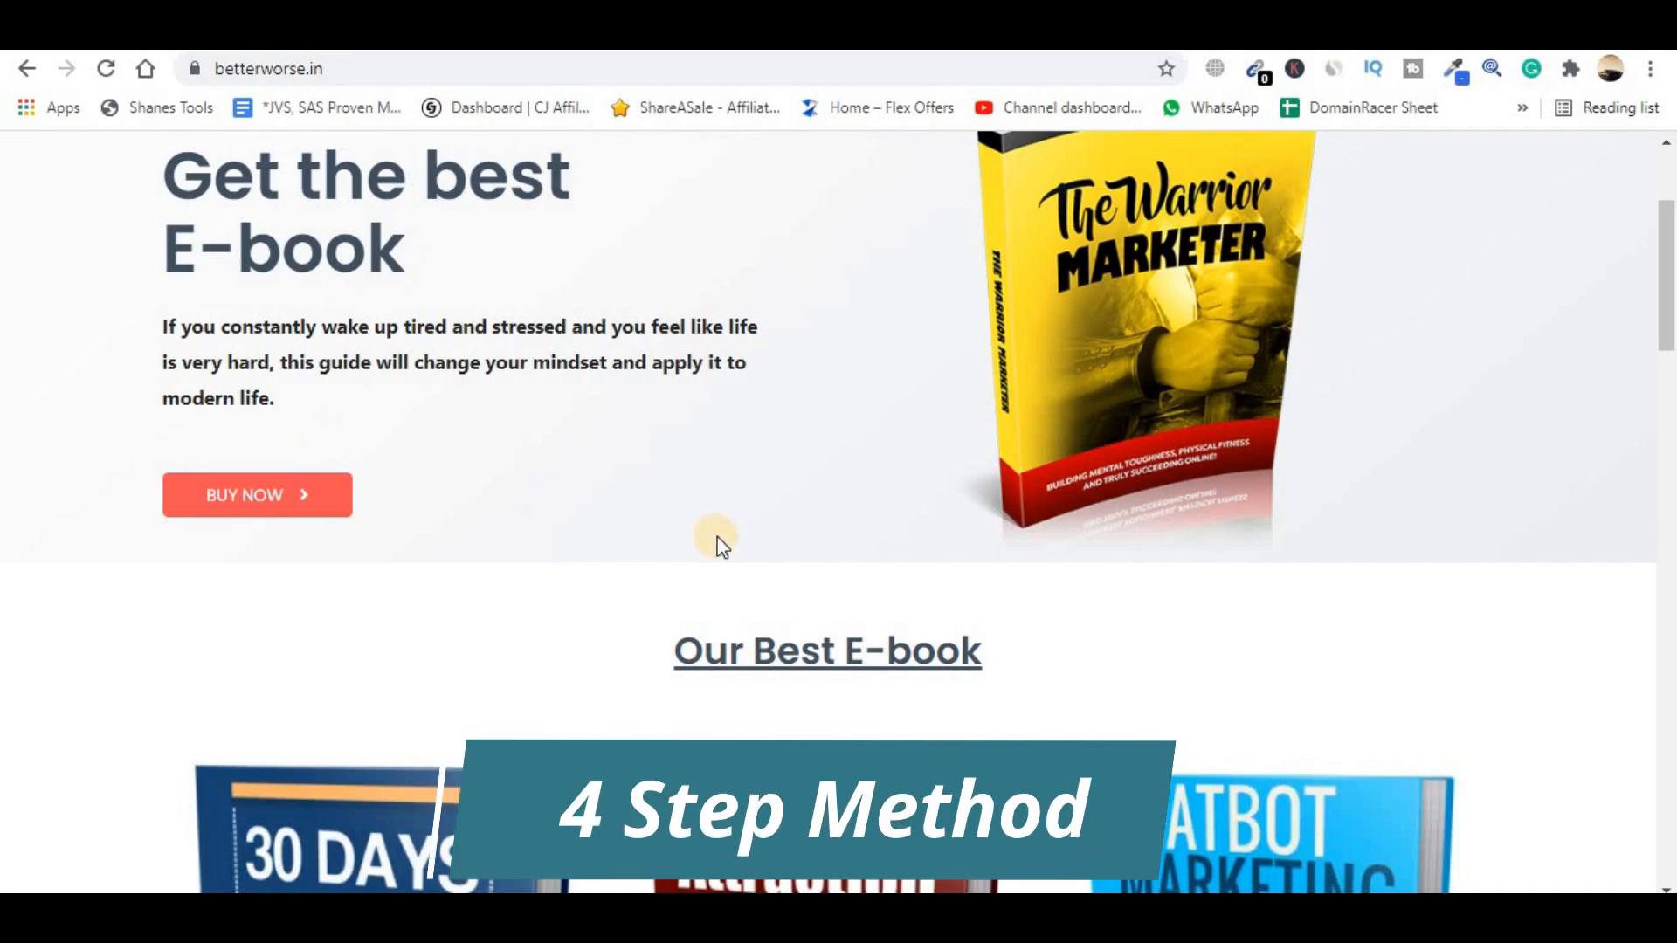
scroll(714, 541, up, 3)
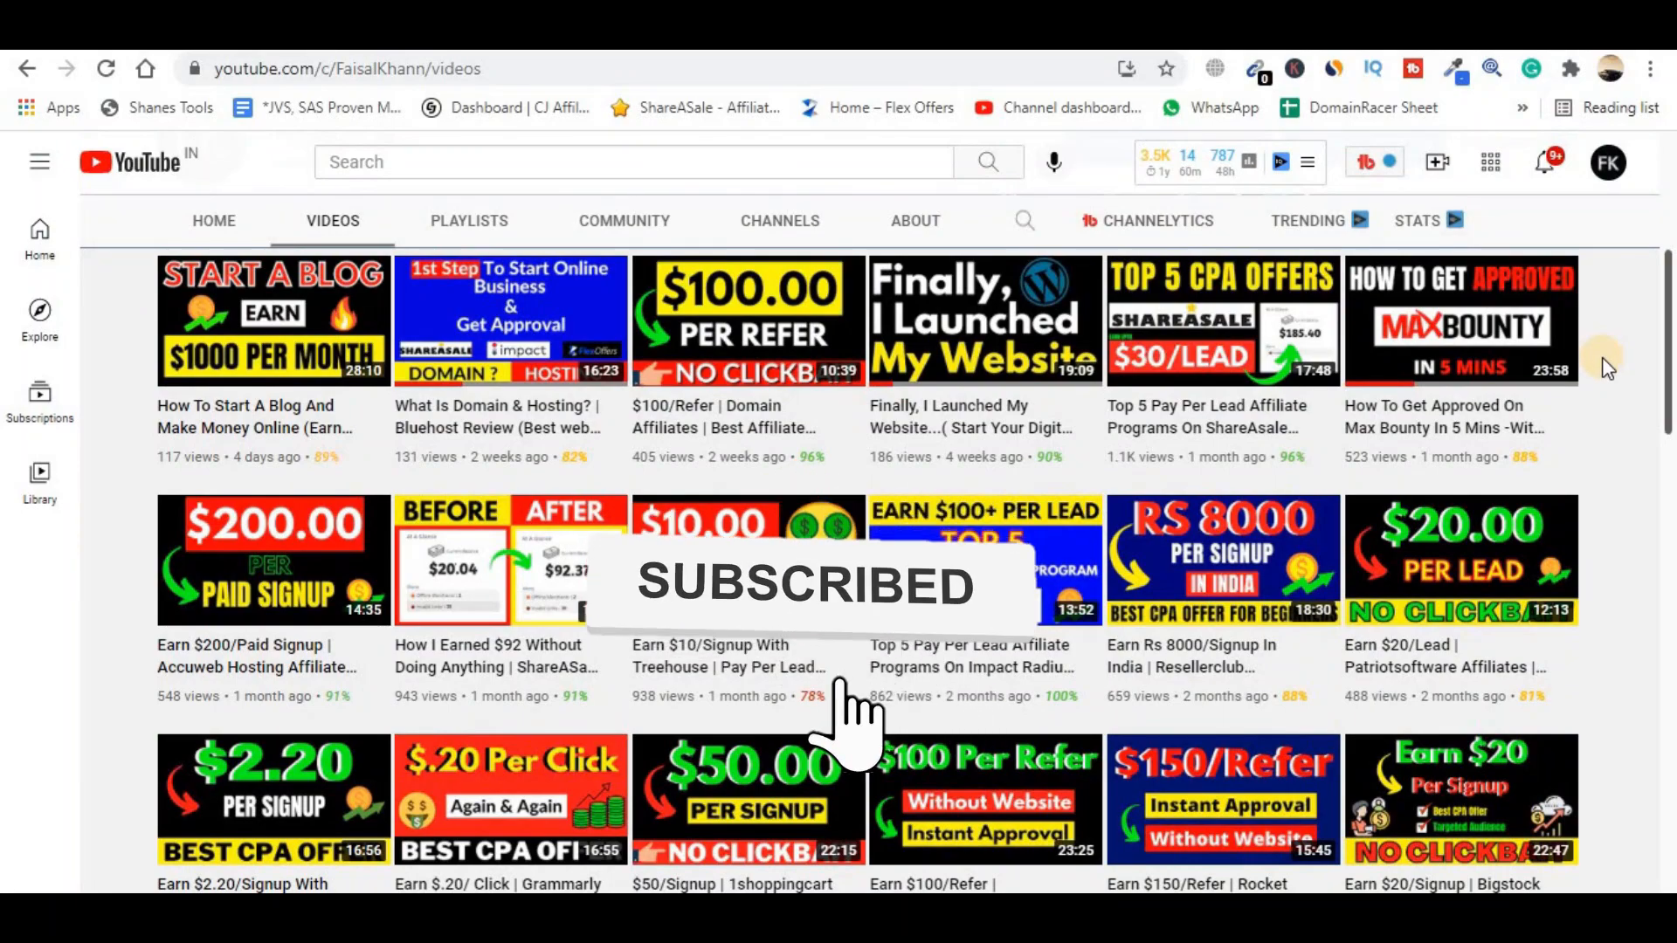
scroll(1595, 416, down, 4)
scroll(1594, 417, down, 4)
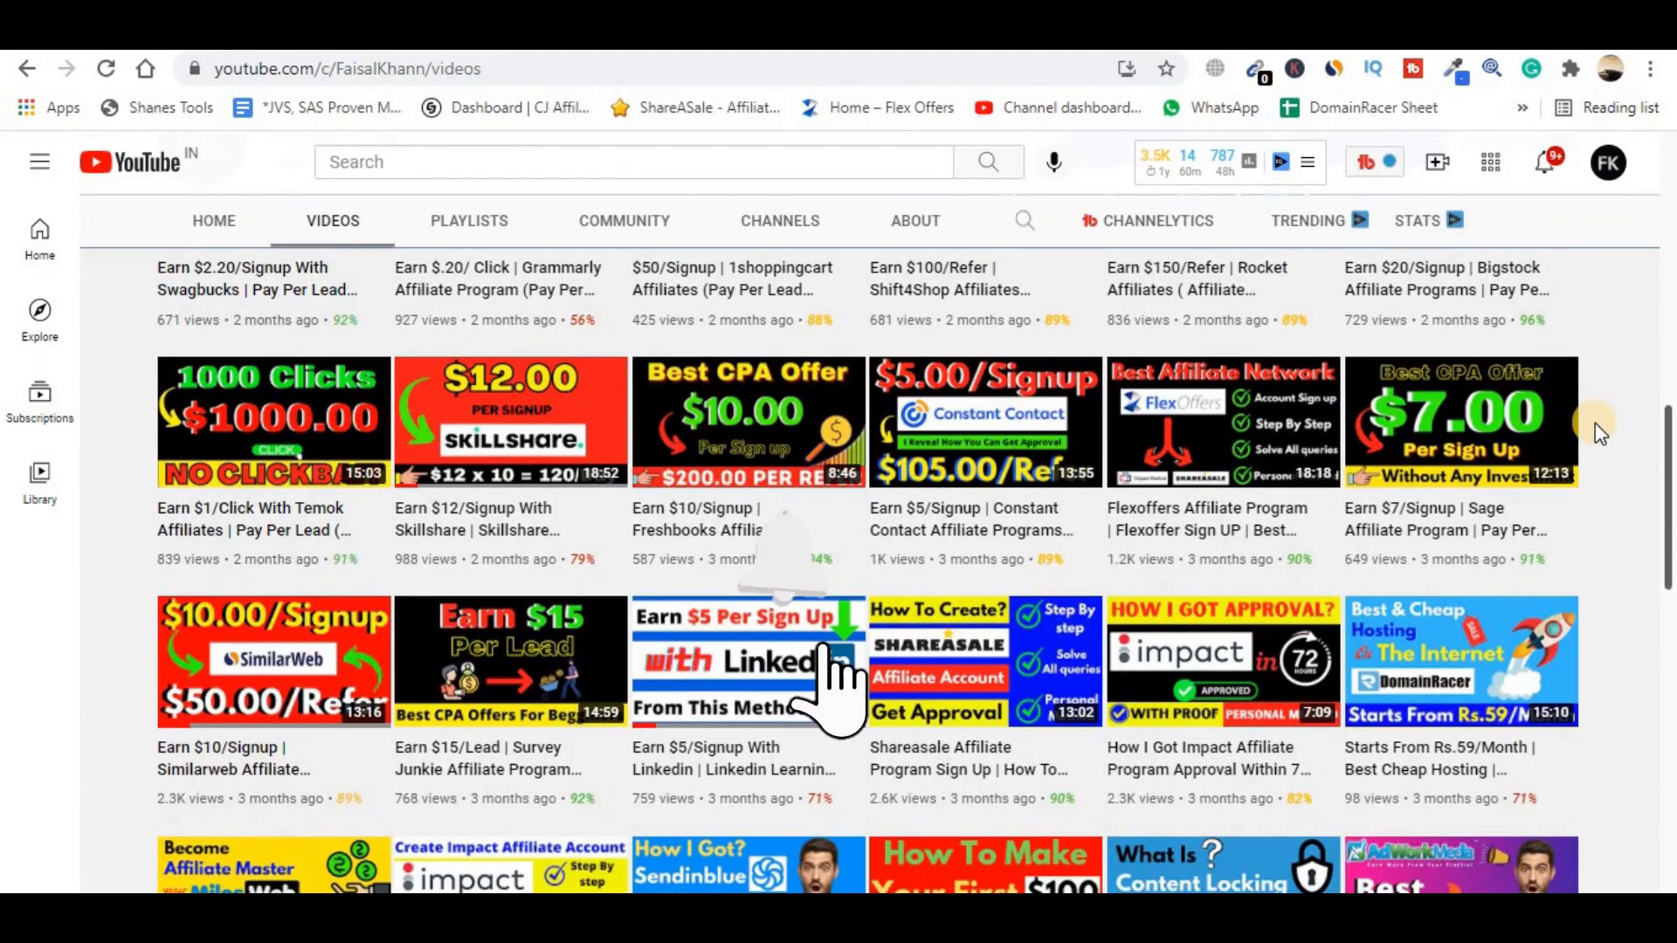
scroll(1594, 423, down, 8)
scroll(1601, 444, down, 10)
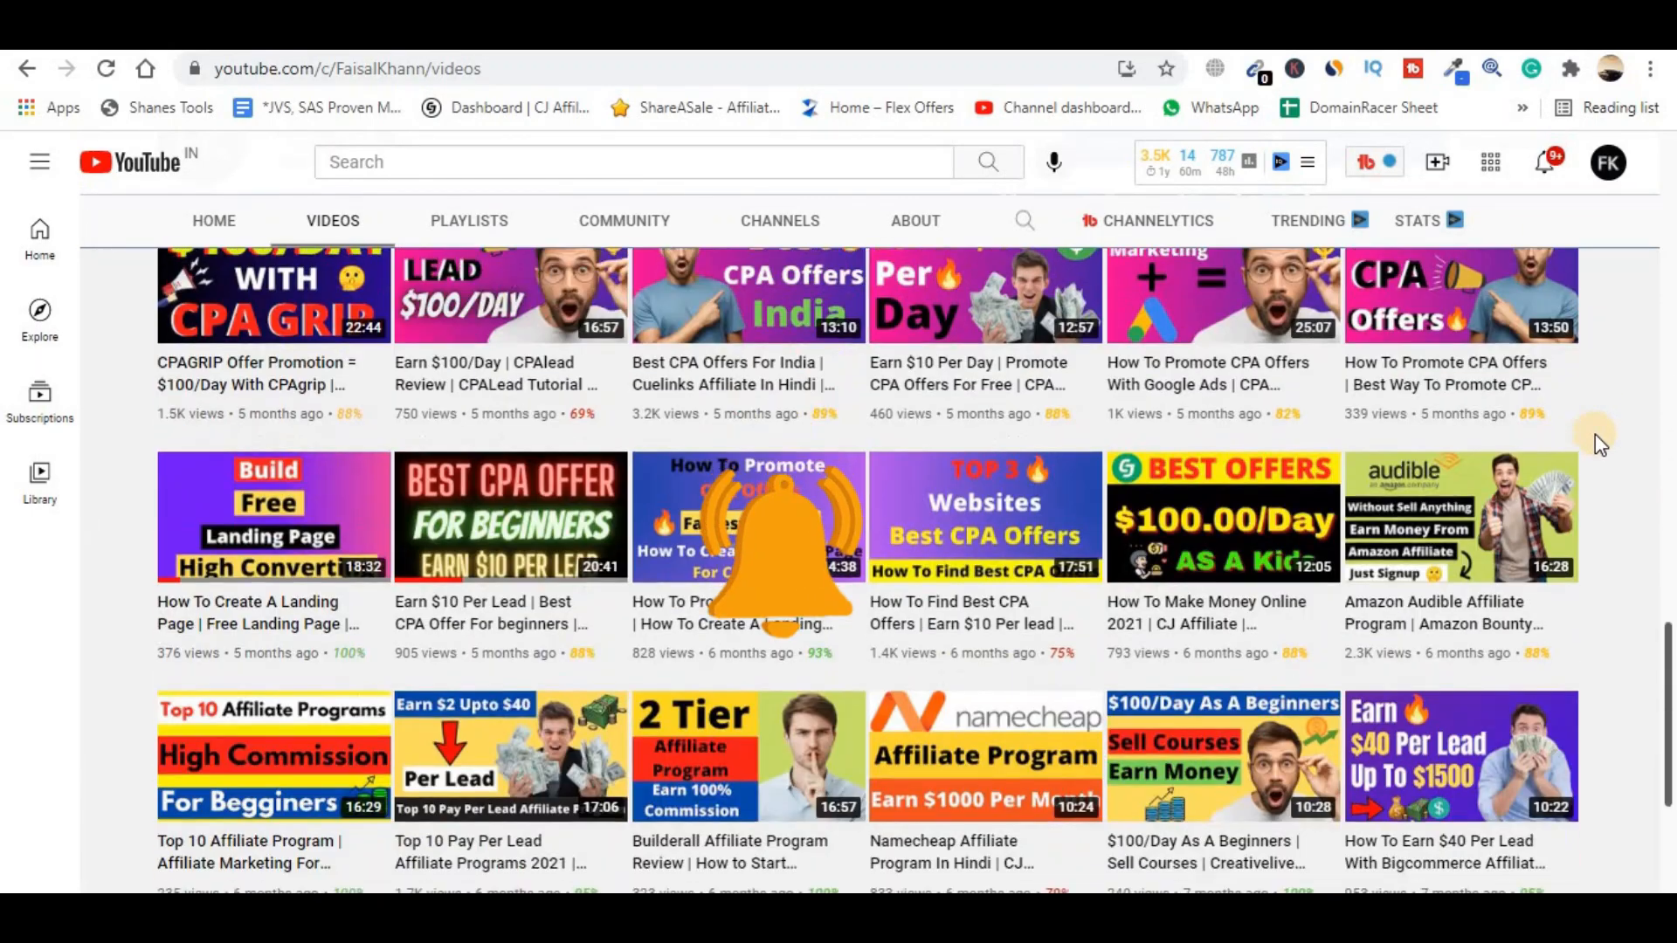
scroll(1593, 451, down, 5)
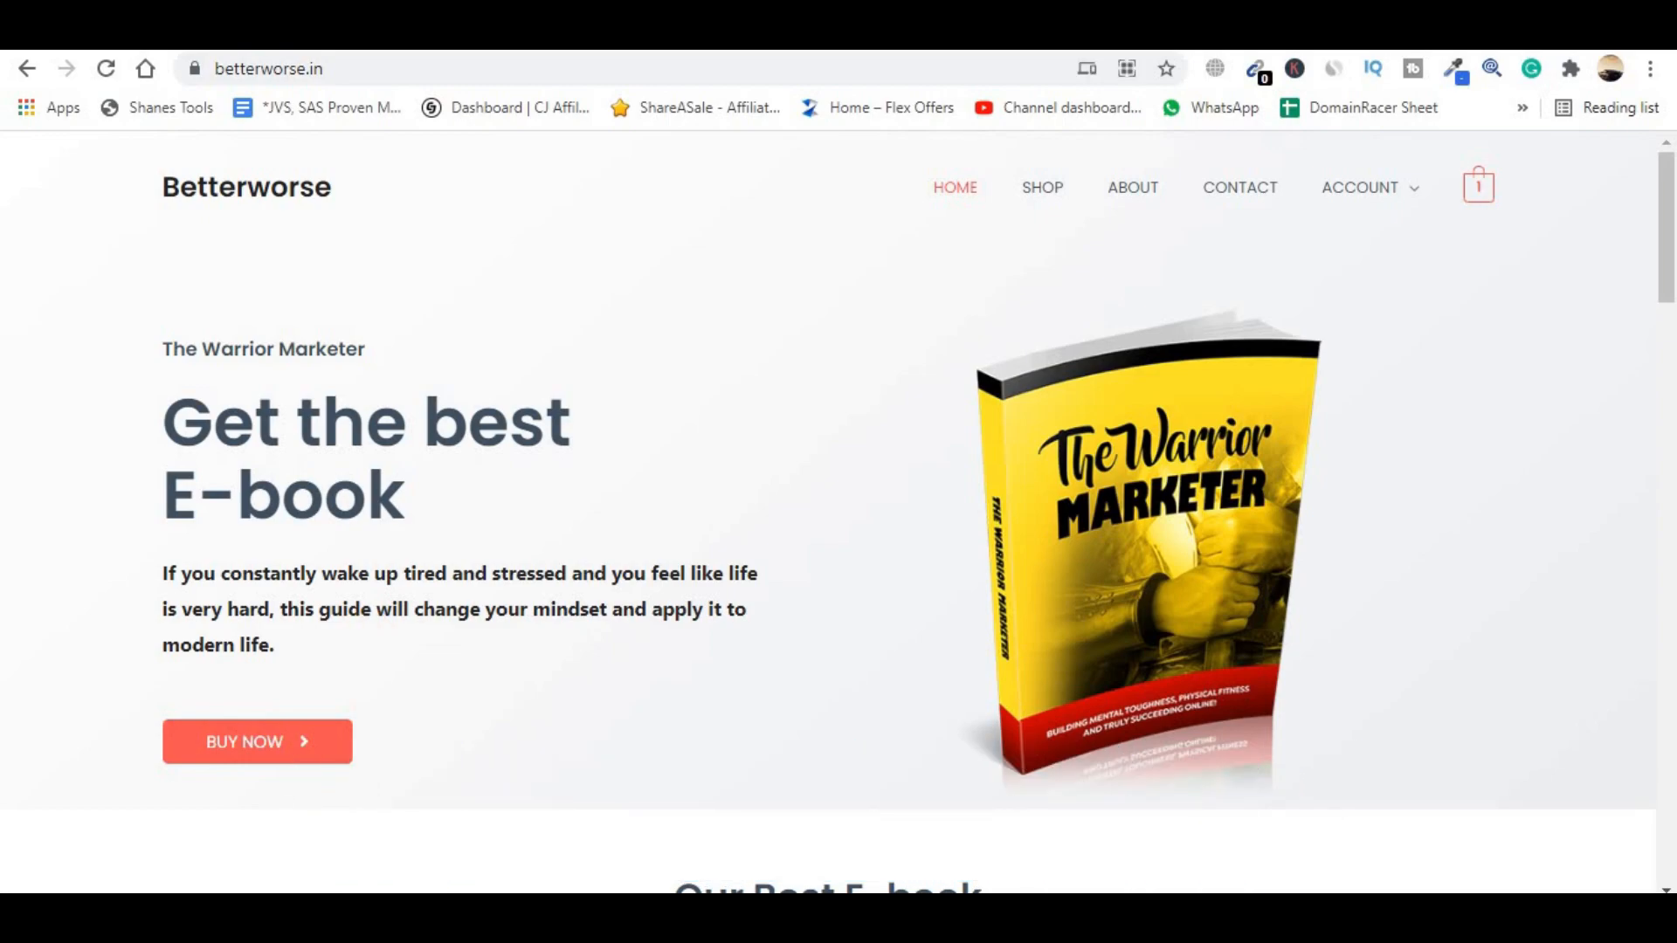
- Go to the bluehost.in home page and highlight the line about the WordPress.org recommendation
click(353, 68)
click(80, 306)
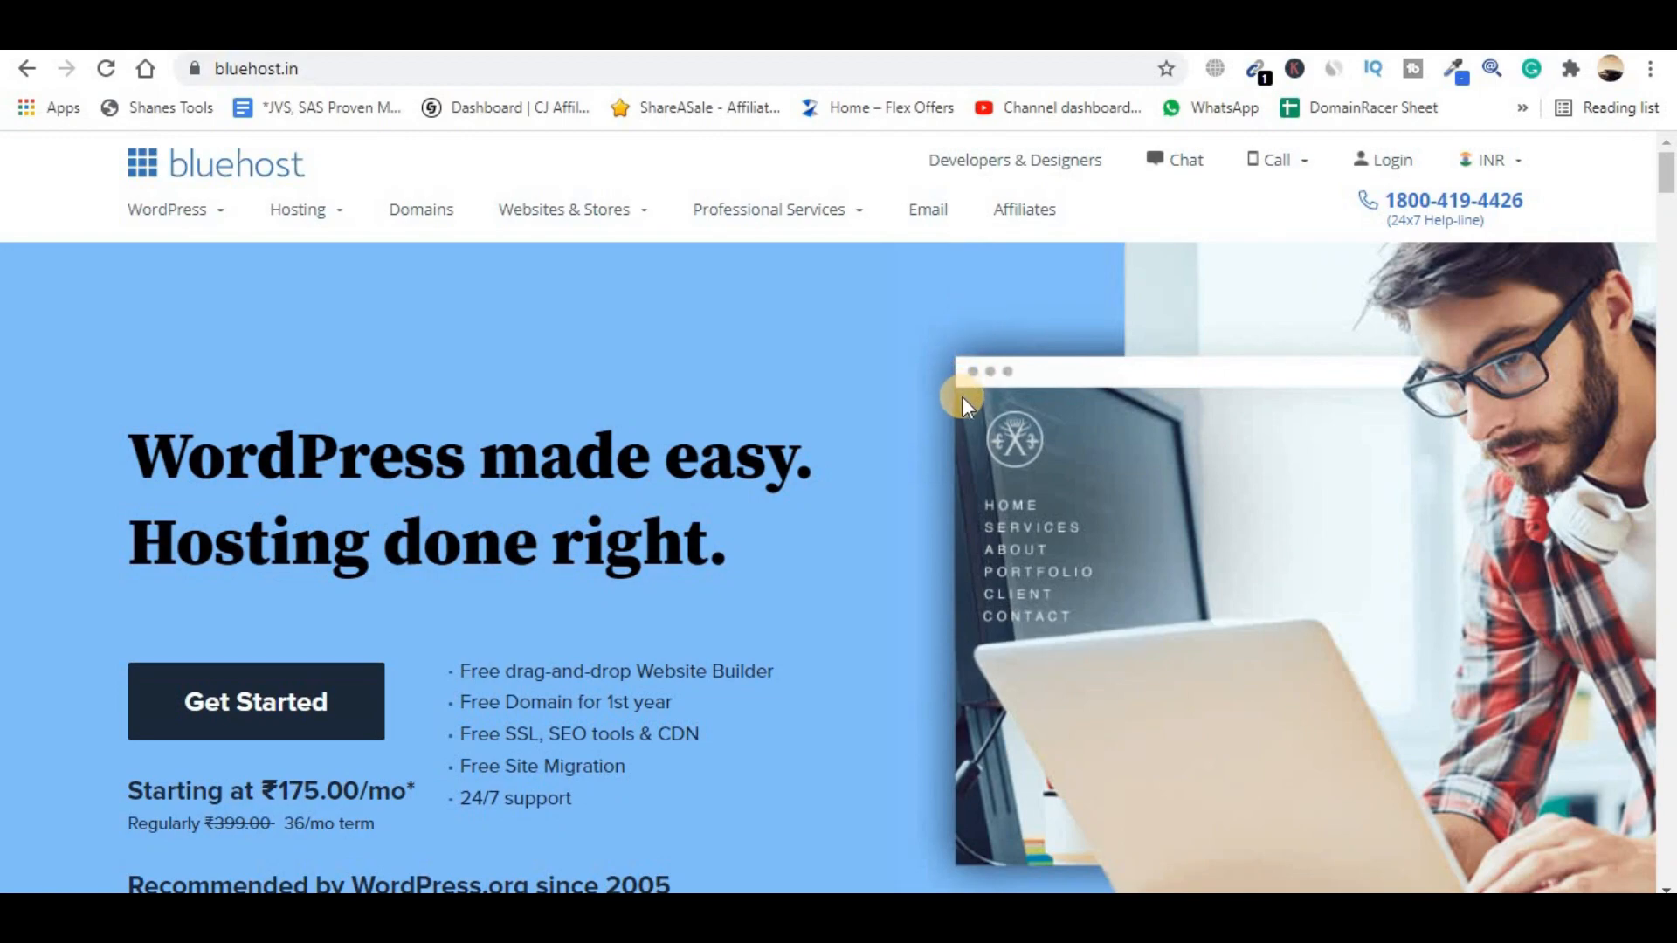
scroll(962, 398, down, 1)
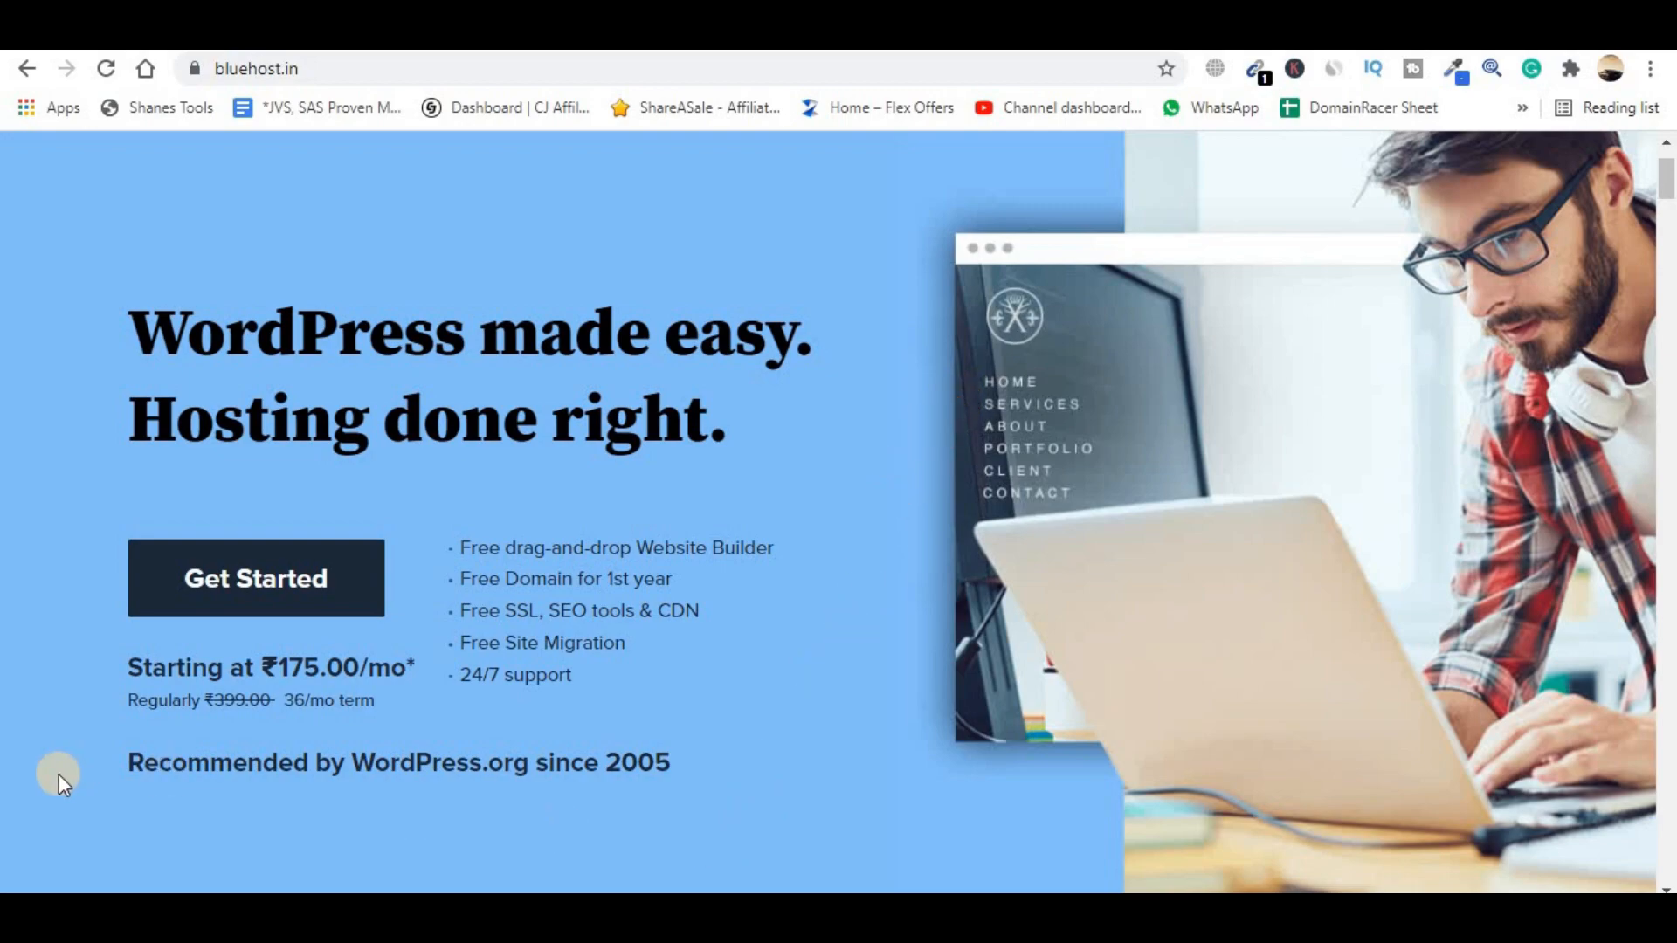
drag(243, 769, 684, 779)
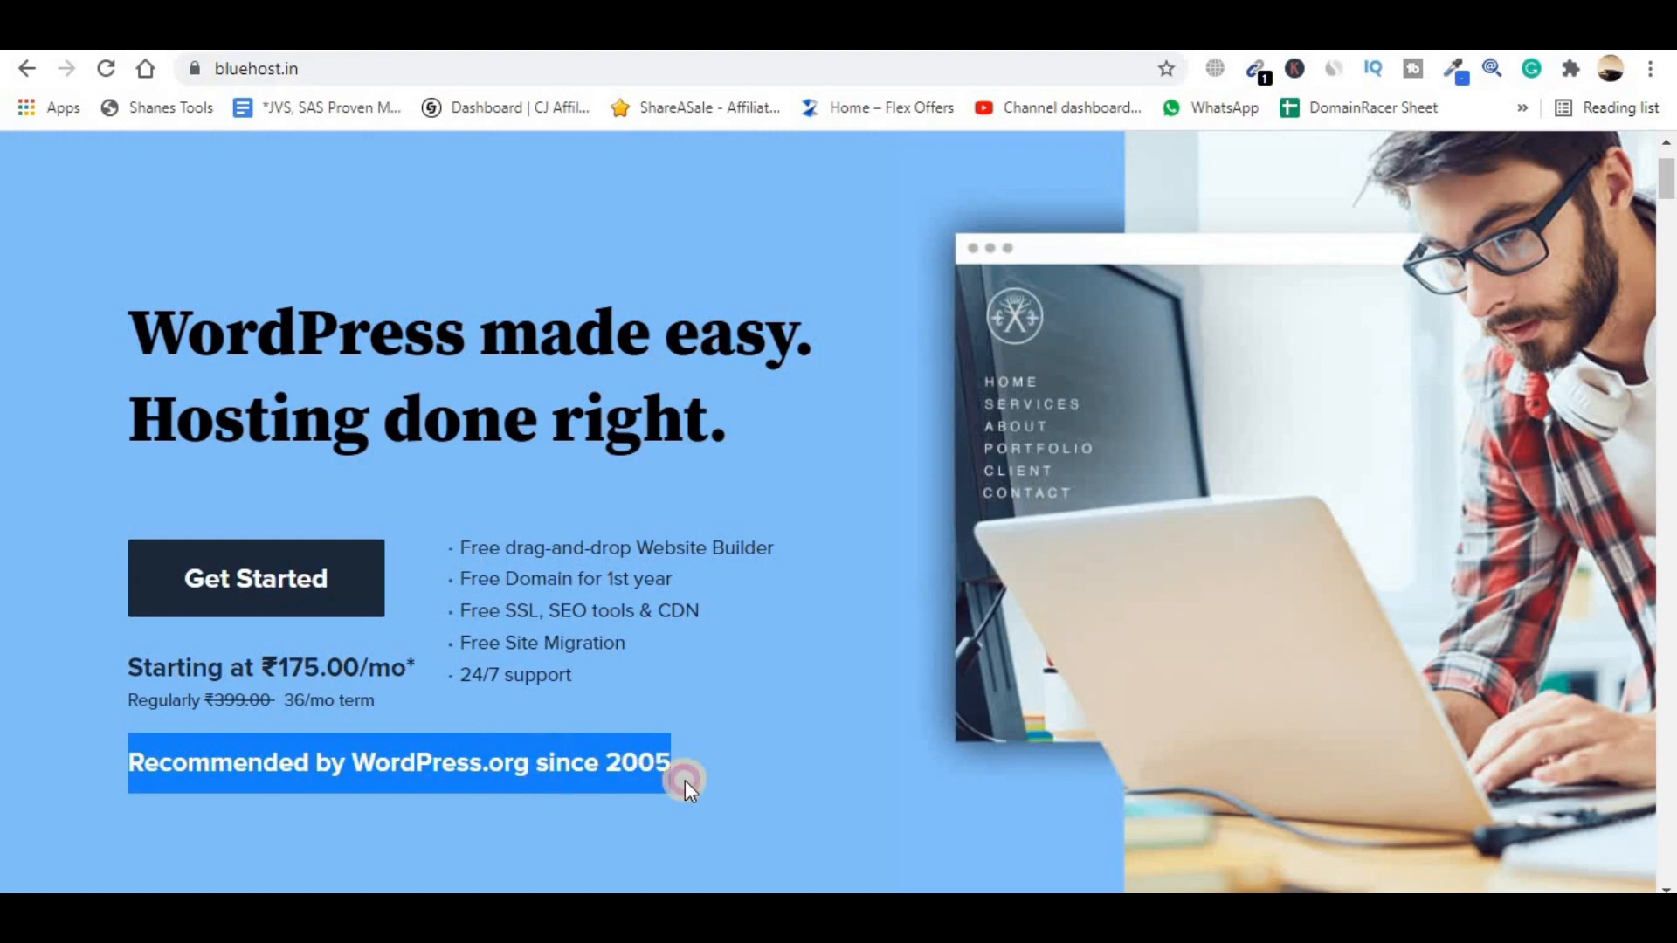
click(747, 779)
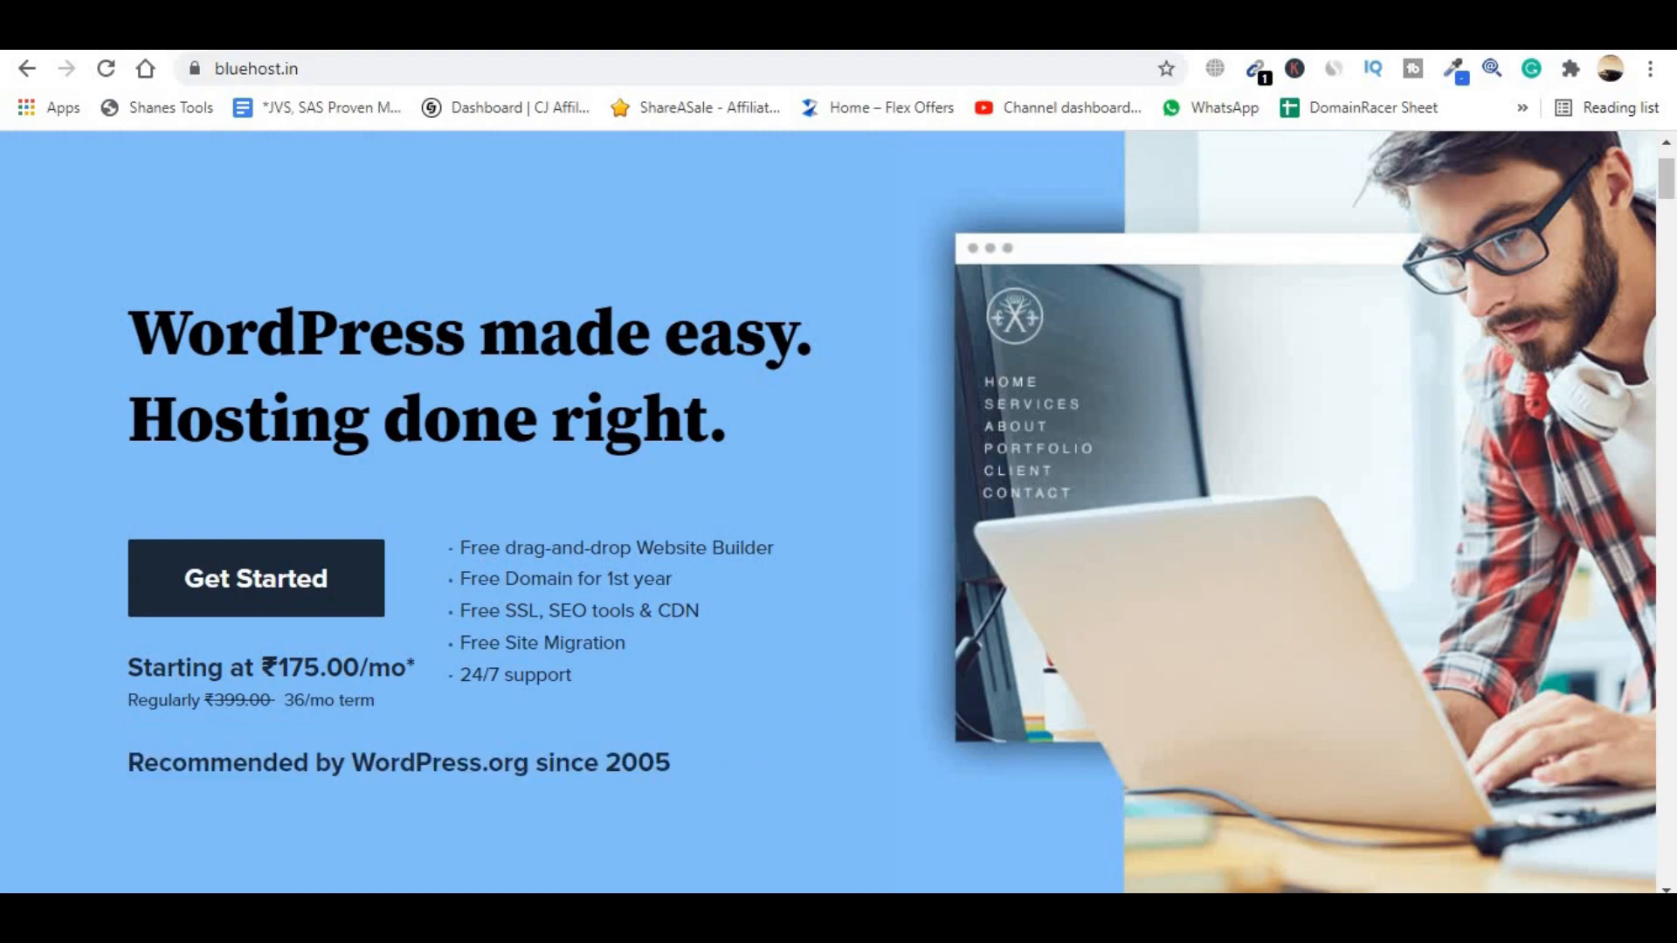
- Switch to the WordPress.org hosting page and highlight the website count in the Bluehost description
click(1236, 35)
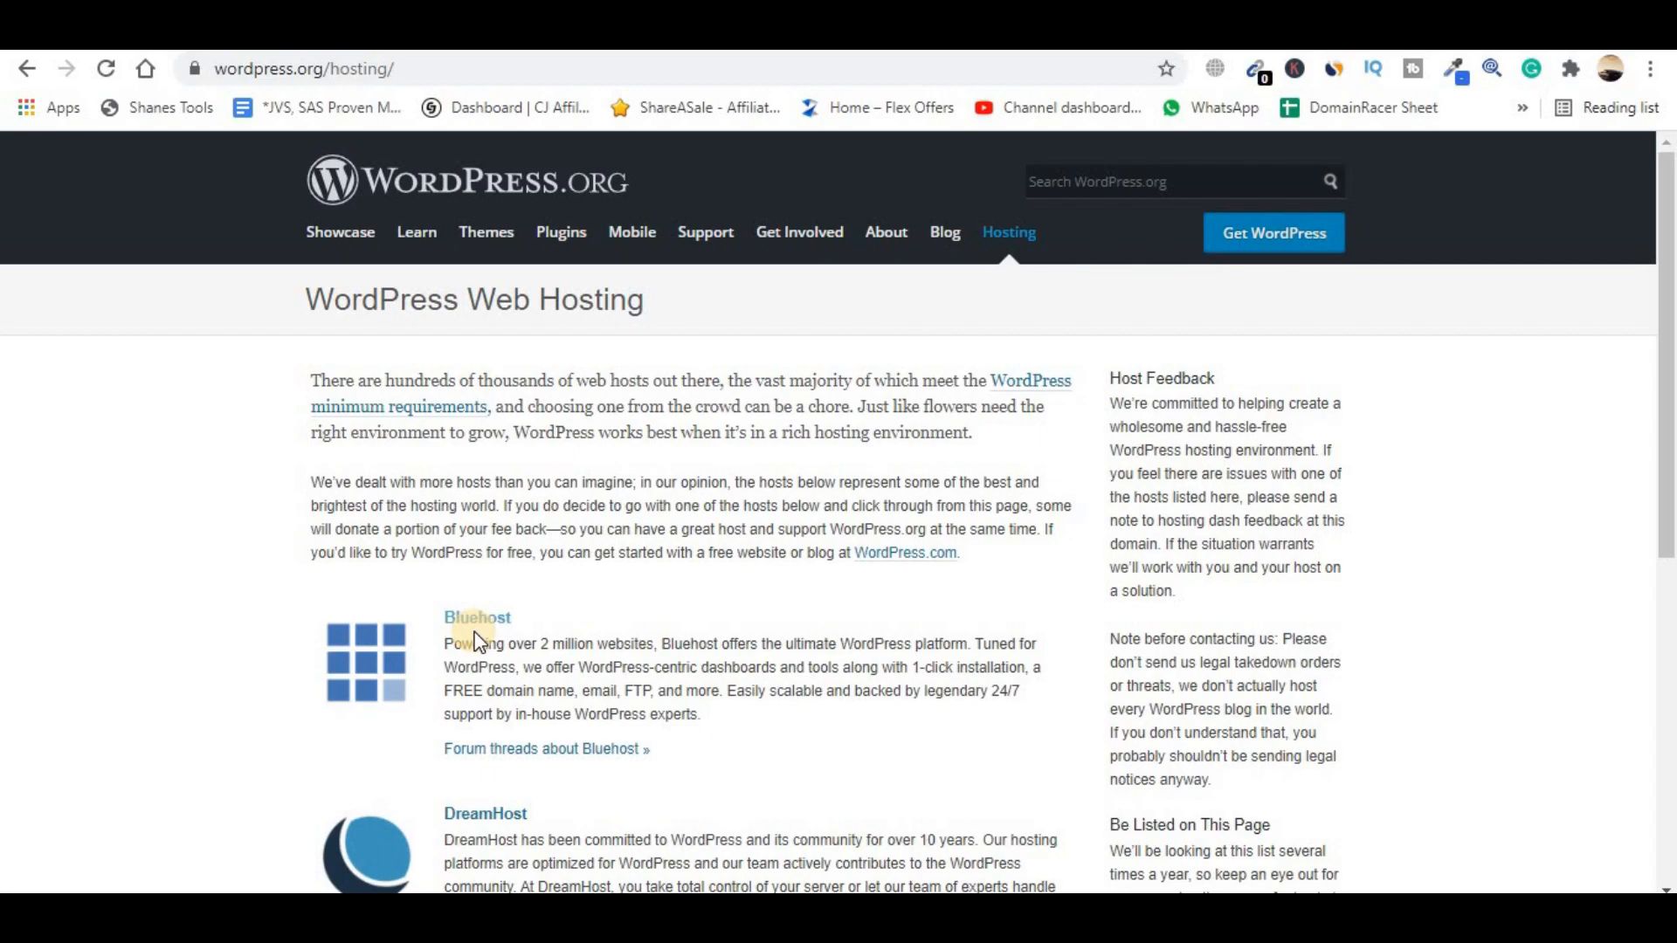
drag(508, 644, 630, 644)
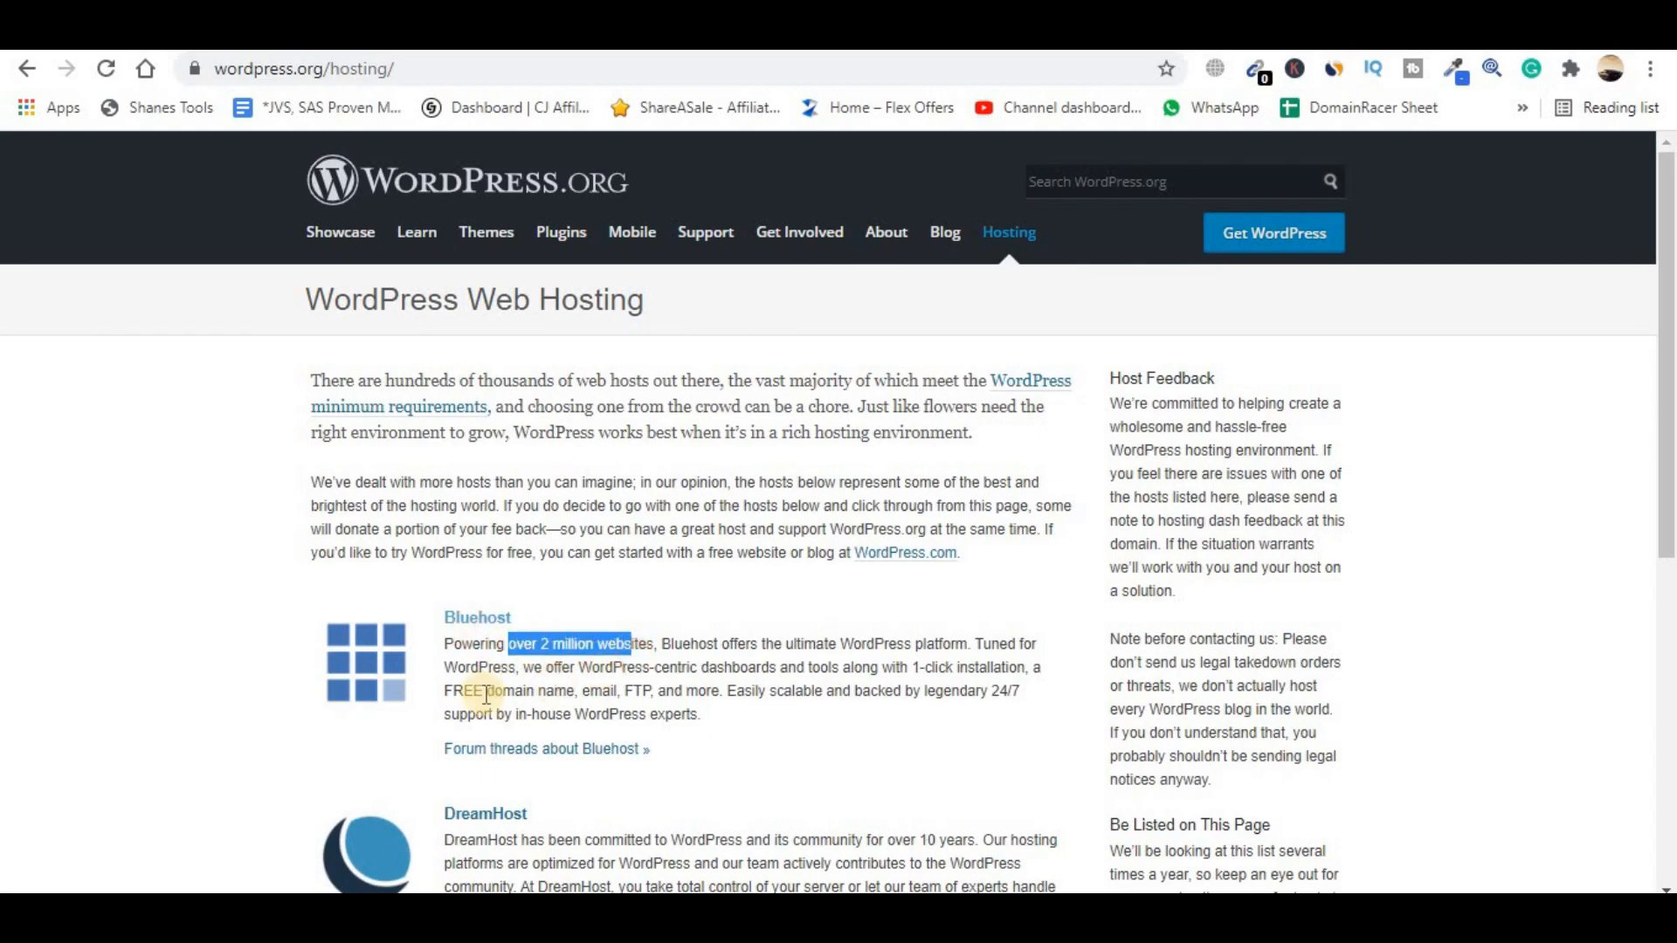
click(205, 696)
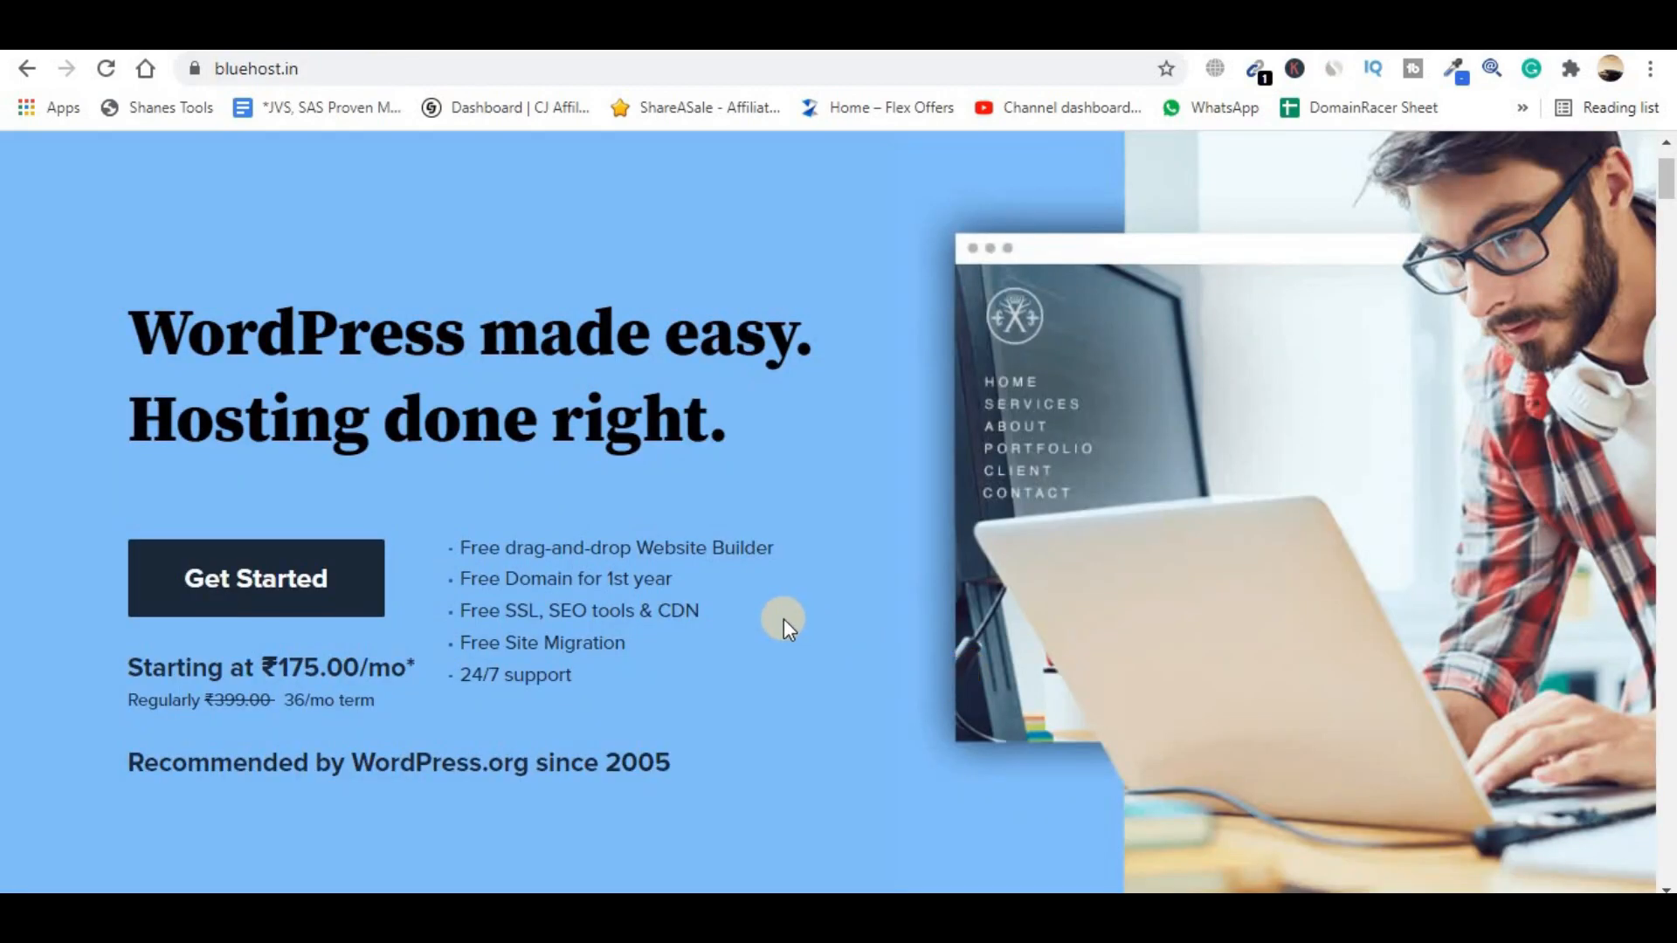
- Go through the Bluehost home page's feature list, highlighting the website builder, free domain, SSL and SEO tools, site migration and support entries
mouse_move(496, 550)
mouse_down()
mouse_move(821, 555)
mouse_move(501, 546)
mouse_up()
click(821, 555)
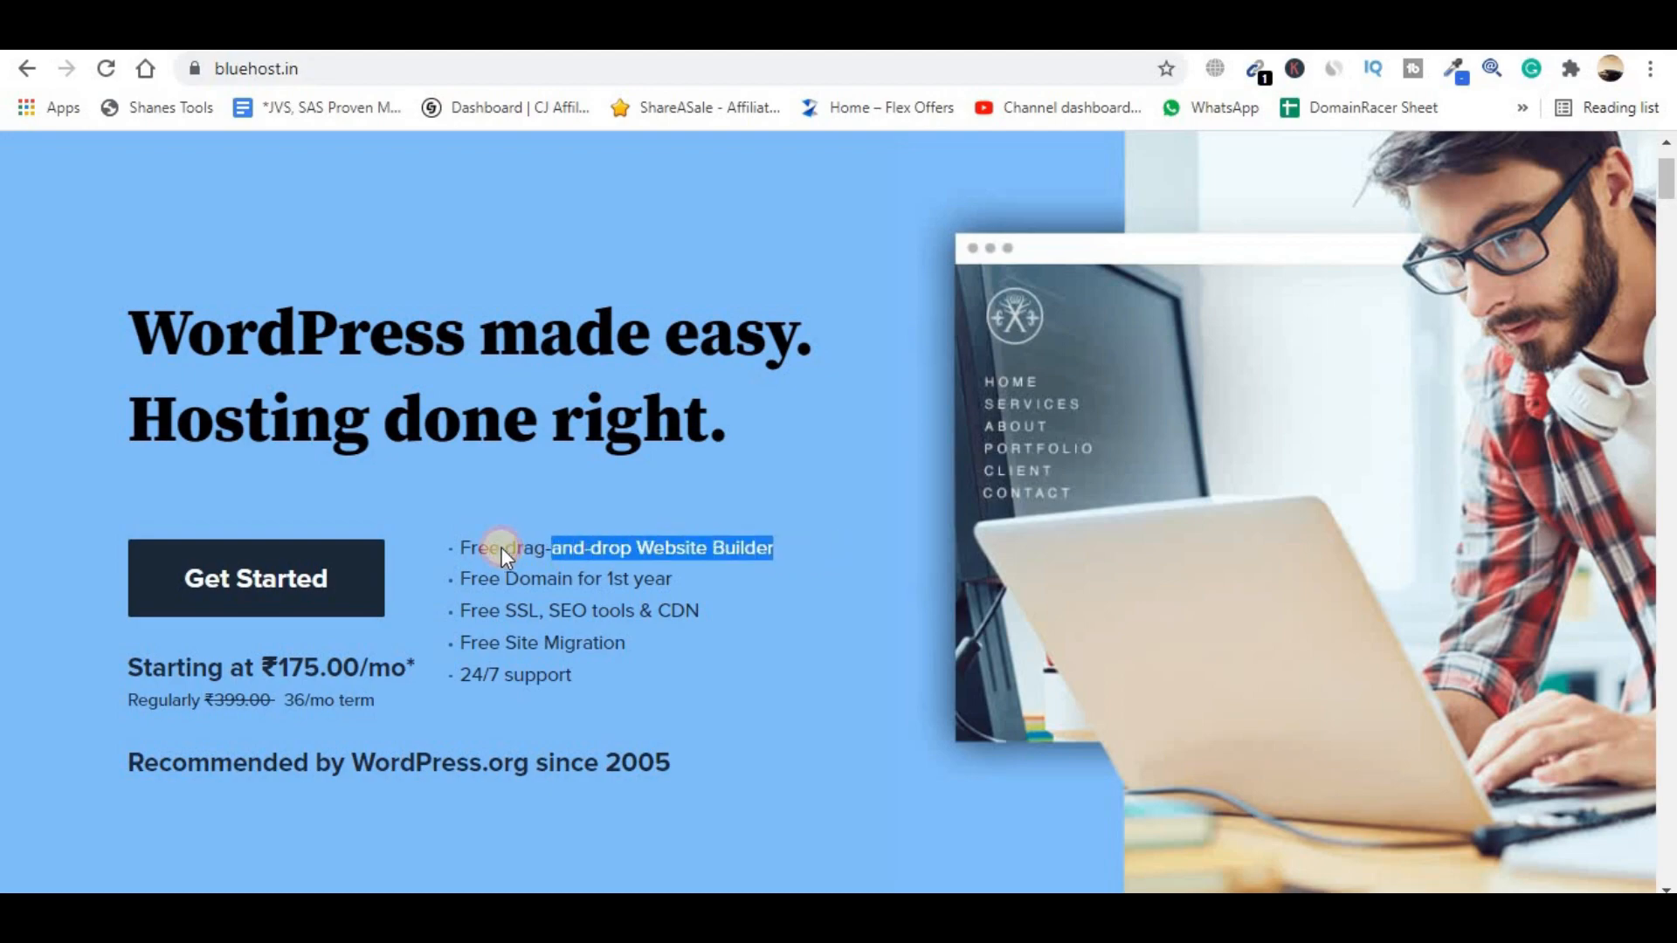
click(421, 522)
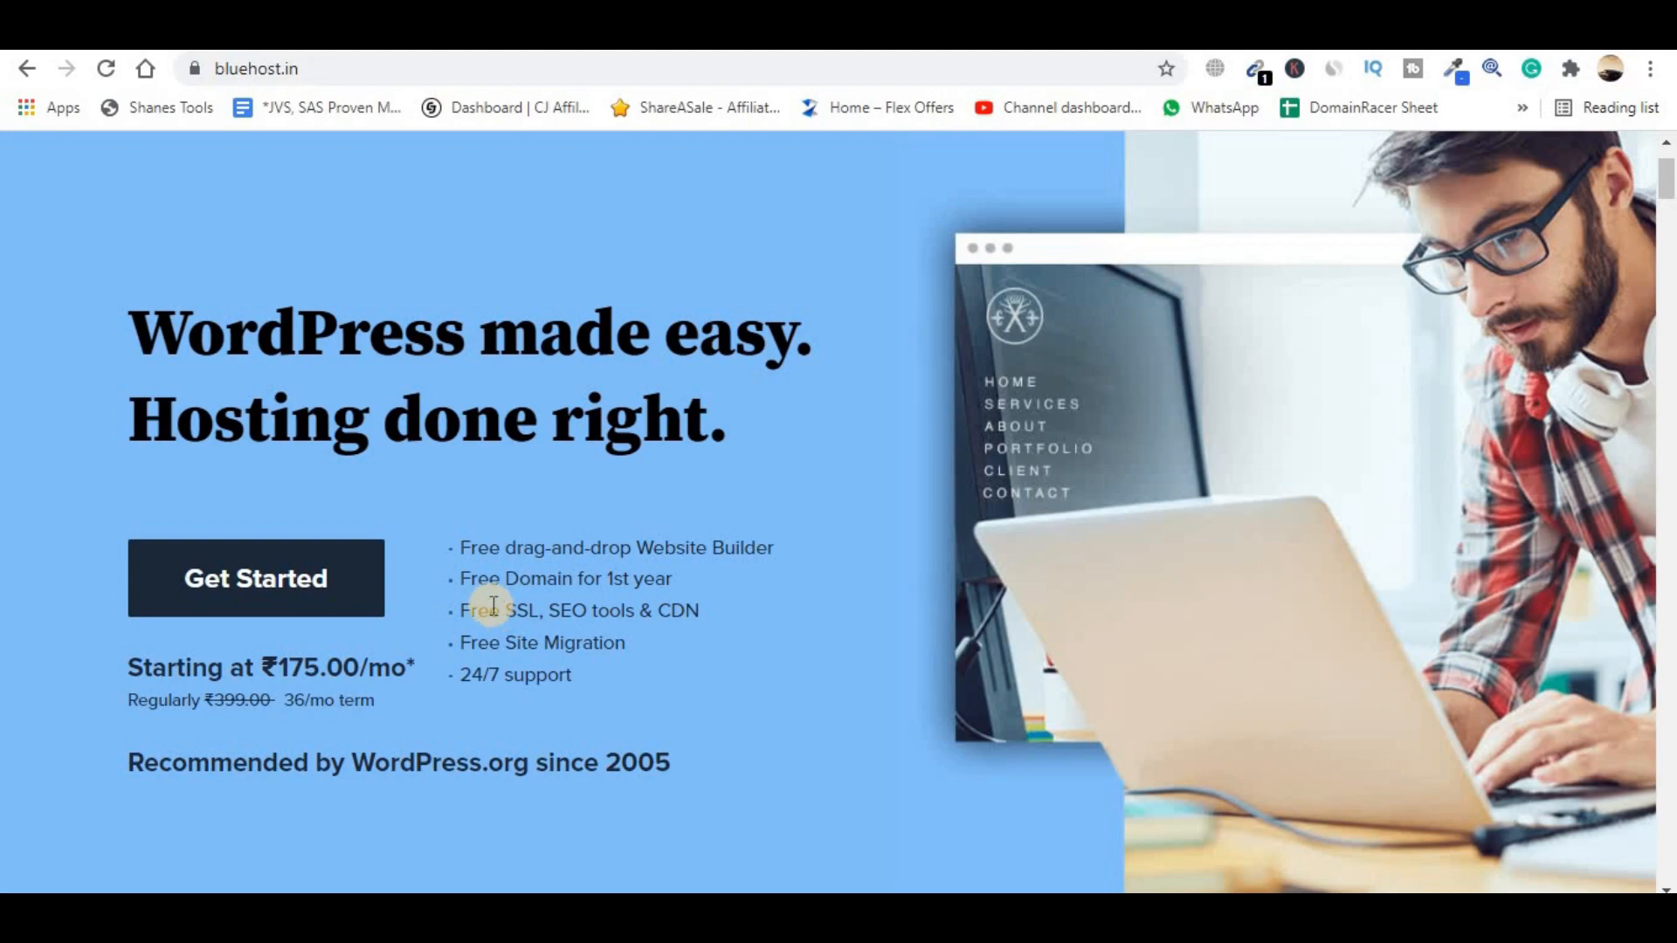
drag(501, 585, 697, 585)
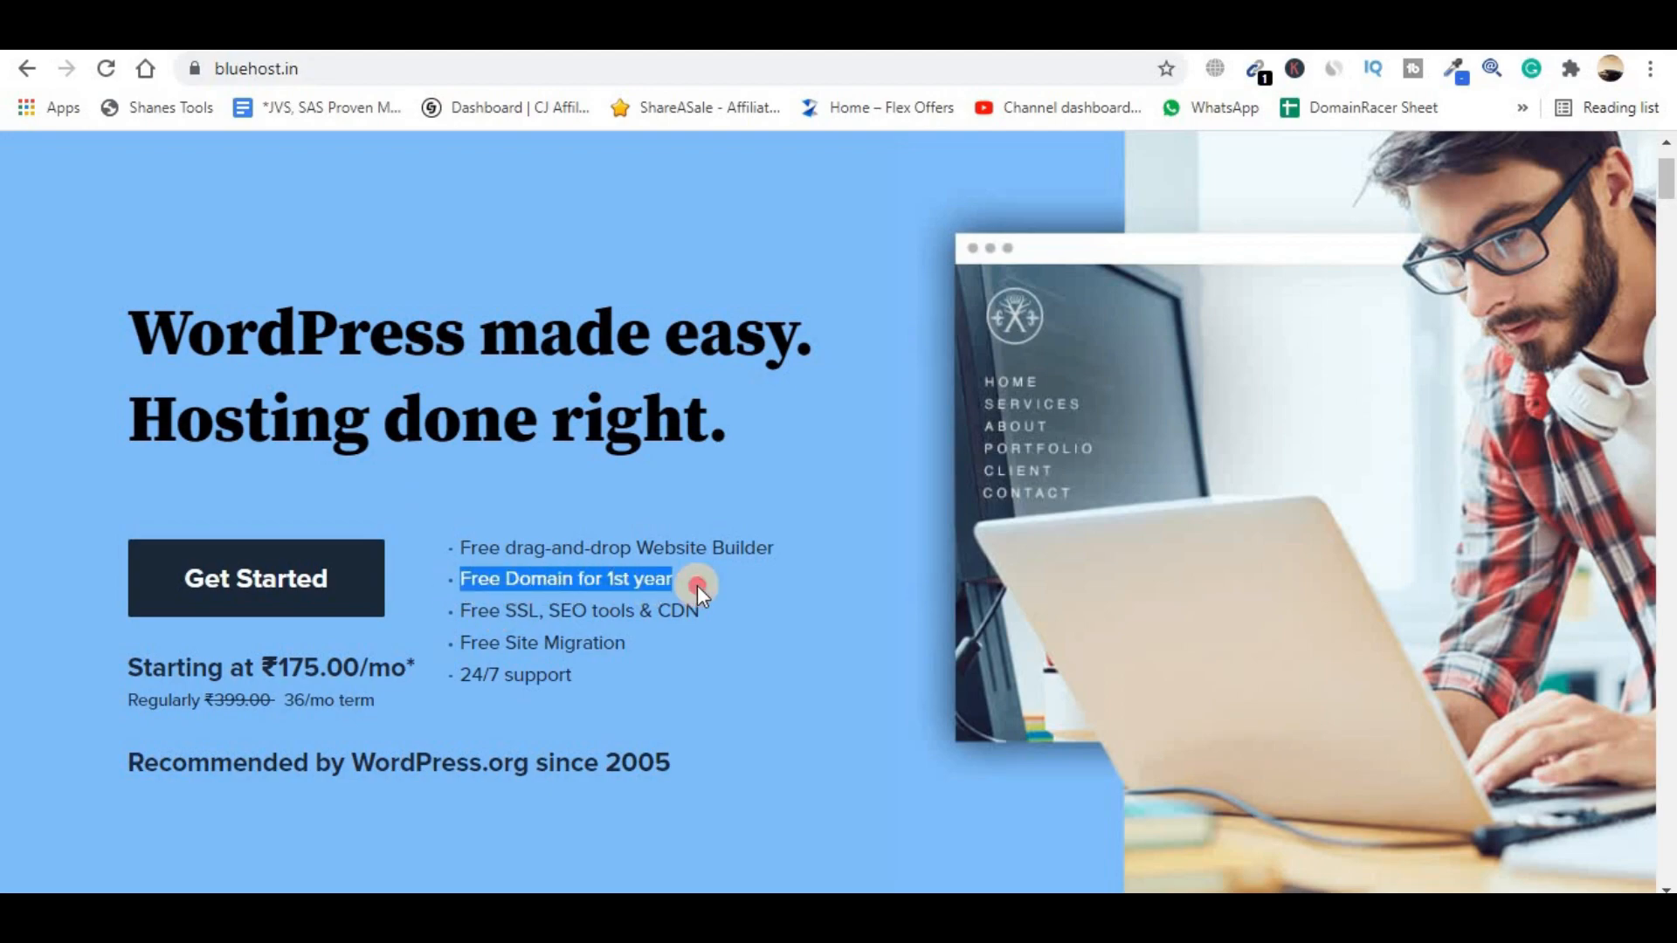
click(697, 585)
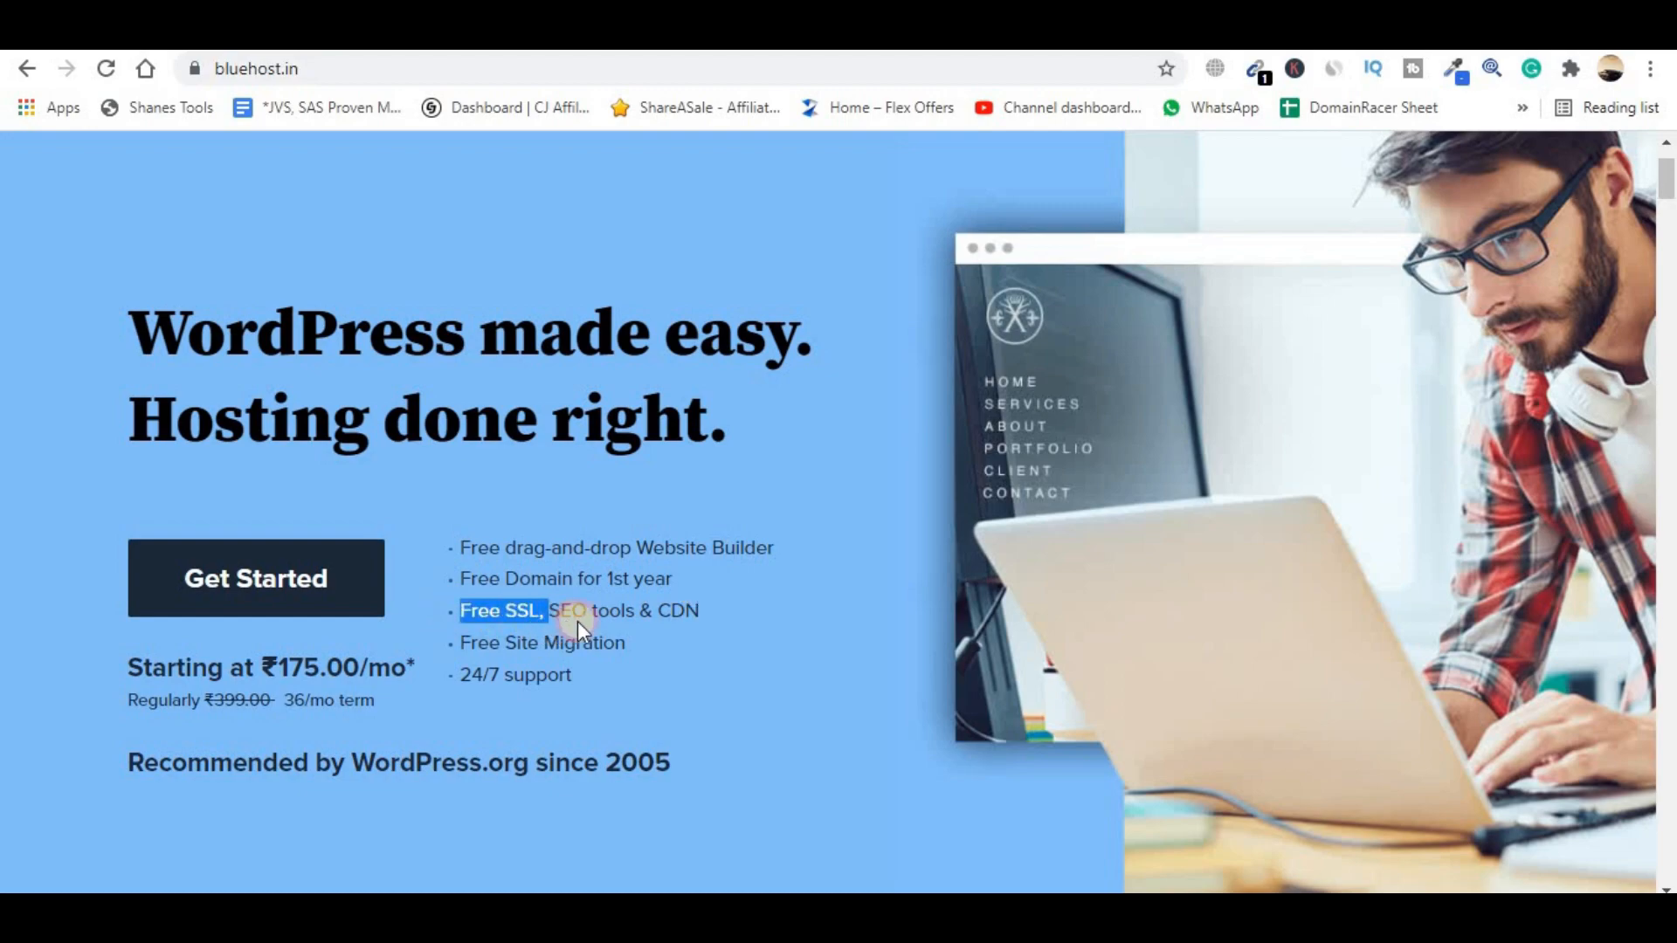
drag(658, 621, 744, 636)
click(744, 636)
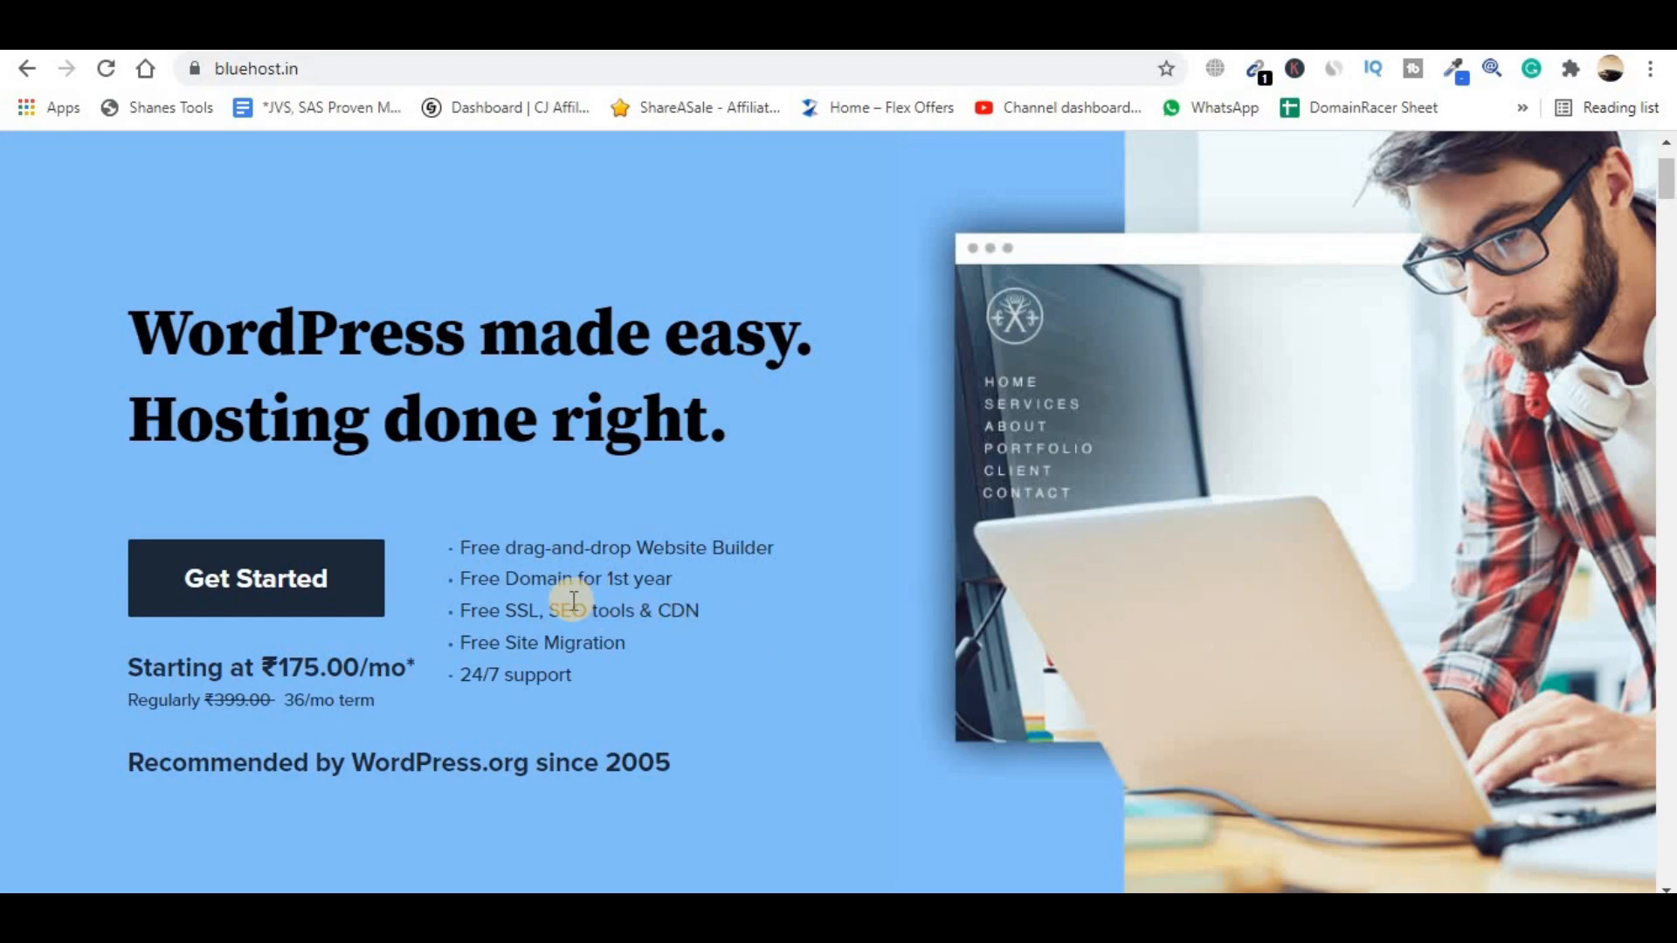
drag(548, 611, 637, 610)
click(682, 672)
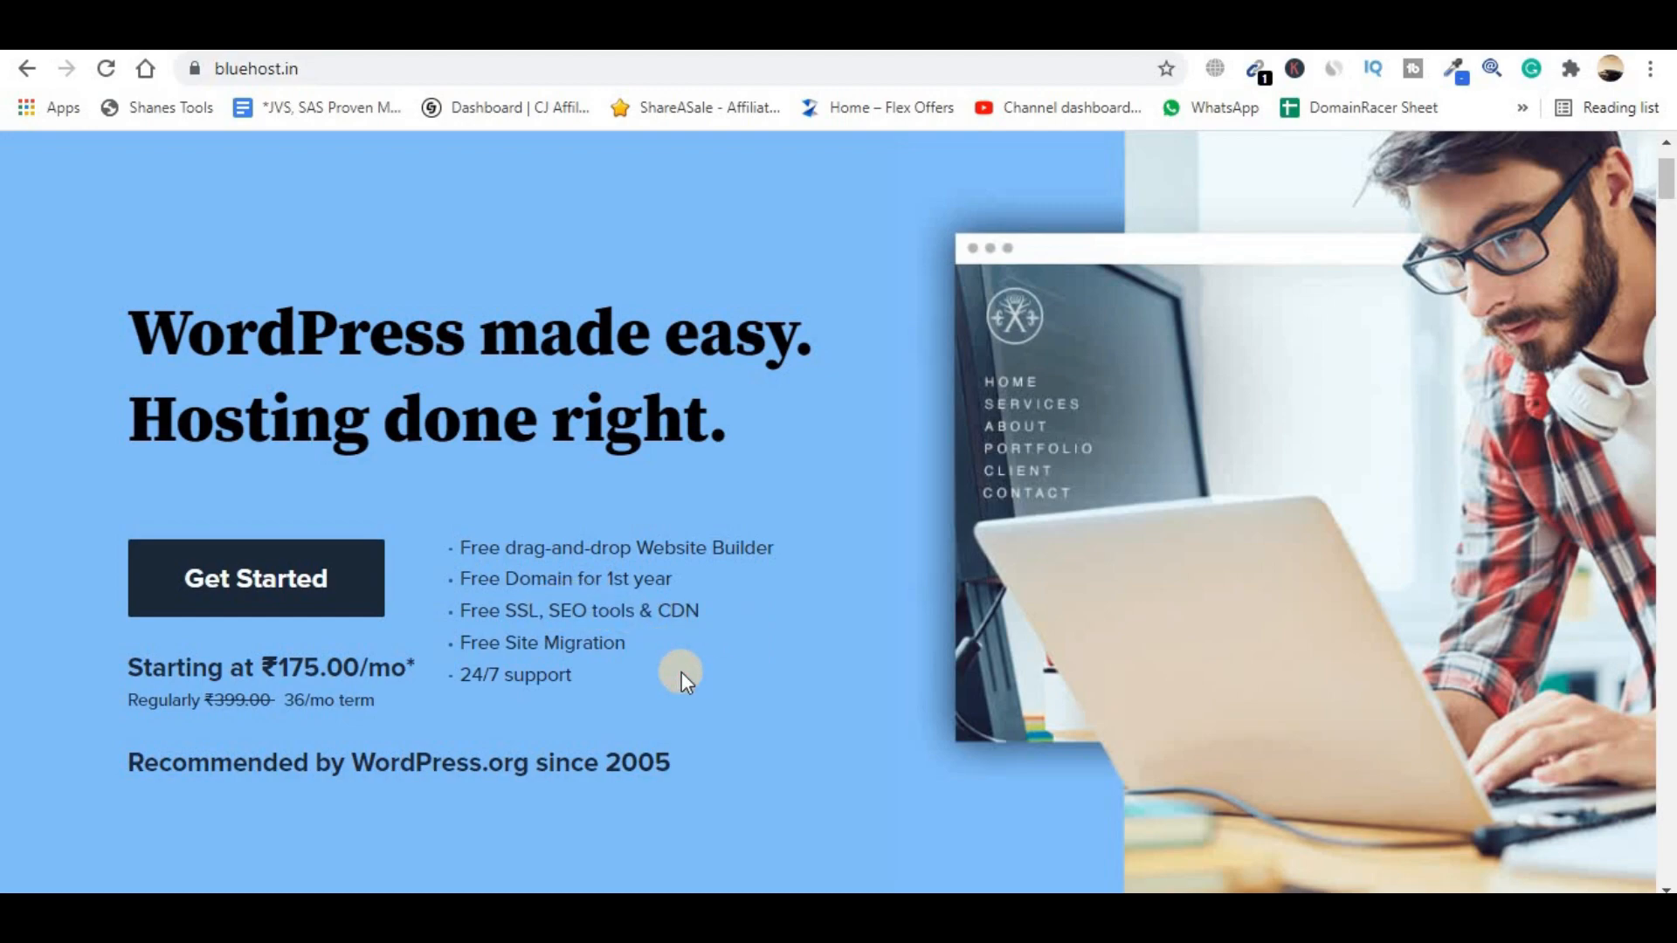
drag(486, 643, 667, 647)
click(629, 667)
drag(474, 674, 447, 669)
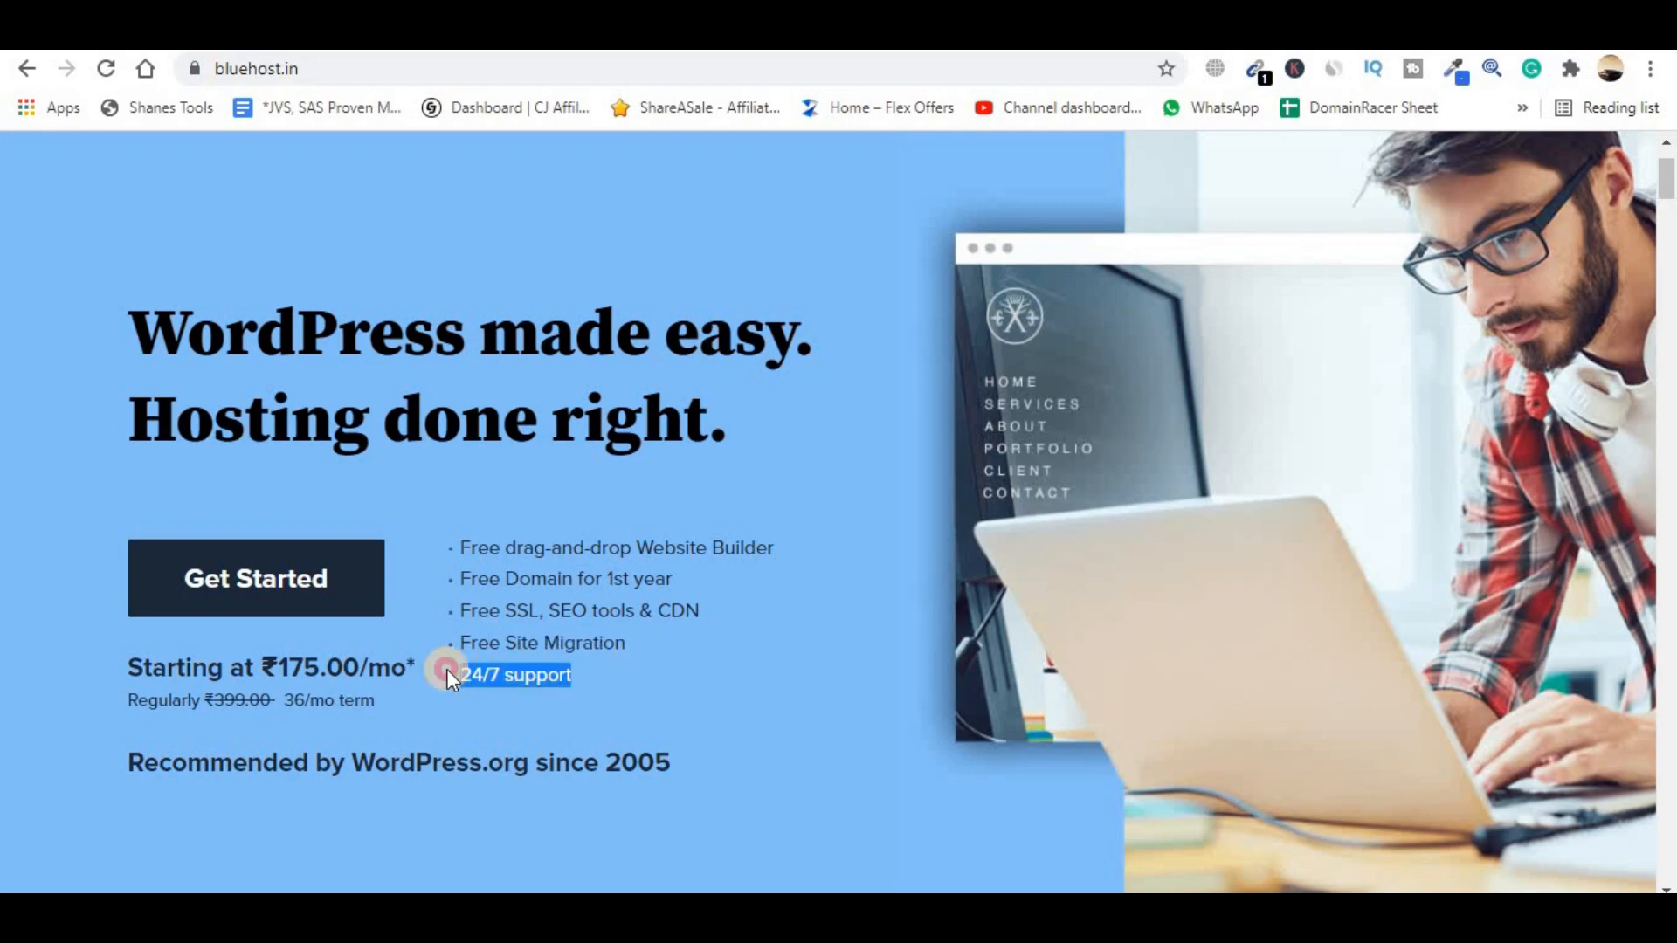
click(469, 711)
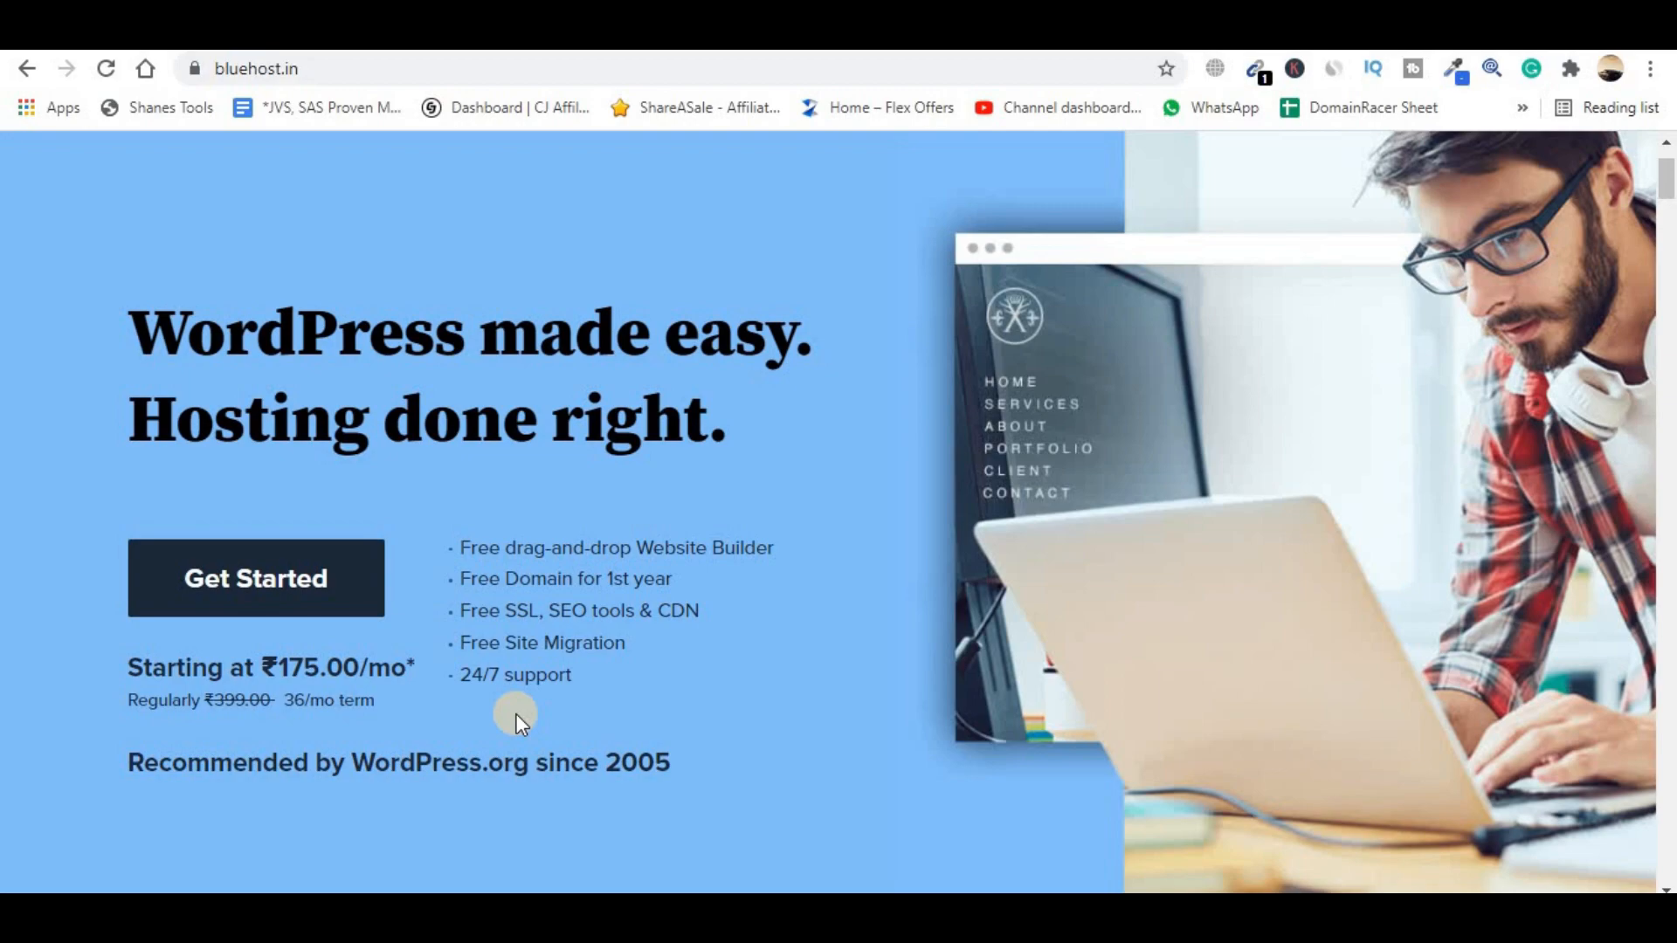
- Find the hosting plan comparison on the Bluehost home page and open the details of Shared Hosting
scroll(762, 669, up, 2)
scroll(1318, 615, down, 8)
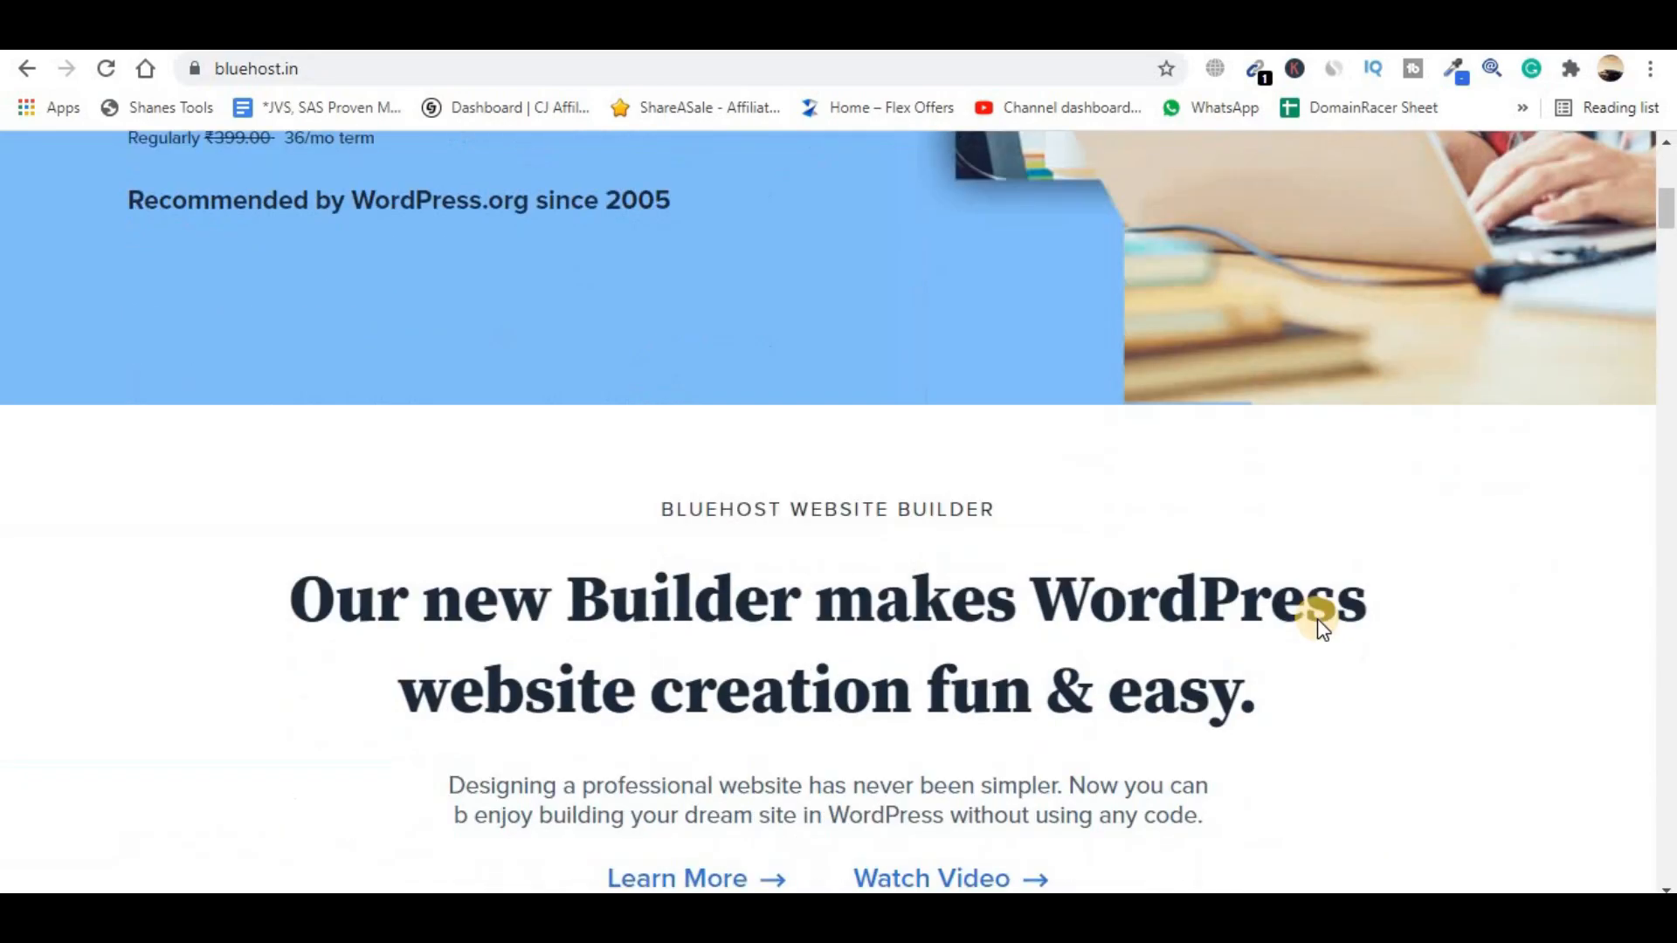
scroll(1318, 621, down, 15)
scroll(1317, 628, down, 5)
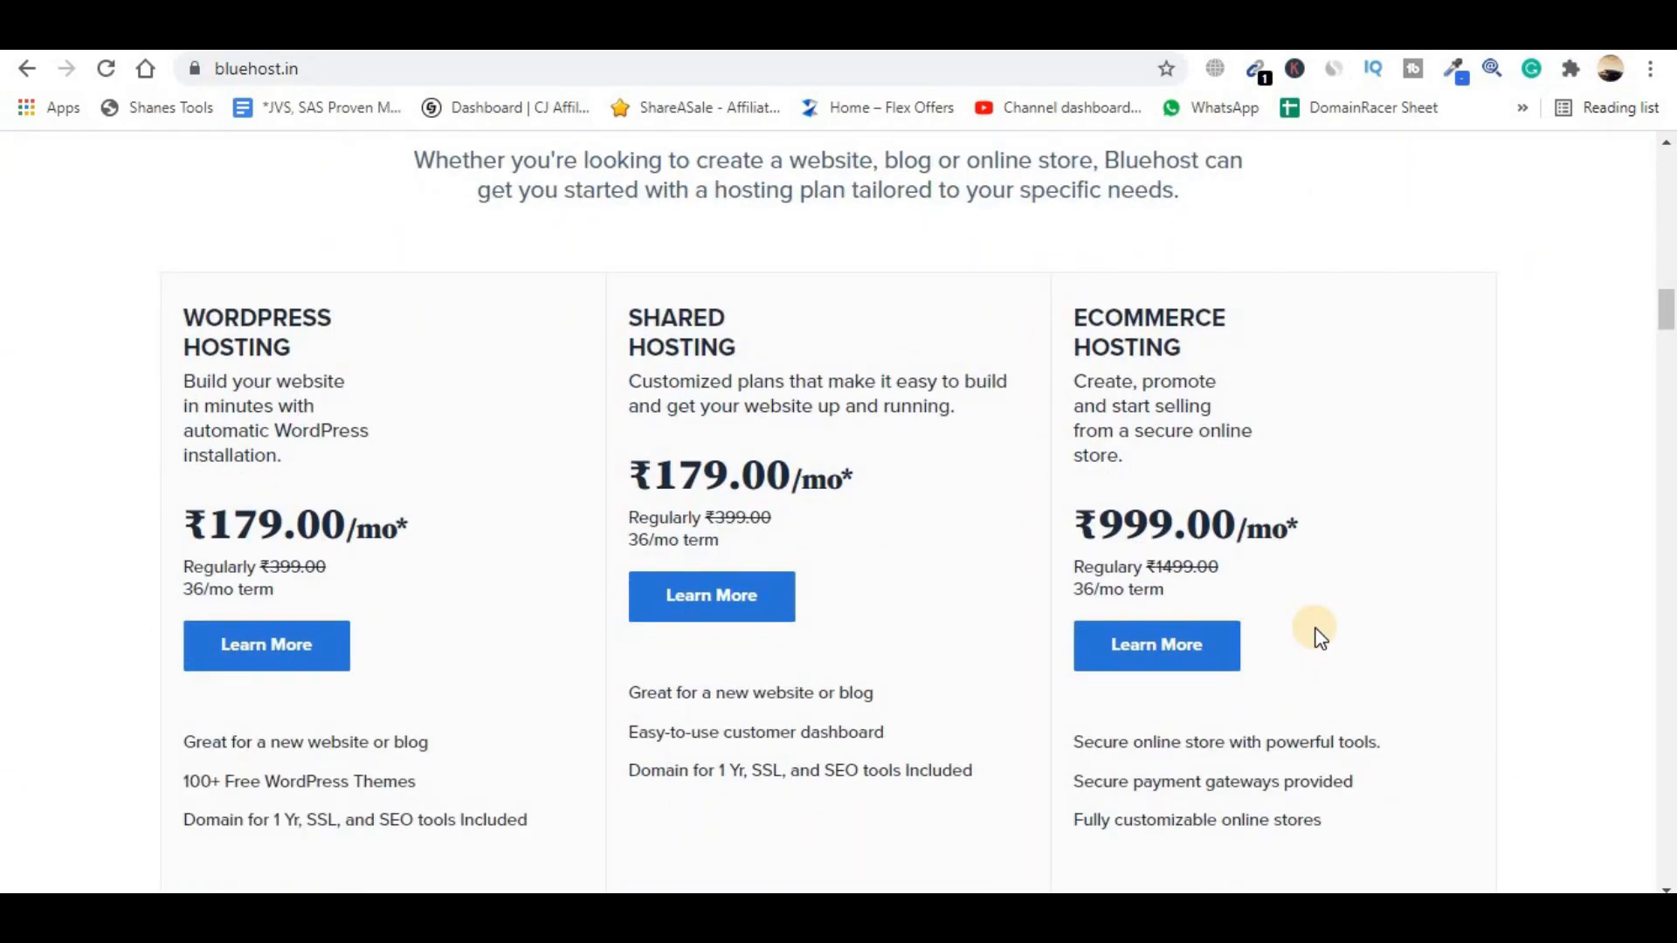
scroll(1318, 636, up, 3)
scroll(1313, 636, down, 1)
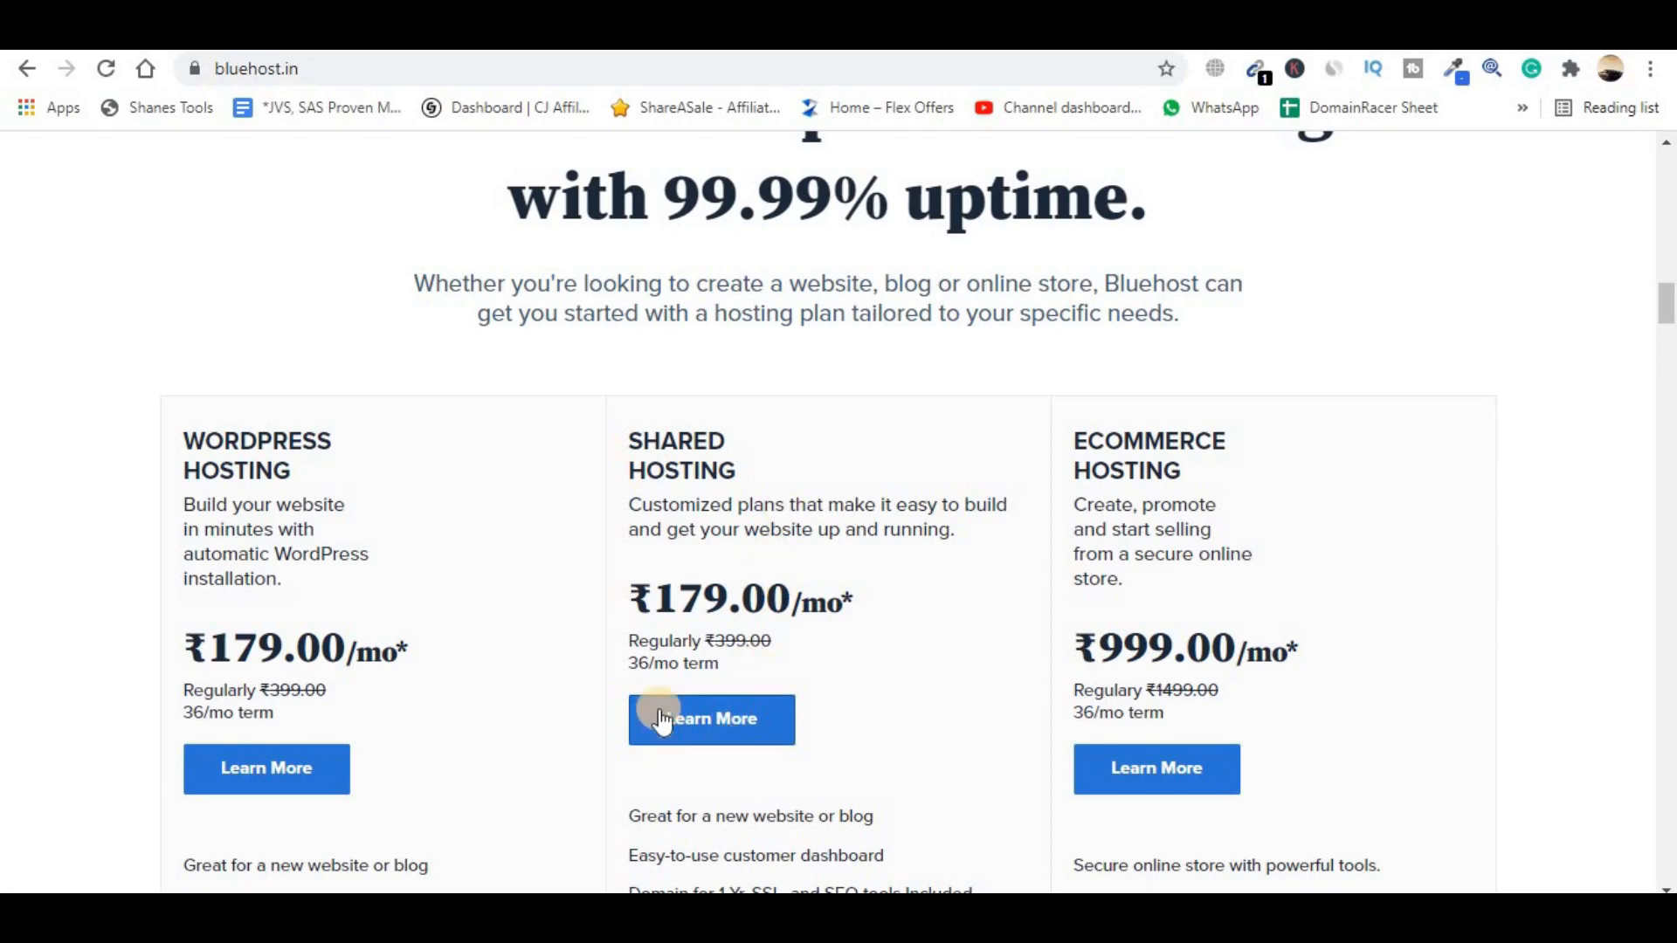
click(736, 726)
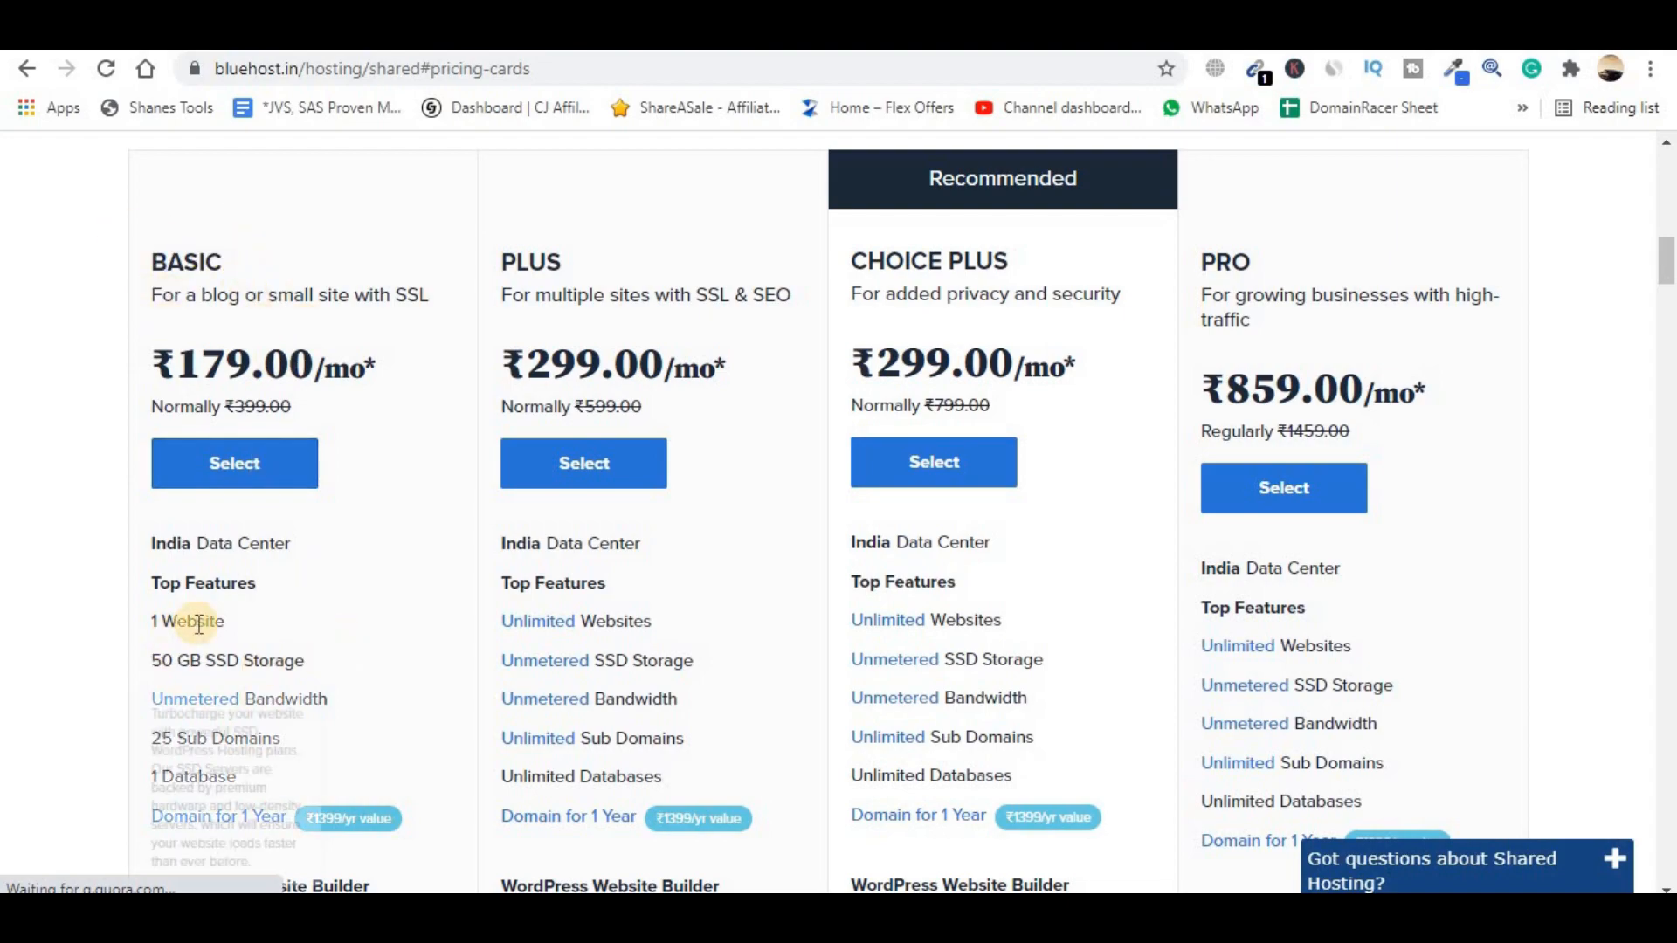
- Review the Basic shared hosting plan's top features and select that plan
drag(244, 622, 353, 668)
click(293, 646)
click(353, 668)
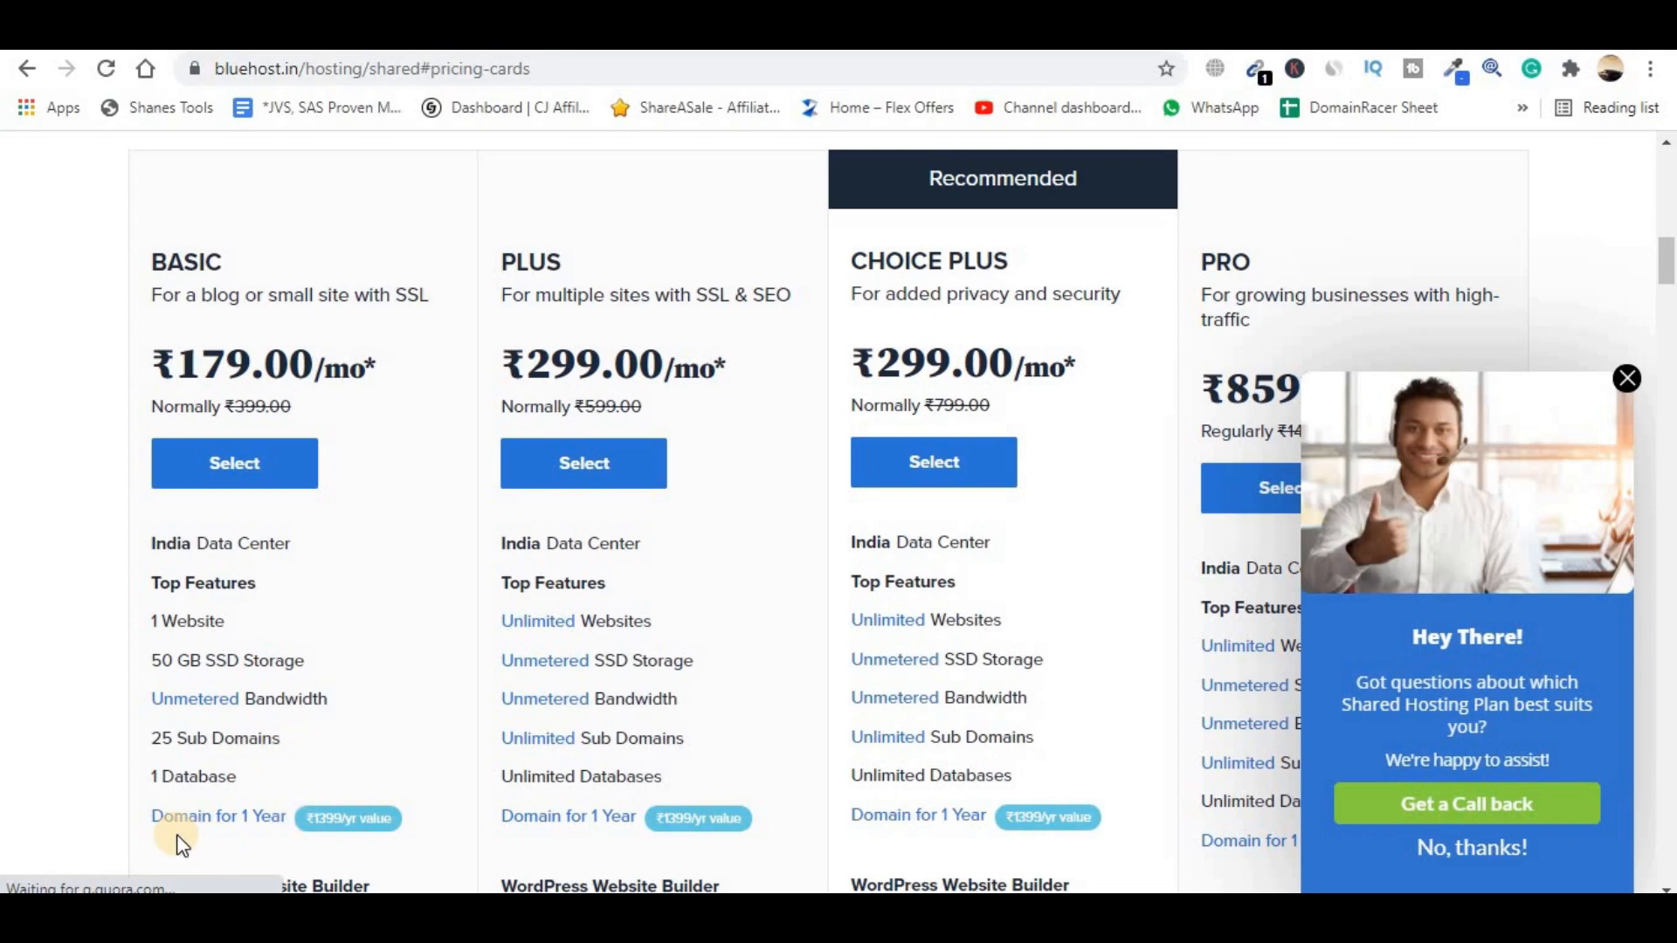
click(208, 480)
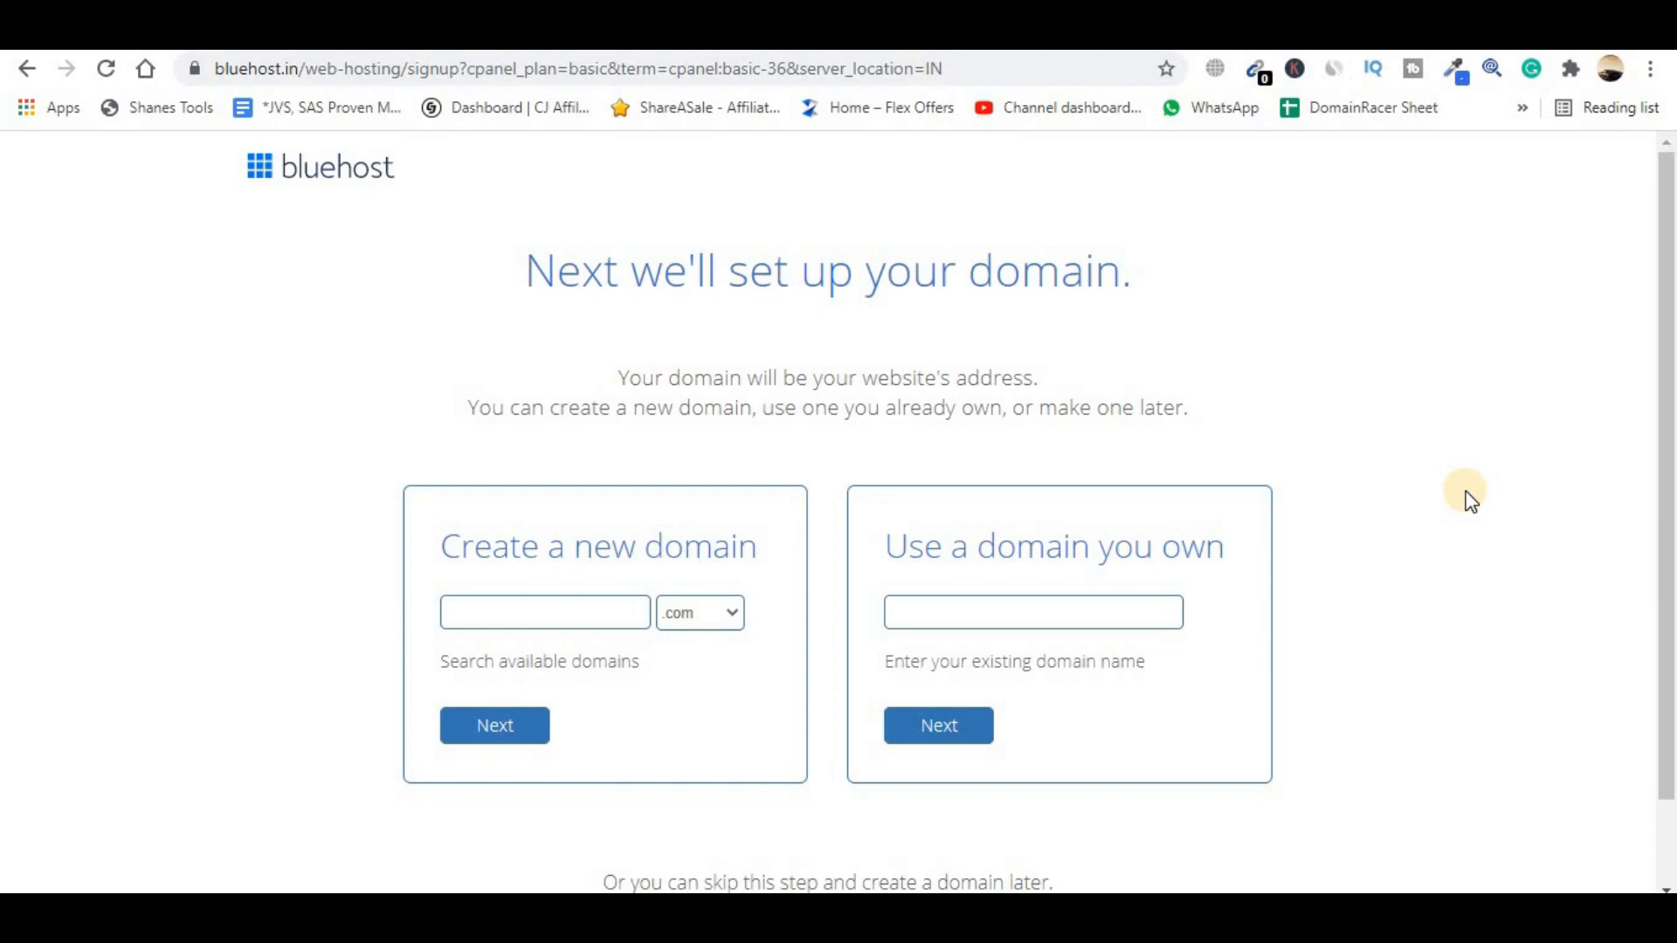
- Request the new domain bookstoreshub with the .com extension and continue to account creation
click(577, 624)
text(bookstoreshub)
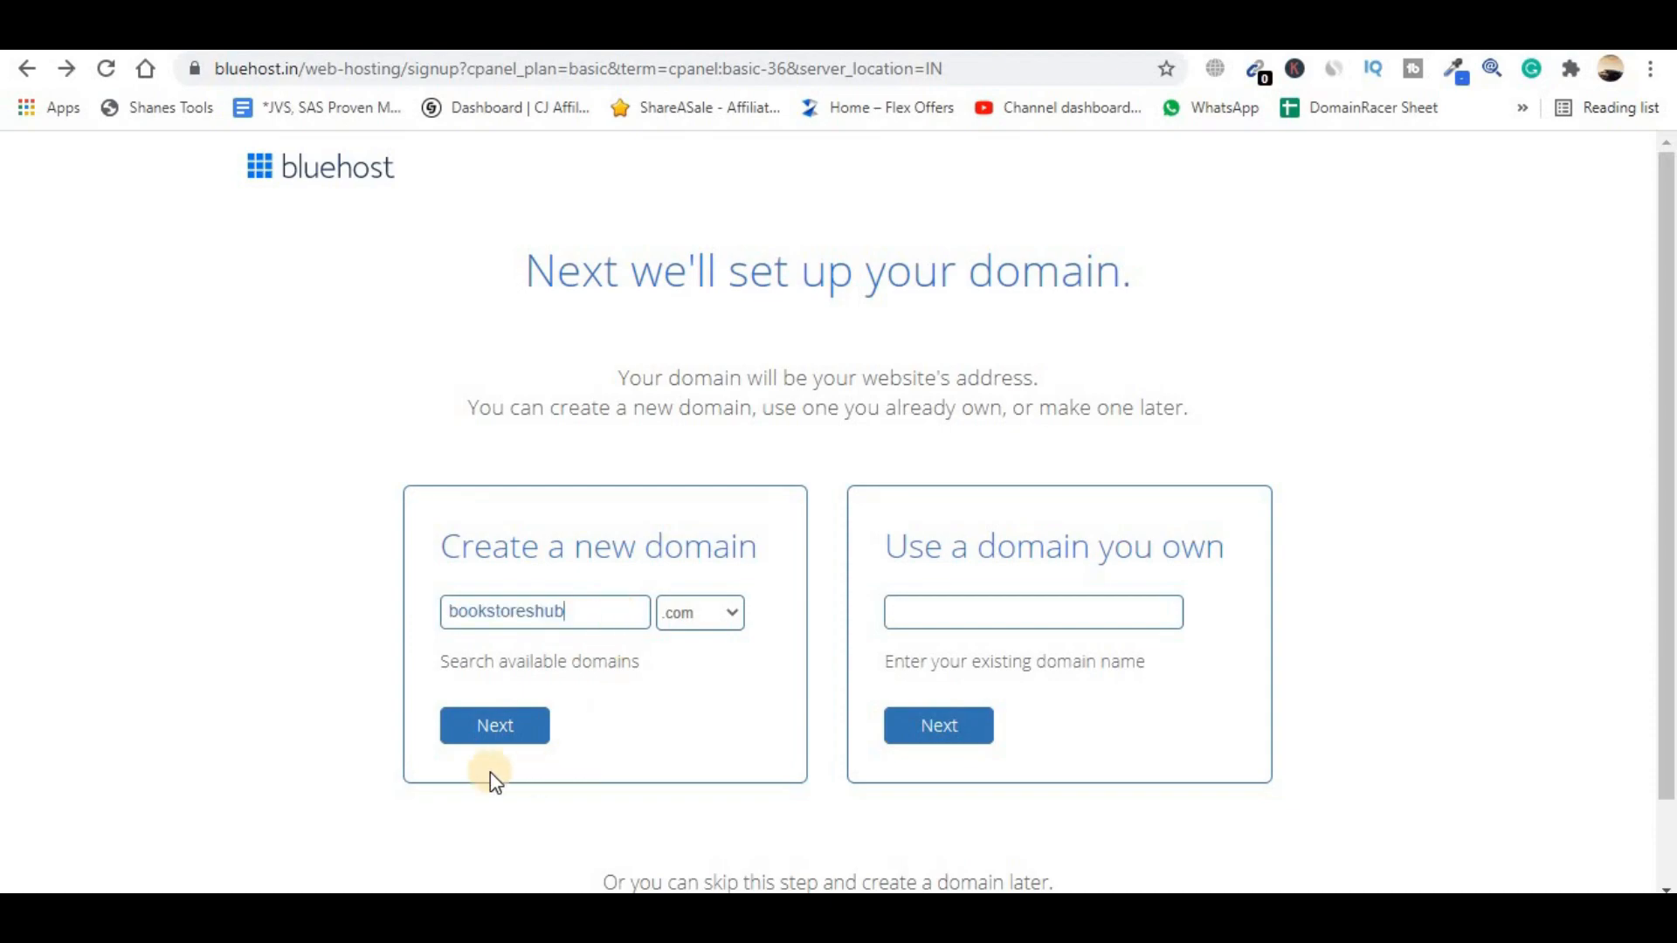
click(492, 730)
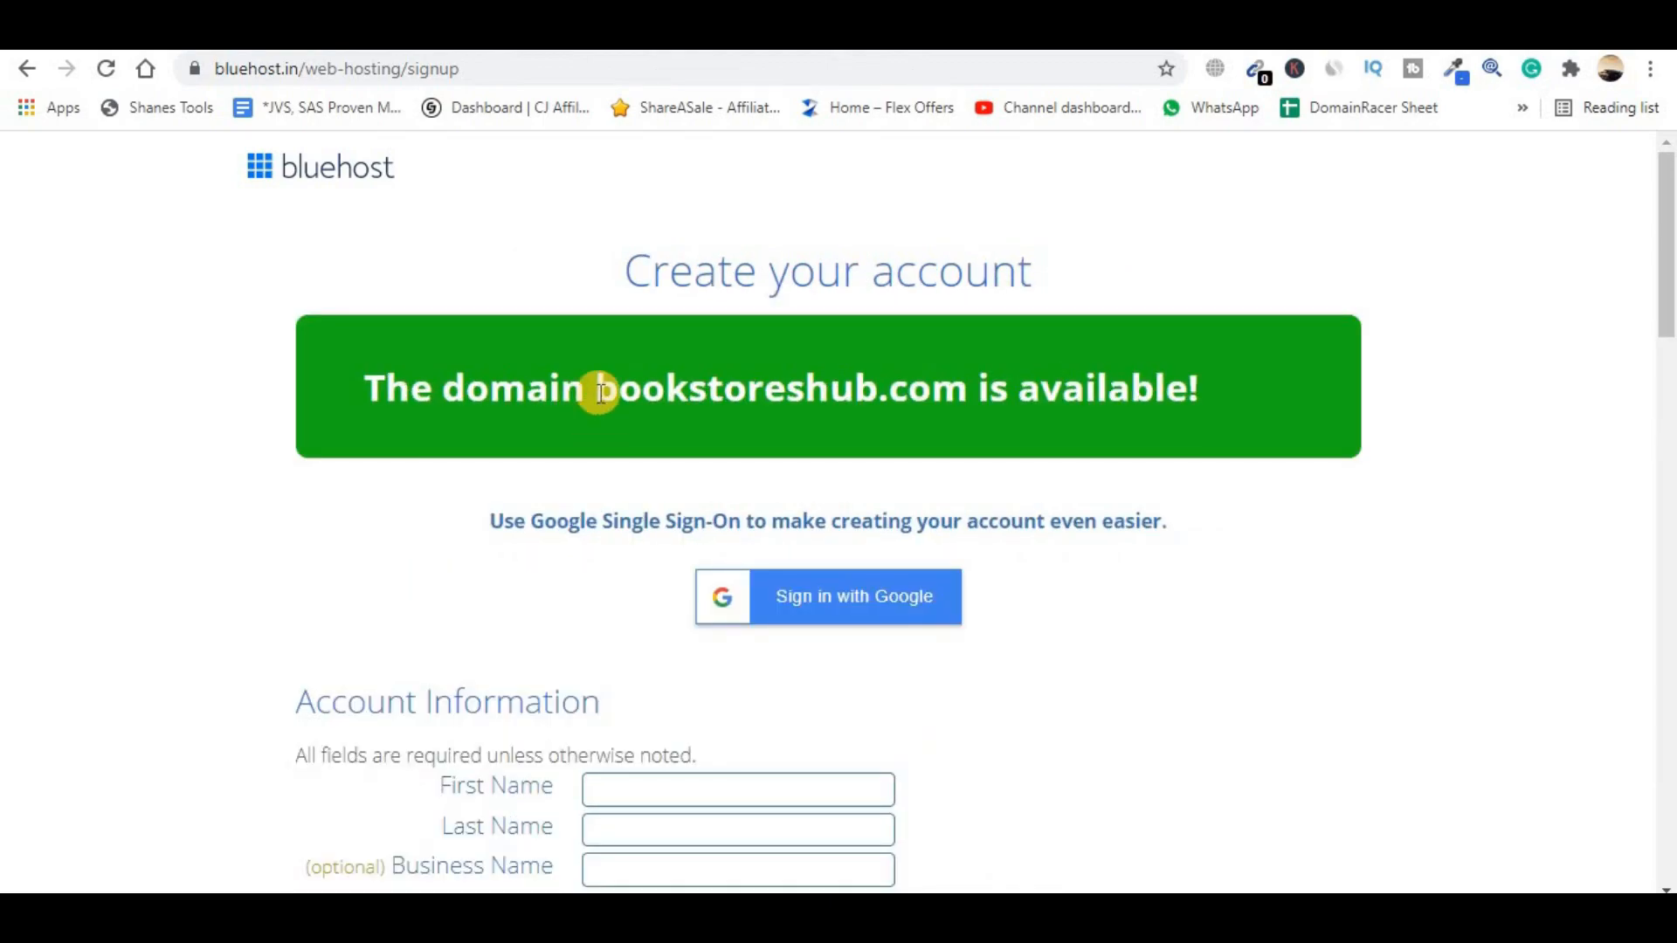
- Examine the domain availability notice, the account information fields and the package information section of the signup form
drag(594, 387, 1002, 430)
click(1031, 443)
scroll(1033, 445, down, 3)
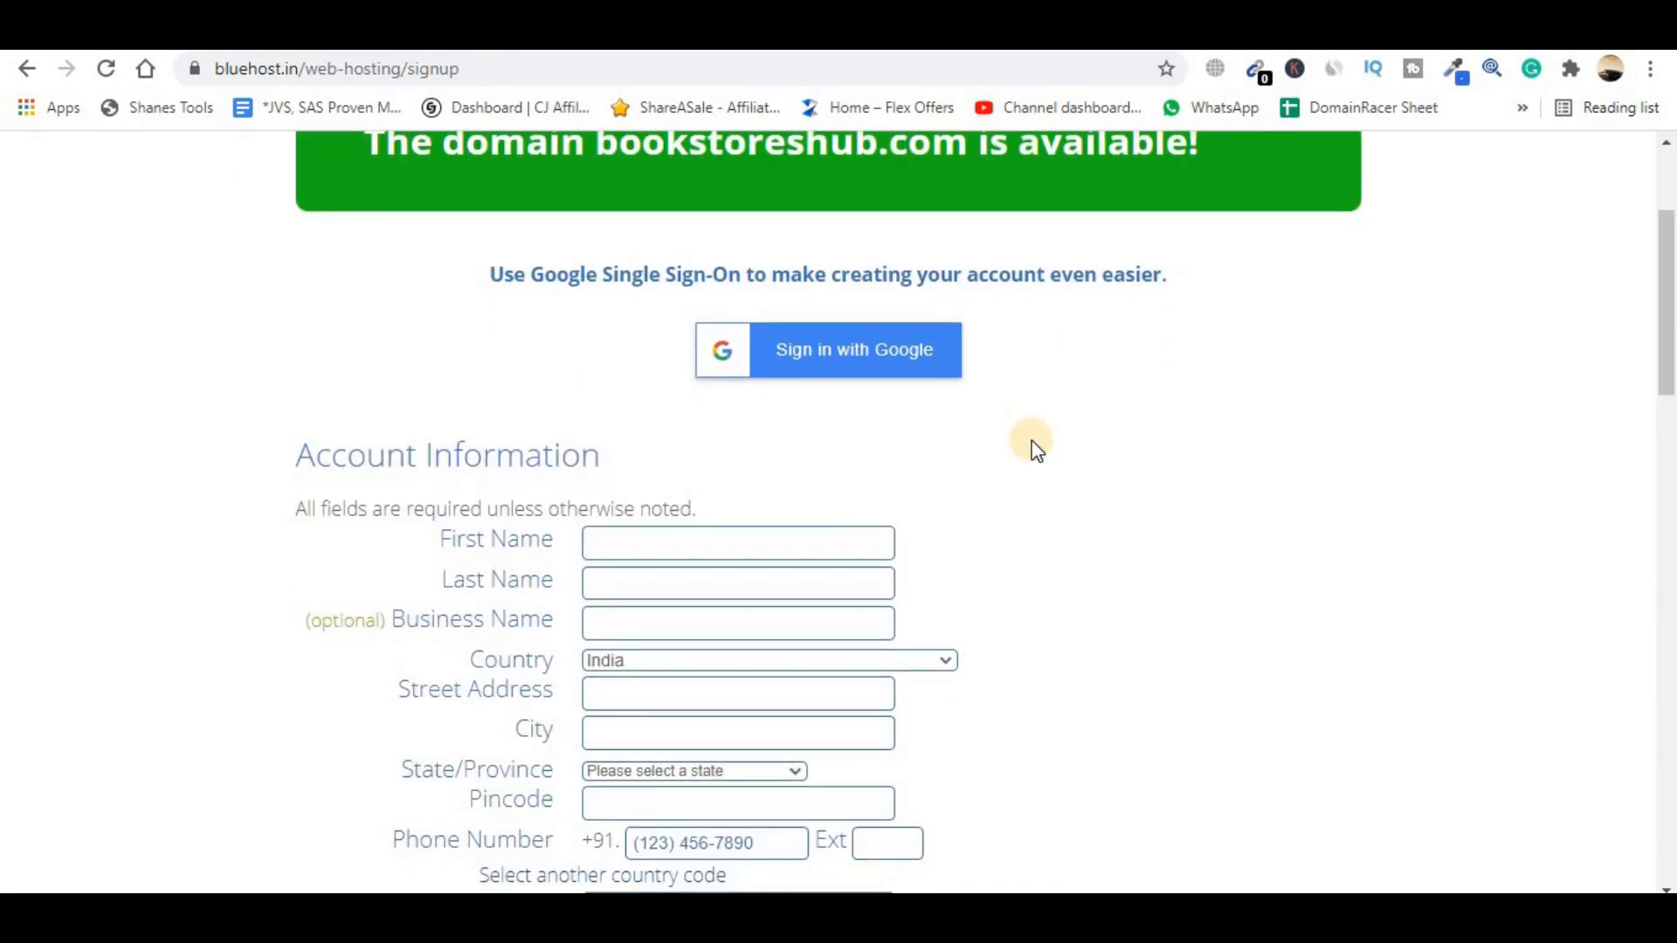
scroll(1035, 450, down, 1)
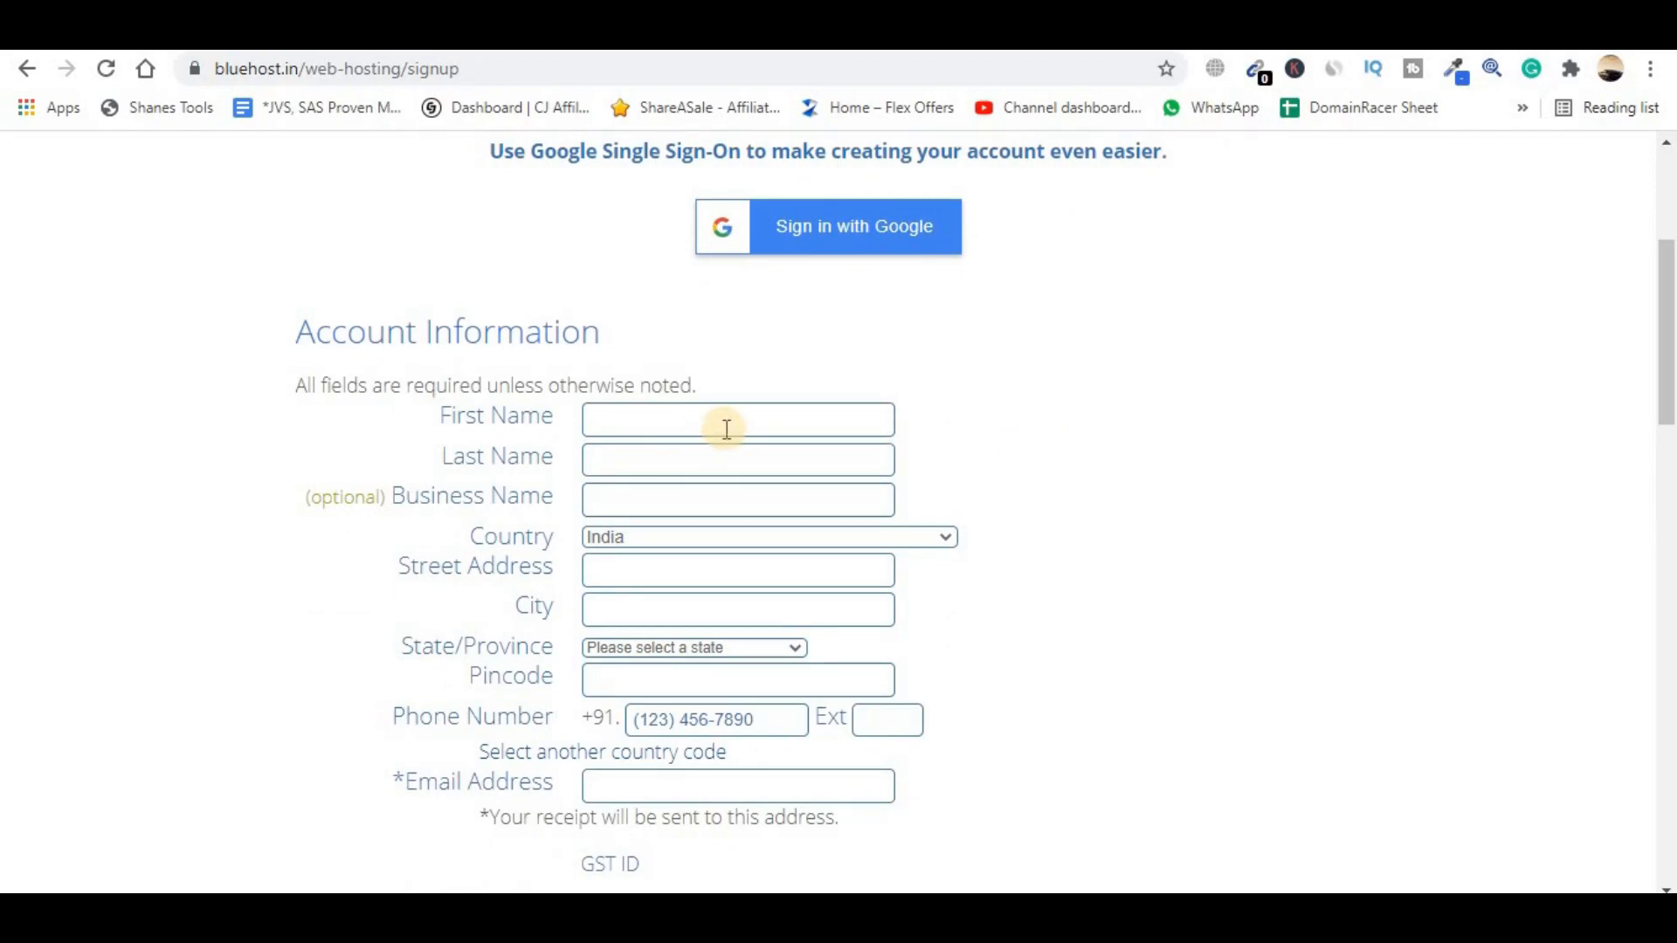
scroll(804, 471, down, 1)
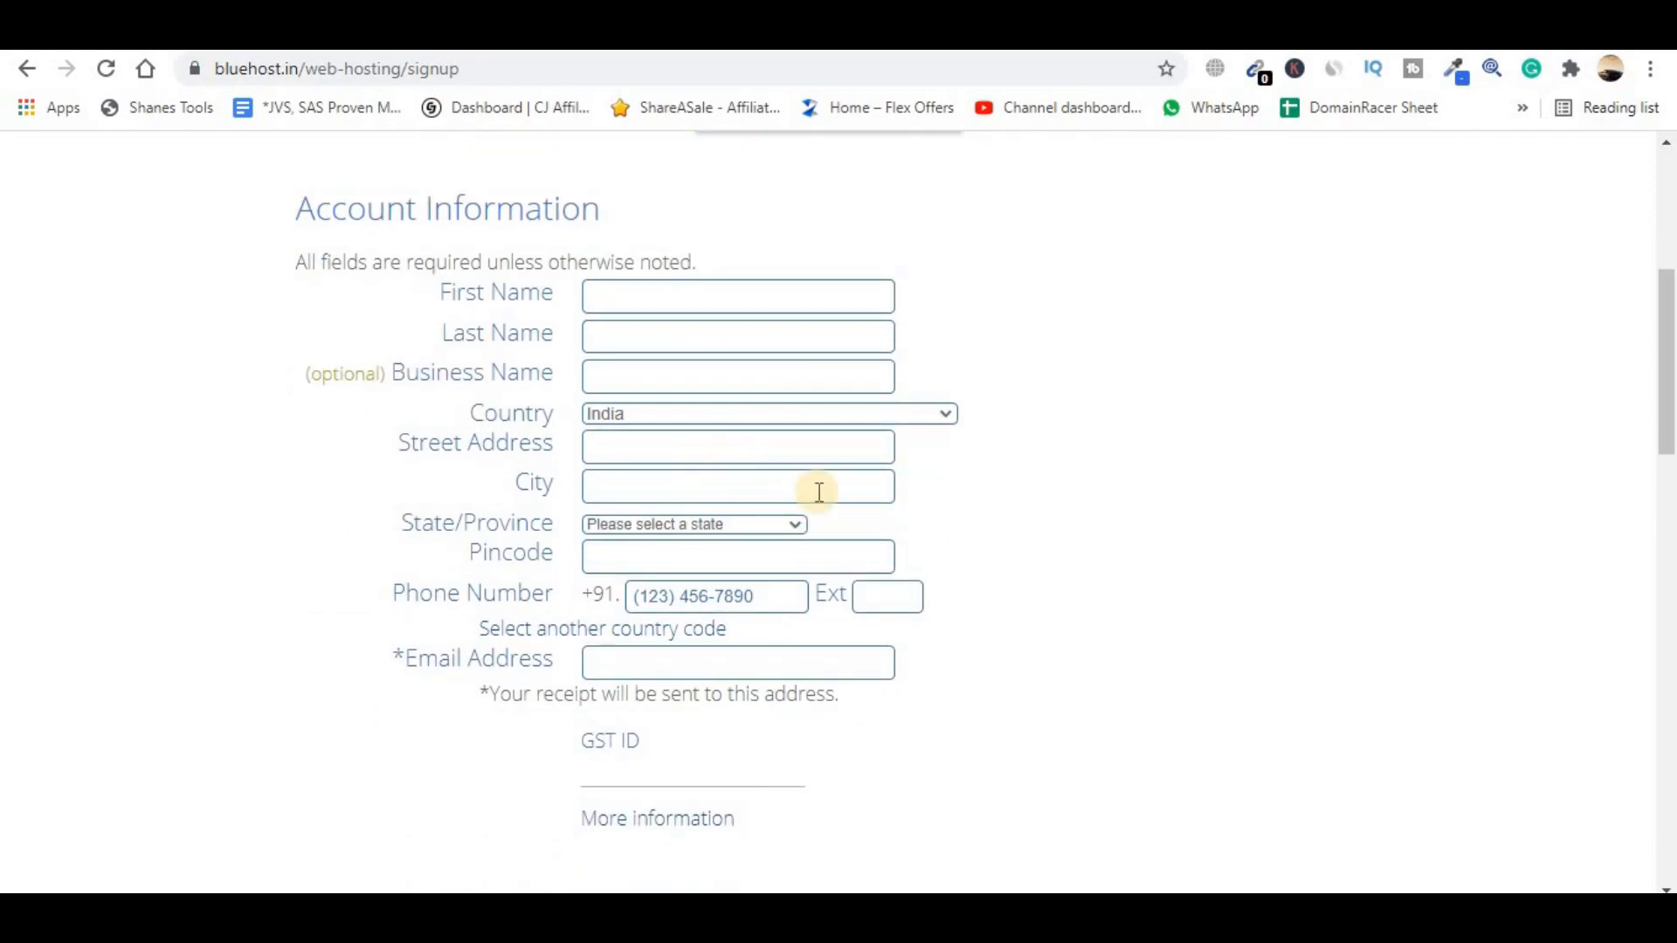
scroll(884, 712, down, 2)
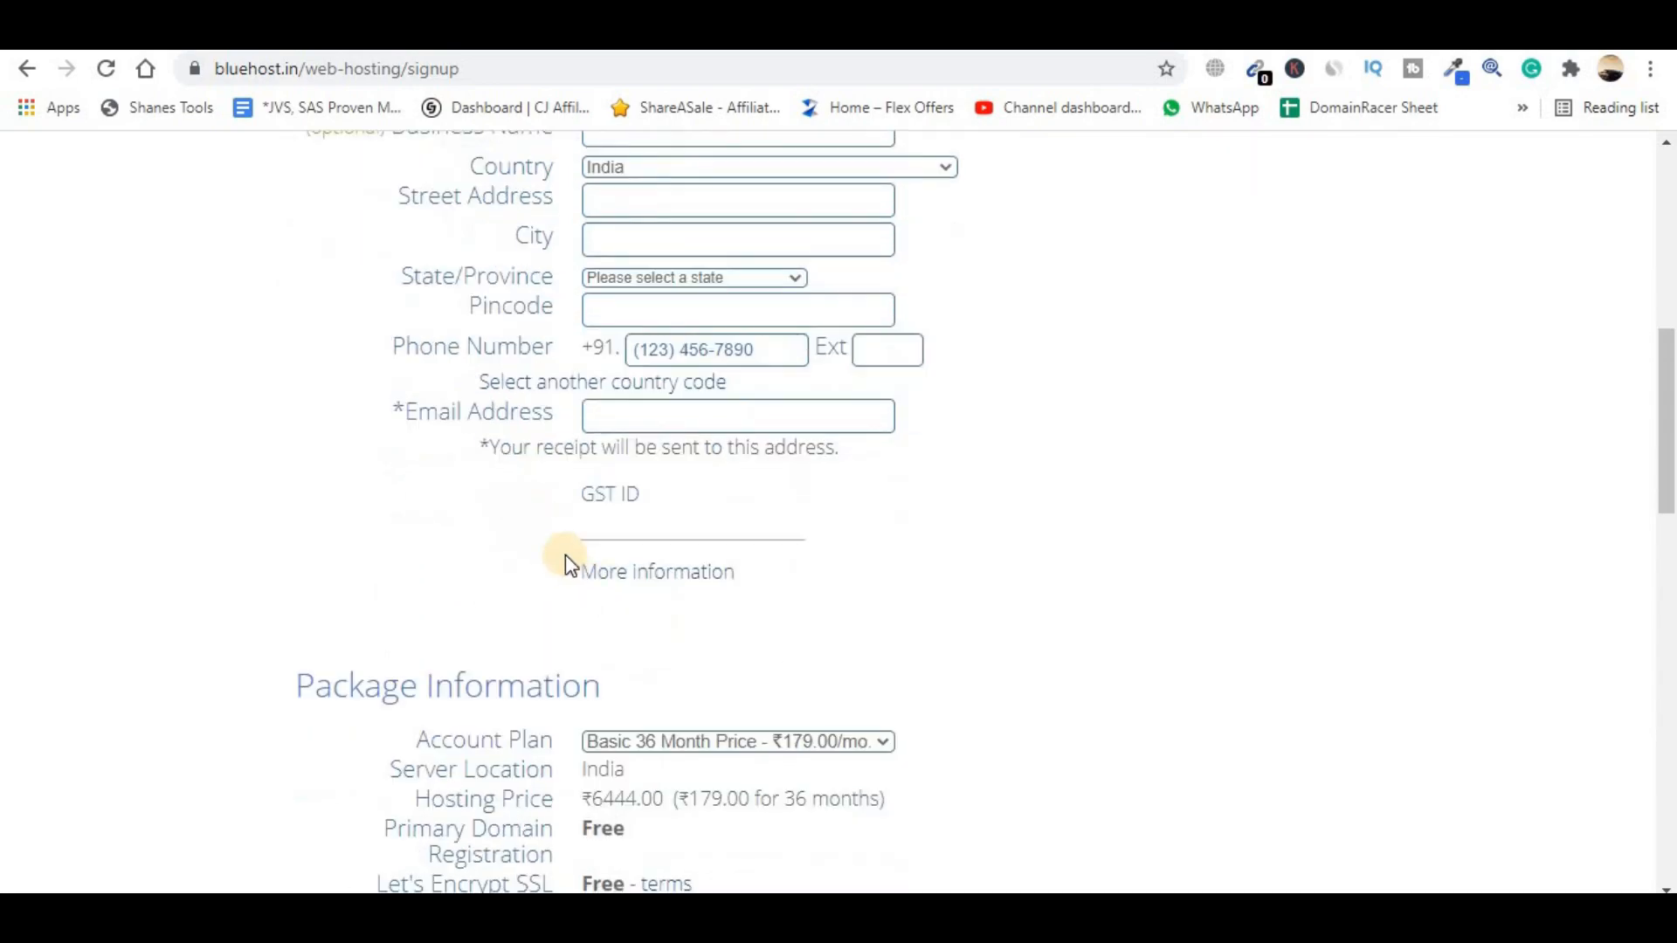
scroll(681, 532, down, 2)
drag(299, 439, 681, 434)
click(682, 435)
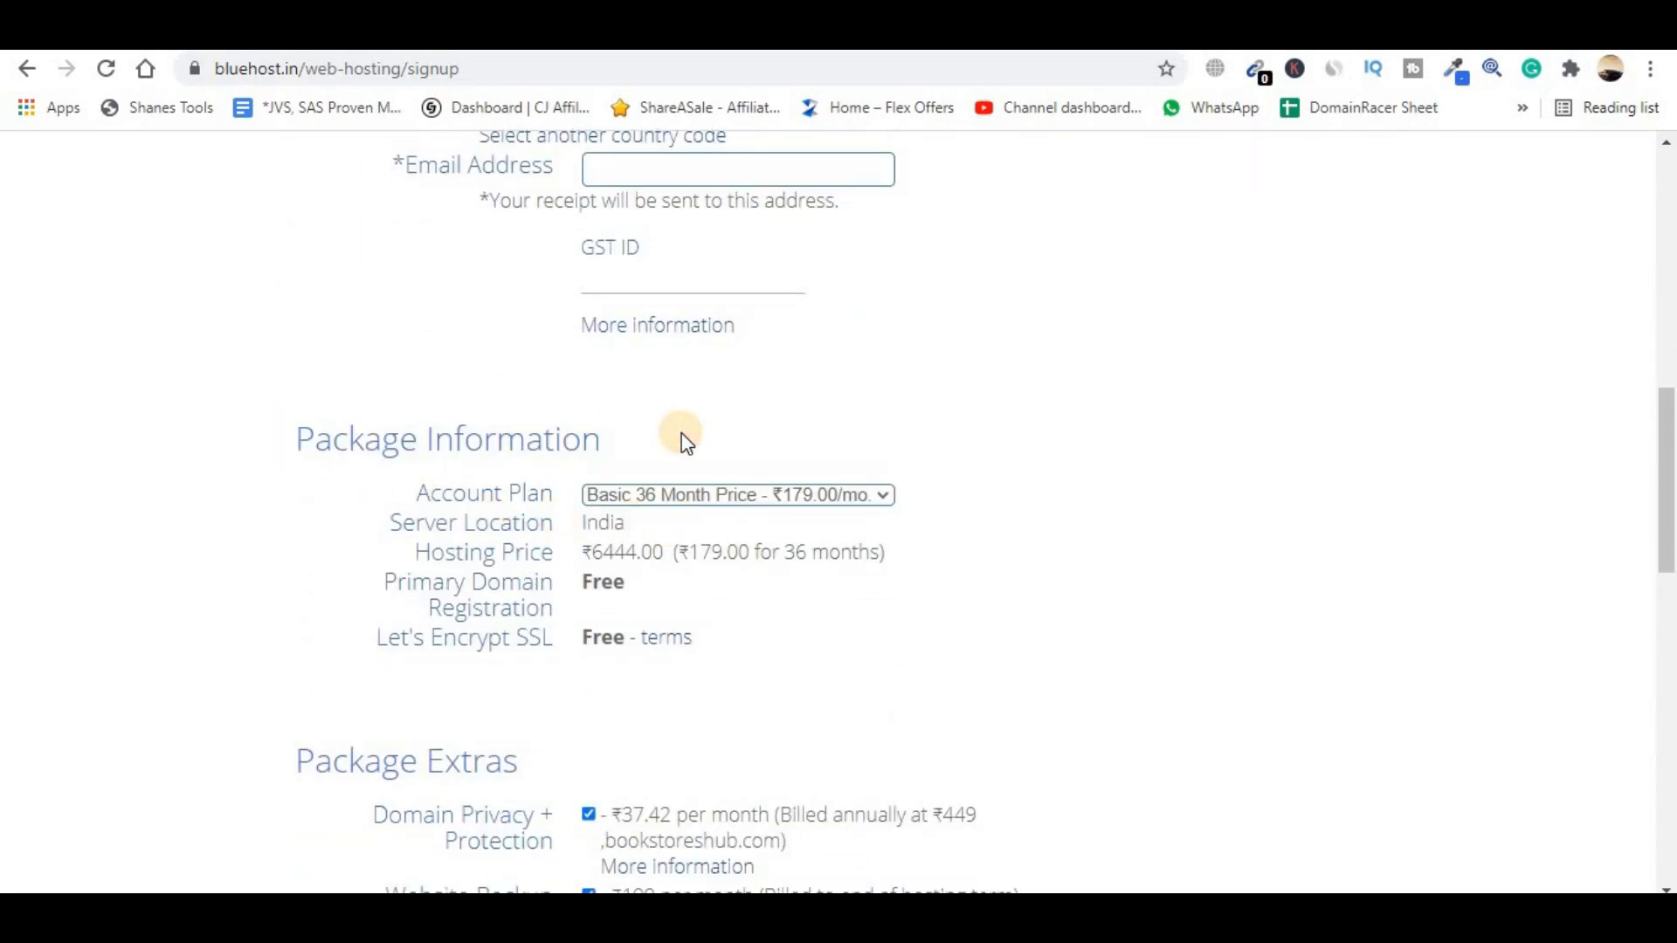
- Set the account plan to the Basic 12 Month Price at ₹299.00/mo and check the primary domain registration cost
click(880, 496)
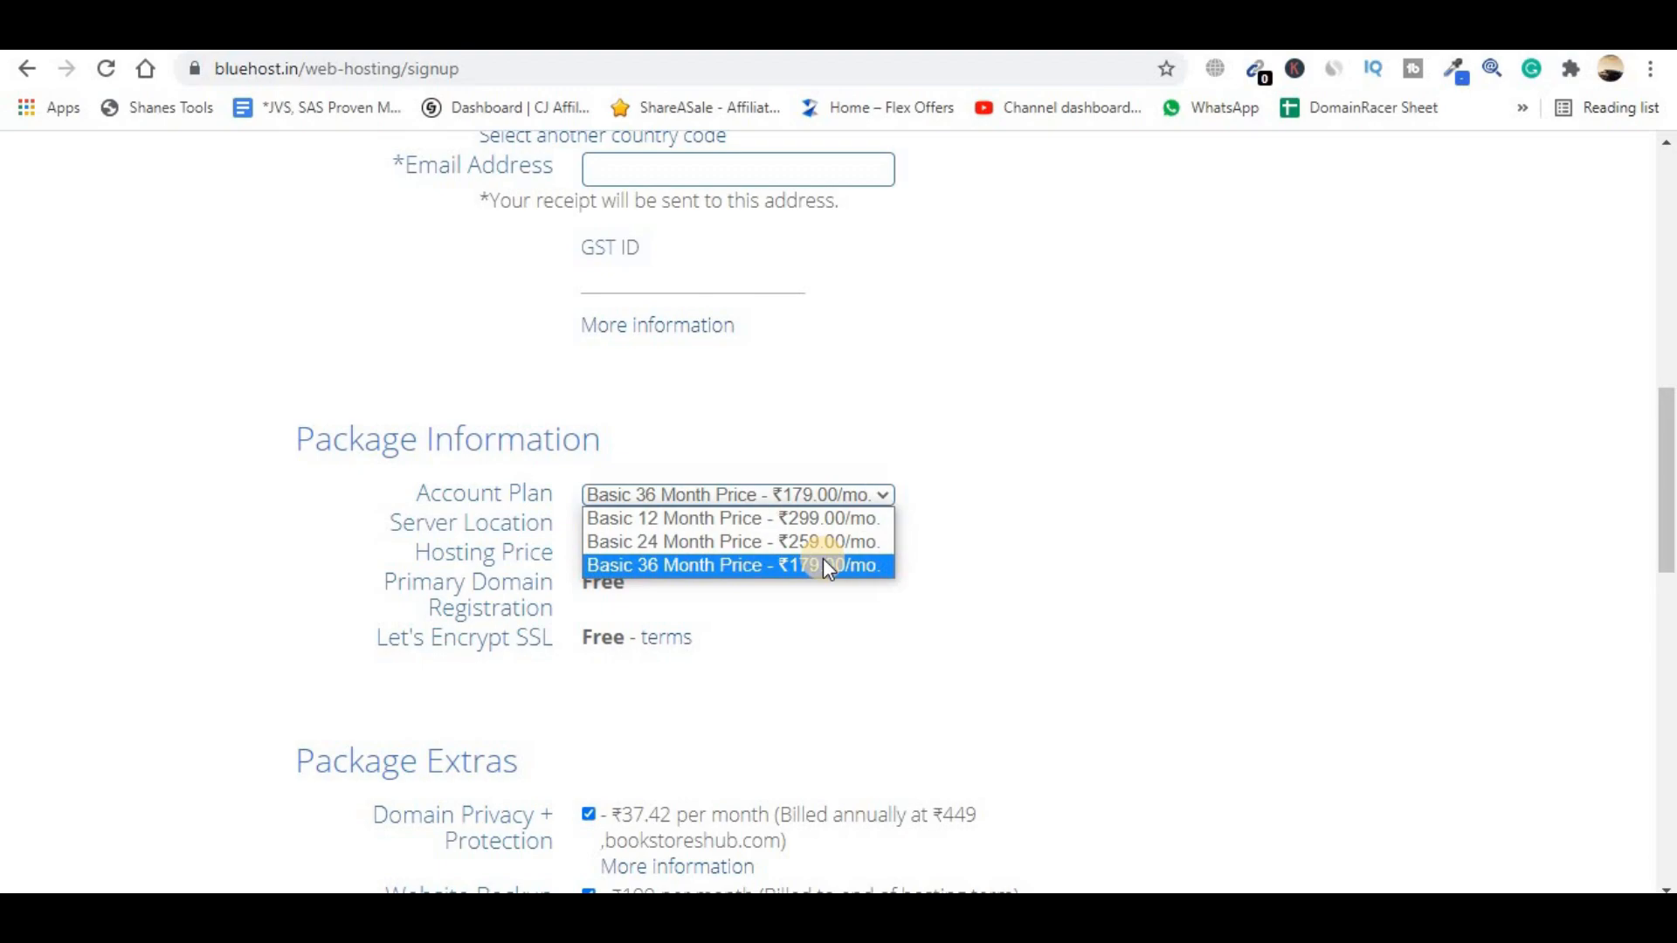
click(755, 522)
scroll(762, 537, down, 1)
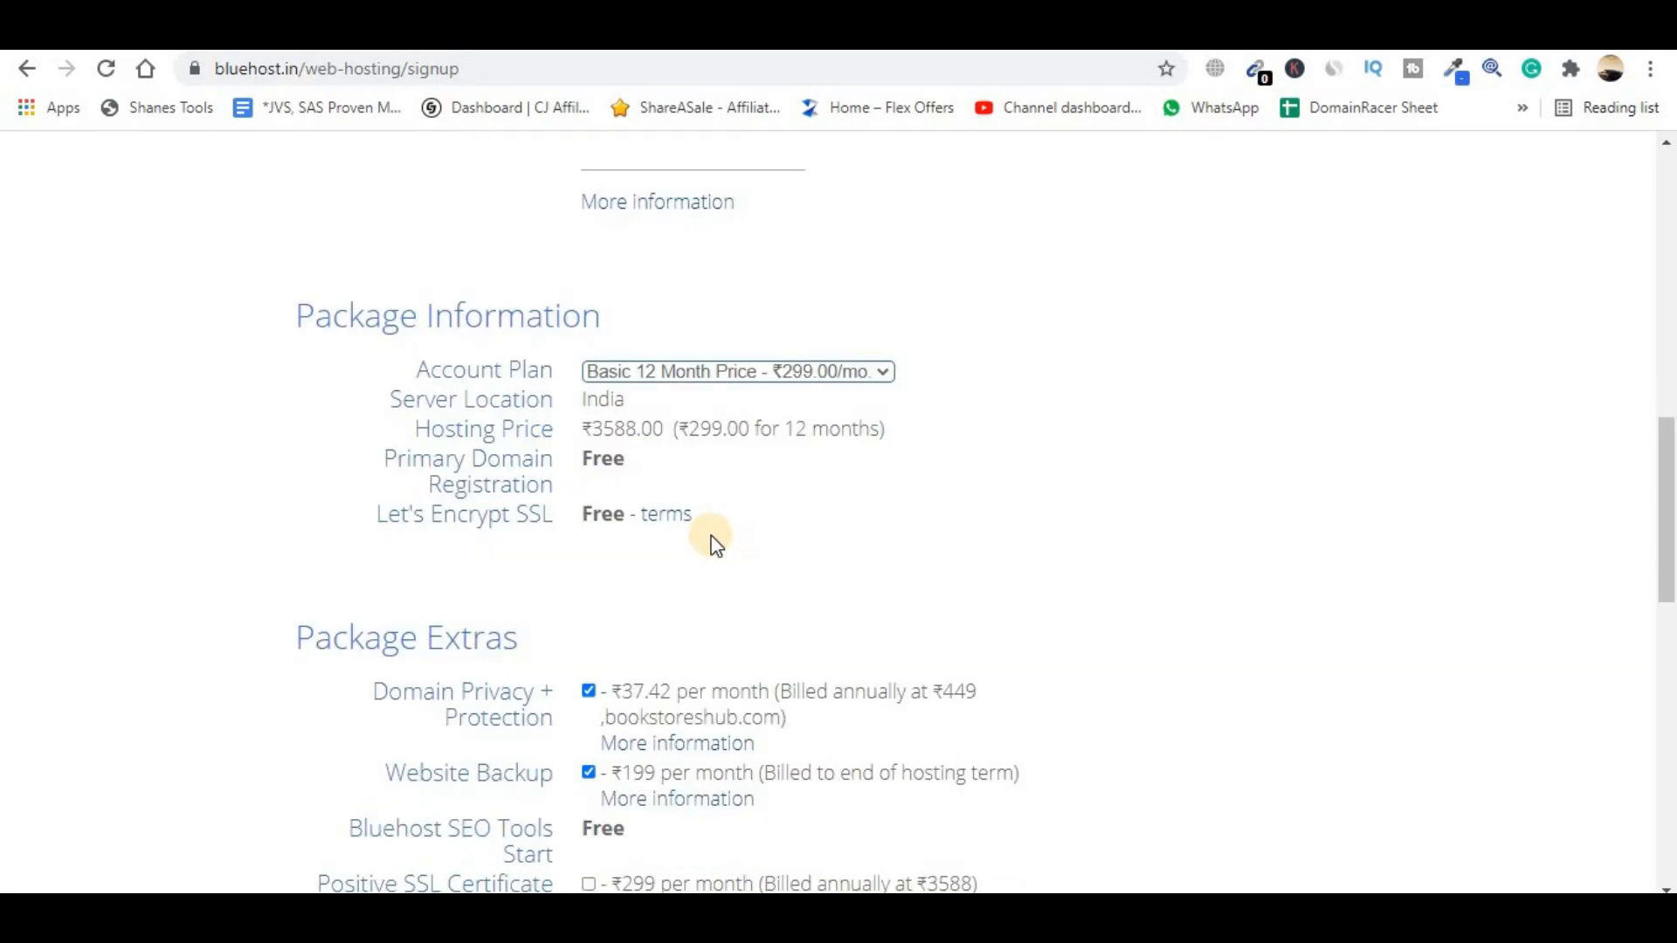
double_click(594, 459)
click(1104, 569)
scroll(1104, 569, up, 9)
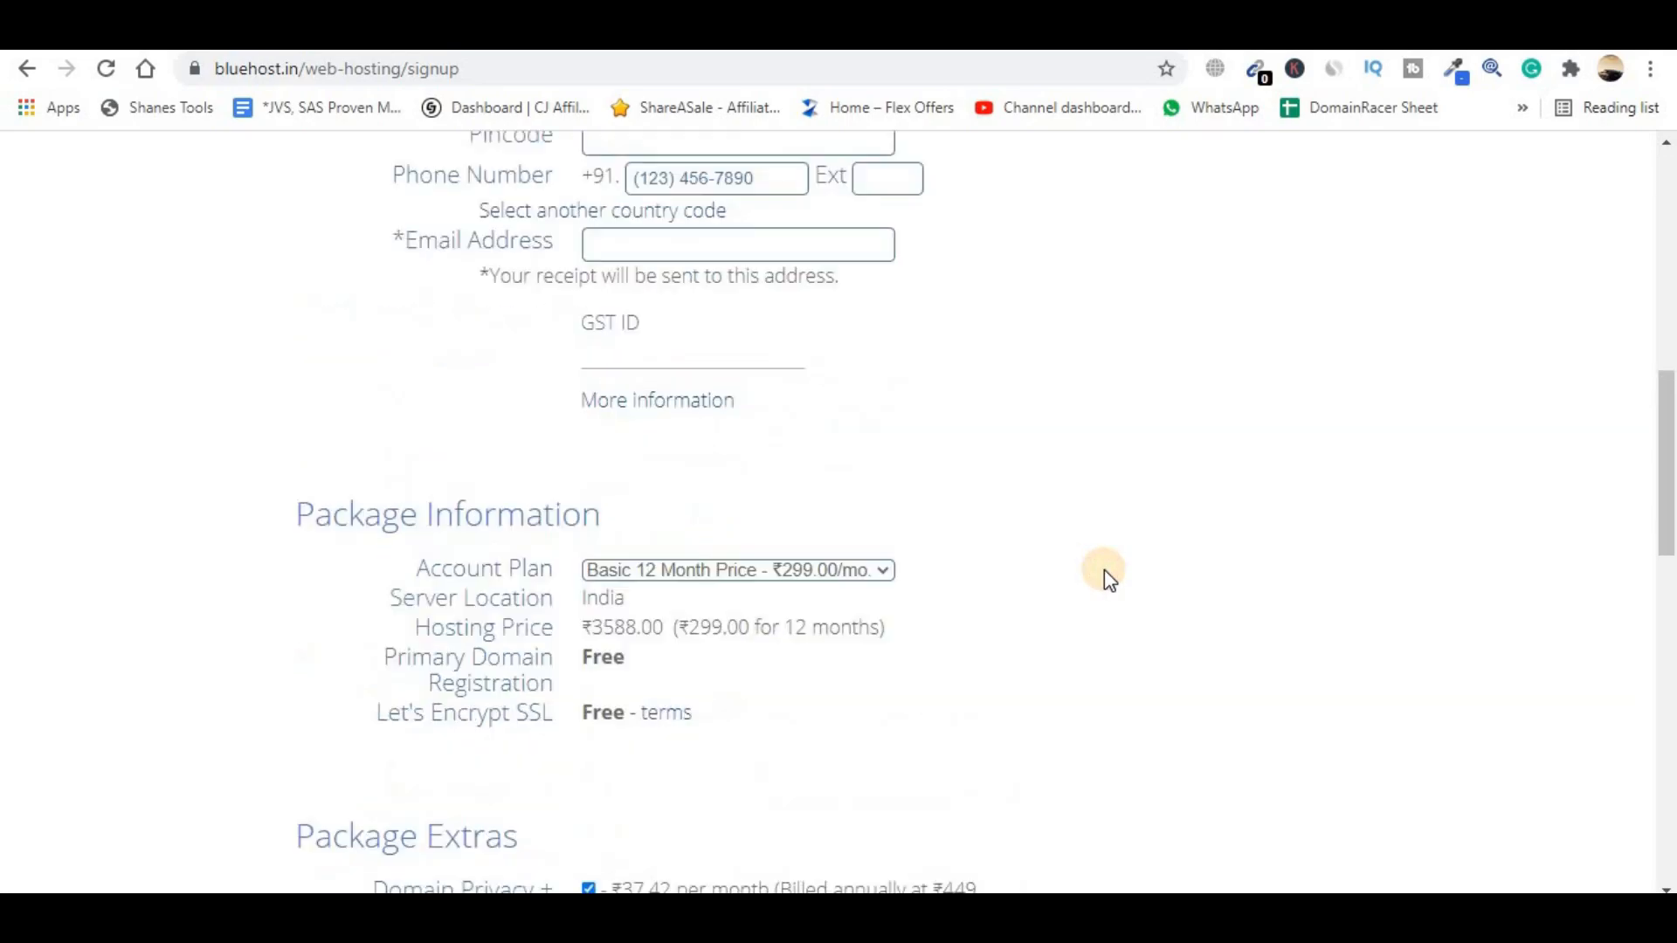
- Review the package information and package extras of the signup form, including the Let's Encrypt SSL entry
scroll(1103, 569, down, 8)
scroll(1104, 569, down, 9)
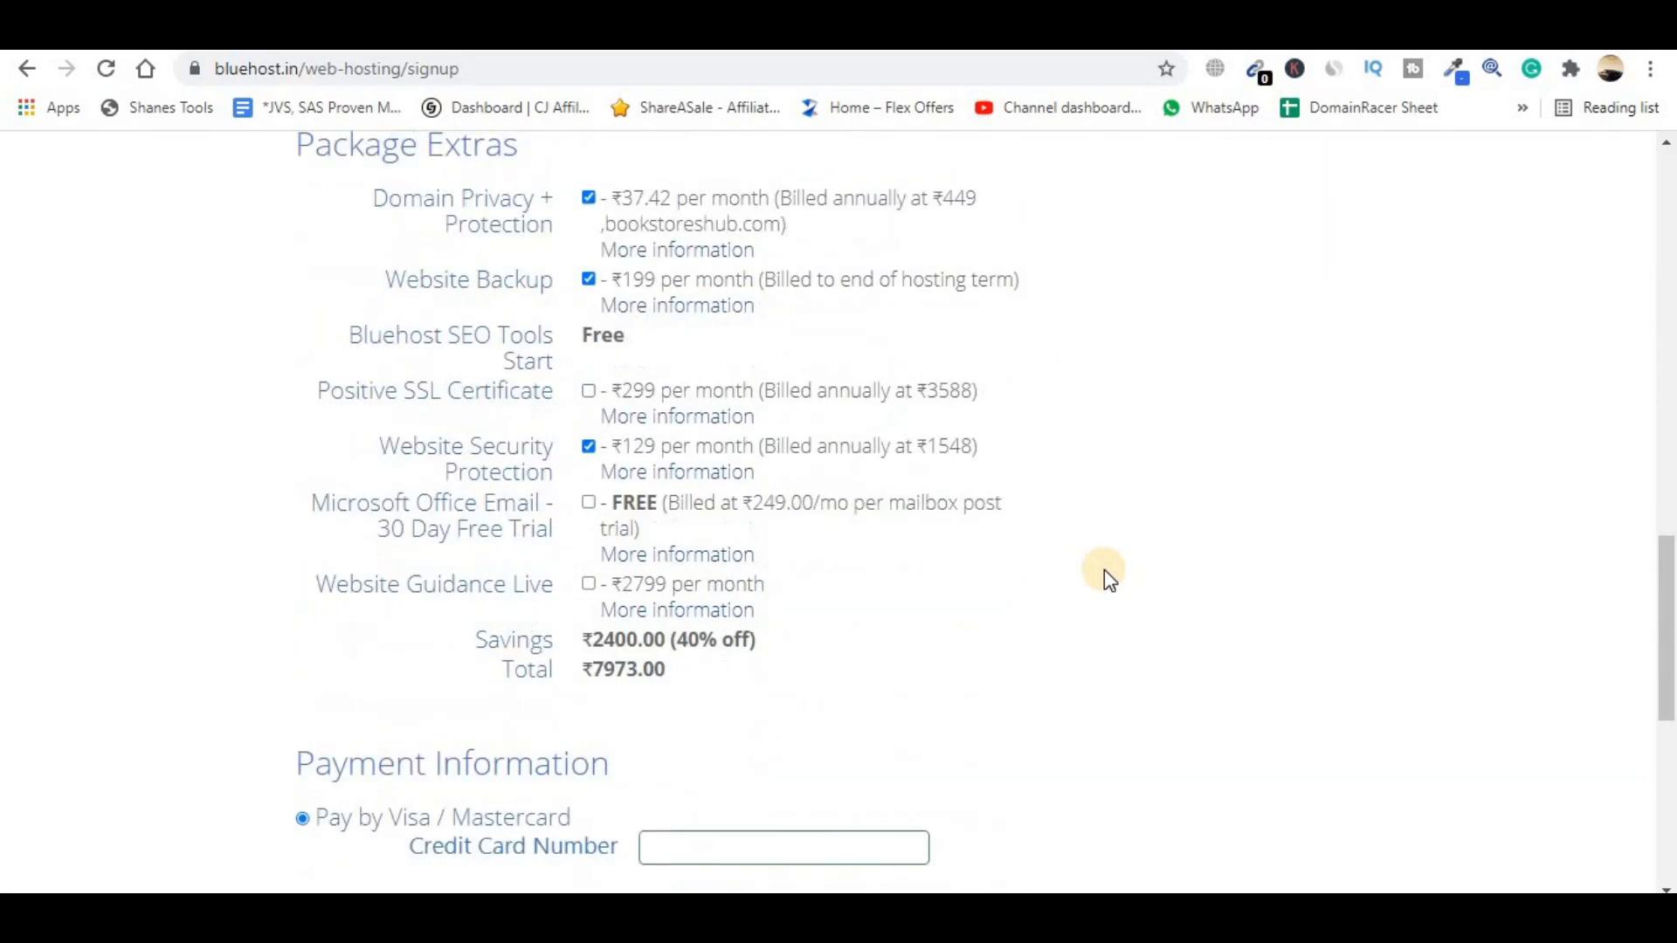
scroll(1104, 570, up, 6)
scroll(1104, 569, up, 3)
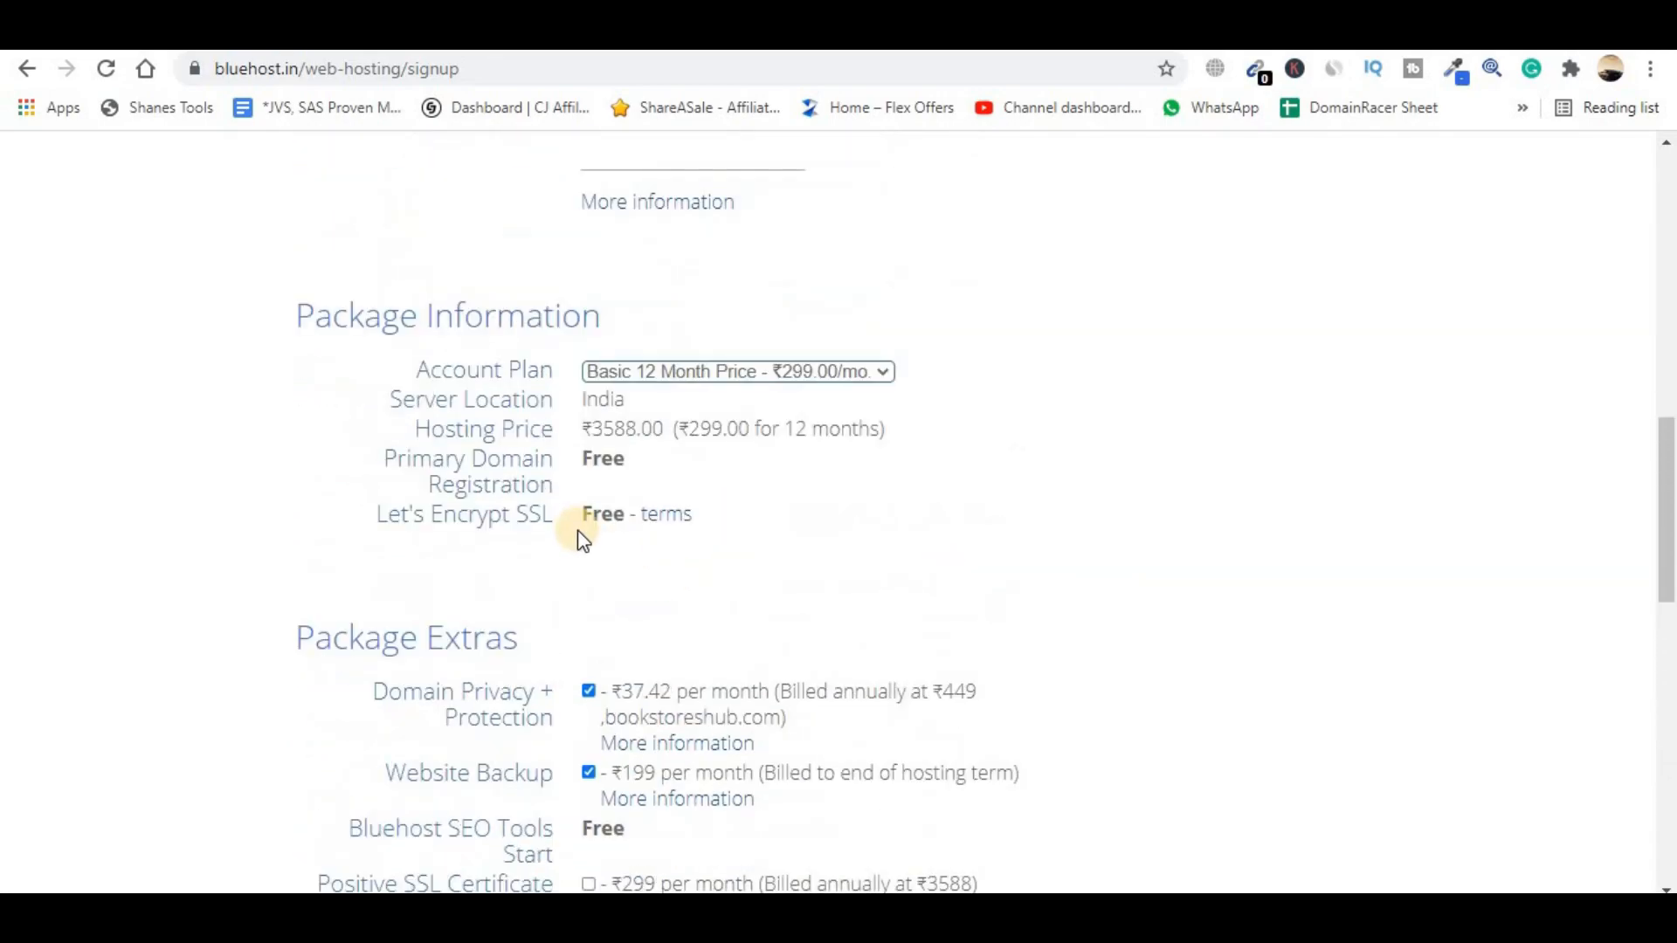
drag(577, 515, 620, 557)
click(625, 563)
scroll(627, 572, down, 3)
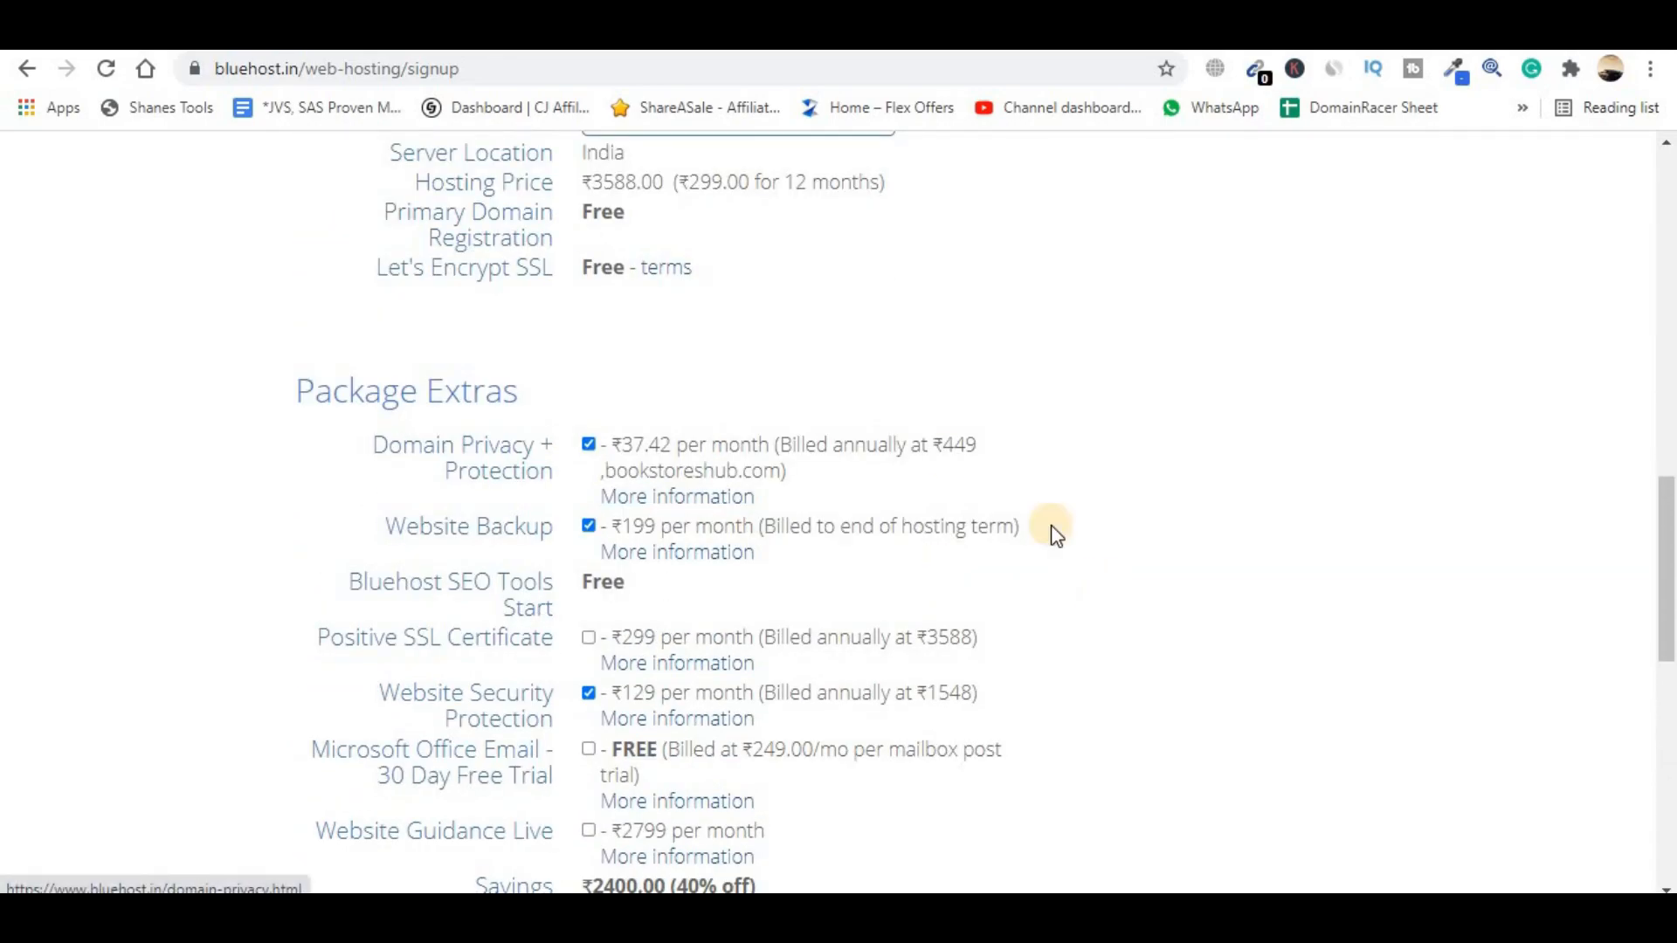
- Remove Domain Privacy + Protection, Website Backup and Website Security Protection from the package extras and check the order total
click(588, 445)
click(588, 526)
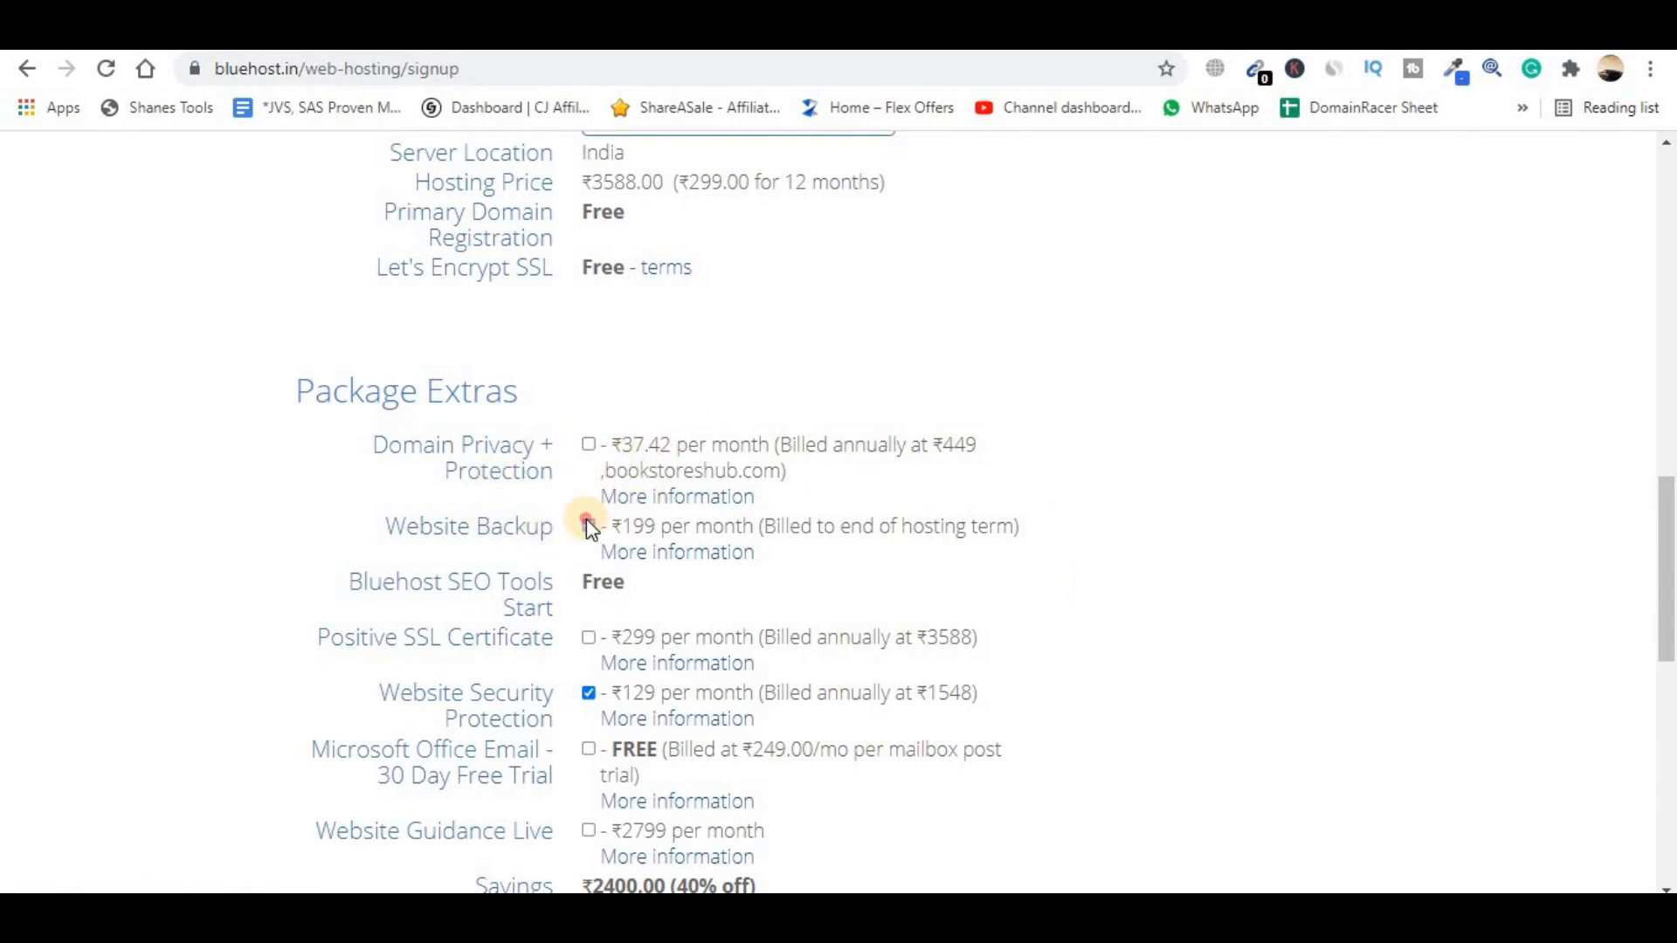
click(589, 693)
scroll(894, 667, down, 2)
scroll(900, 677, down, 1)
mouse_move(584, 669)
mouse_down()
mouse_move(679, 669)
mouse_move(557, 678)
mouse_up()
click(608, 715)
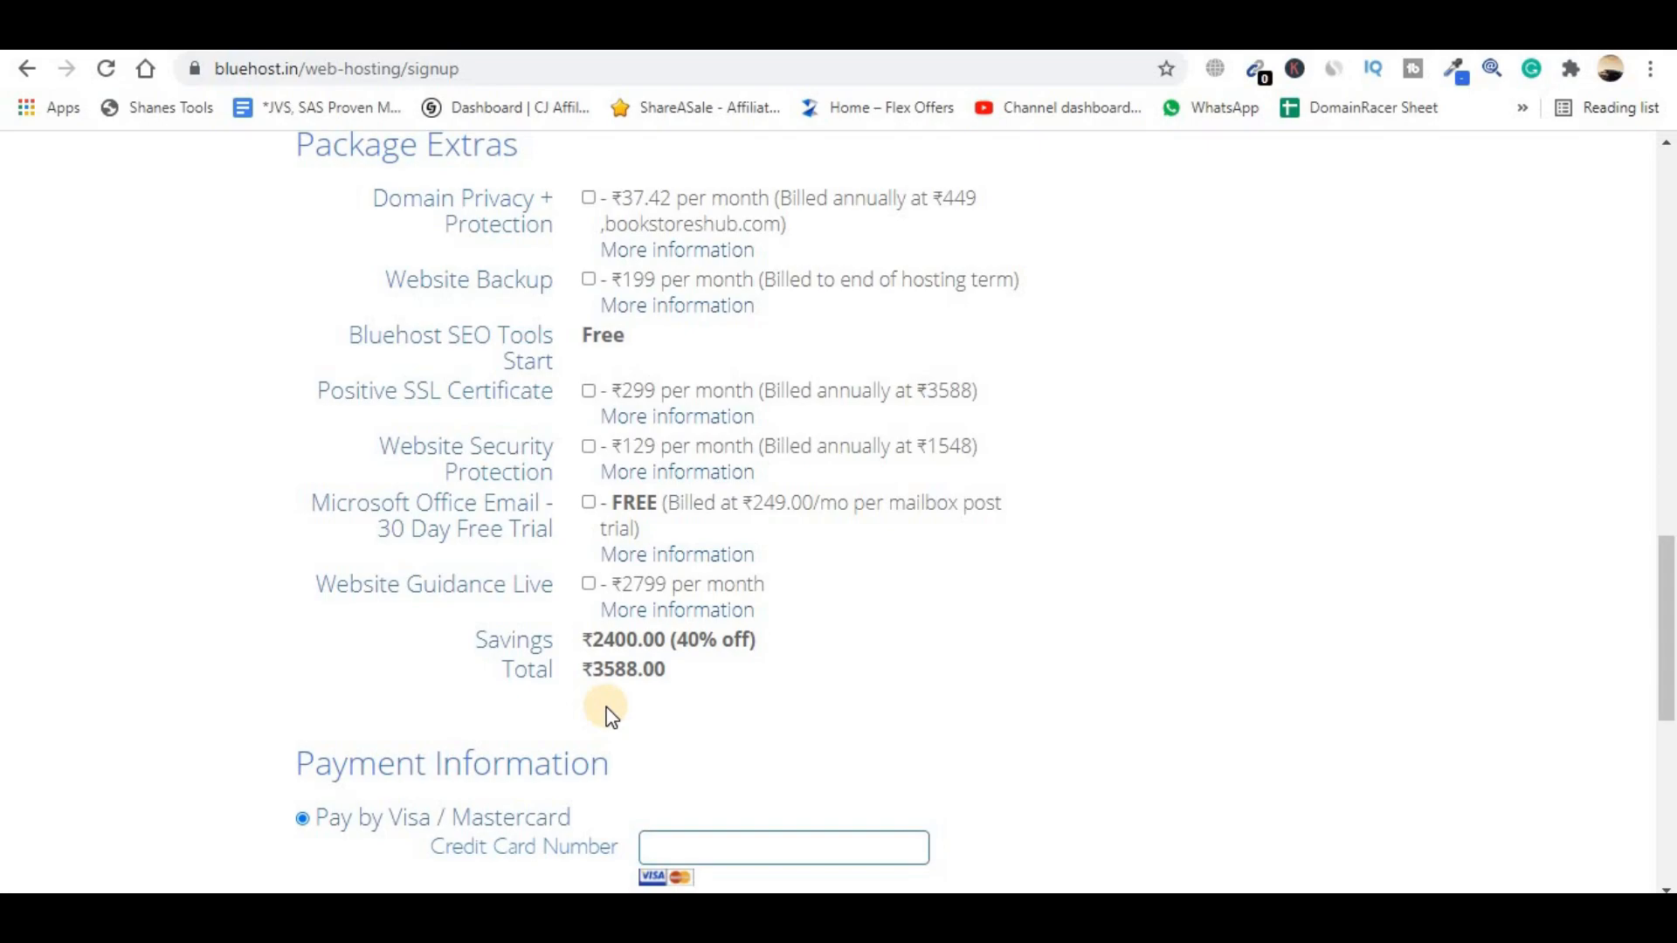
- Review the payment methods and card fields in the payment information section
scroll(609, 714, down, 1)
scroll(550, 692, down, 3)
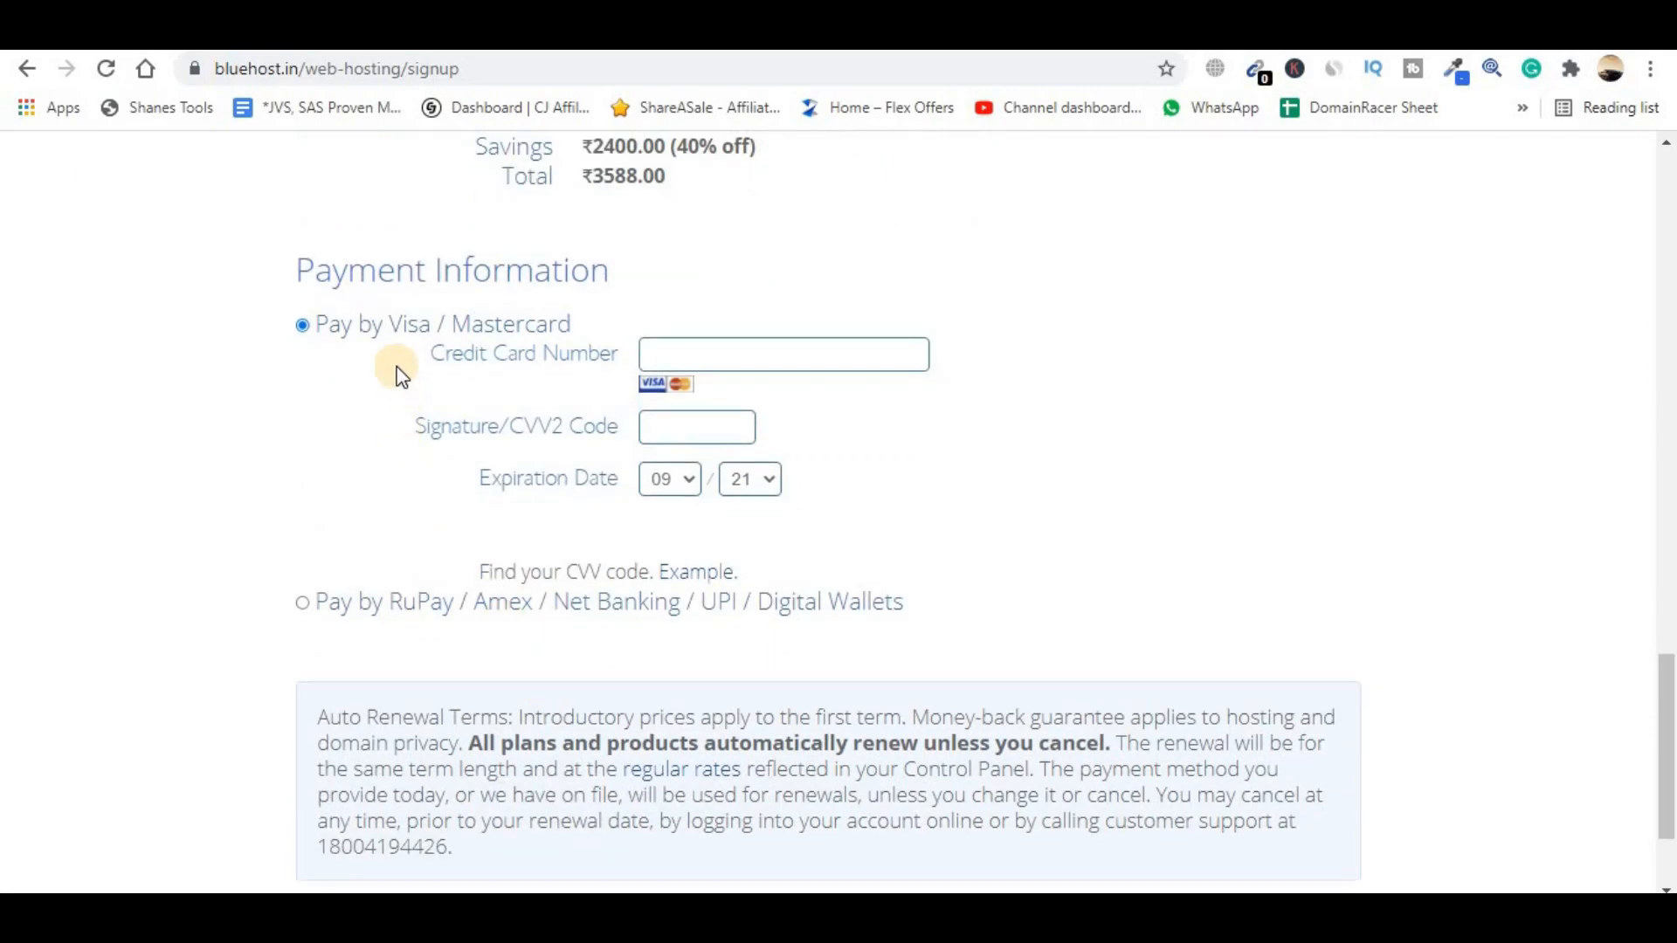
click(577, 362)
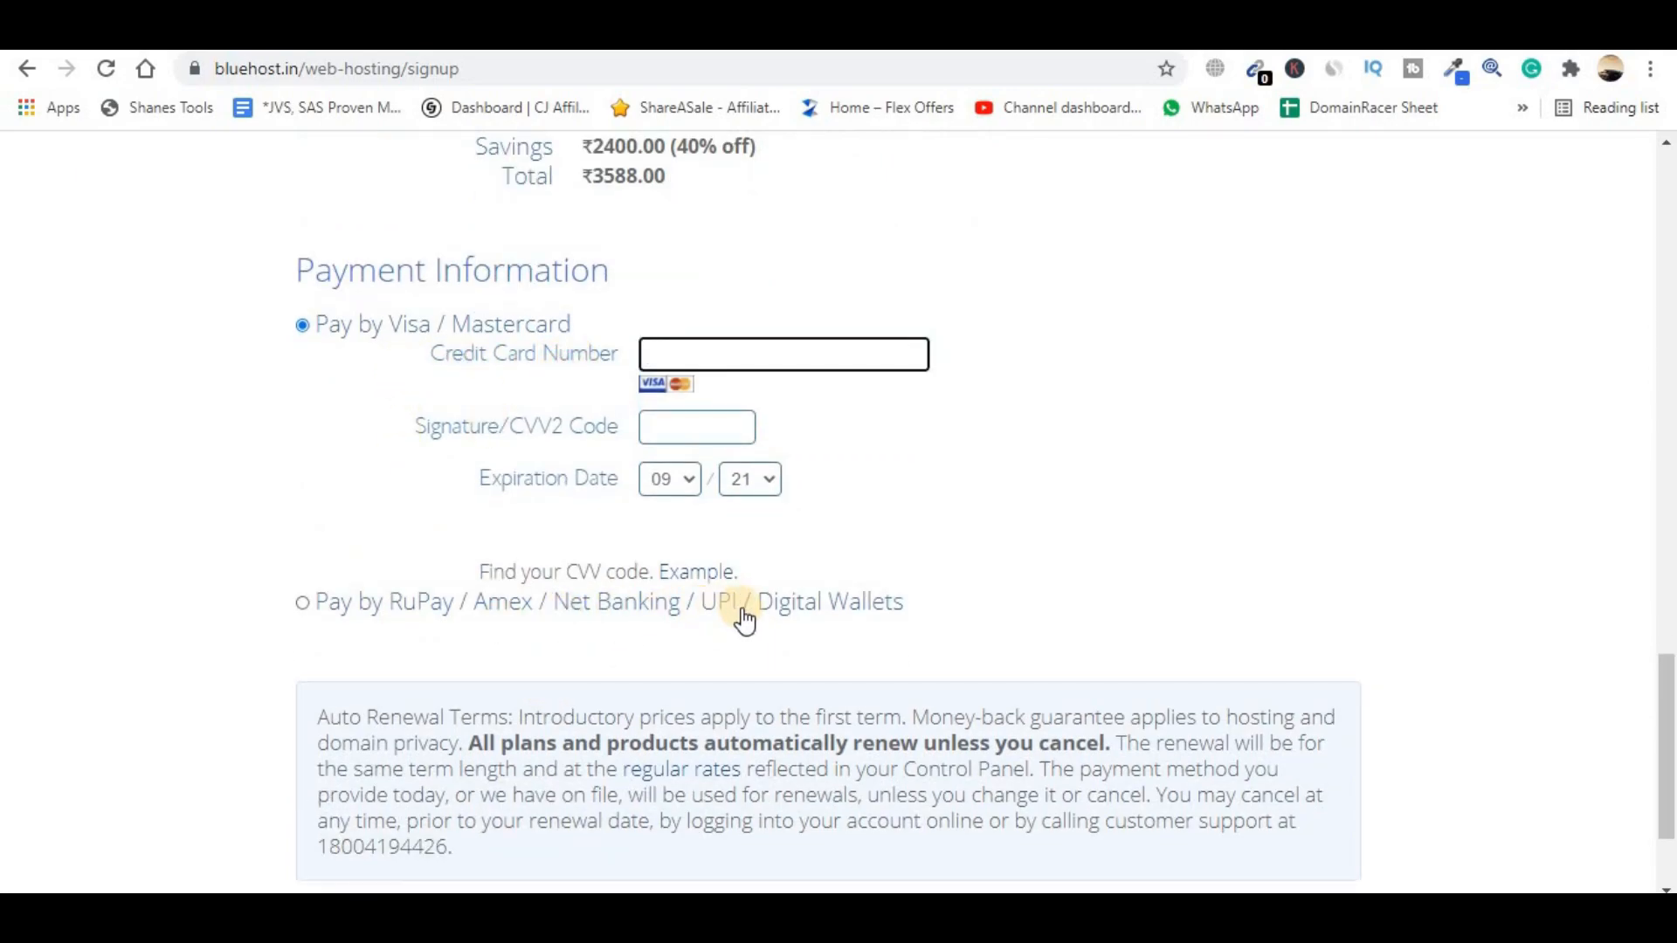
scroll(1008, 316, up, 15)
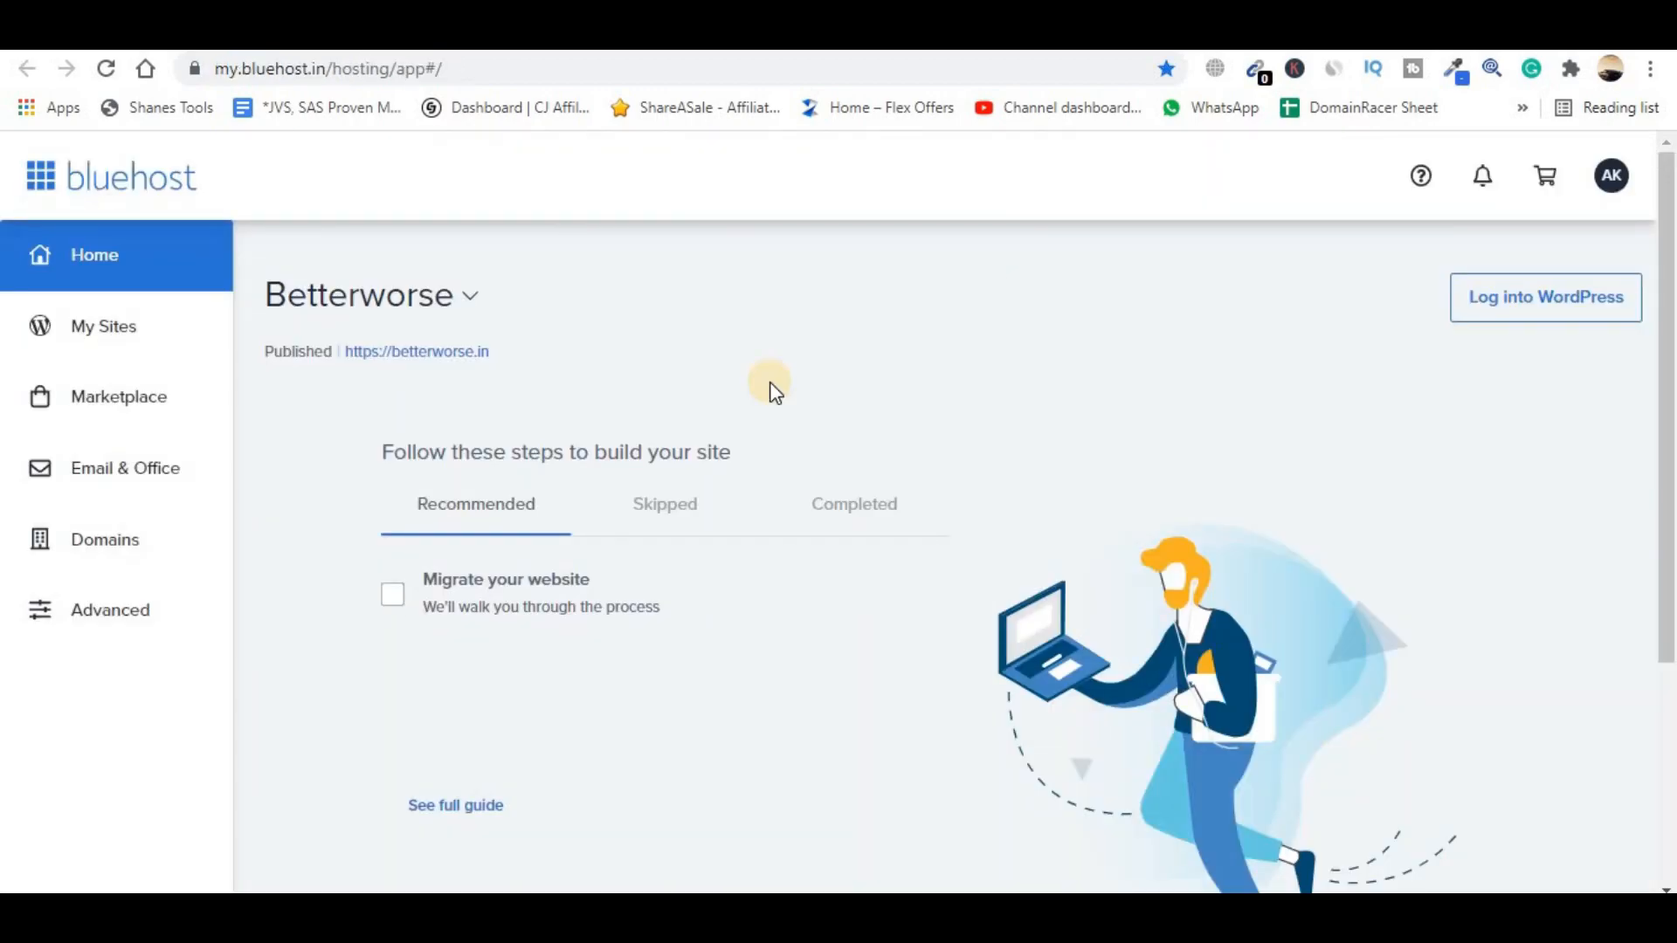
- Look through the hosting account's list of sites and open ecom.betterworse.in for management
click(129, 354)
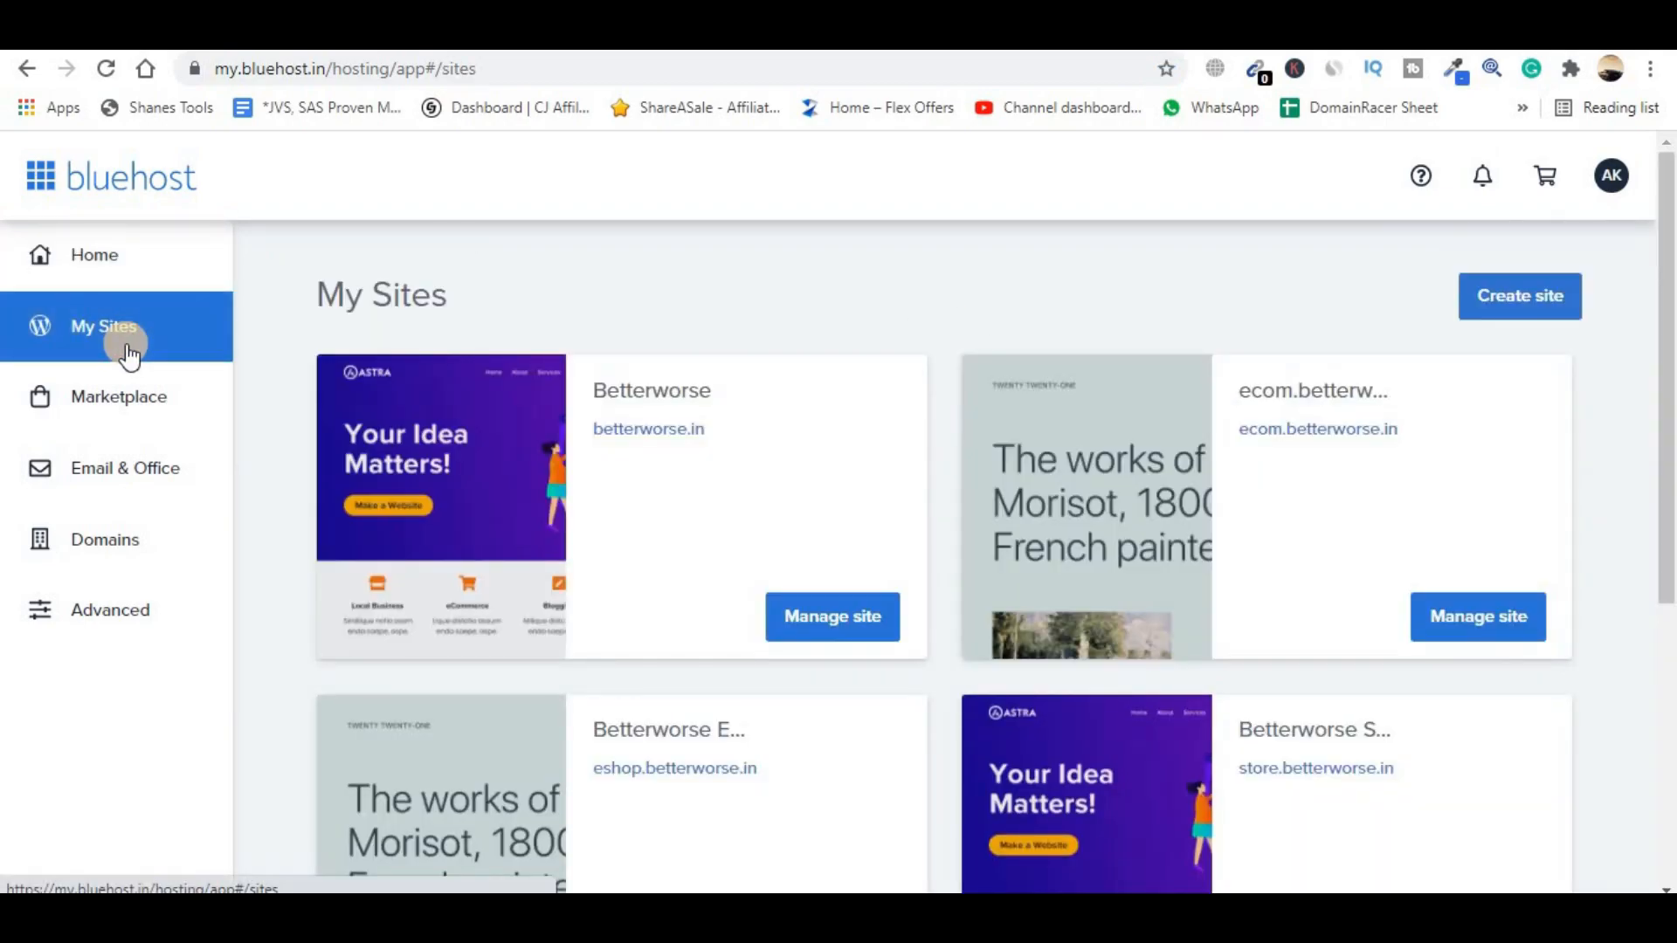
scroll(1231, 416, down, 5)
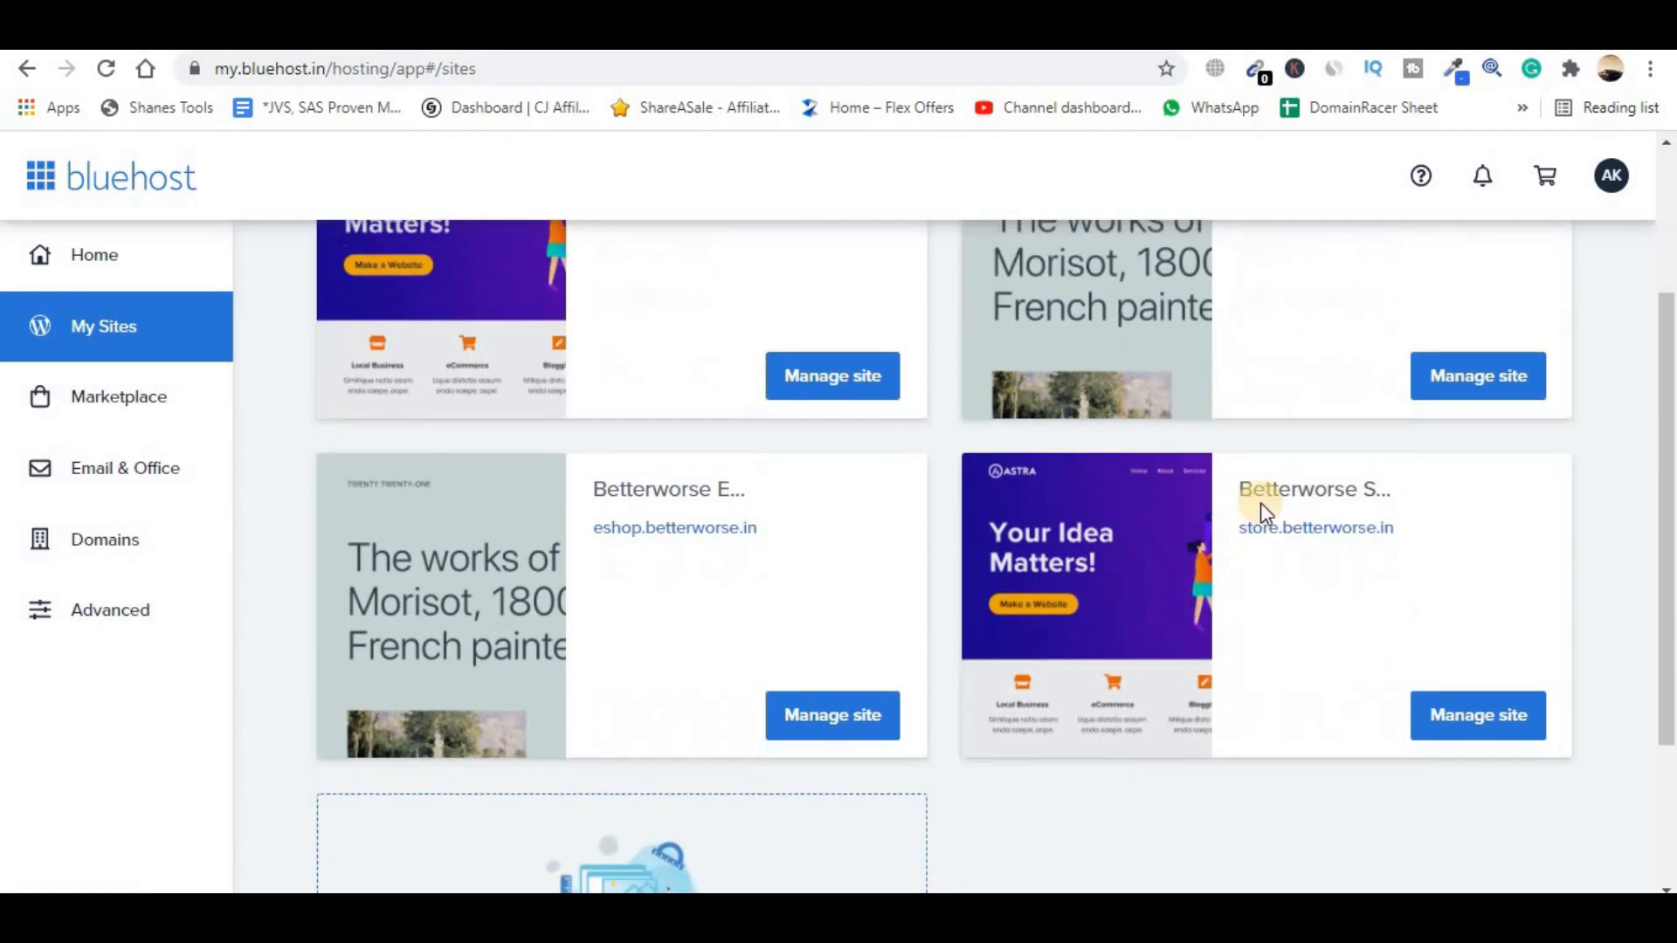
scroll(1259, 550, up, 5)
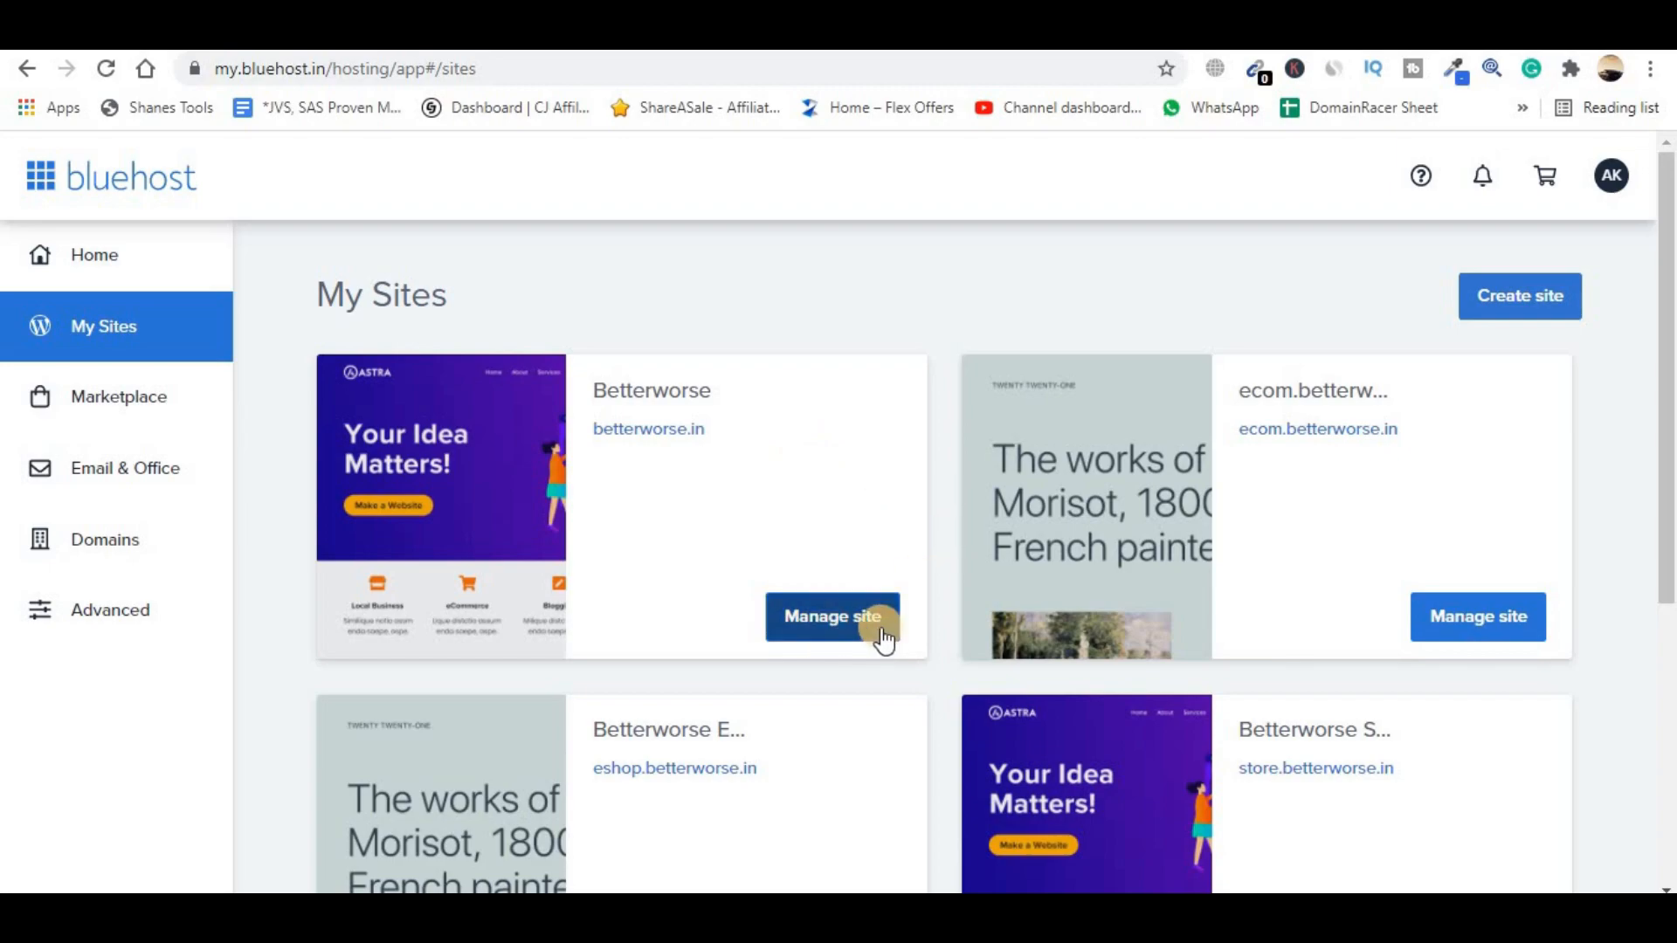
click(846, 643)
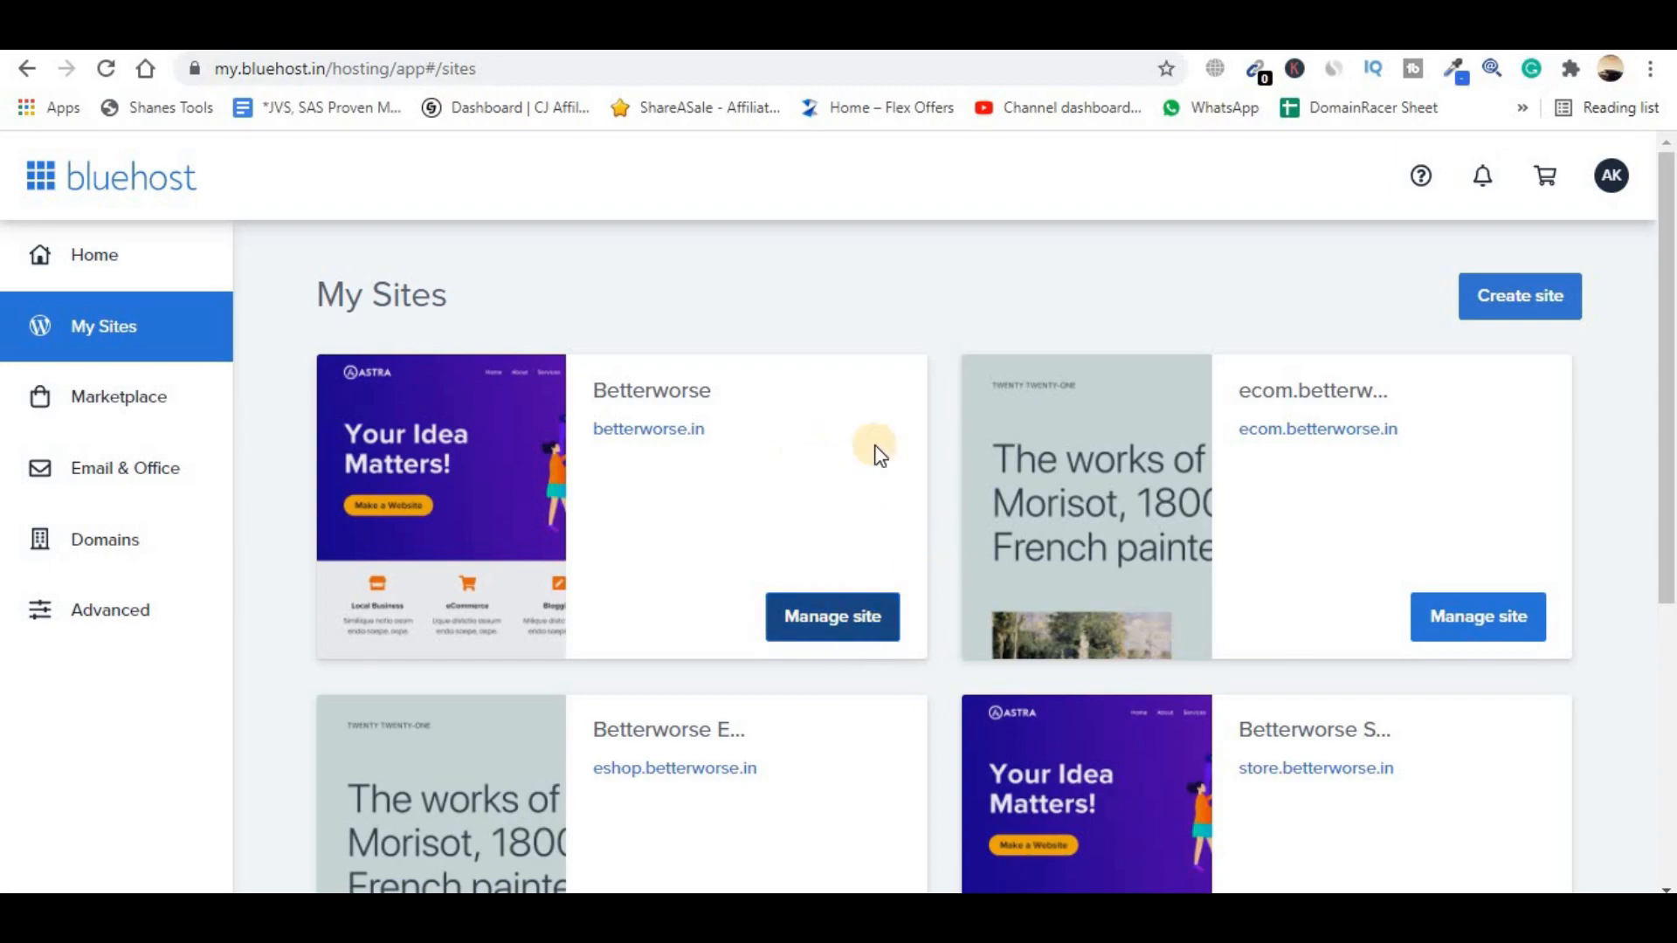
click(1464, 617)
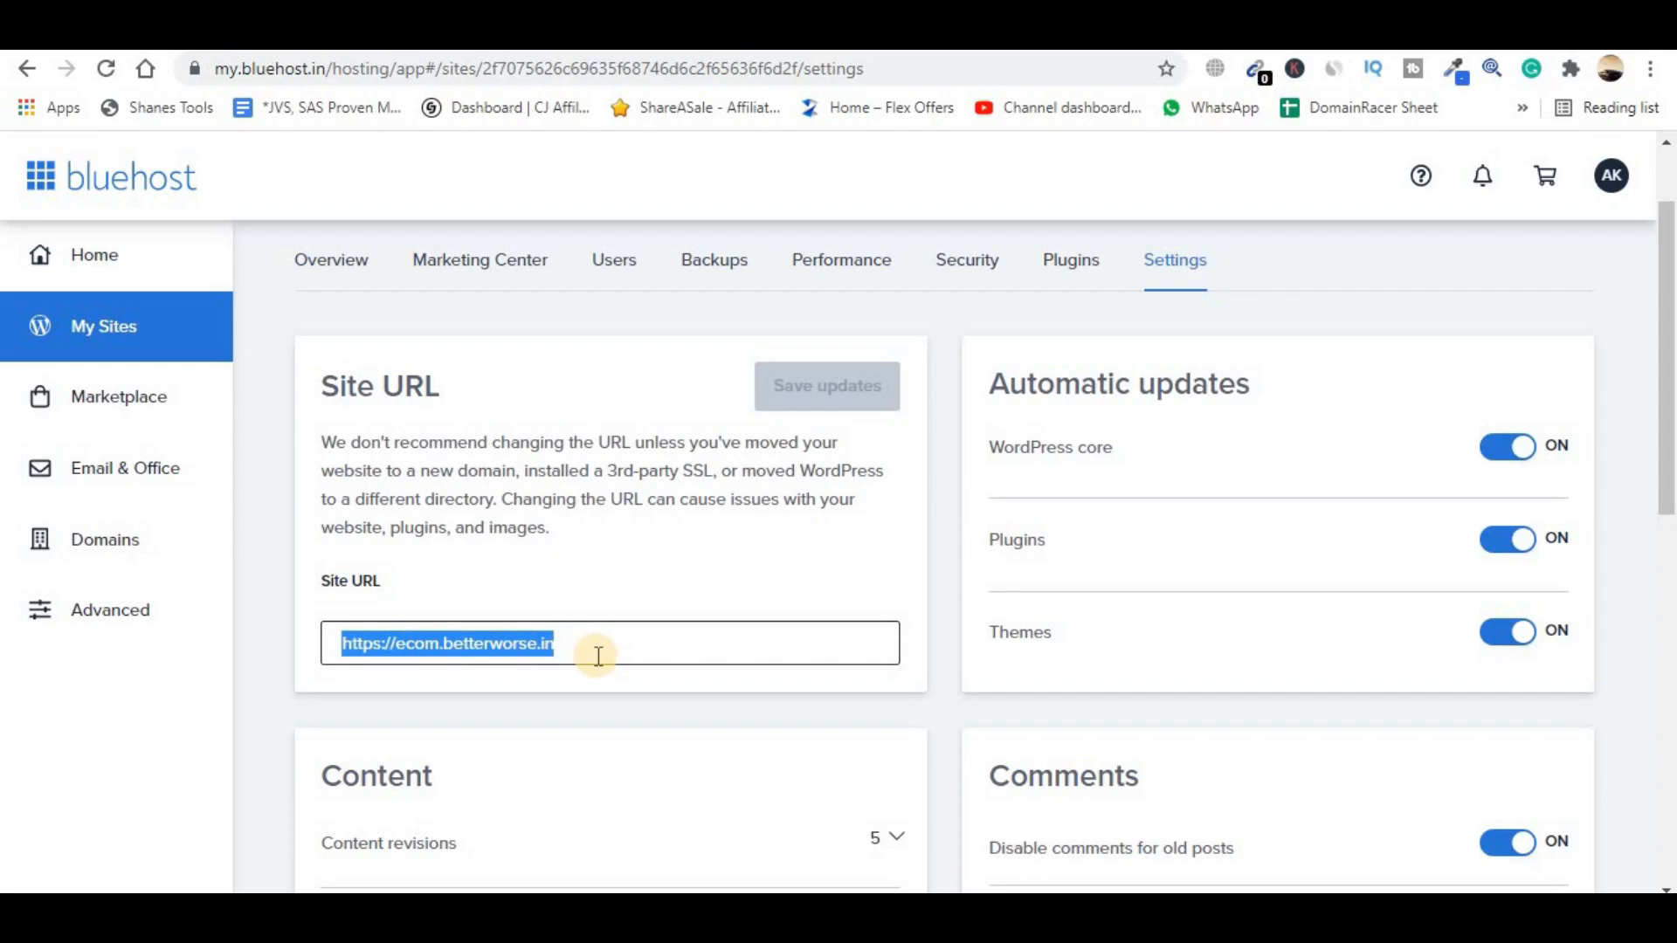
- Check the site URL setting and the Let's Encrypt SSL certificate status of ecom.betterworse.in
click(597, 634)
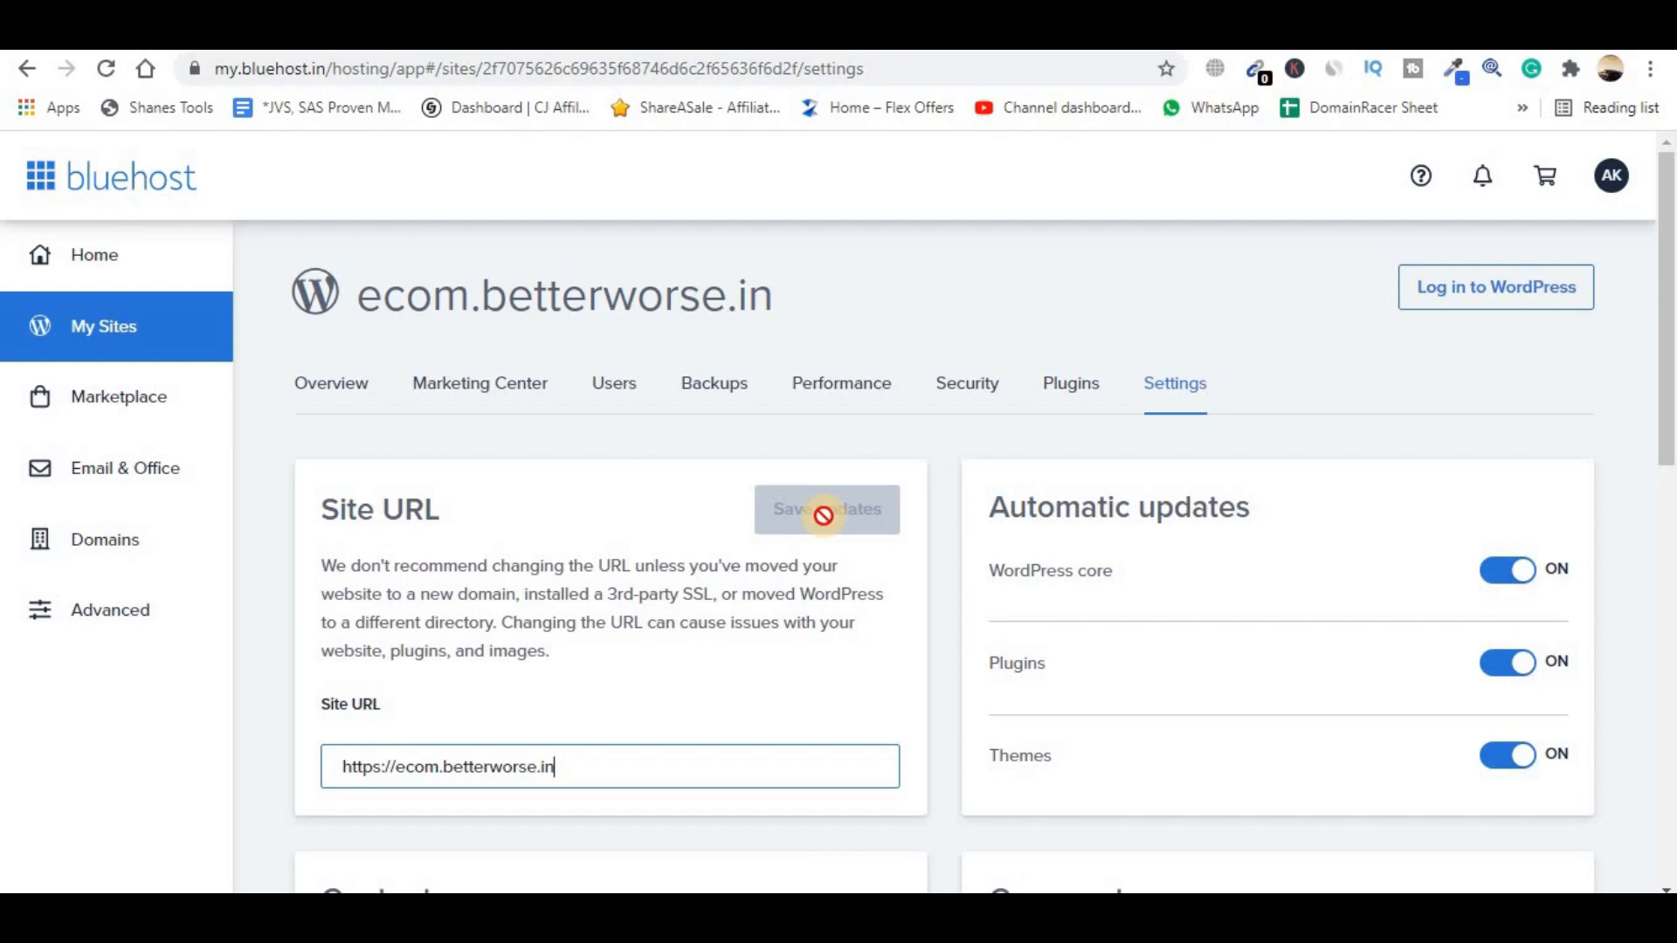
click(988, 392)
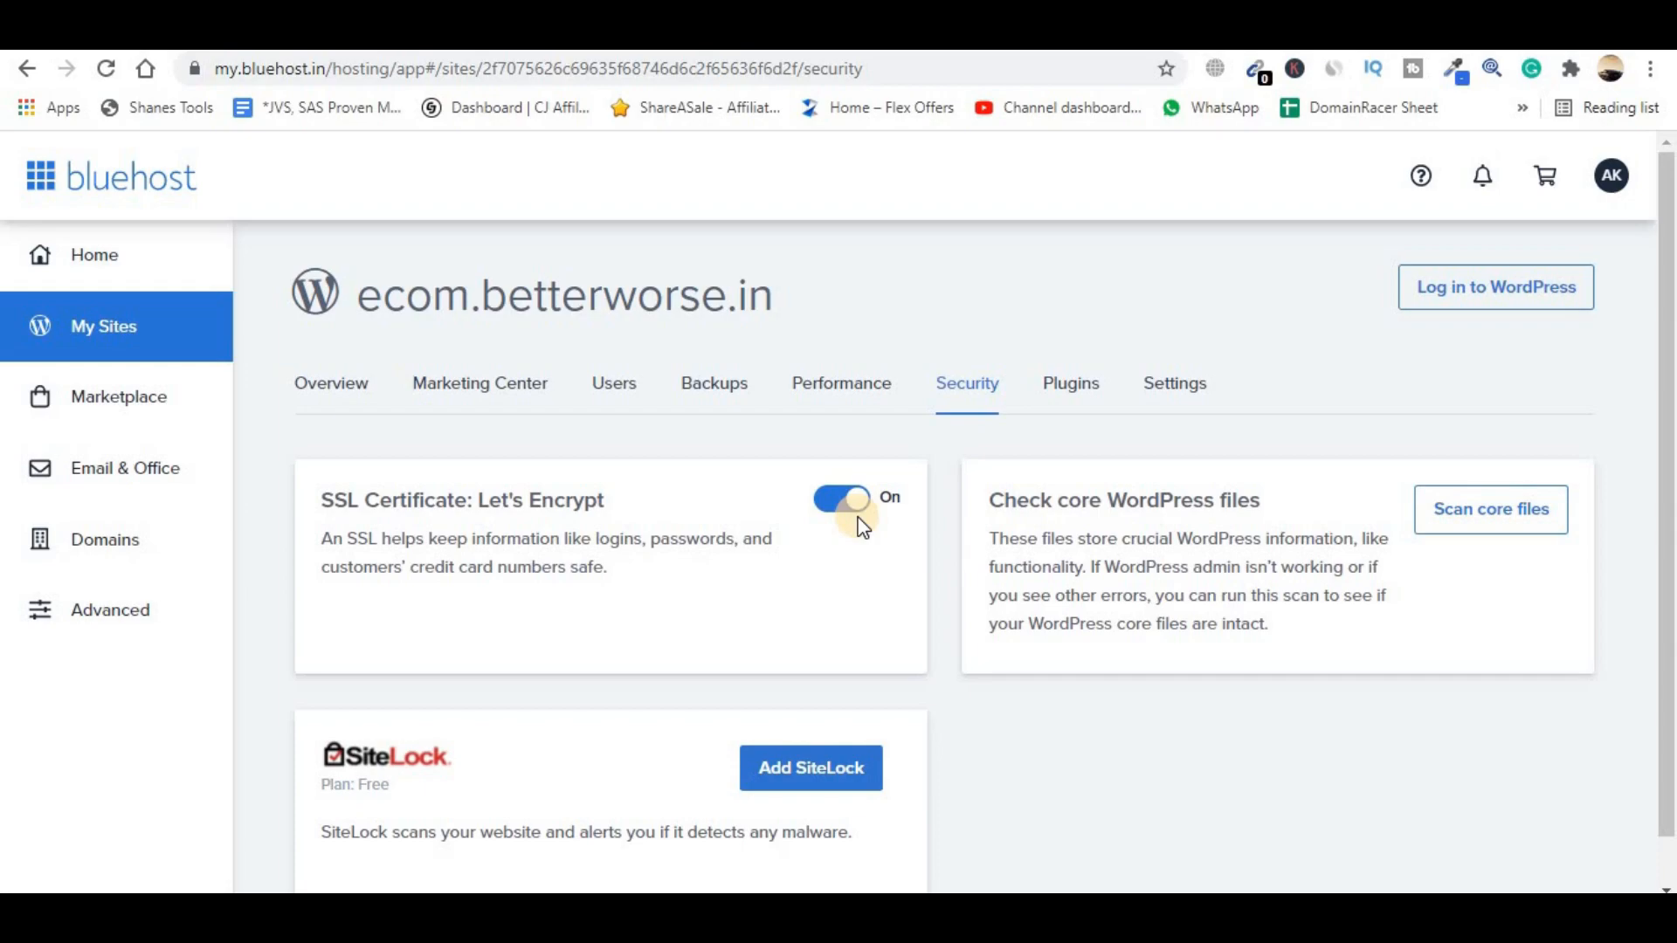
scroll(862, 527, down, 1)
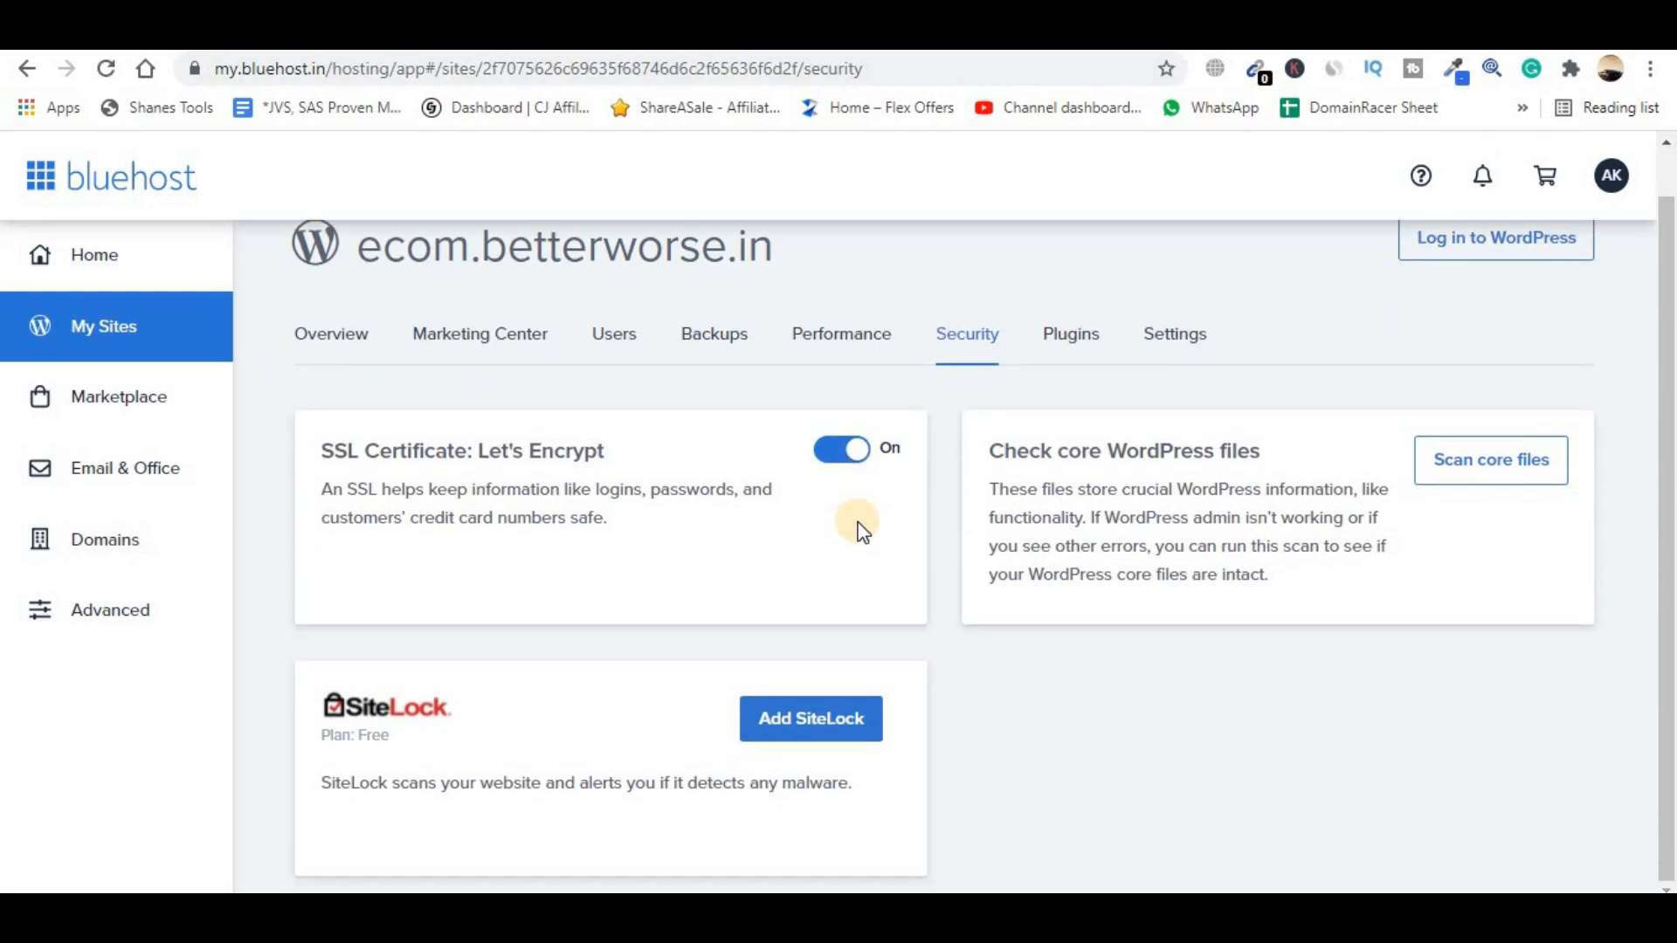
- Look over the ecom.betterworse.in overview and log in to its WordPress dashboard
click(331, 335)
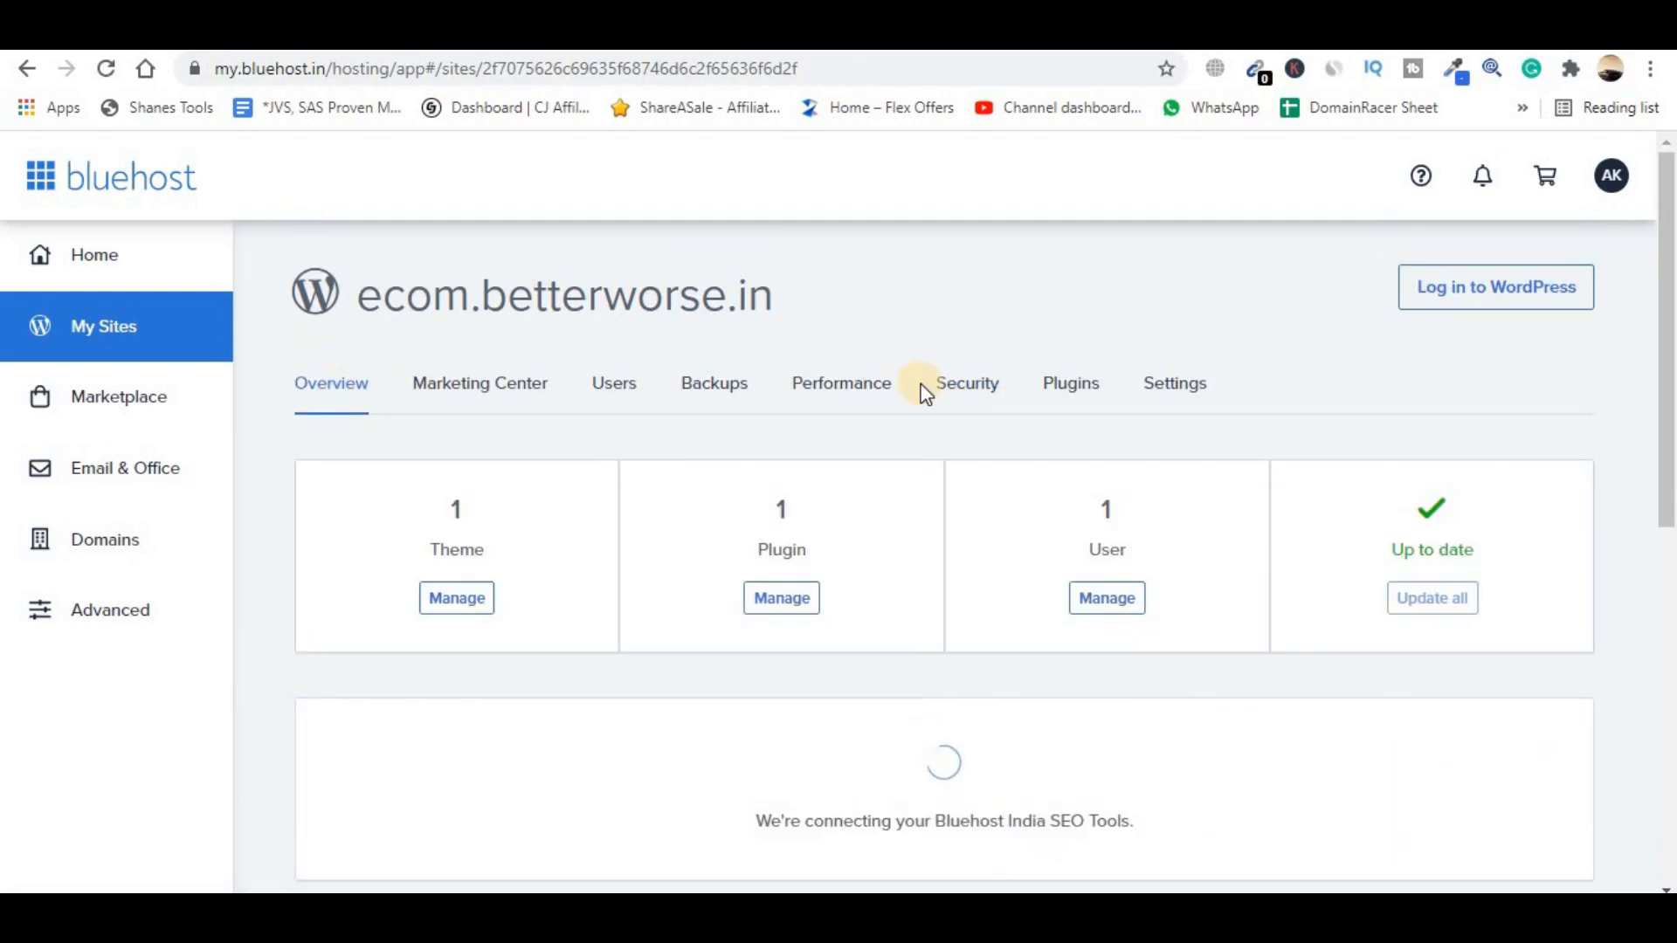
scroll(934, 398, down, 2)
scroll(941, 405, down, 4)
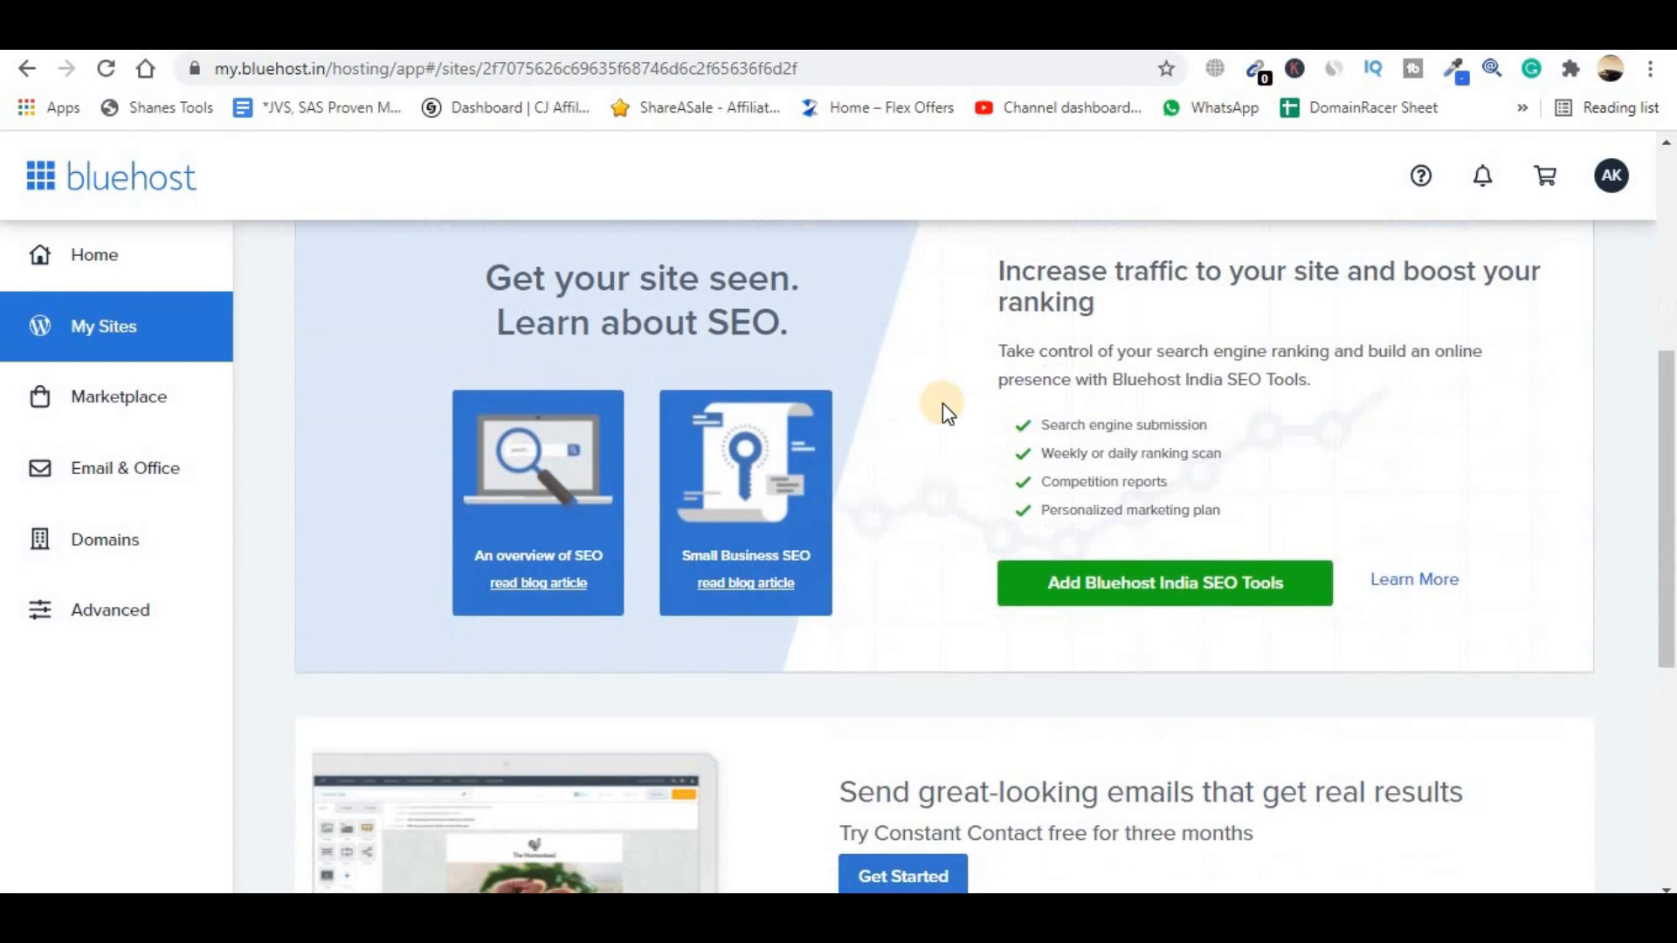
scroll(874, 367, up, 5)
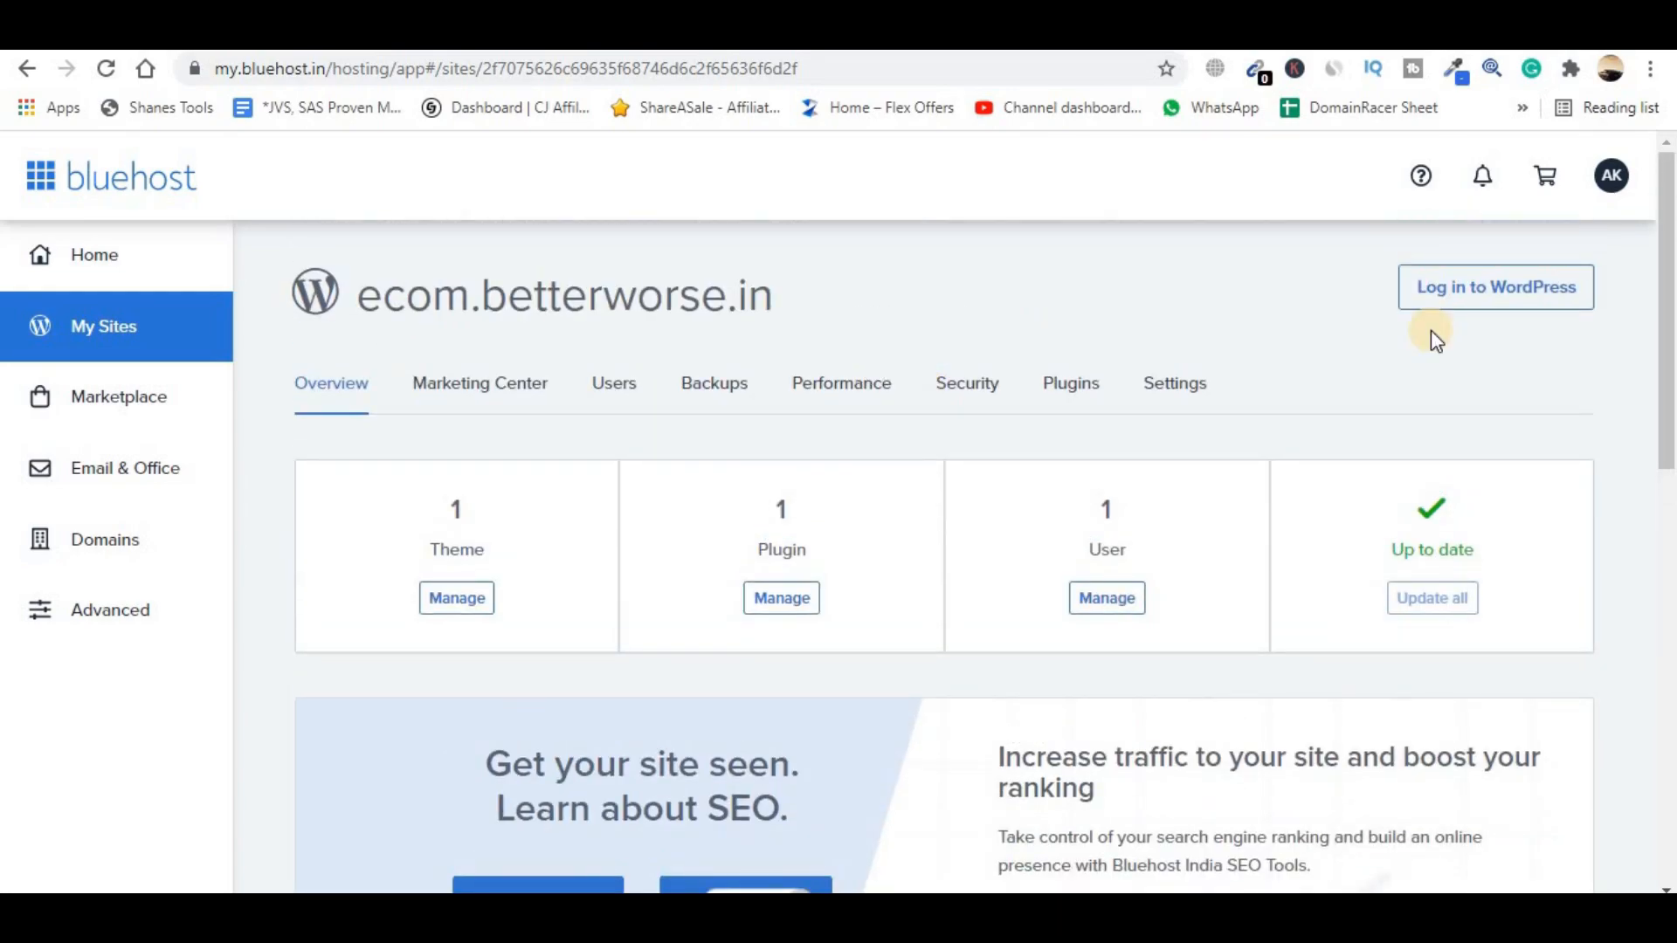
click(1487, 297)
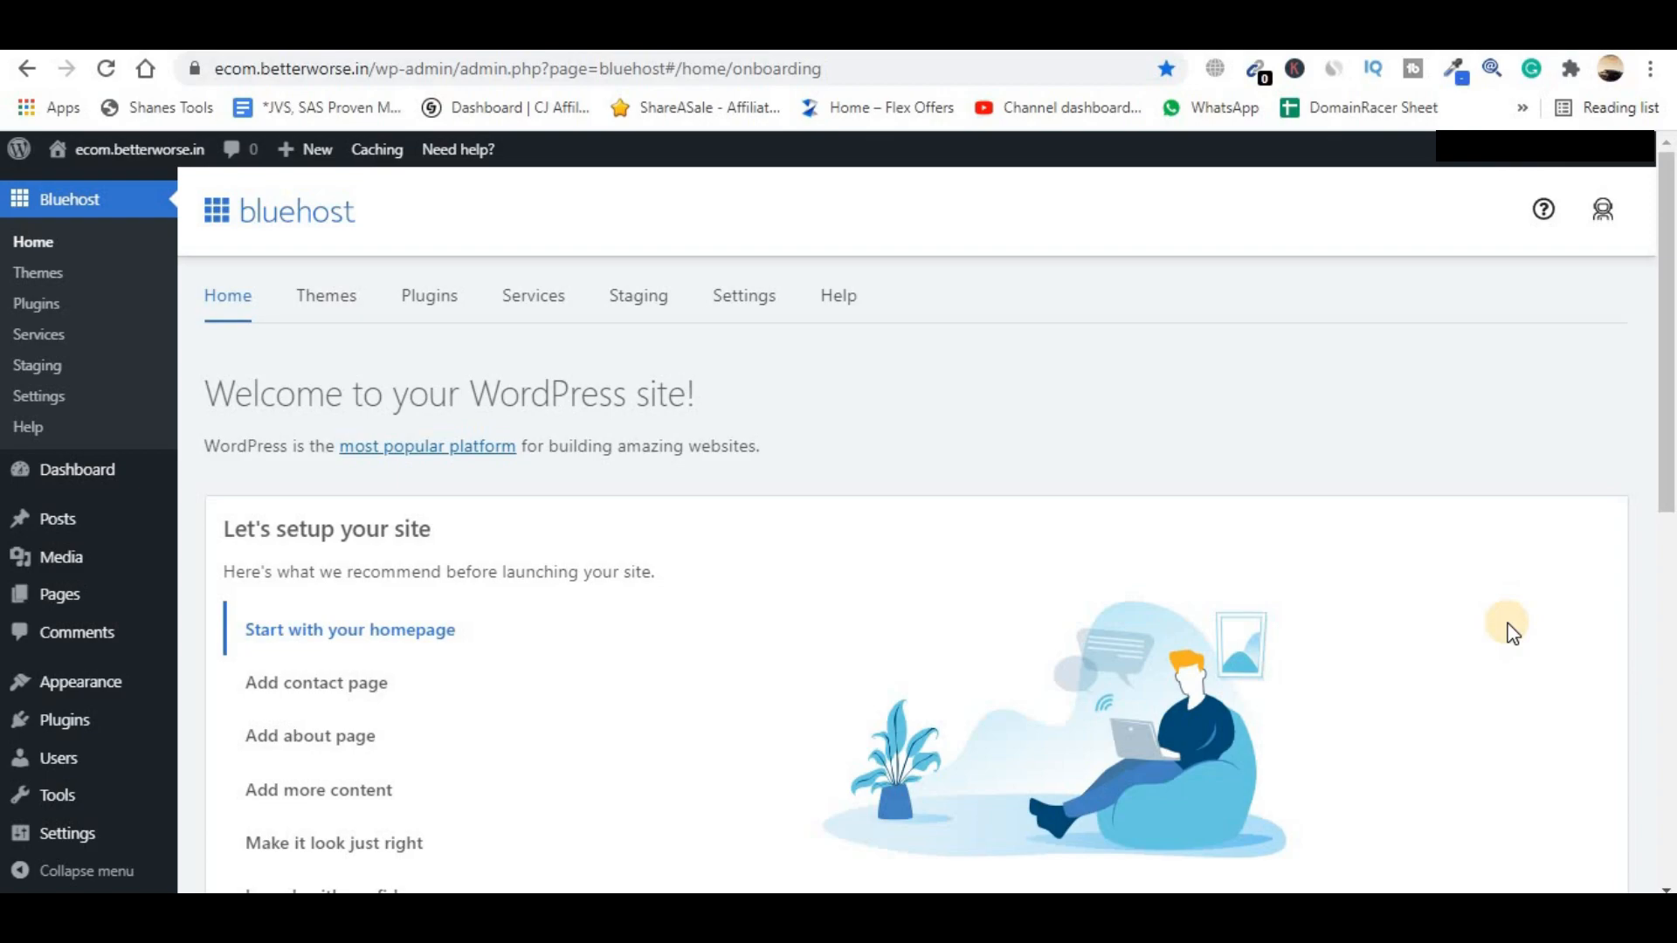
- View the front page of the ecom.betterworse.in site and return to the WordPress dashboard
click(57, 149)
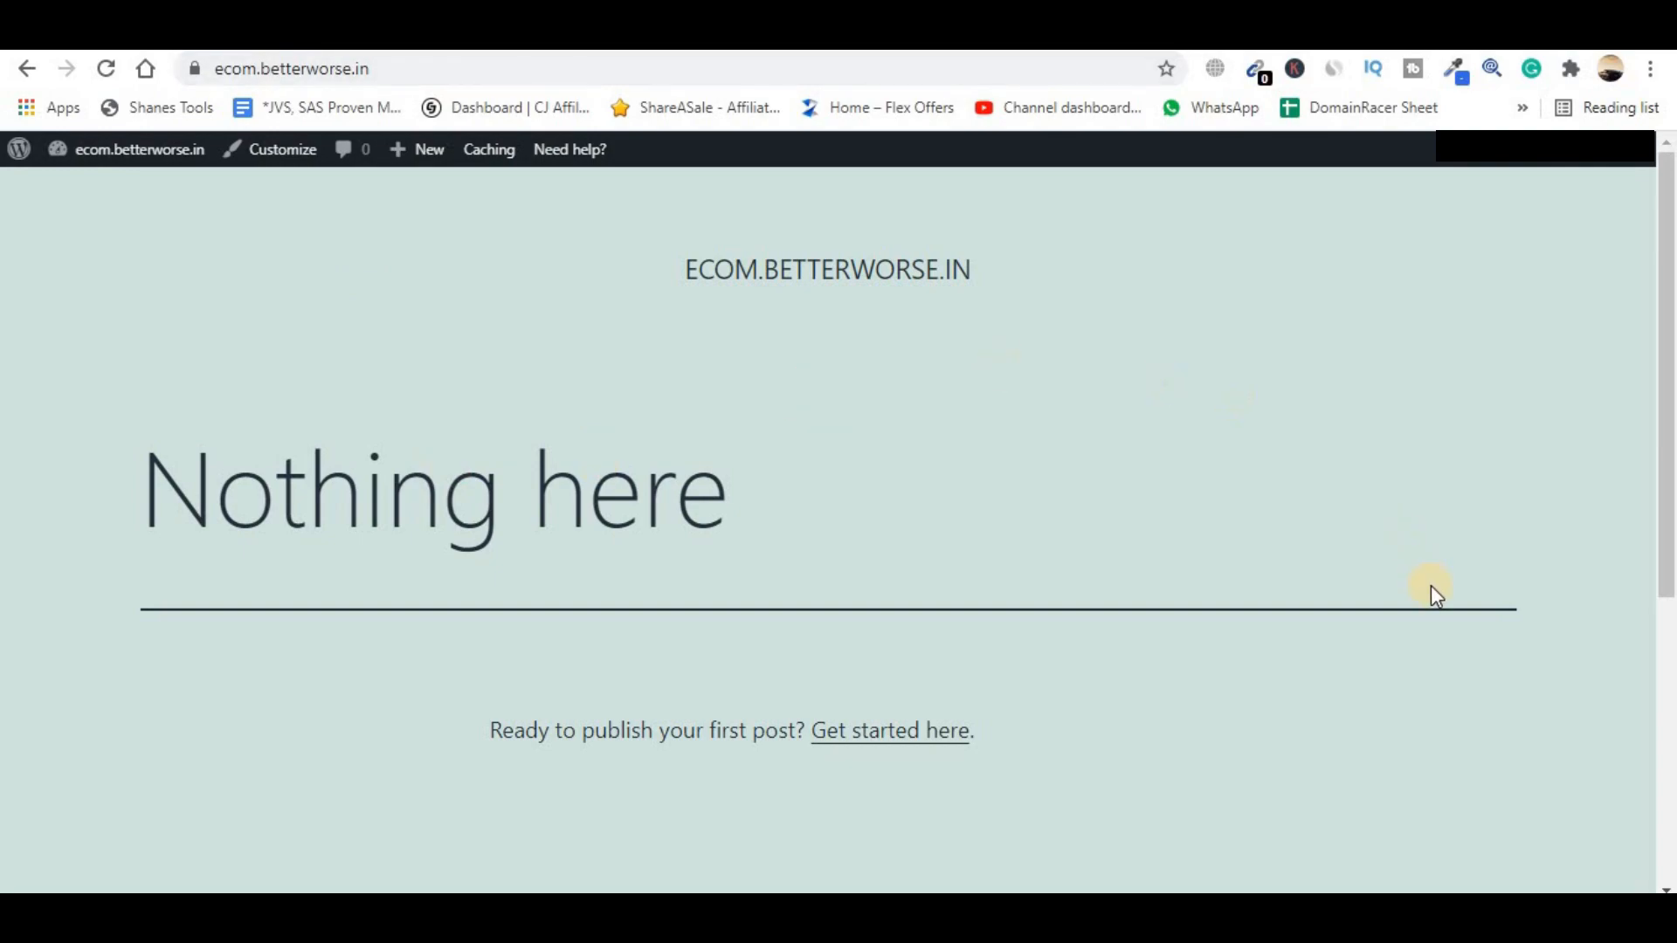
scroll(1433, 599, down, 4)
scroll(1433, 599, up, 4)
click(759, 279)
double_click(759, 280)
click(1122, 360)
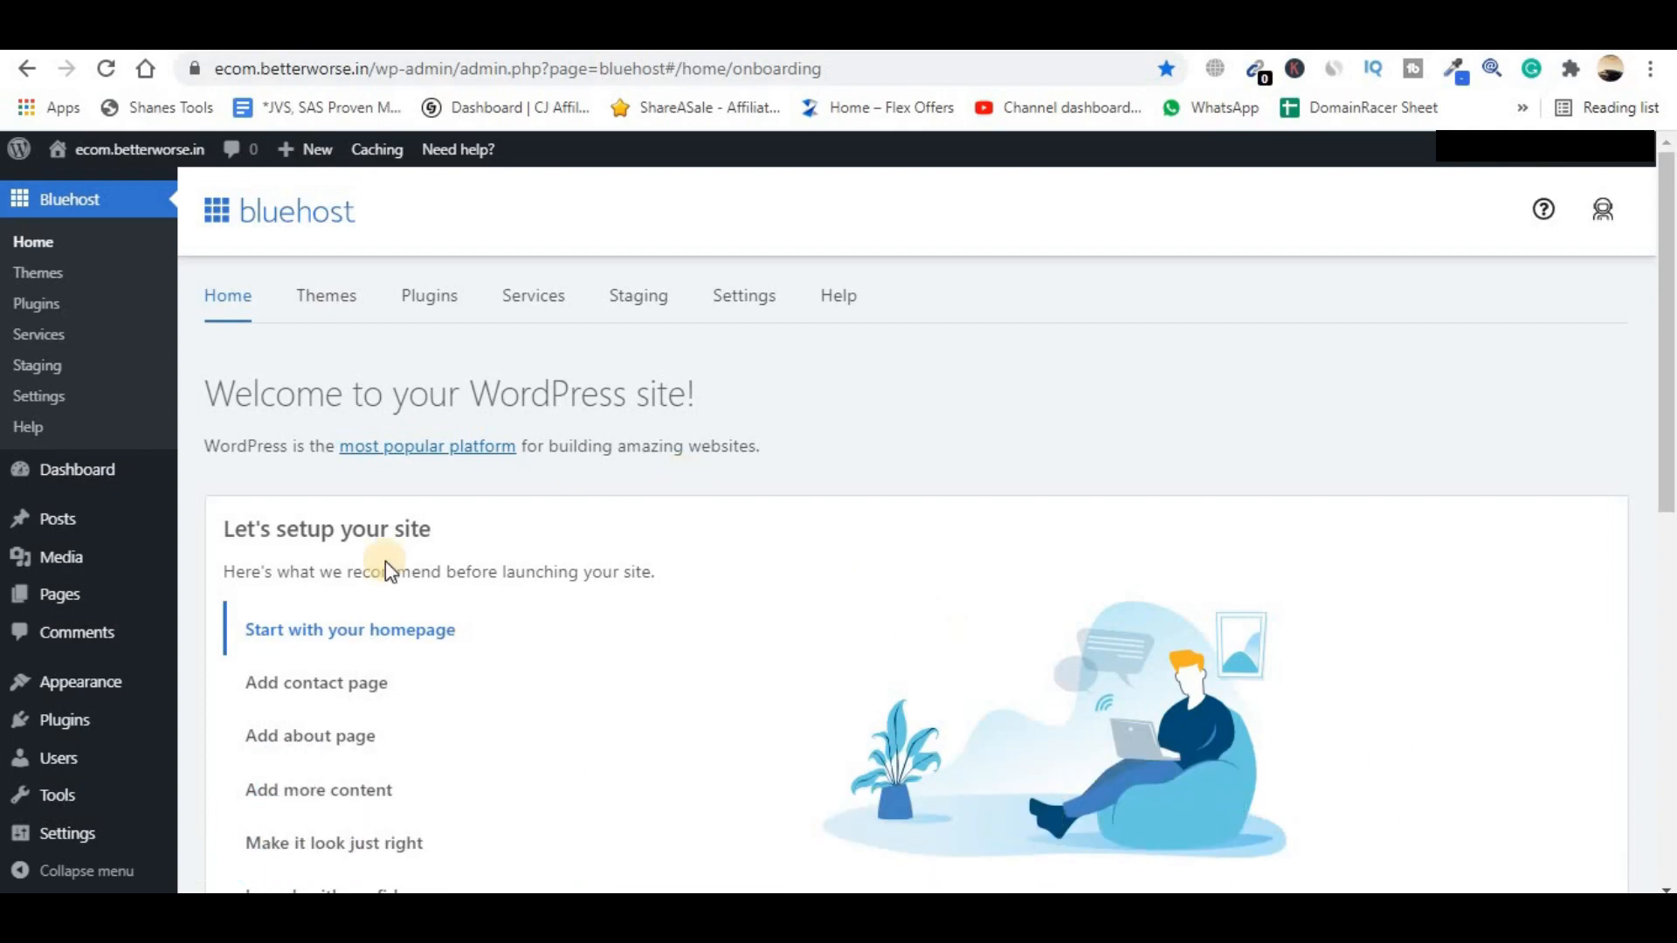
- Install the Astra theme from the popular WordPress.org themes and activate it
mouse_move(92, 695)
click(248, 665)
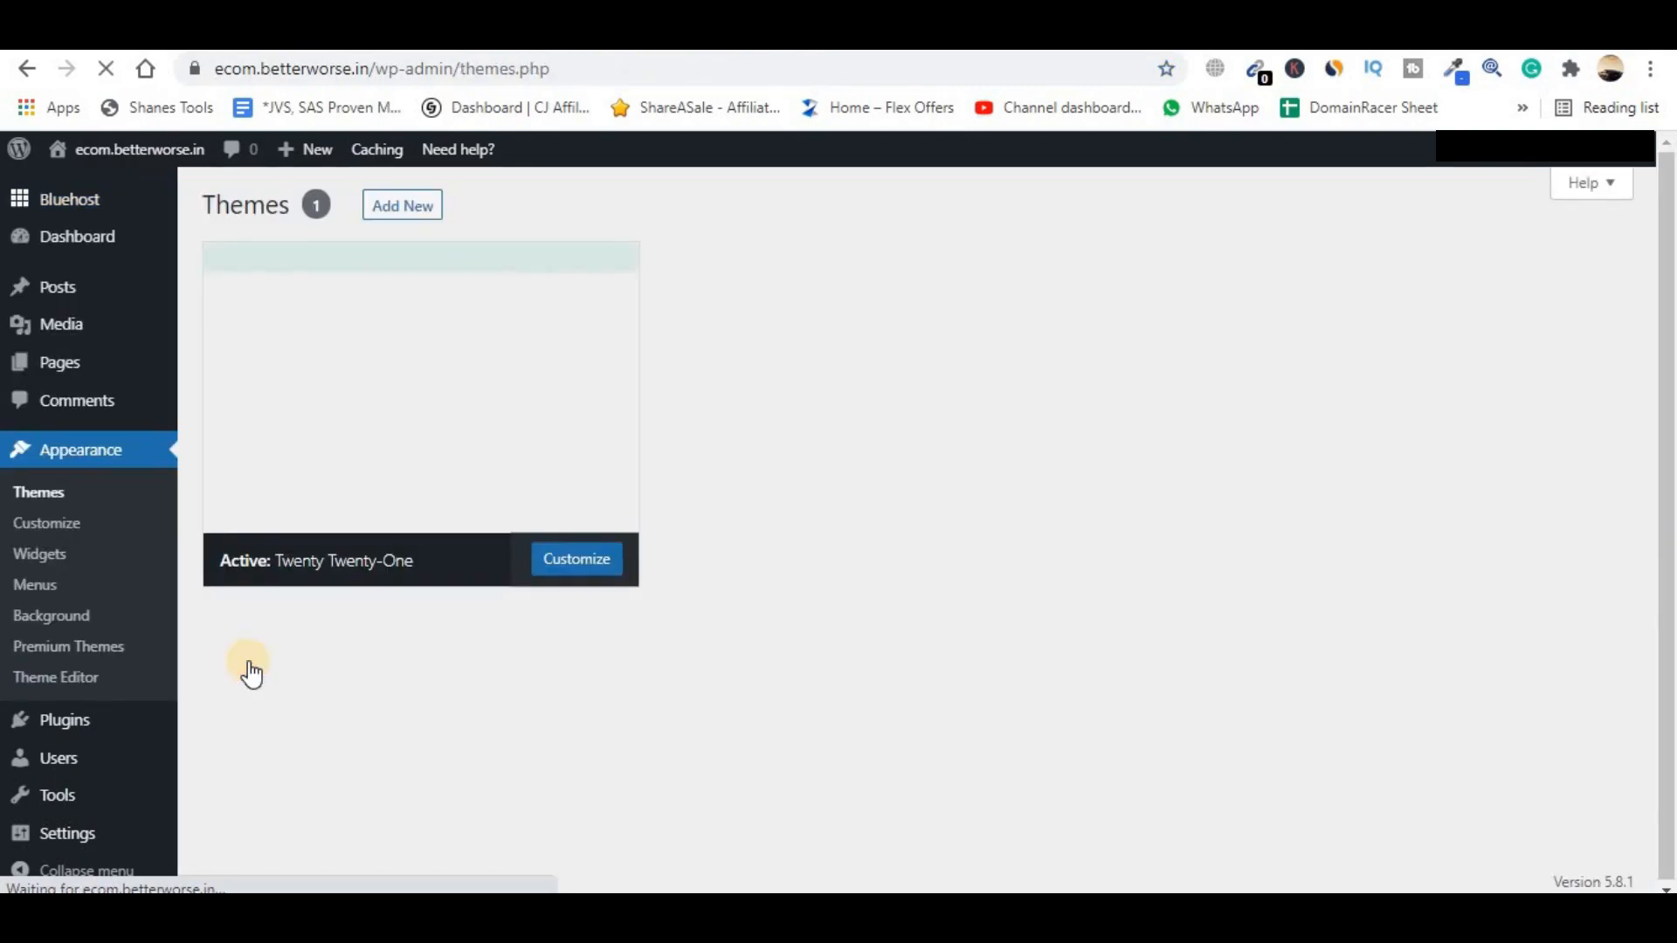
click(256, 557)
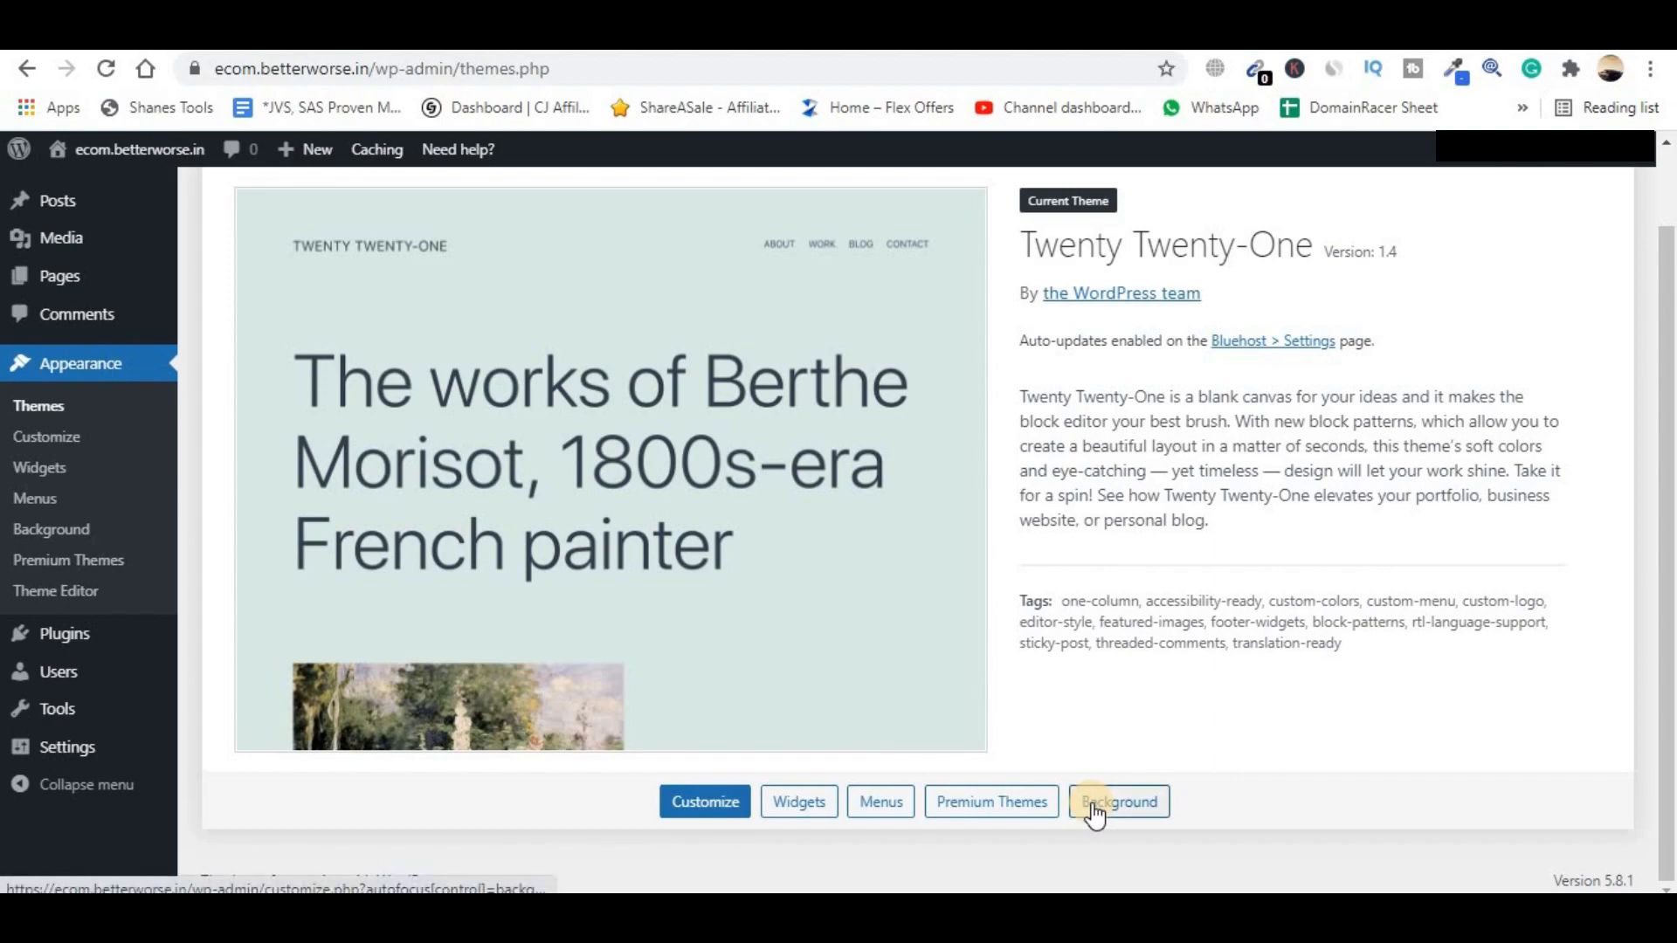
scroll(1074, 794, up, 1)
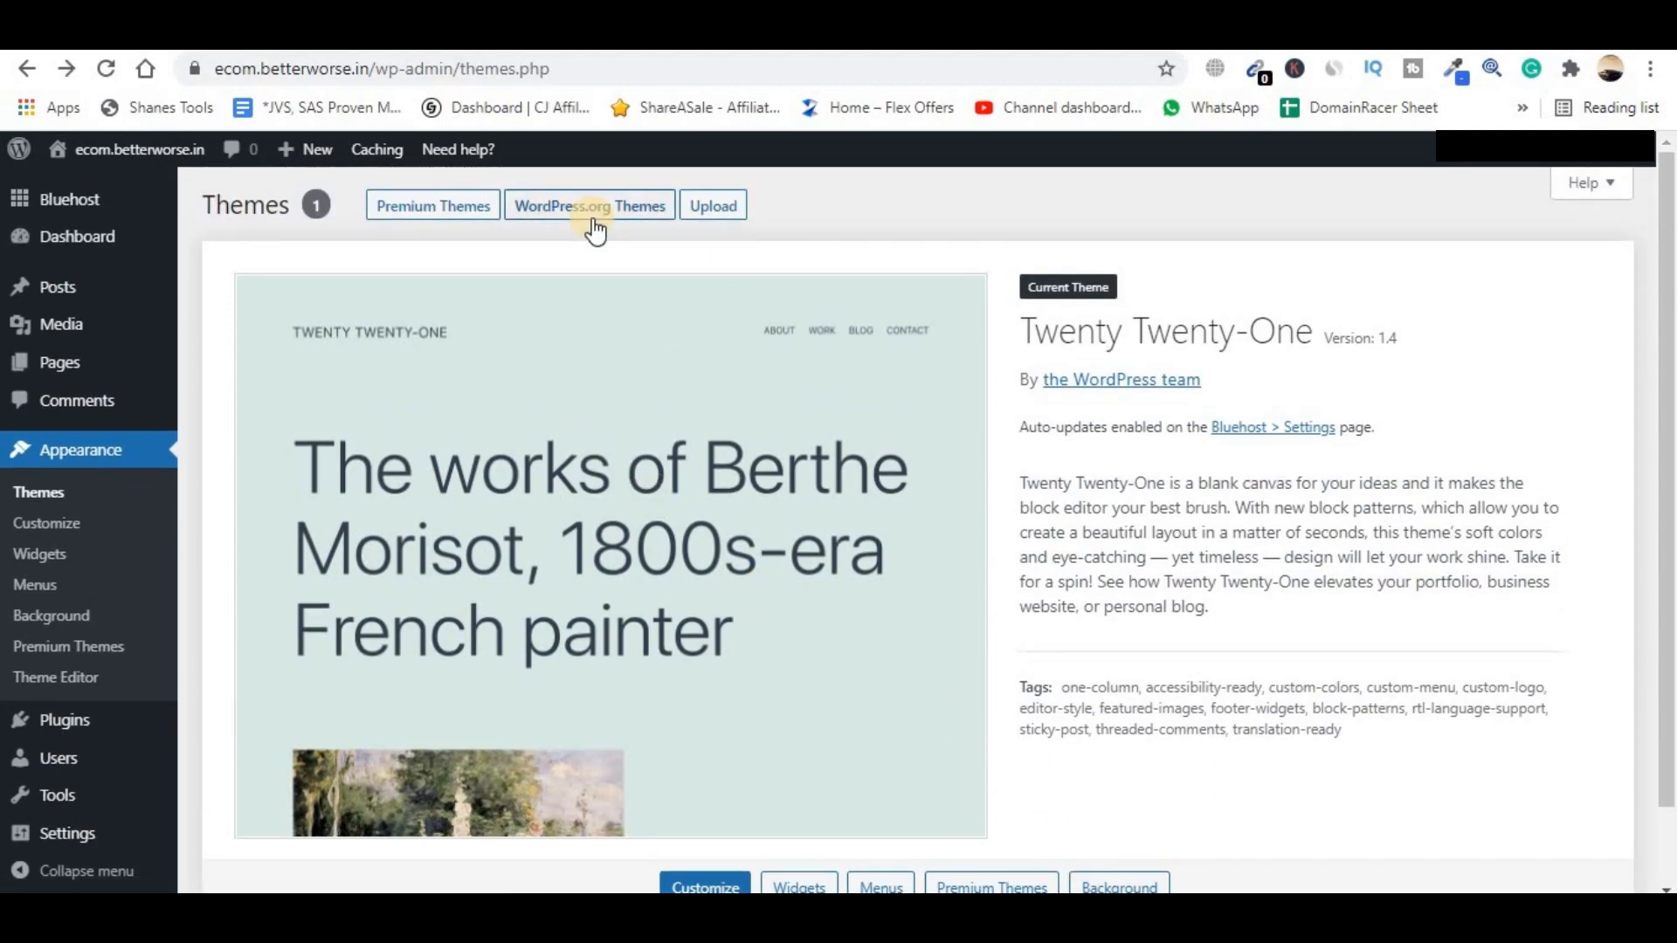
click(586, 218)
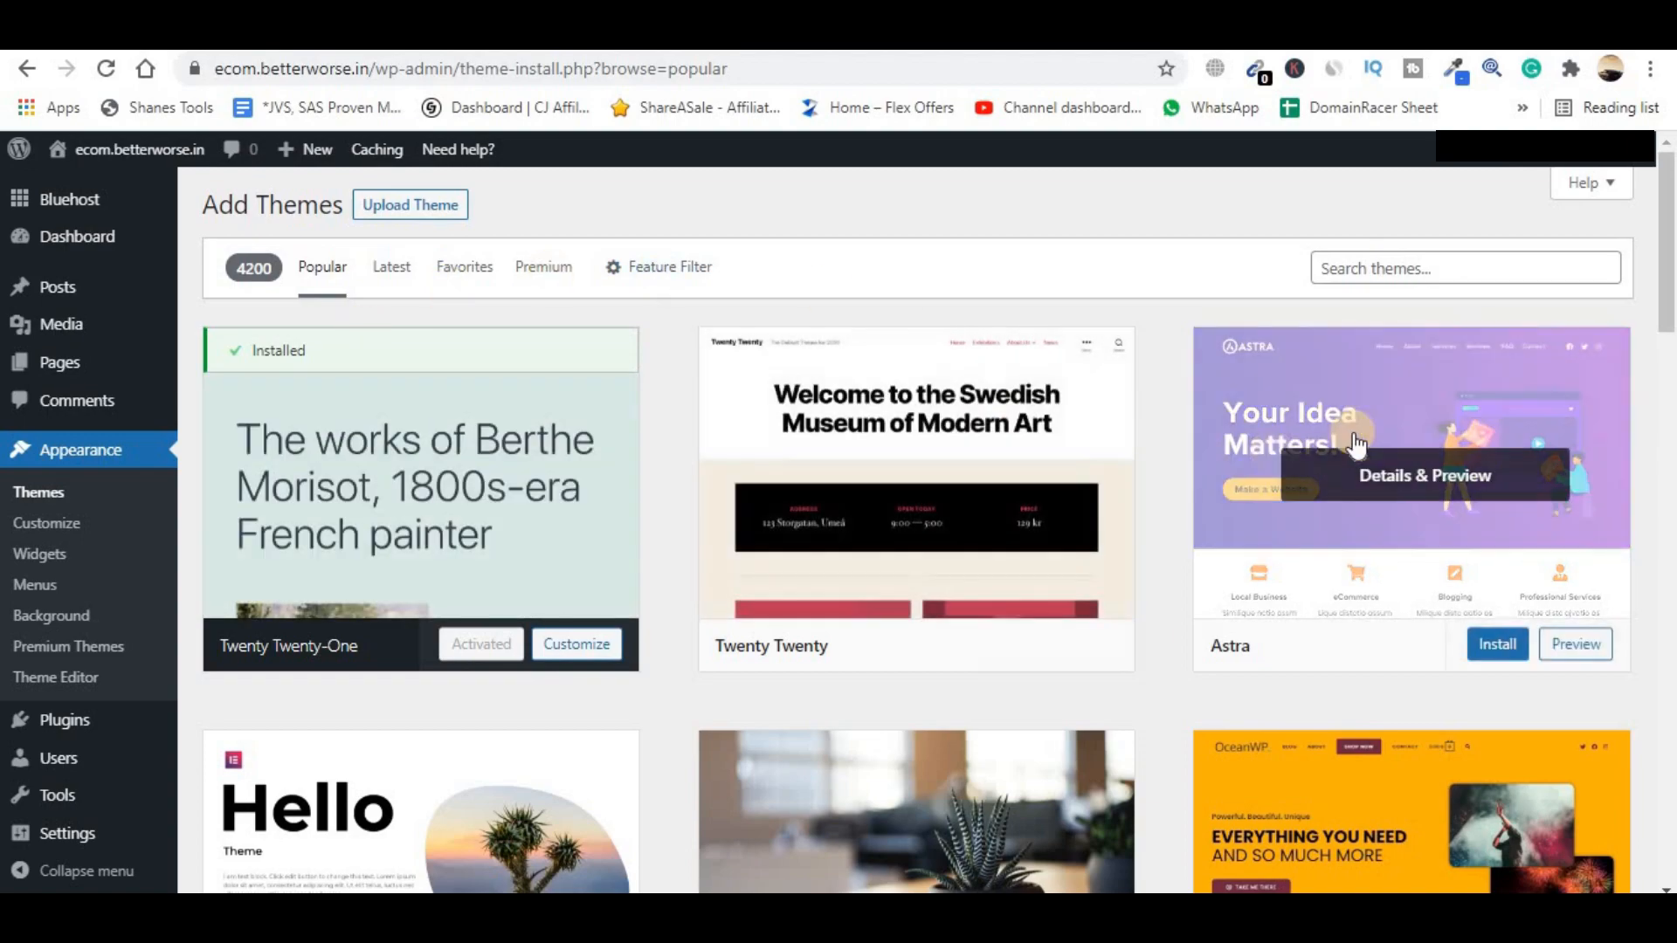
click(1497, 646)
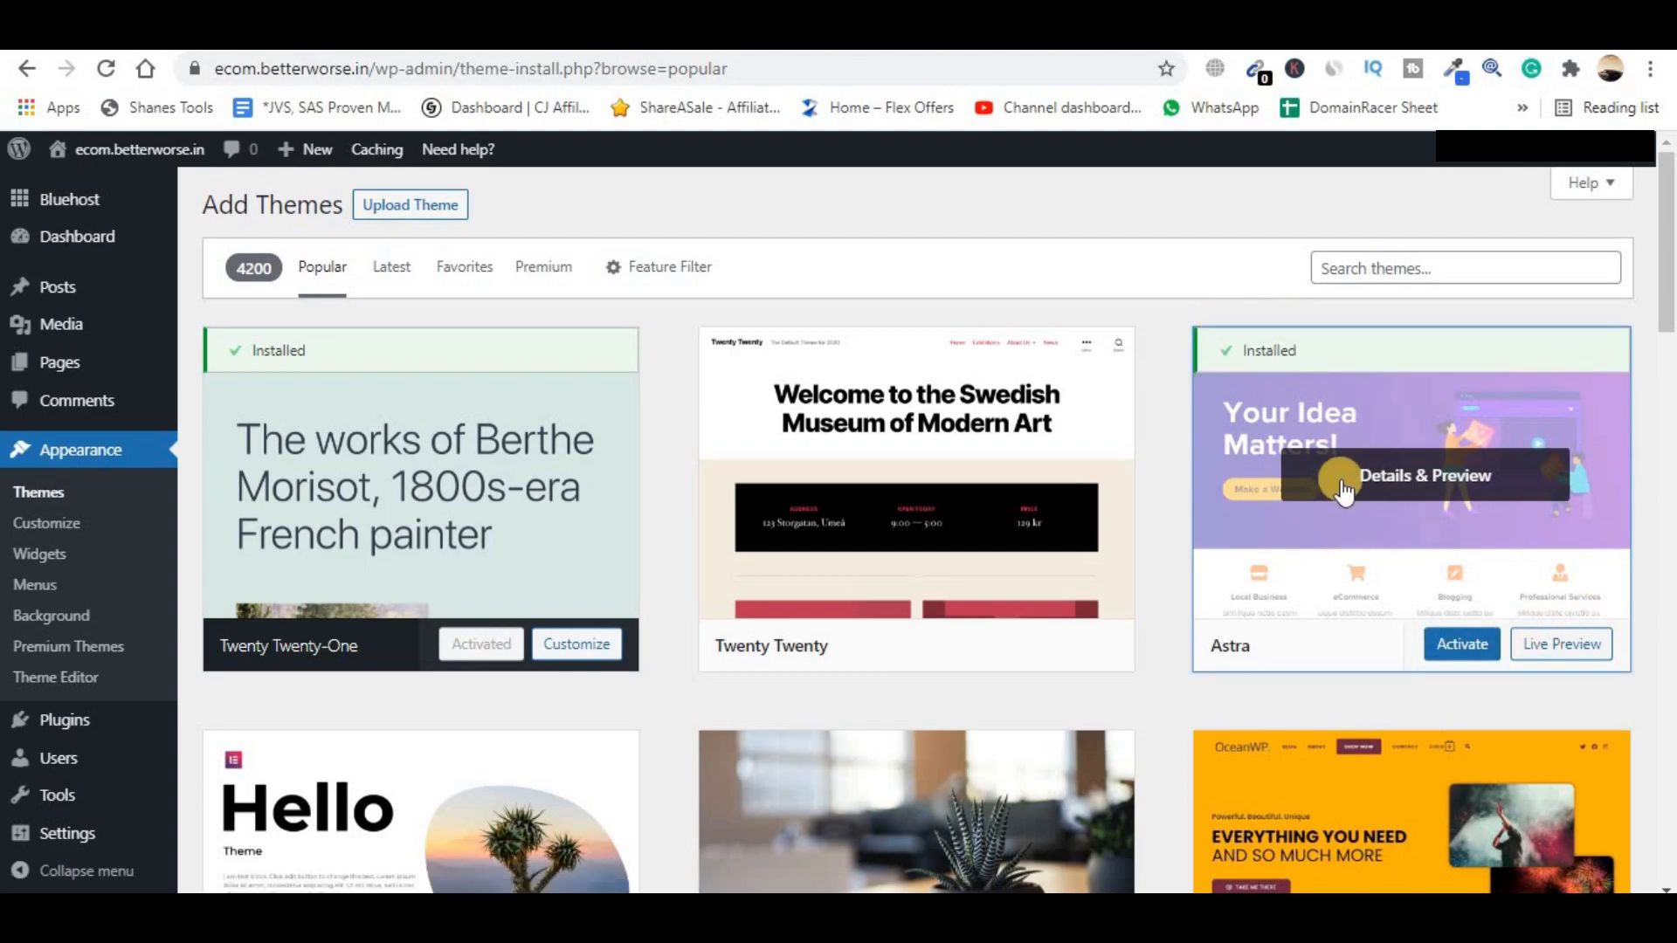
click(1478, 651)
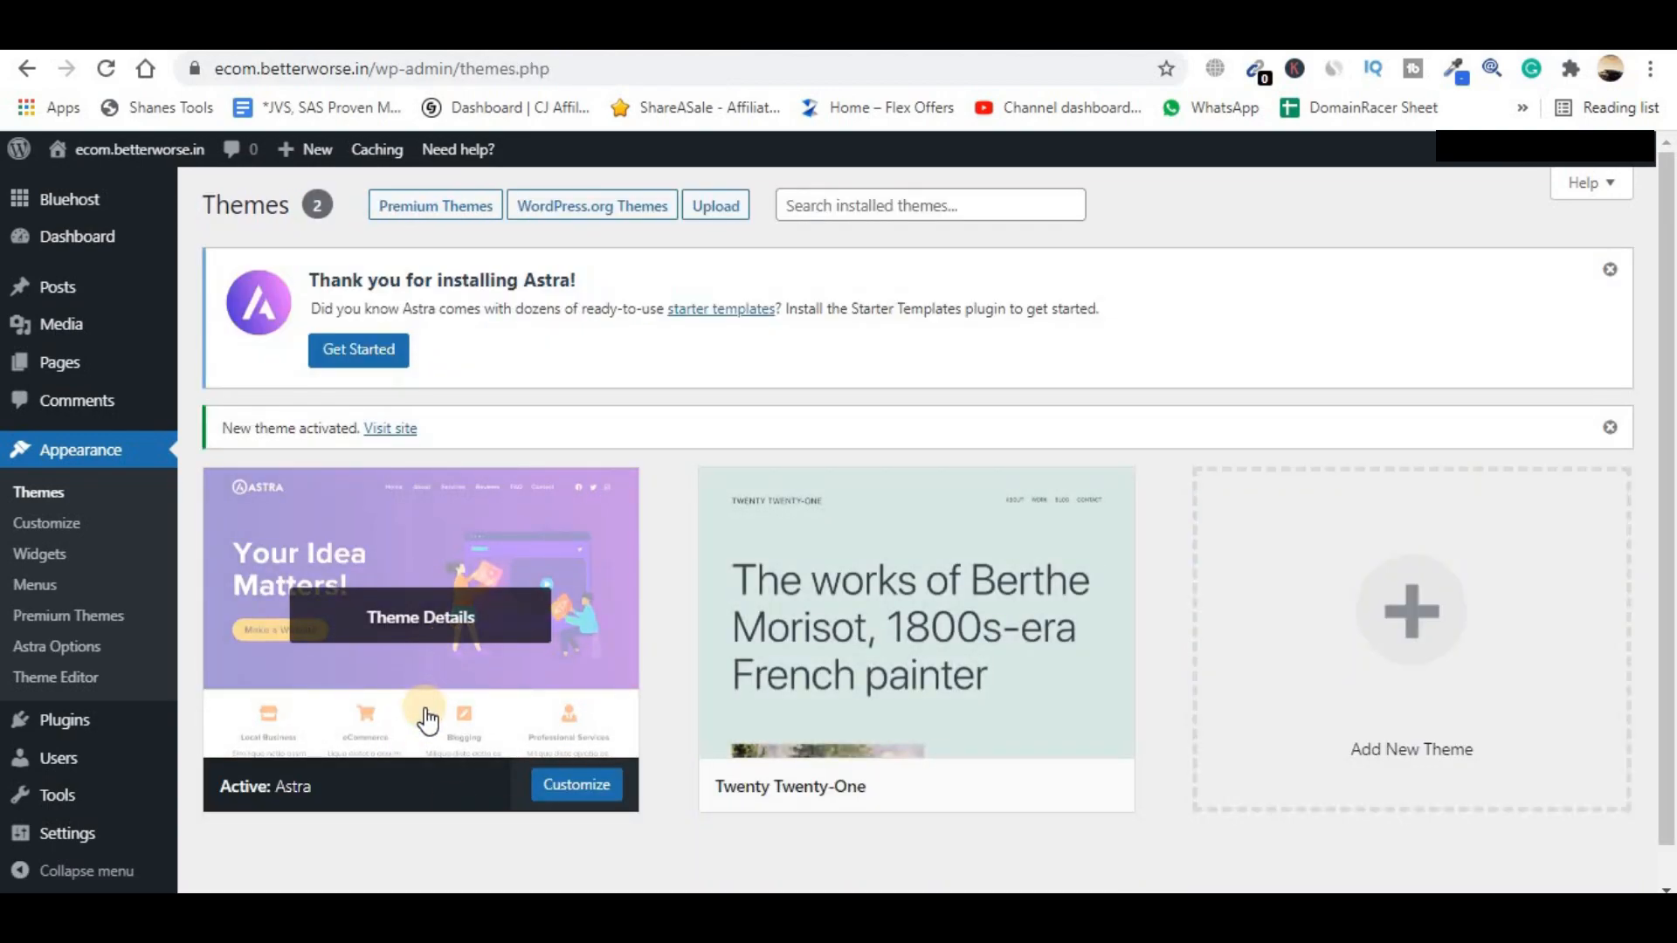
- Install the Starter Templates importer plugin from the Astra options and choose Elementor as the page builder
scroll(479, 734, down, 1)
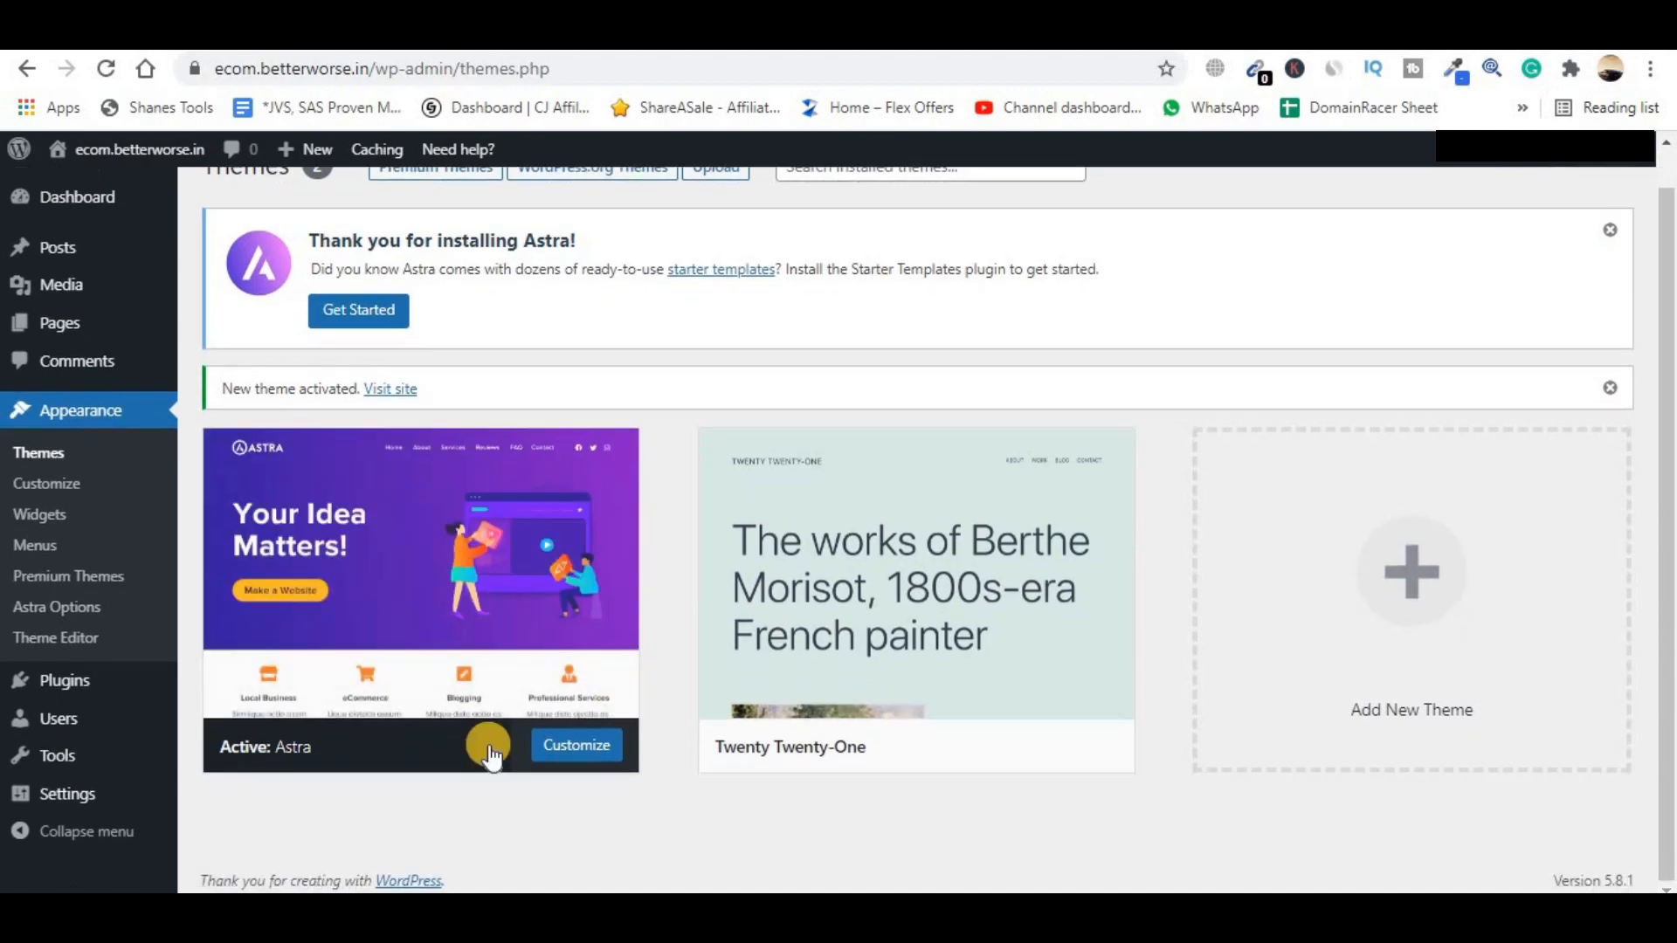
click(88, 619)
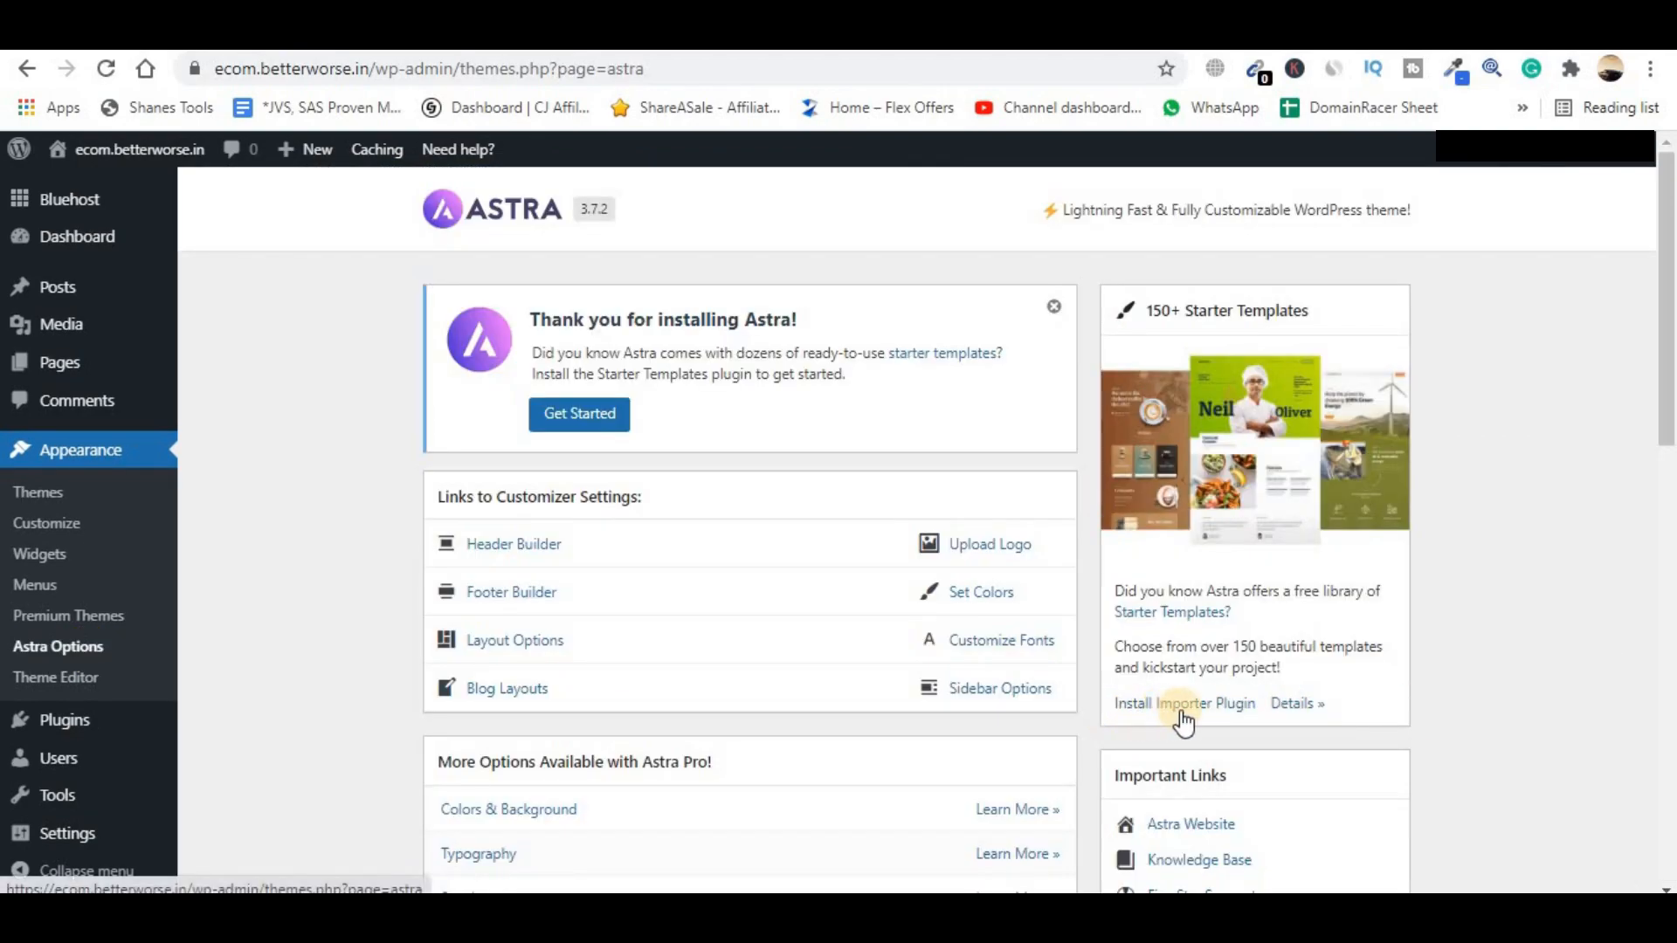
click(1177, 714)
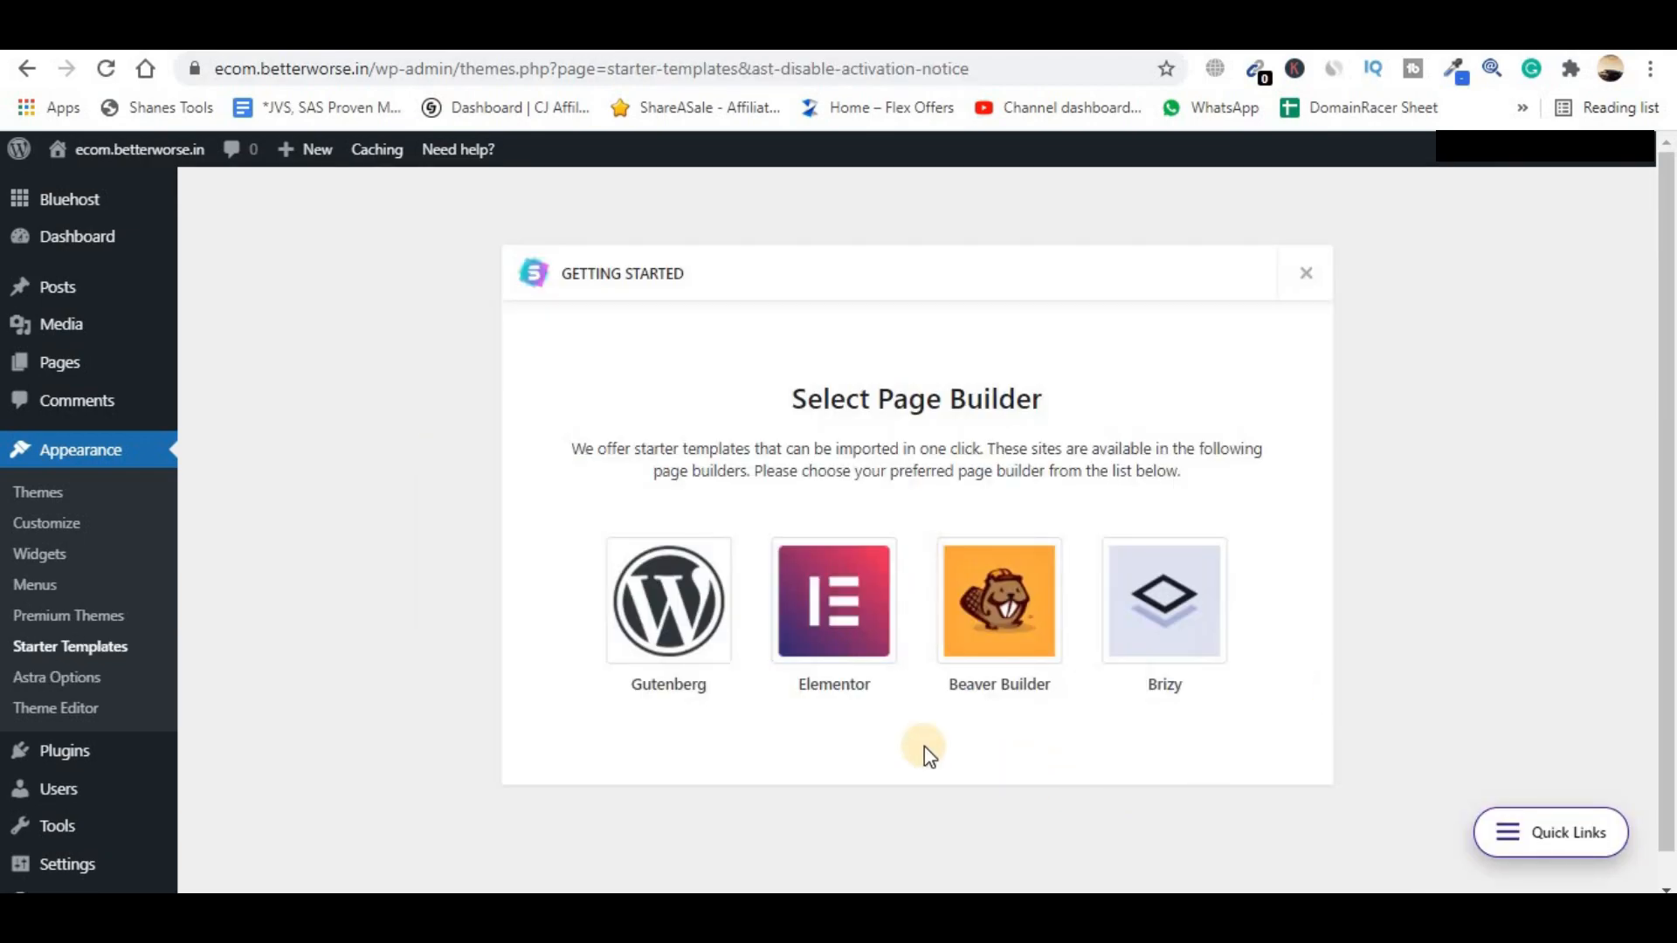
click(845, 611)
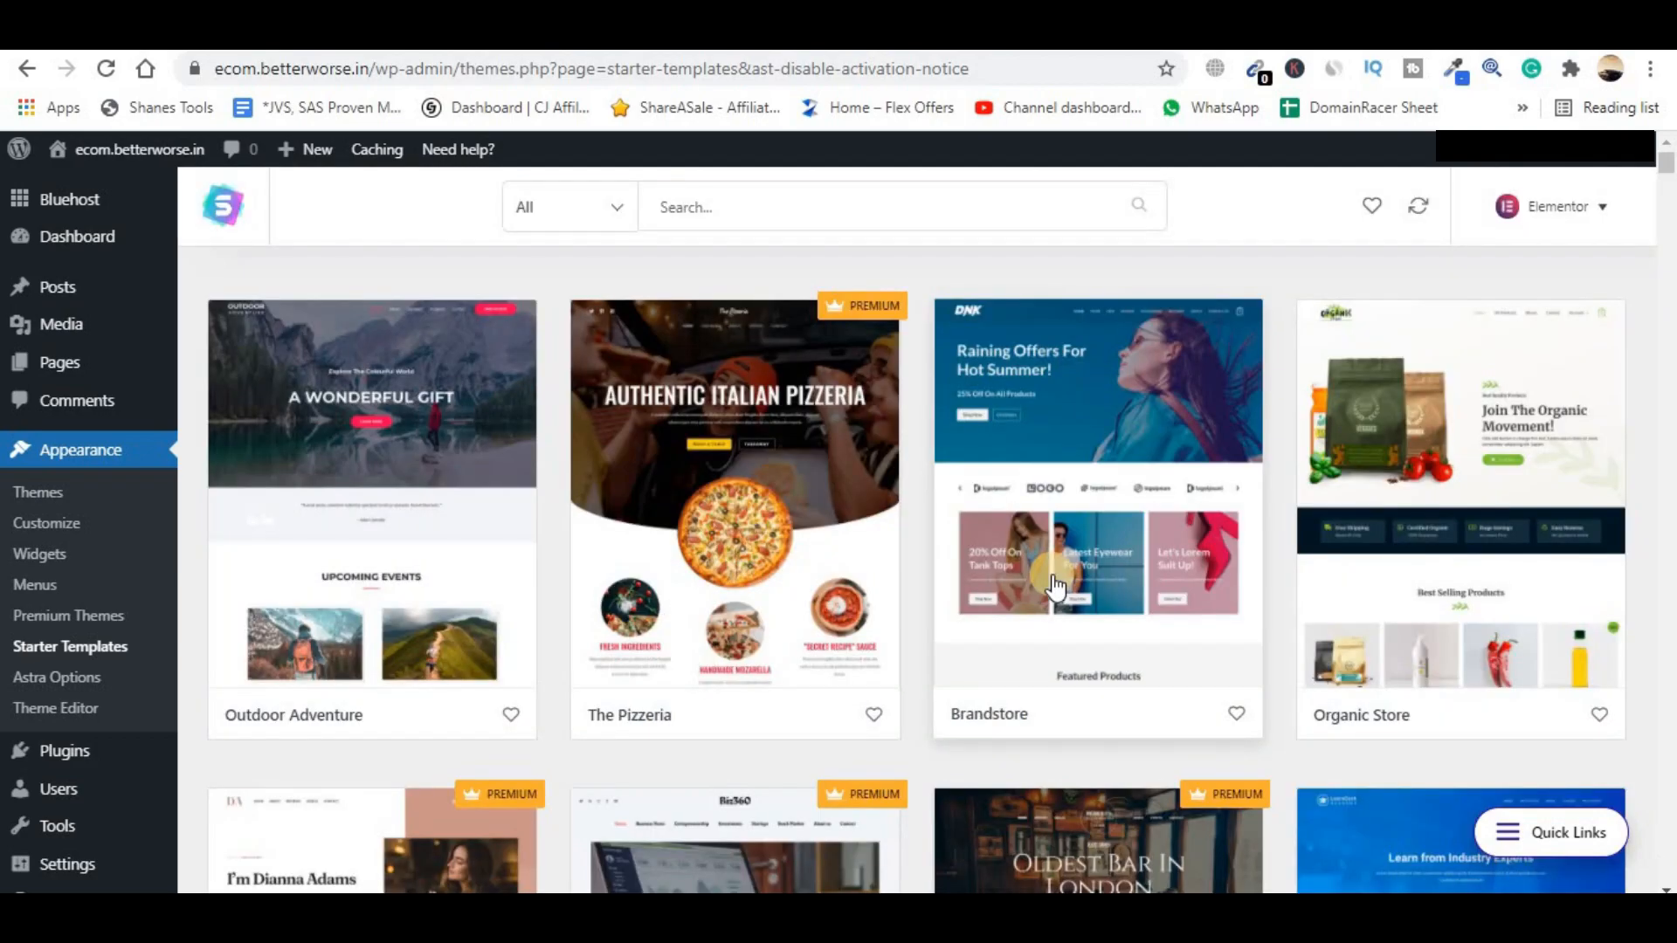
- Browse the Elementor starter templates and filter them to the eCommerce category
scroll(1057, 587, down, 5)
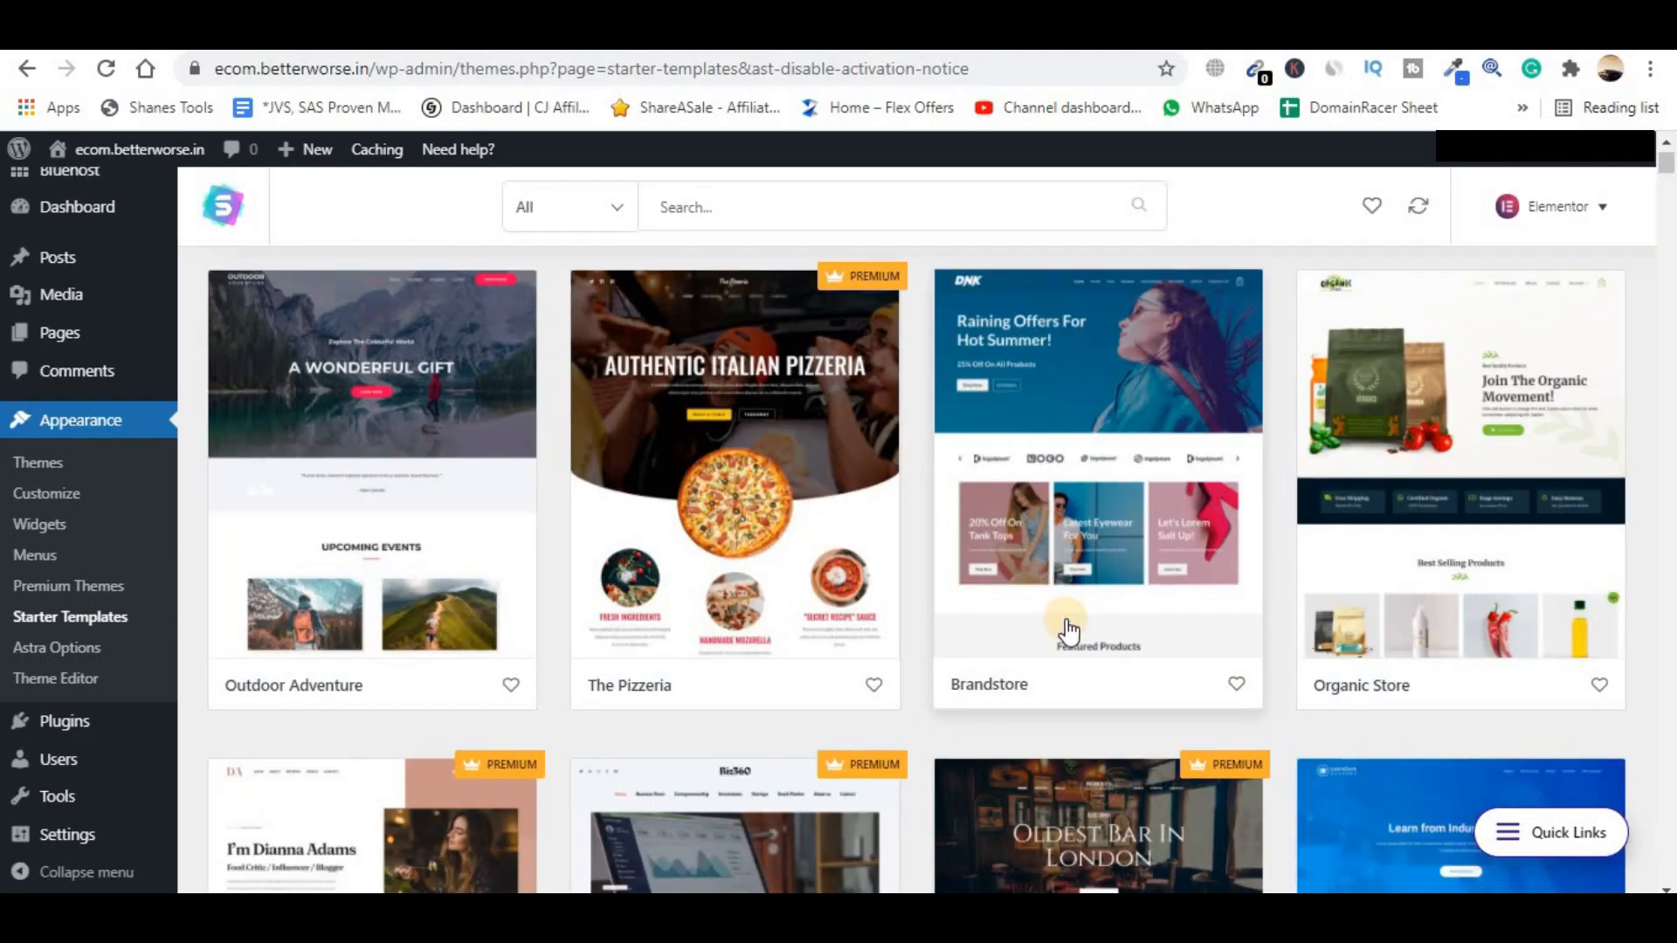
scroll(1071, 639, up, 5)
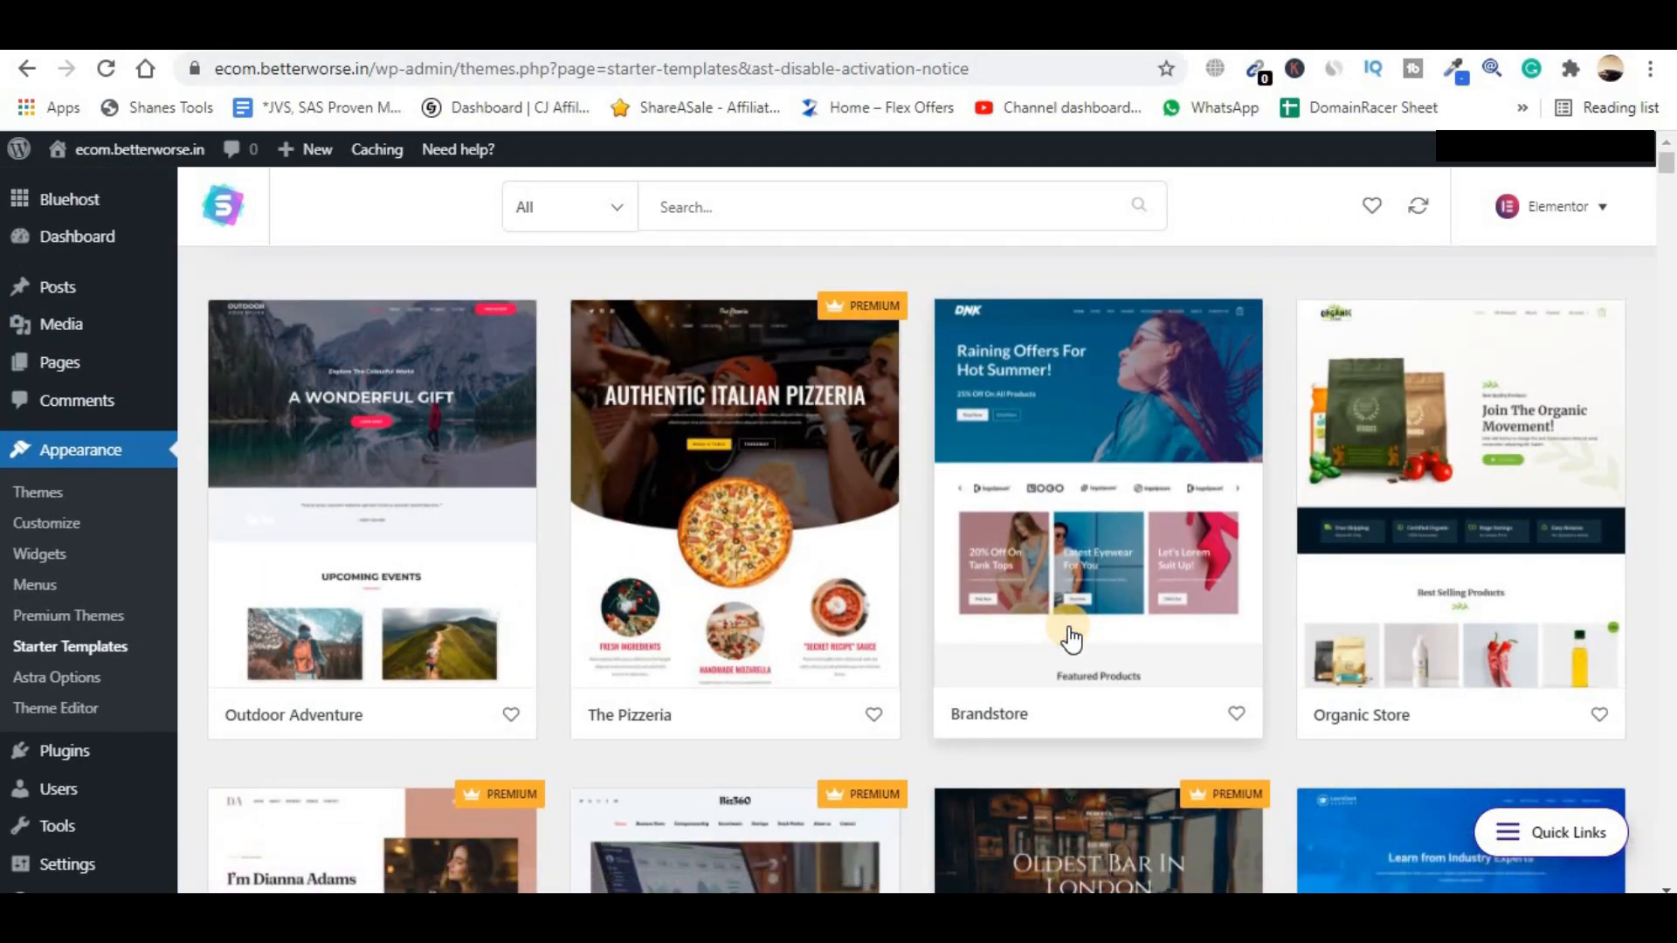
click(598, 205)
click(563, 350)
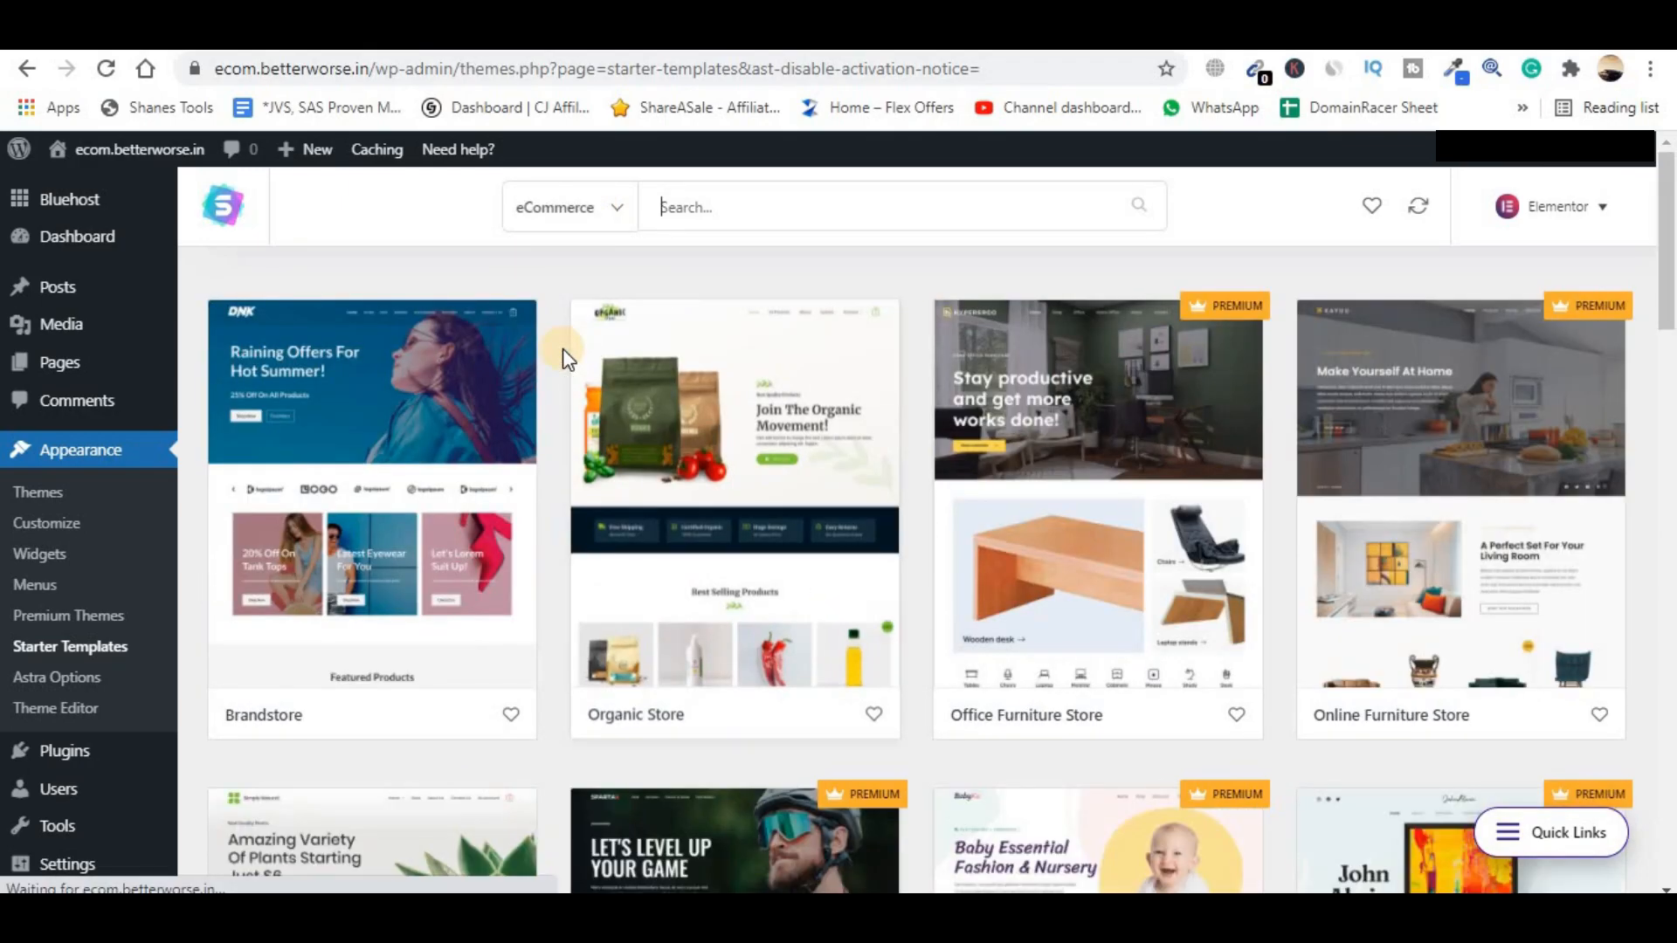
- Find the Custom Printing template among the eCommerce starter templates and start importing its complete site
scroll(594, 401, down, 7)
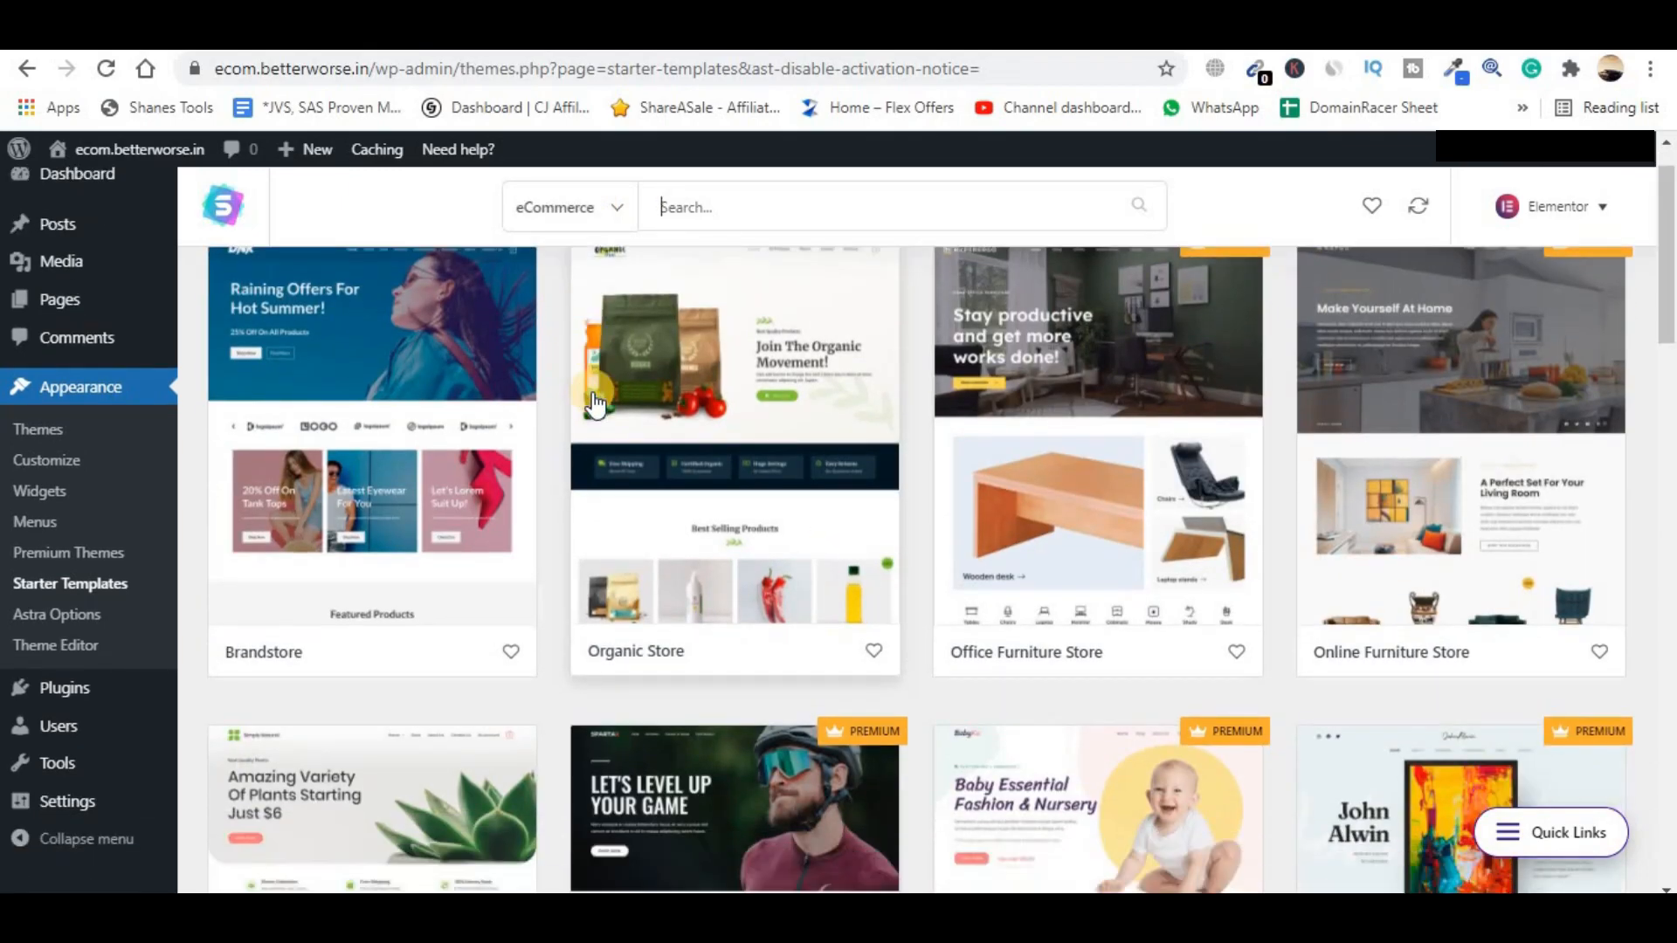
scroll(594, 402, up, 7)
scroll(965, 606, down, 12)
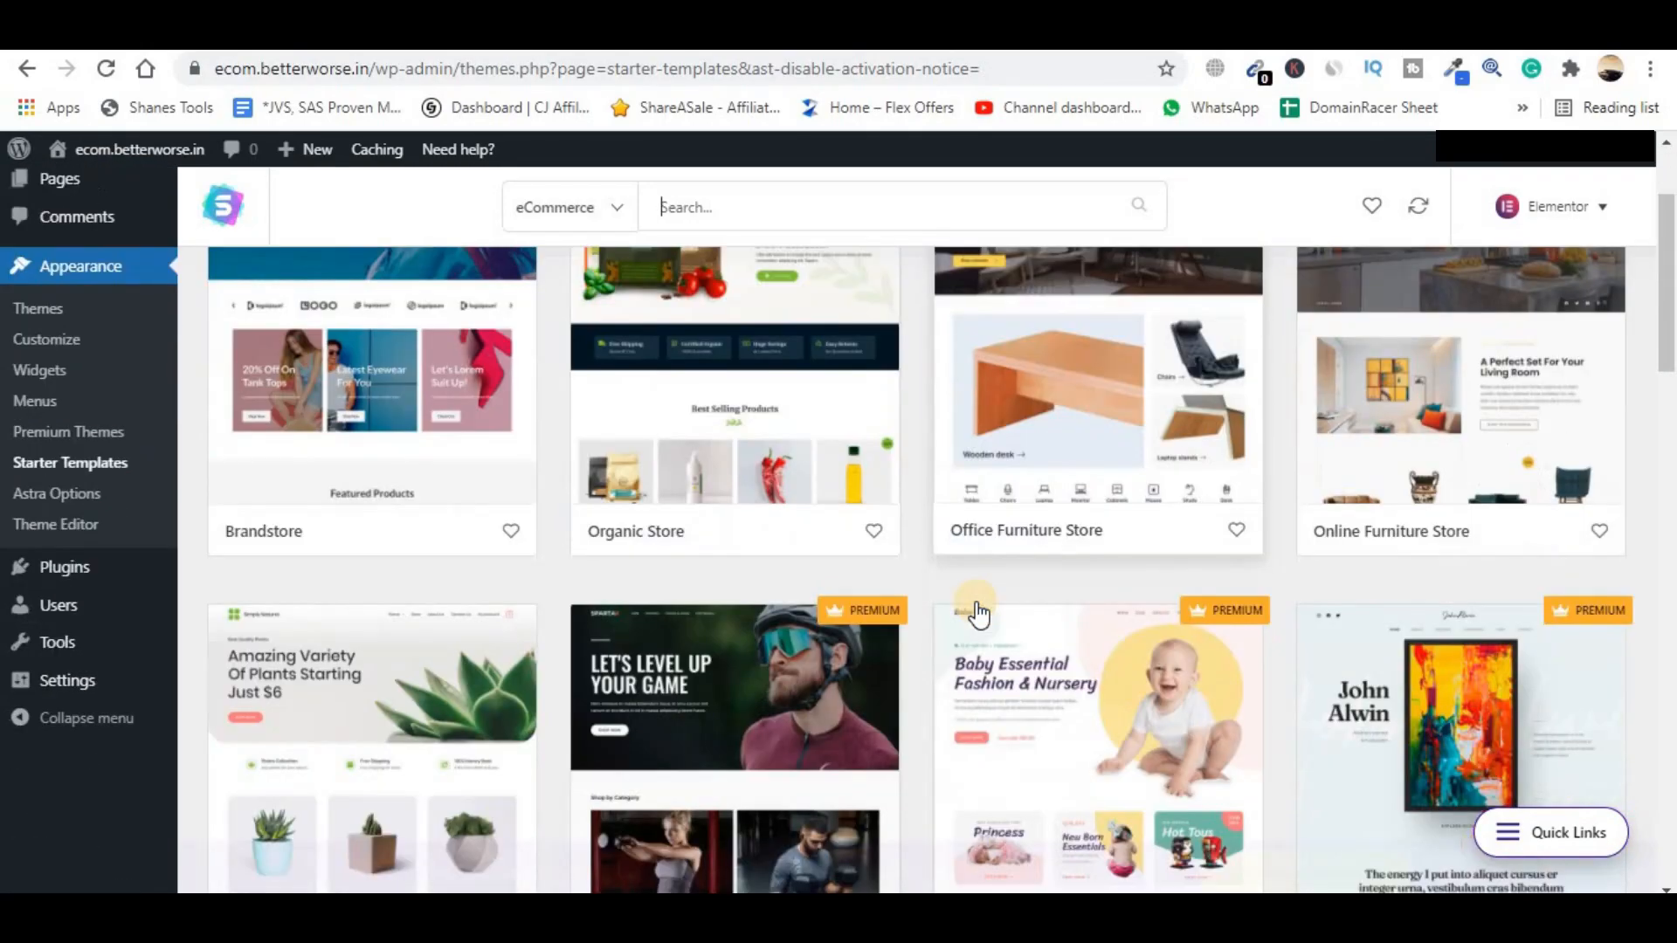
scroll(977, 606, down, 15)
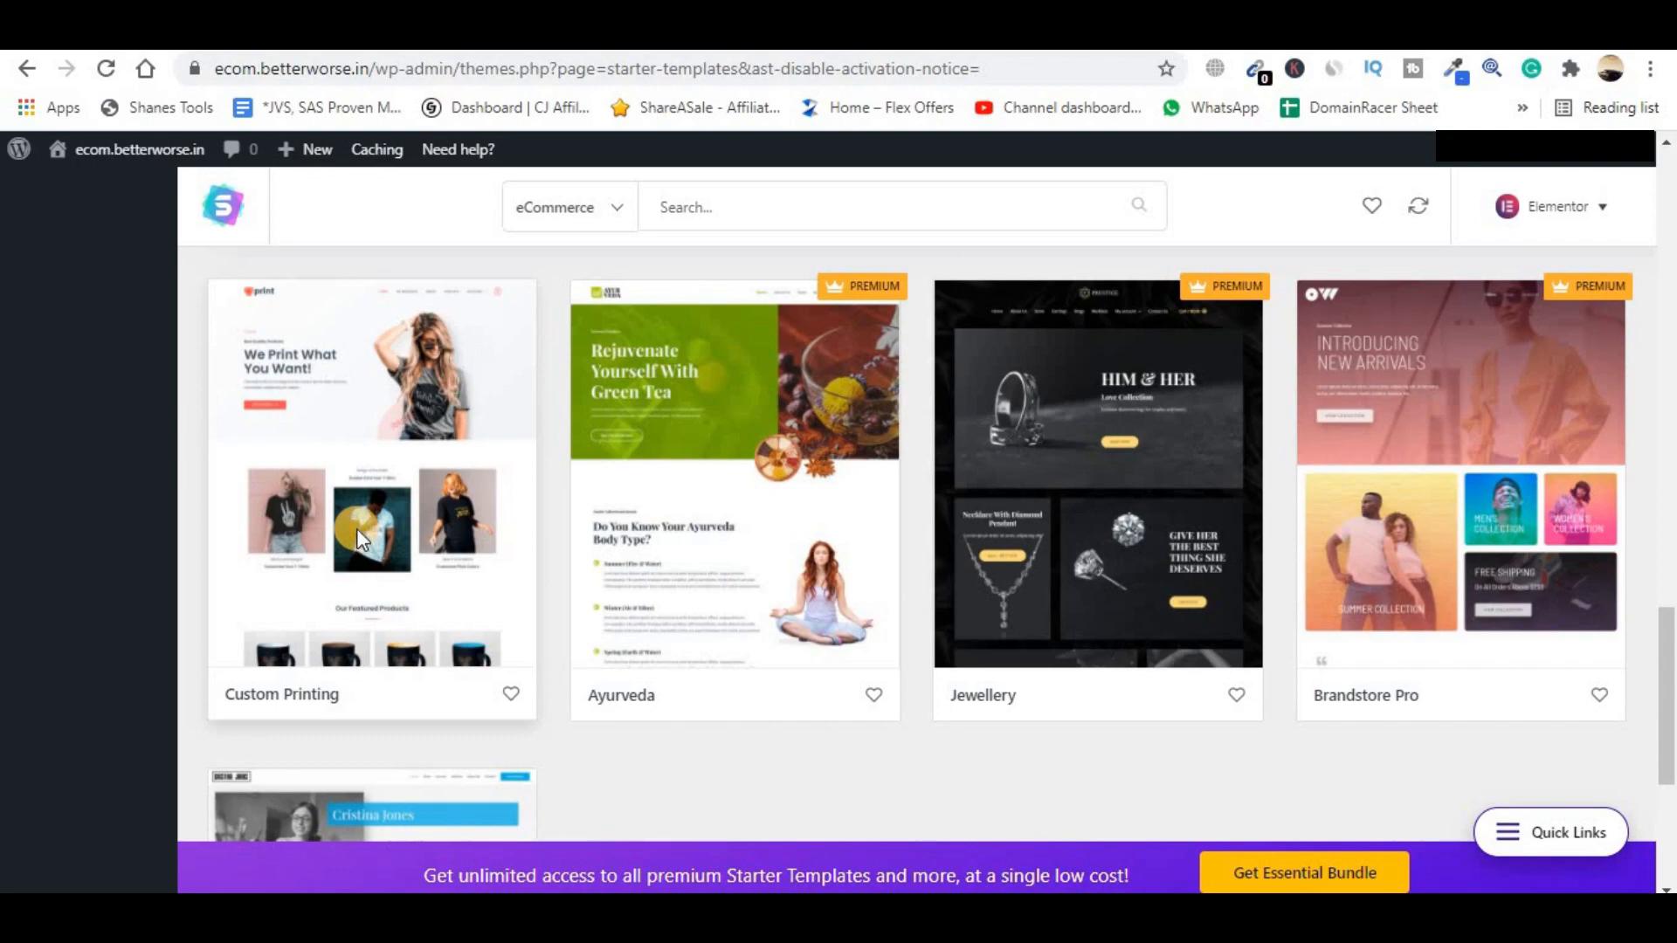
click(357, 527)
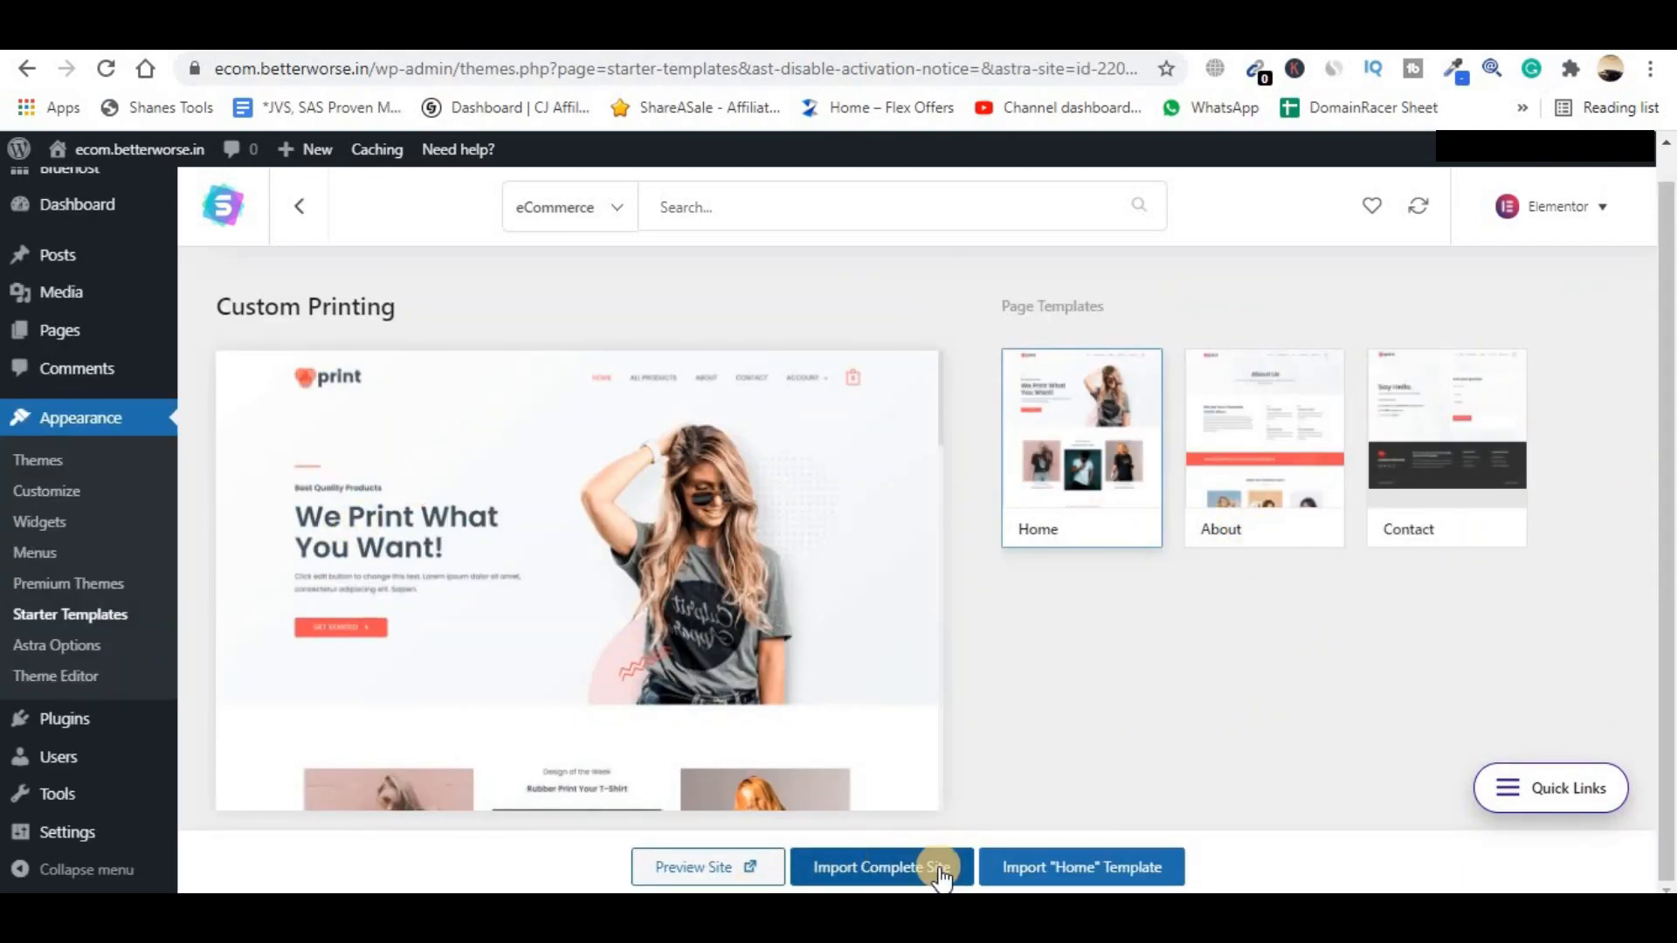
click(882, 867)
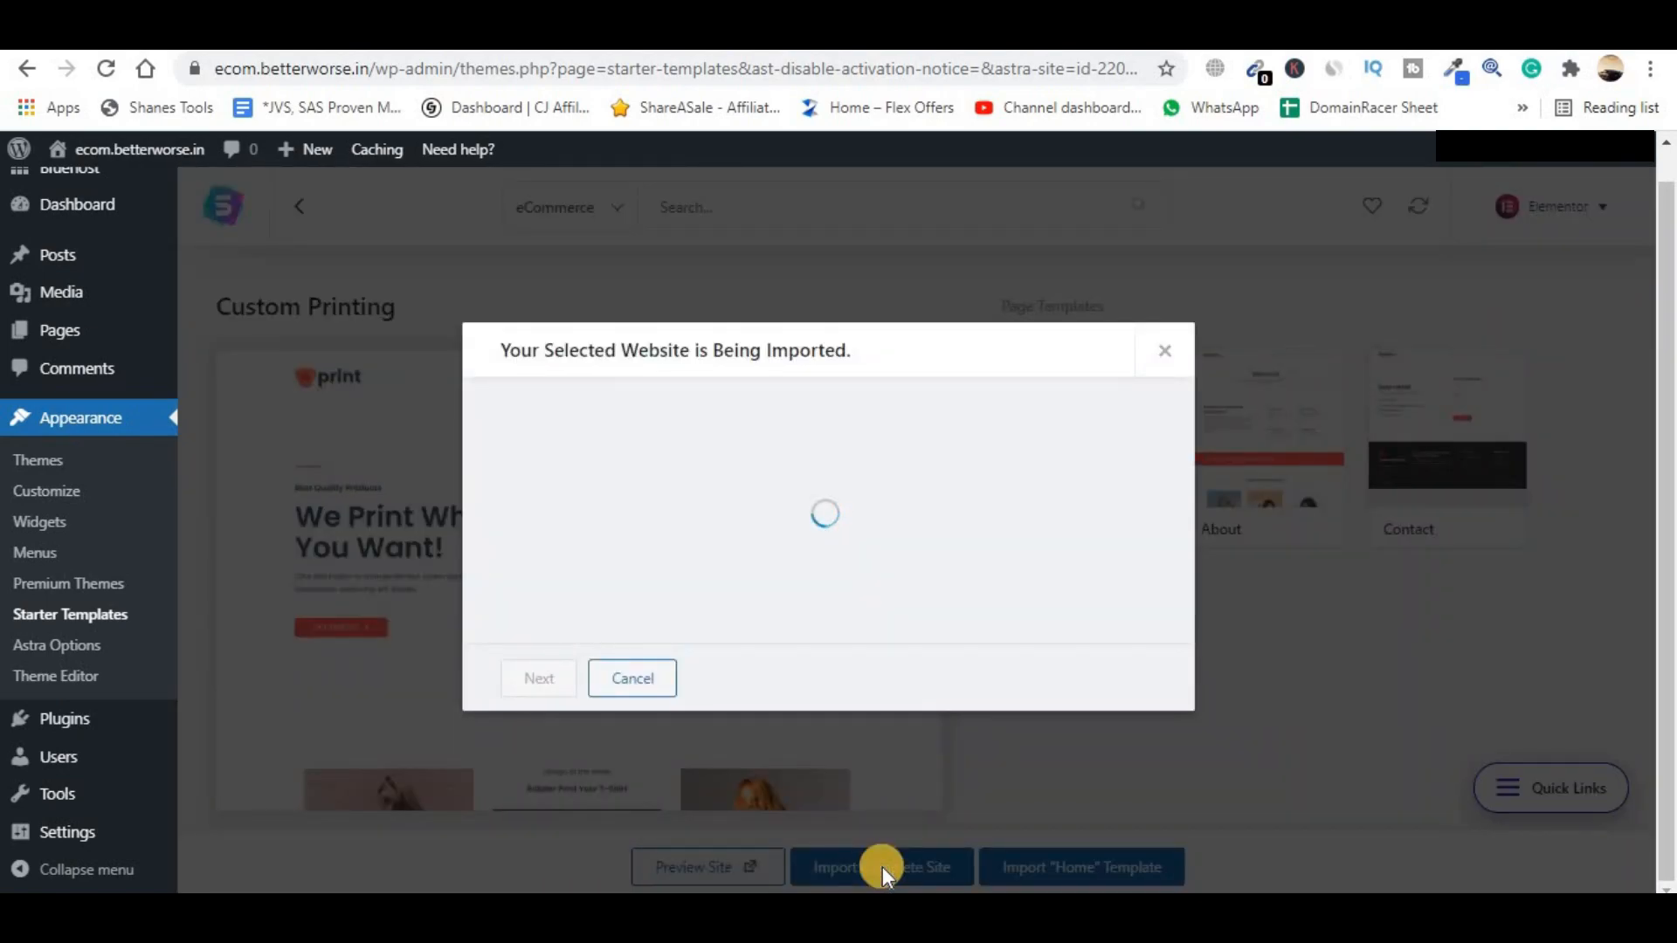
- Answer the import questions with WordPress level Expert and website for Myself/My company, and skip the contact details to import the site
click(656, 495)
click(625, 590)
click(621, 489)
click(621, 586)
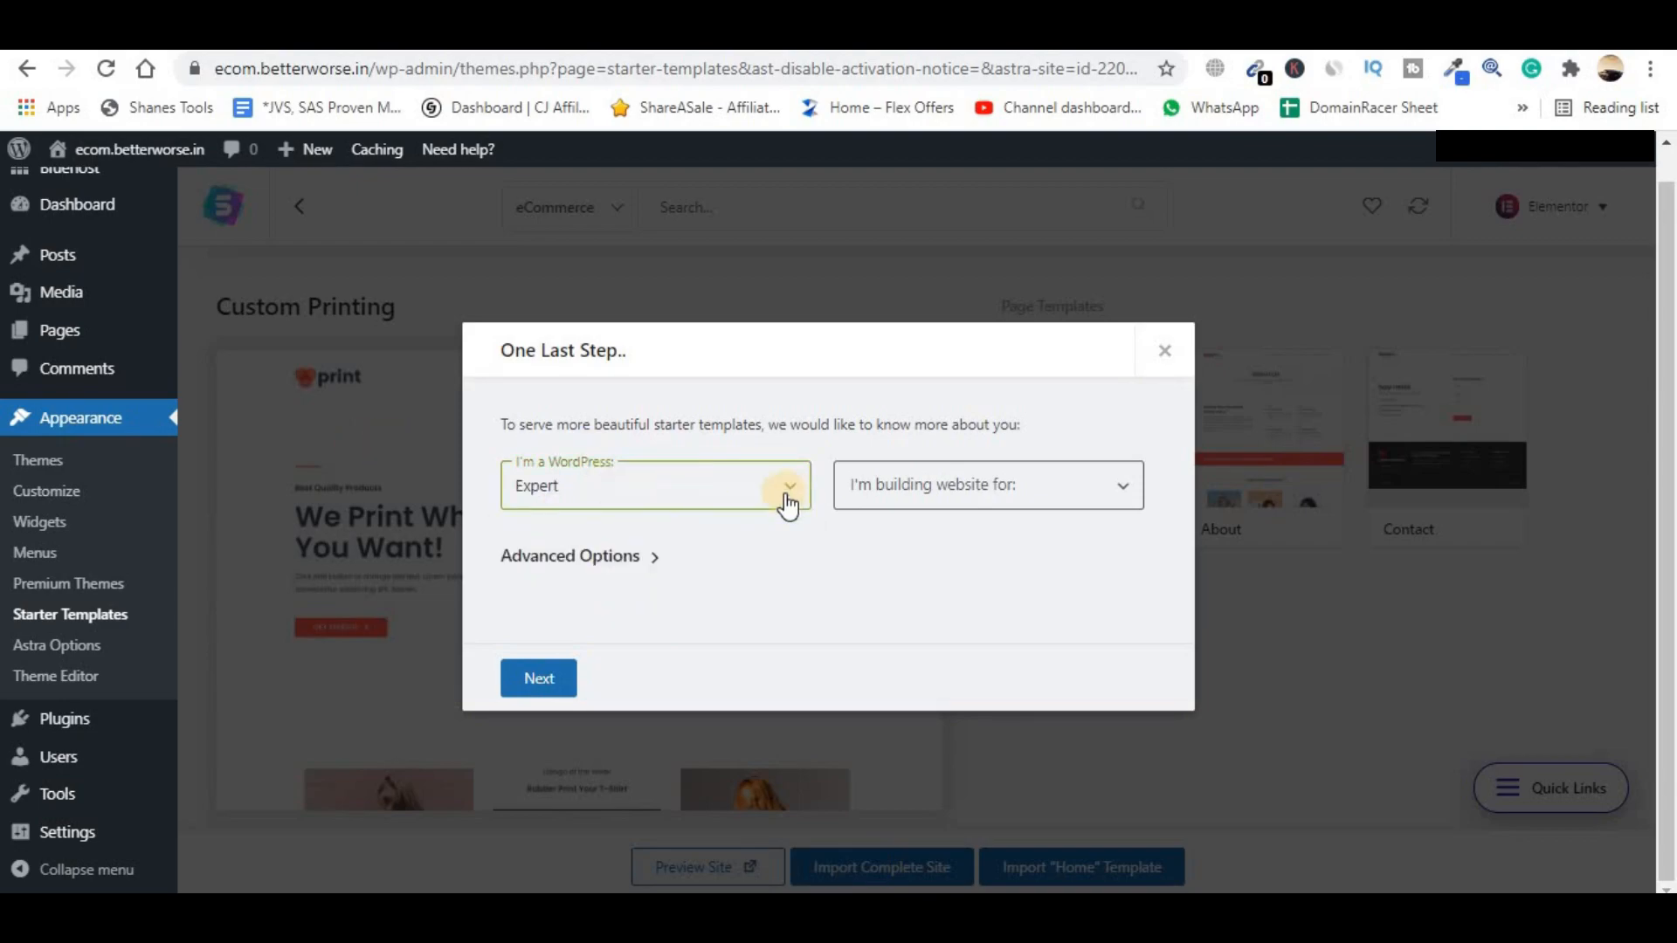
click(1031, 489)
click(949, 542)
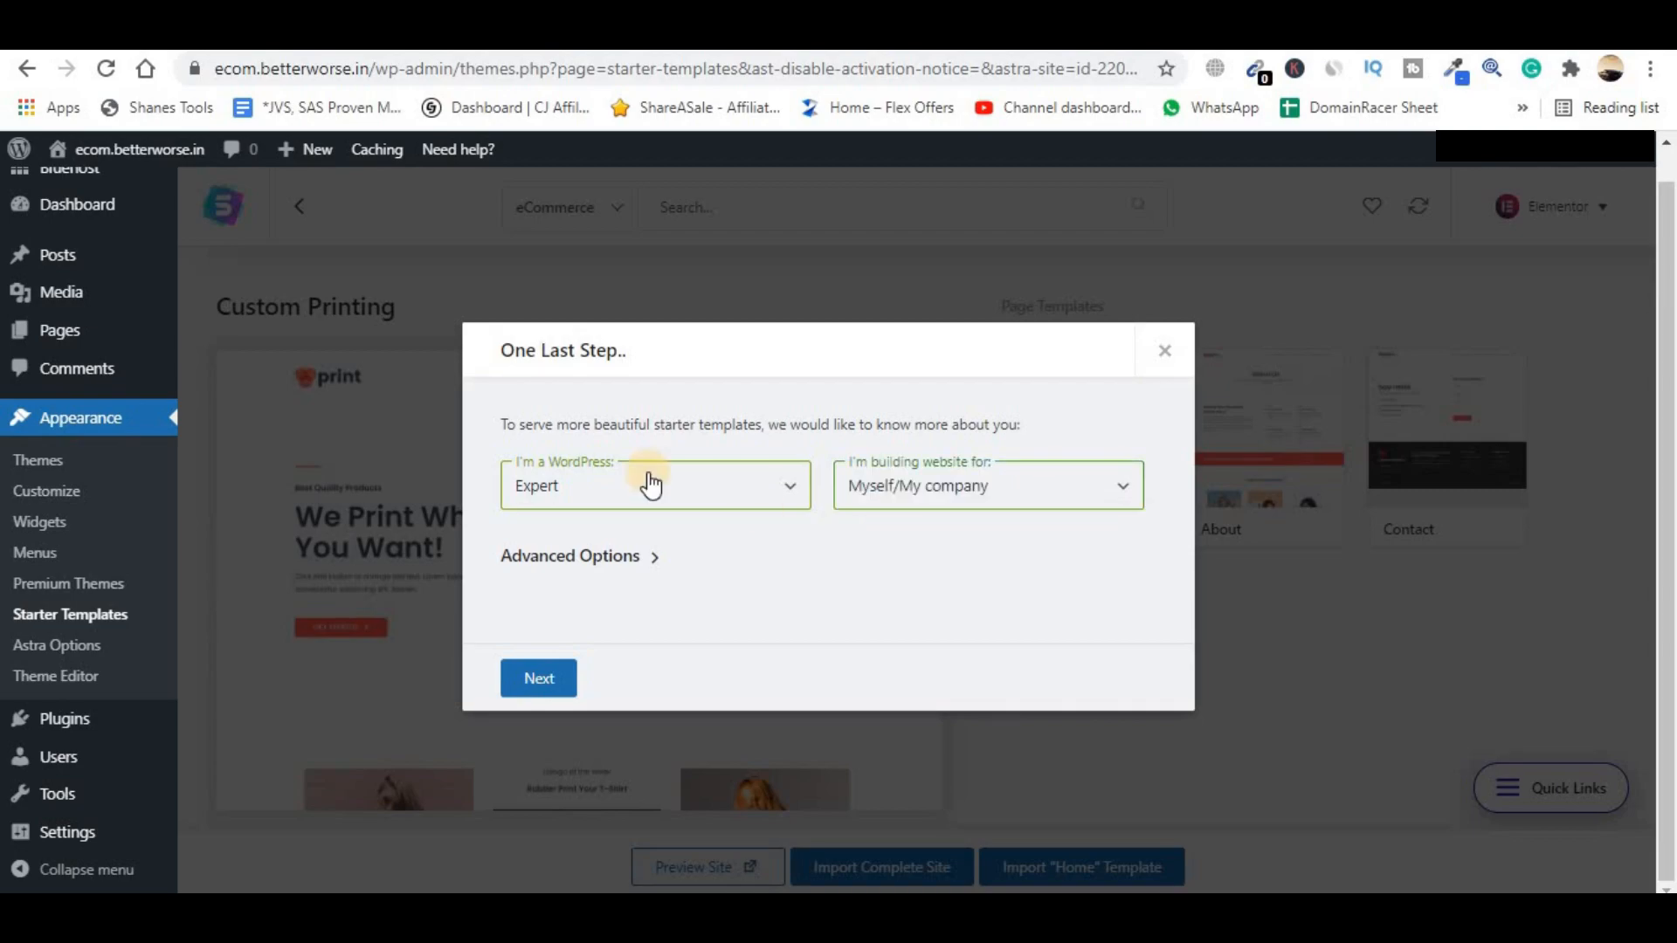
click(530, 683)
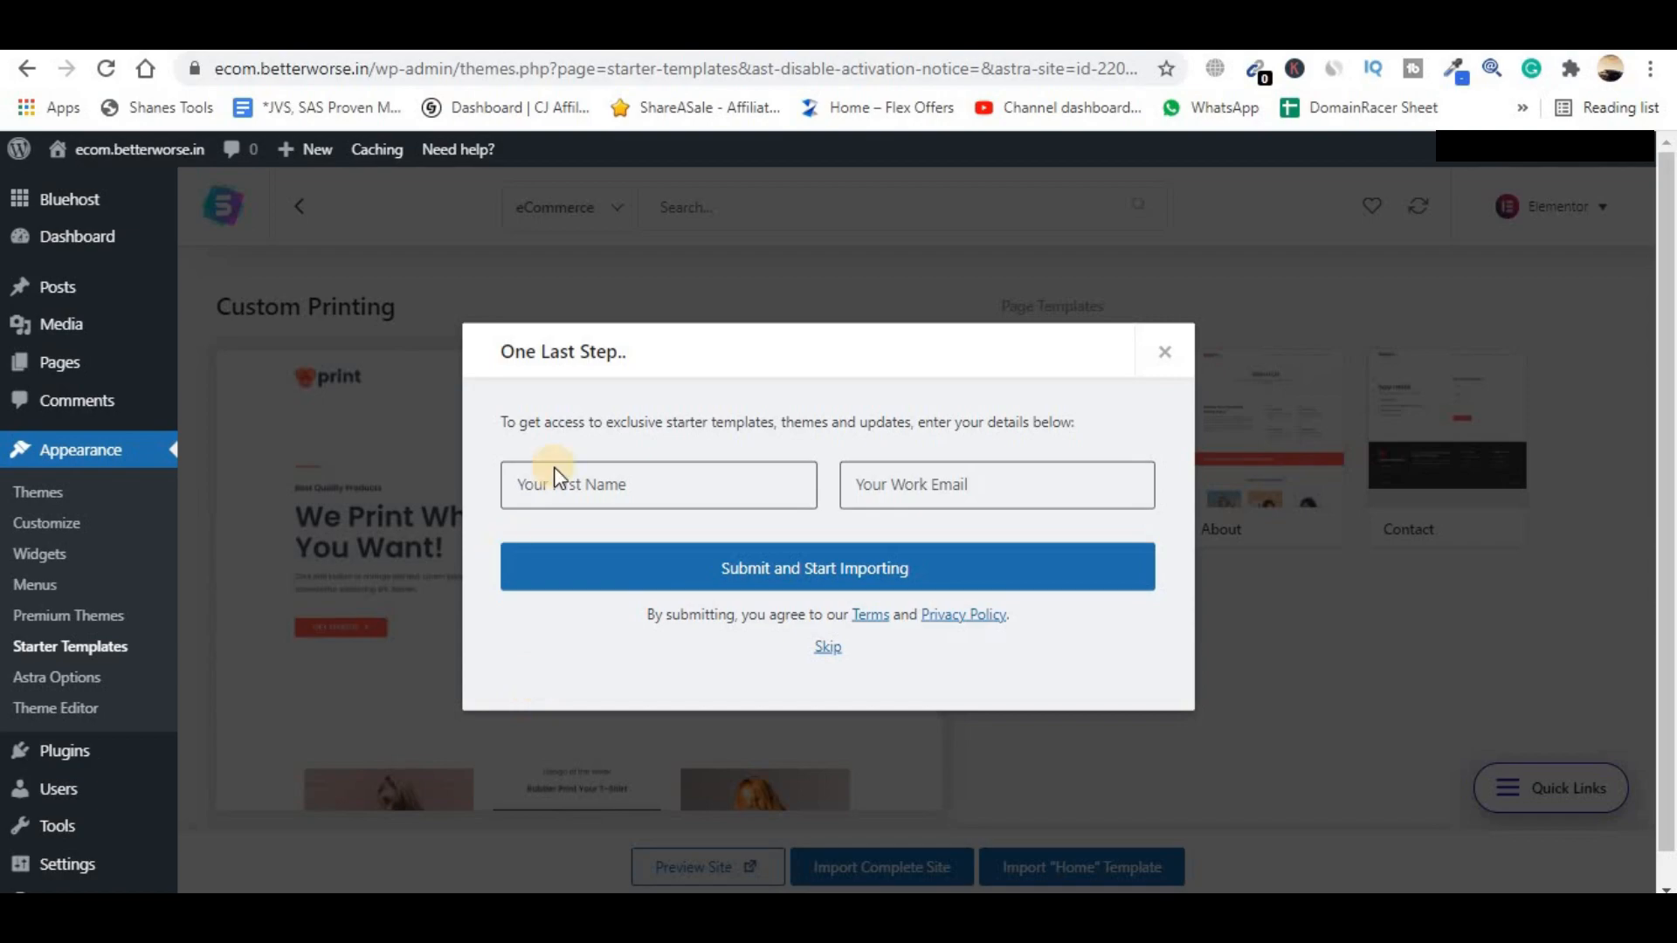
click(827, 650)
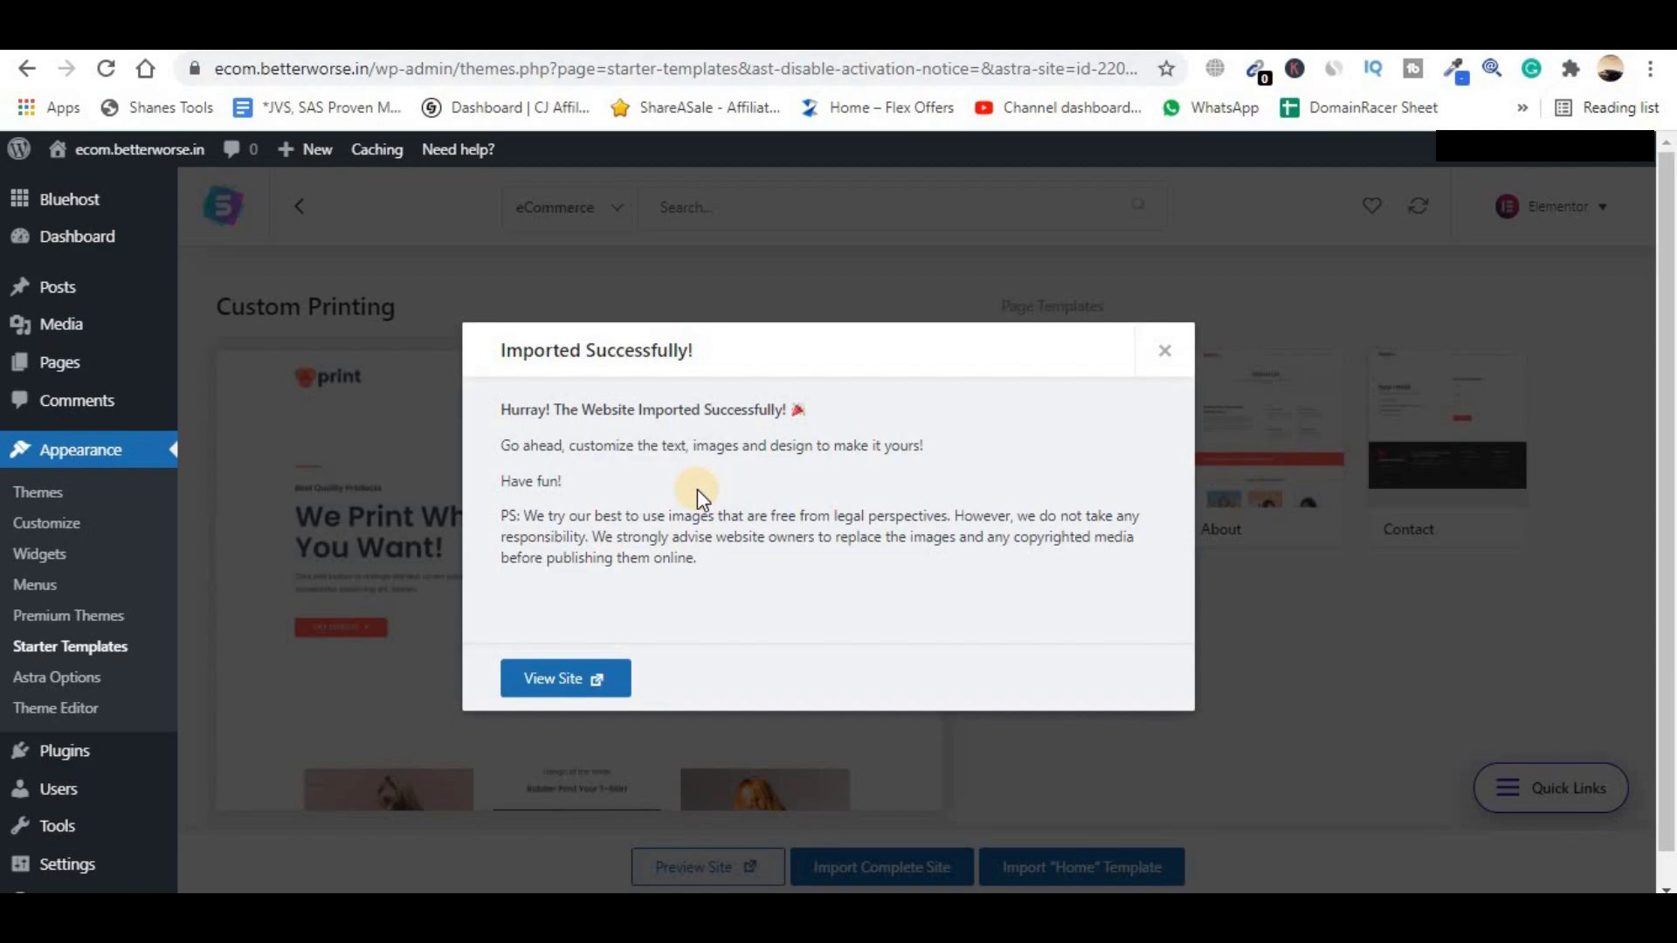
- Open the imported site in a new browser tab and look through its home page down to the footer
right_click(557, 678)
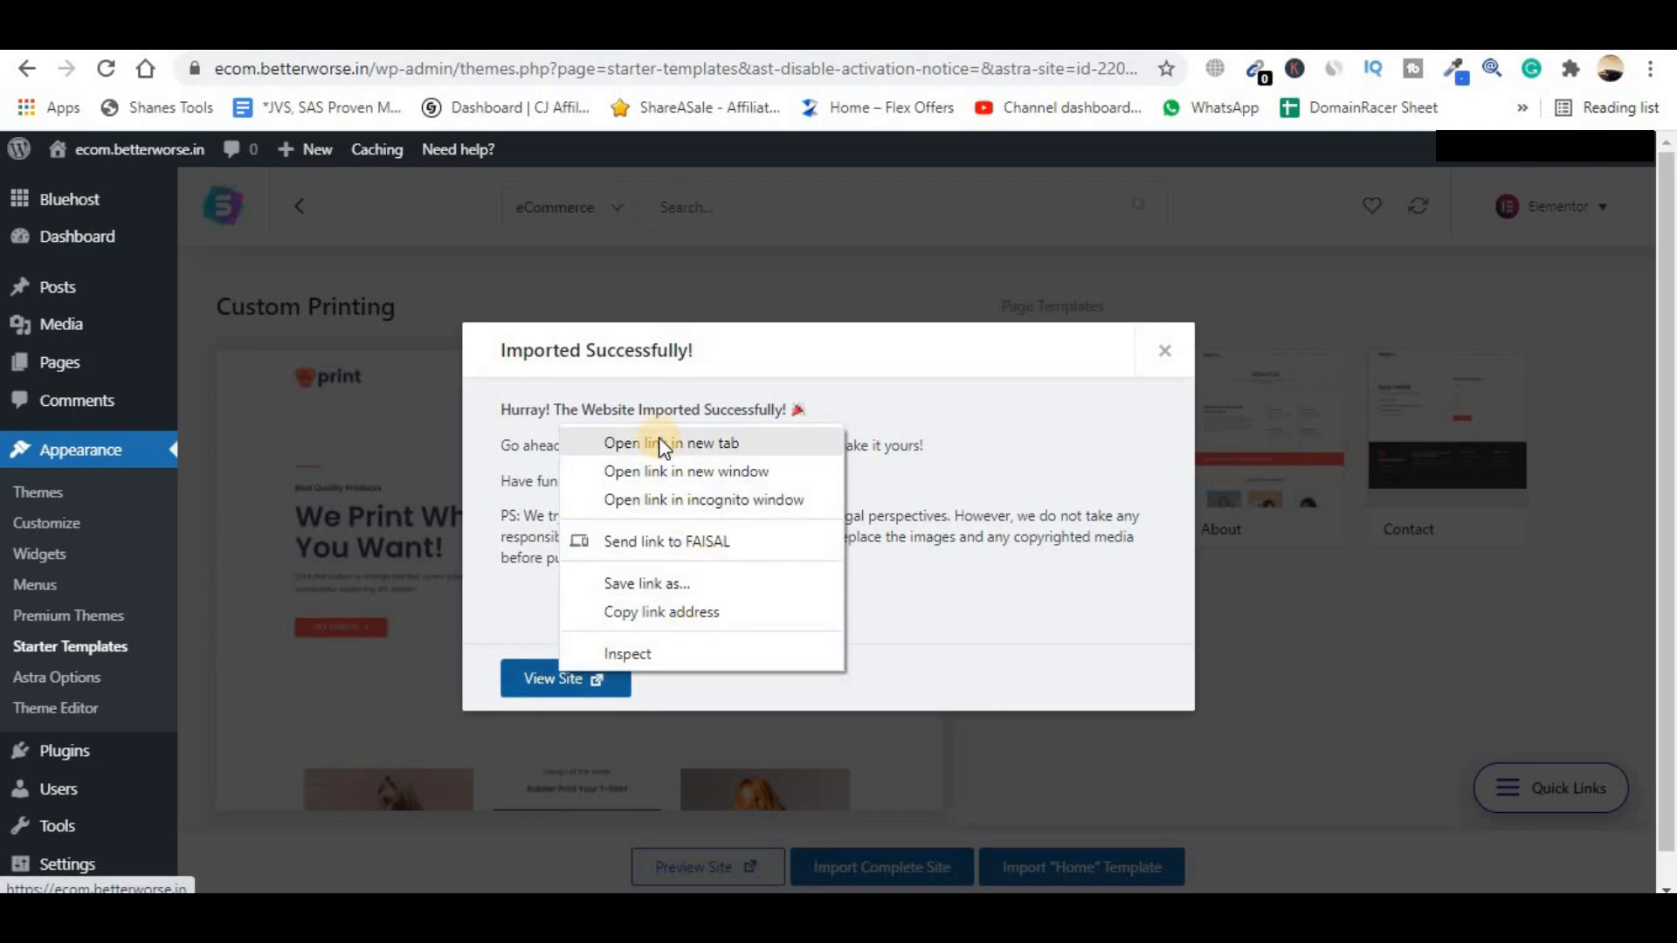
click(661, 440)
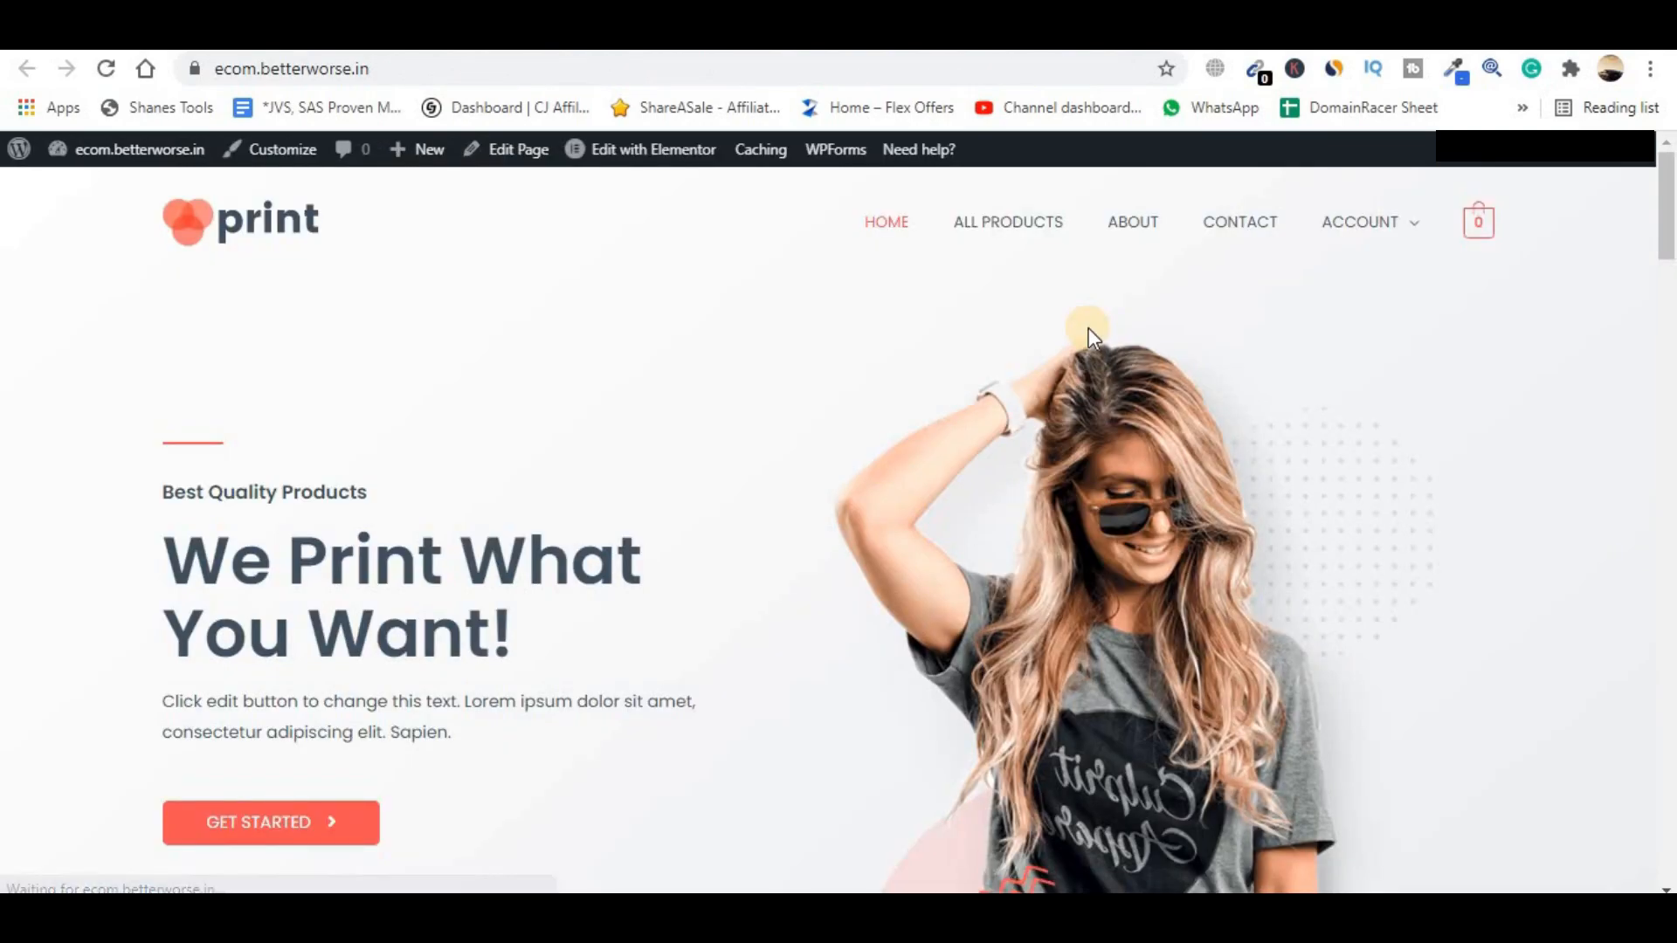
drag(366, 66, 200, 67)
click(146, 393)
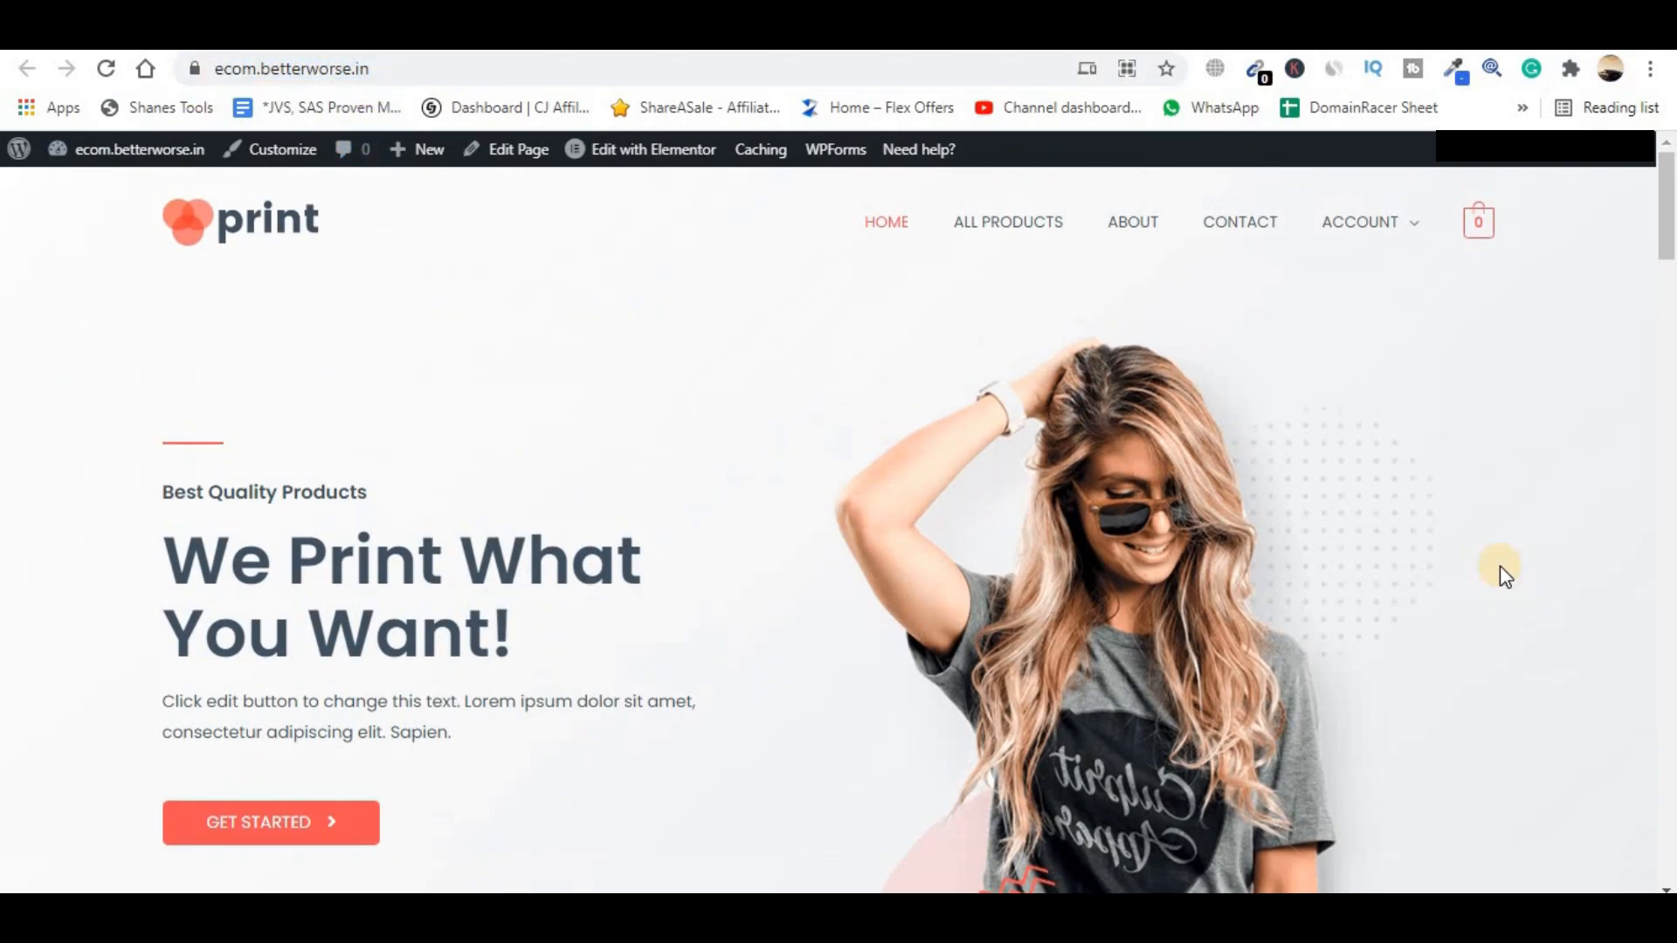
scroll(1501, 568, down, 10)
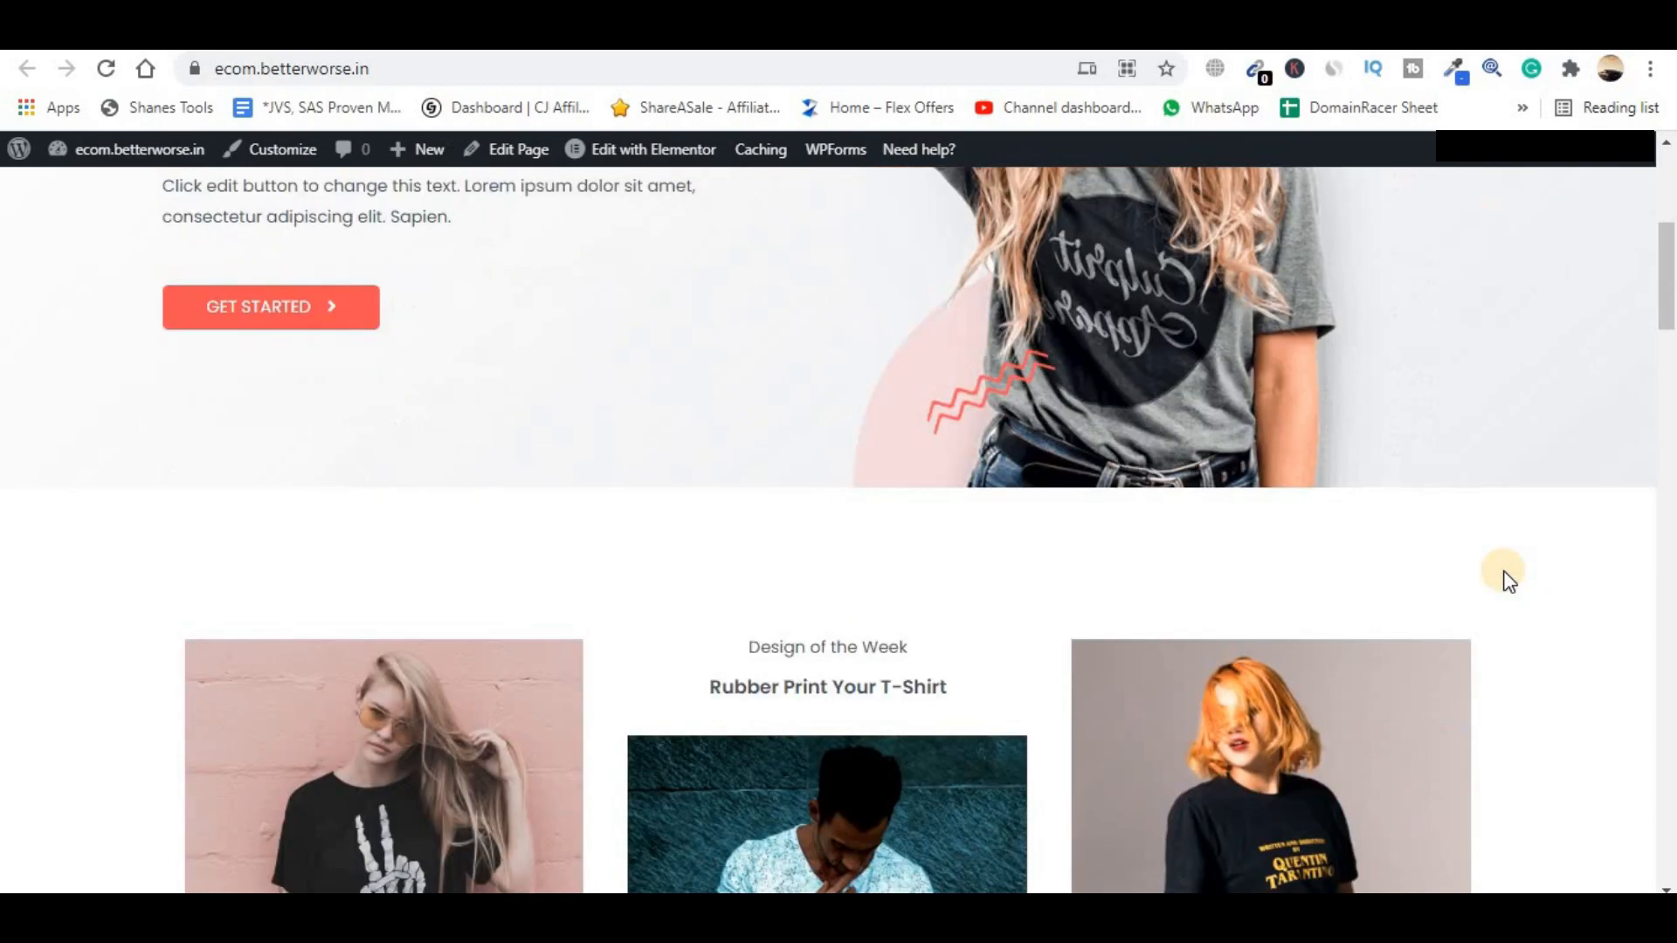
scroll(1508, 578, down, 12)
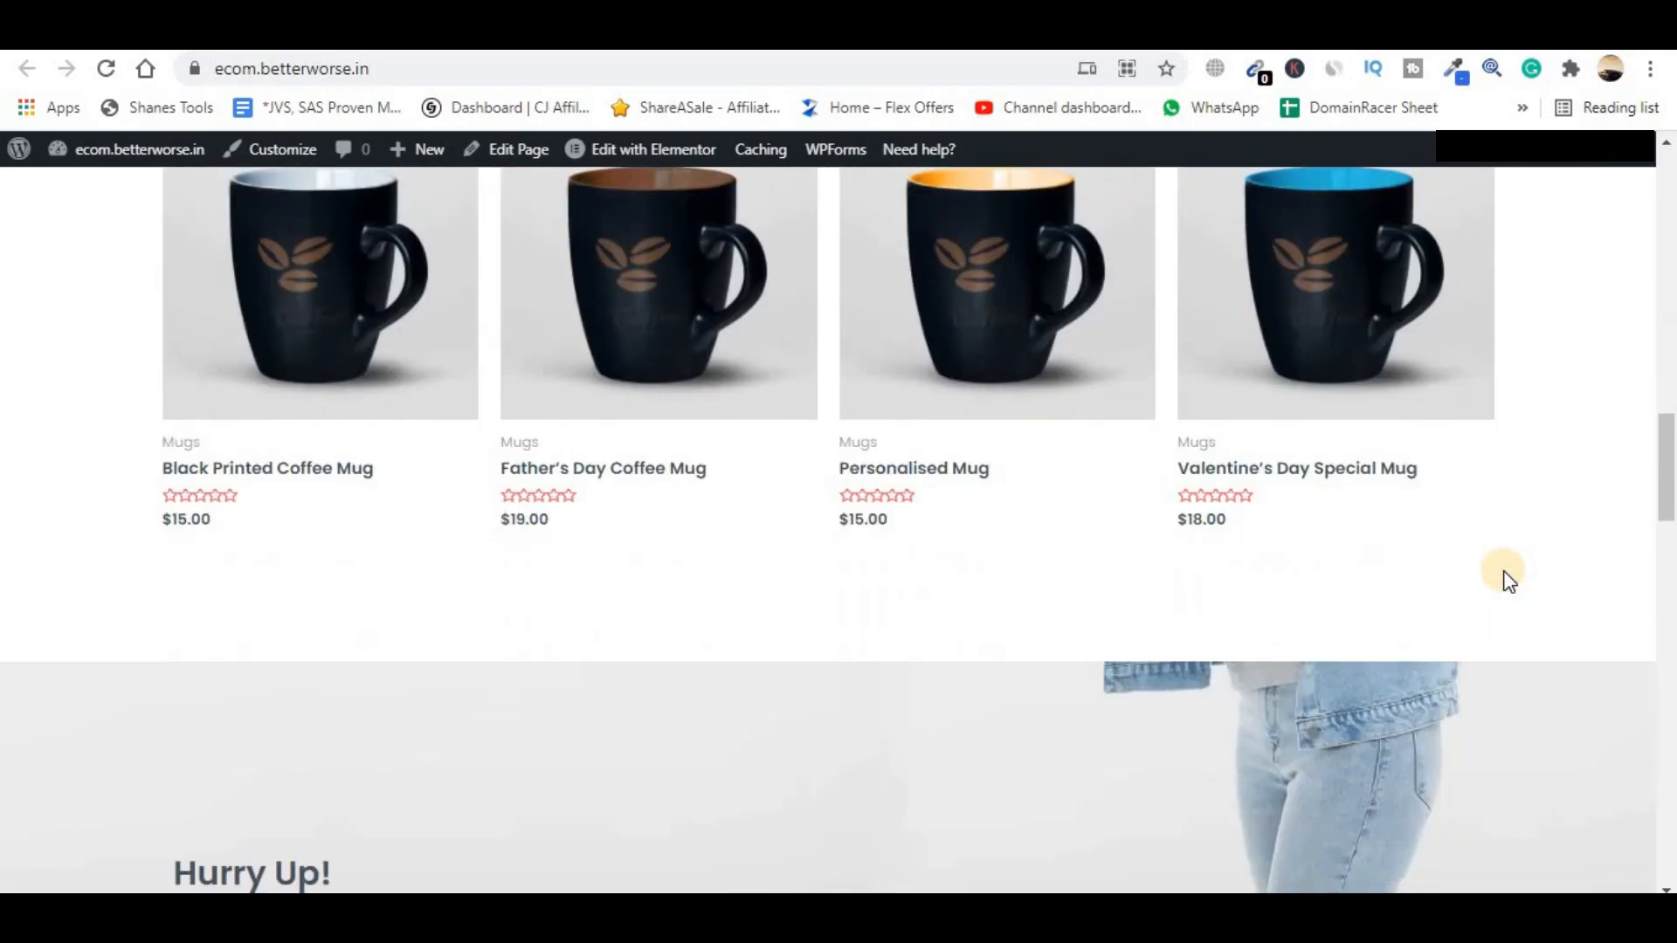
scroll(1508, 579, down, 10)
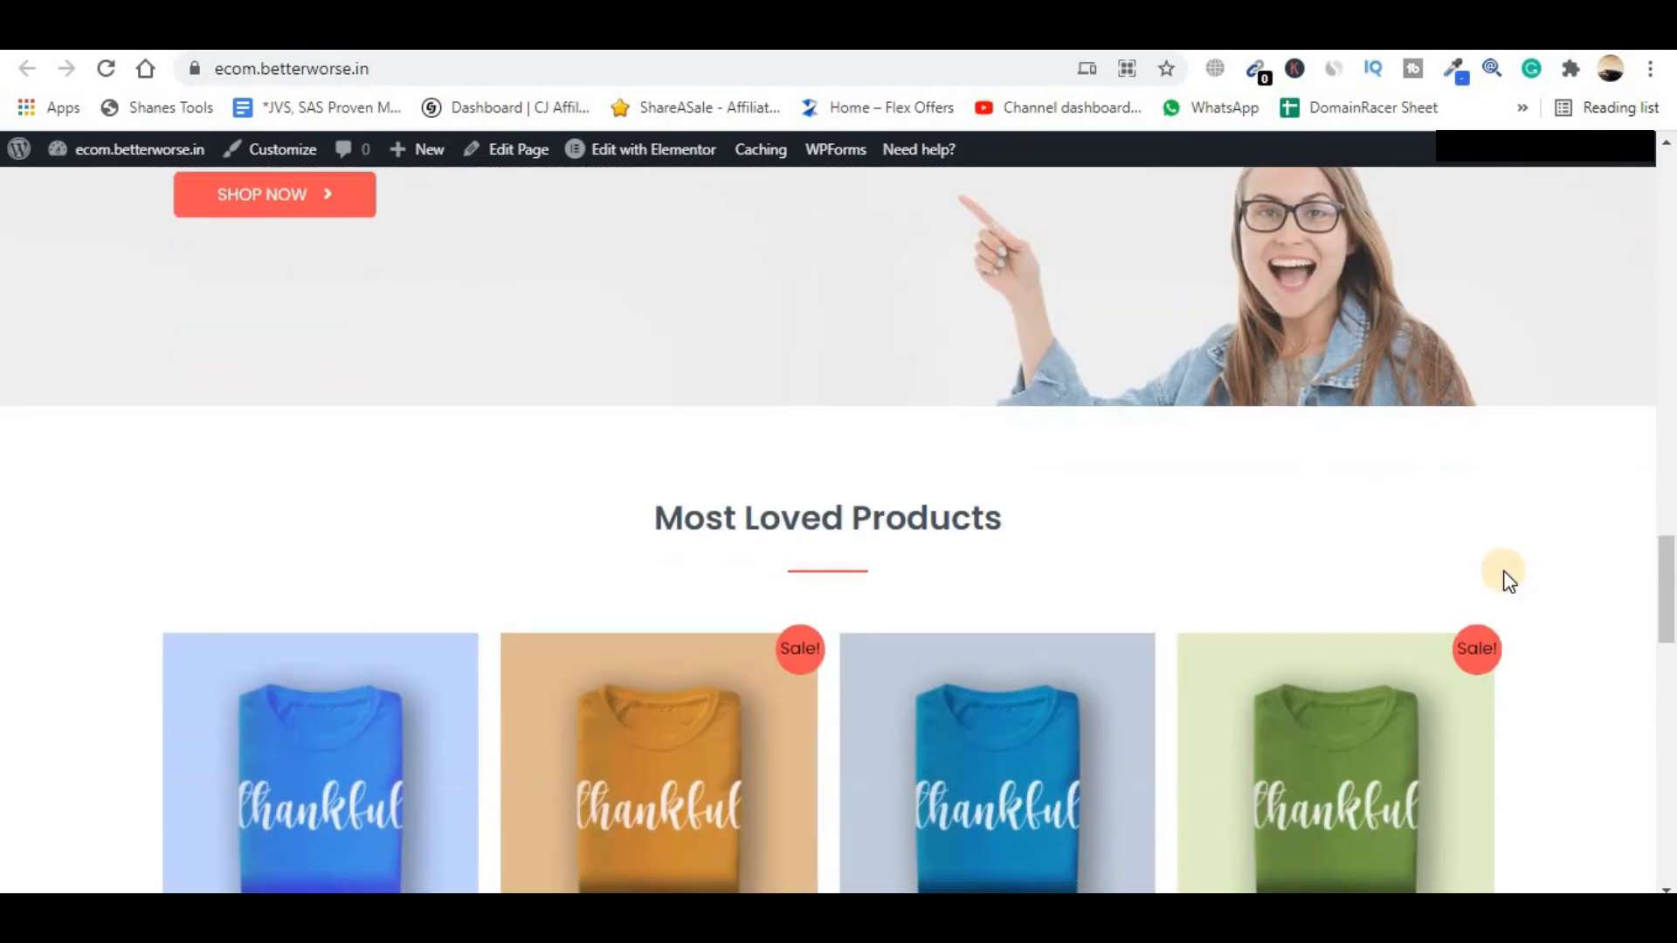
scroll(1508, 579, down, 8)
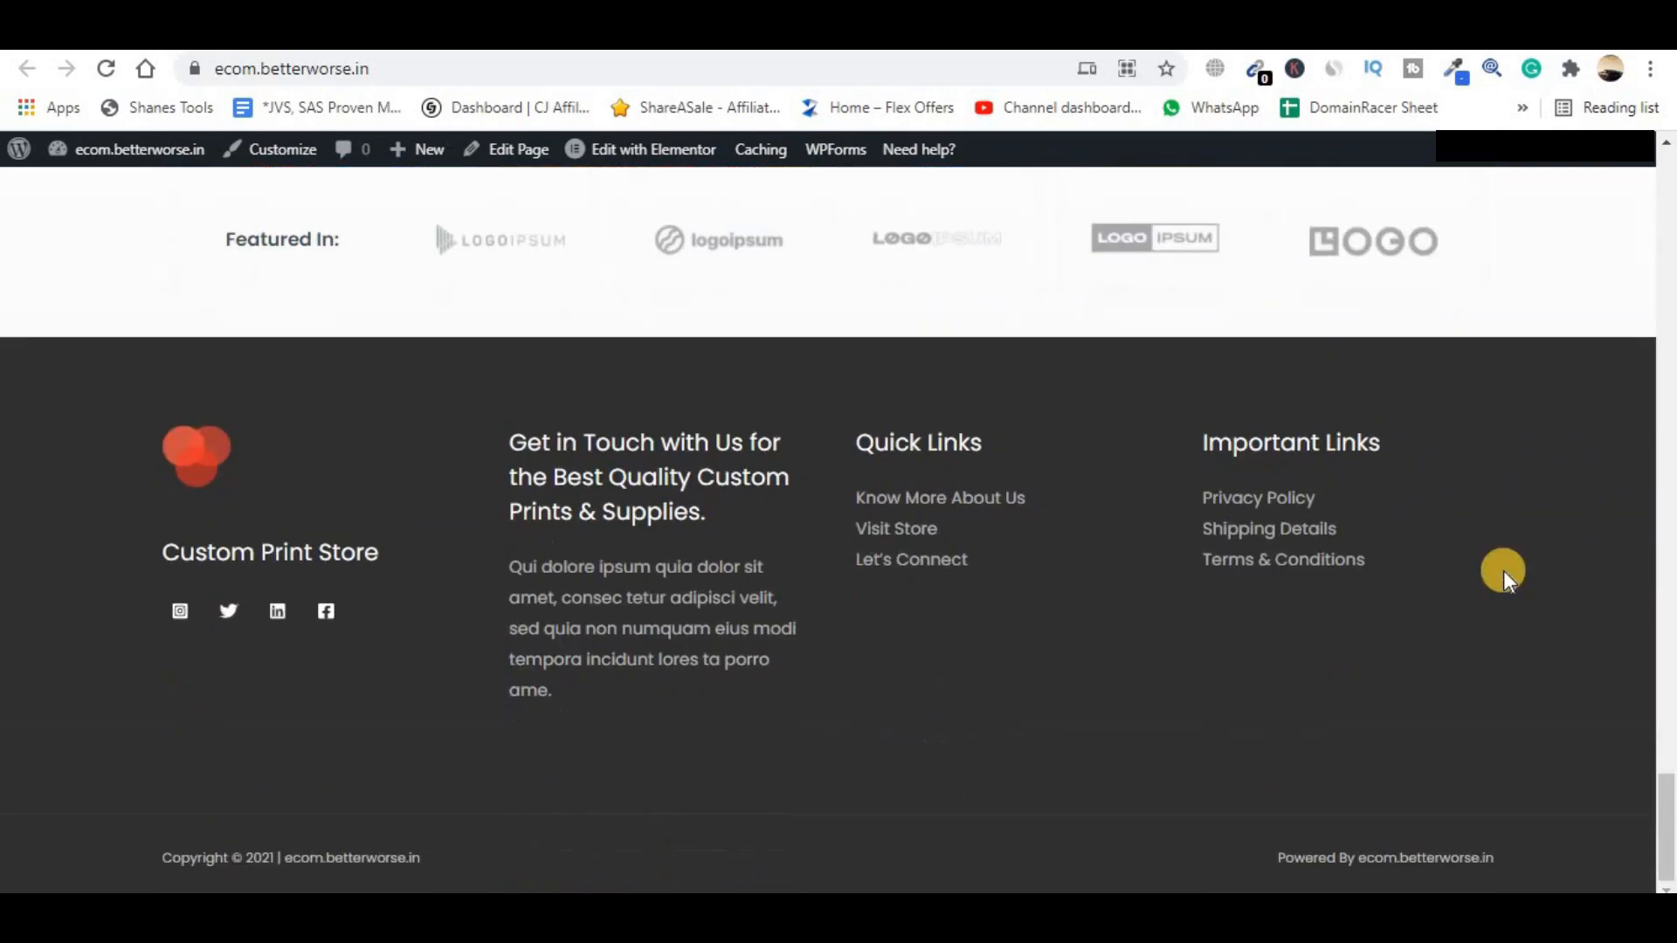
scroll(1508, 579, up, 14)
scroll(1508, 579, up, 10)
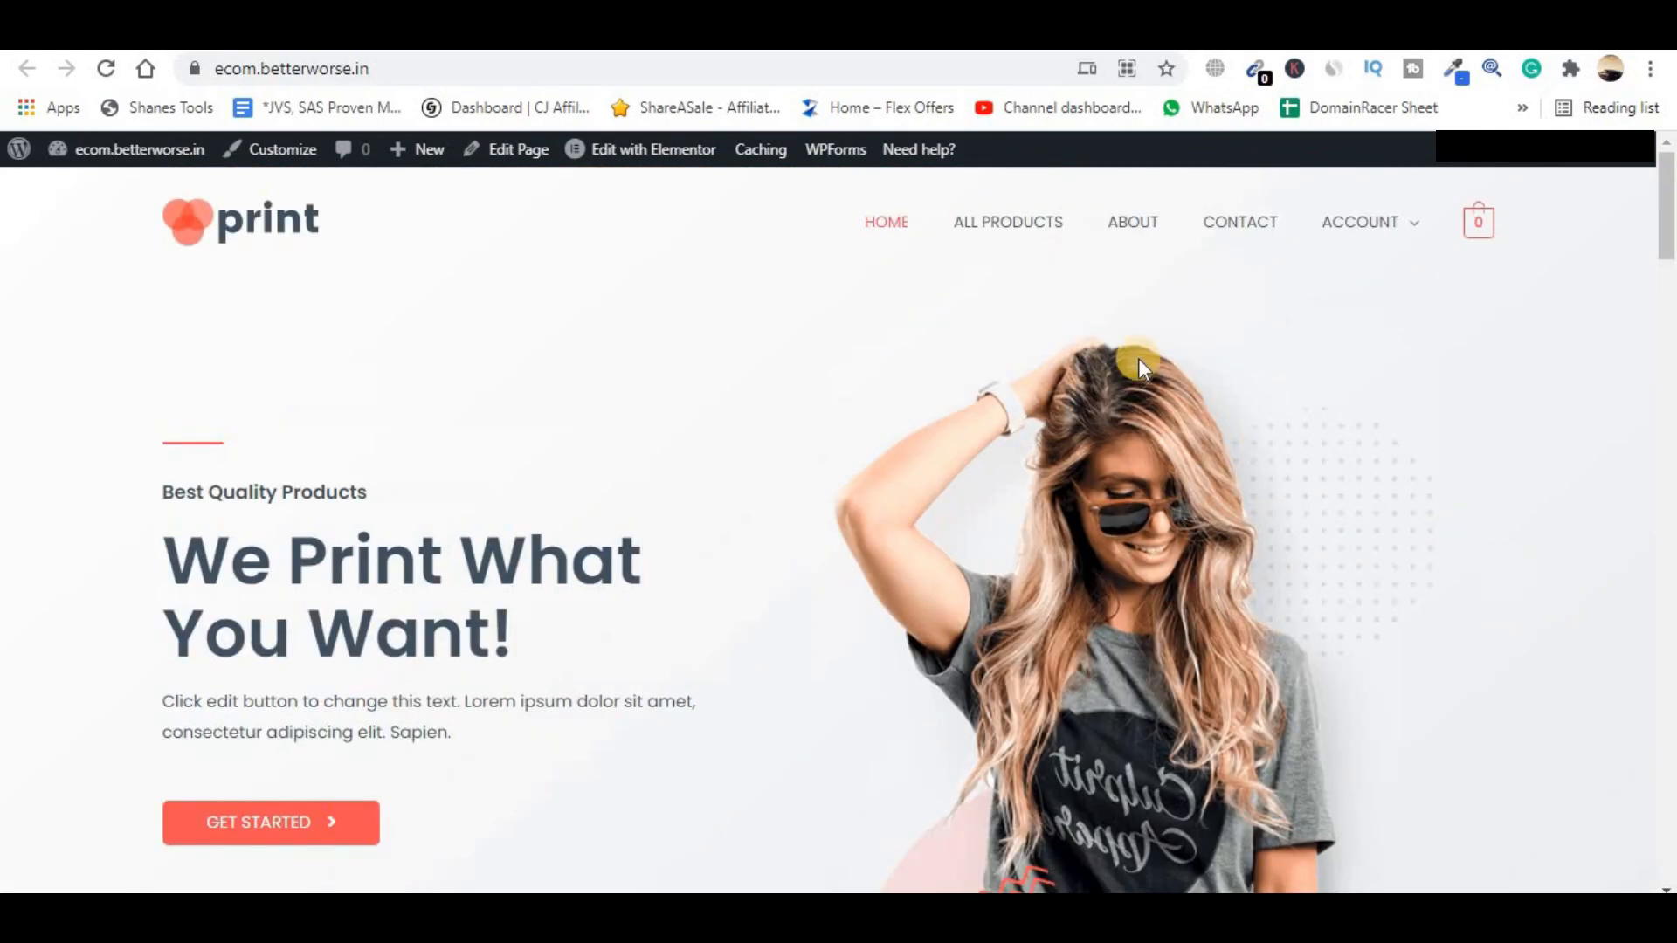
- Browse the store's All Products page and view the product page of the Father's Day Coffee Mug
click(1012, 234)
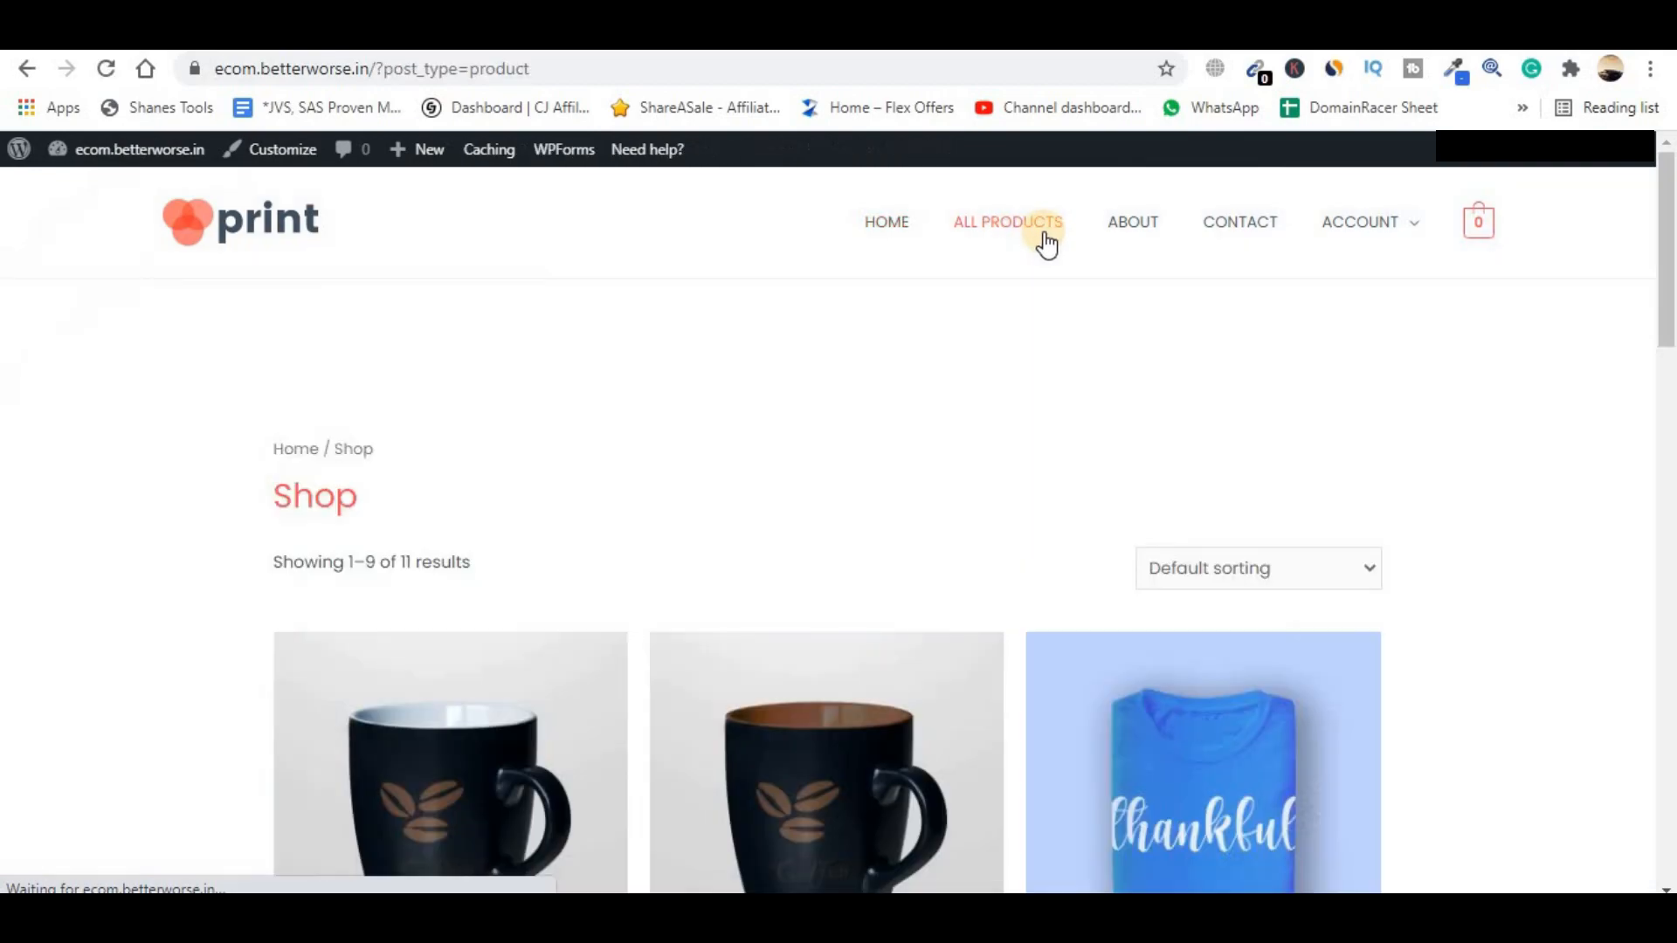
scroll(1474, 515, down, 10)
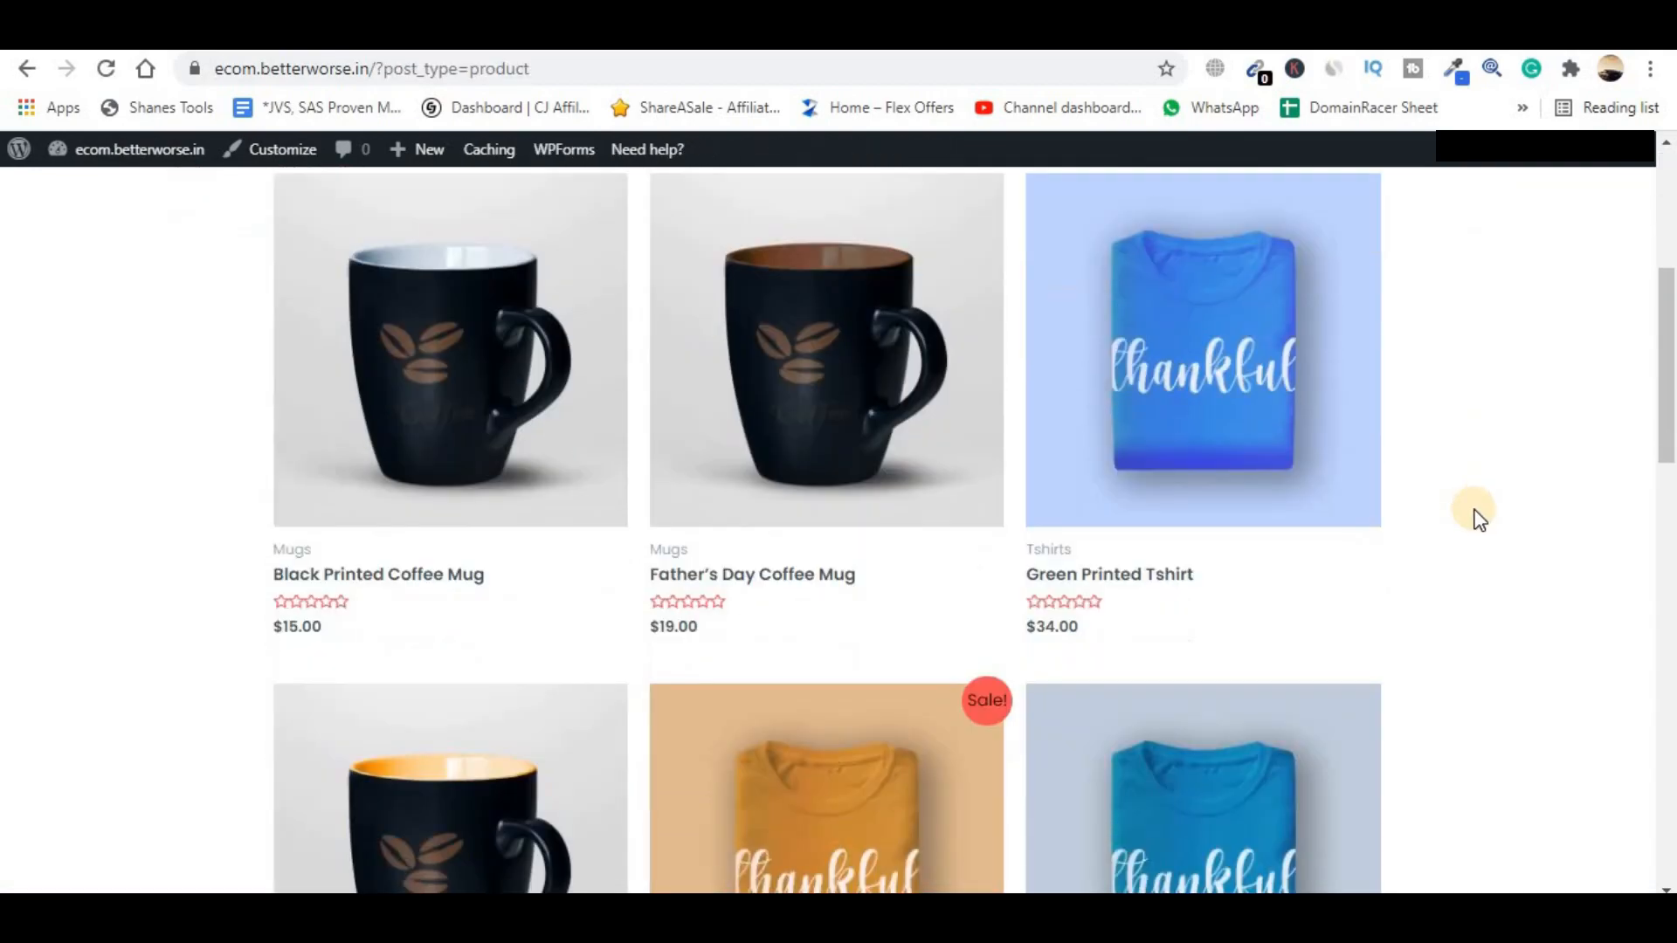
scroll(1475, 515, down, 6)
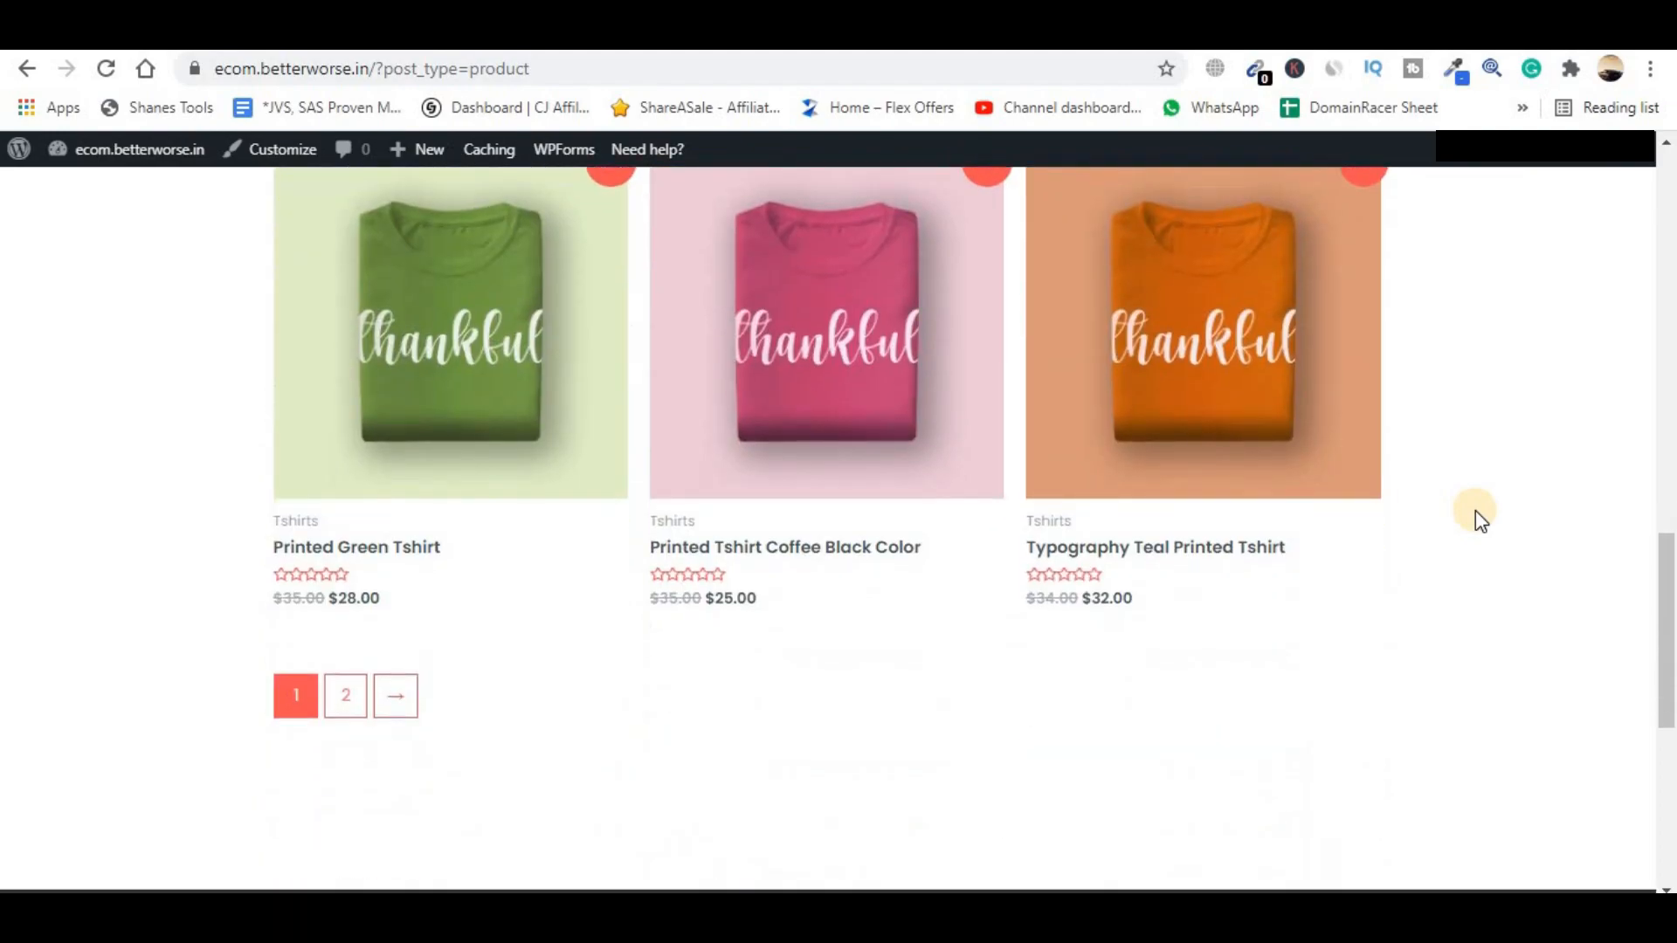
scroll(1475, 515, up, 7)
scroll(1476, 515, up, 8)
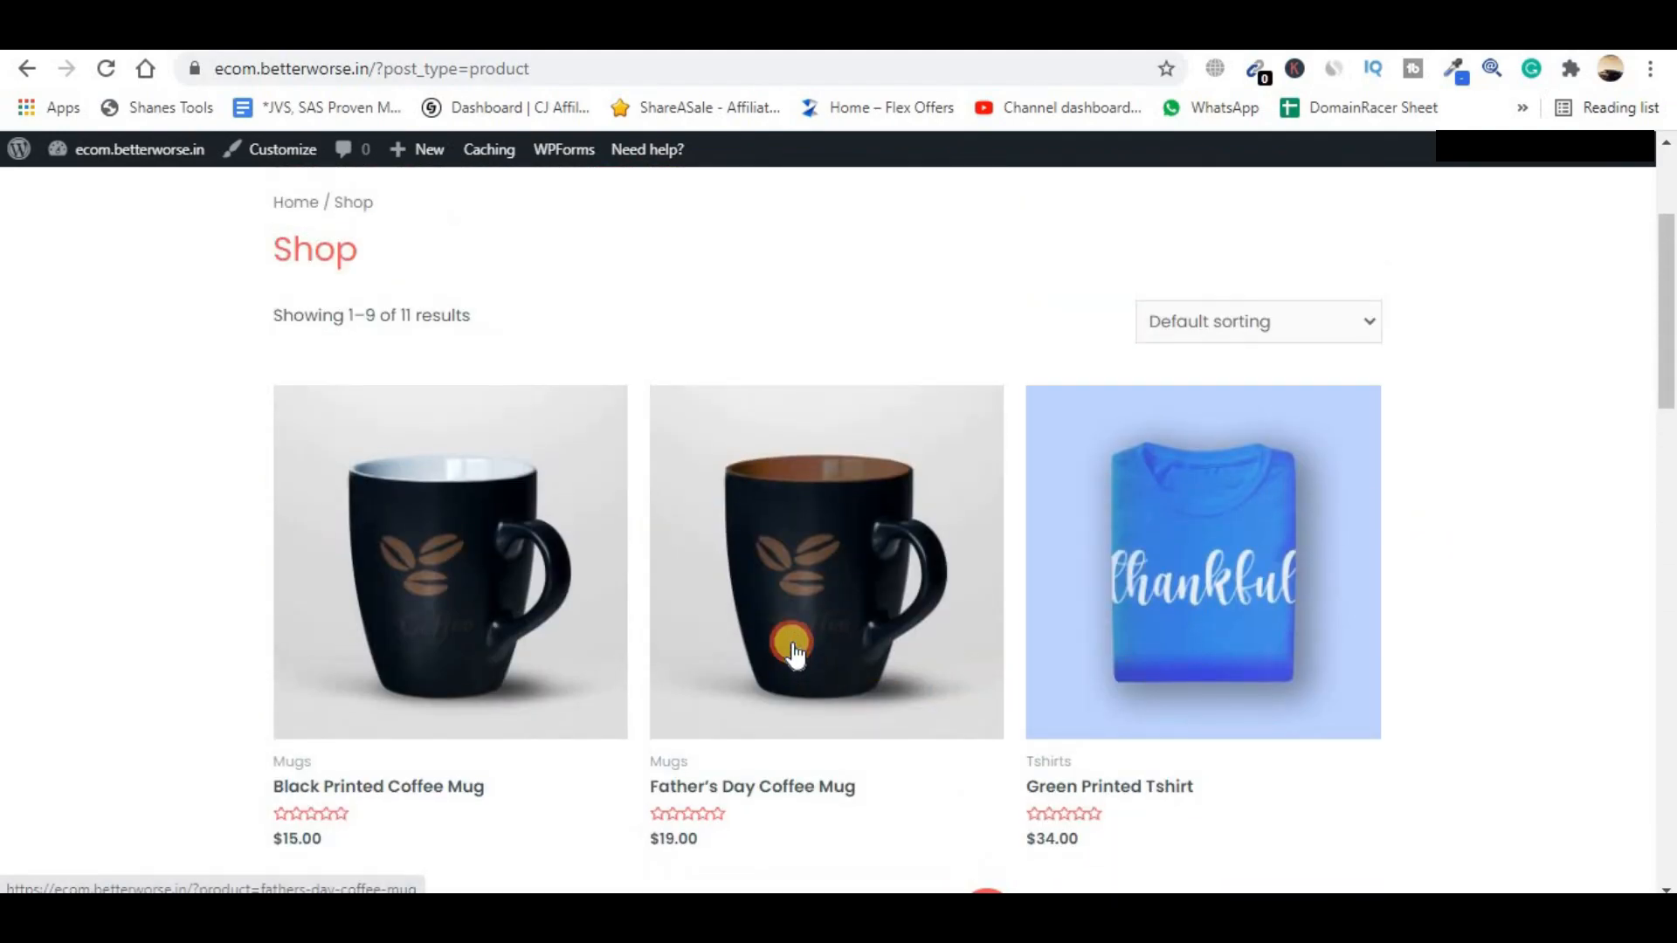
click(793, 653)
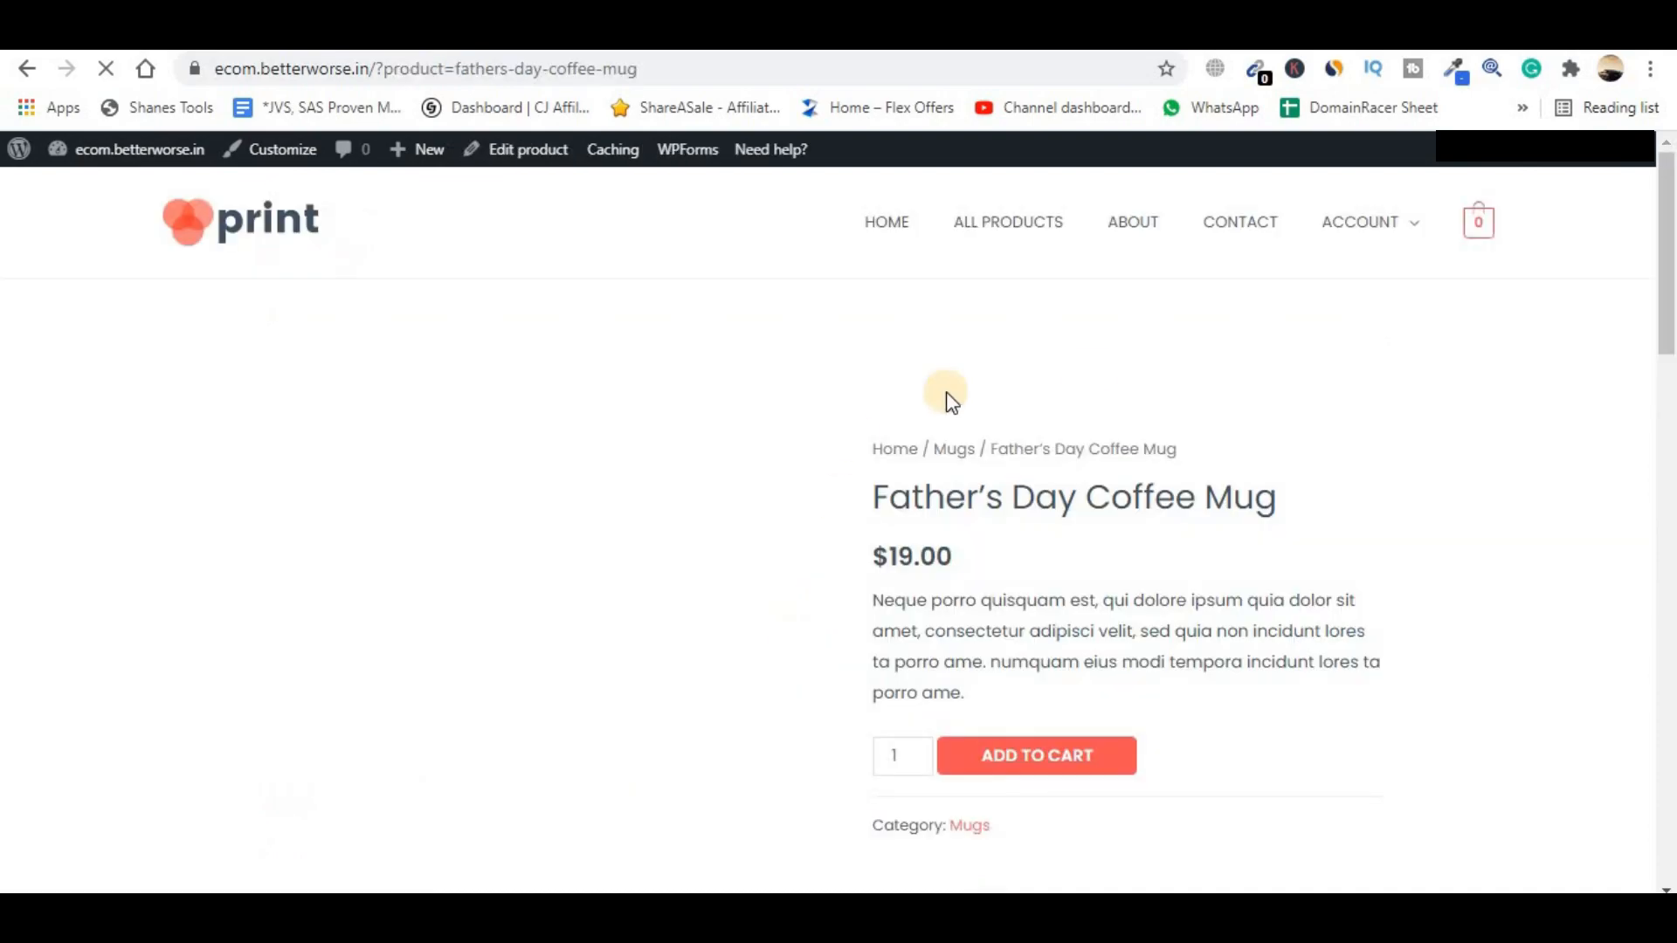
scroll(1298, 747, down, 3)
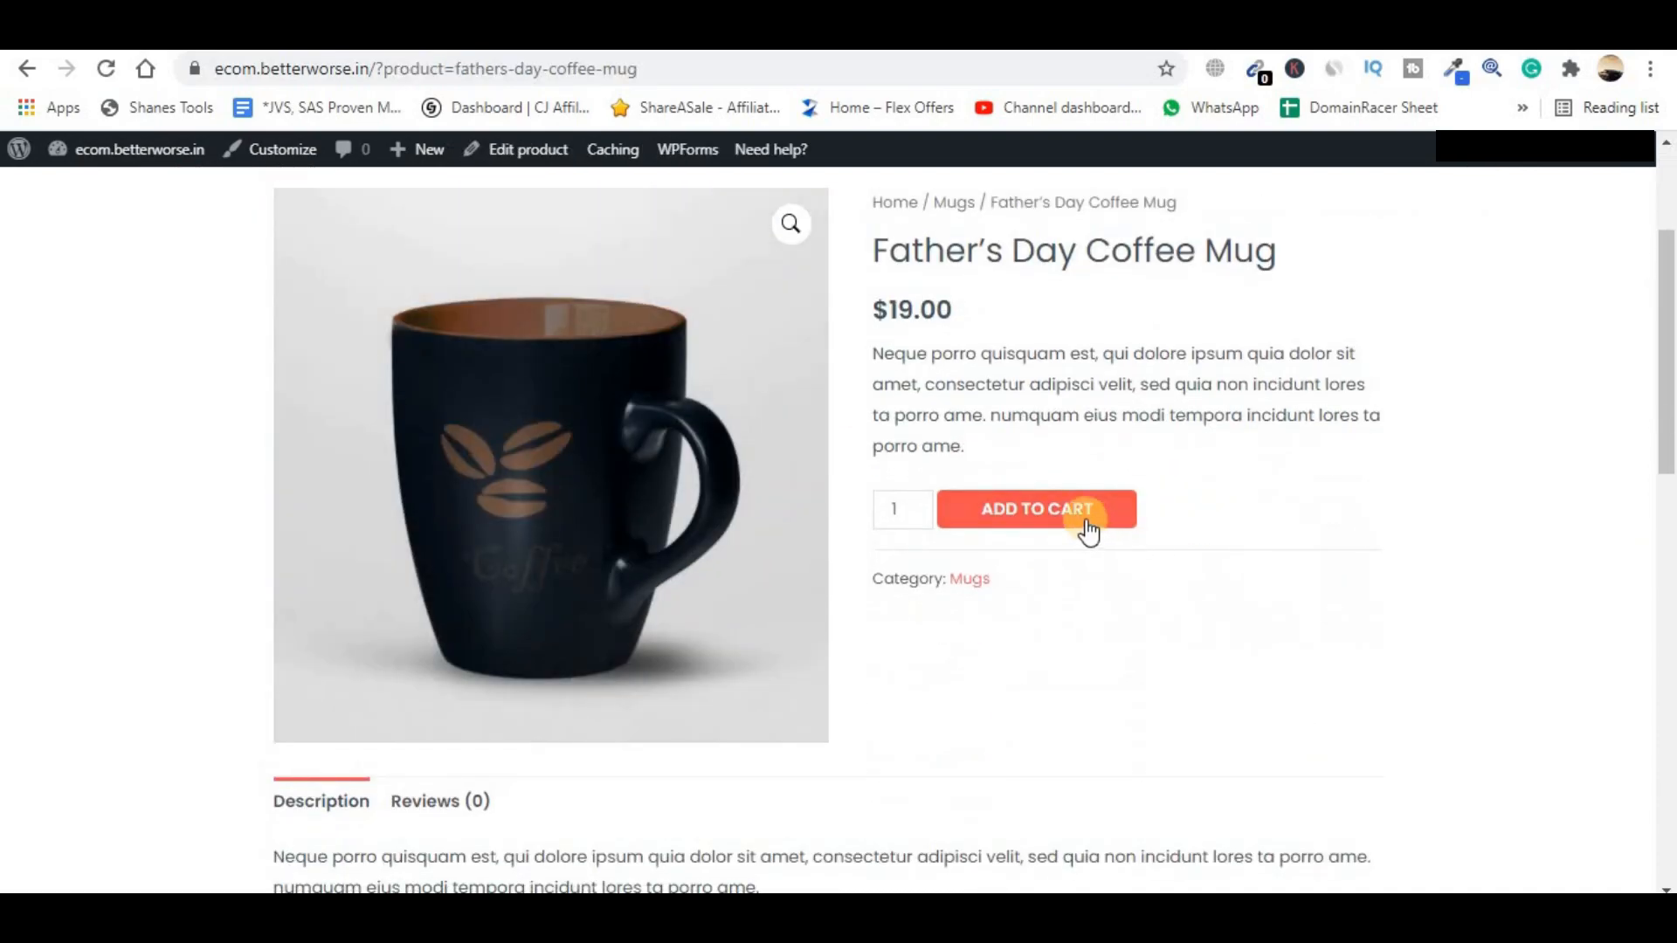
- Add one Father's Day Coffee Mug to the cart, and proceed to checkout to review the billing form and order summary
click(1081, 517)
click(1307, 496)
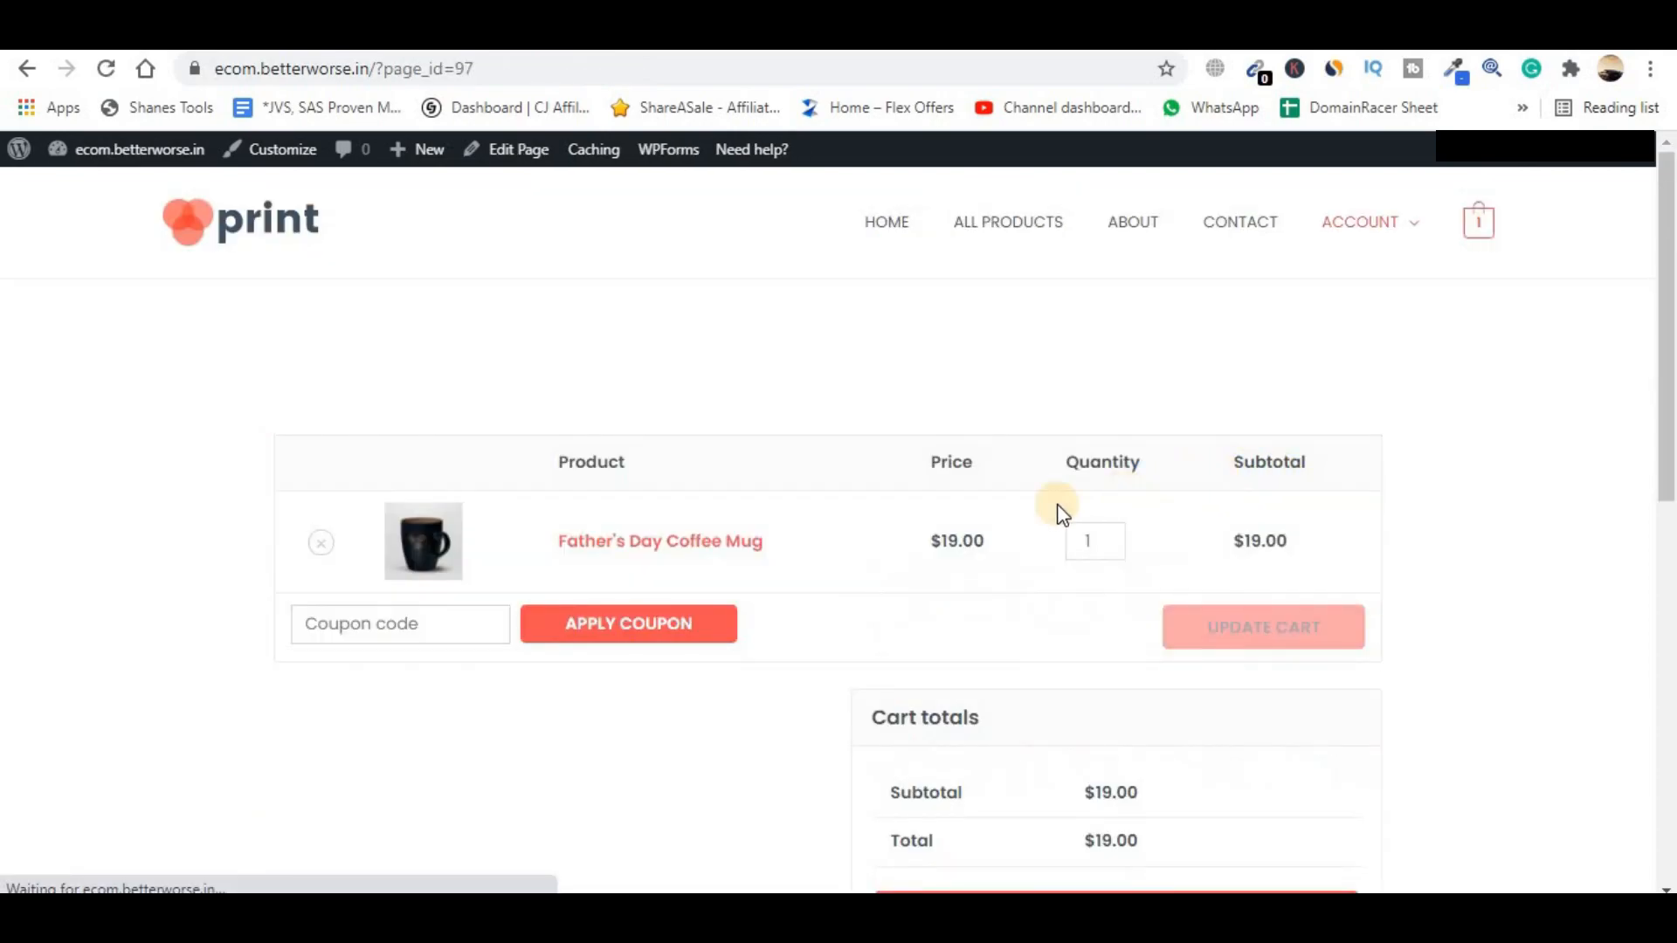
click(1274, 805)
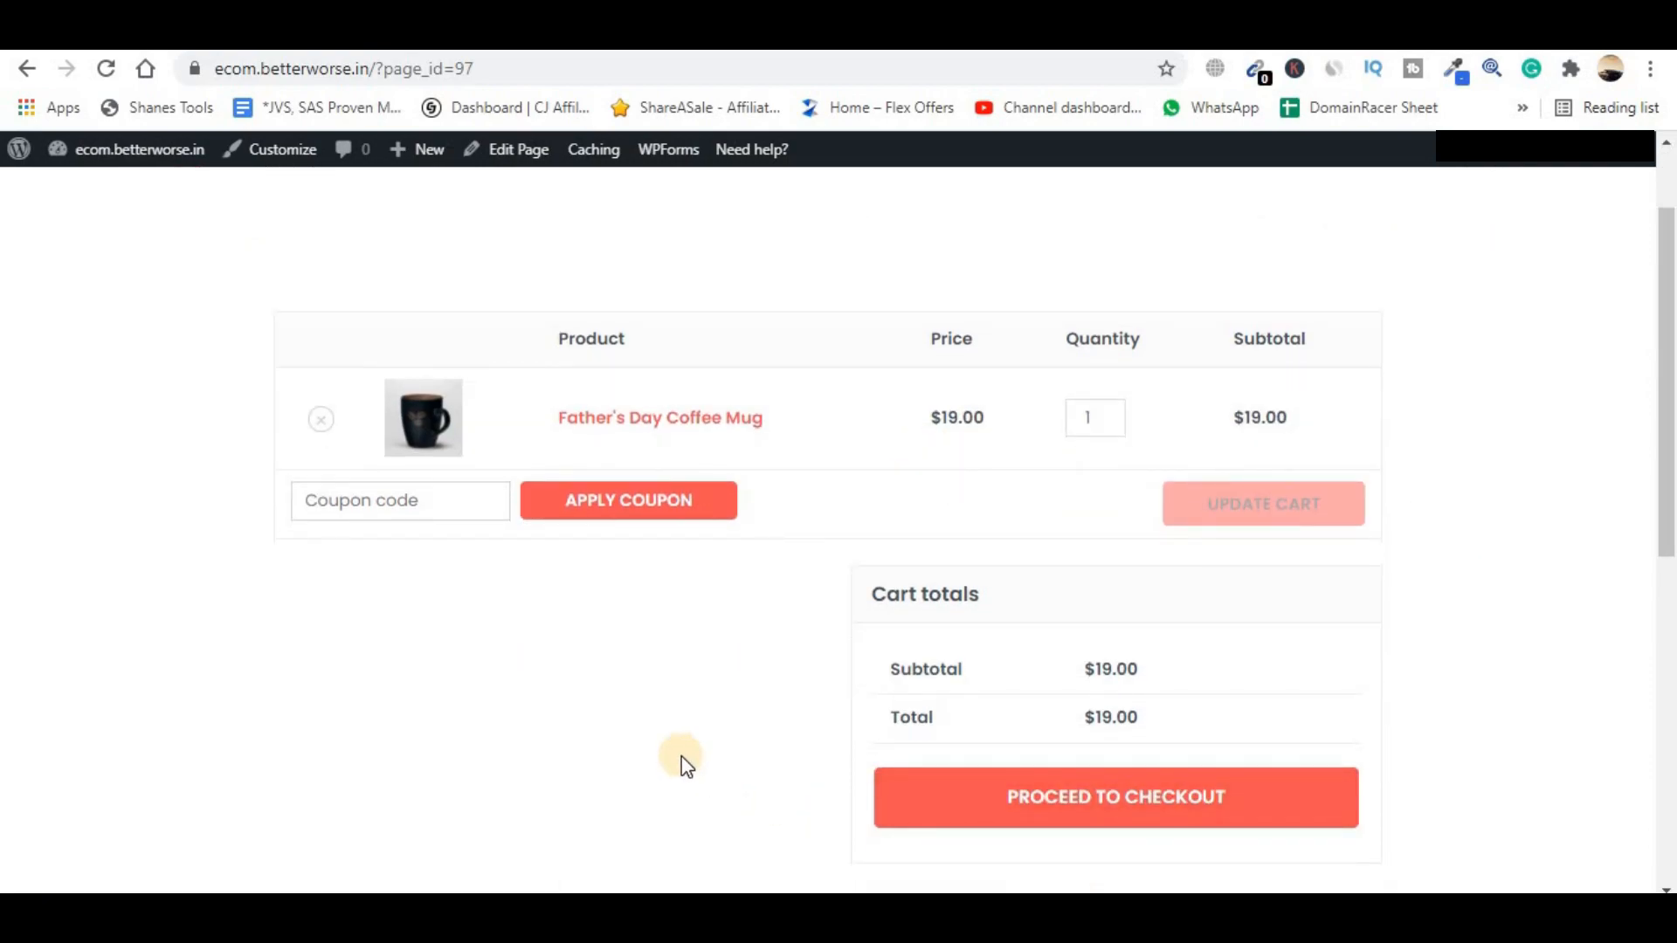
click(1152, 802)
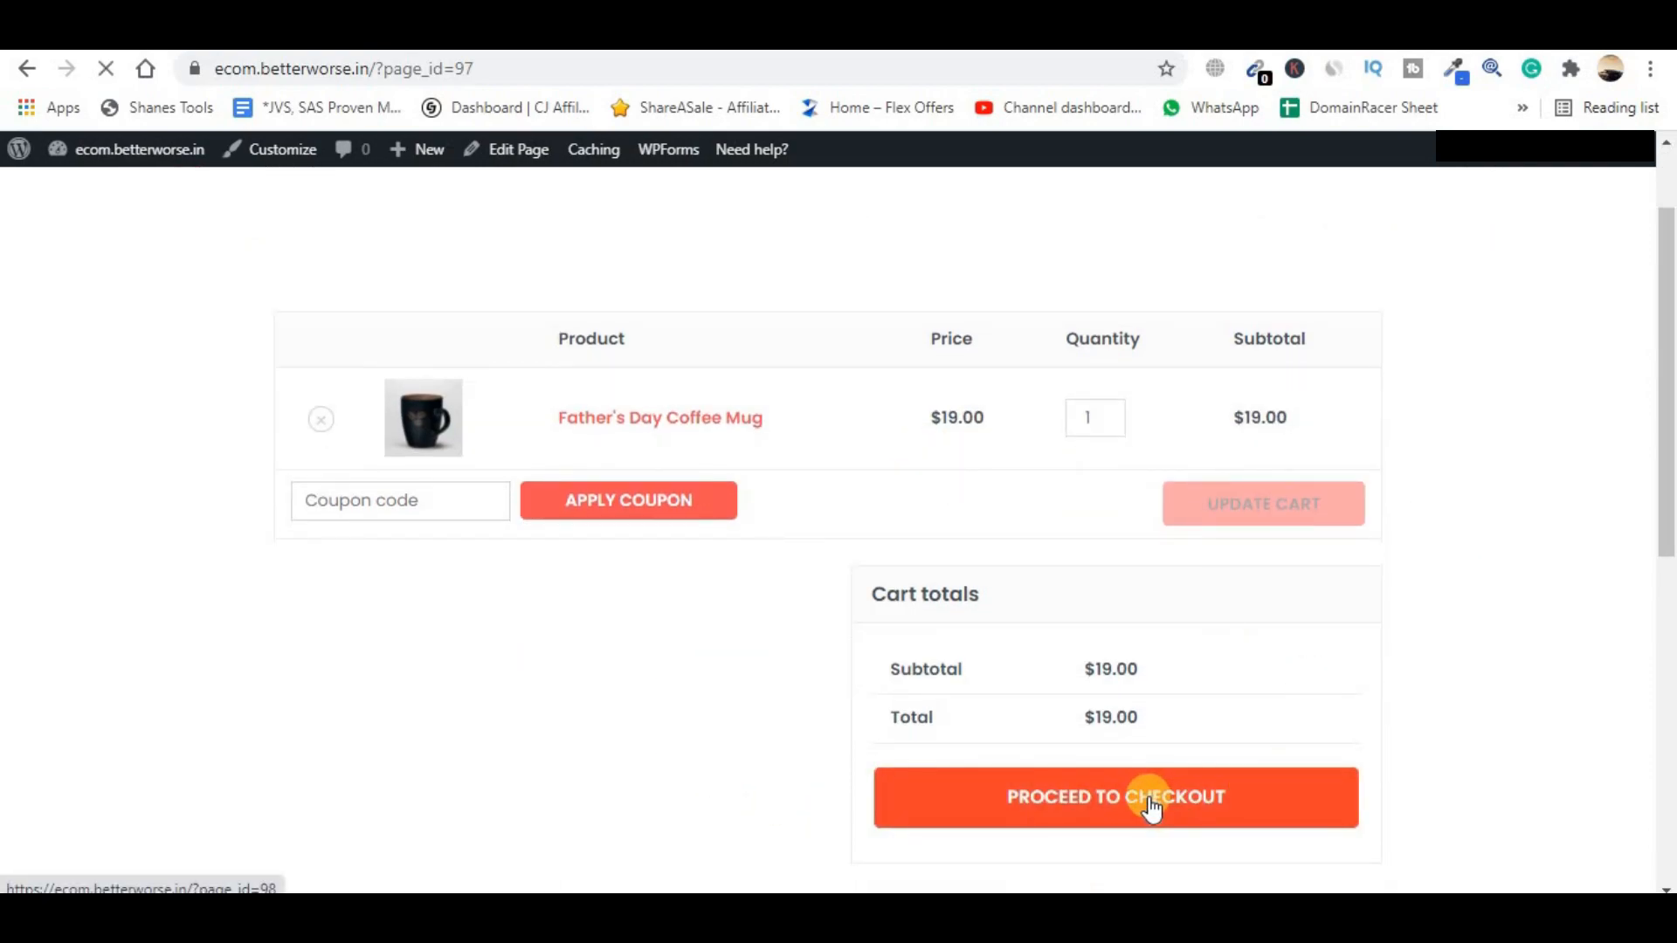
scroll(1158, 798, down, 5)
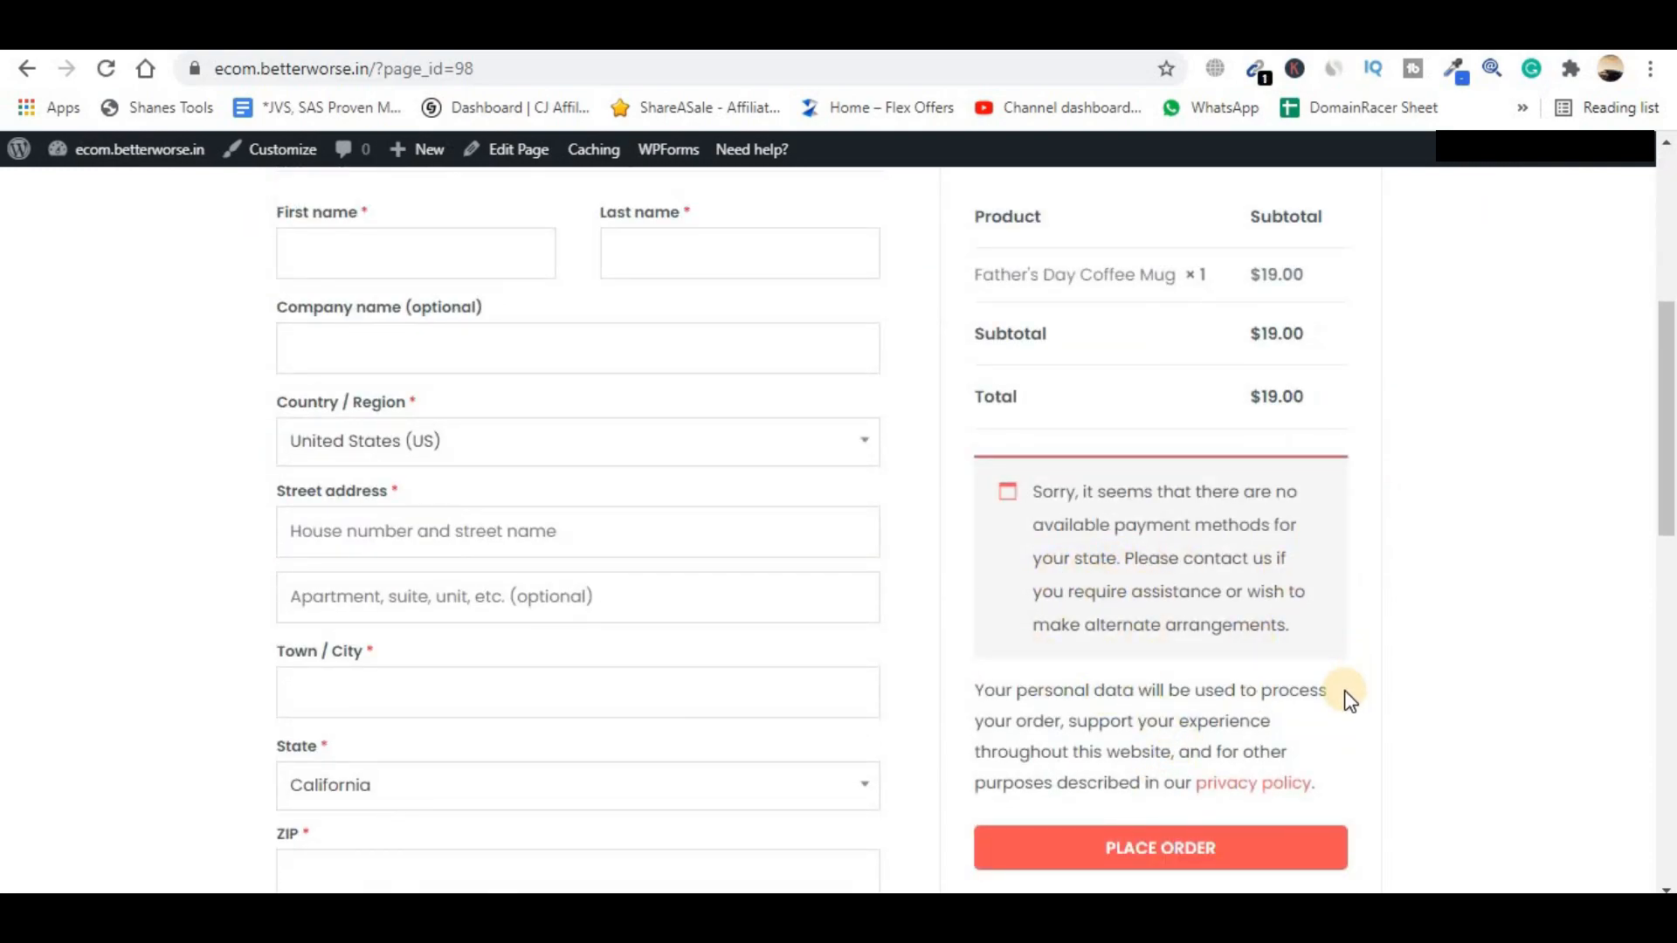
scroll(379, 594, up, 1)
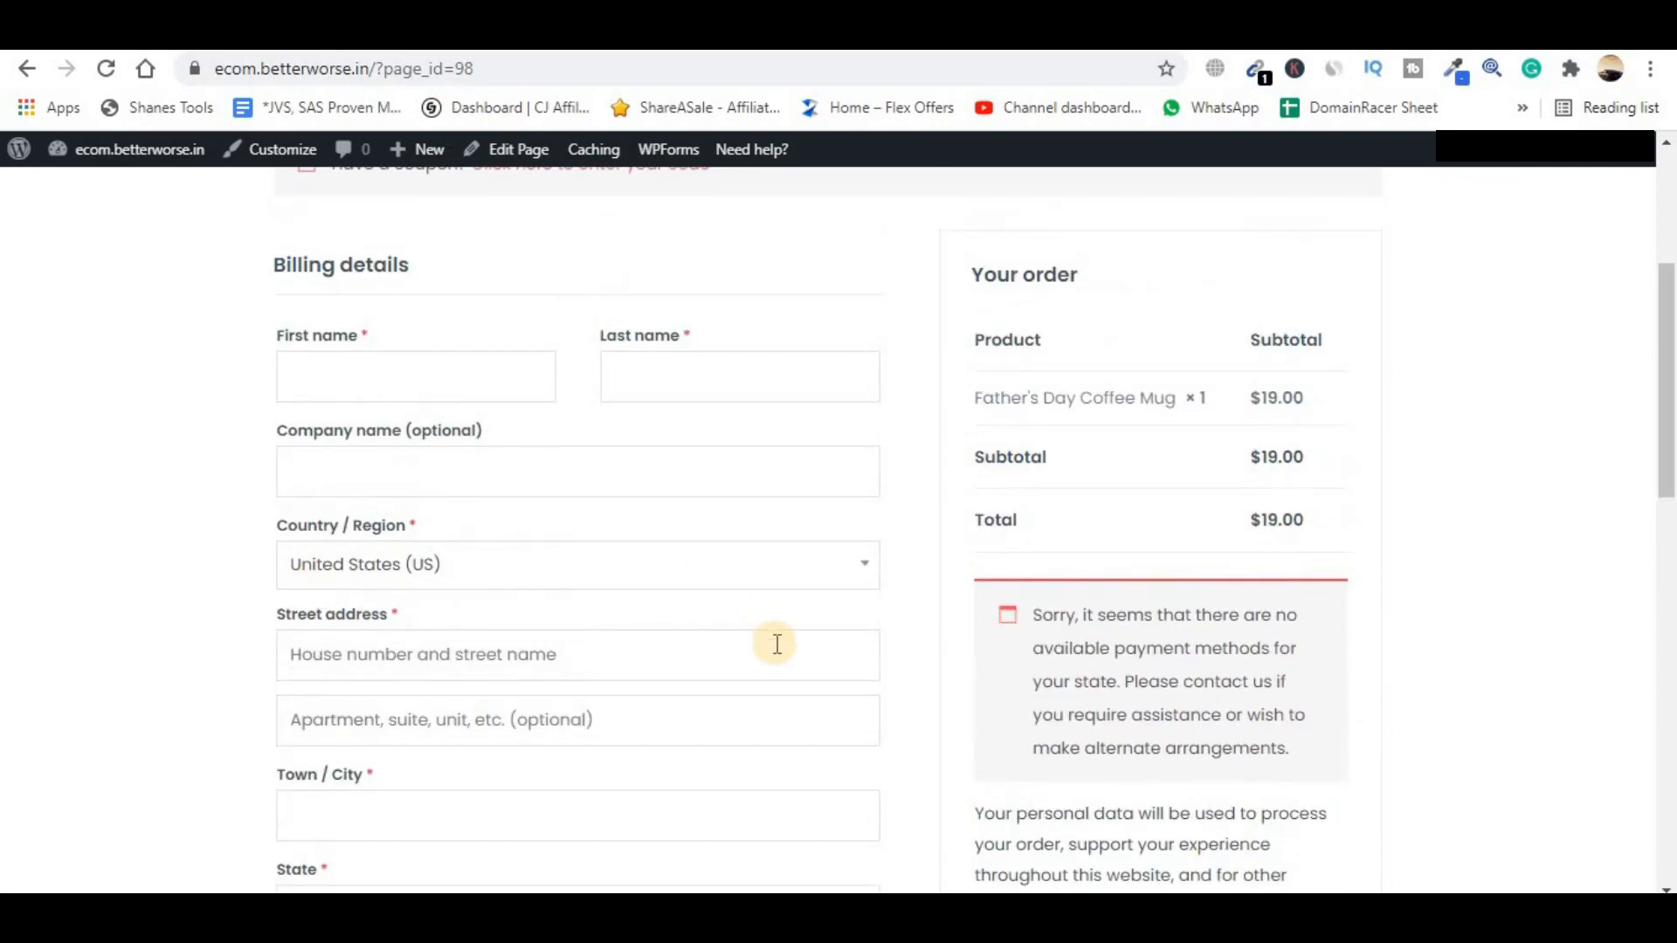
scroll(684, 750, down, 2)
scroll(1161, 763, up, 5)
scroll(1160, 759, up, 2)
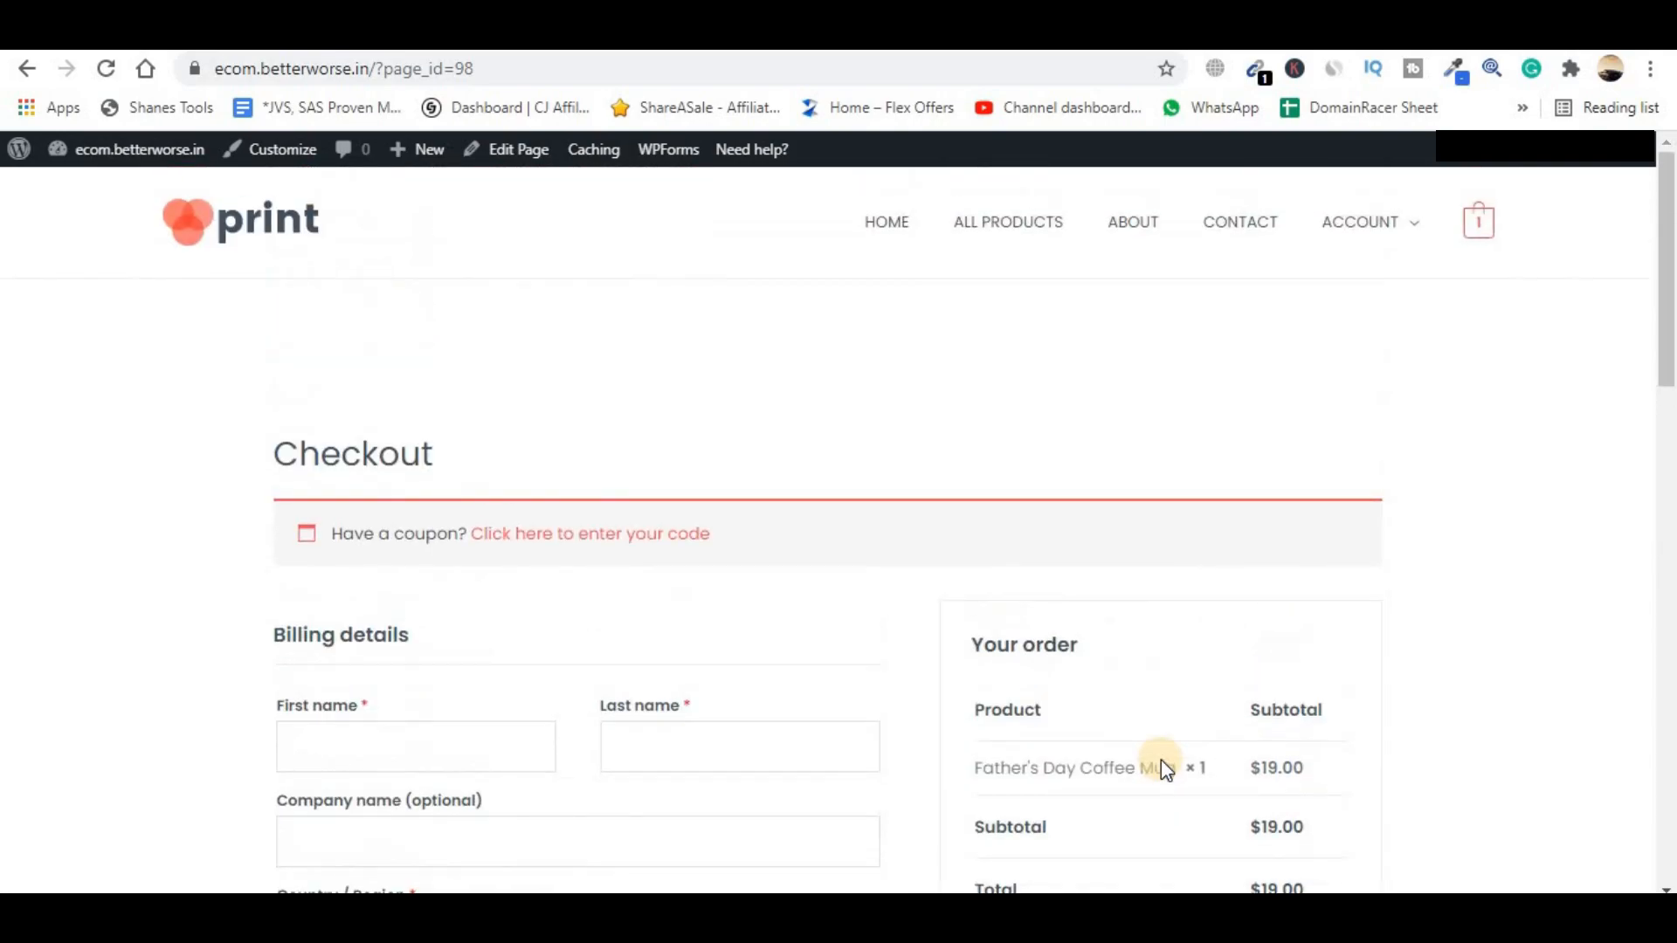
- Leave the checkout for the store's front end and look through the products on the Shop page
click(245, 218)
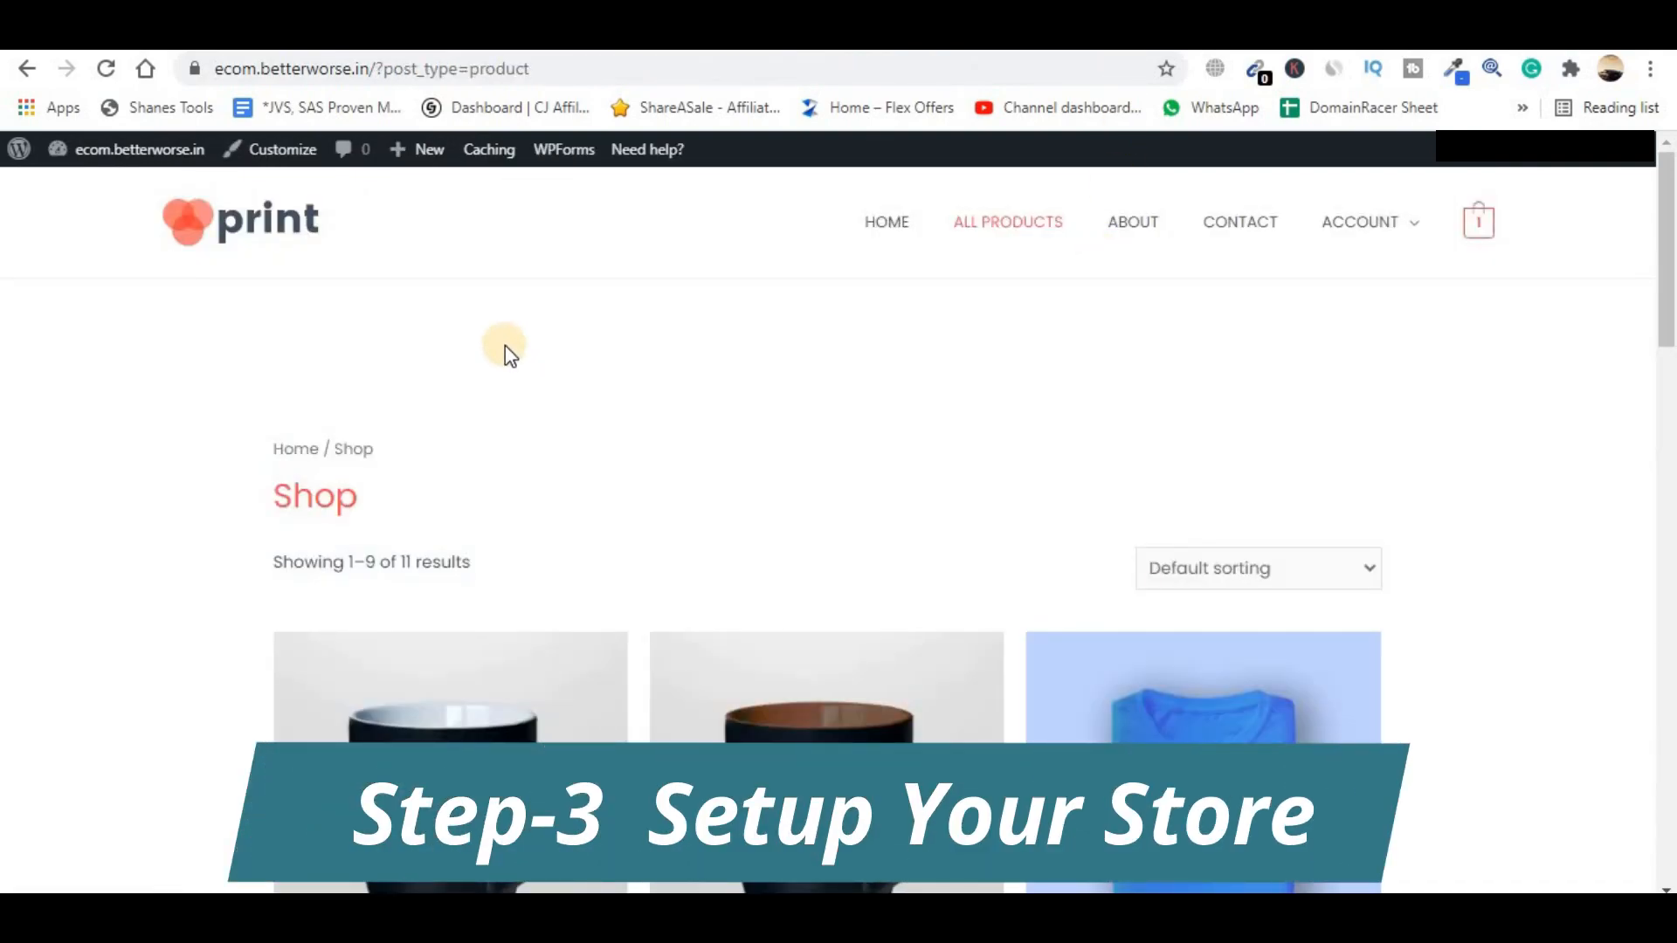
scroll(1472, 516, down, 1)
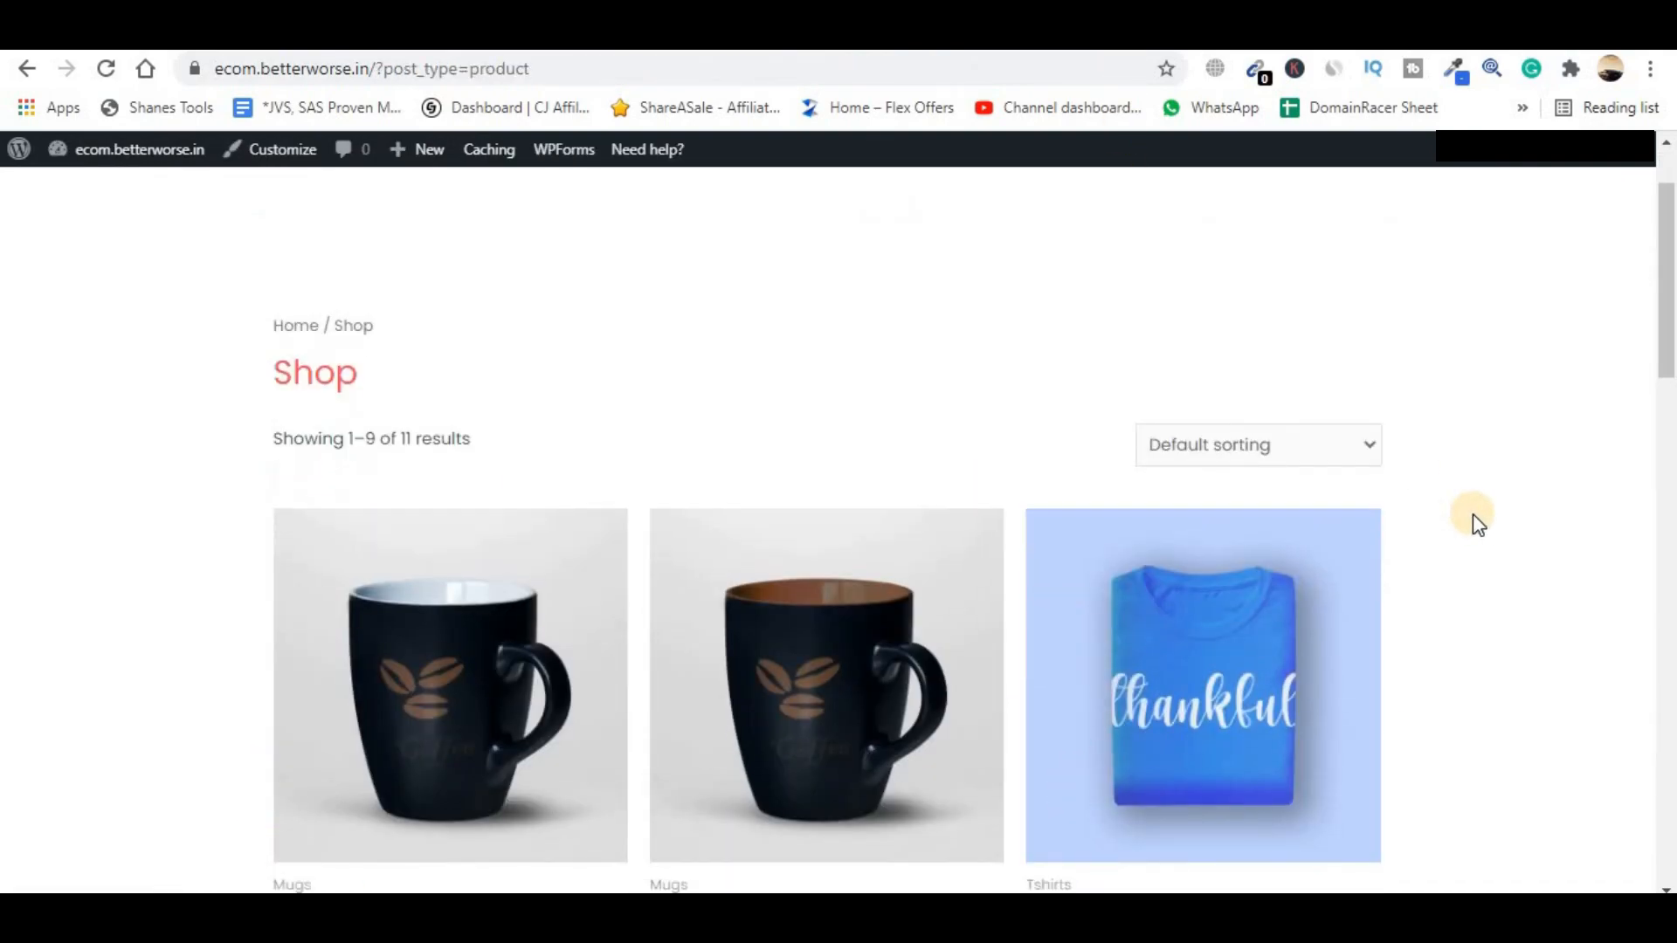
scroll(1479, 524, down, 3)
scroll(661, 560, down, 4)
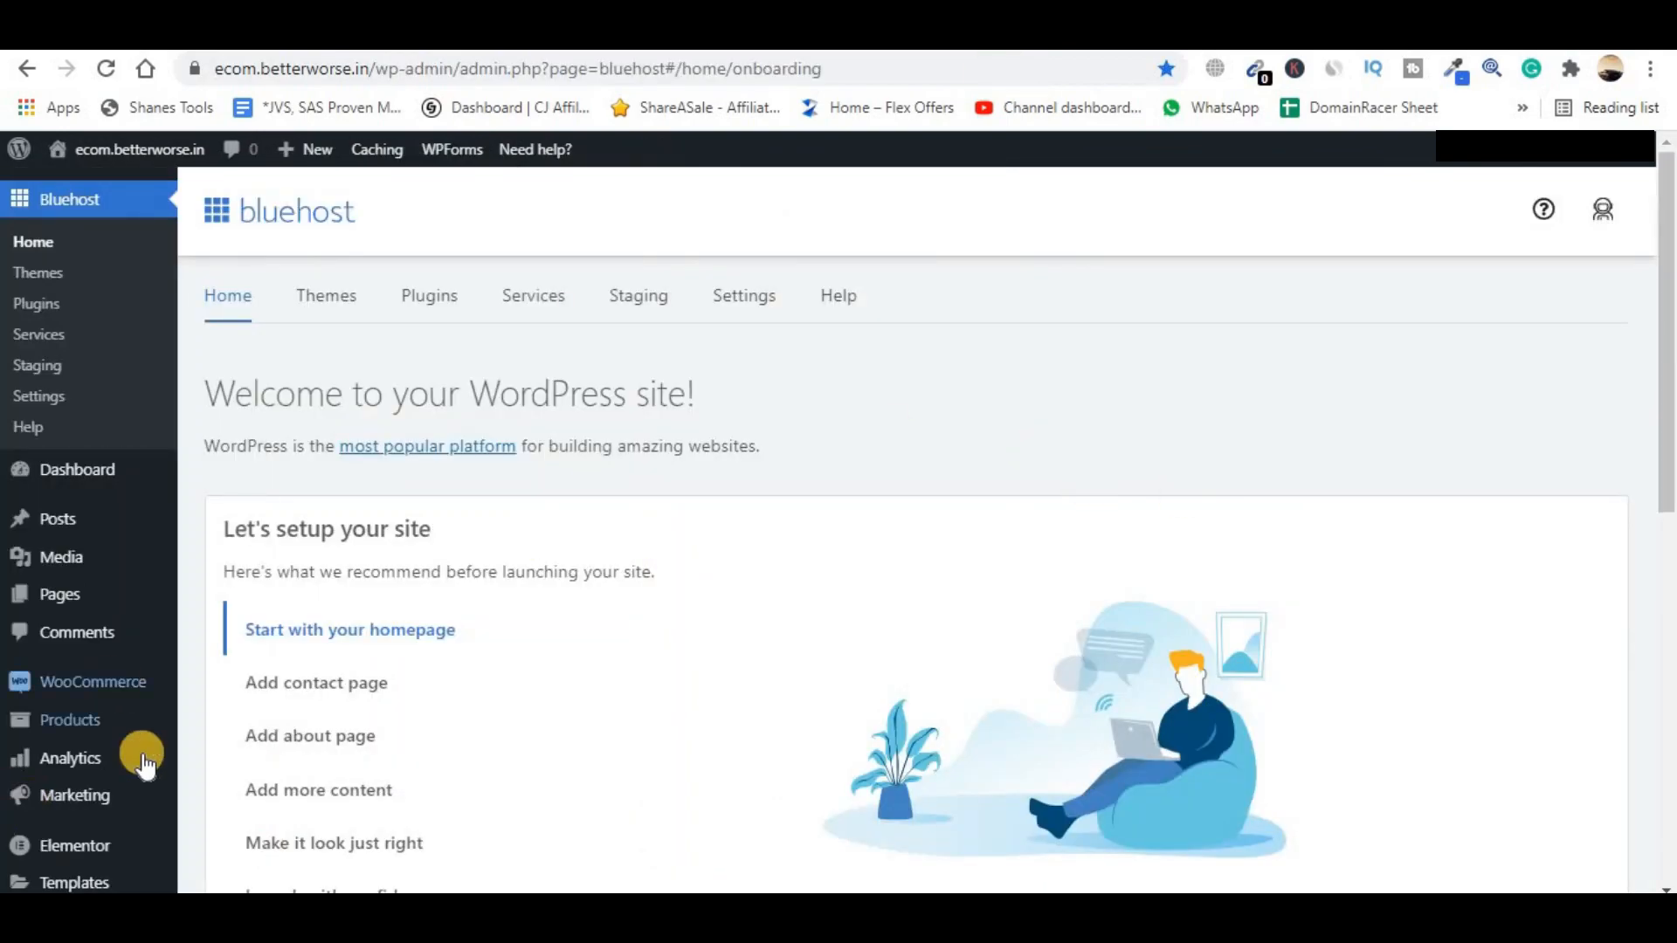
- Open the list of all products in the WordPress dashboard and look through the imported demo items
click(77, 723)
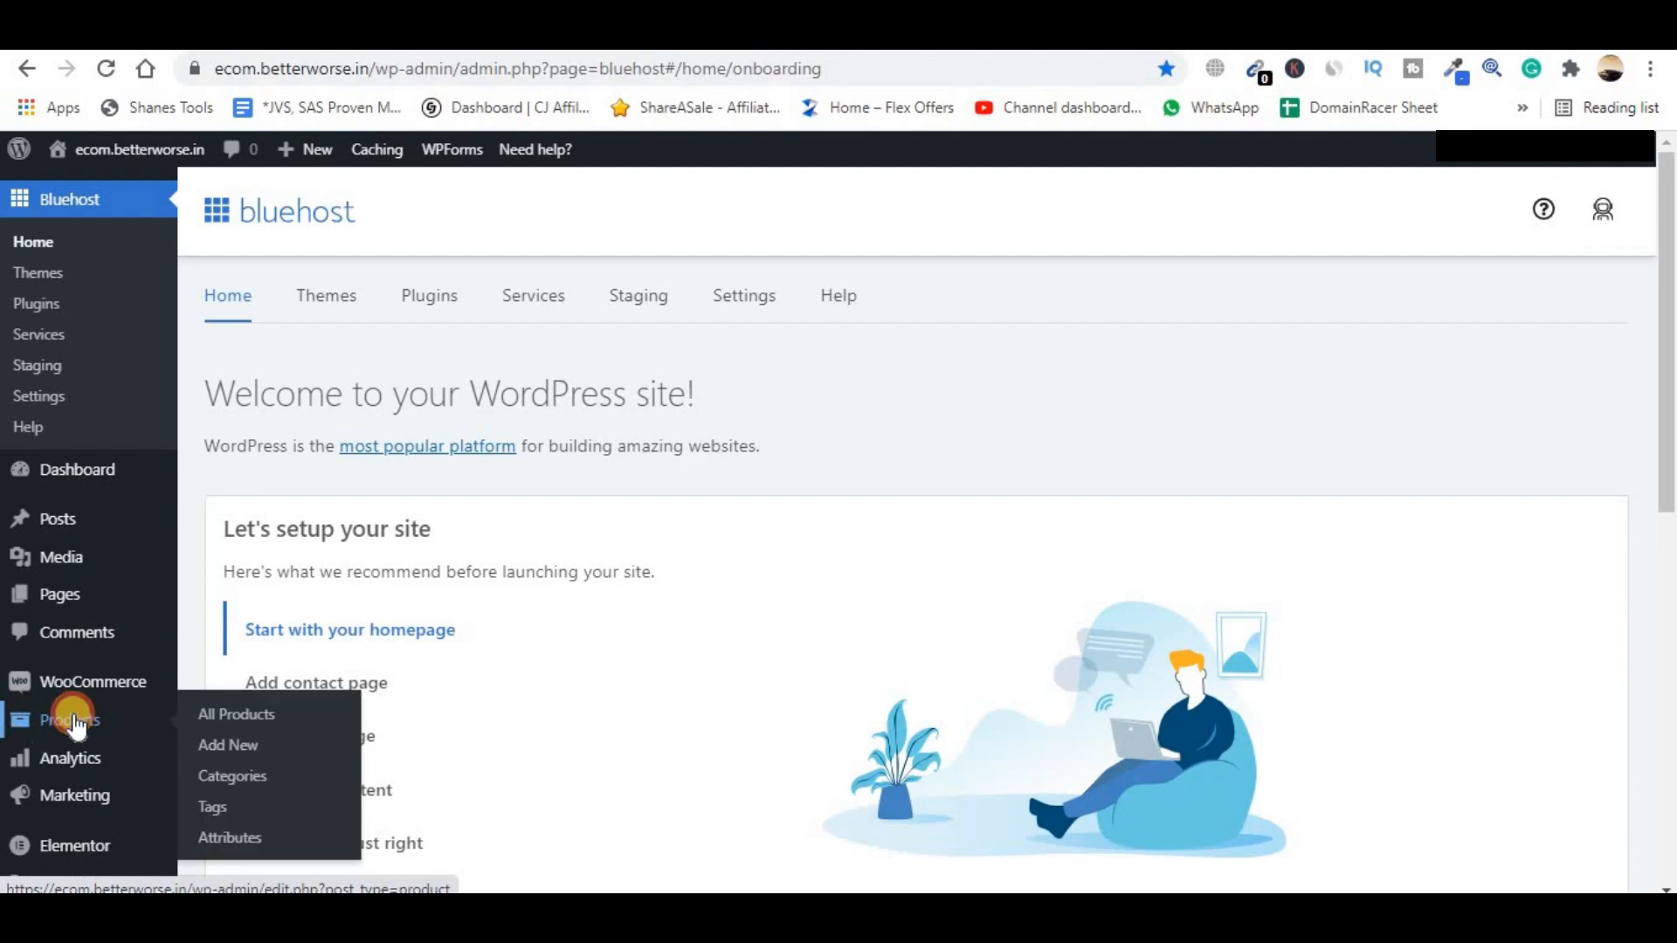
click(247, 721)
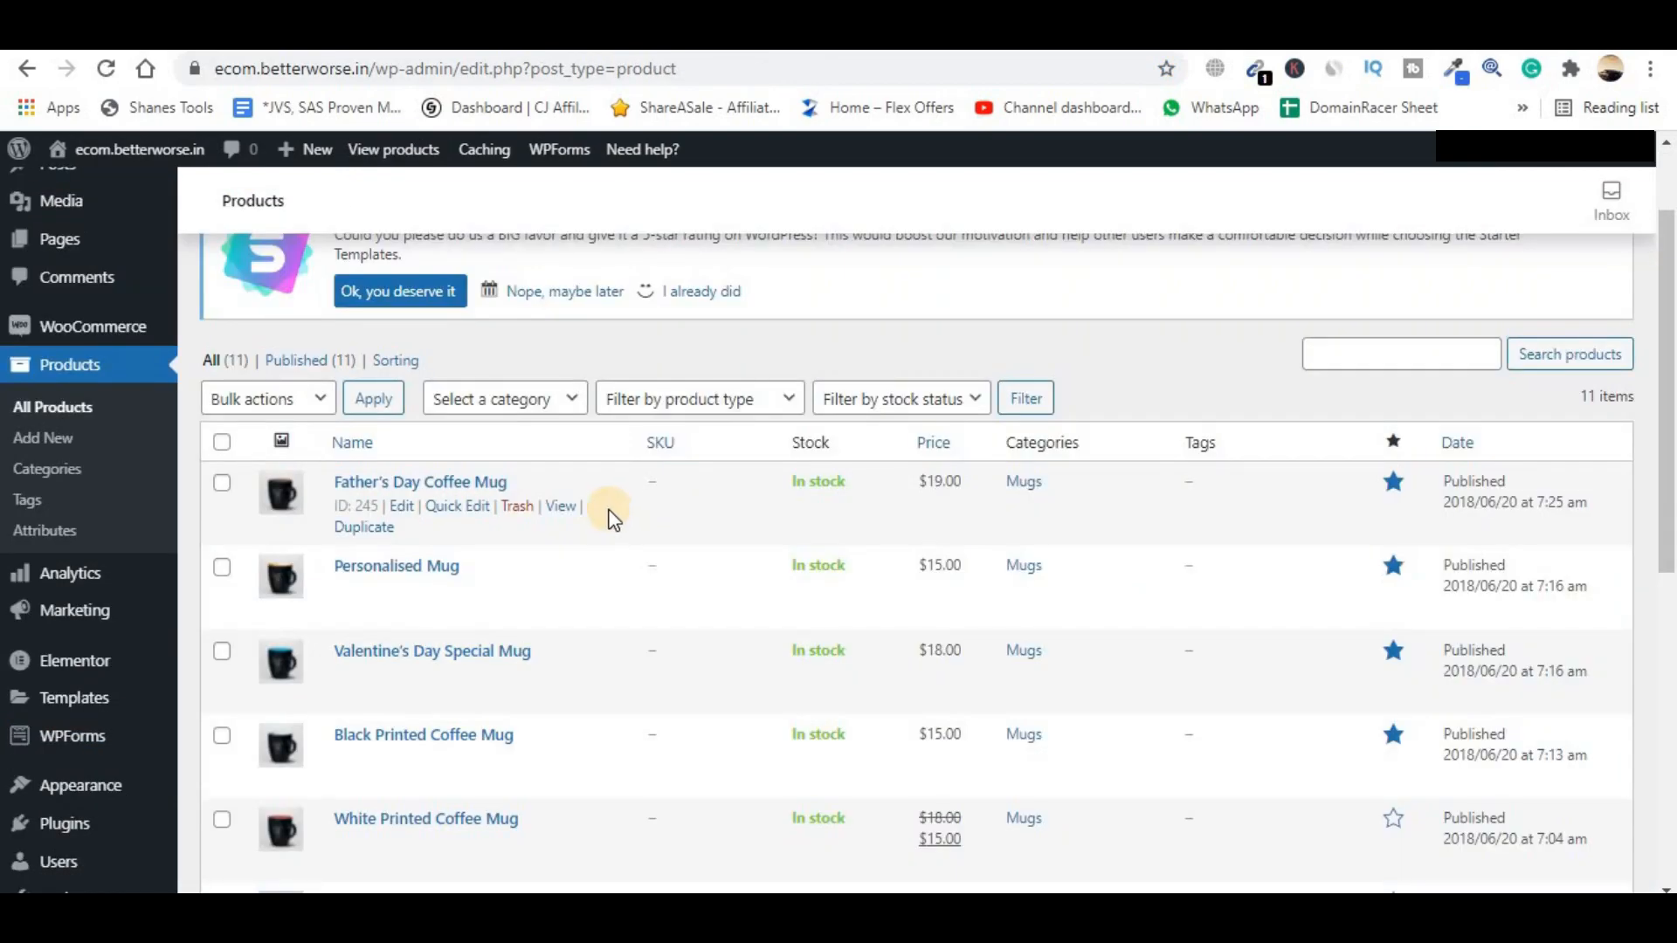
scroll(614, 519, down, 7)
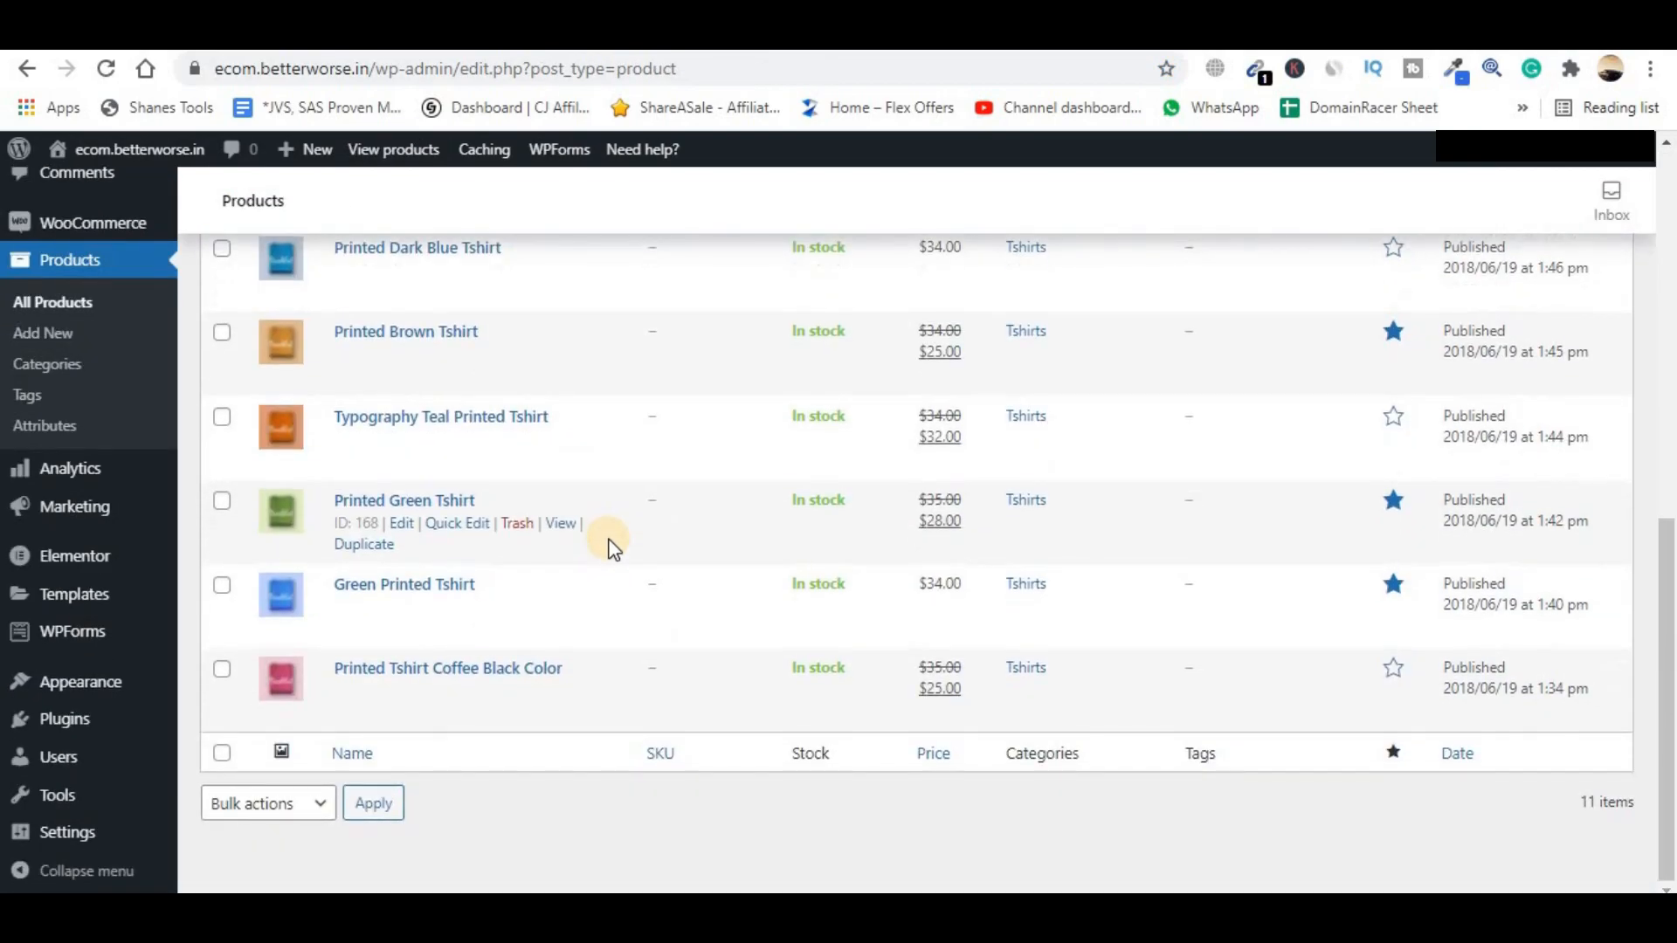
- Select all the demo products in the WooCommerce product list and move them to the trash with a bulk action
scroll(614, 549, up, 7)
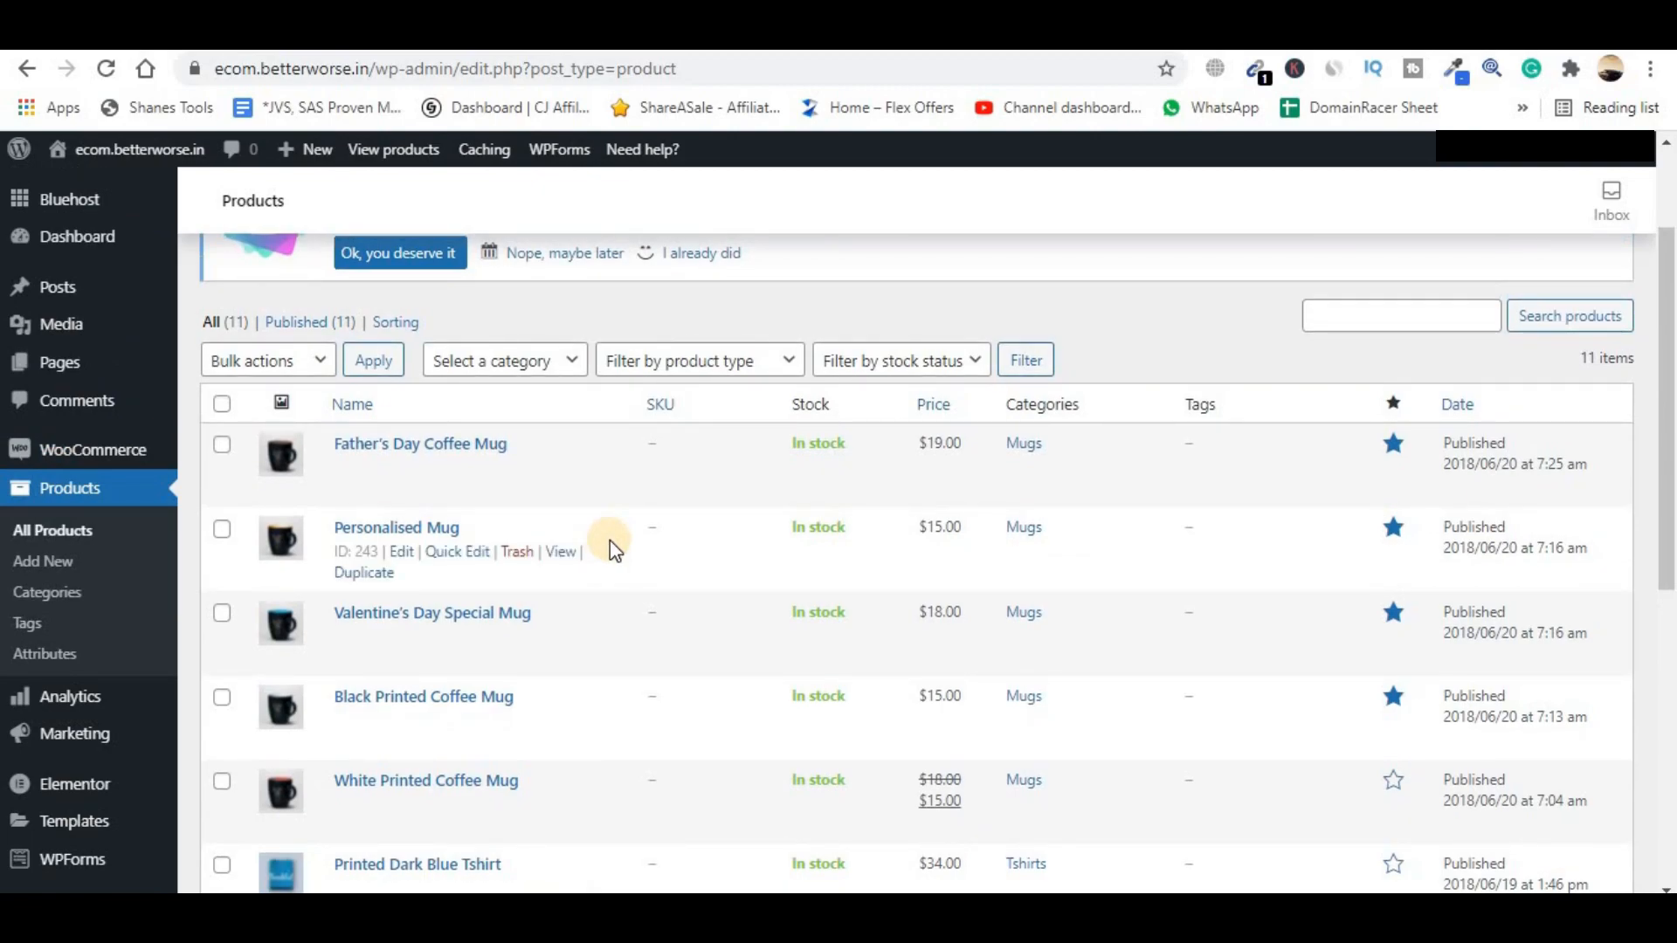
click(221, 404)
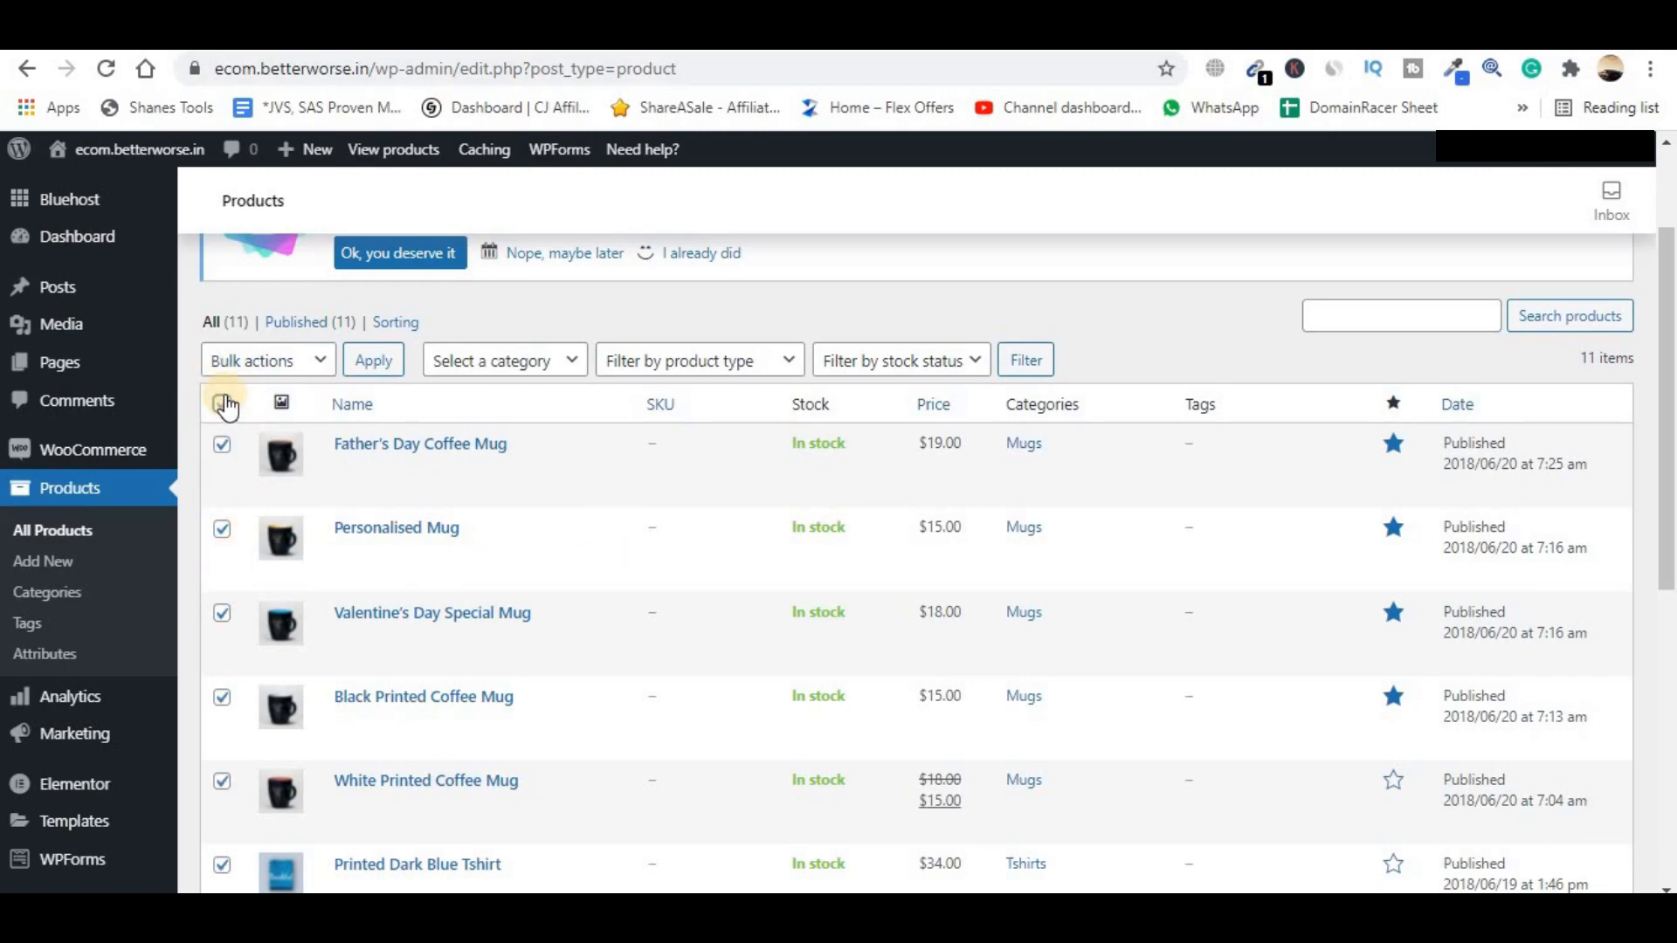
click(266, 360)
click(258, 435)
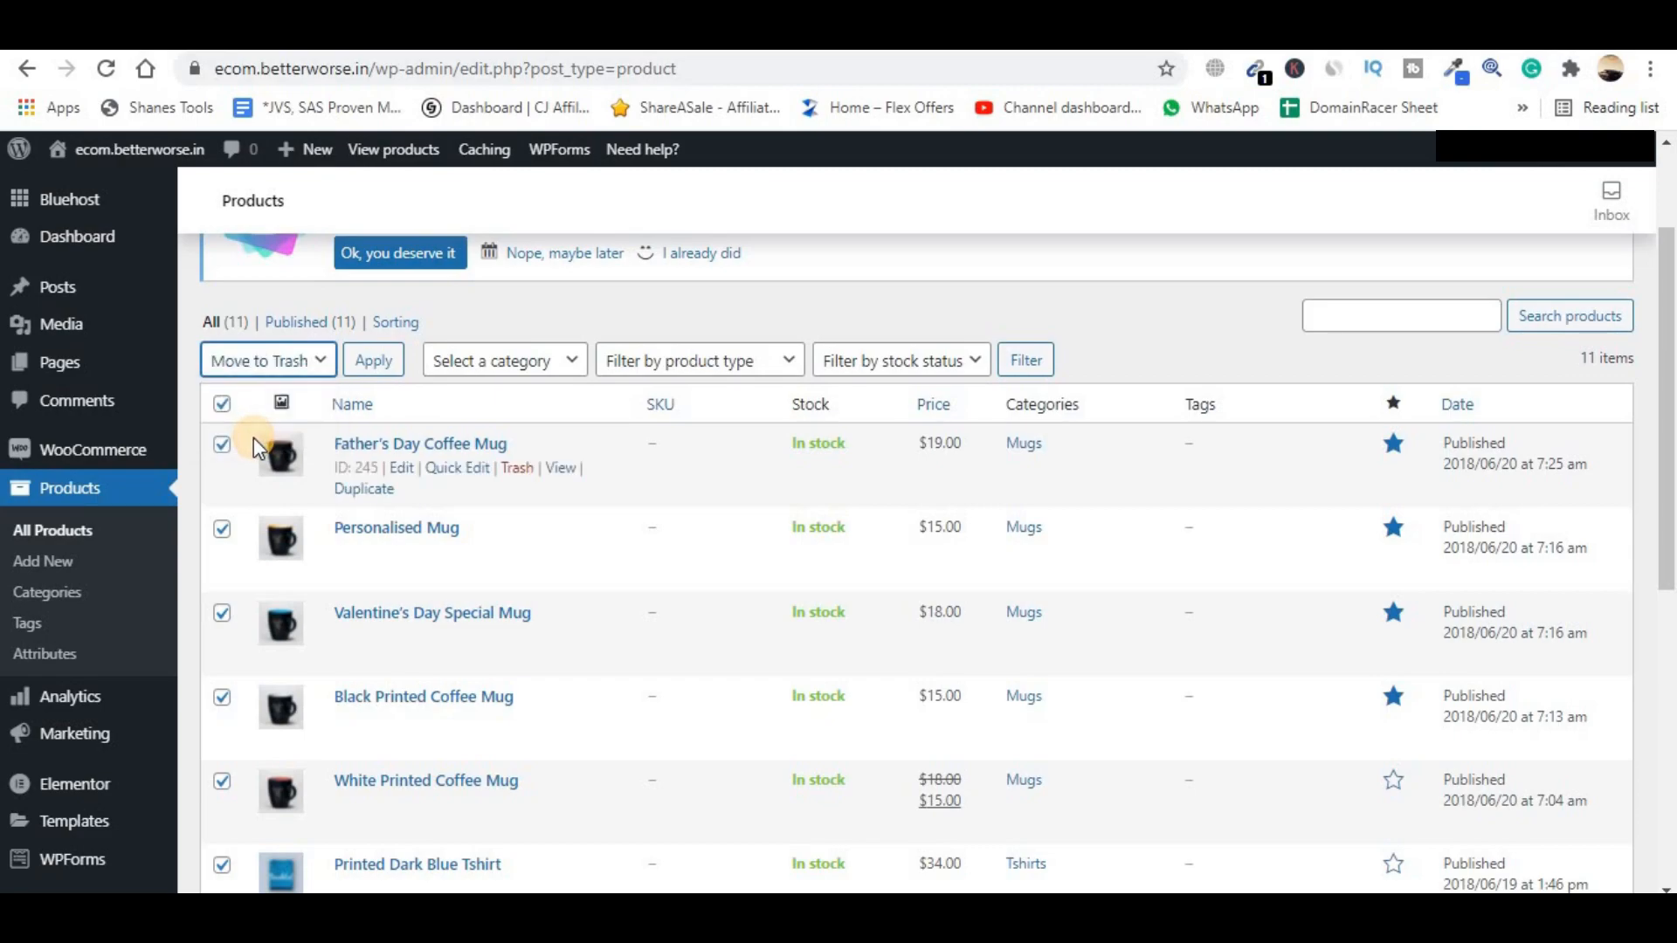
click(377, 362)
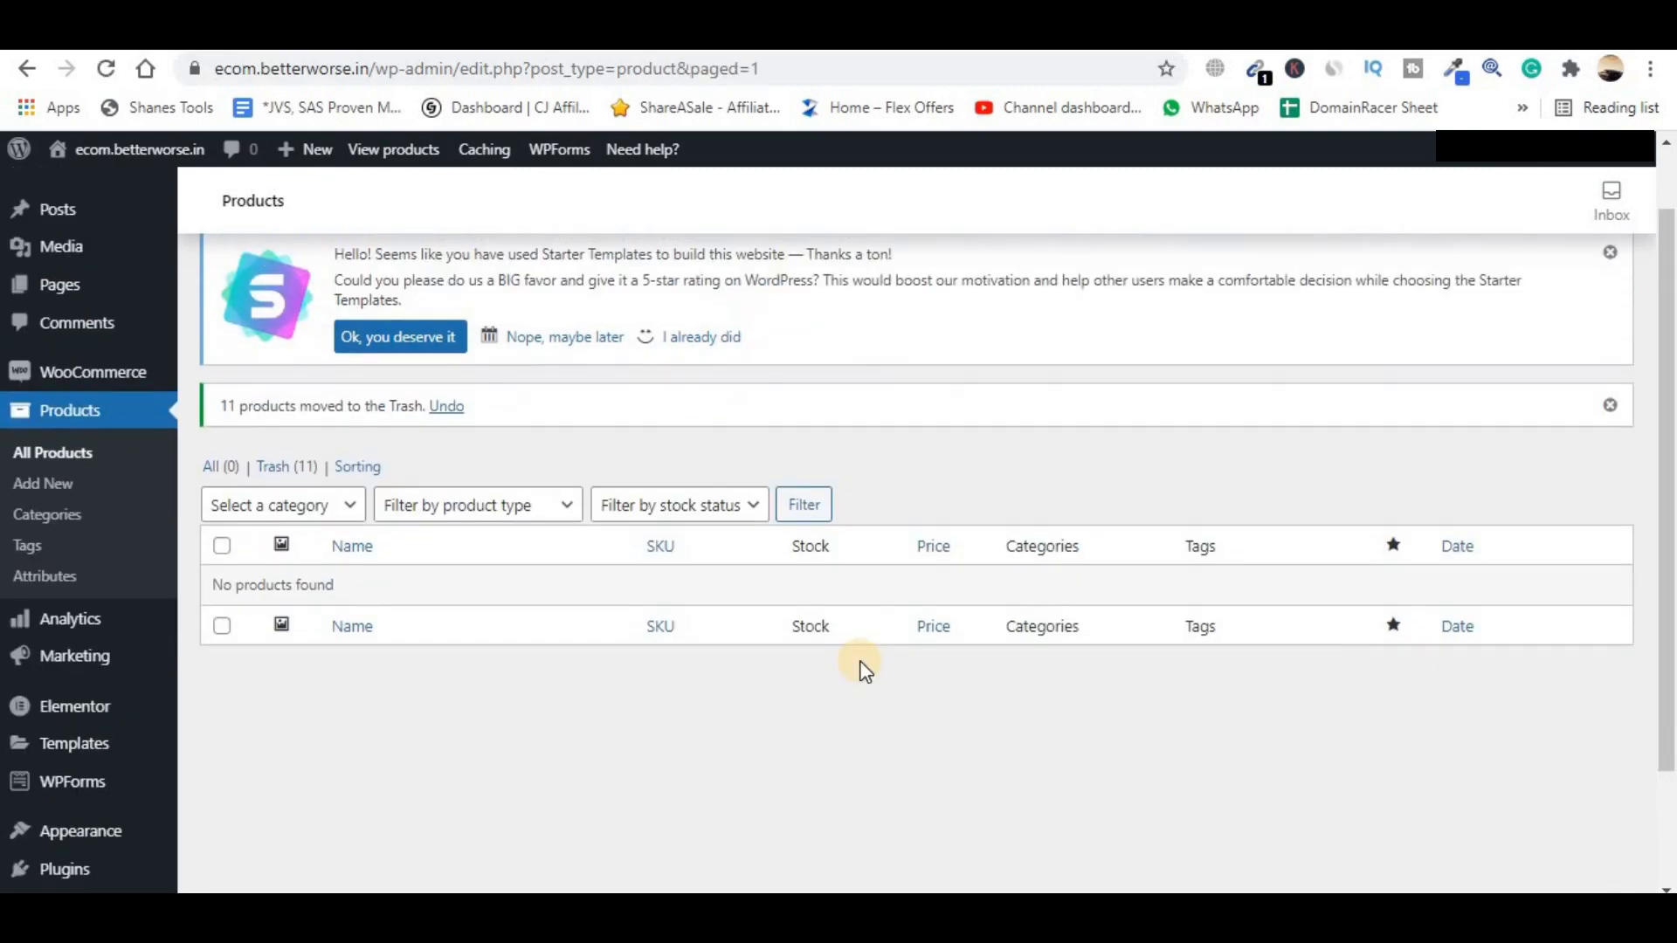
scroll(860, 668, down, 3)
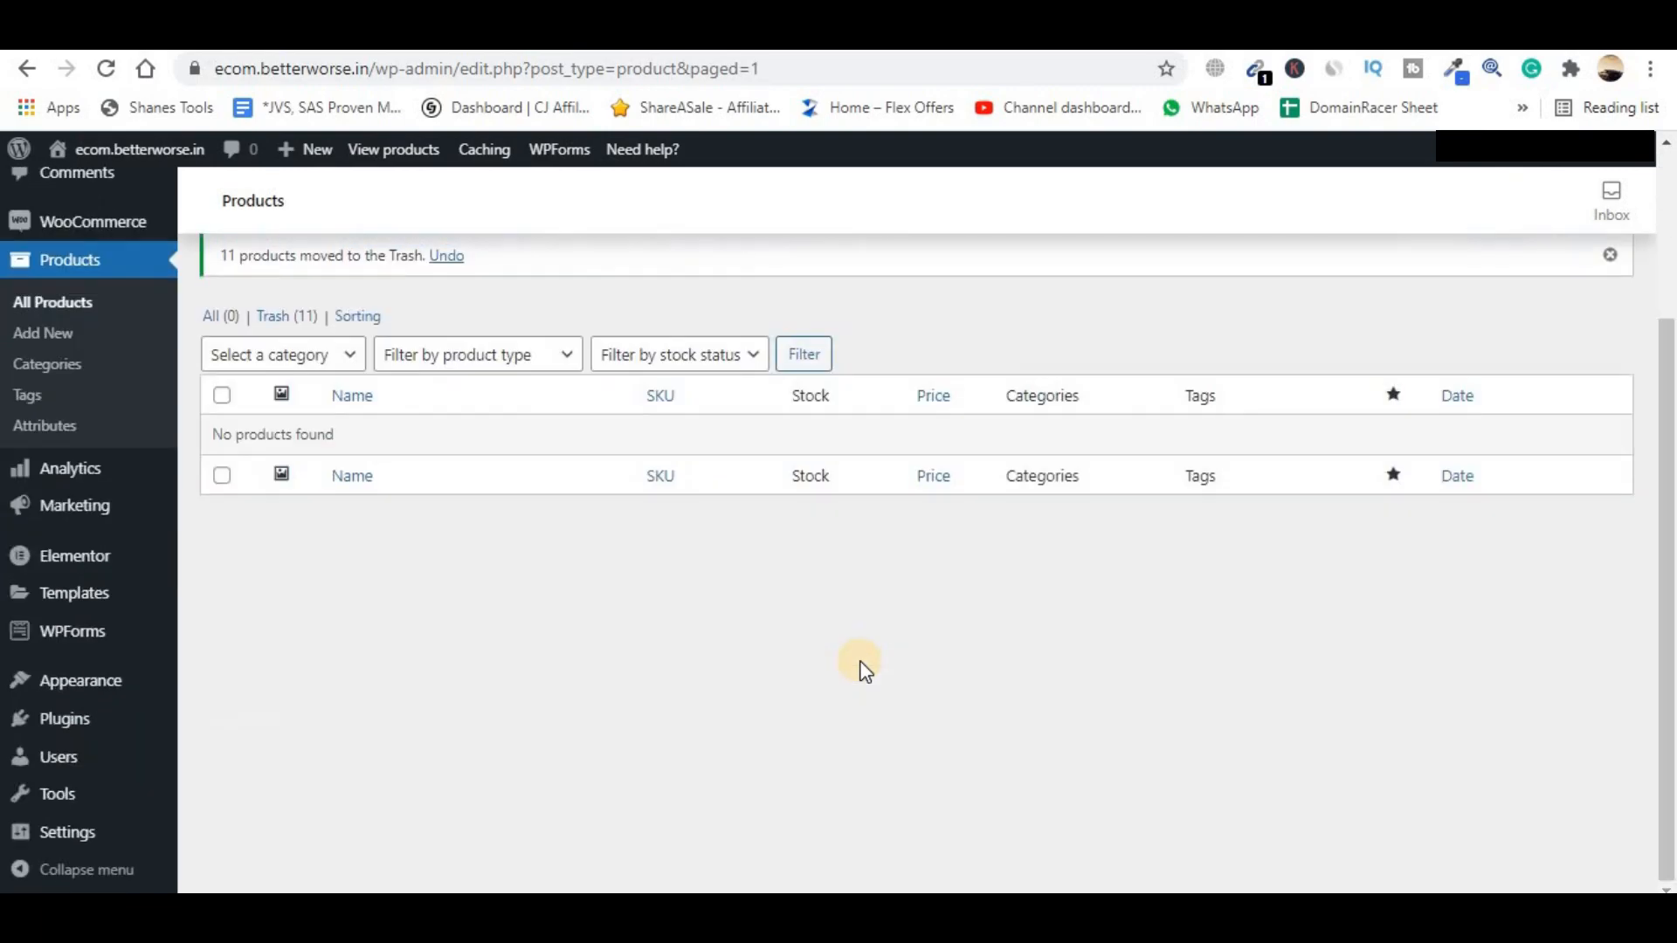
scroll(857, 667, up, 3)
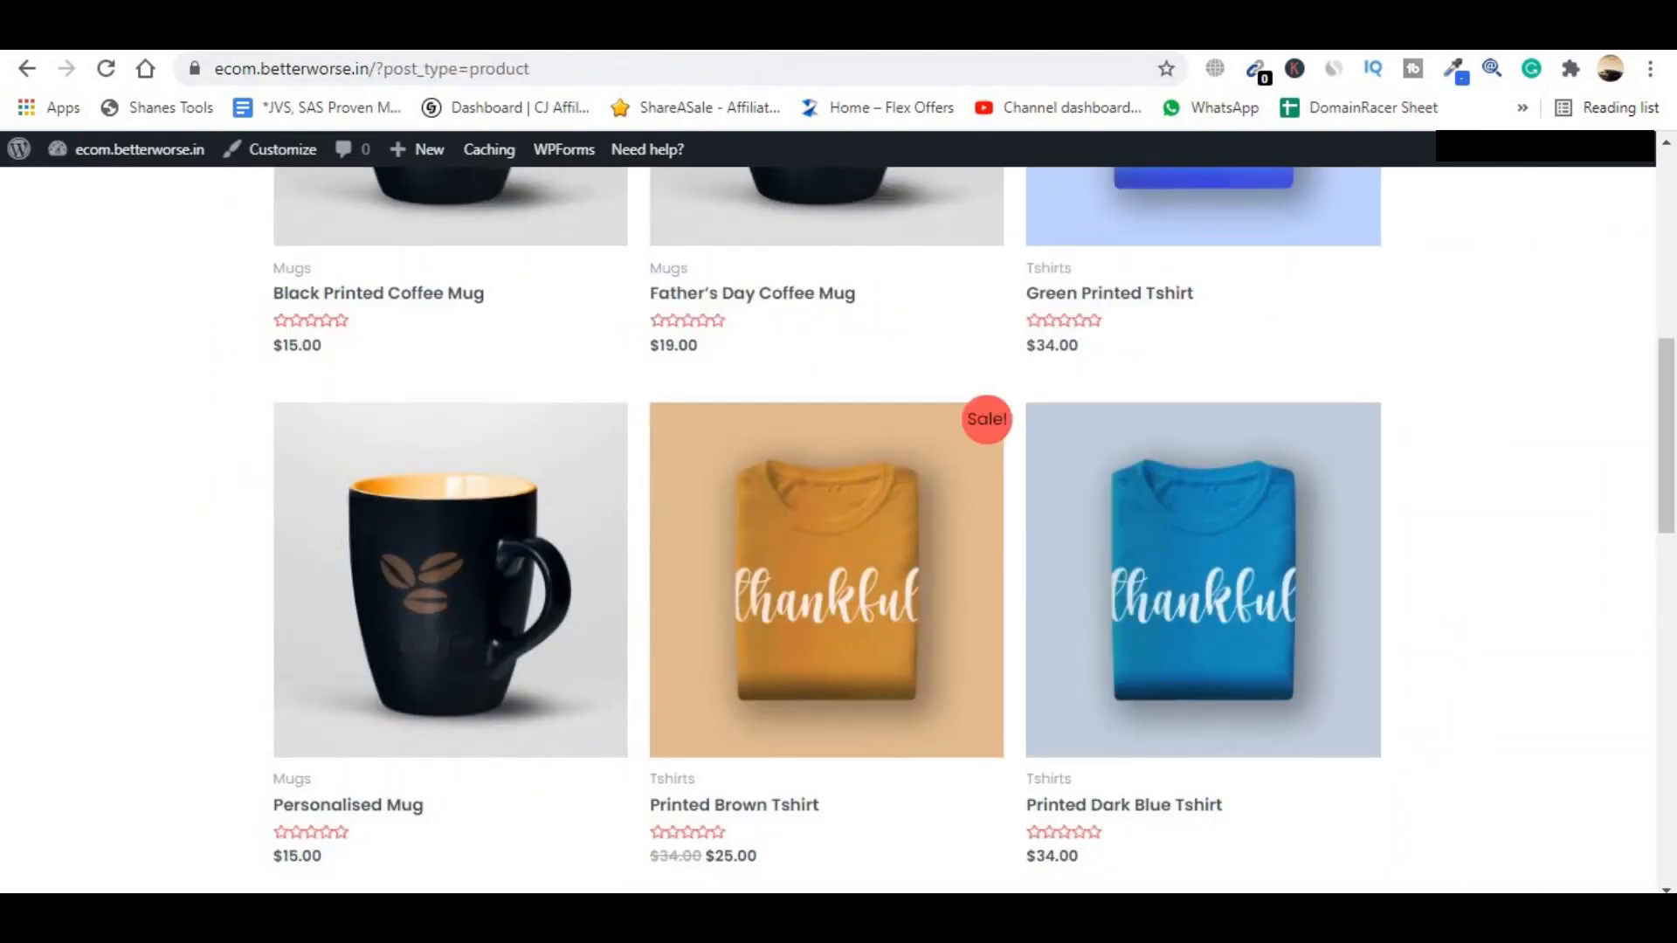
- Reload the store's Shop page to check which products are still listed there
scroll(936, 573, up, 5)
click(105, 70)
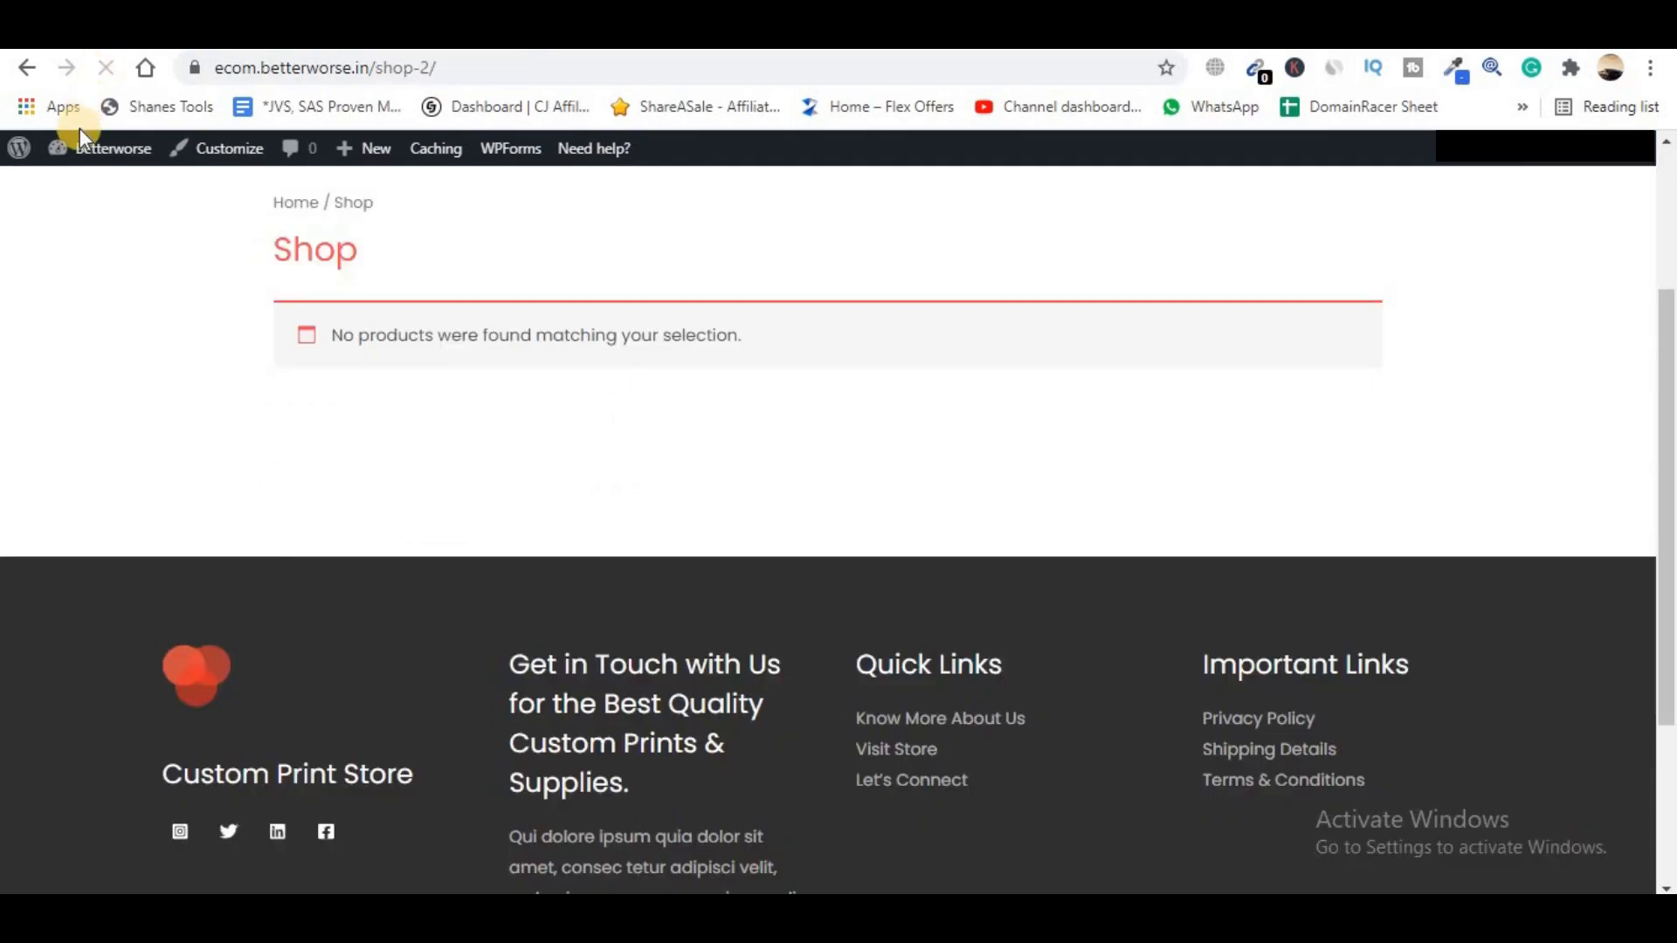
scroll(209, 405, up, 3)
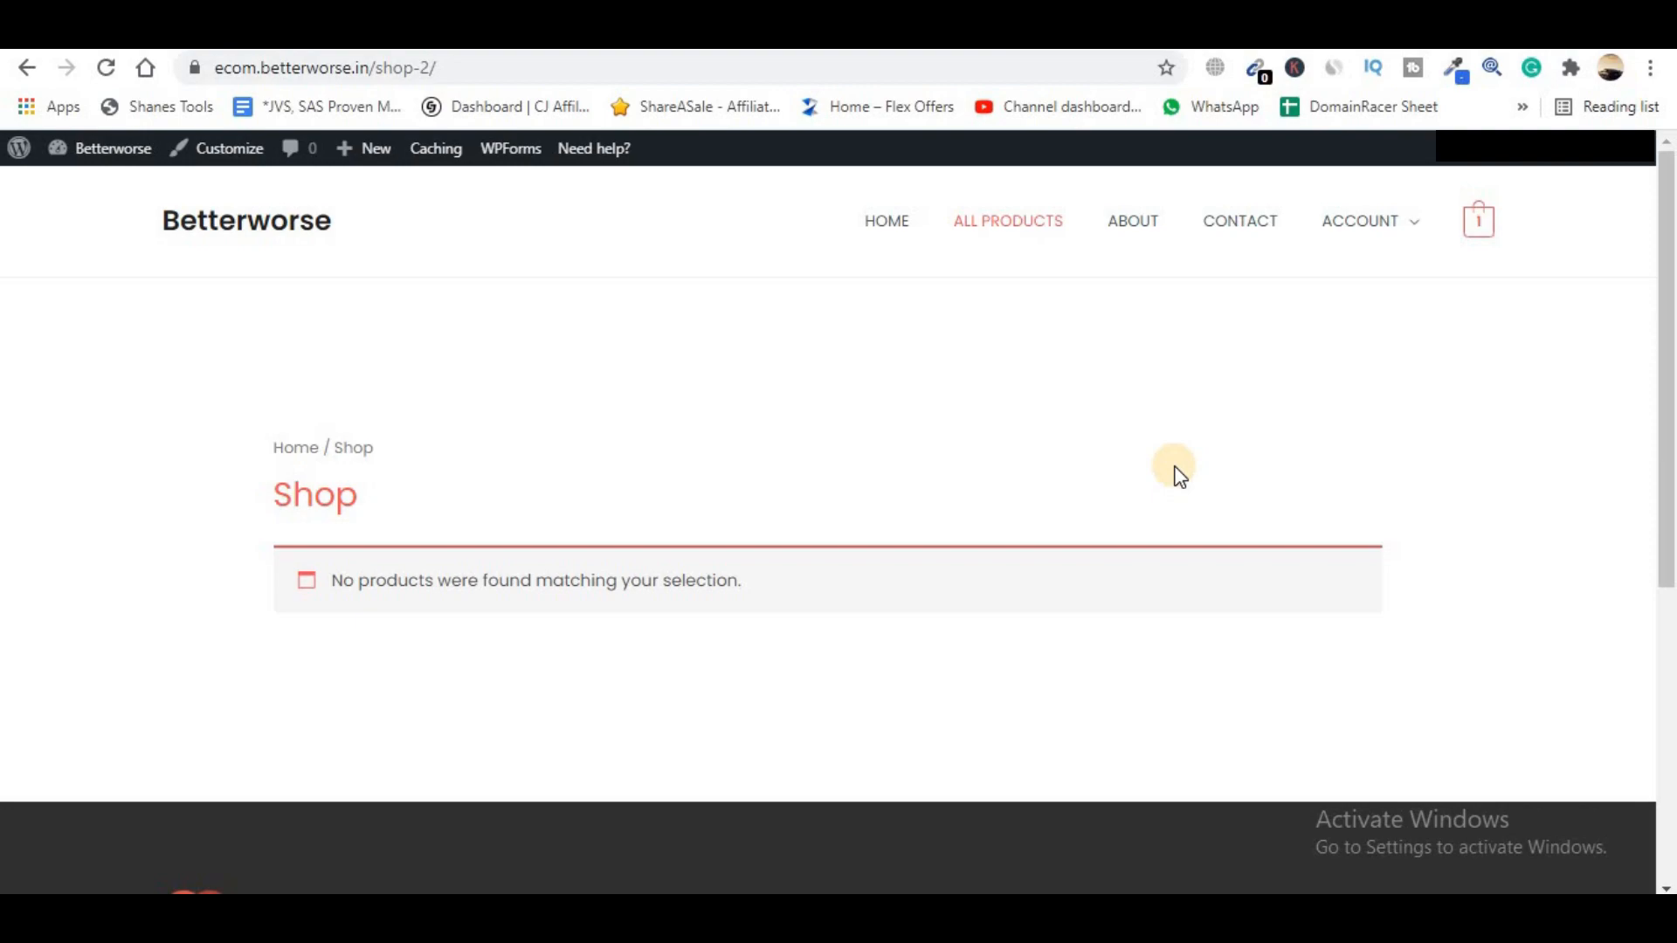
- Search Google for "plr" and look through the results for sites offering private label rights products
key(ctrl+t)
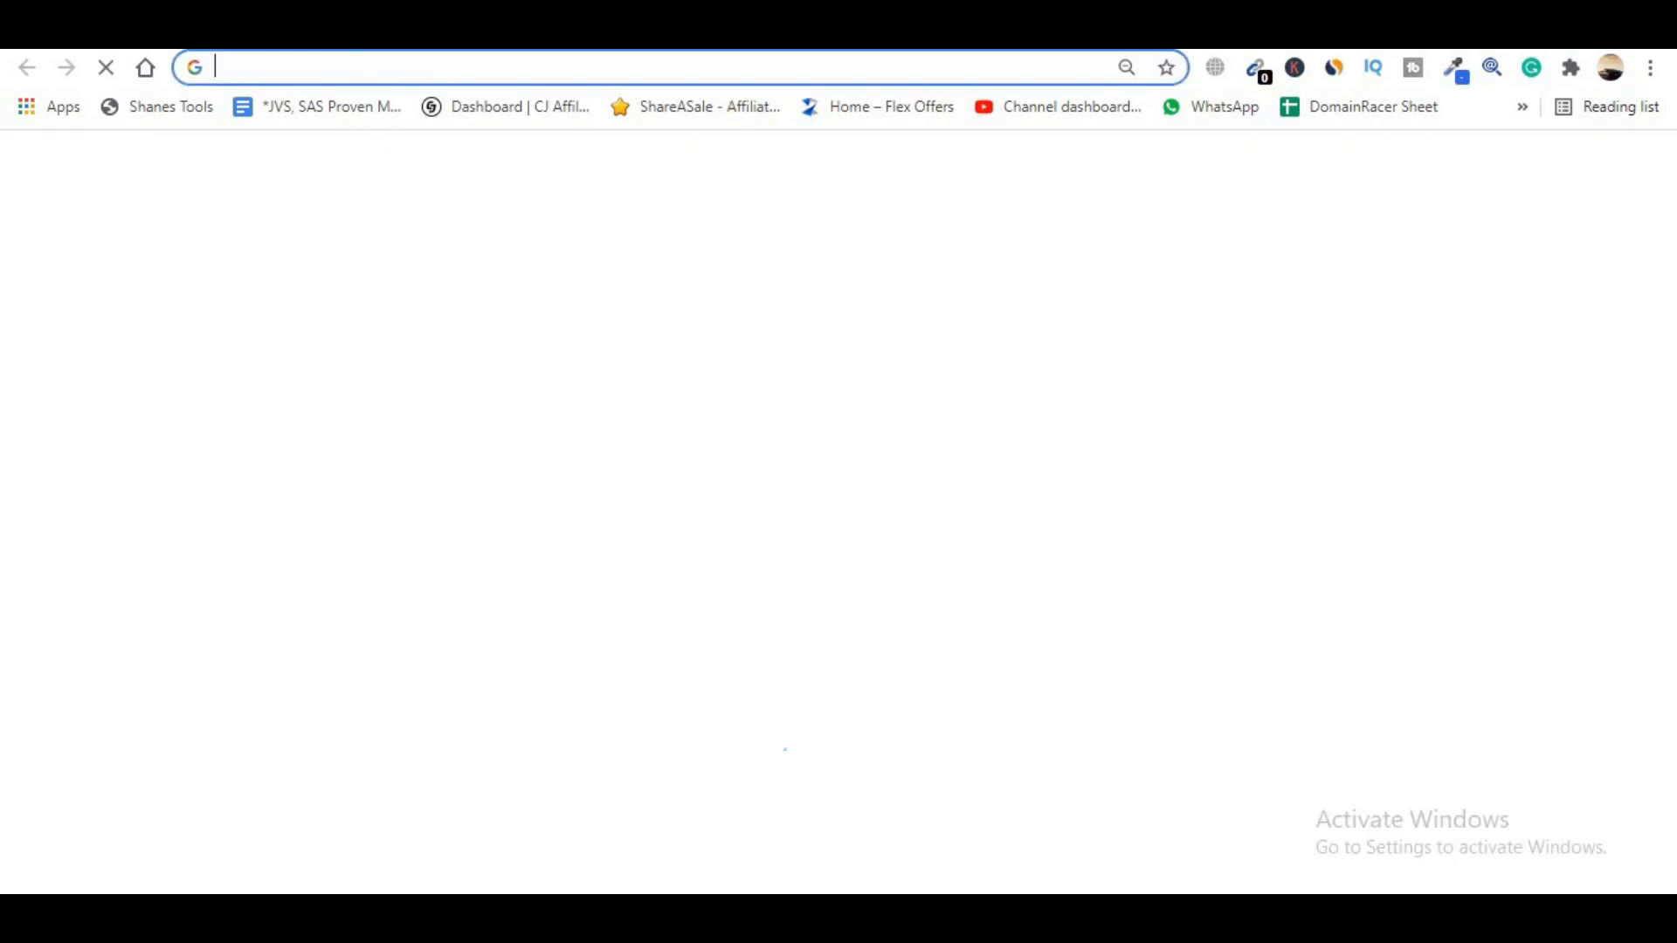
text(plr)
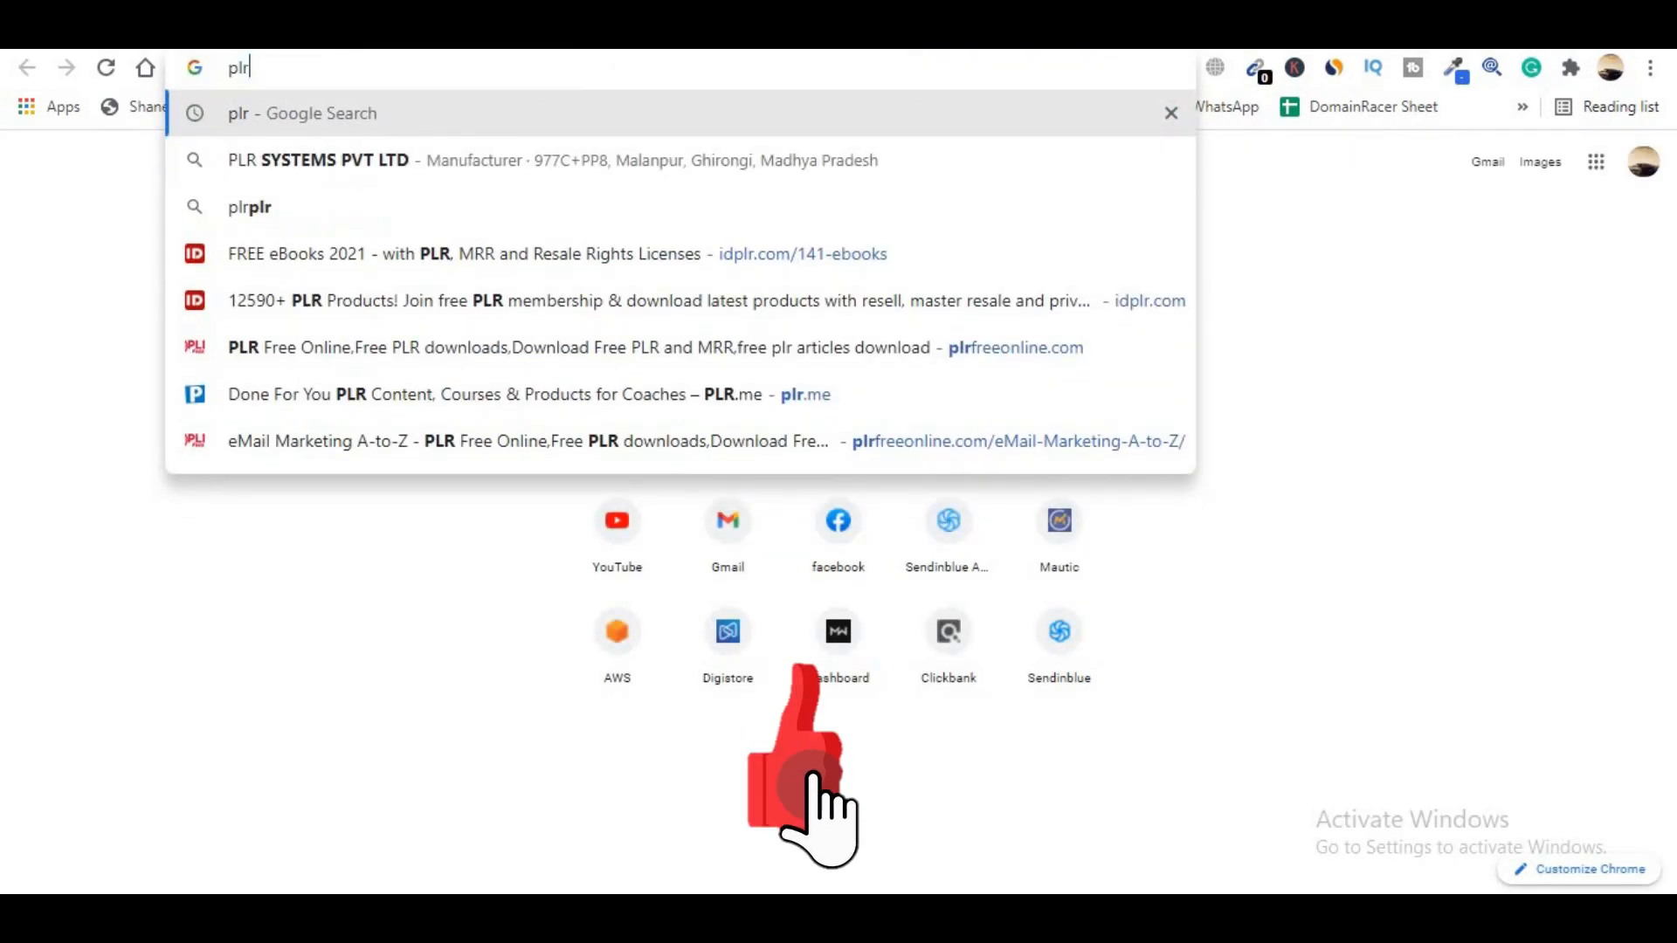
key(Return)
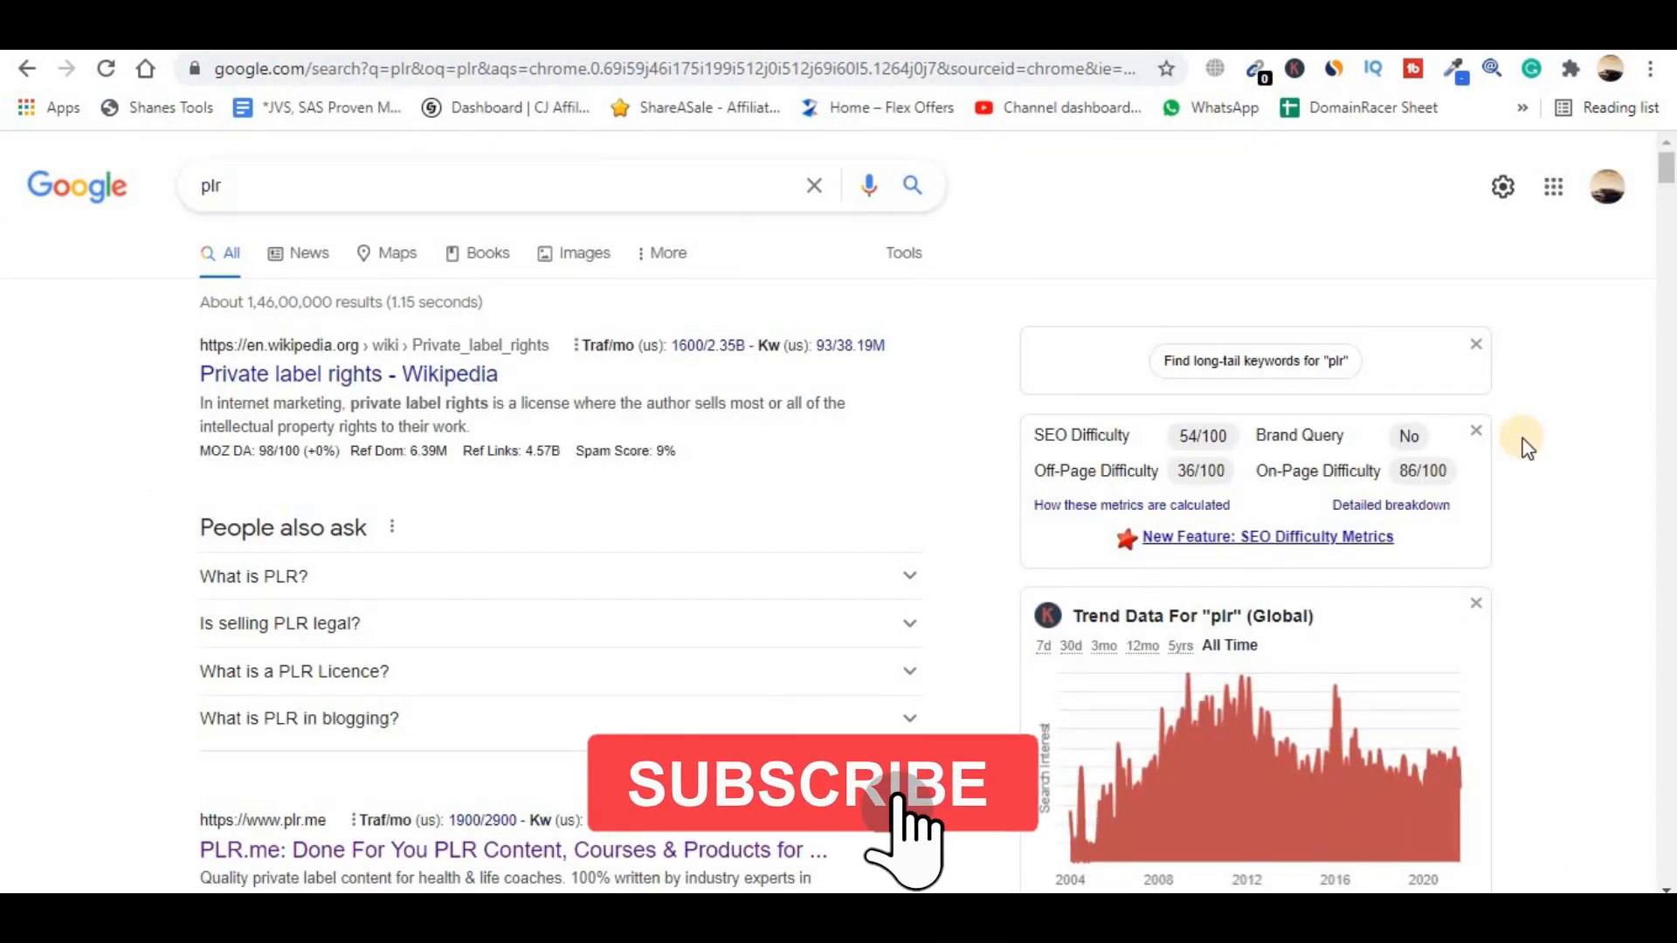
scroll(1526, 447, down, 4)
scroll(1521, 438, down, 4)
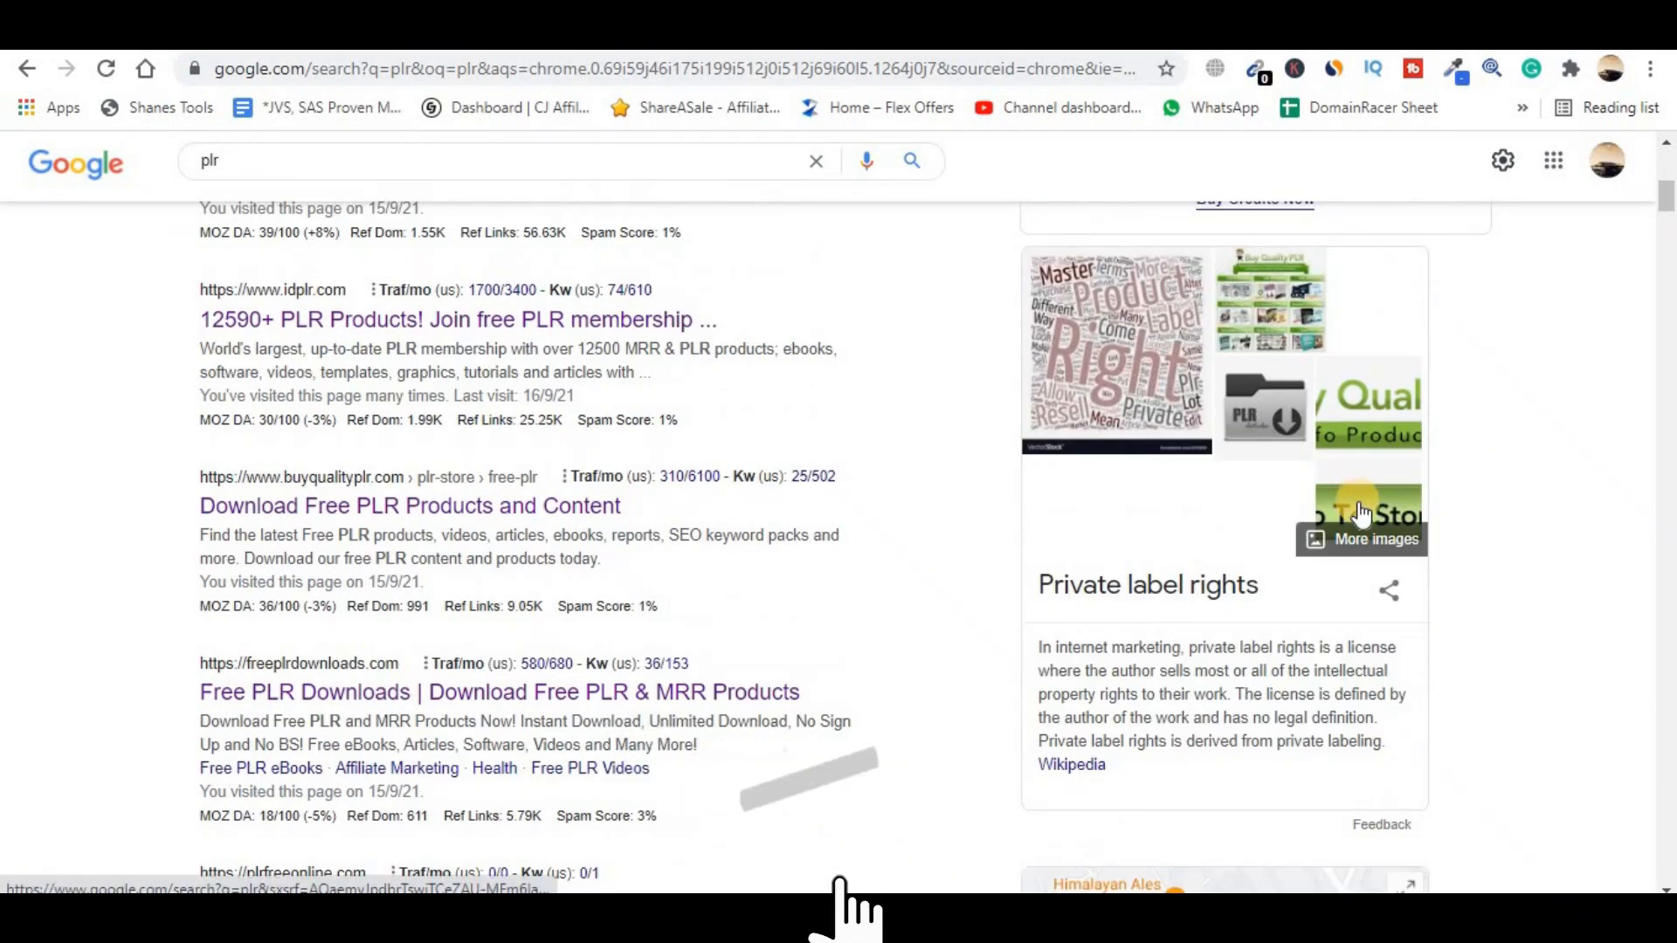
drag(1259, 591, 1009, 589)
click(1008, 588)
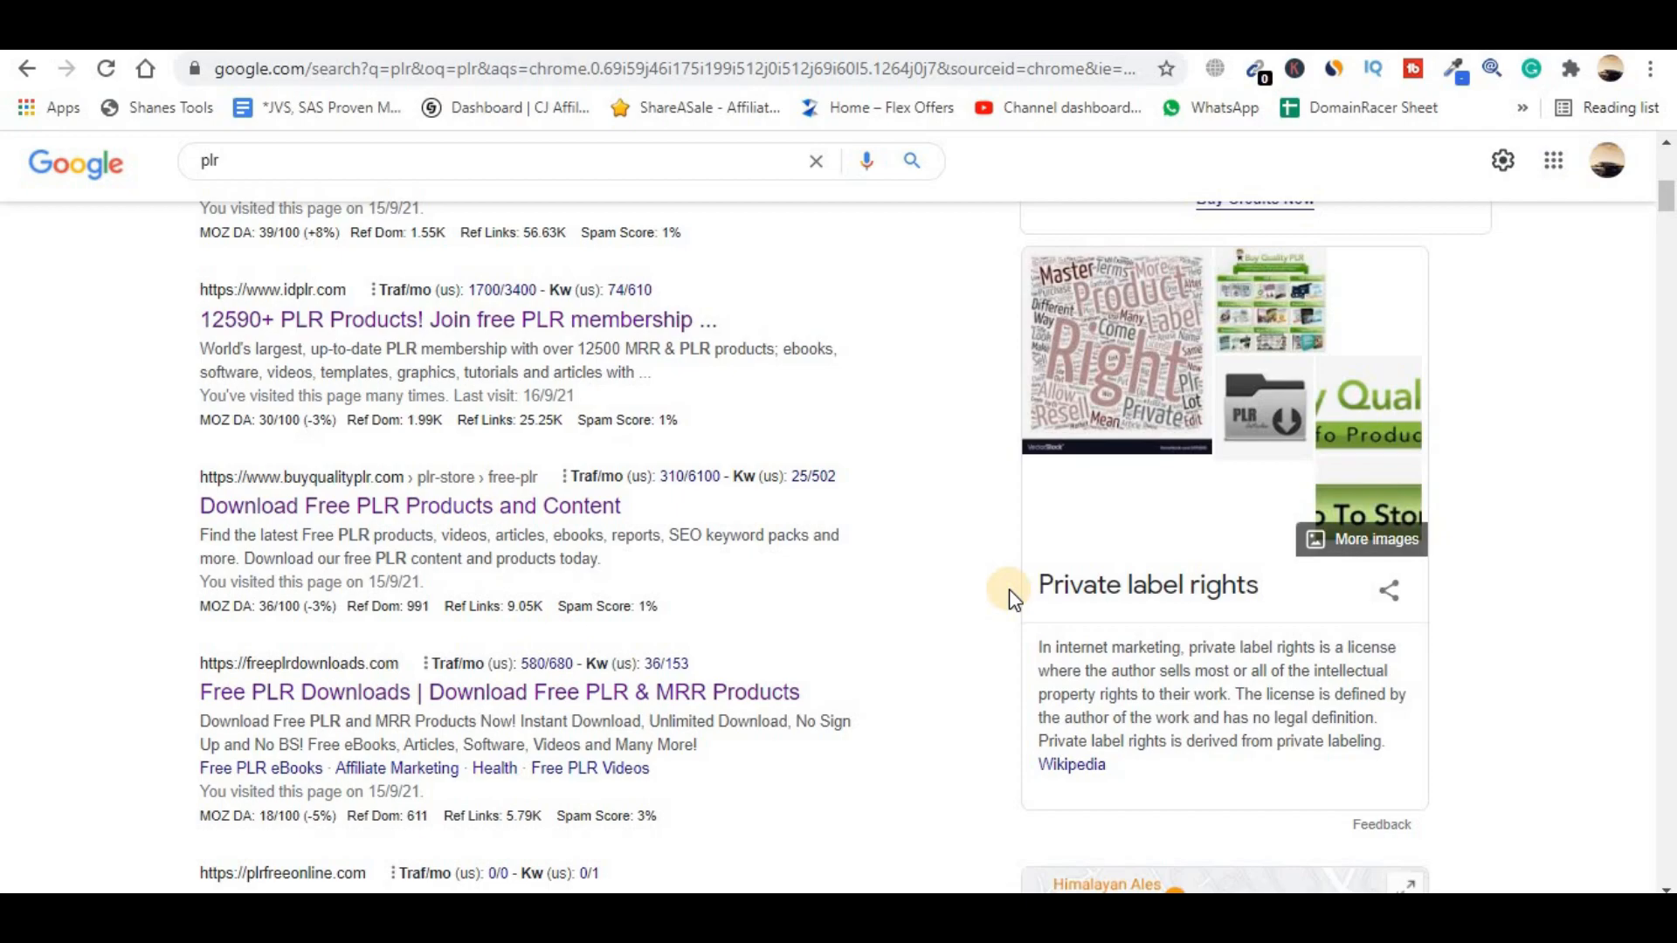
scroll(1008, 589, up, 3)
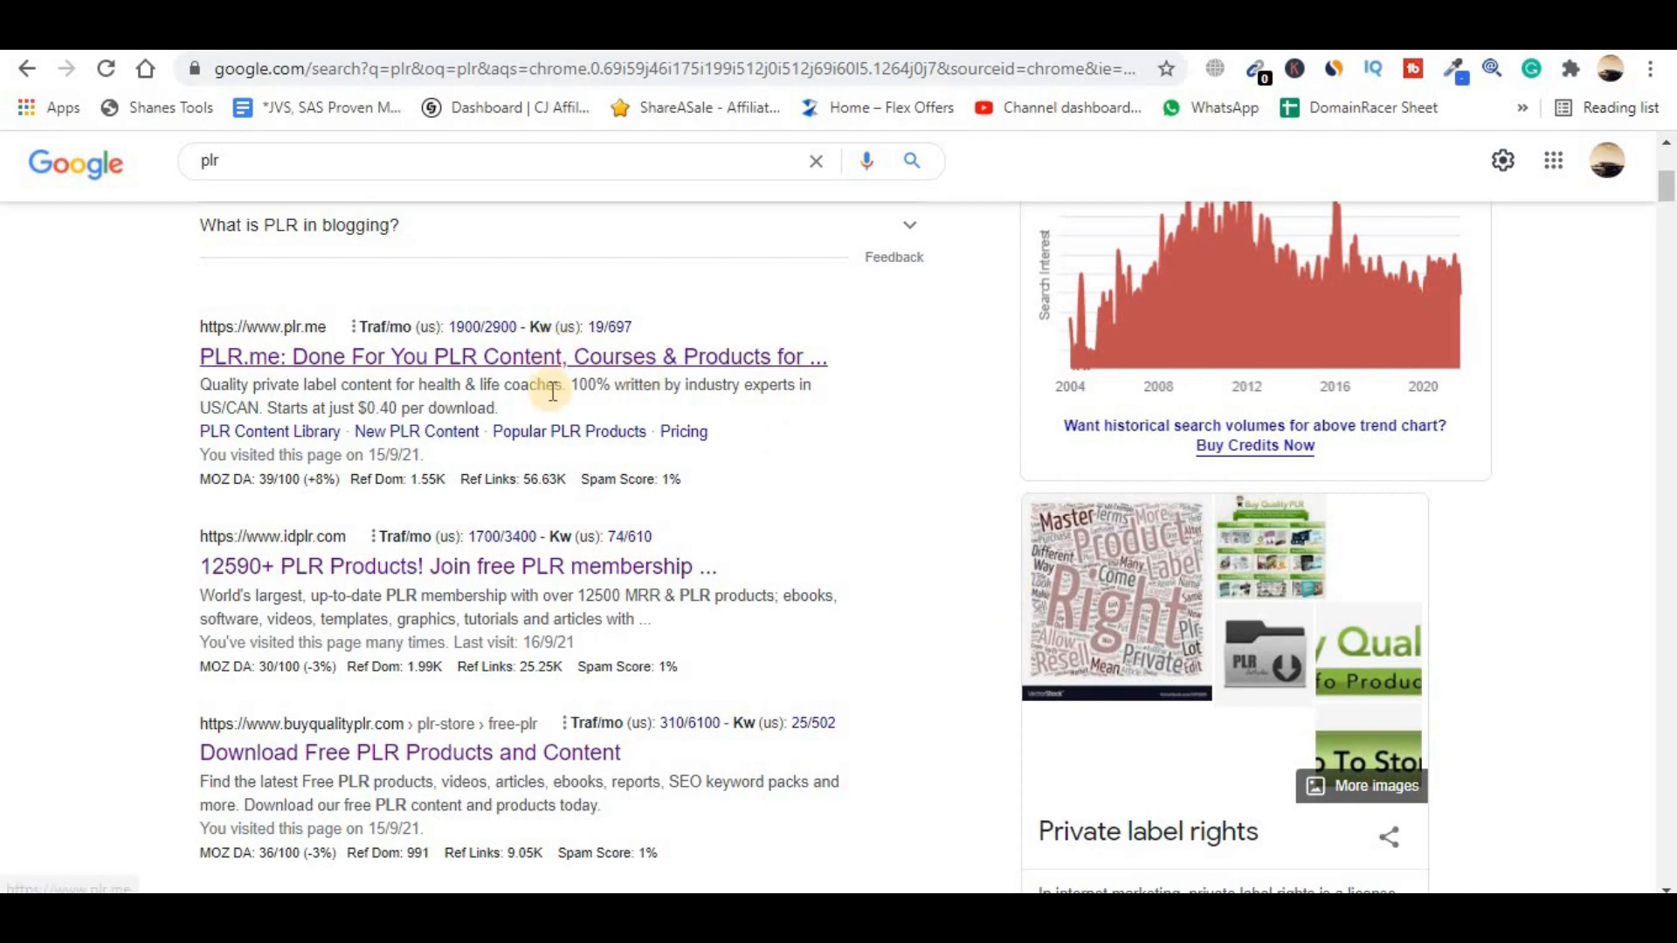
scroll(546, 441, down, 3)
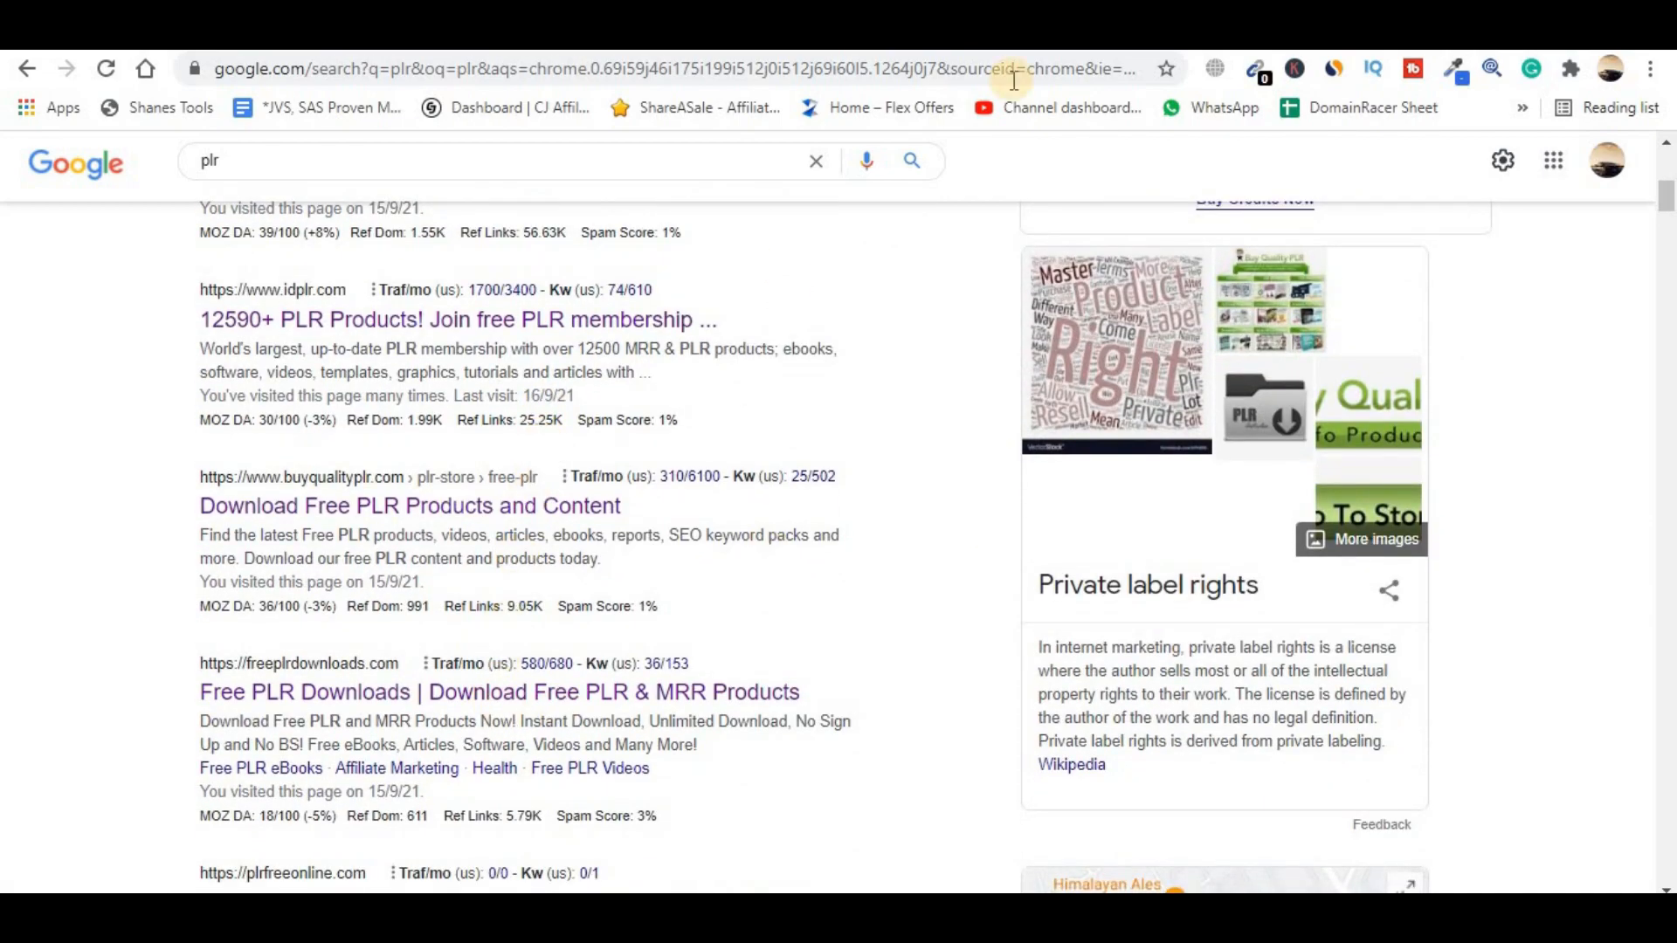
- Switch to the plr.me homepage and read what kinds of private label content it offers
click(1035, 33)
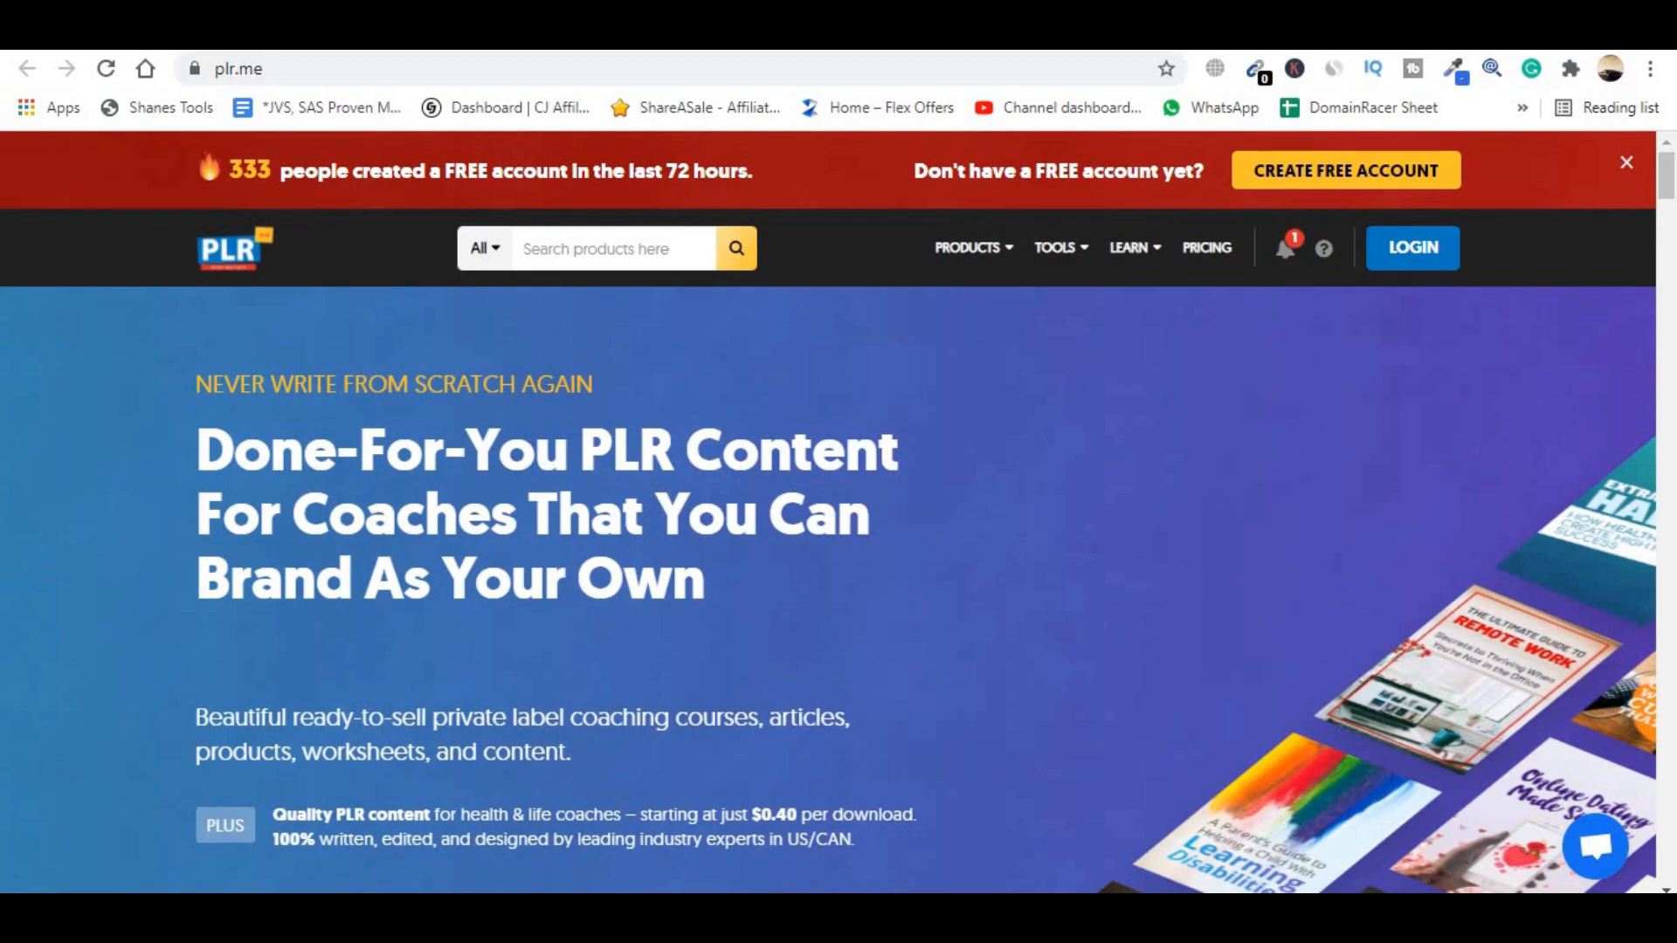
scroll(704, 550, down, 1)
scroll(704, 550, up, 1)
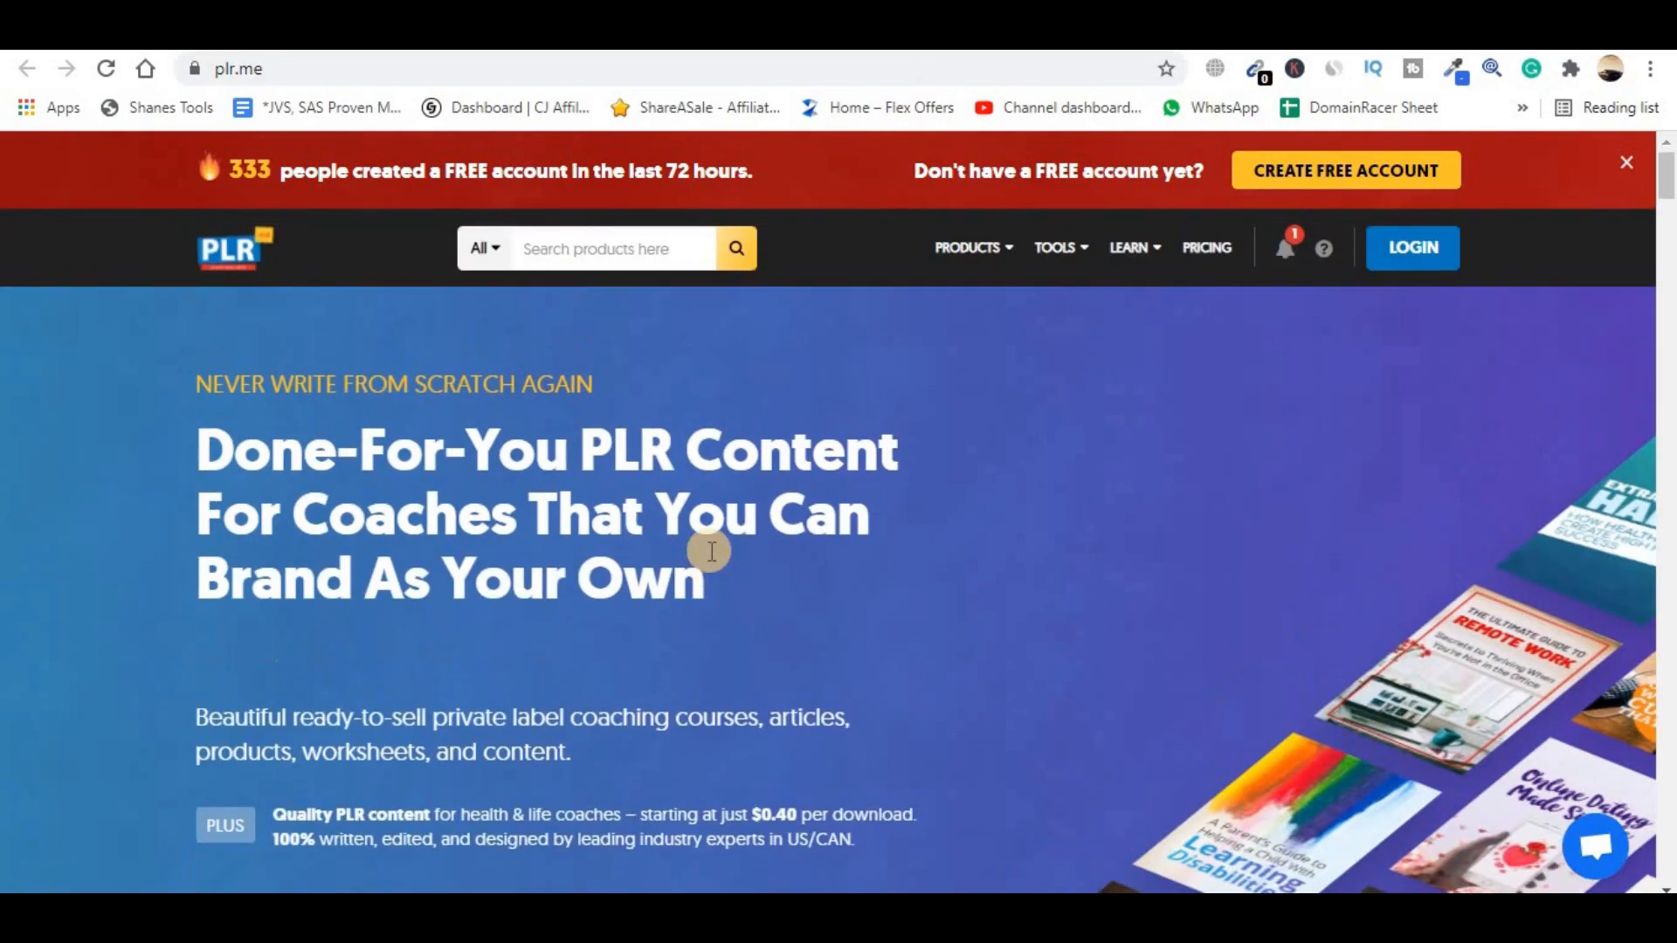
scroll(709, 550, down, 1)
drag(199, 332, 873, 479)
click(872, 484)
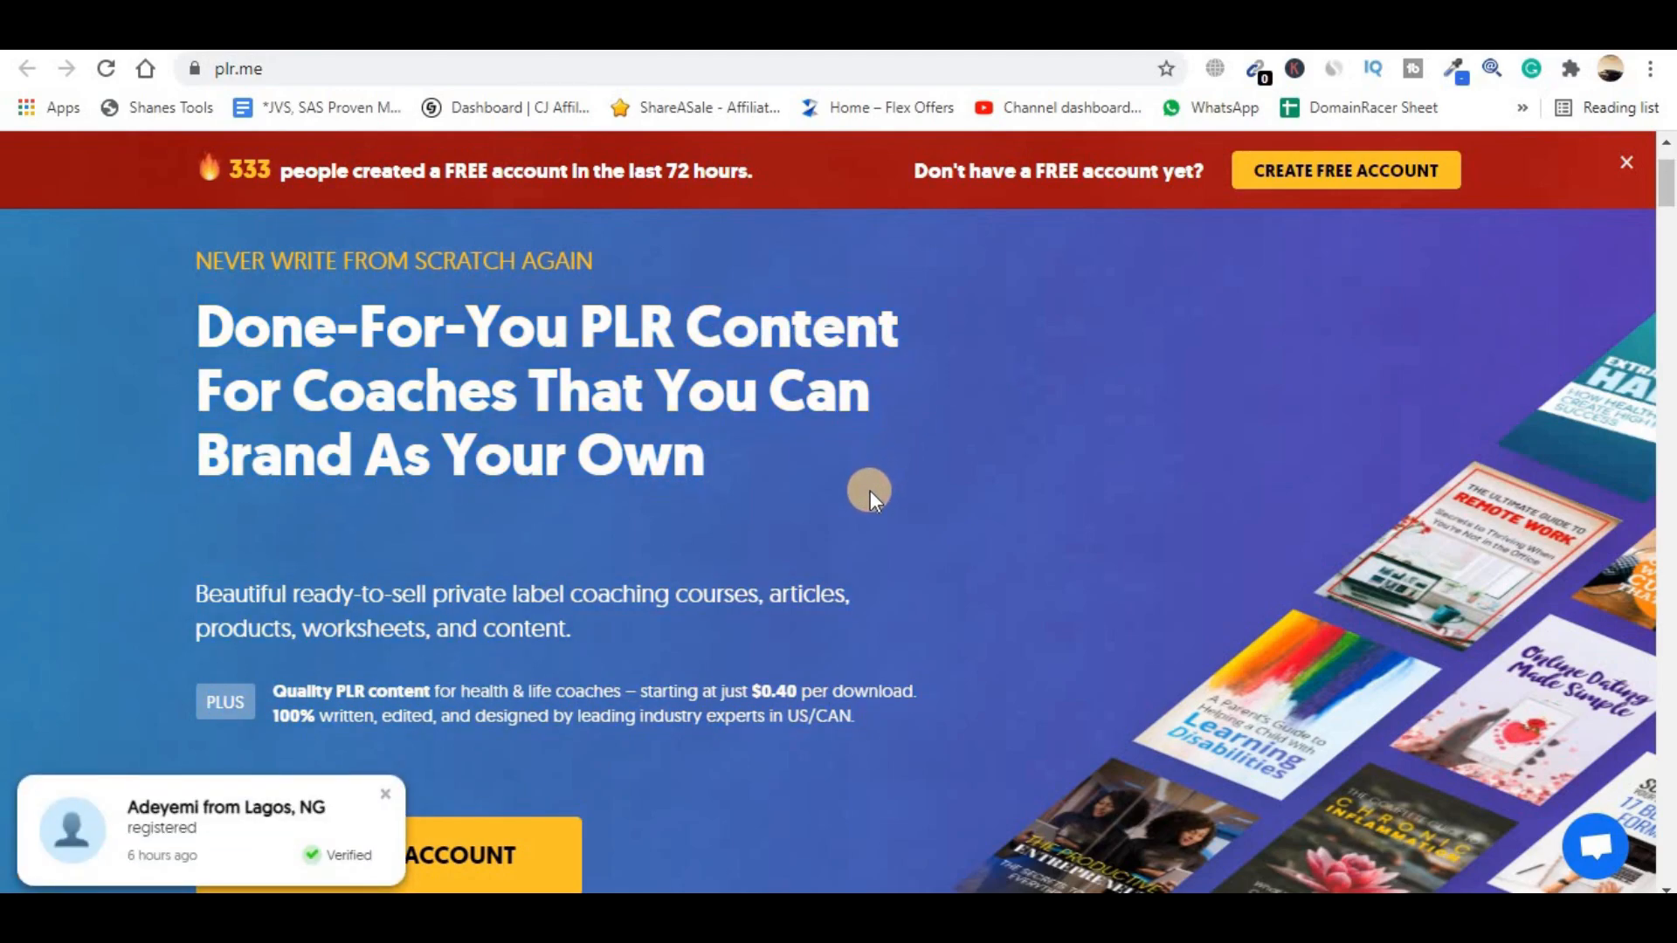
scroll(870, 490, down, 1)
drag(430, 469, 873, 480)
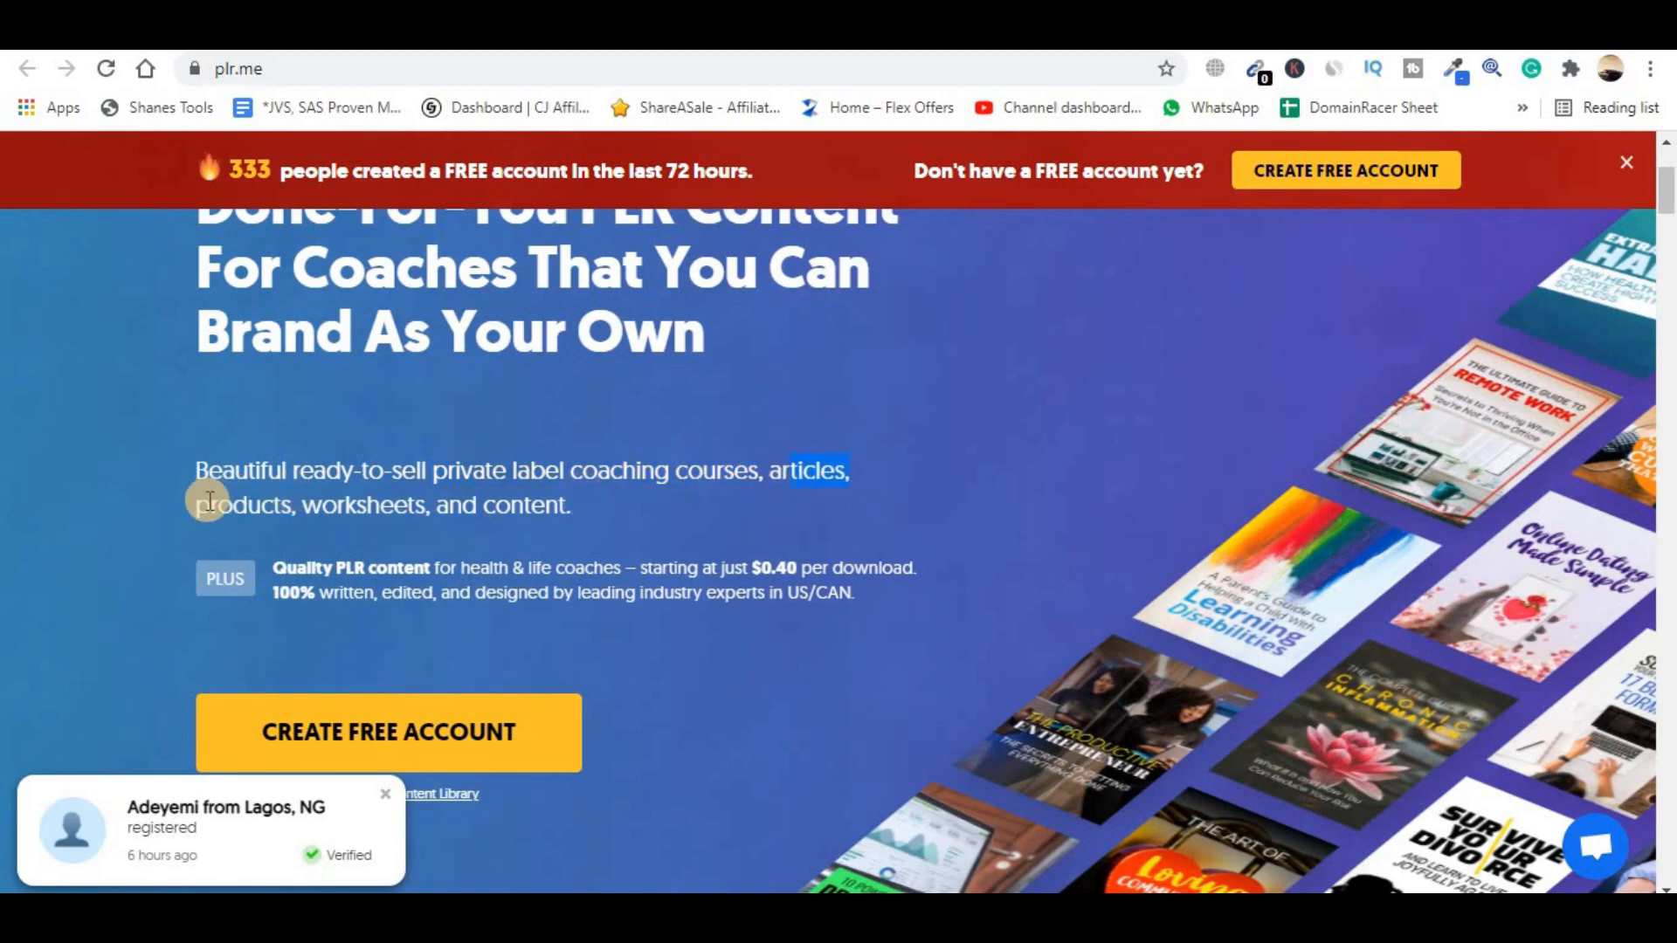
click(319, 519)
scroll(821, 515, down, 8)
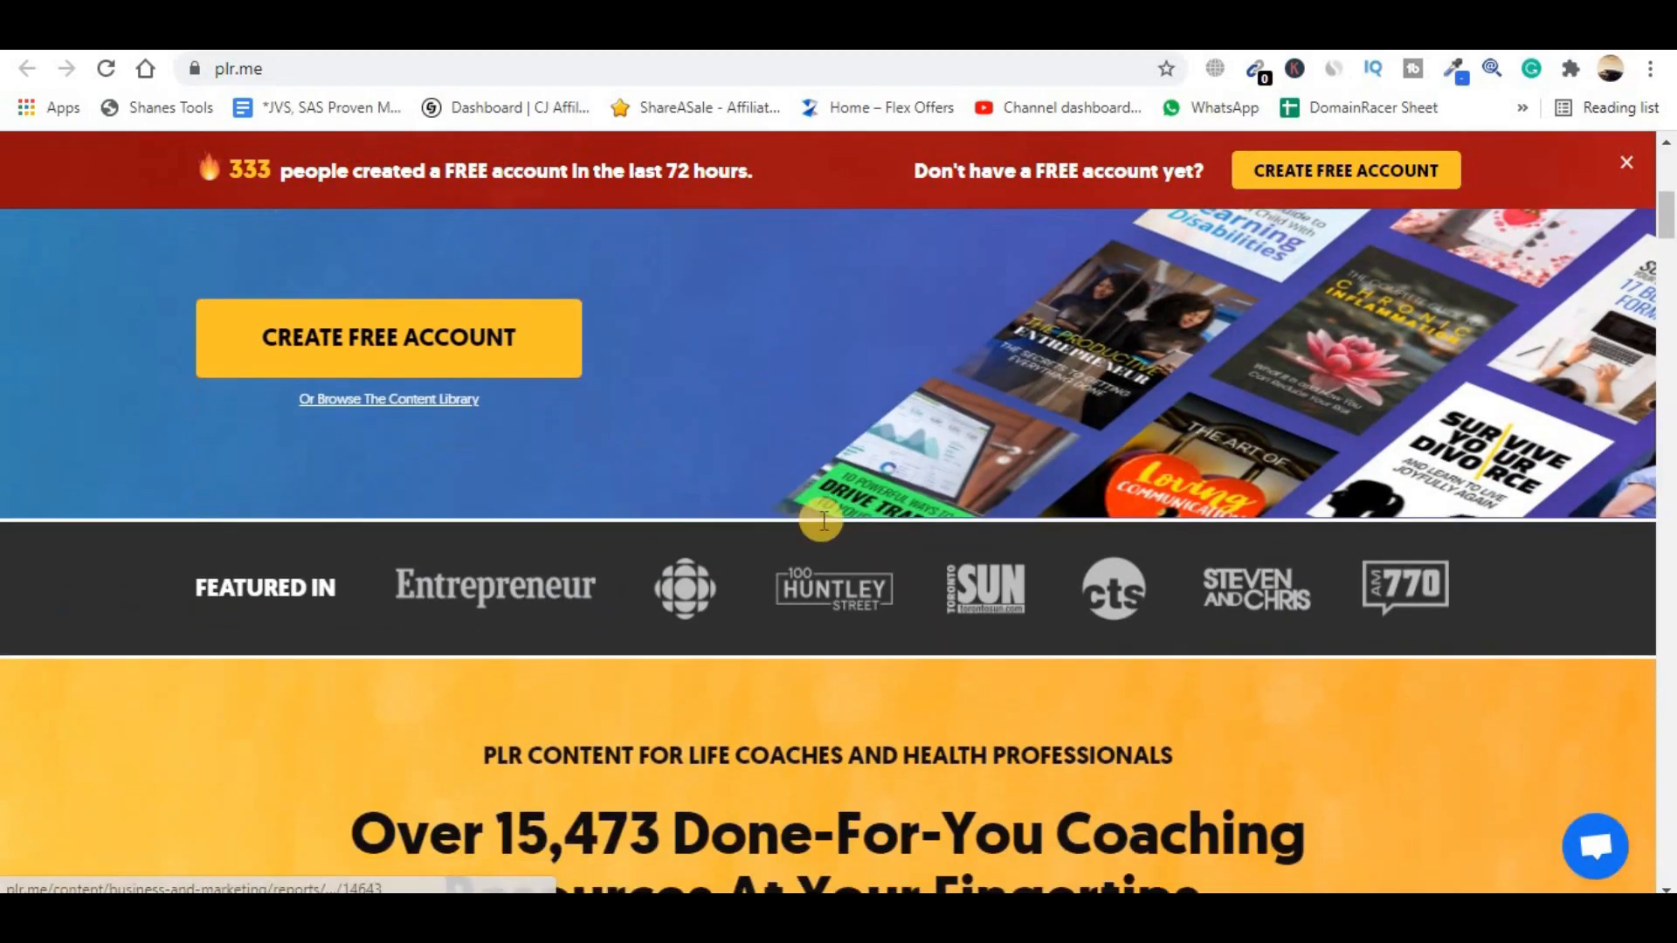
scroll(823, 521, up, 8)
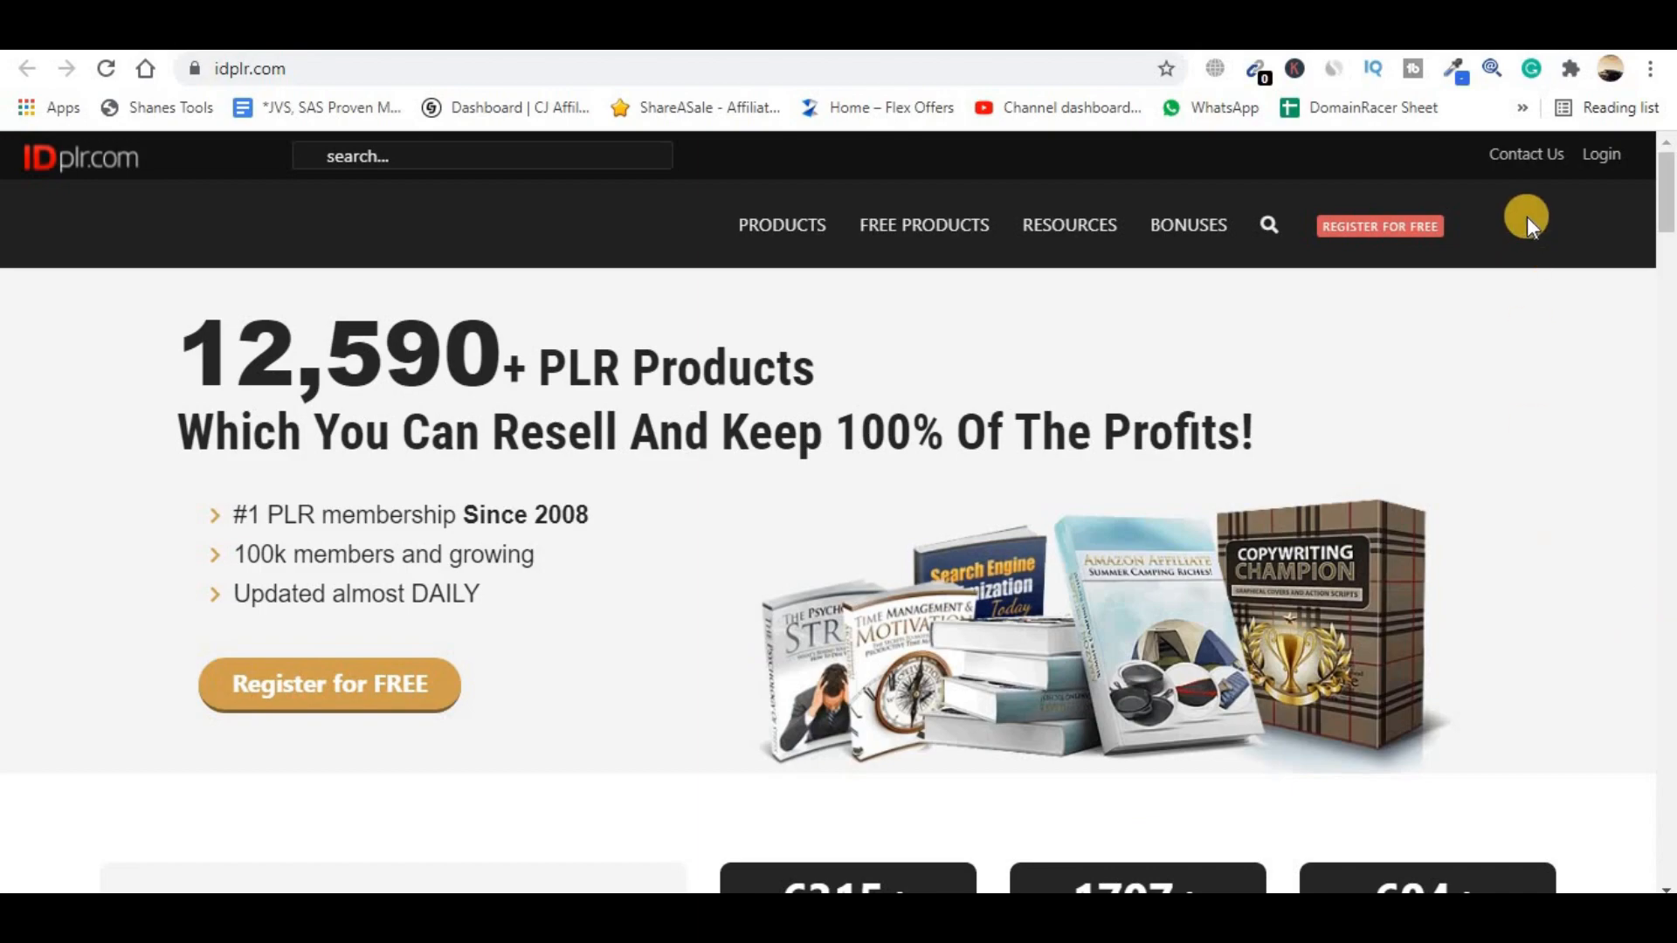
- Check the traffic statistics of idplr.com, and read its homepage for product types, free products and membership contents
click(1329, 67)
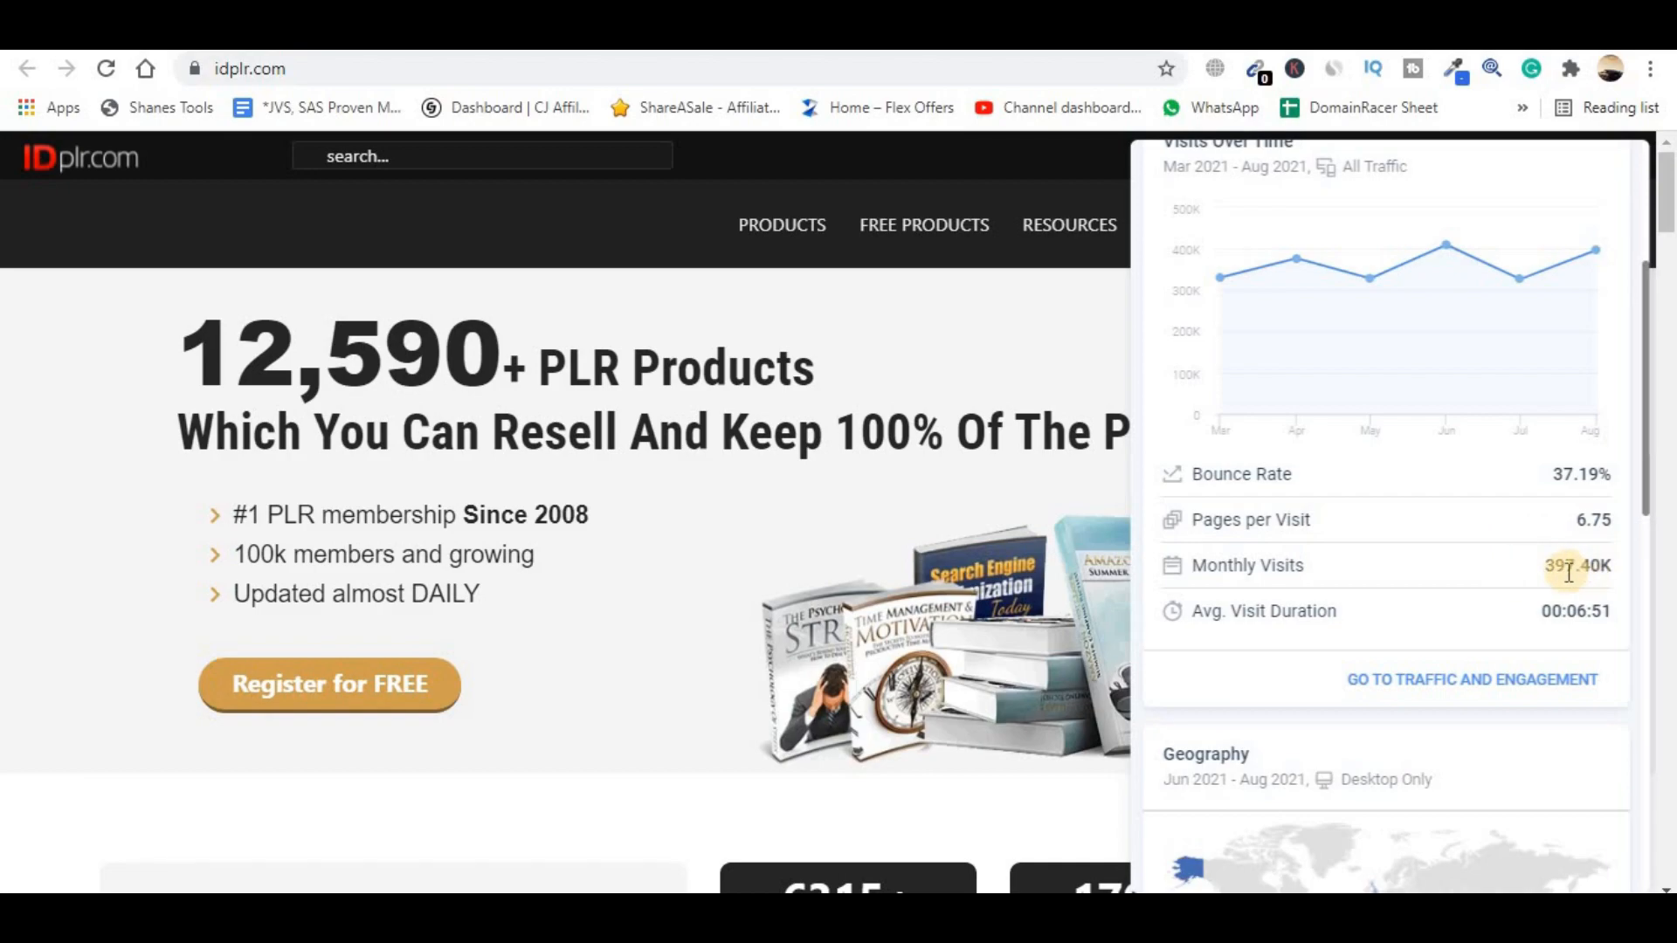
click(492, 748)
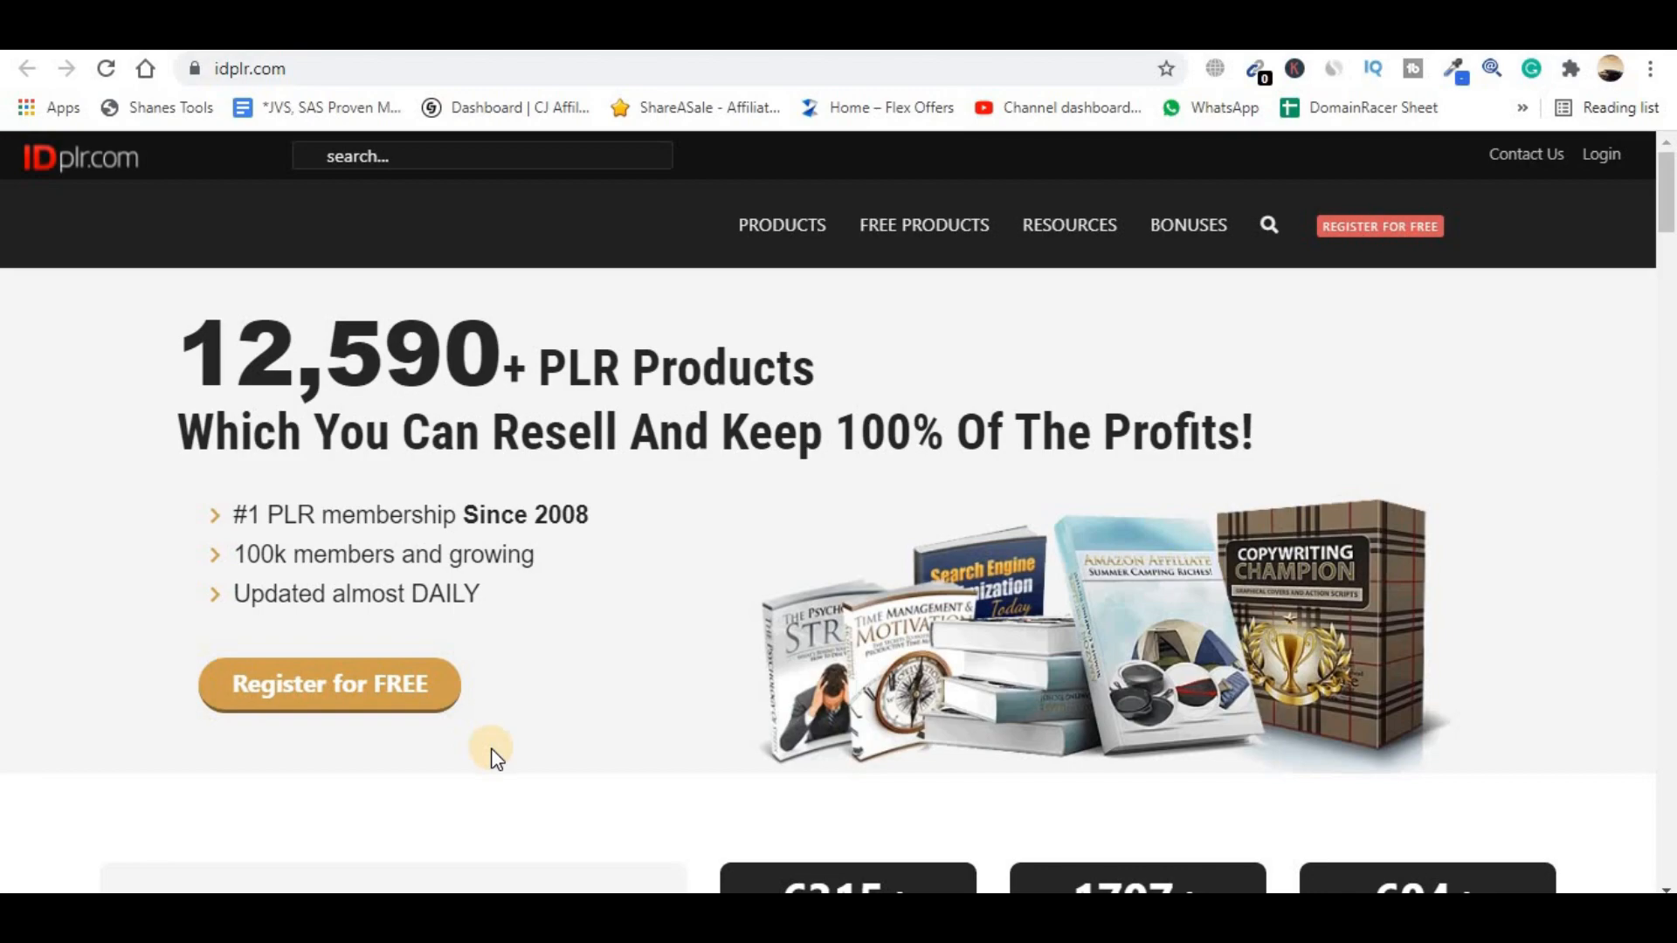
scroll(491, 746, down, 4)
scroll(493, 748, up, 4)
scroll(493, 748, down, 7)
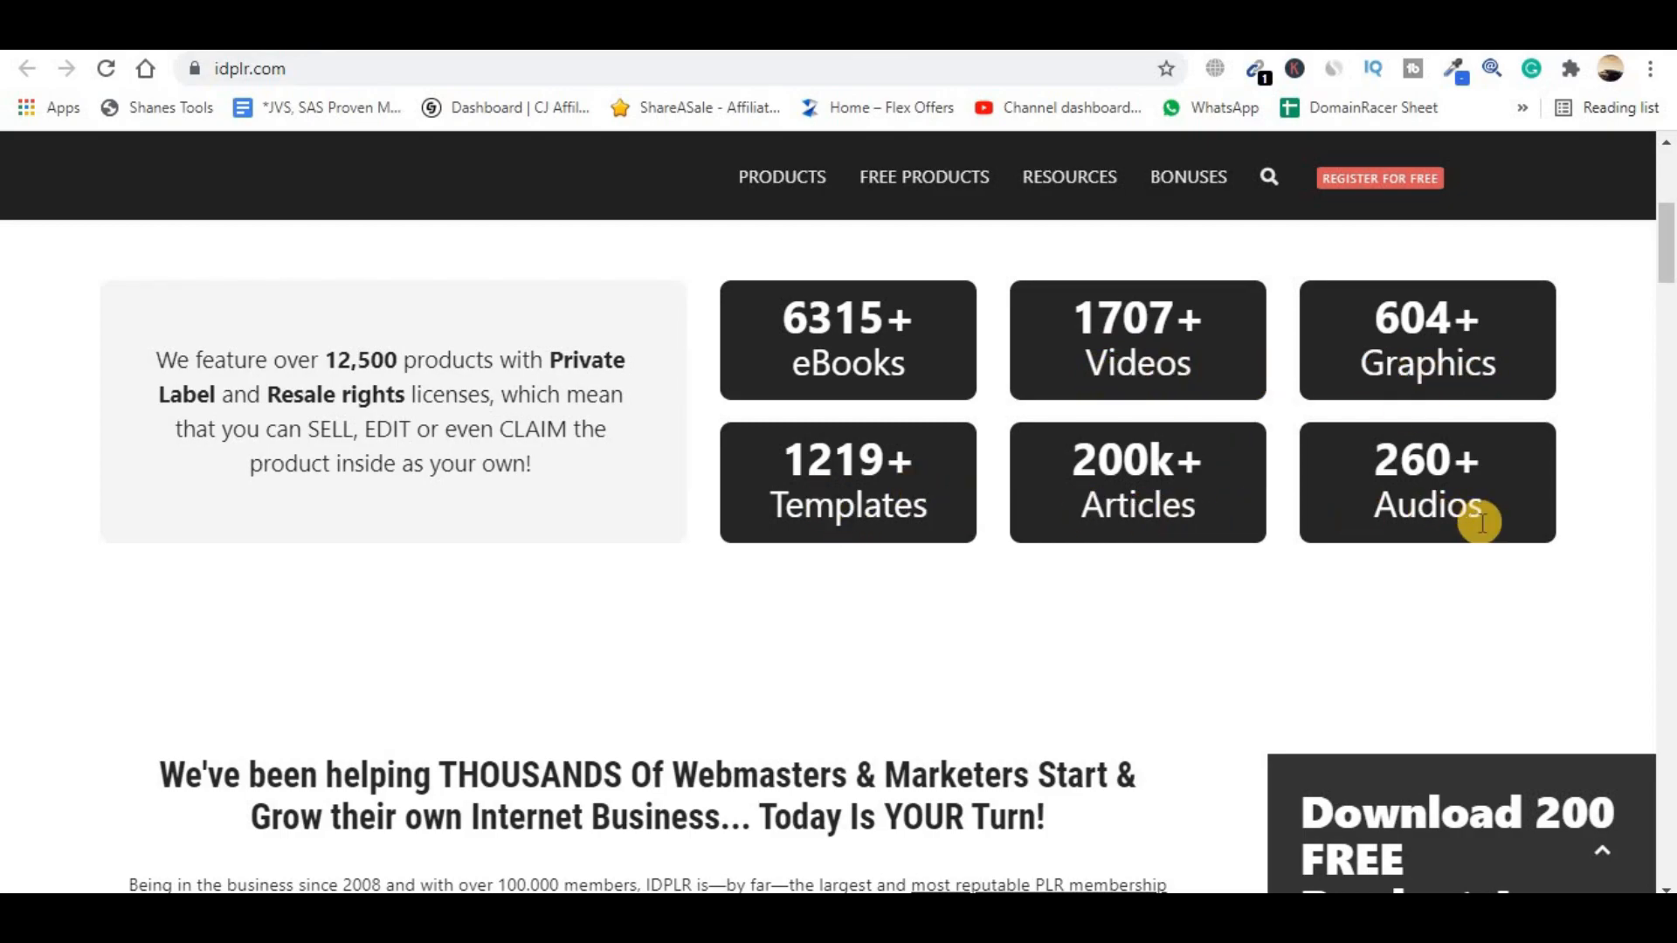
scroll(1476, 519, down, 4)
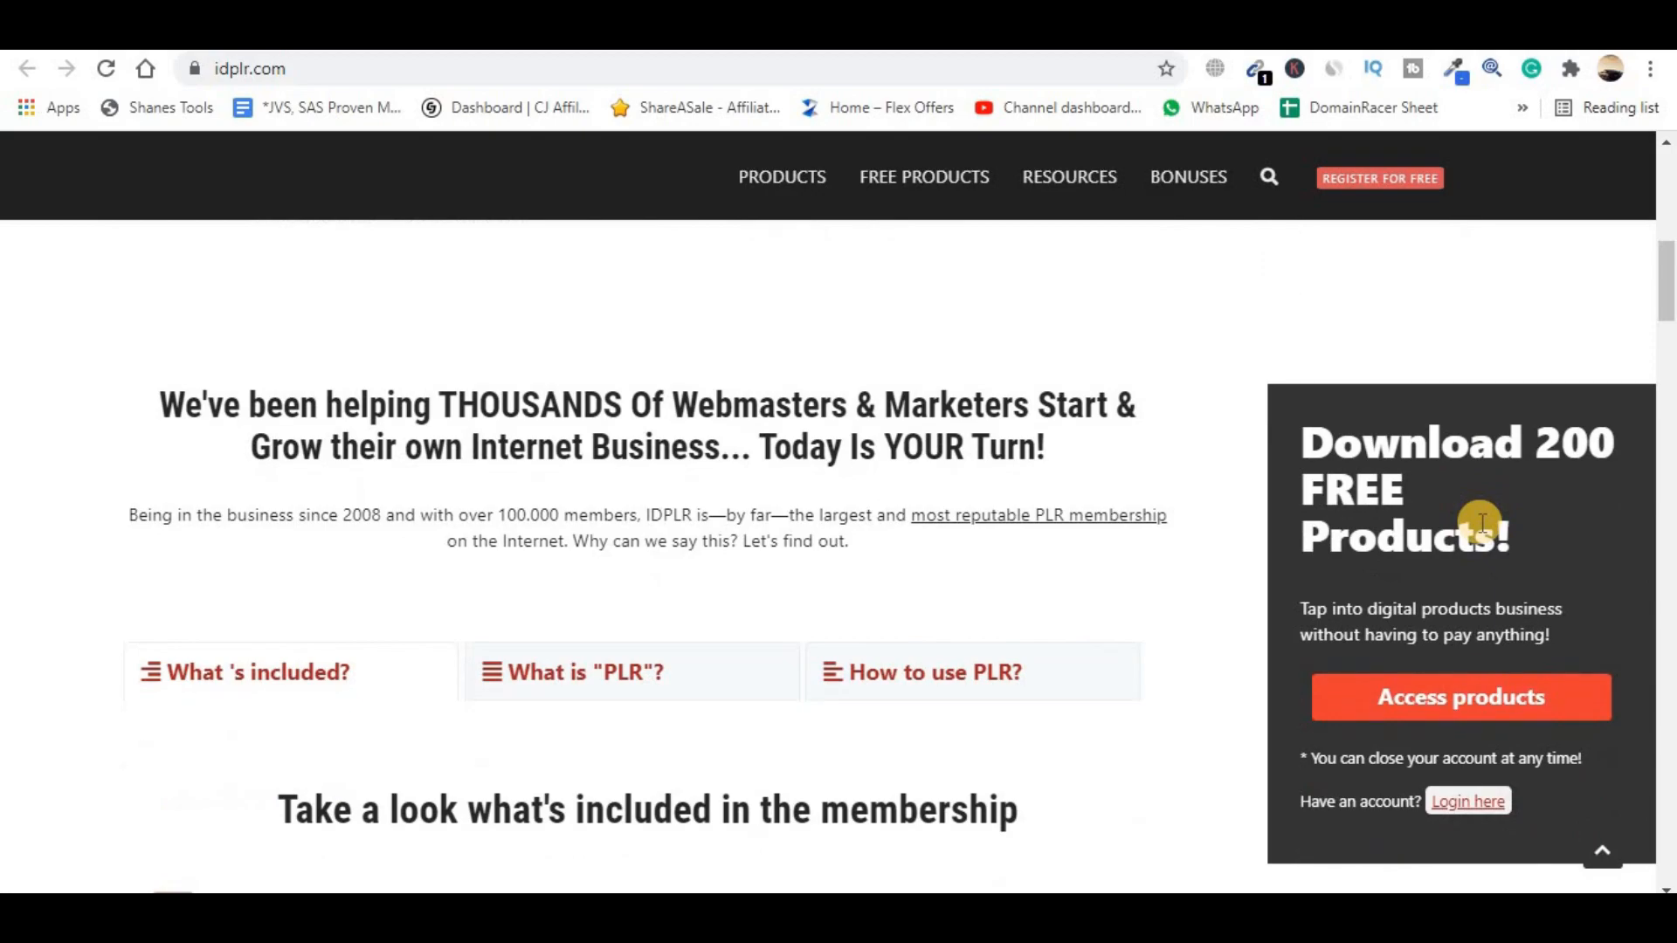
drag(1323, 445, 1541, 486)
click(1558, 526)
scroll(1039, 522, down, 3)
scroll(1039, 524, down, 9)
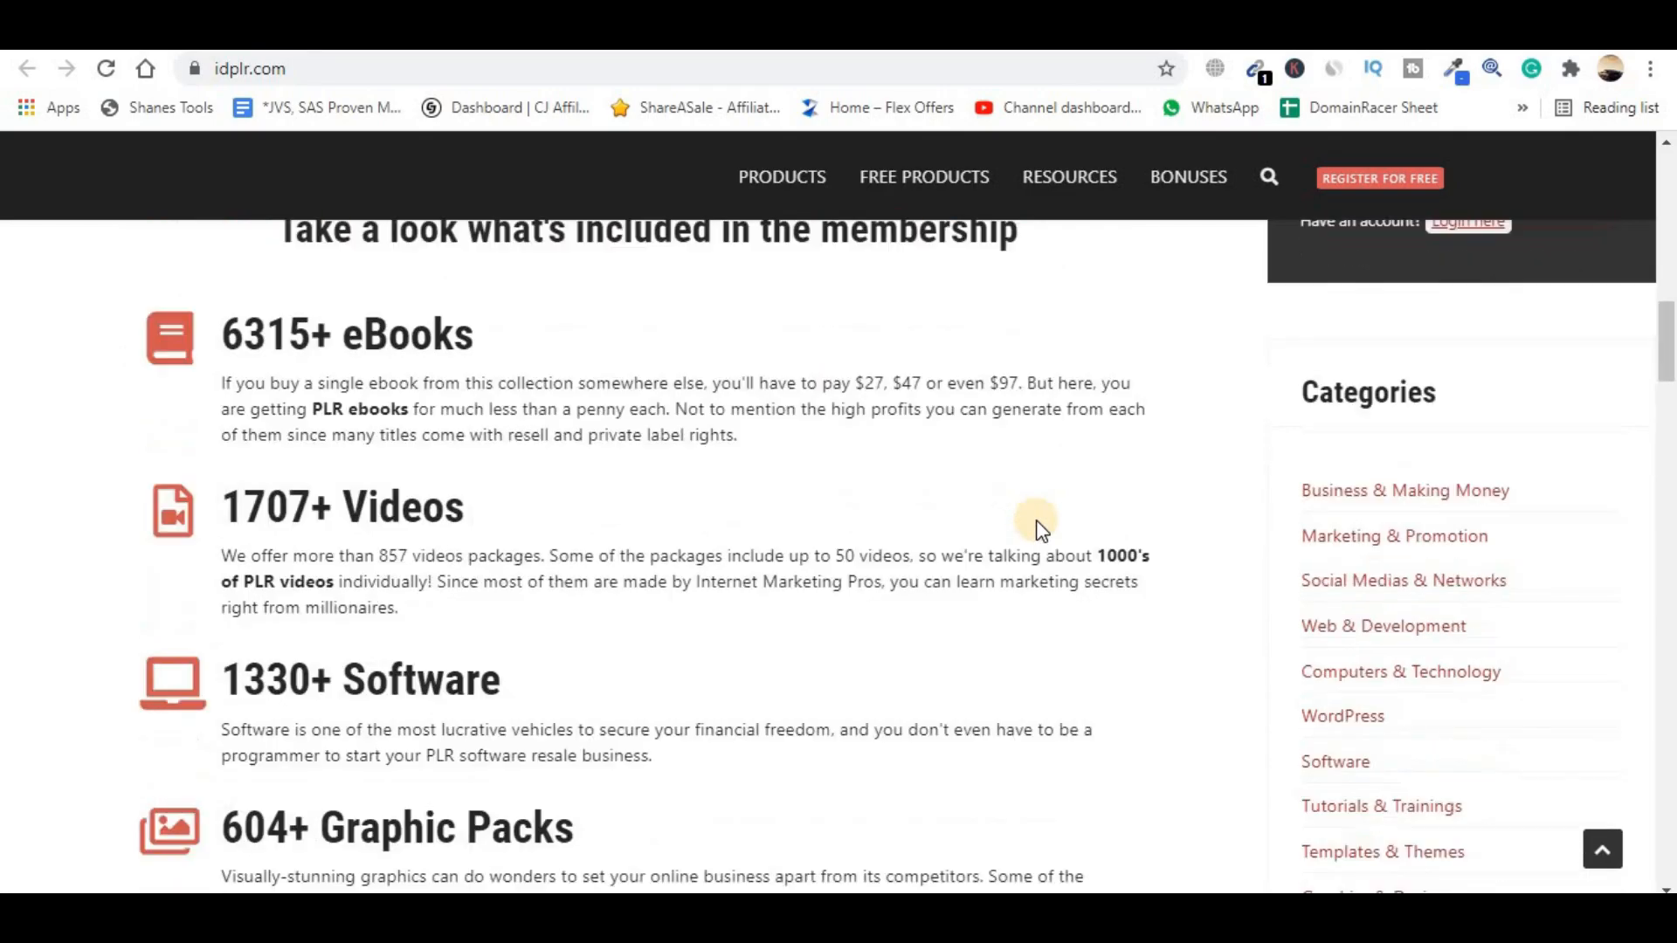
scroll(1038, 524, up, 20)
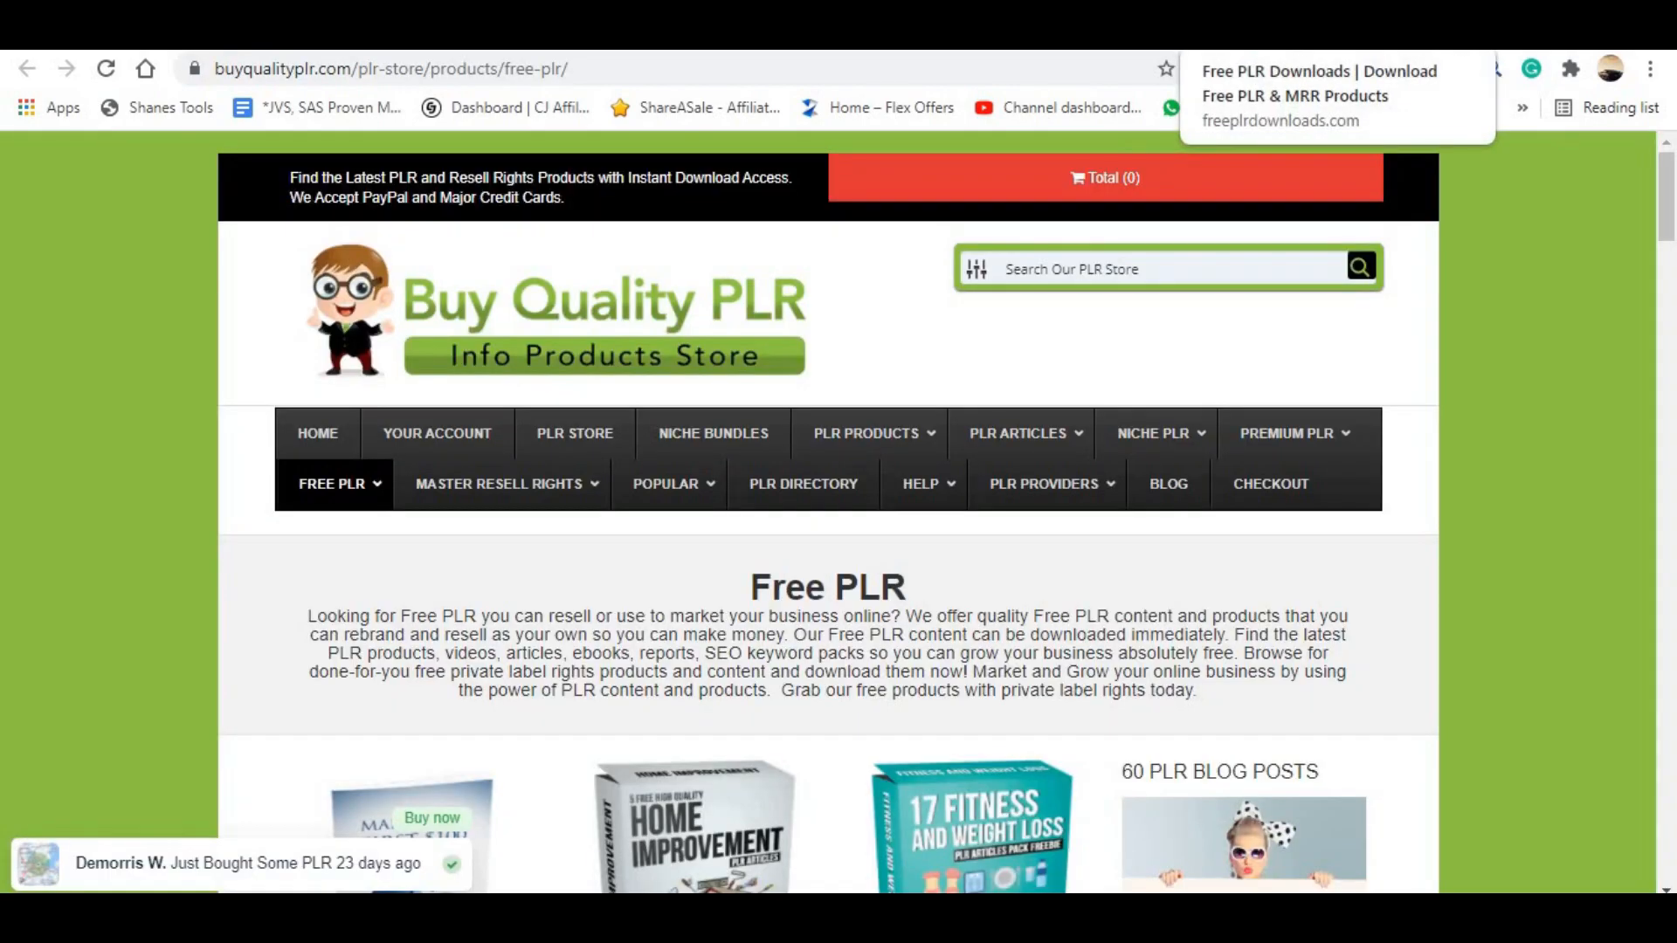
- Glance at the Free PLR Downloads site and the other open PLR site, and return to the IDPLR homepage
click(1270, 37)
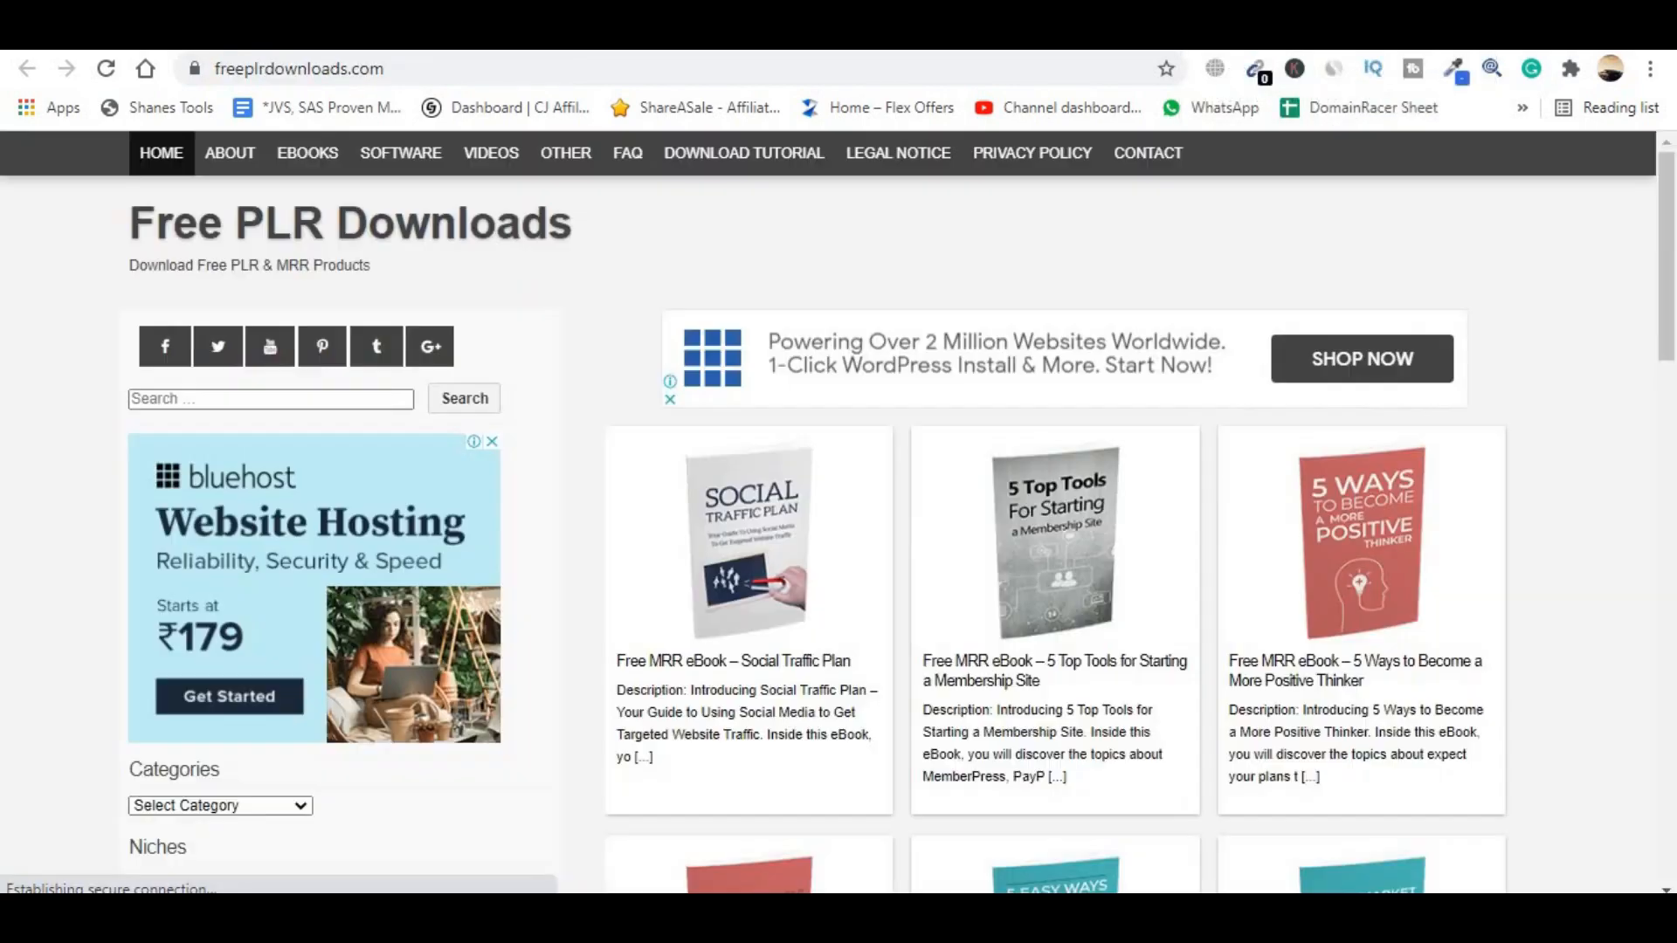
click(1397, 37)
click(1135, 36)
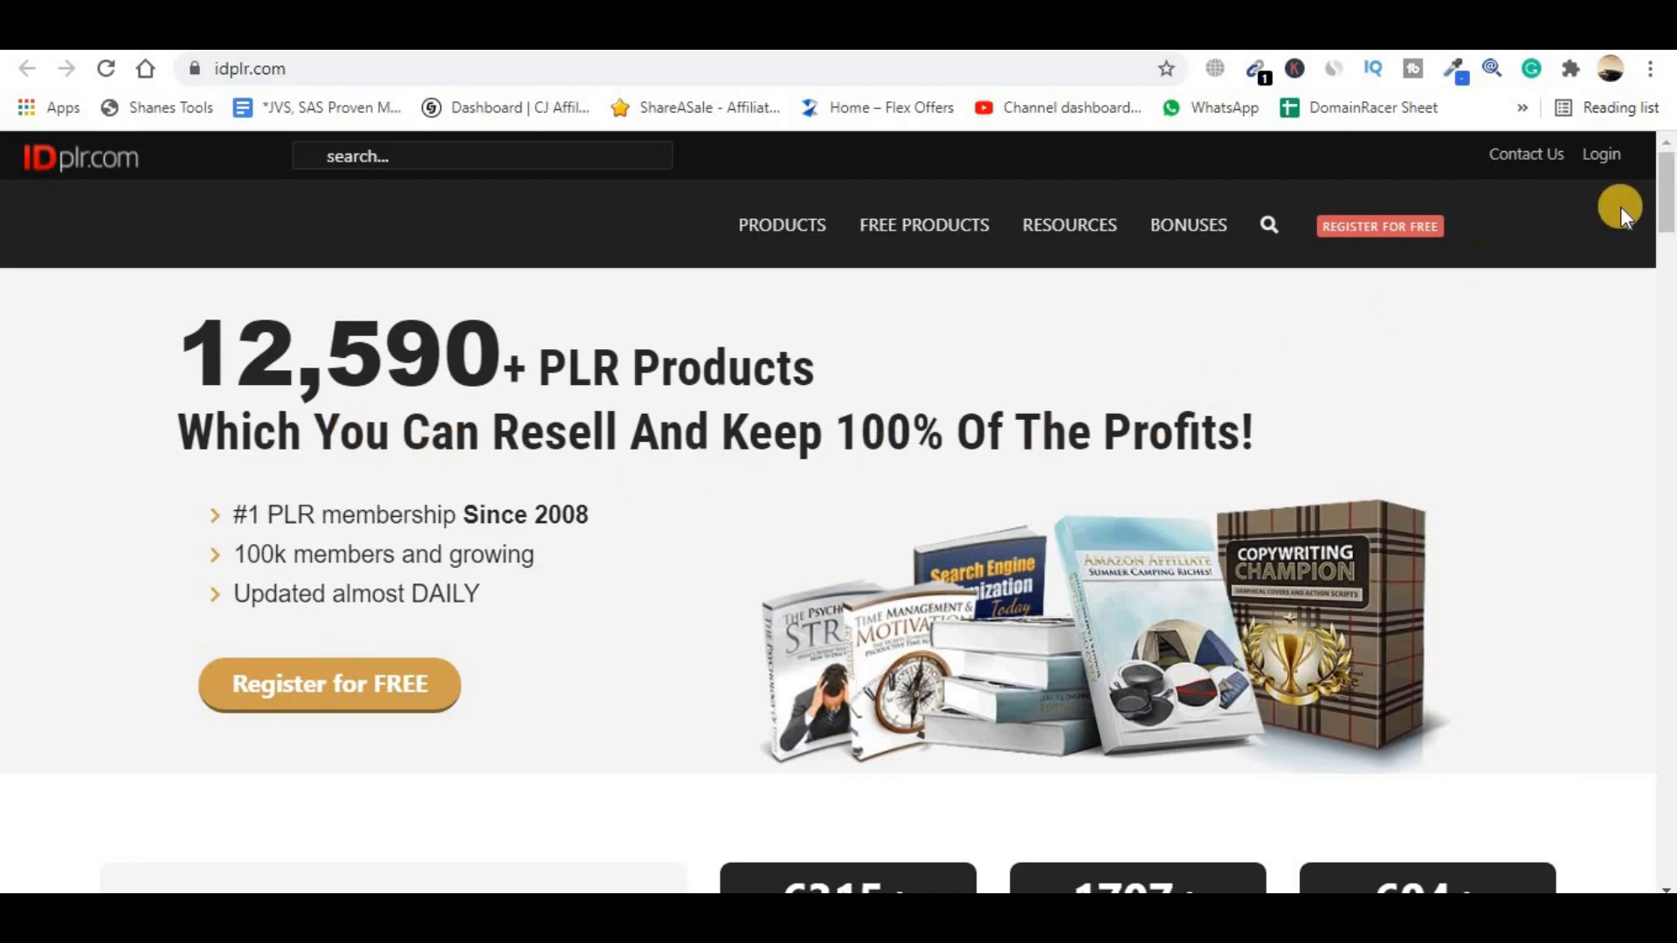
- Log in to the IDPLR member account and look over its dashboard
click(1606, 159)
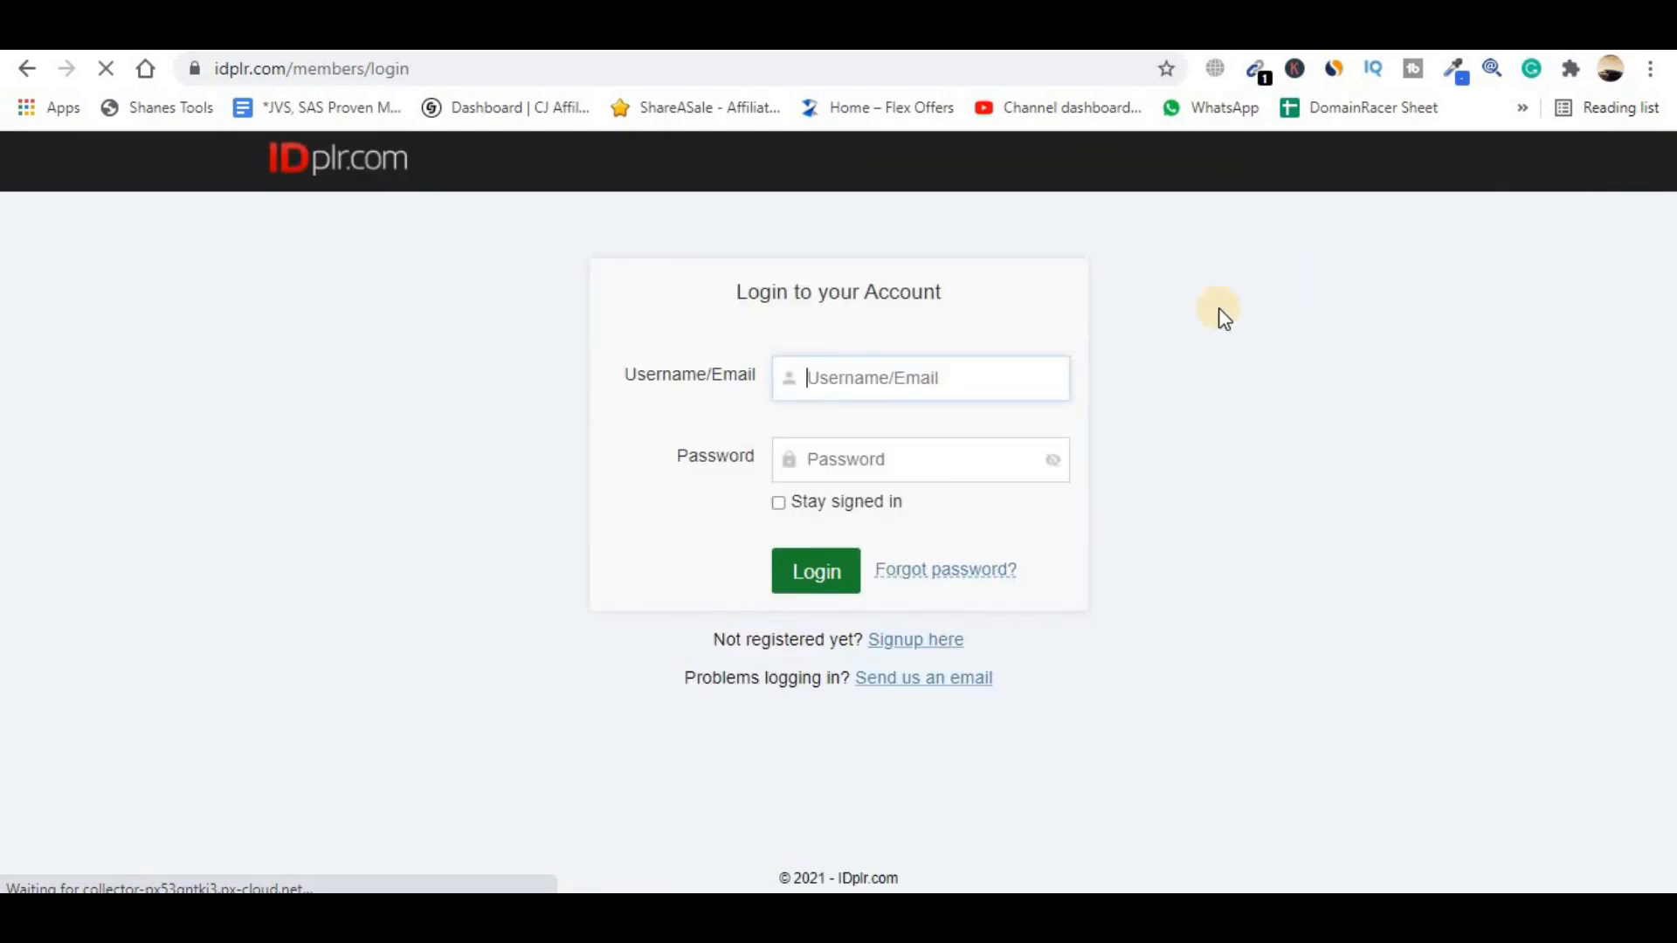
click(799, 576)
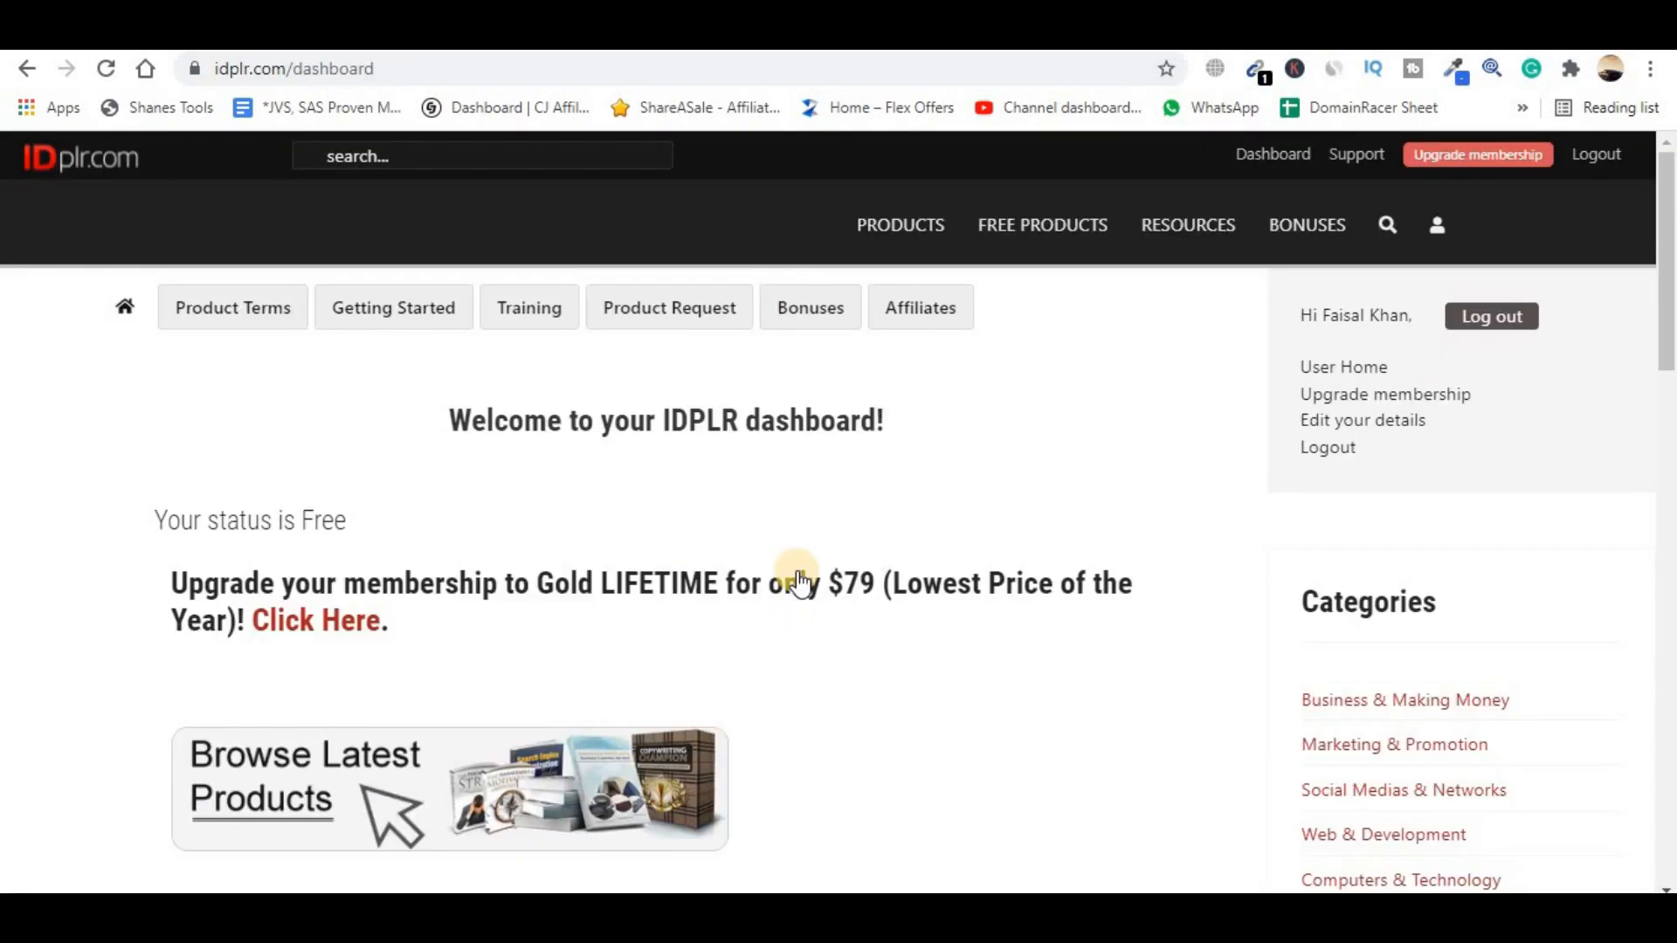
scroll(802, 583, down, 4)
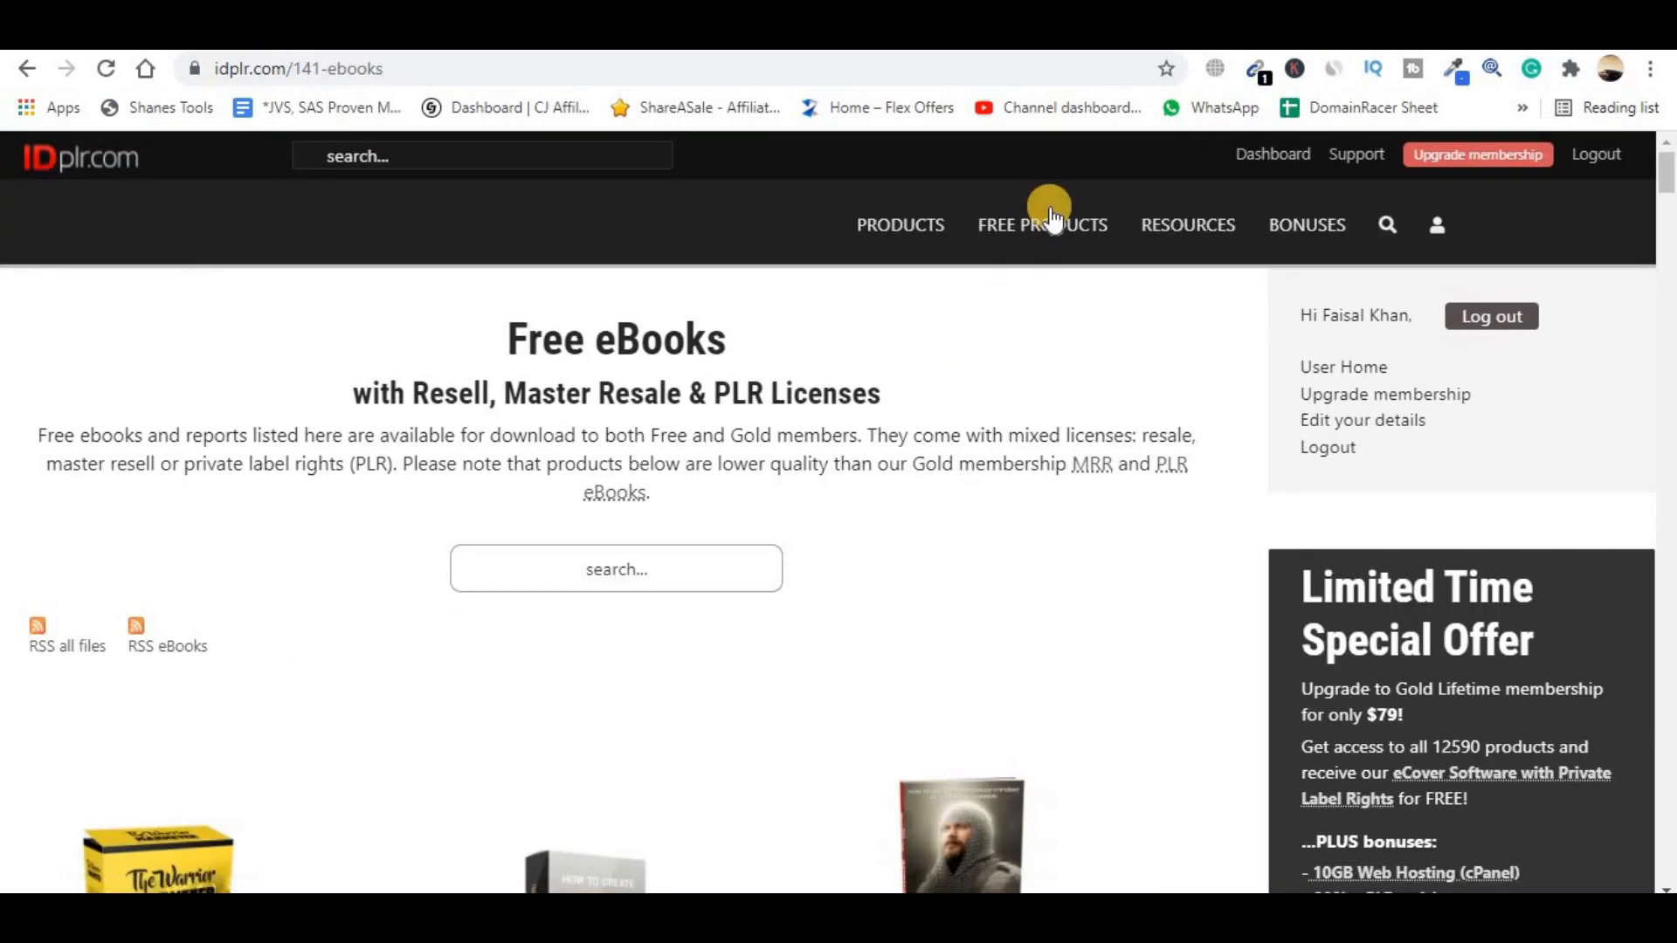
- Open the Free eBooks category on IDPLR and look through the listed e-books
mouse_move(1035, 216)
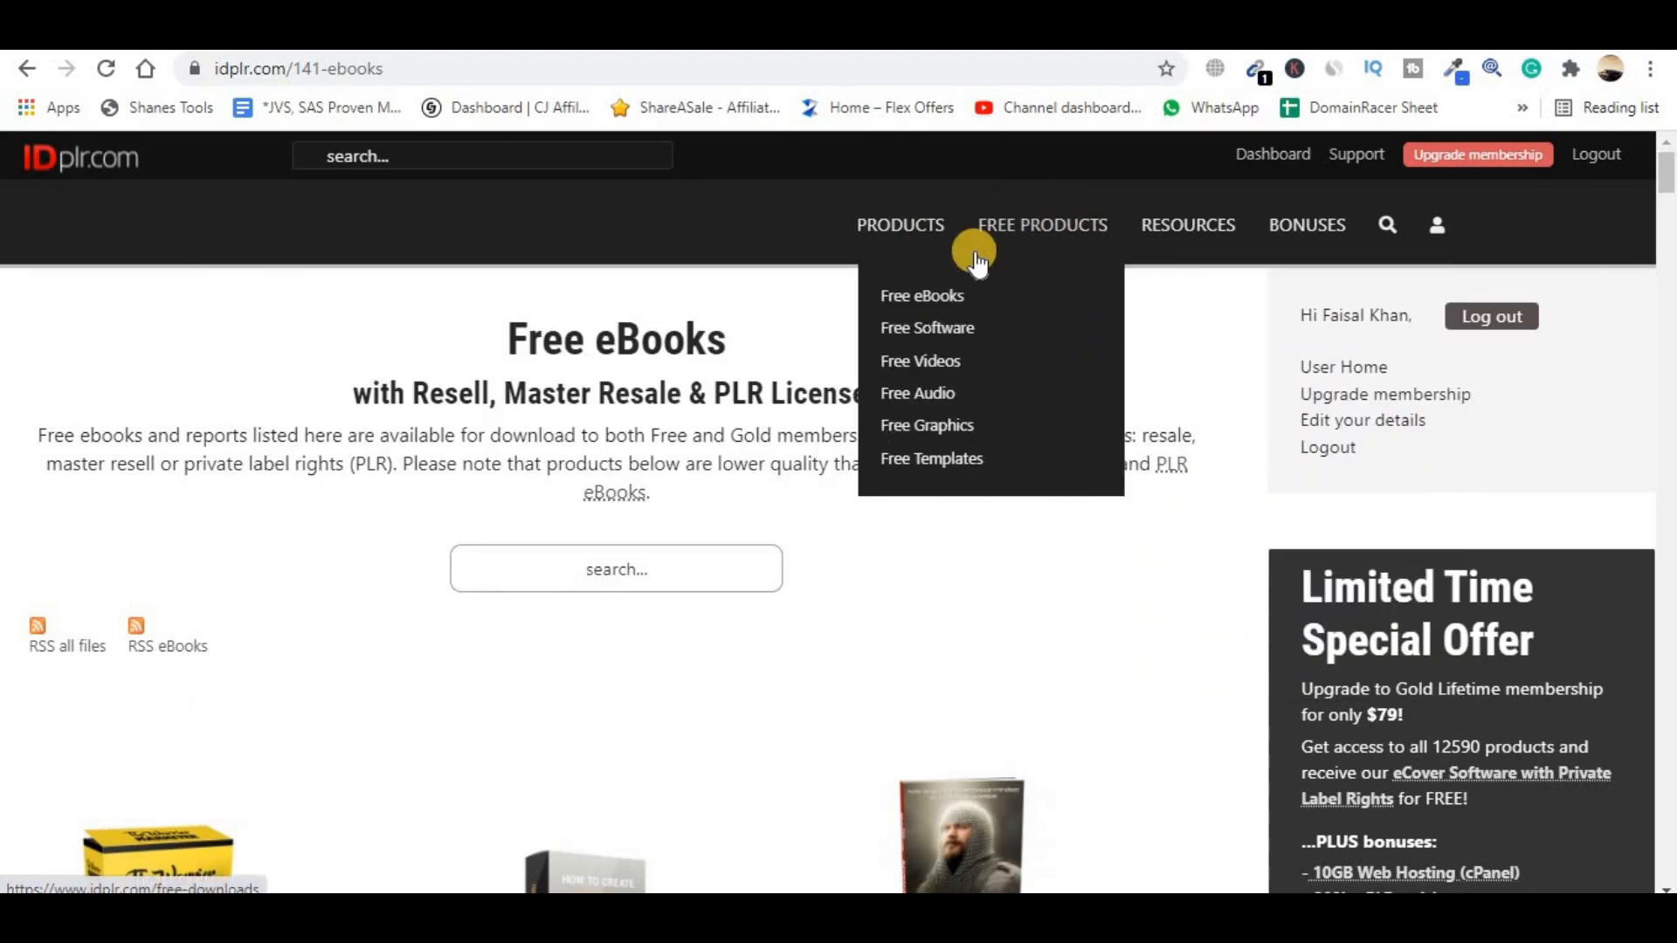
click(930, 297)
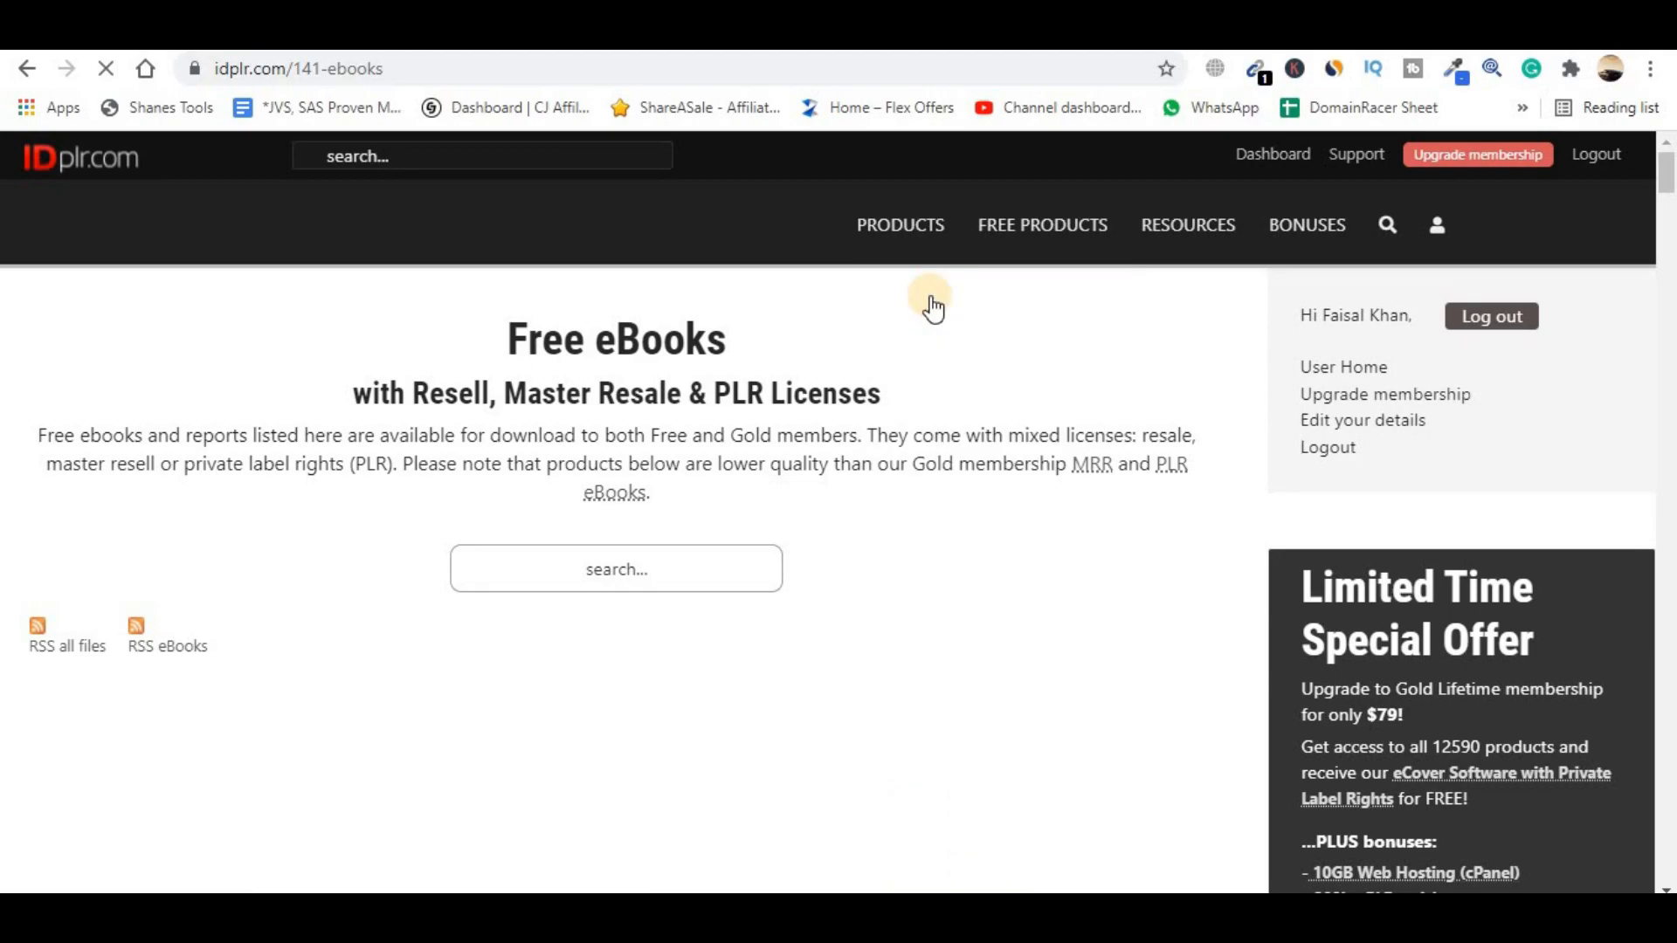
scroll(909, 489, down, 5)
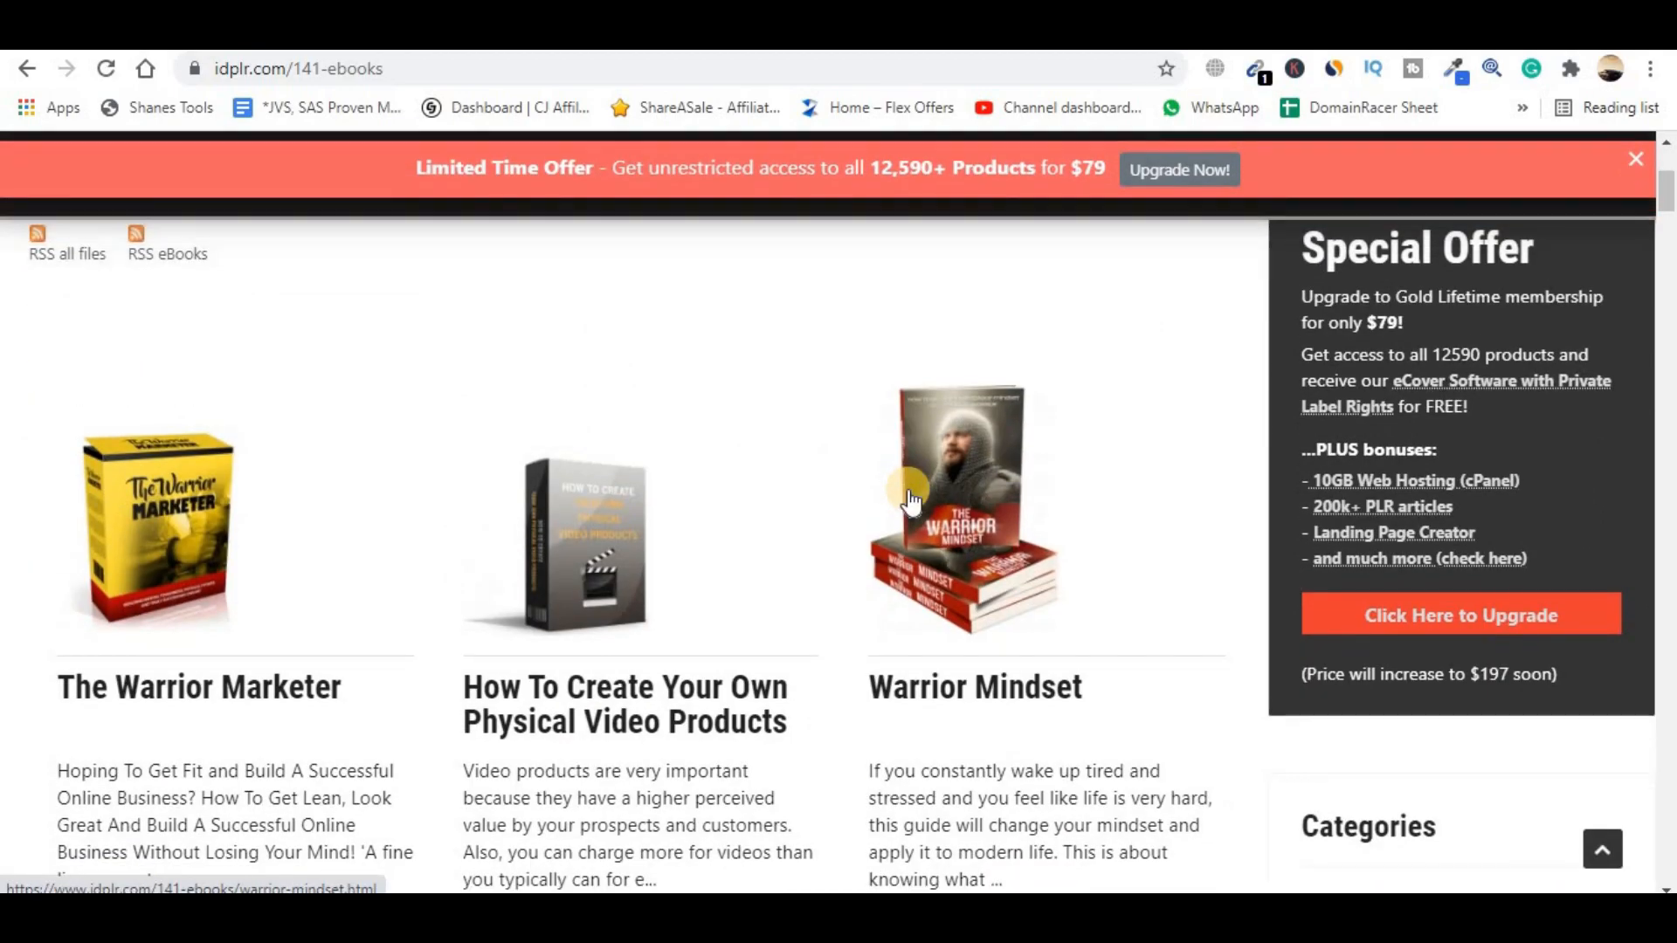
- Look through the free e-books list on IDPLR and open the Expert Interviews For Extra Traffic product page
scroll(213, 483, up, 2)
scroll(1201, 599, down, 8)
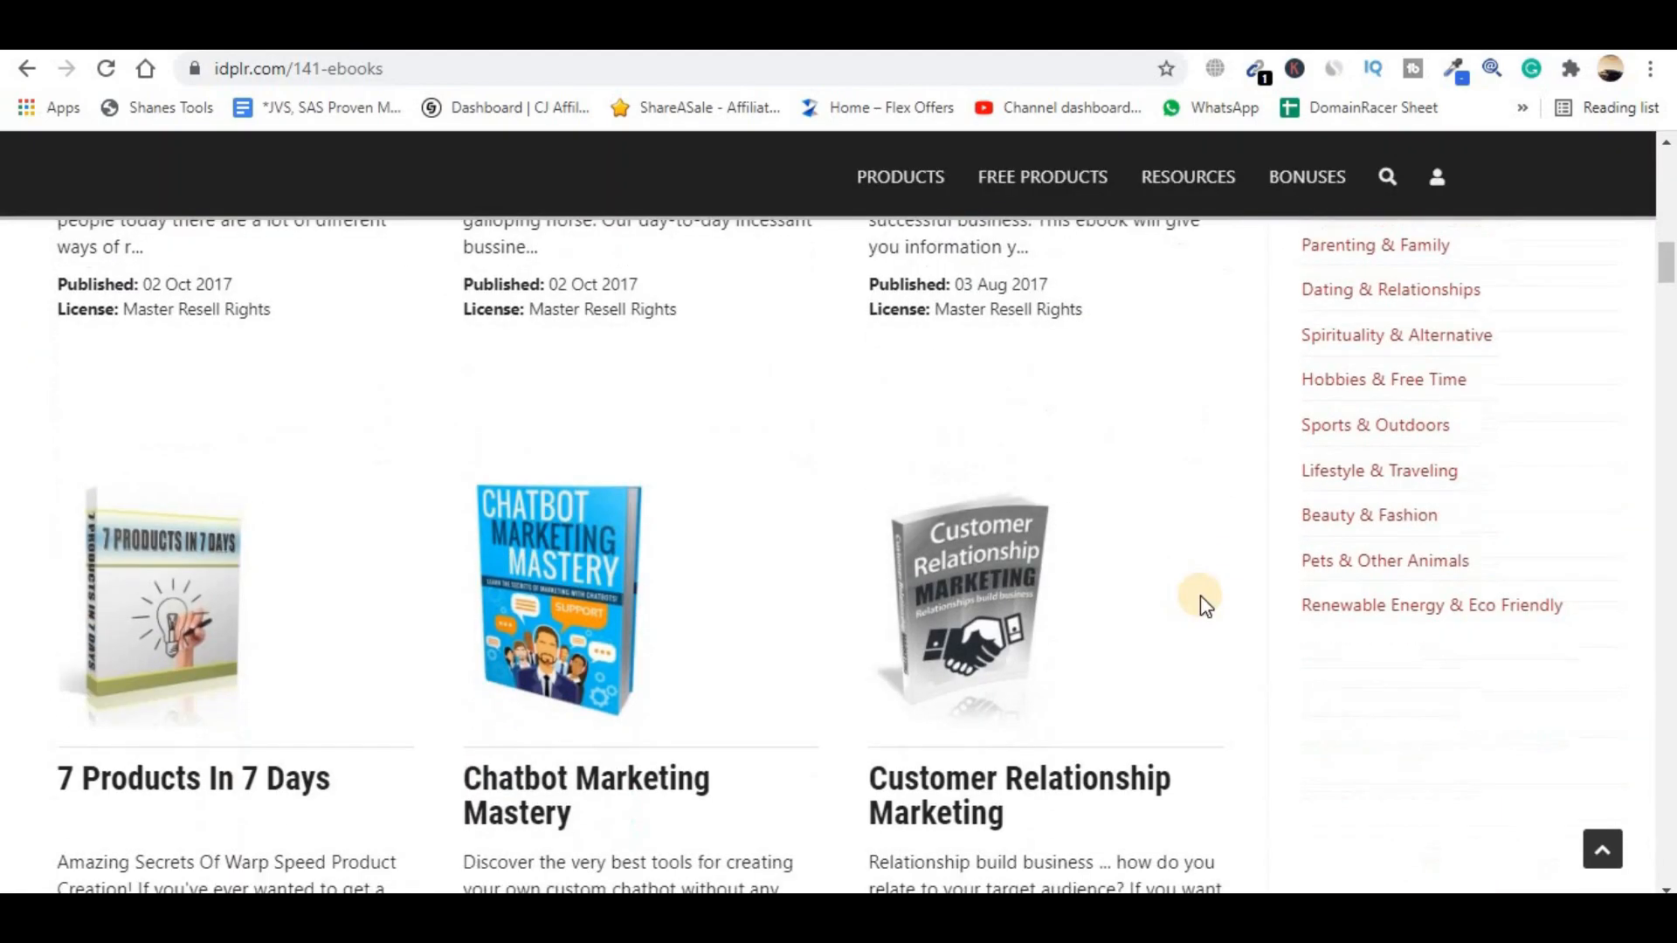
scroll(1199, 595, down, 8)
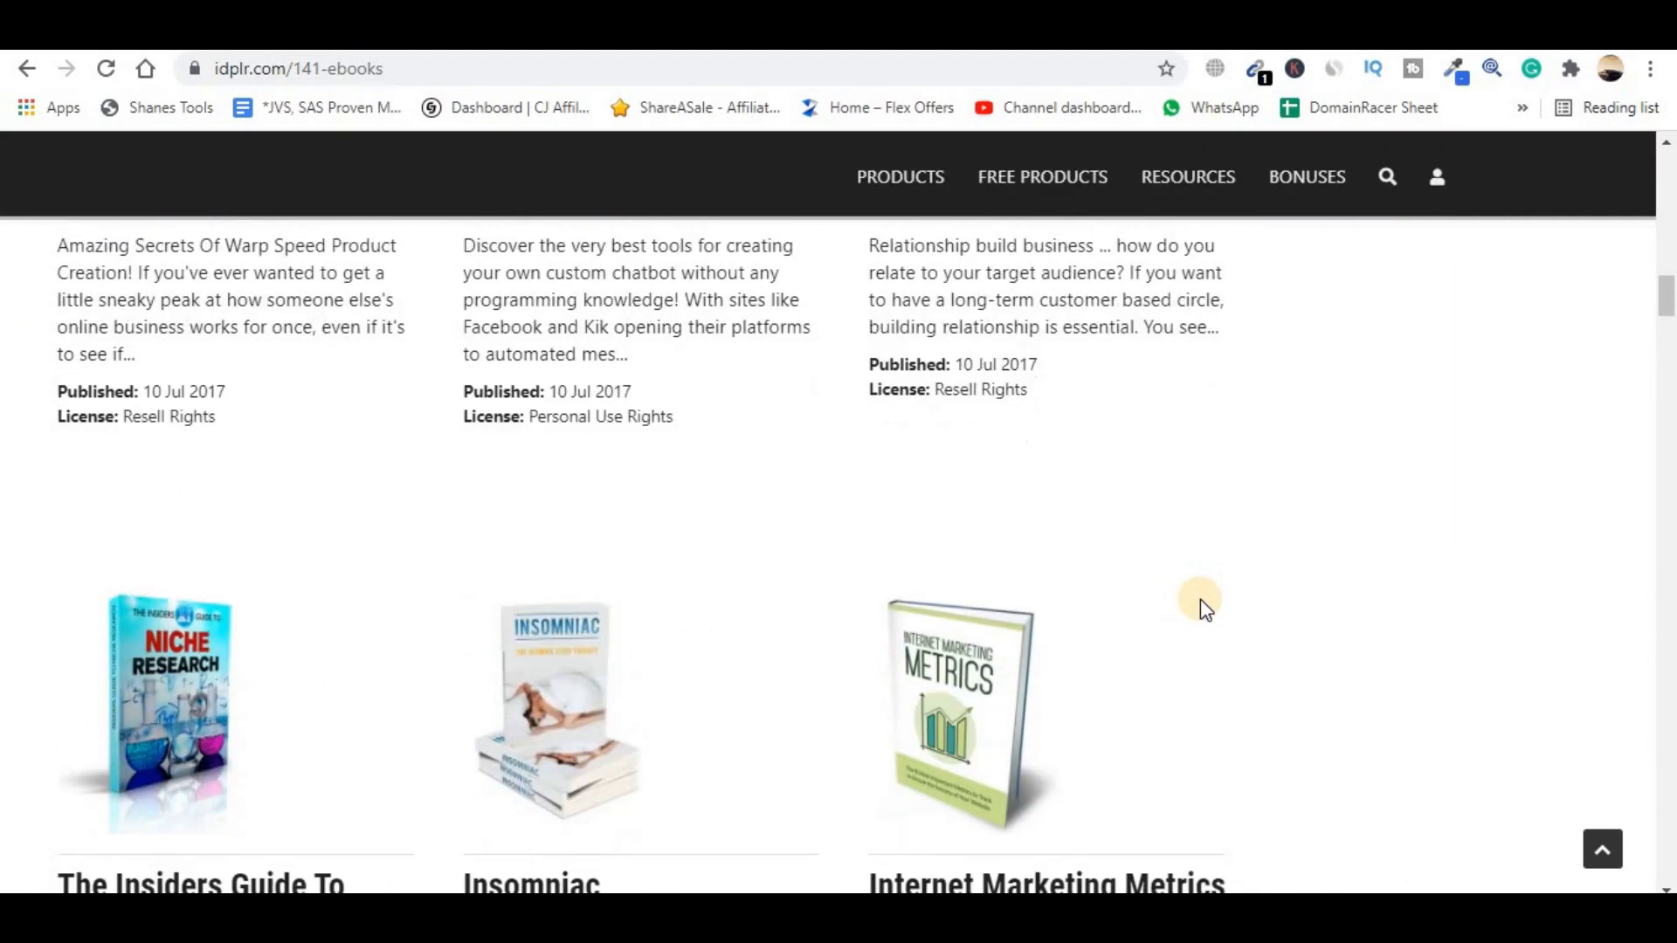
scroll(1202, 603, down, 5)
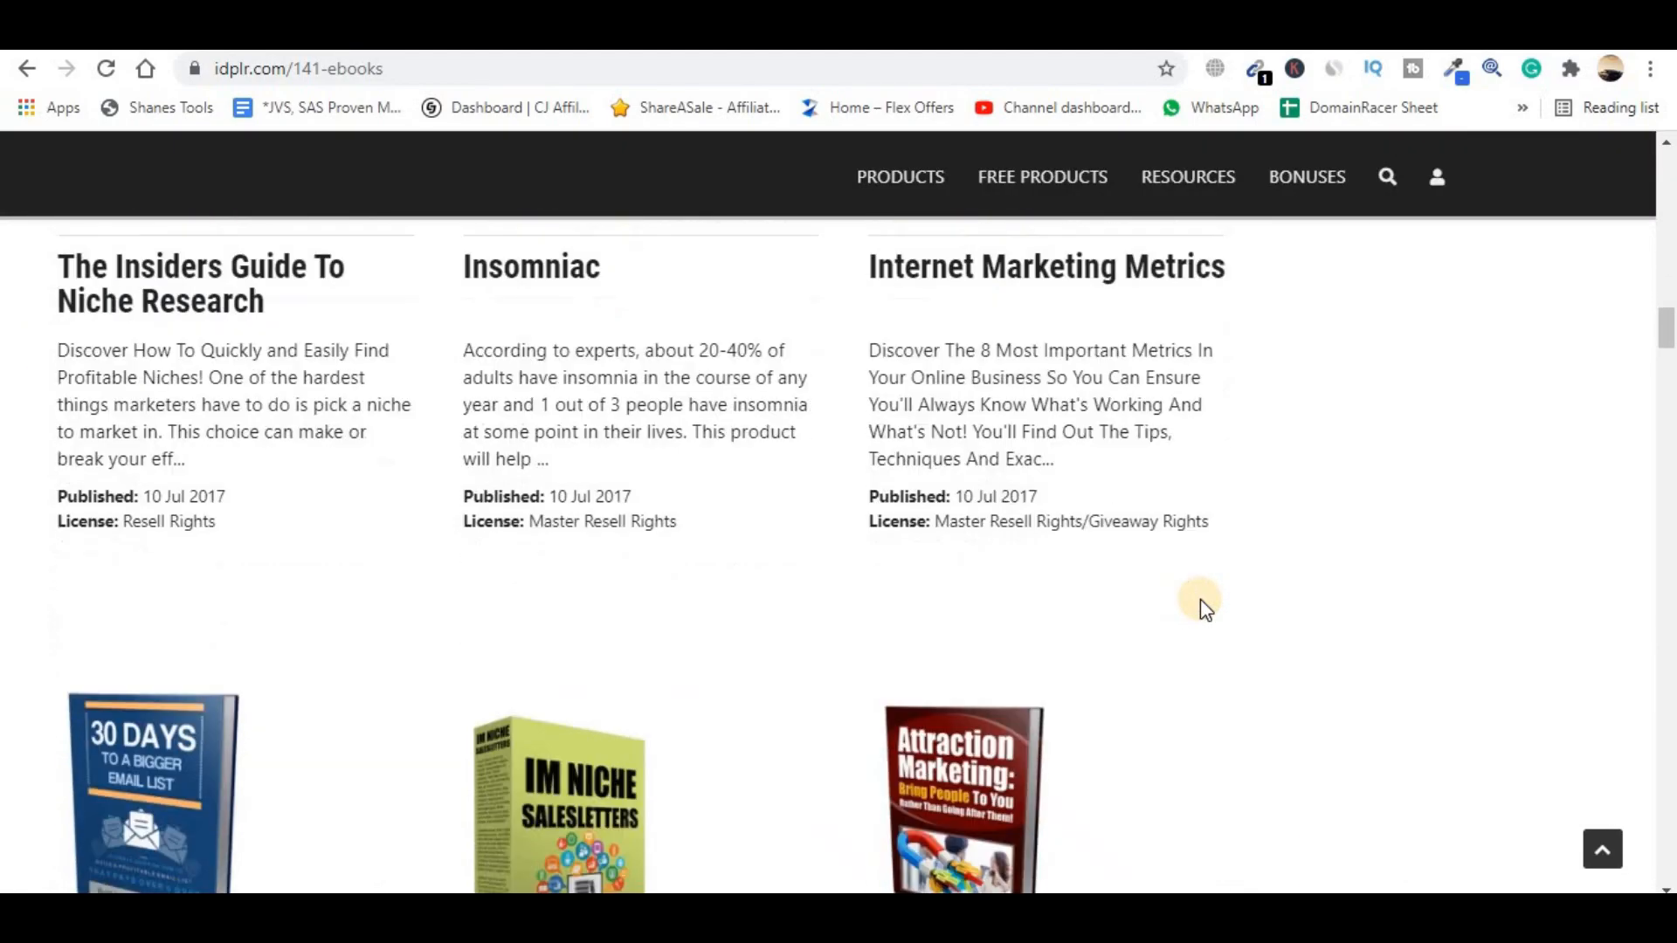
scroll(1199, 599, up, 20)
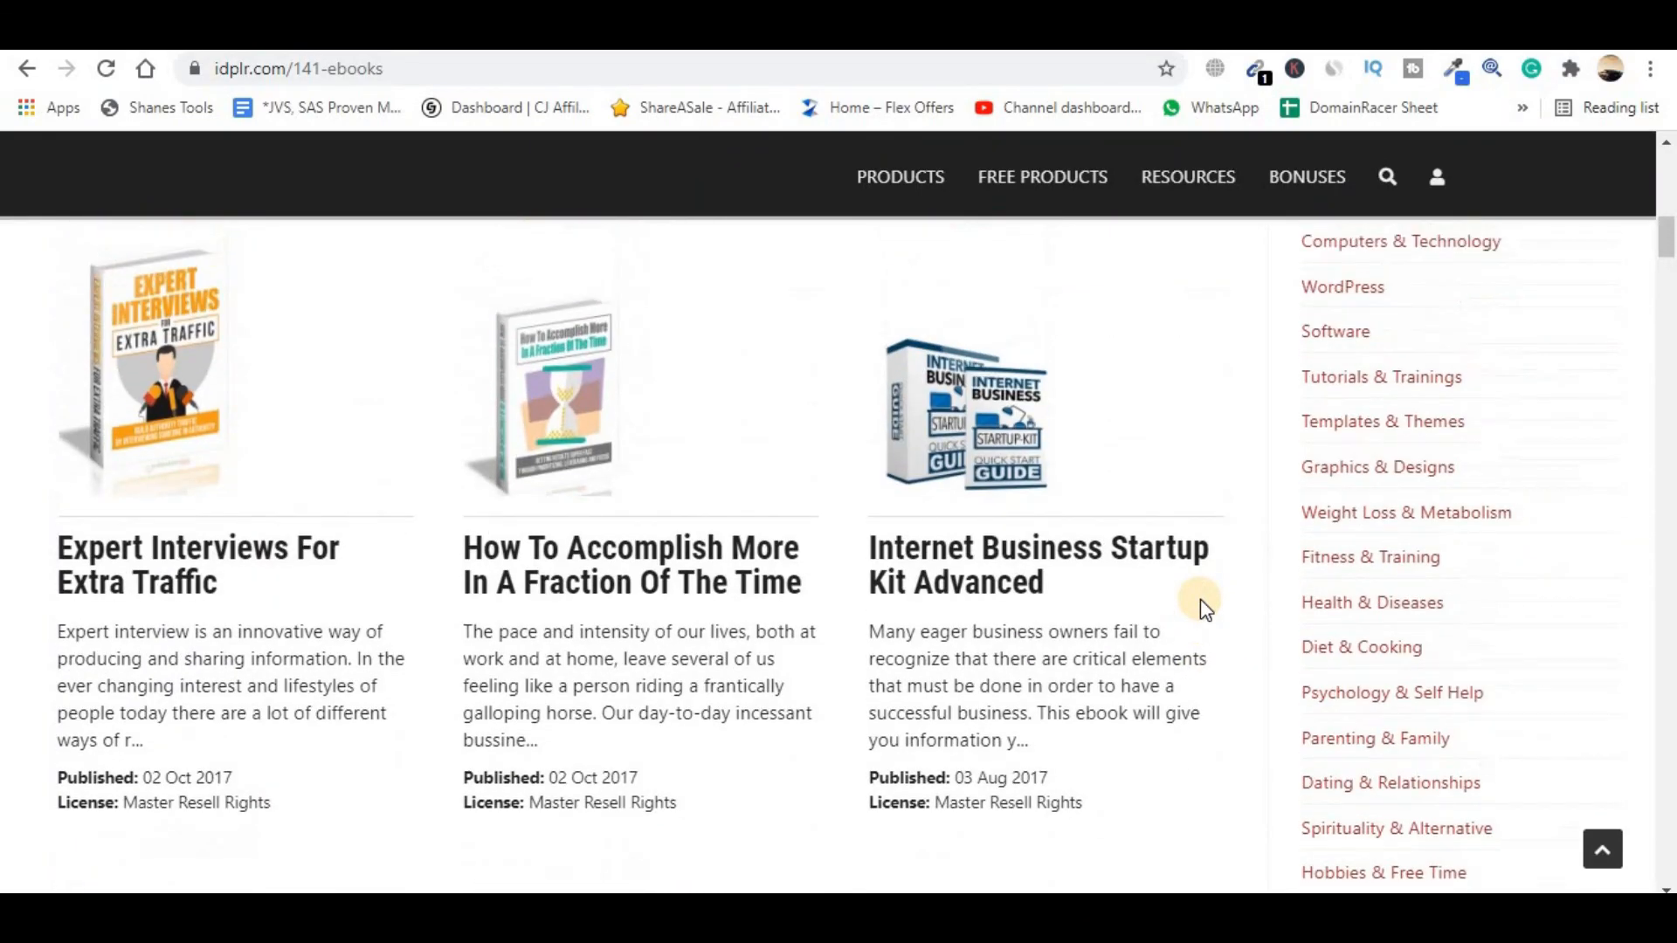
click(153, 398)
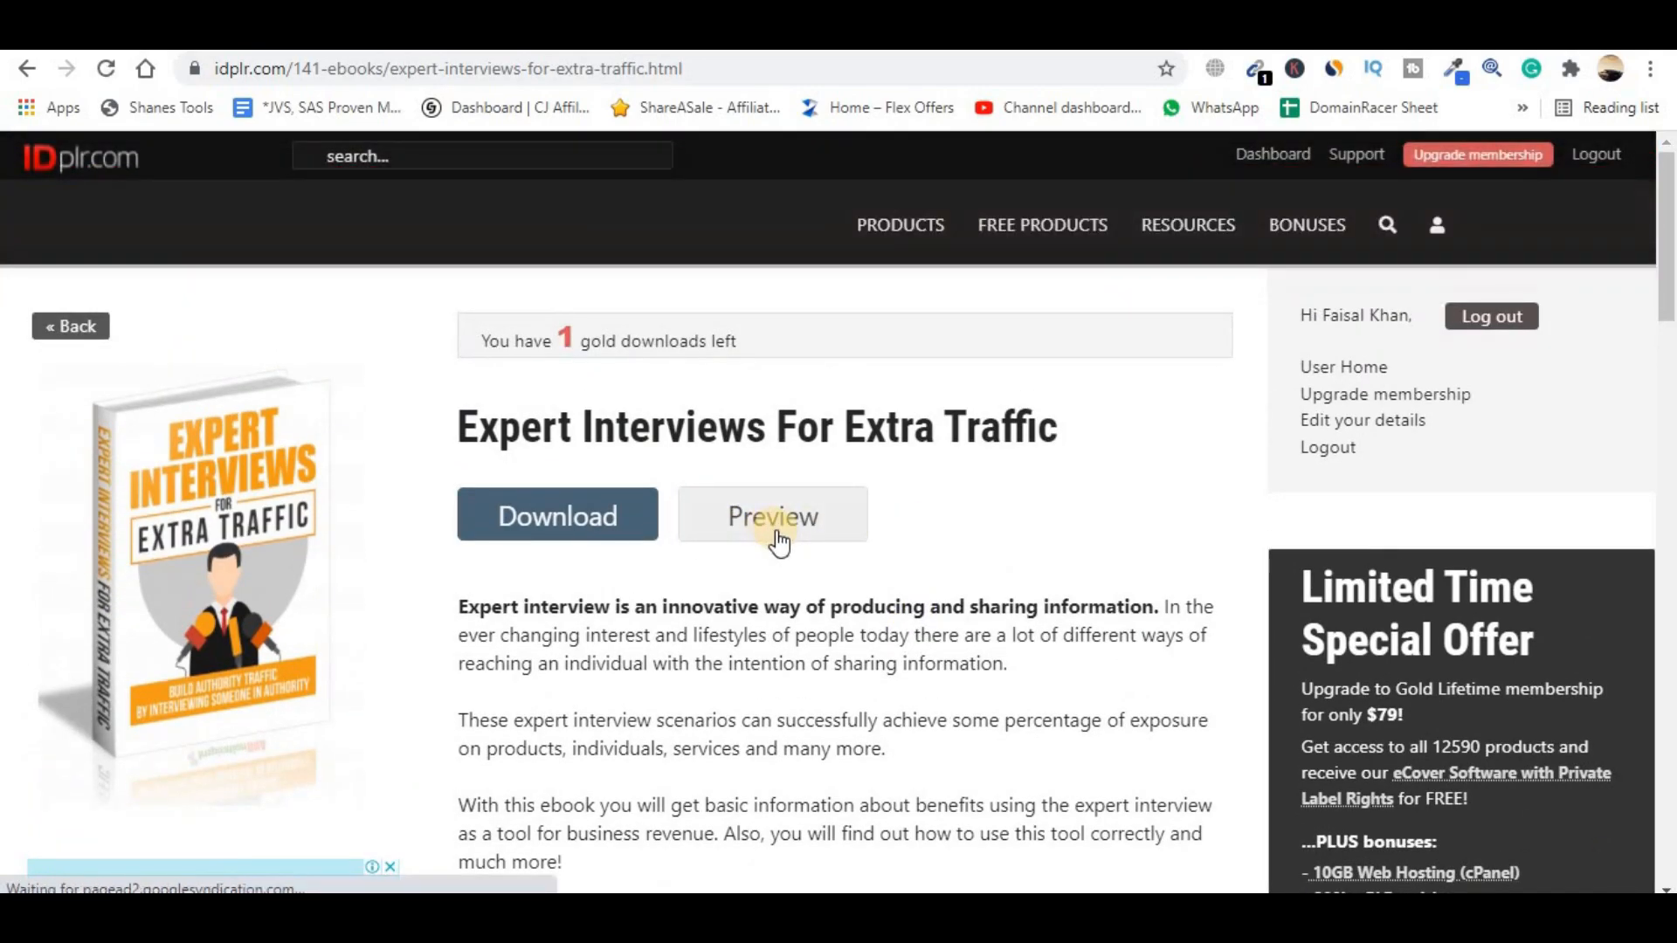
- Check the e-book's product terms for permission to sell it, and download the e-book
click(772, 524)
click(808, 524)
scroll(873, 557, down, 9)
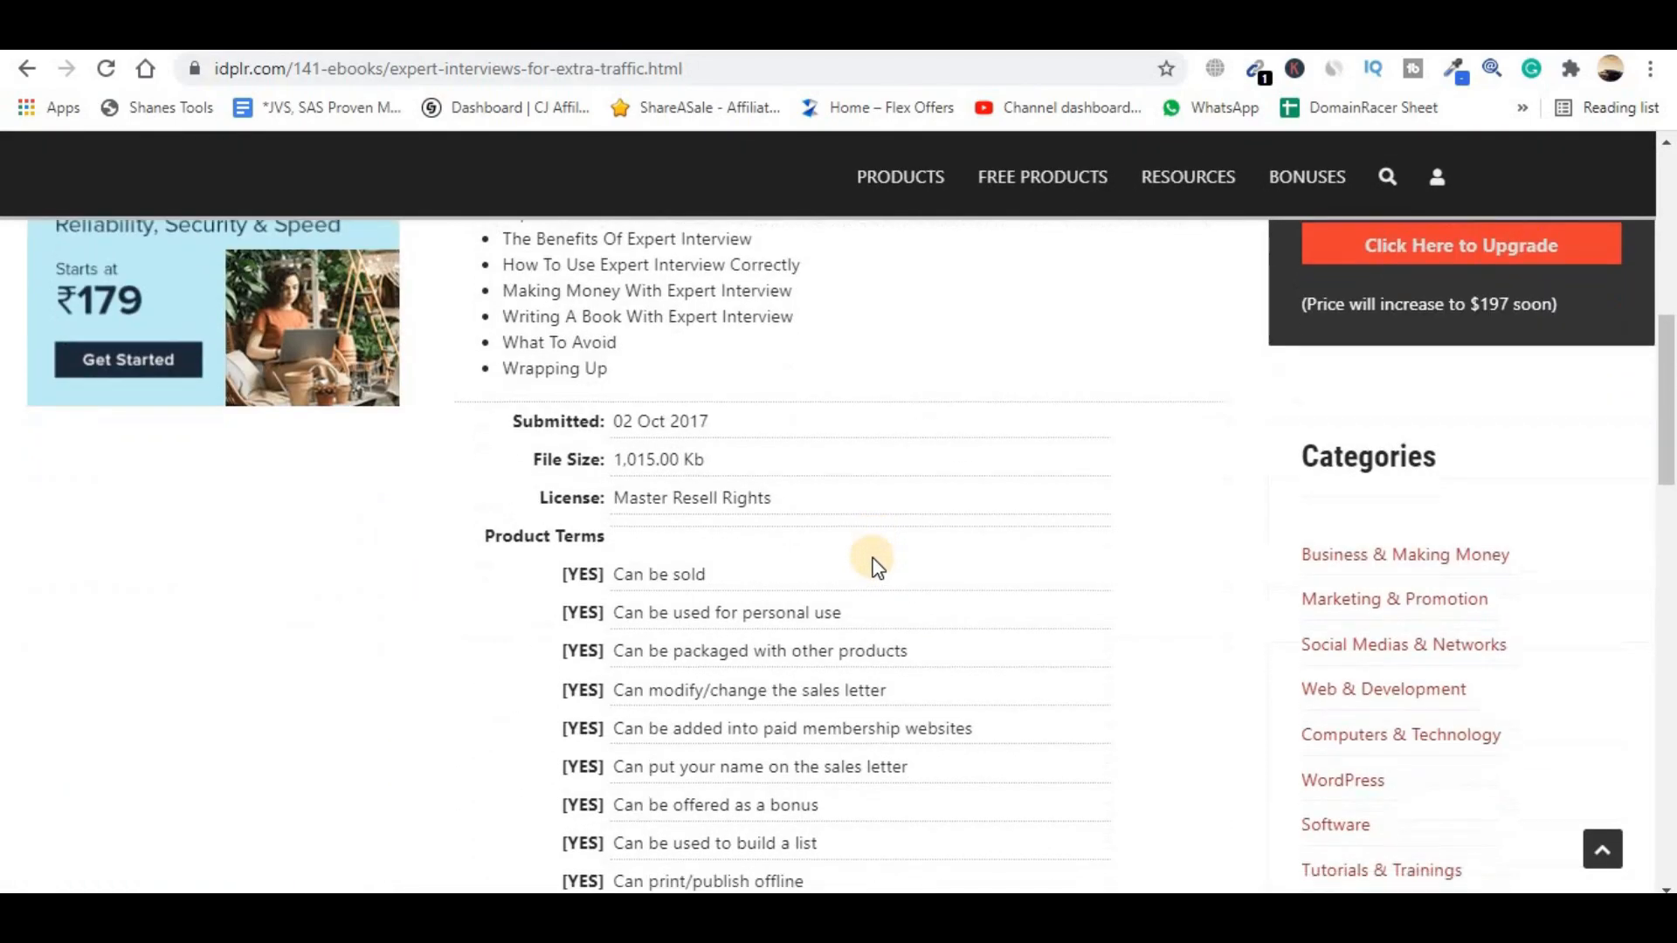
drag(704, 574, 531, 572)
click(591, 572)
scroll(853, 580, up, 9)
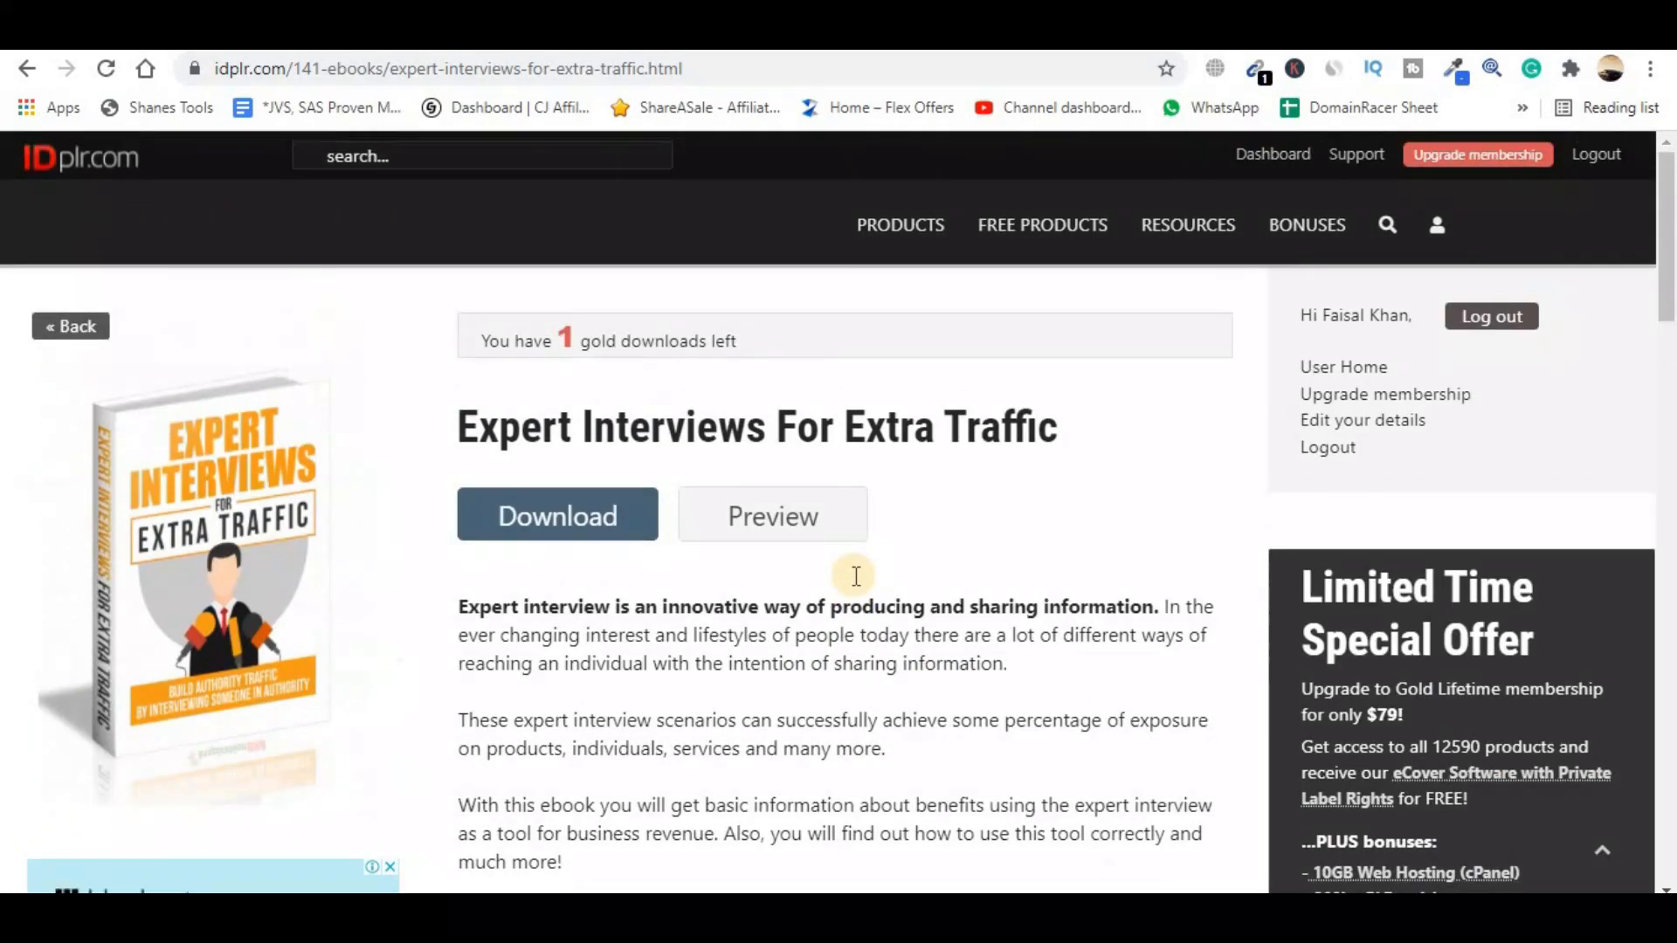
click(616, 515)
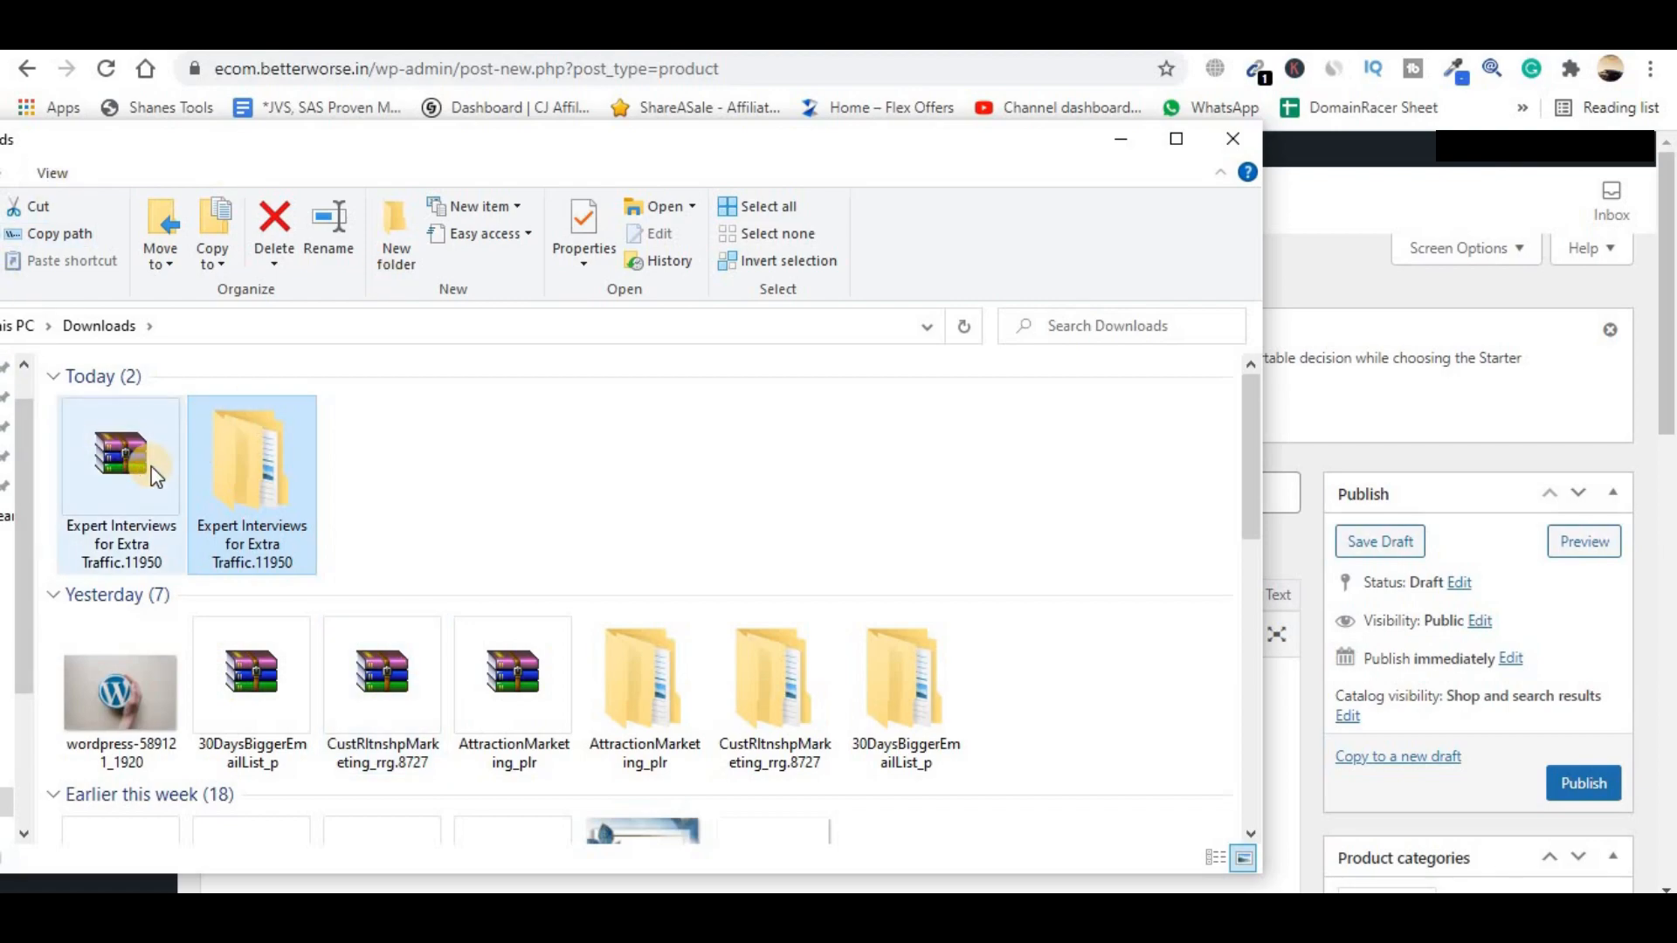
- In Downloads, open the extracted Expert Interviews for Extra Traffic.11950 folder down to its eBook subfolder
click(107, 442)
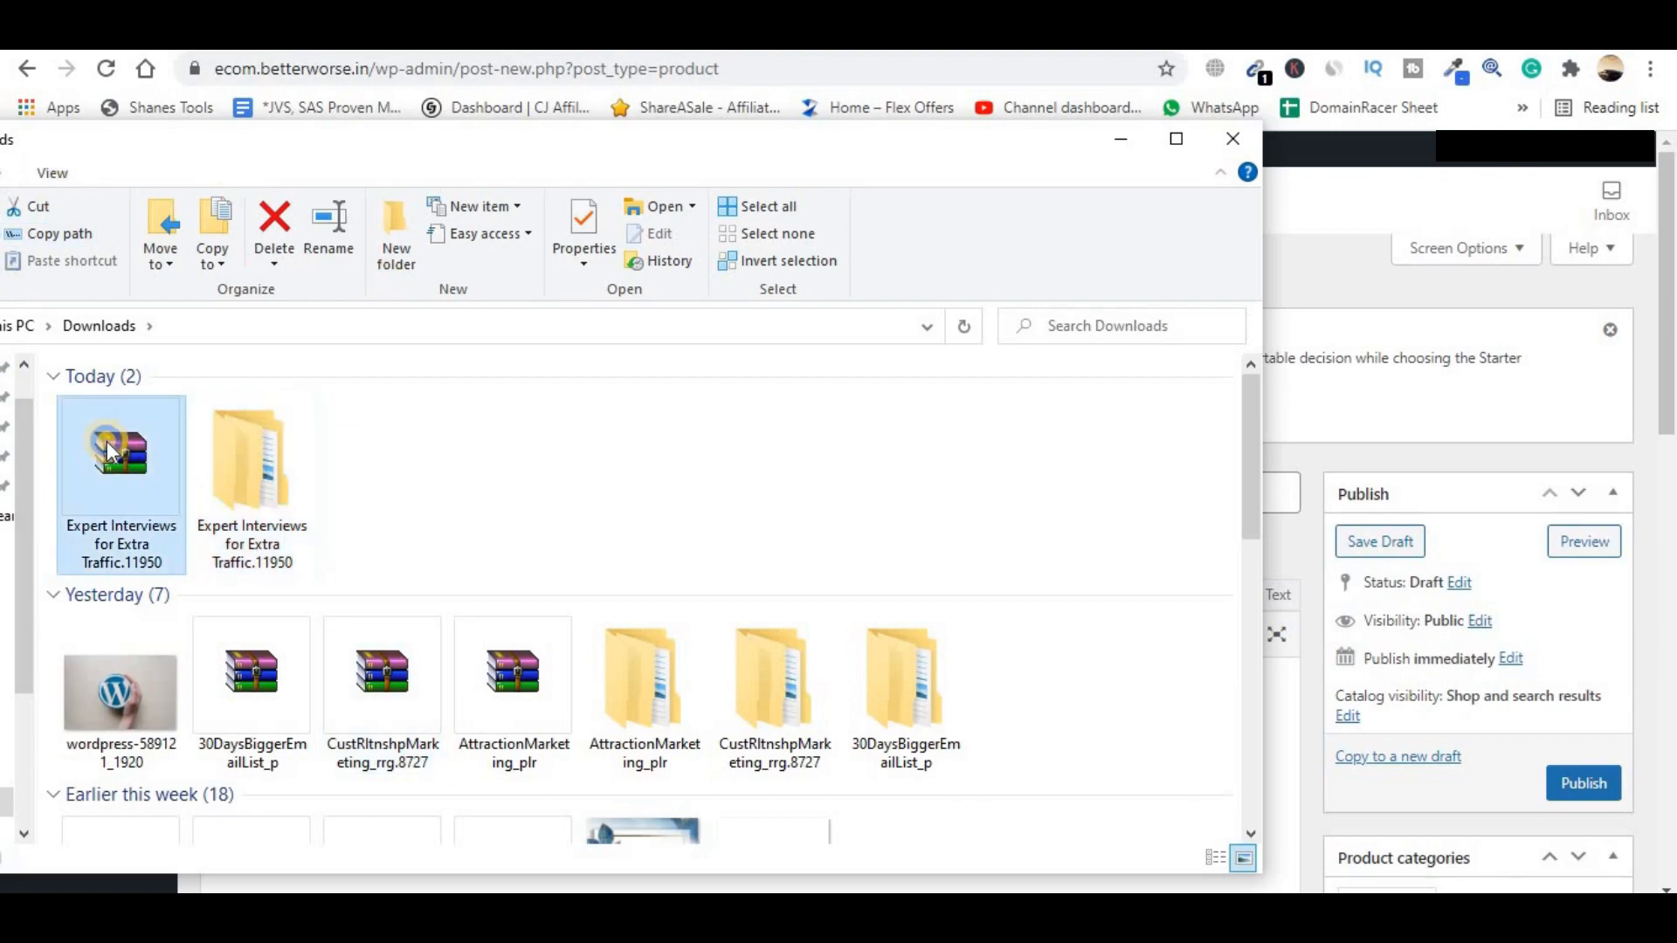
right_click(106, 442)
click(484, 515)
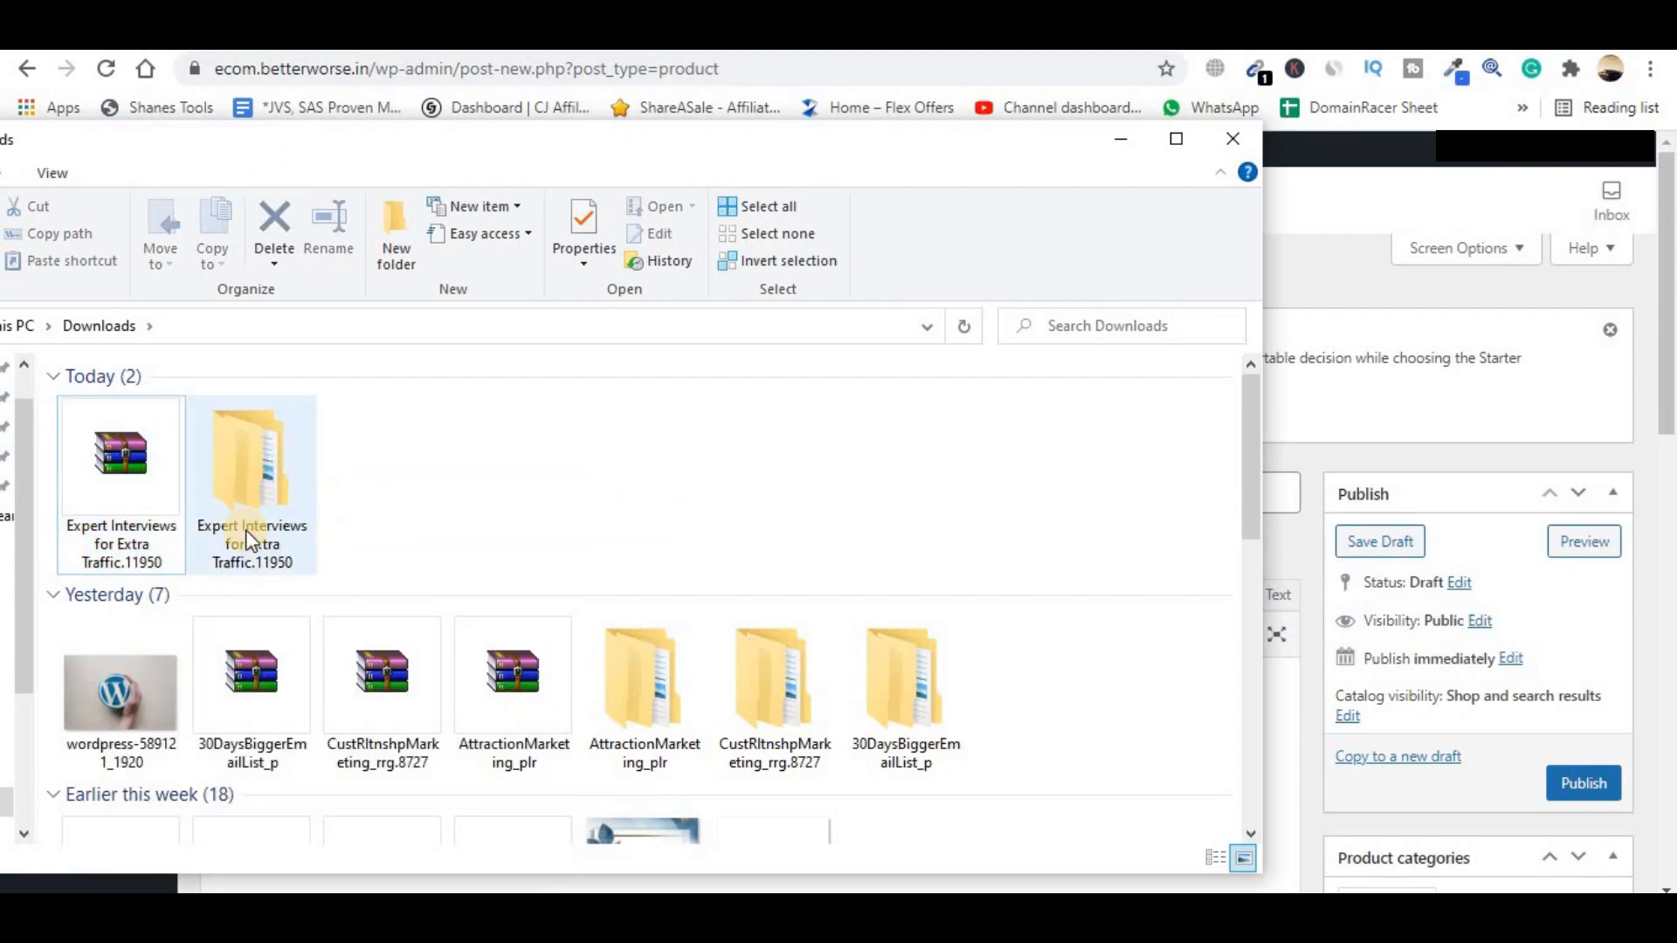
double_click(232, 459)
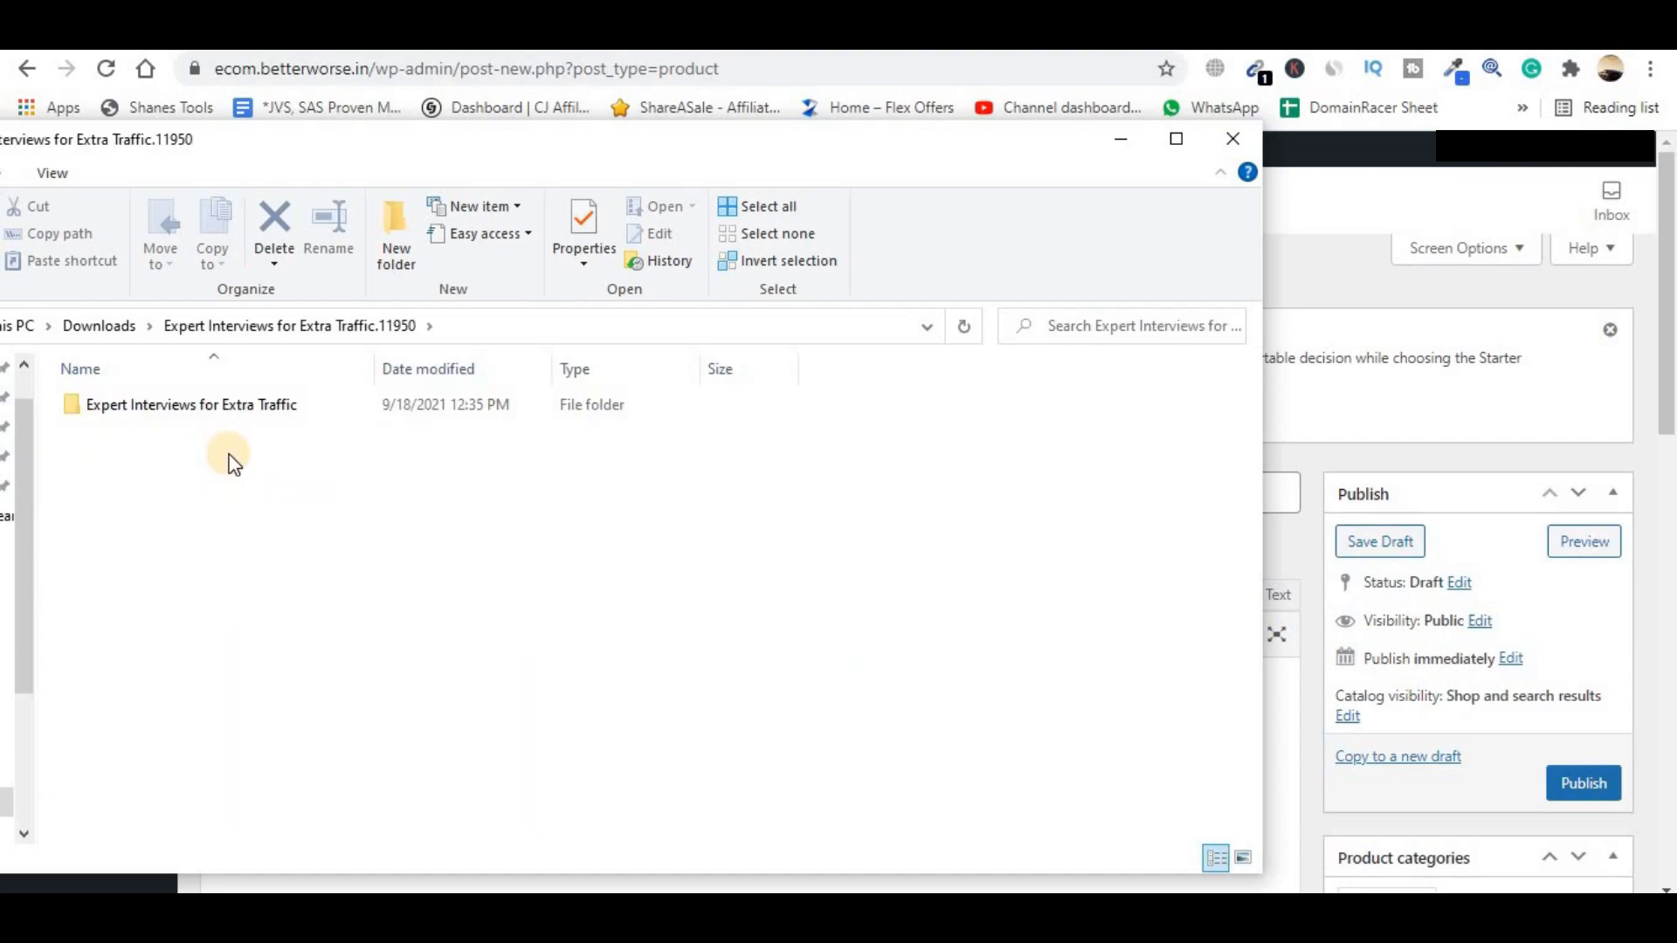
double_click(225, 417)
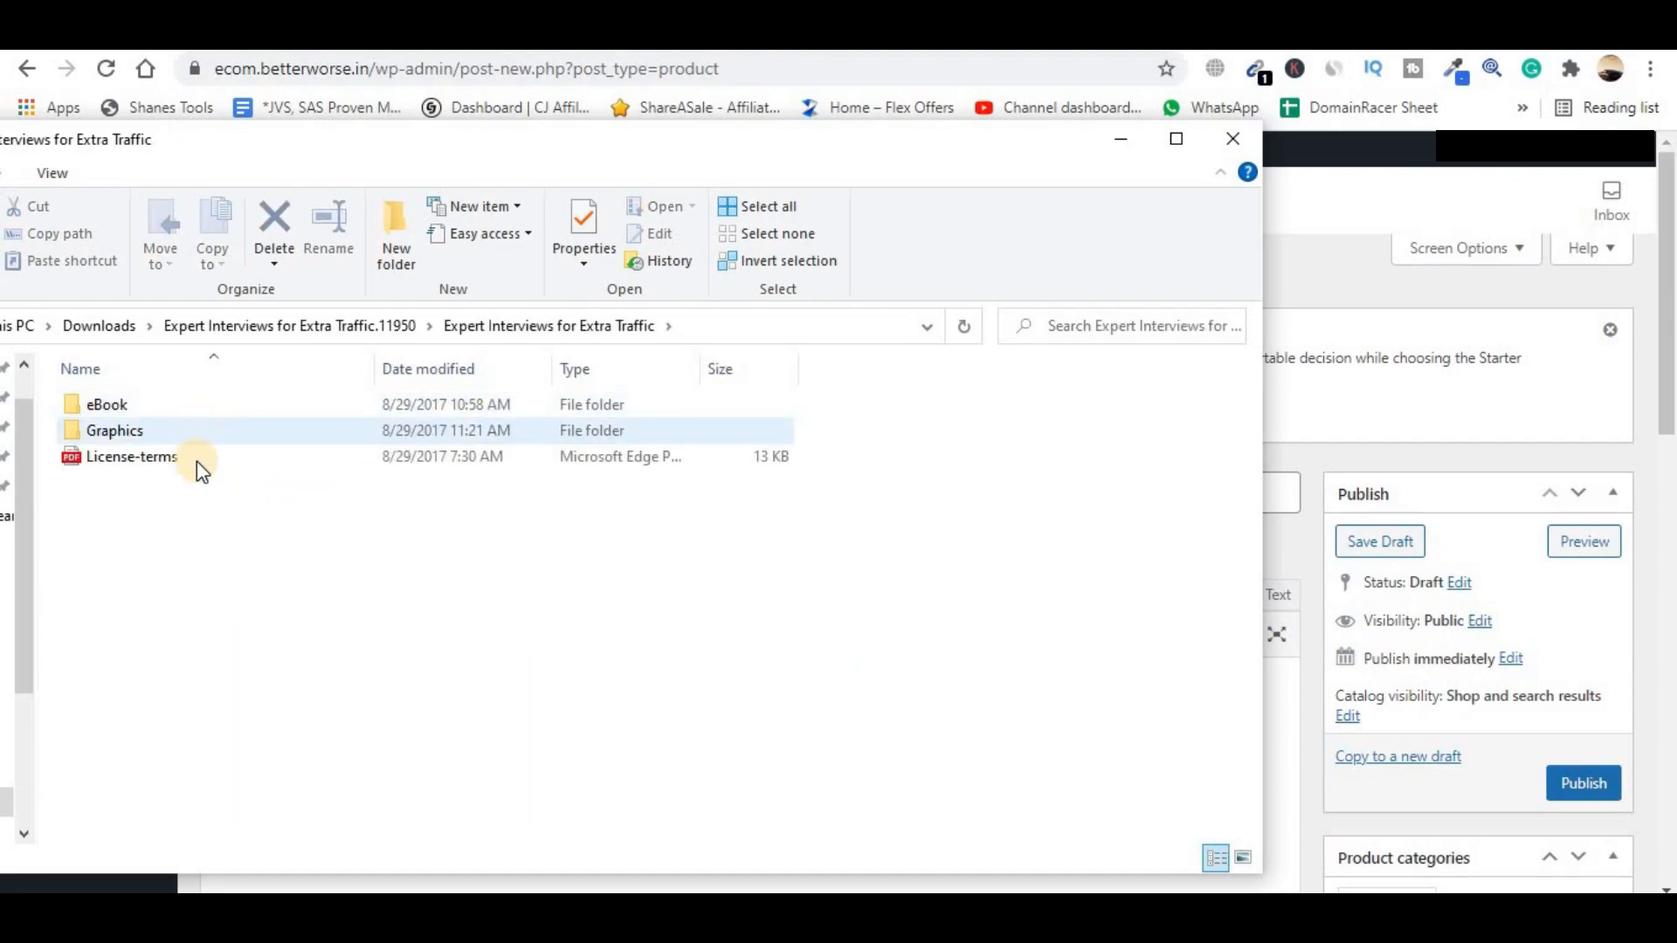
double_click(194, 404)
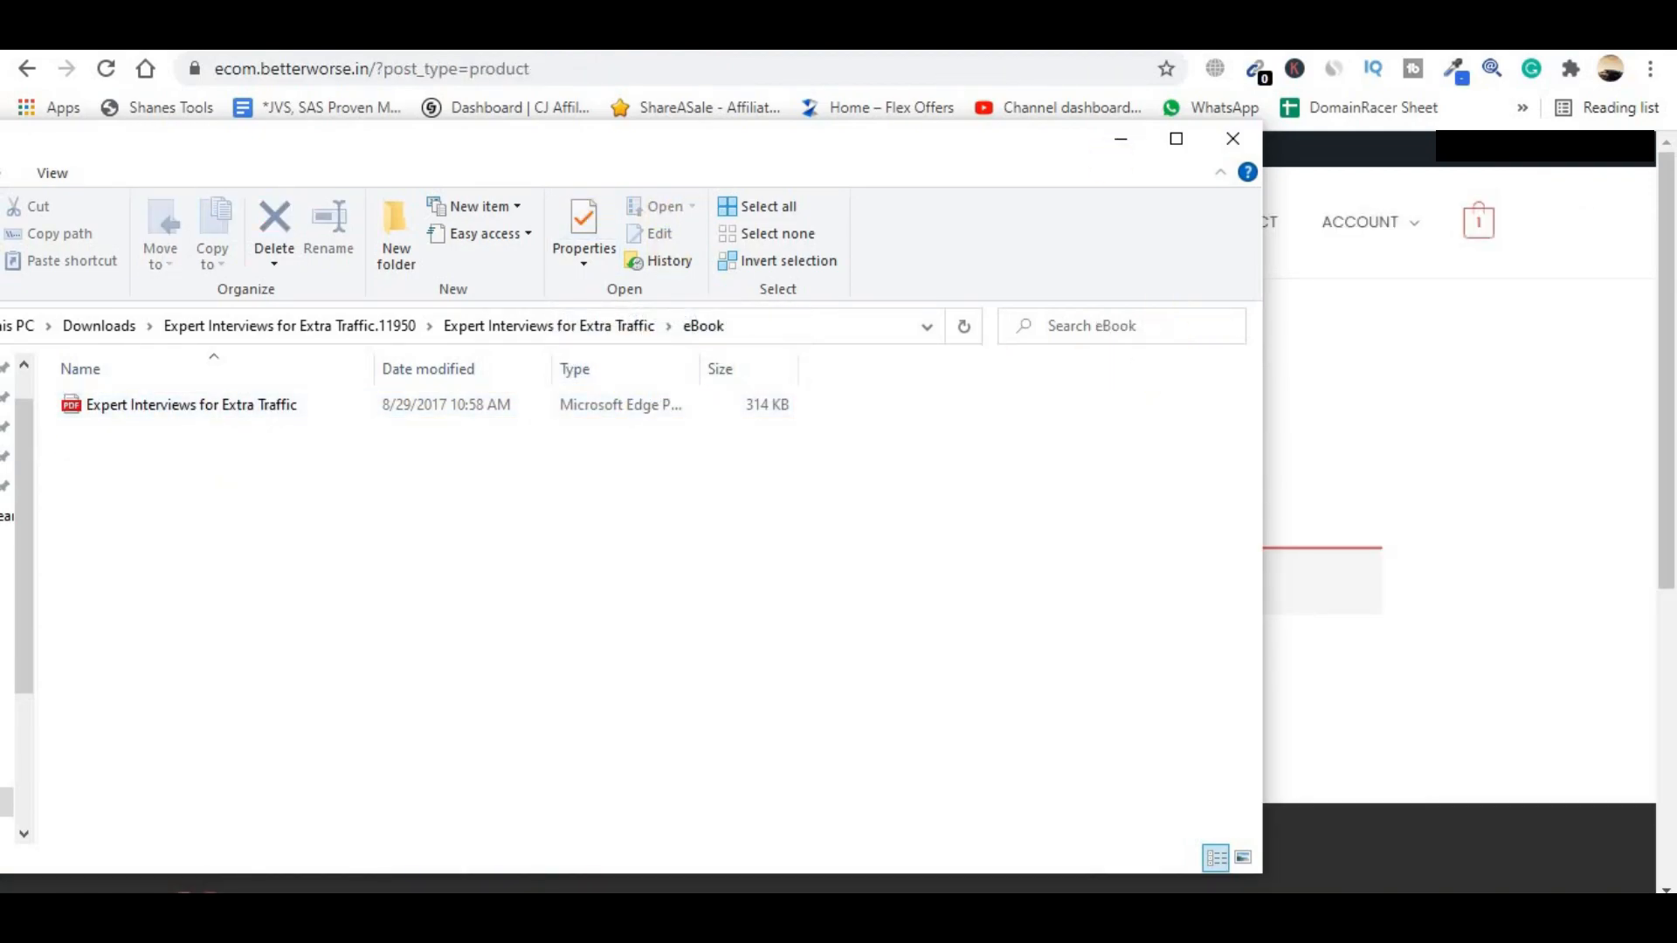
- Return to the new WooCommerce product, name it Expert Interviews For Extra Traffic and make it downloadable
key(alt+Tab)
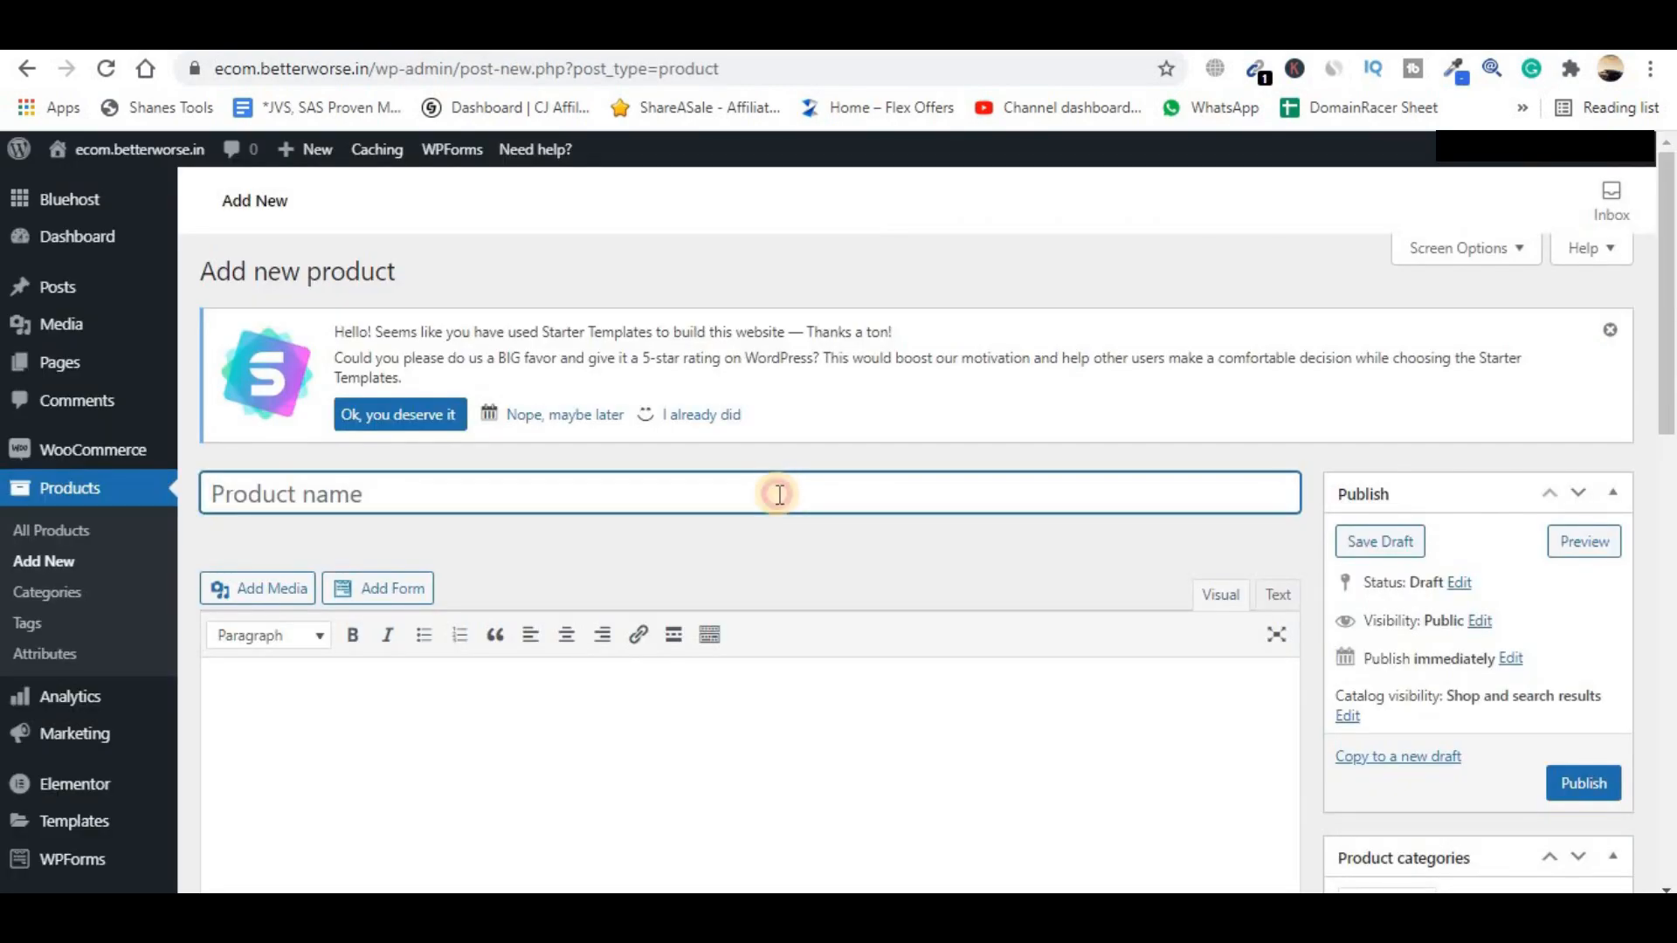
text(Expert Interviews For Extra Traffic)
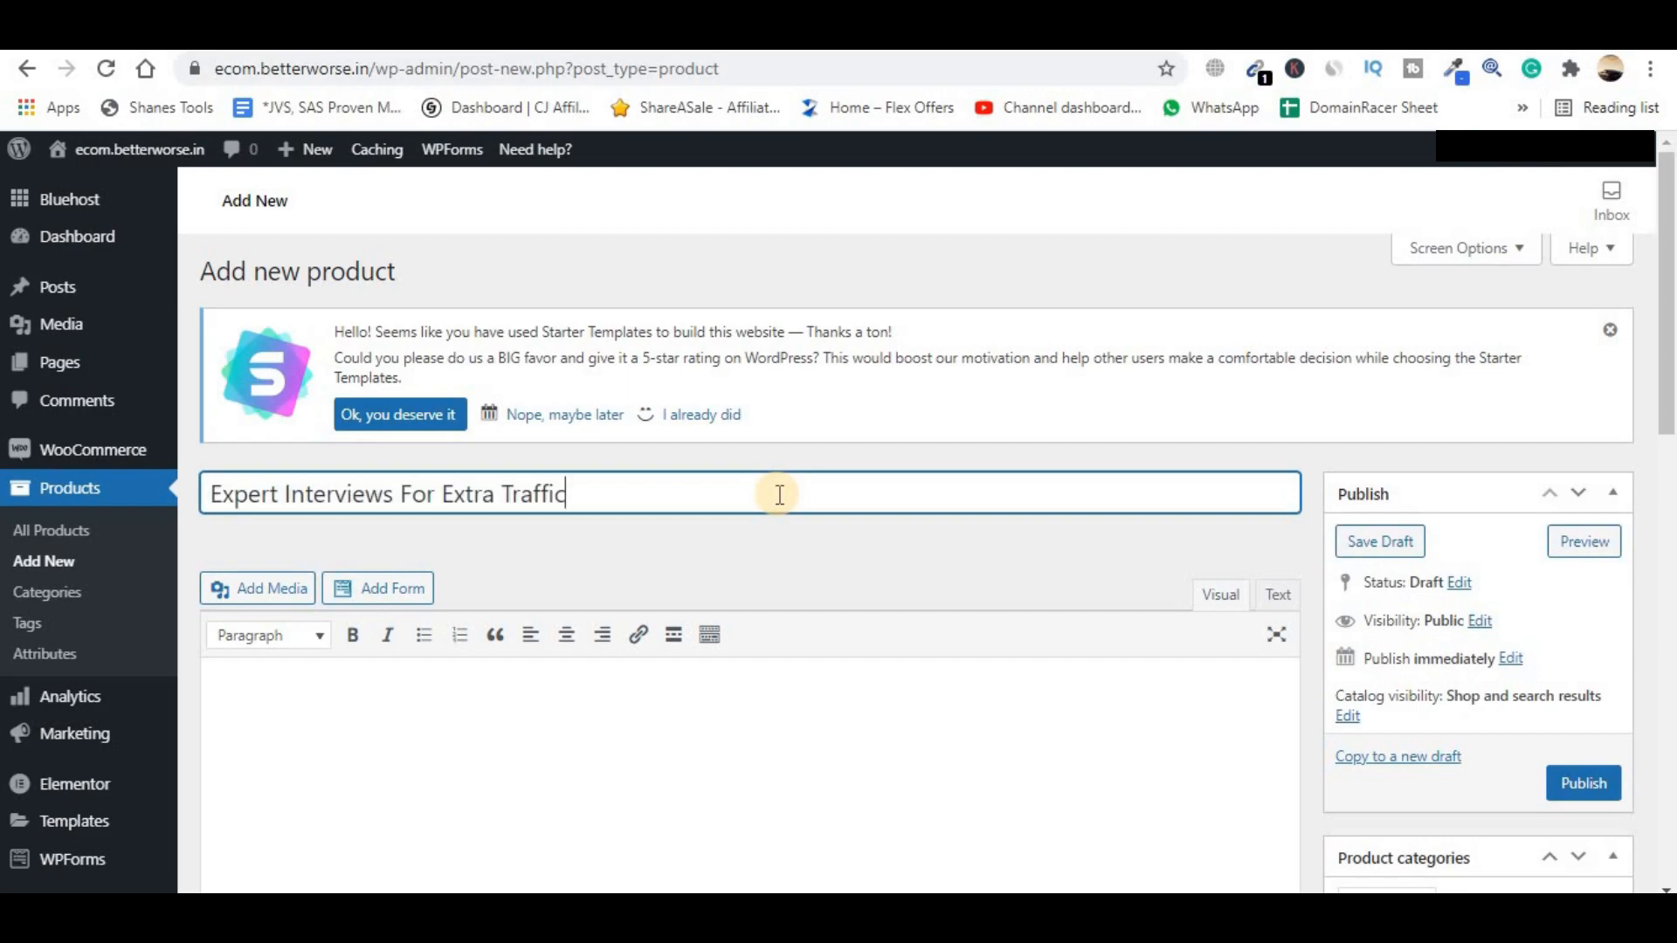
scroll(777, 494, down, 7)
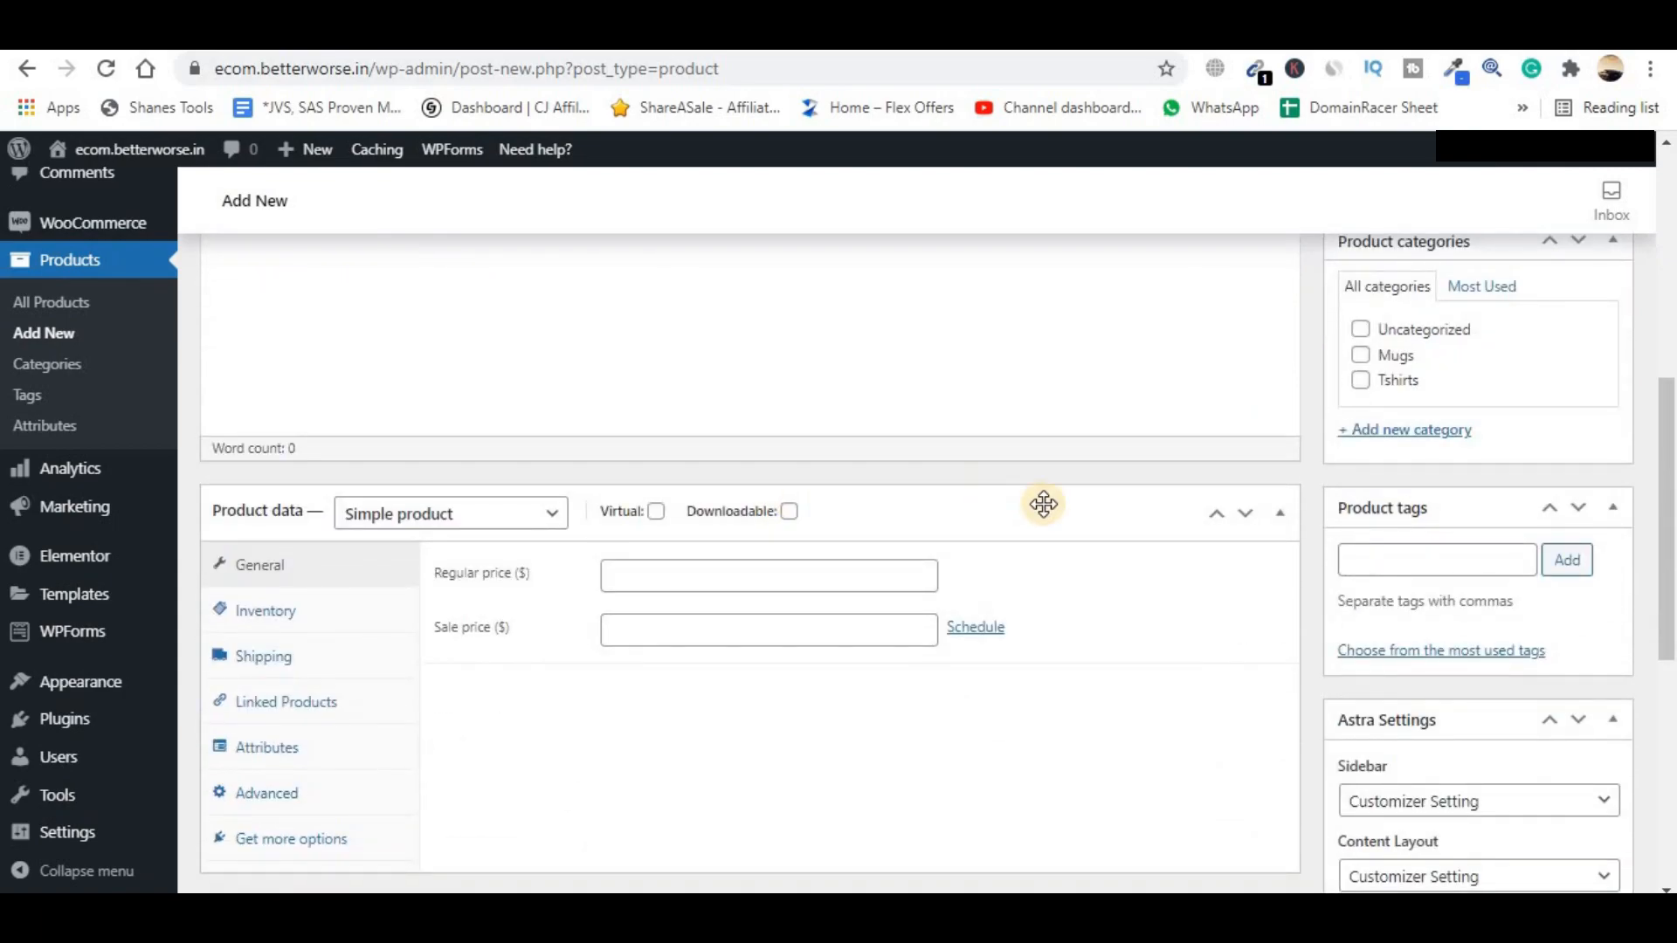
click(793, 513)
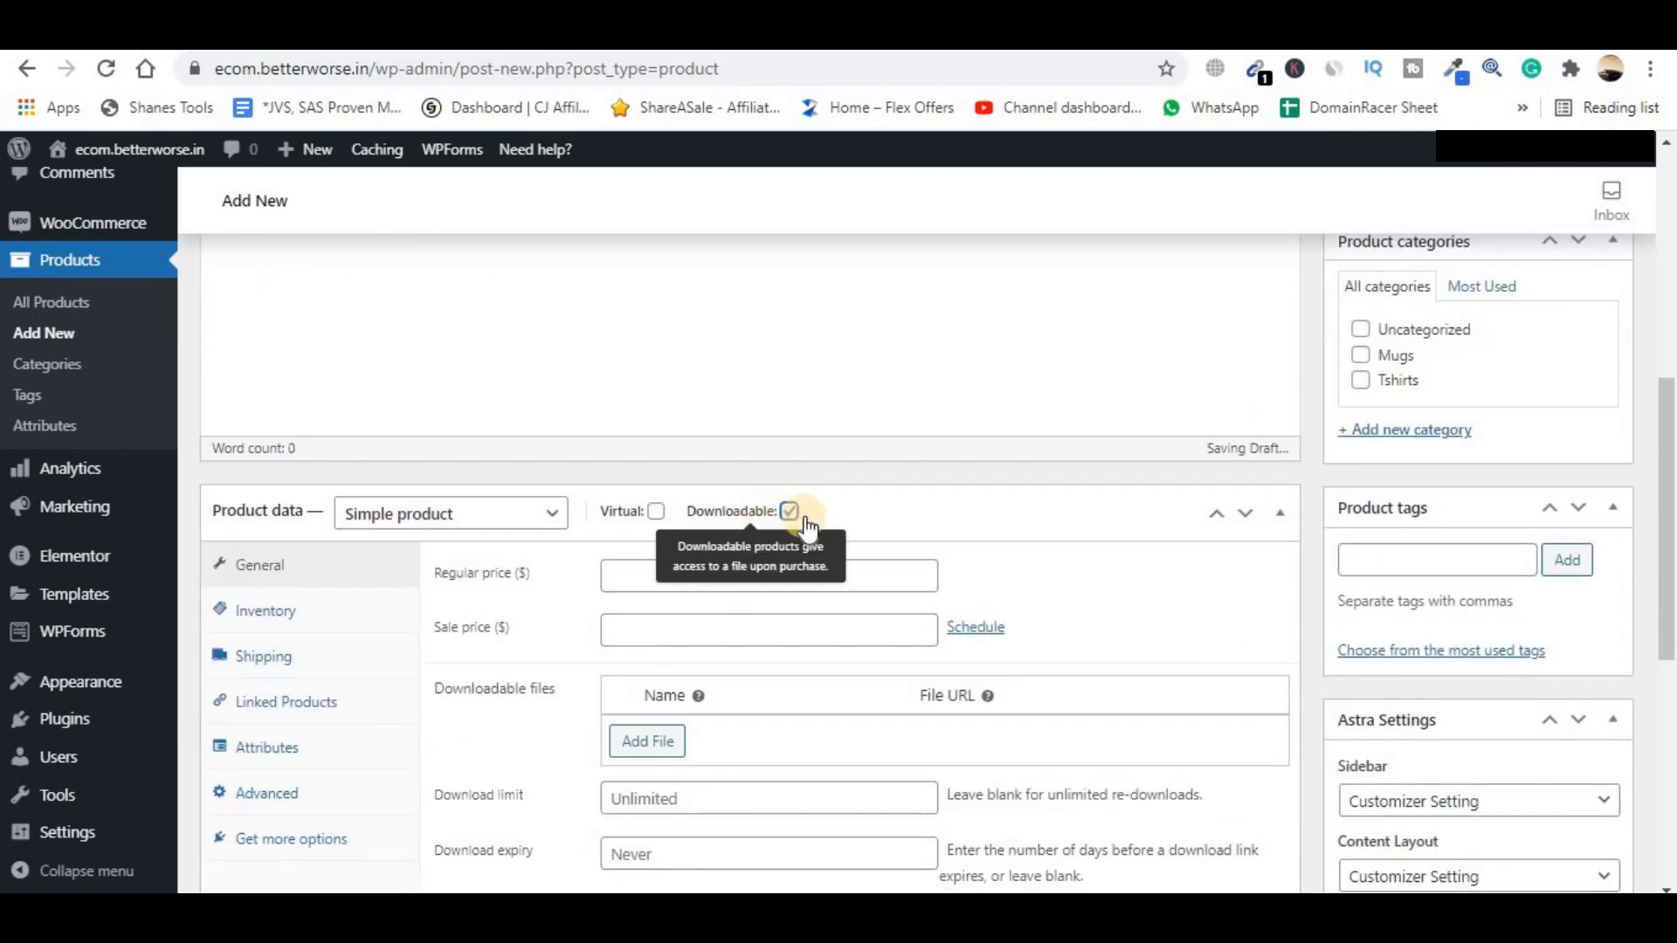
- Set the product's regular price to $199
scroll(750, 528, down, 1)
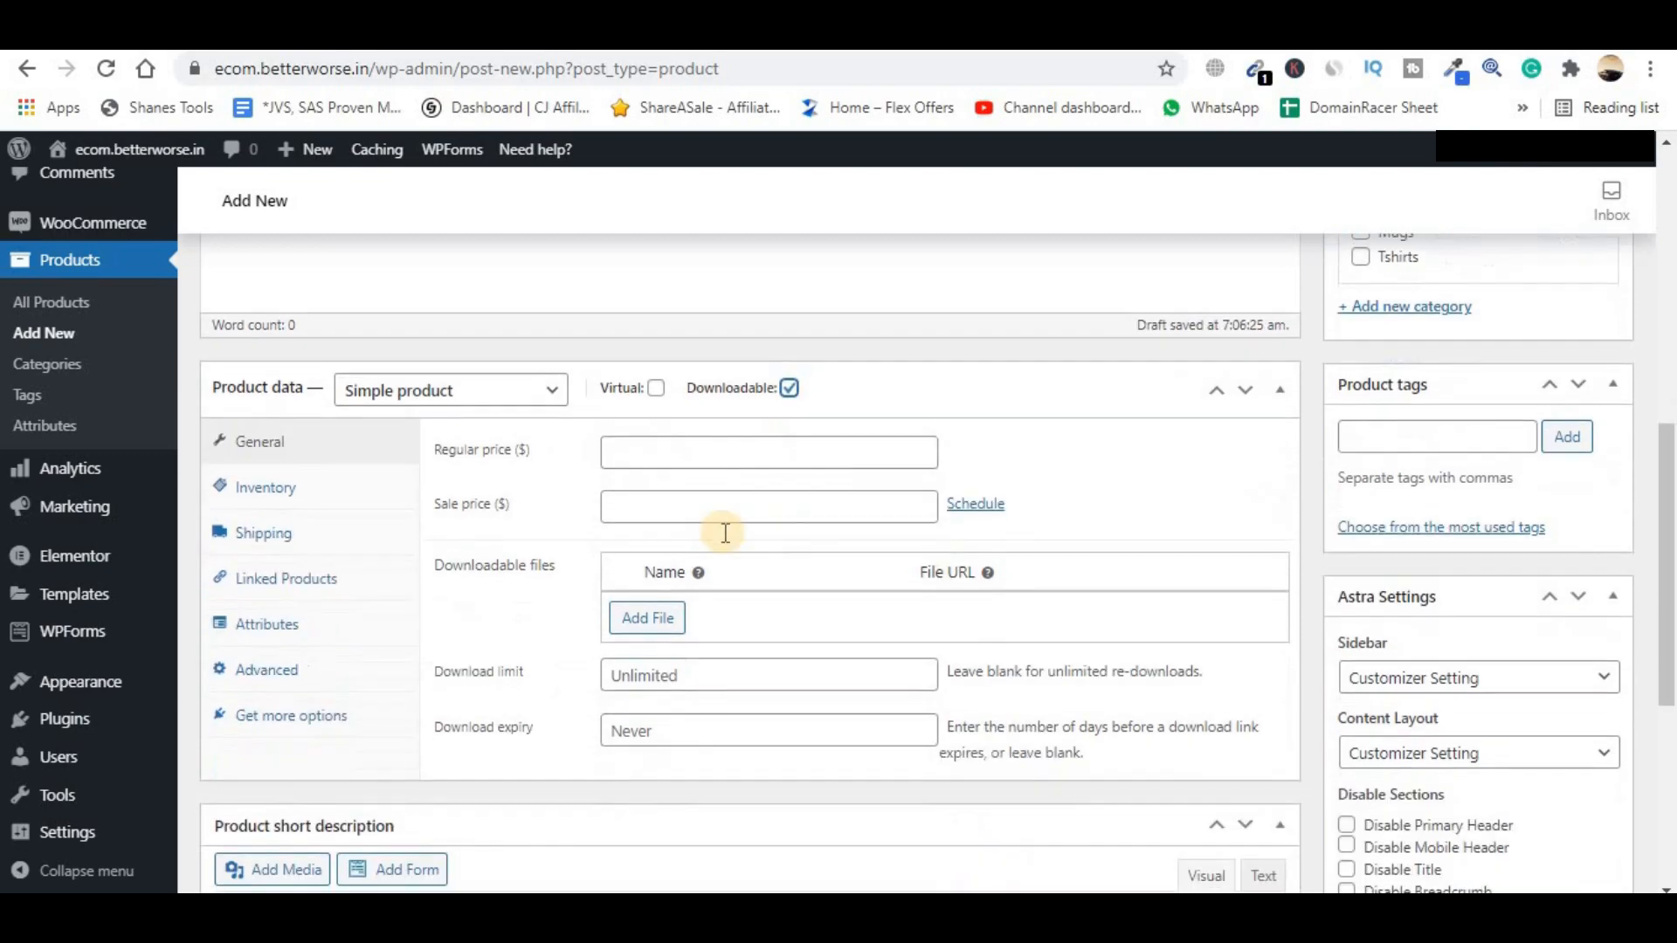
click(644, 452)
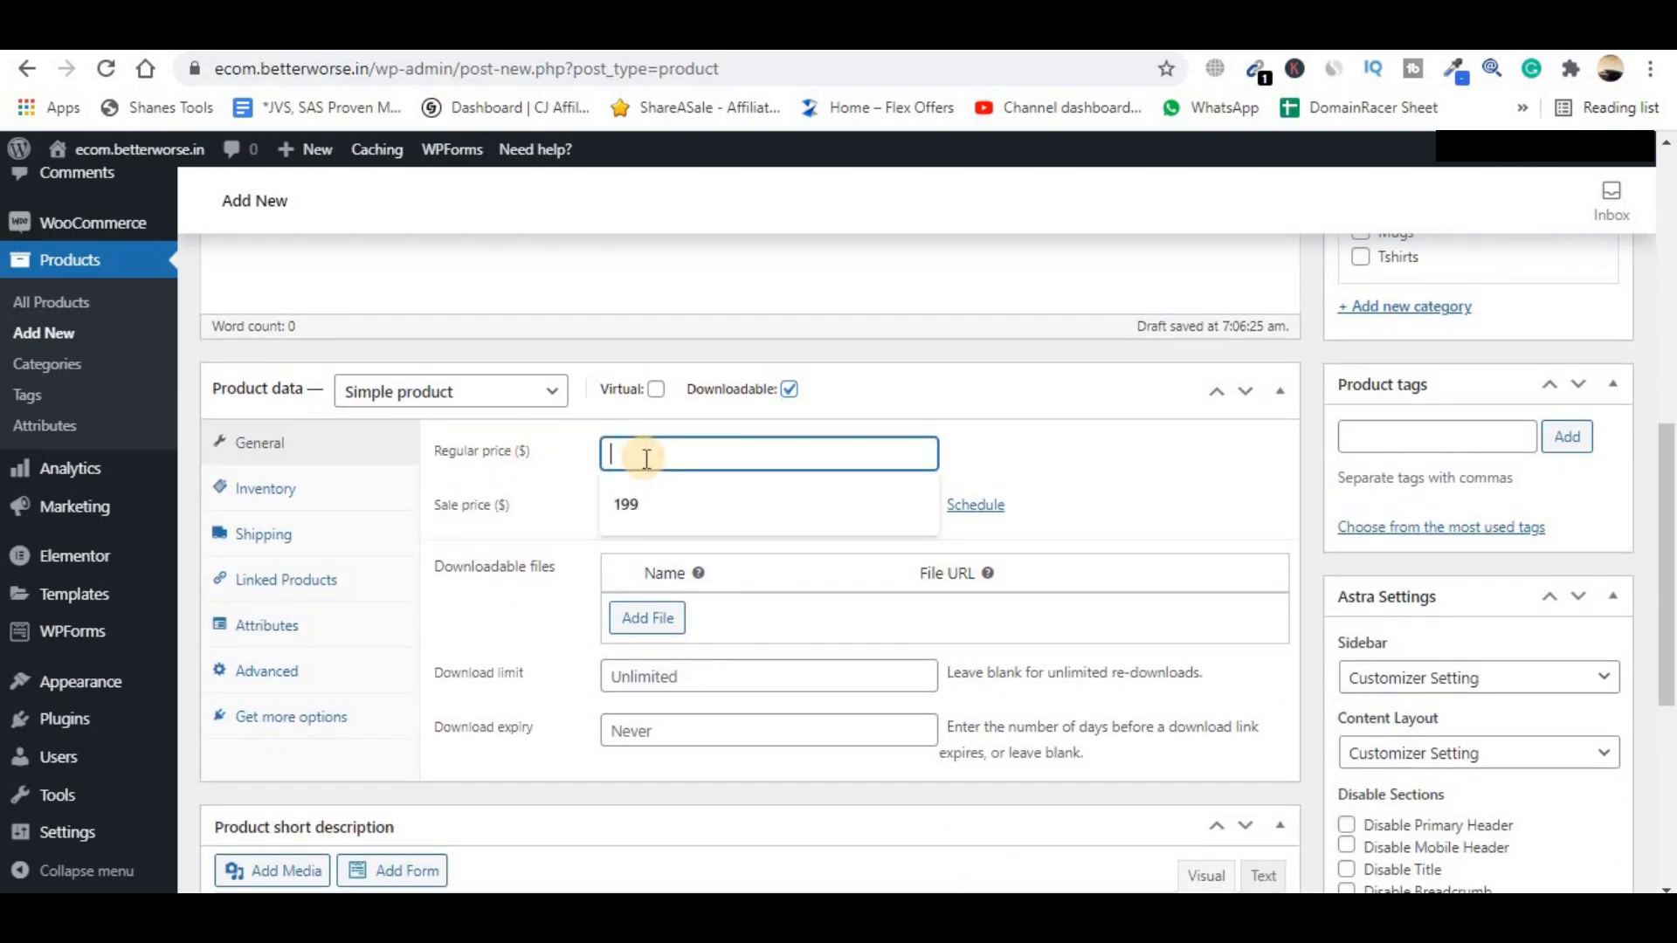
click(651, 489)
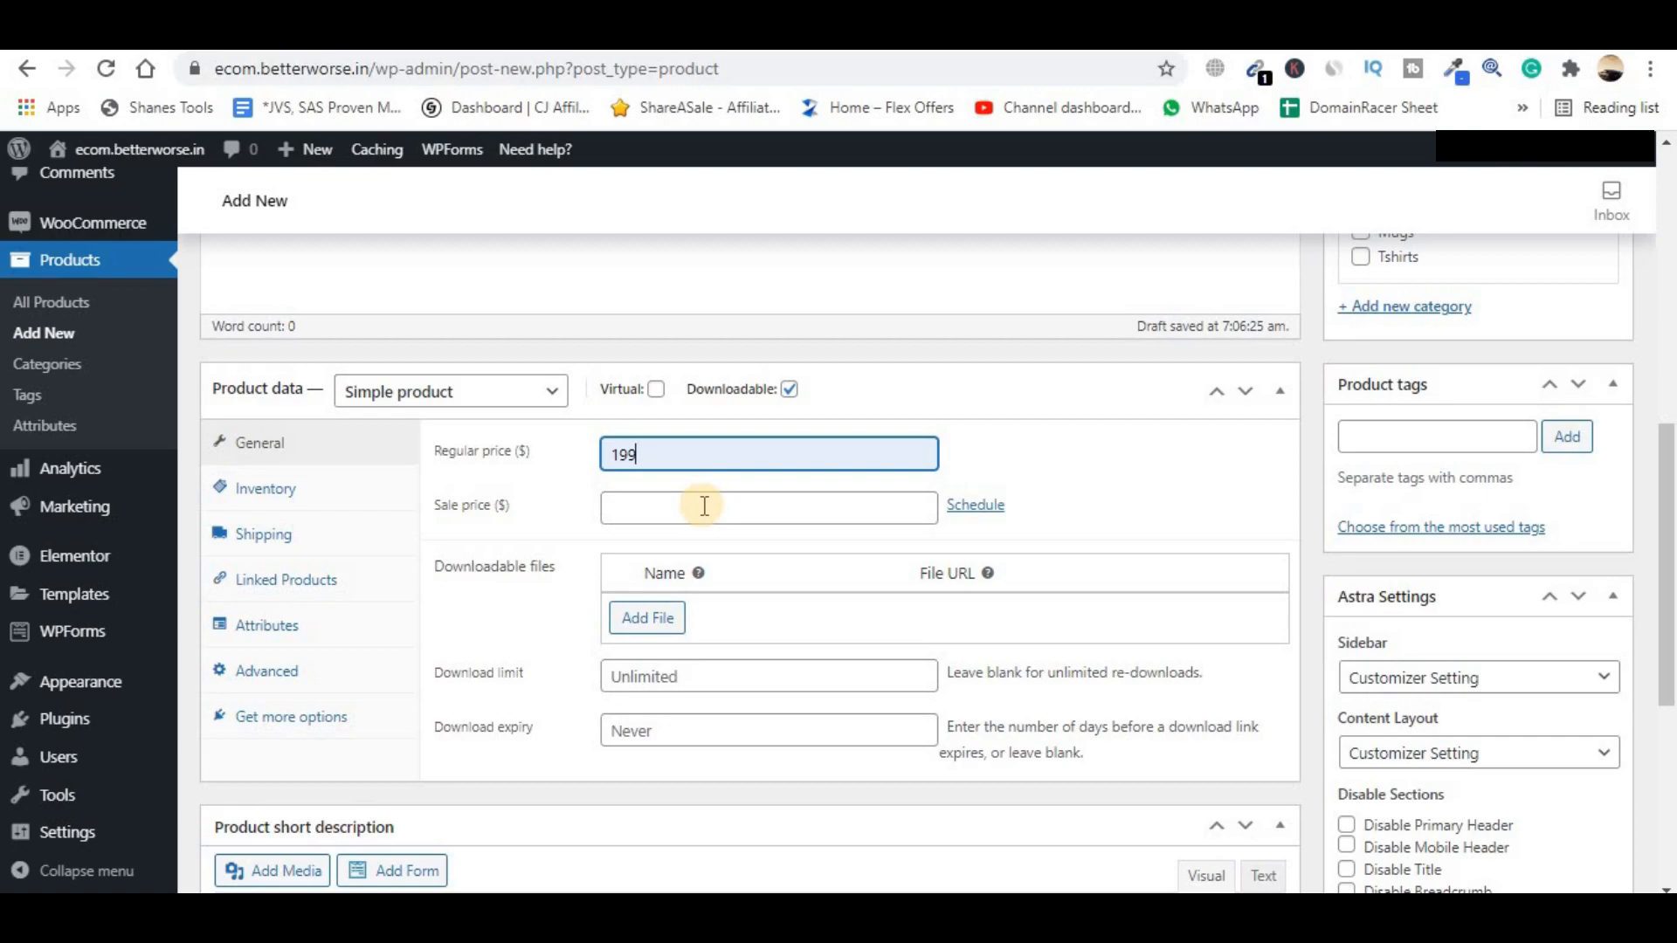
- Add a downloadable file entry to the product, named Expert Interviews For Extra Traffic
scroll(821, 488, down, 1)
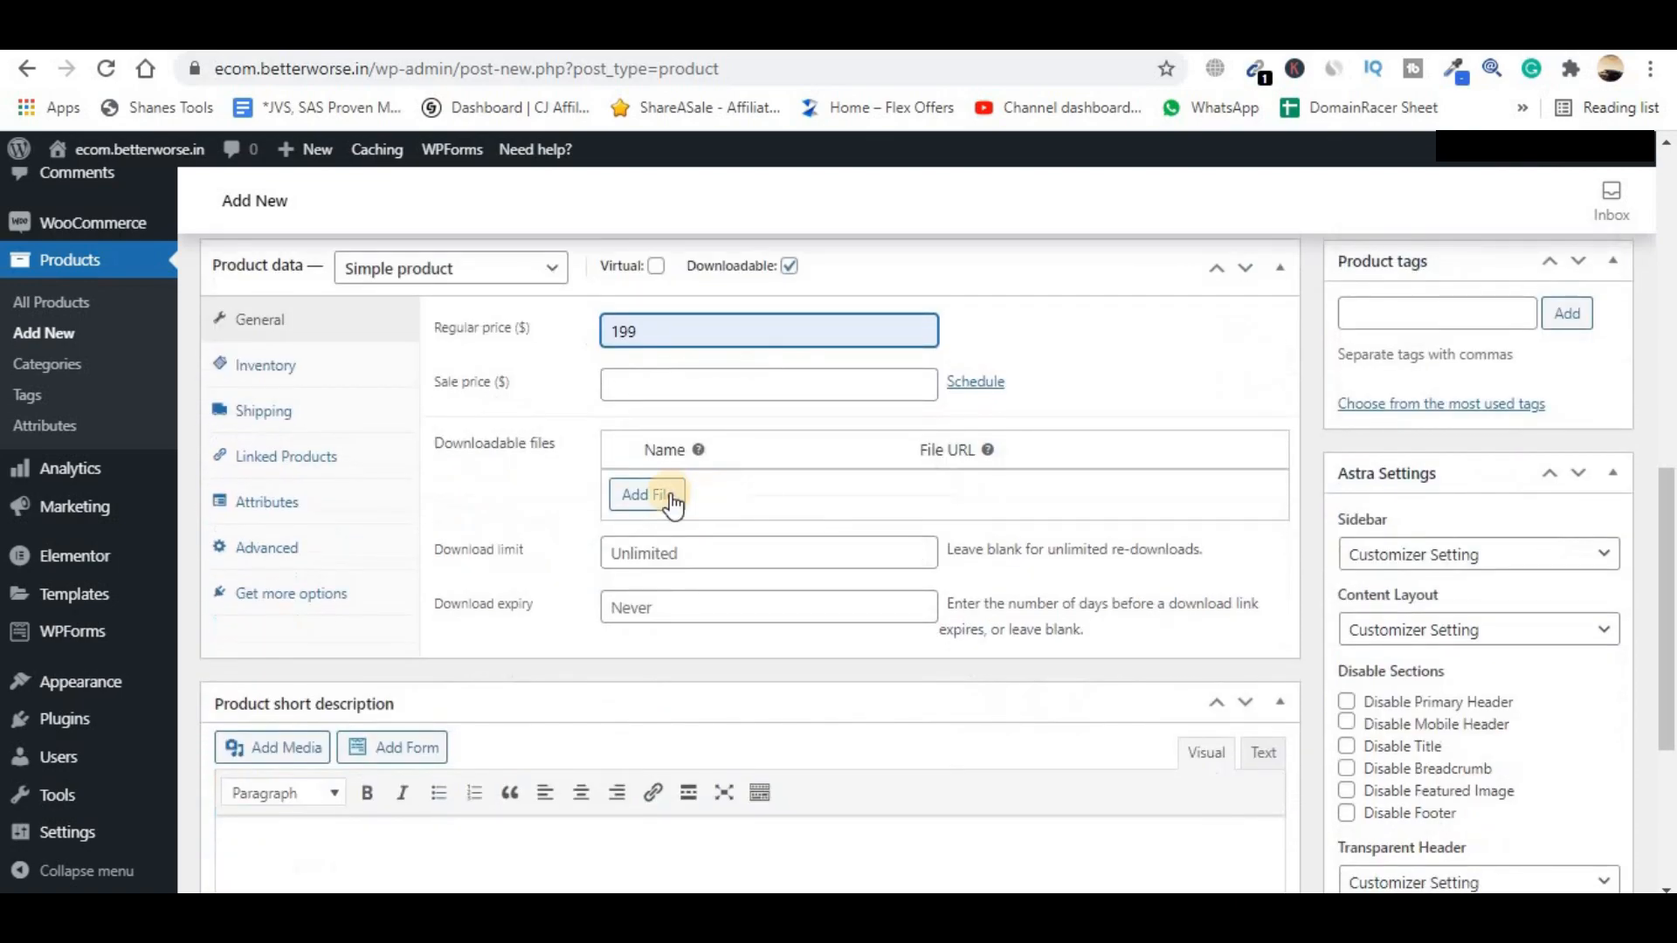
click(670, 505)
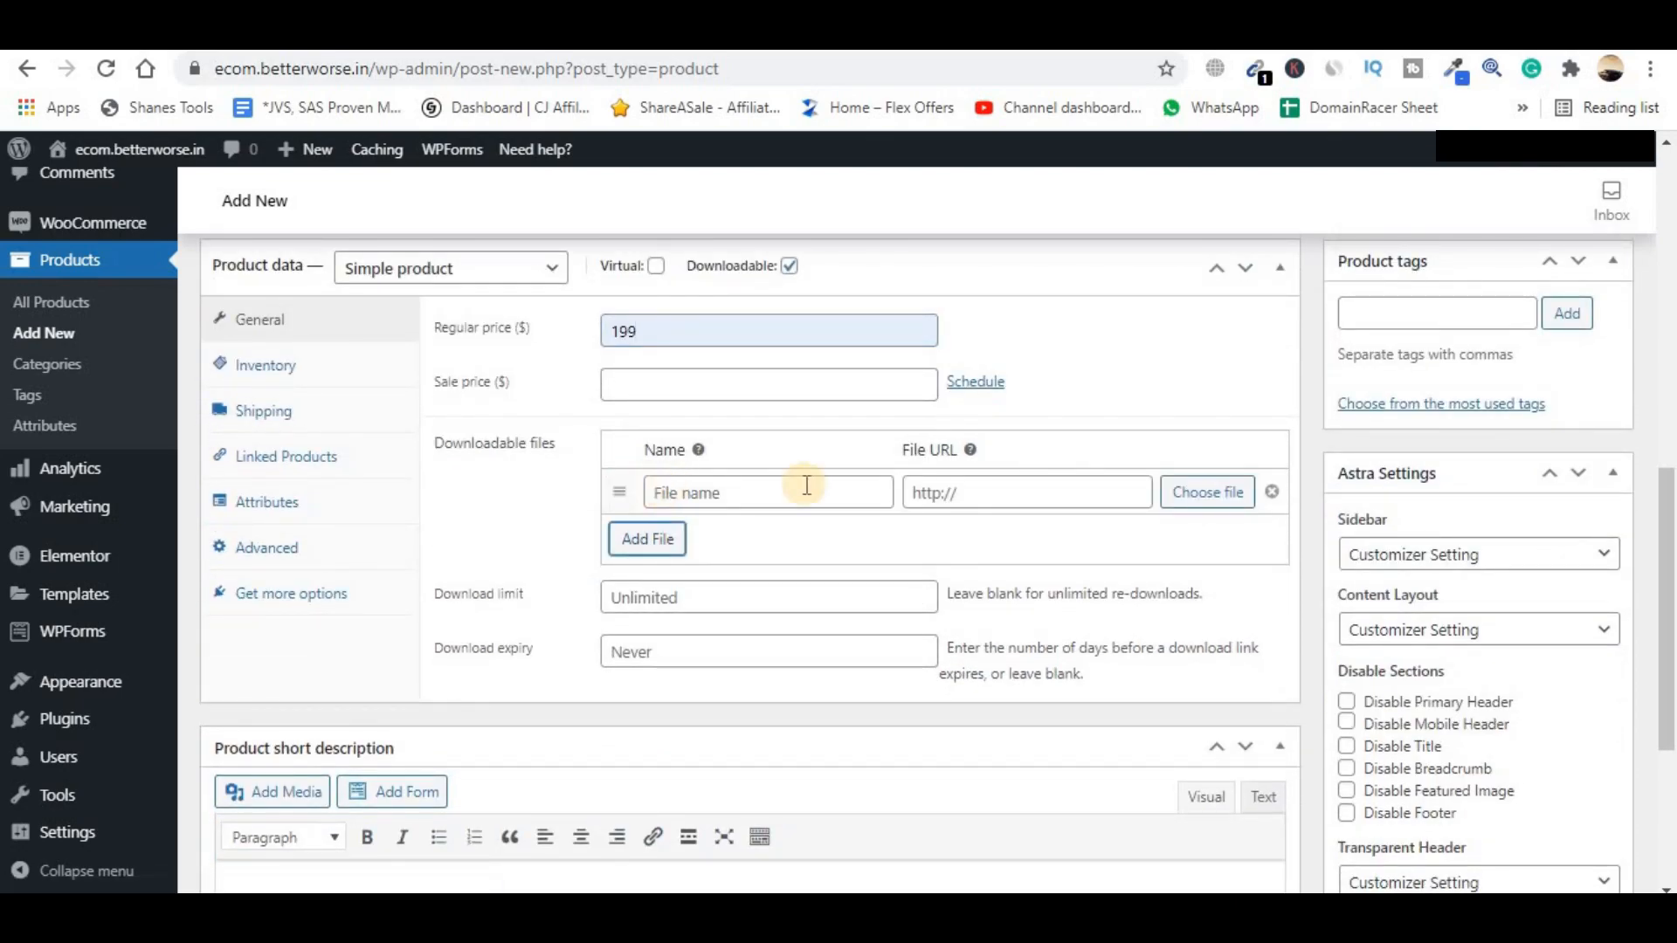
click(717, 490)
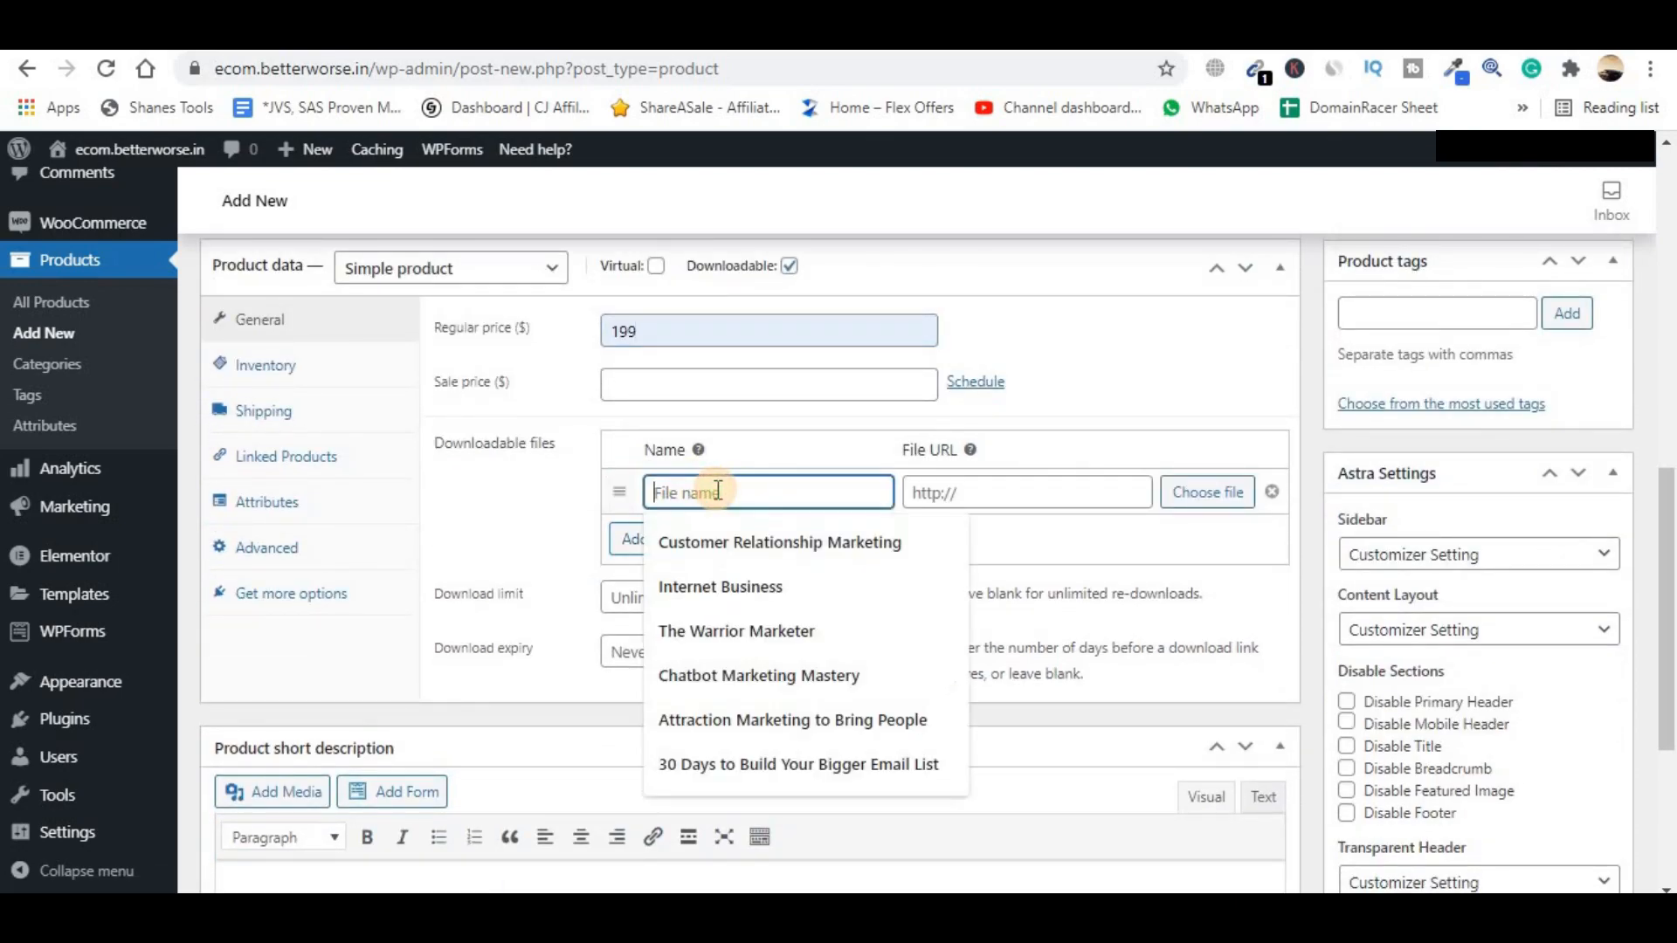
text(Expert Interviews For Extra Traffic)
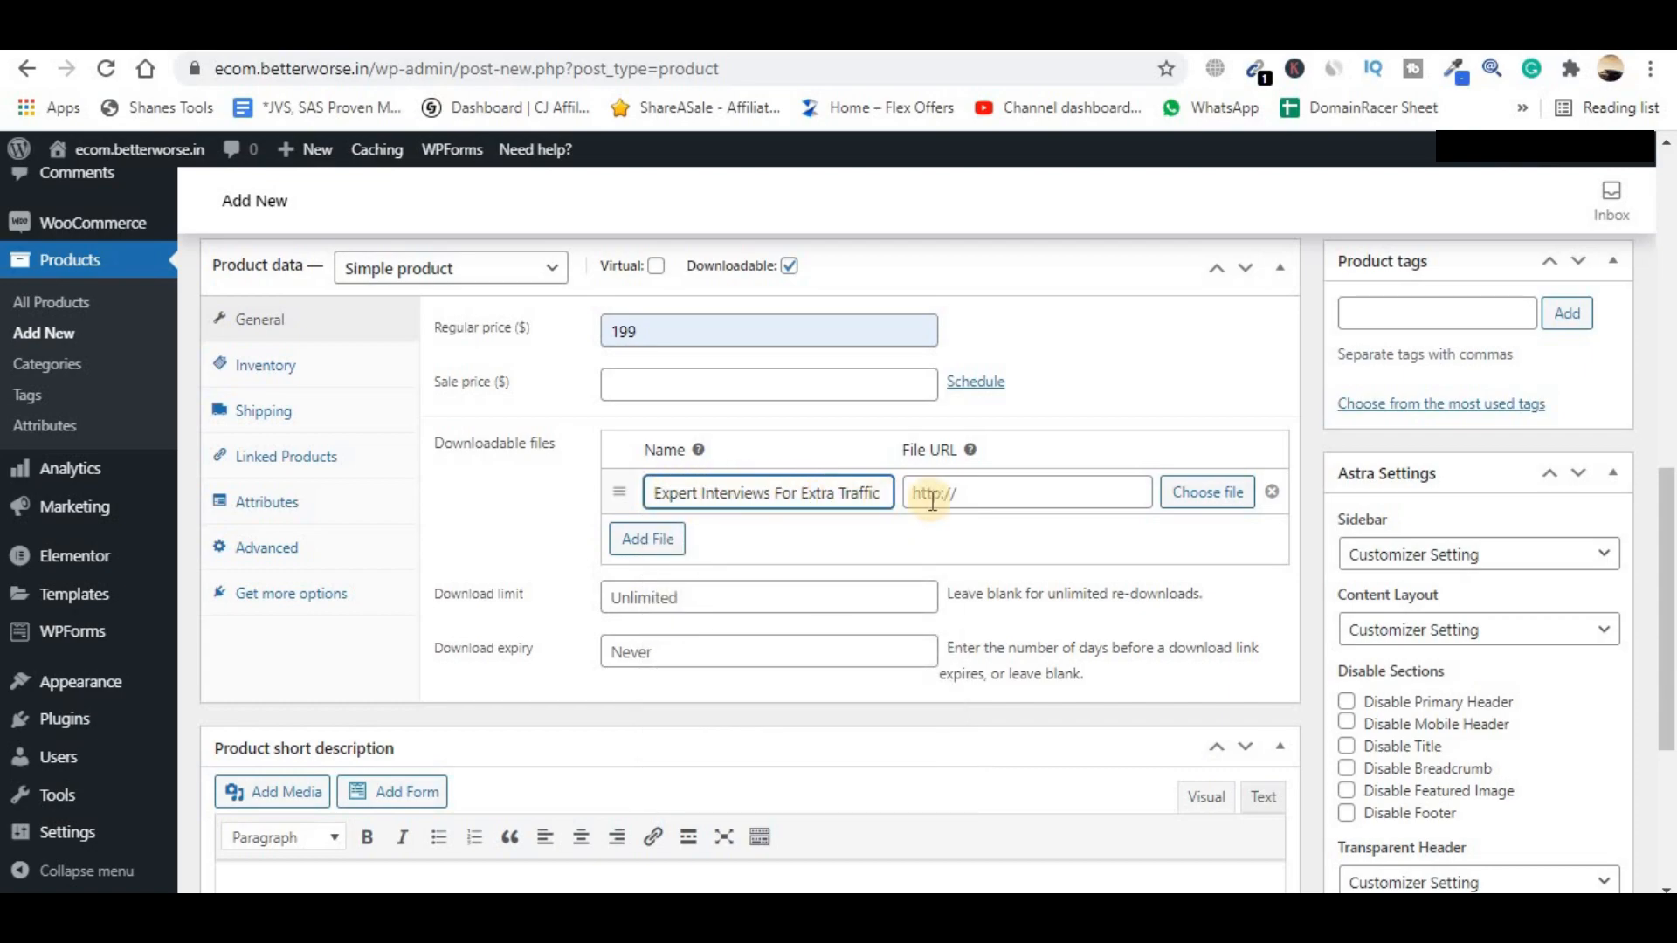
- Upload Expert Interviews for Extra Traffic.pdf from the eBook folder and insert its URL as the downloadable file
click(1068, 502)
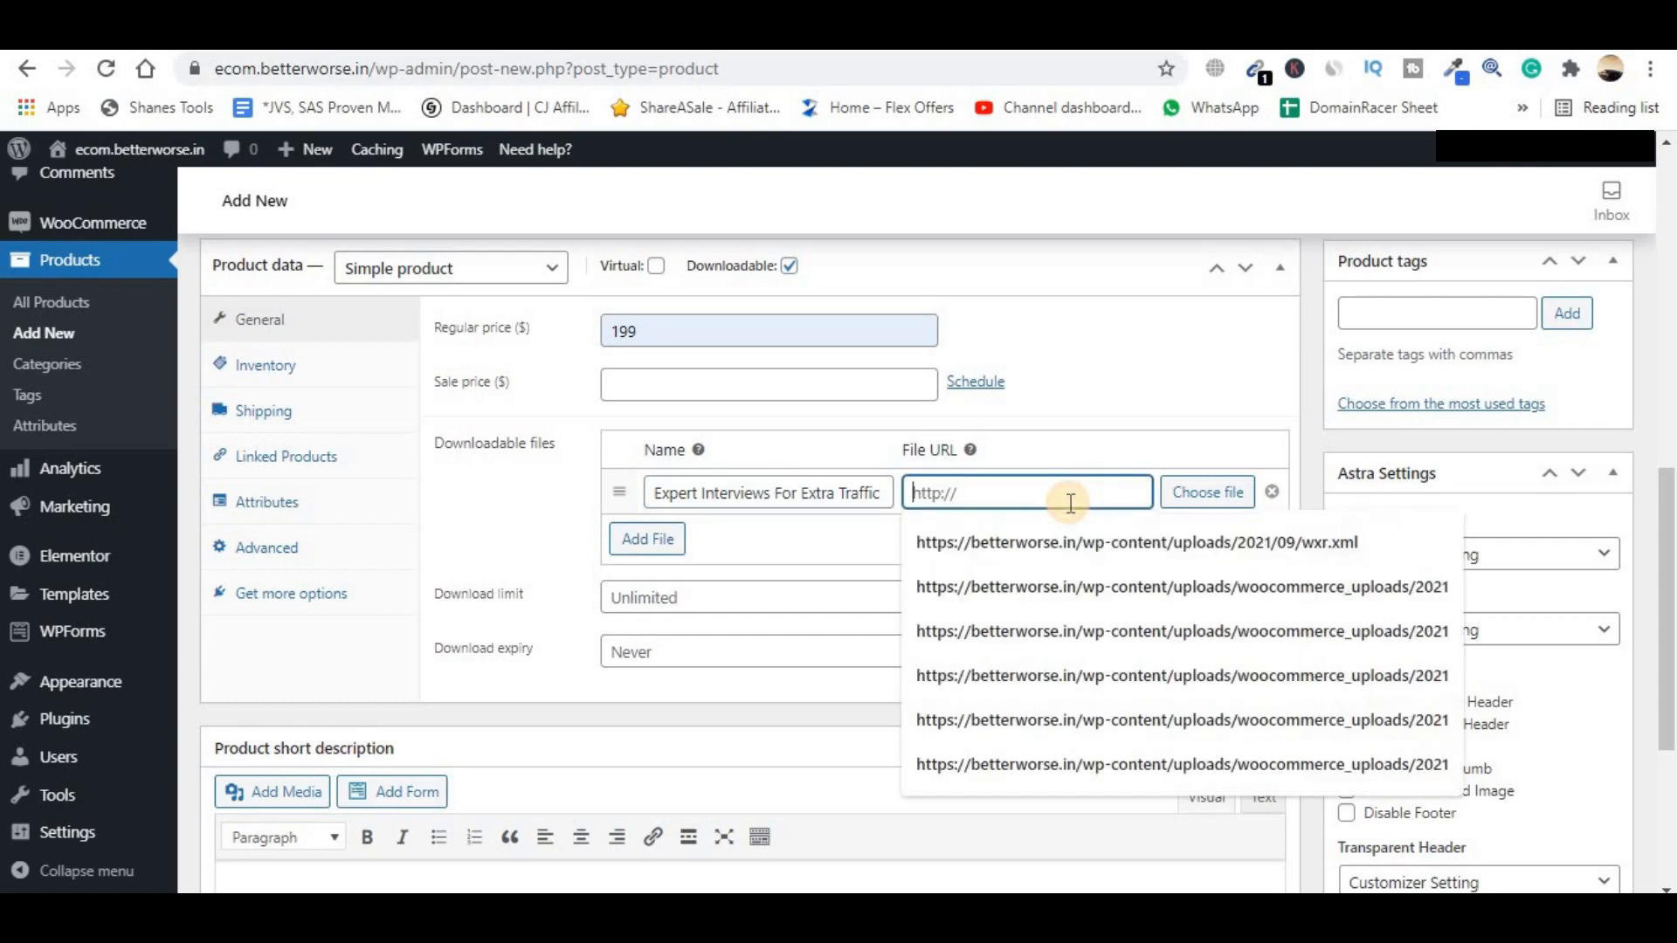
click(1201, 493)
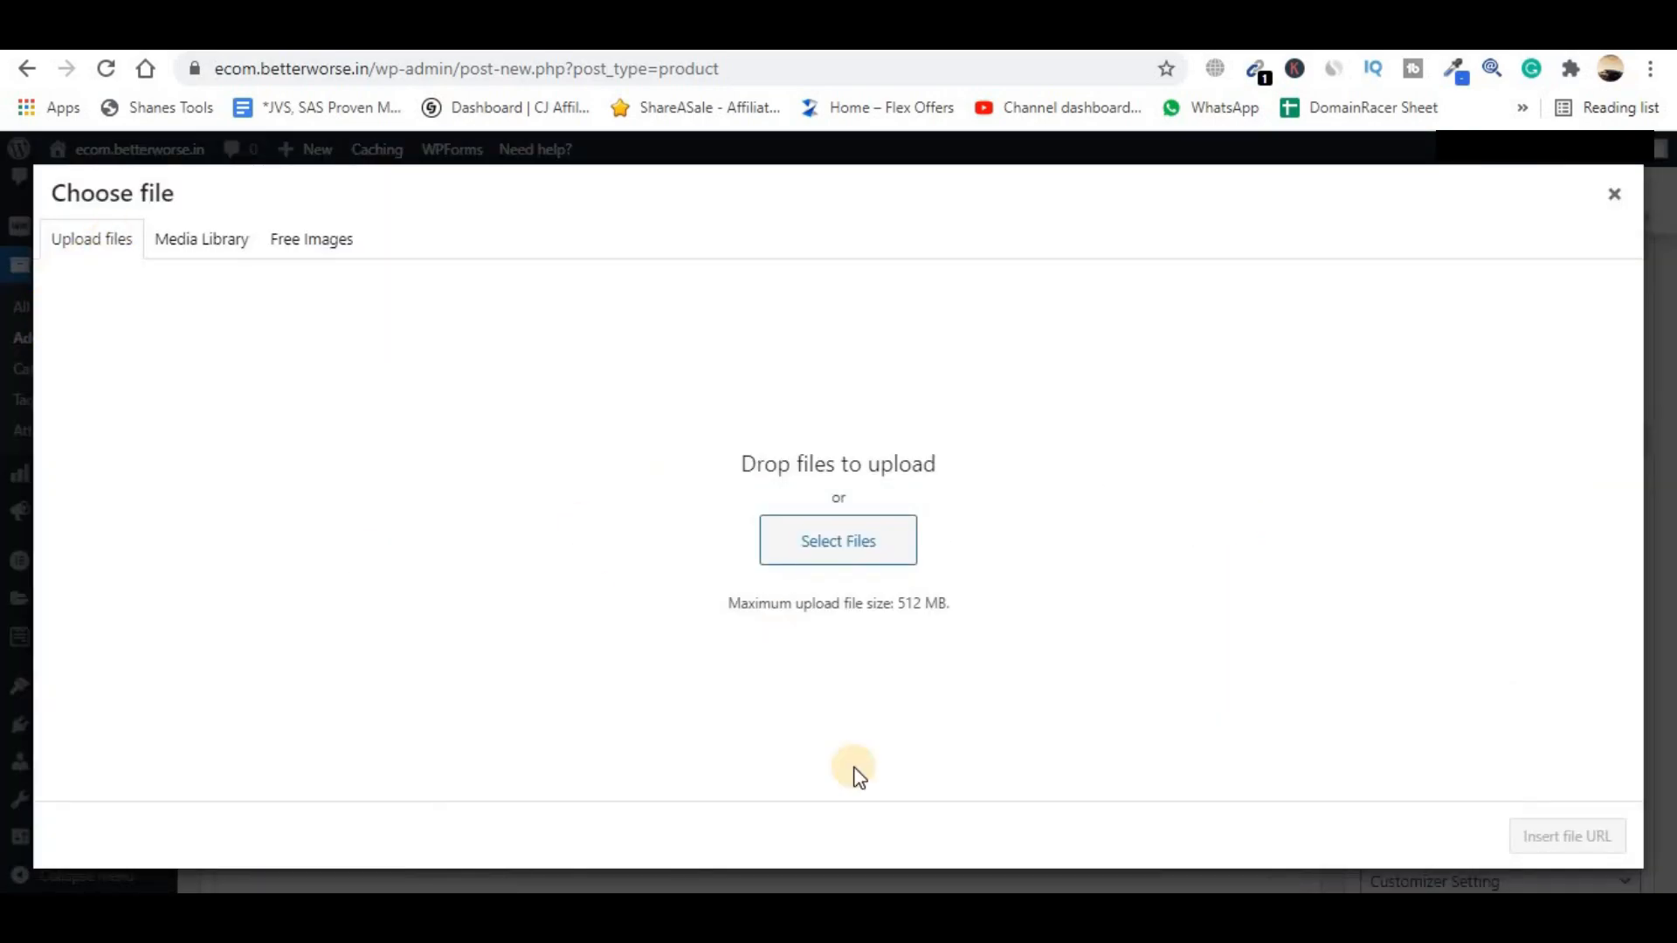
click(768, 549)
drag(231, 409, 789, 559)
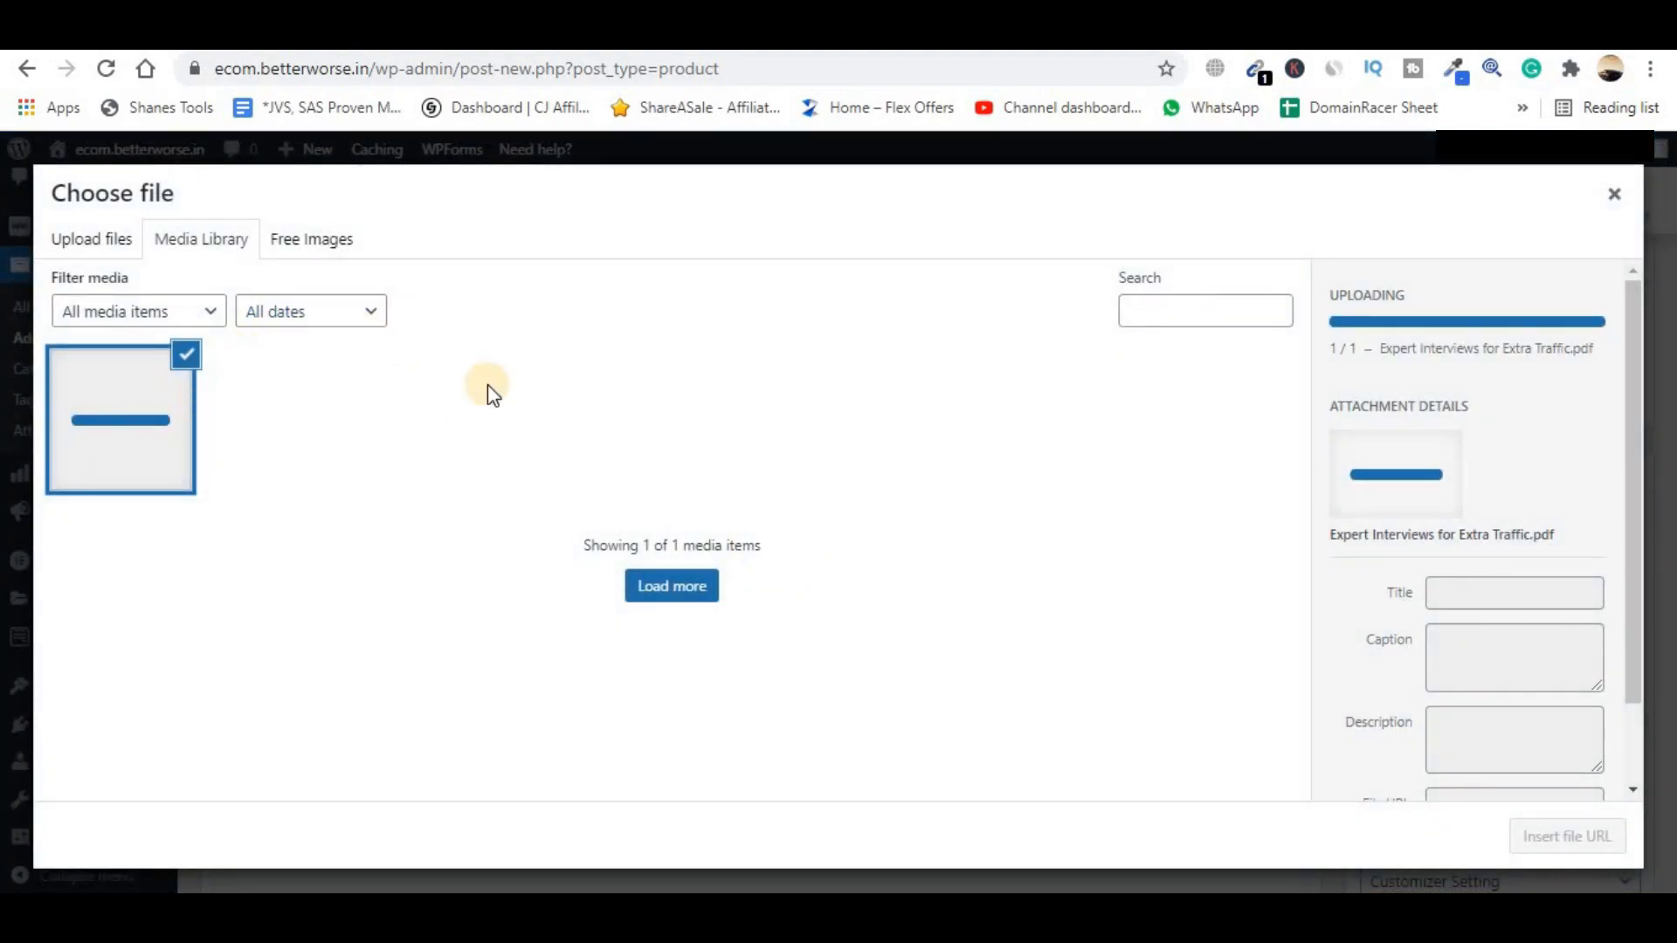
click(1563, 836)
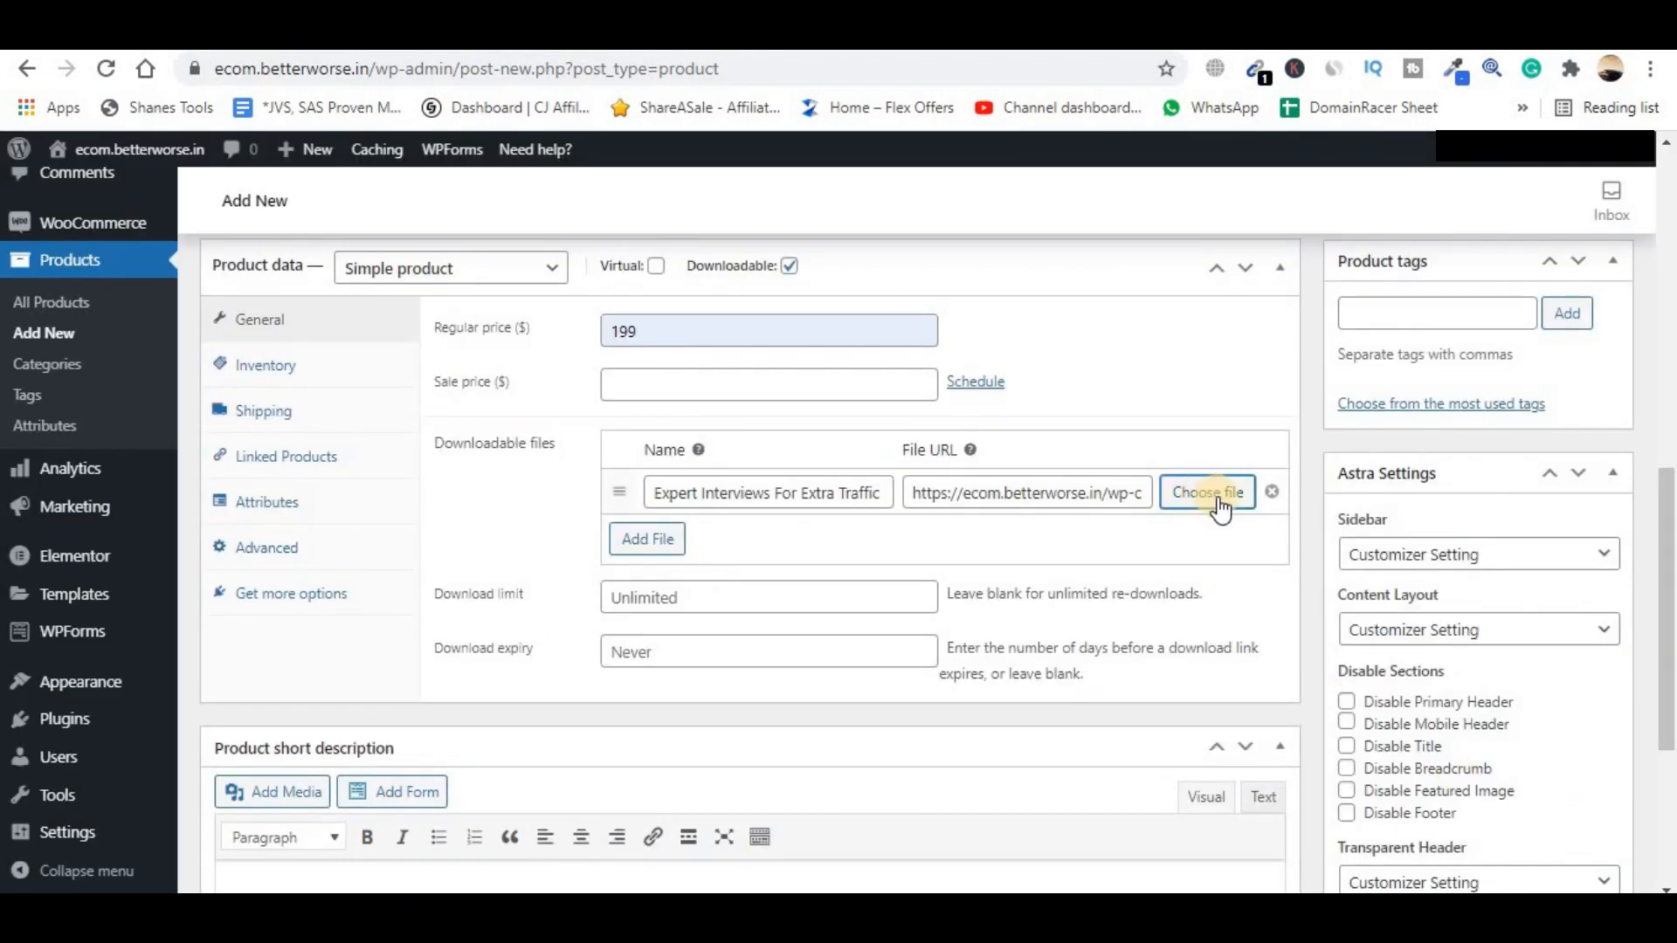
- Copy the first two description paragraphs from the e-book's IDPLR page into the product short description
scroll(1209, 505, down, 3)
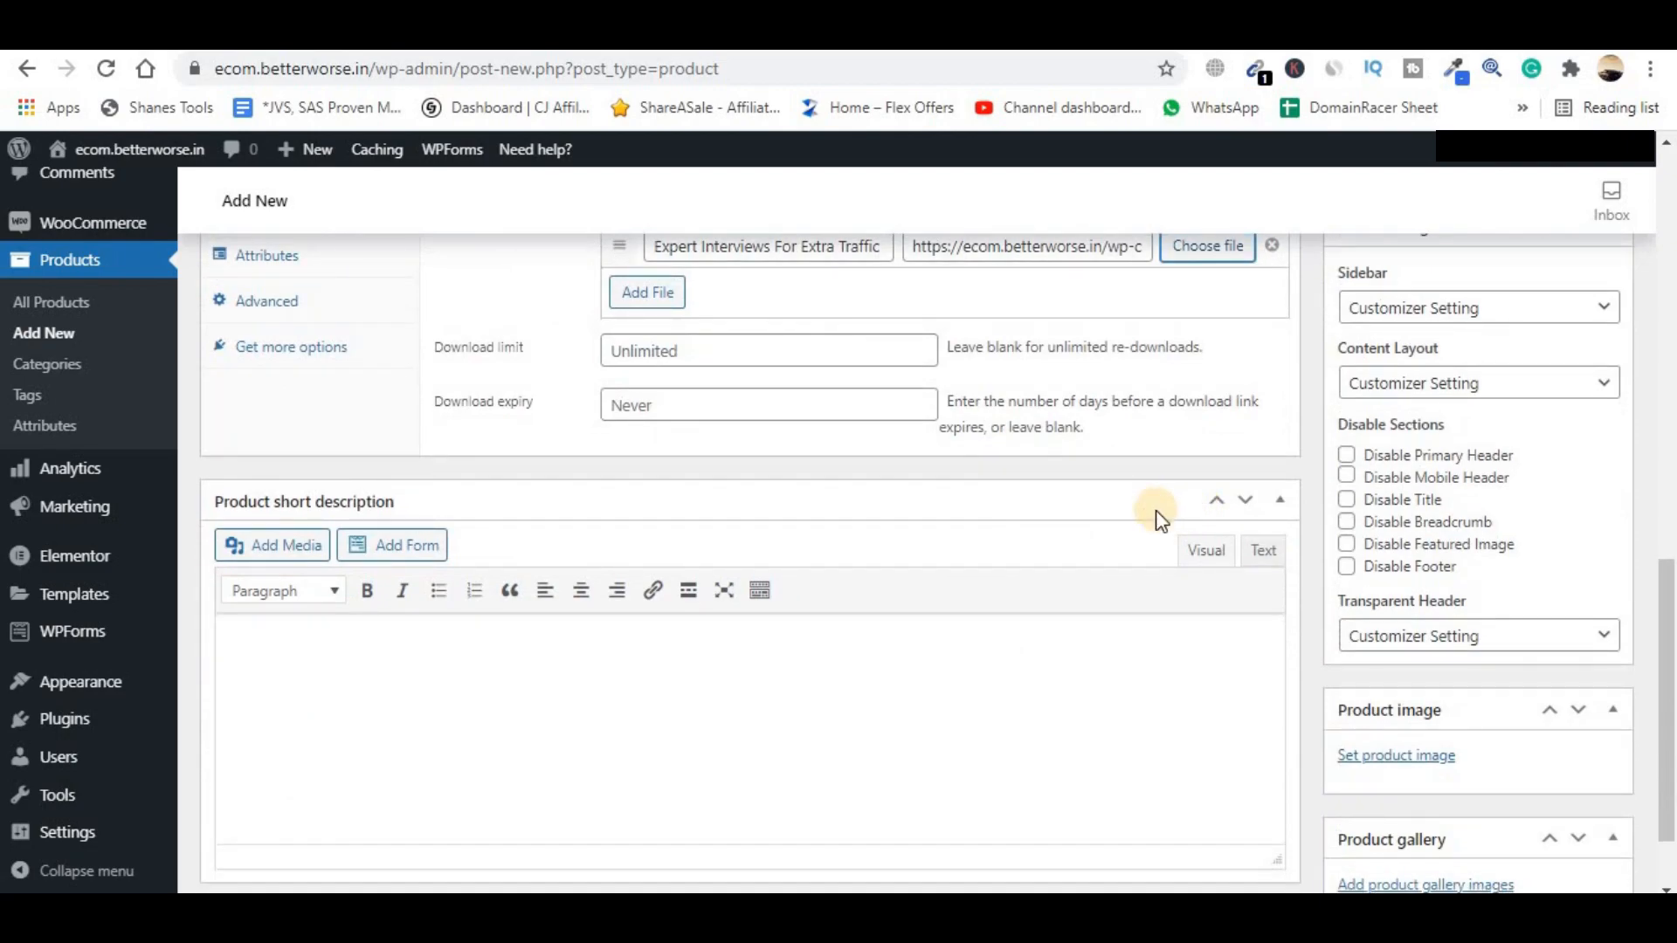
scroll(1160, 521, down, 1)
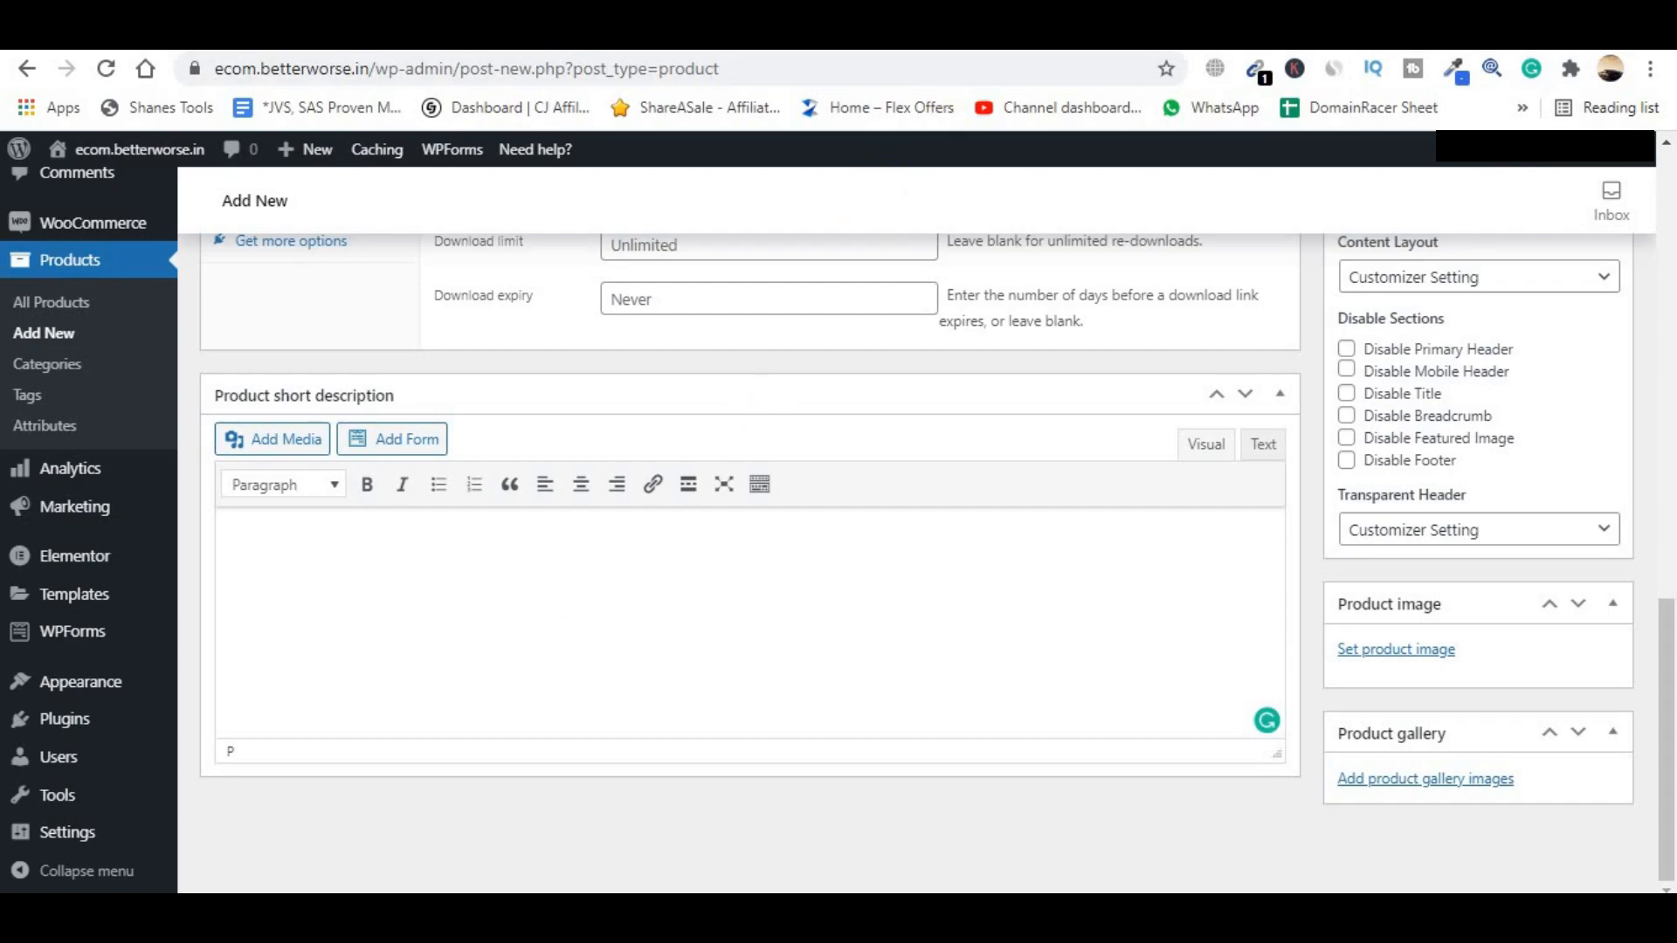
click(1166, 31)
scroll(786, 437, down, 2)
drag(455, 464, 942, 595)
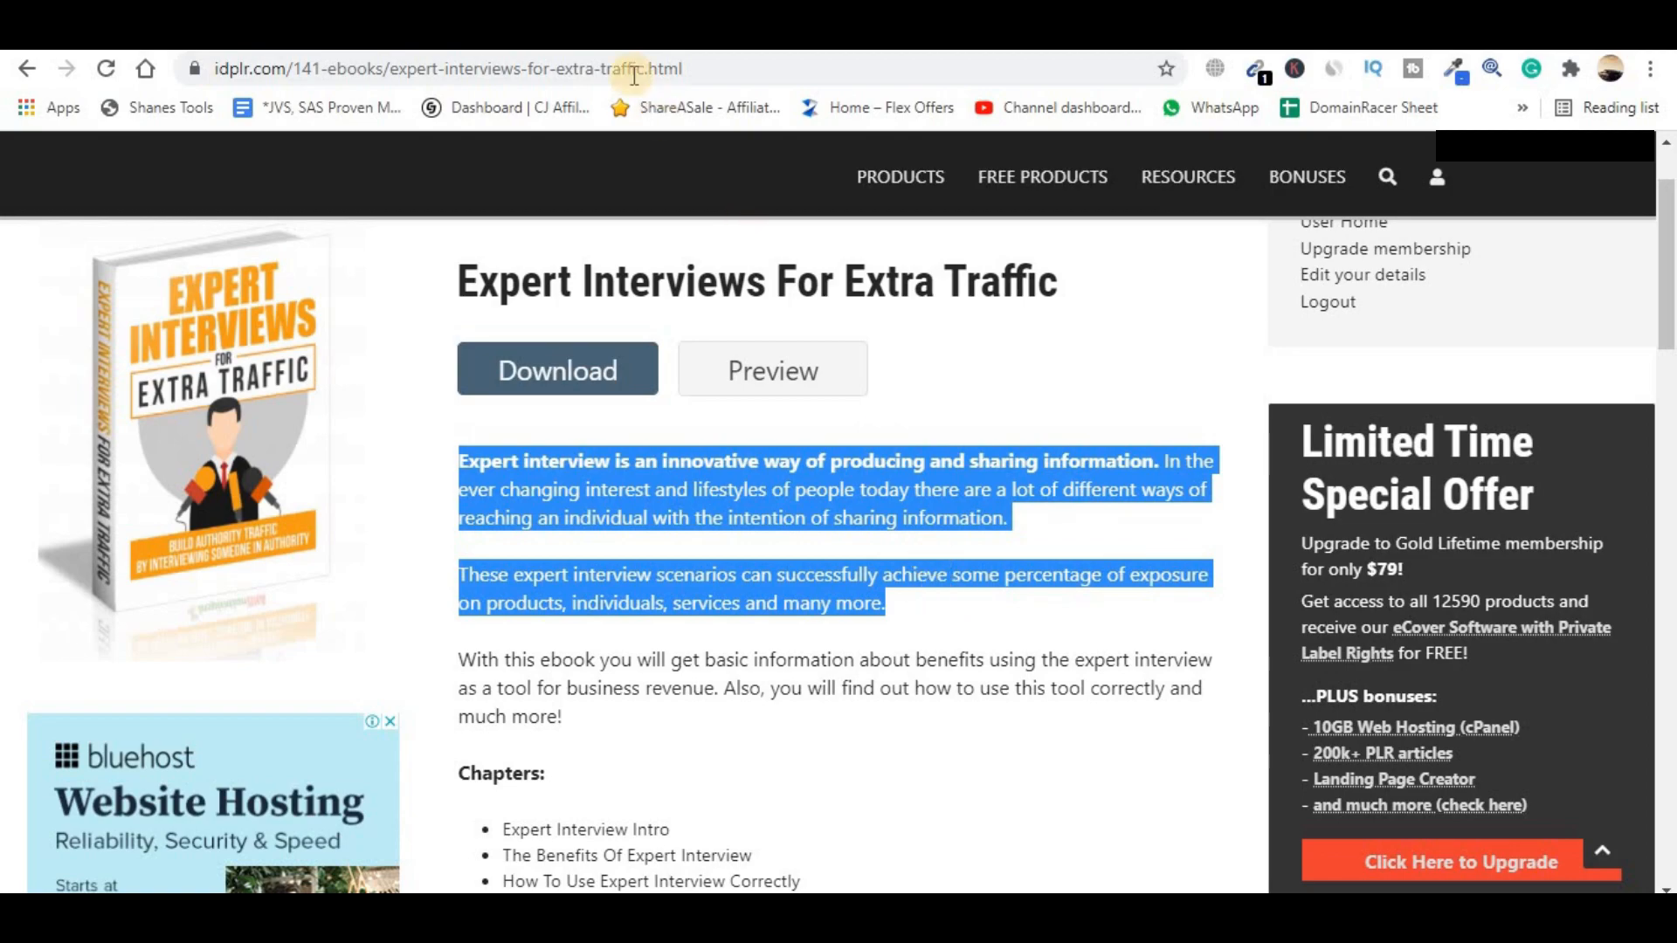
click(860, 31)
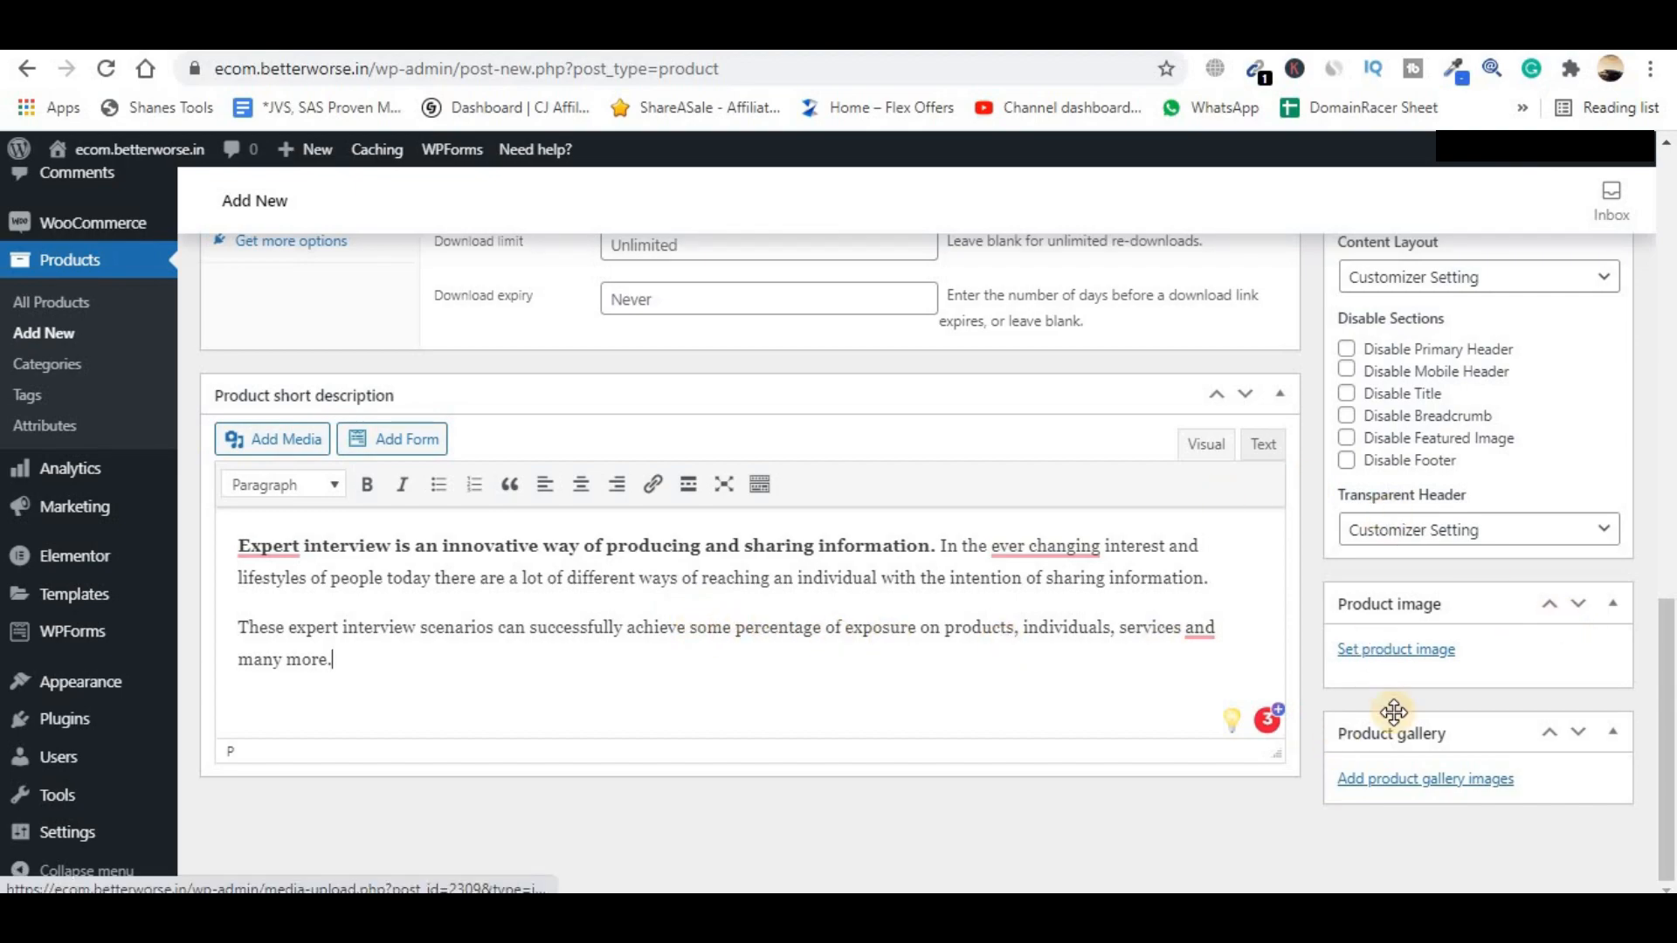
- Upload the Expert Interviews for Extra Traffic eCOVER WHITE picture from the Graphics folder and set it as the product image
click(1398, 655)
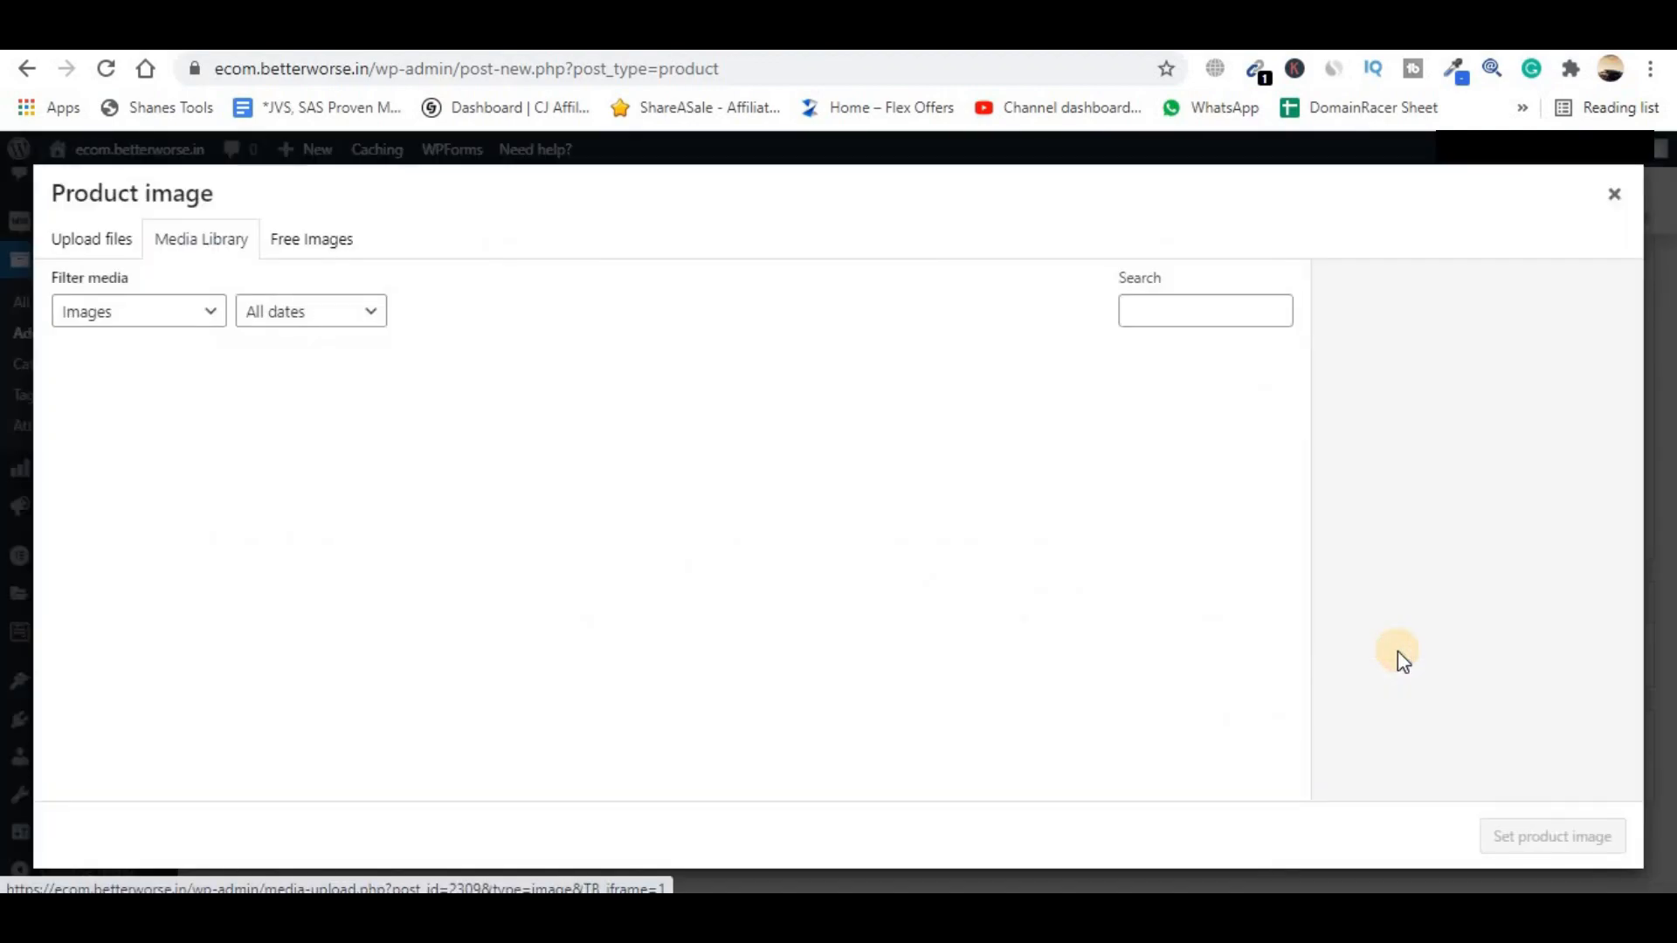
click(98, 248)
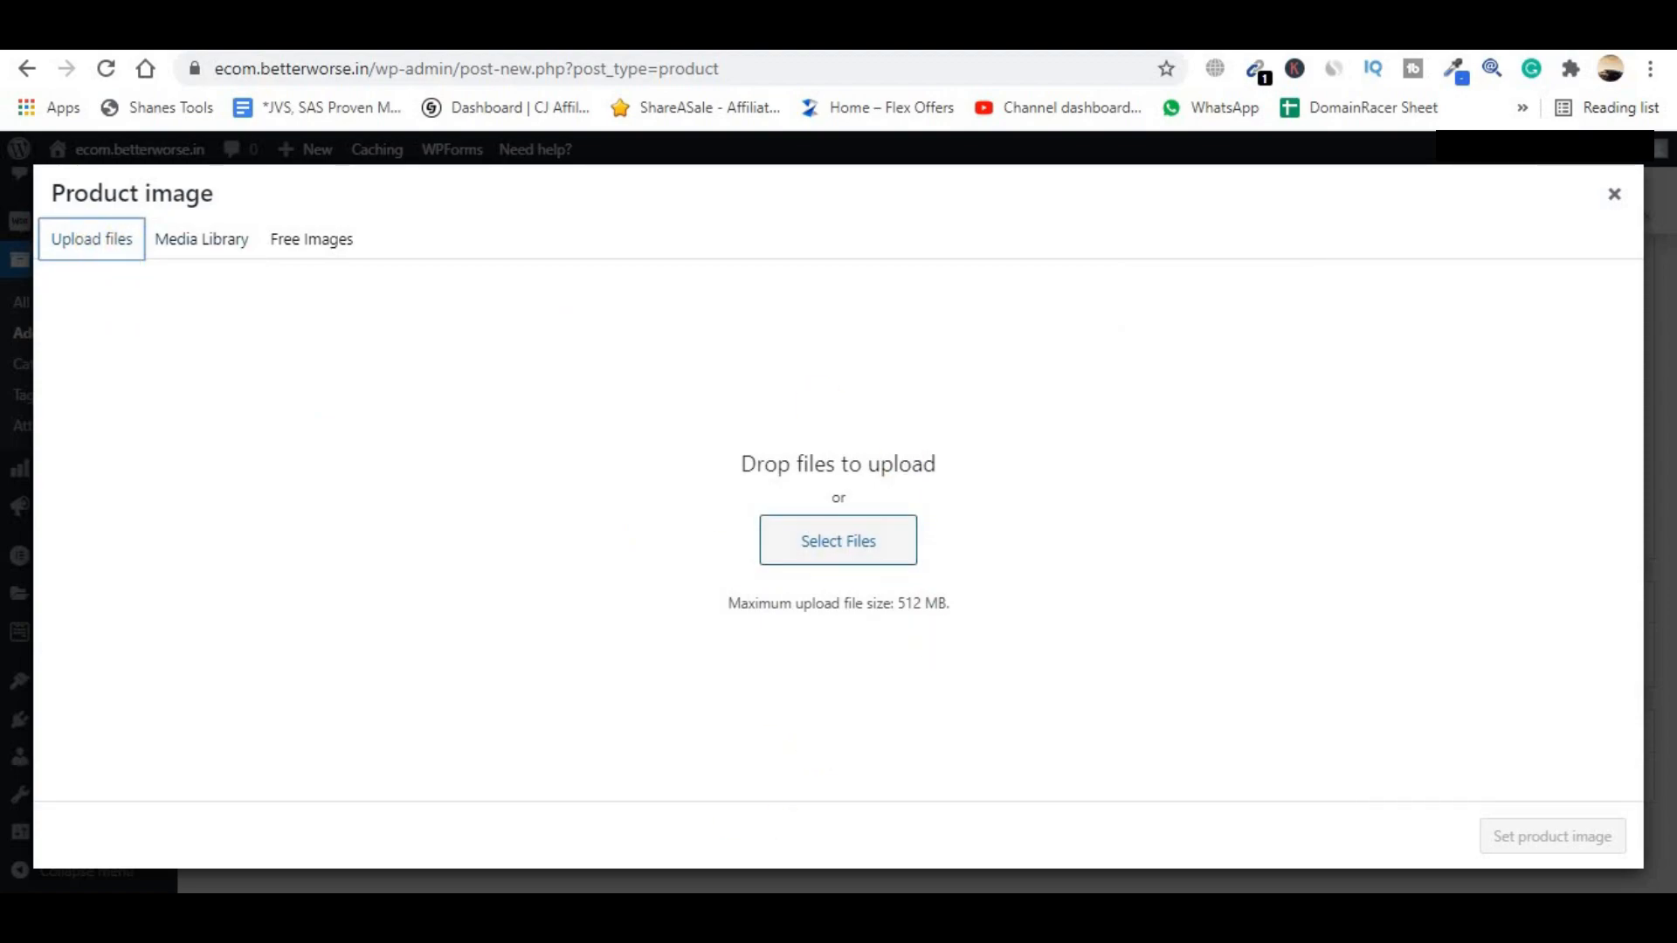
click(515, 912)
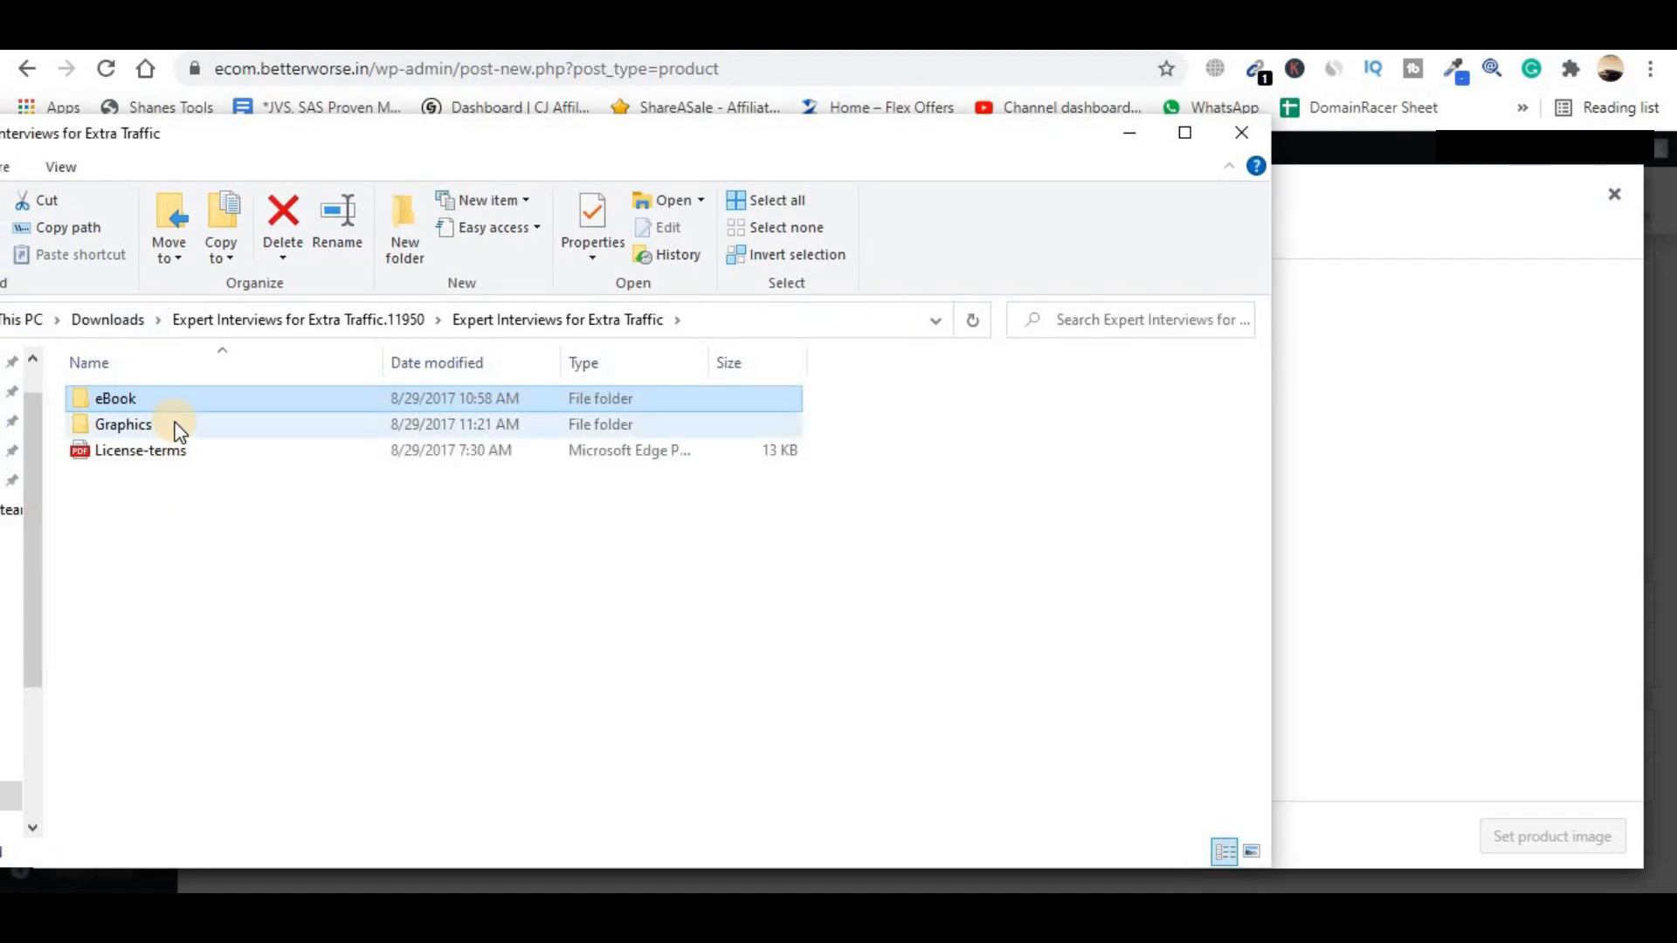
double_click(122, 424)
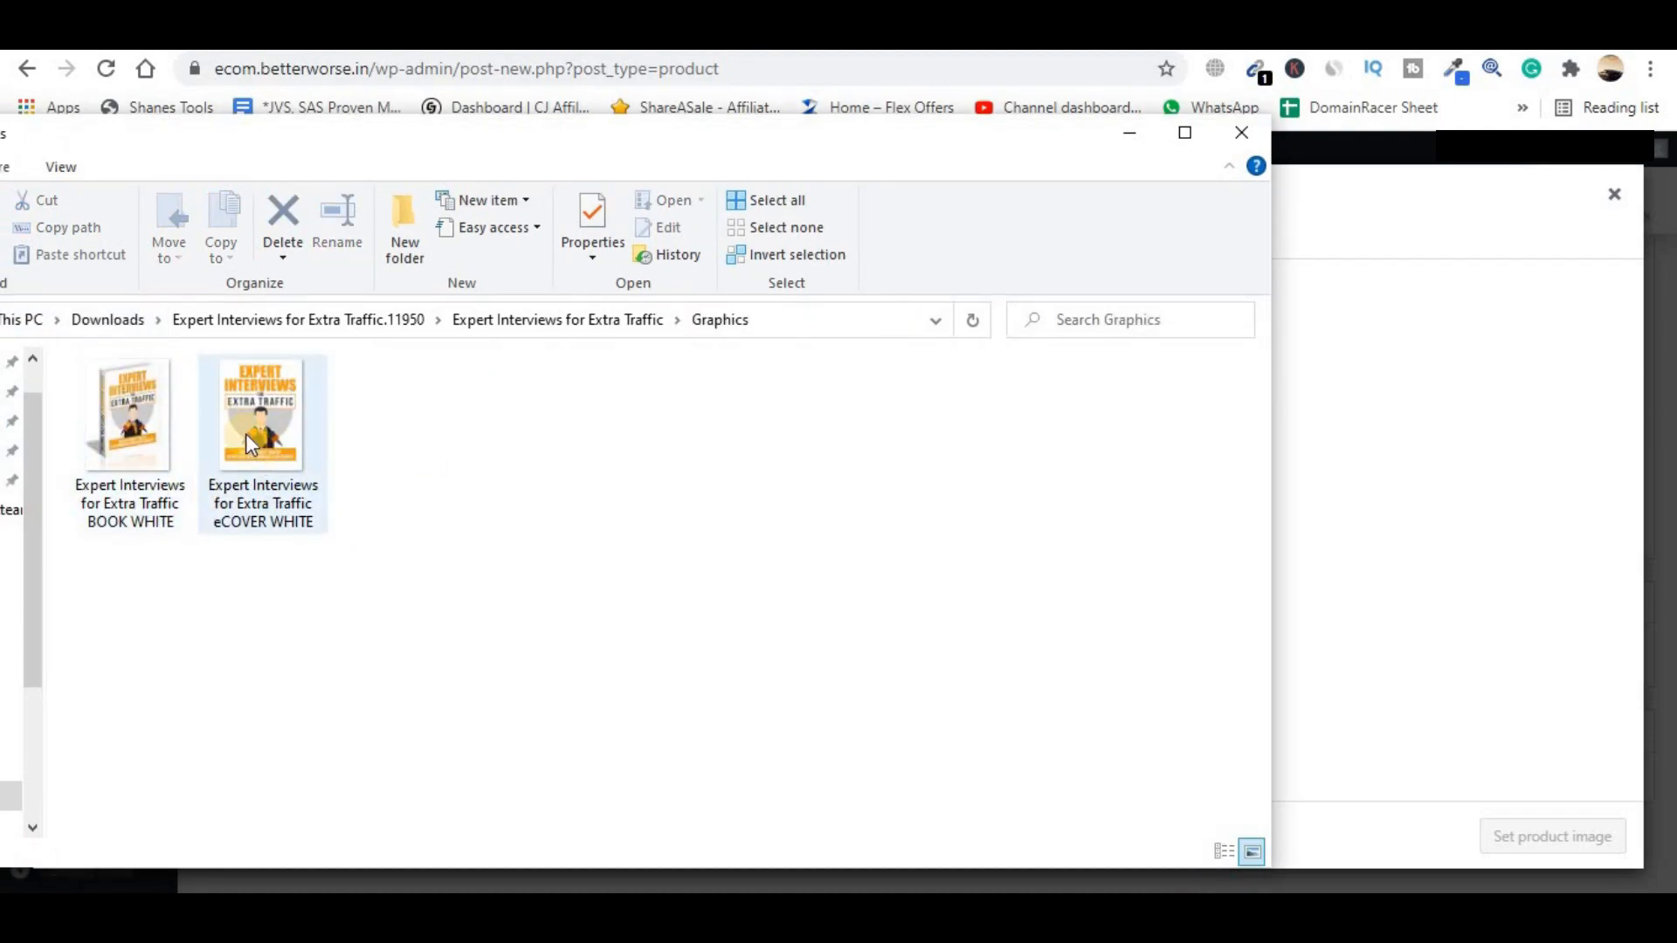
drag(264, 437, 611, 513)
drag(291, 434, 831, 575)
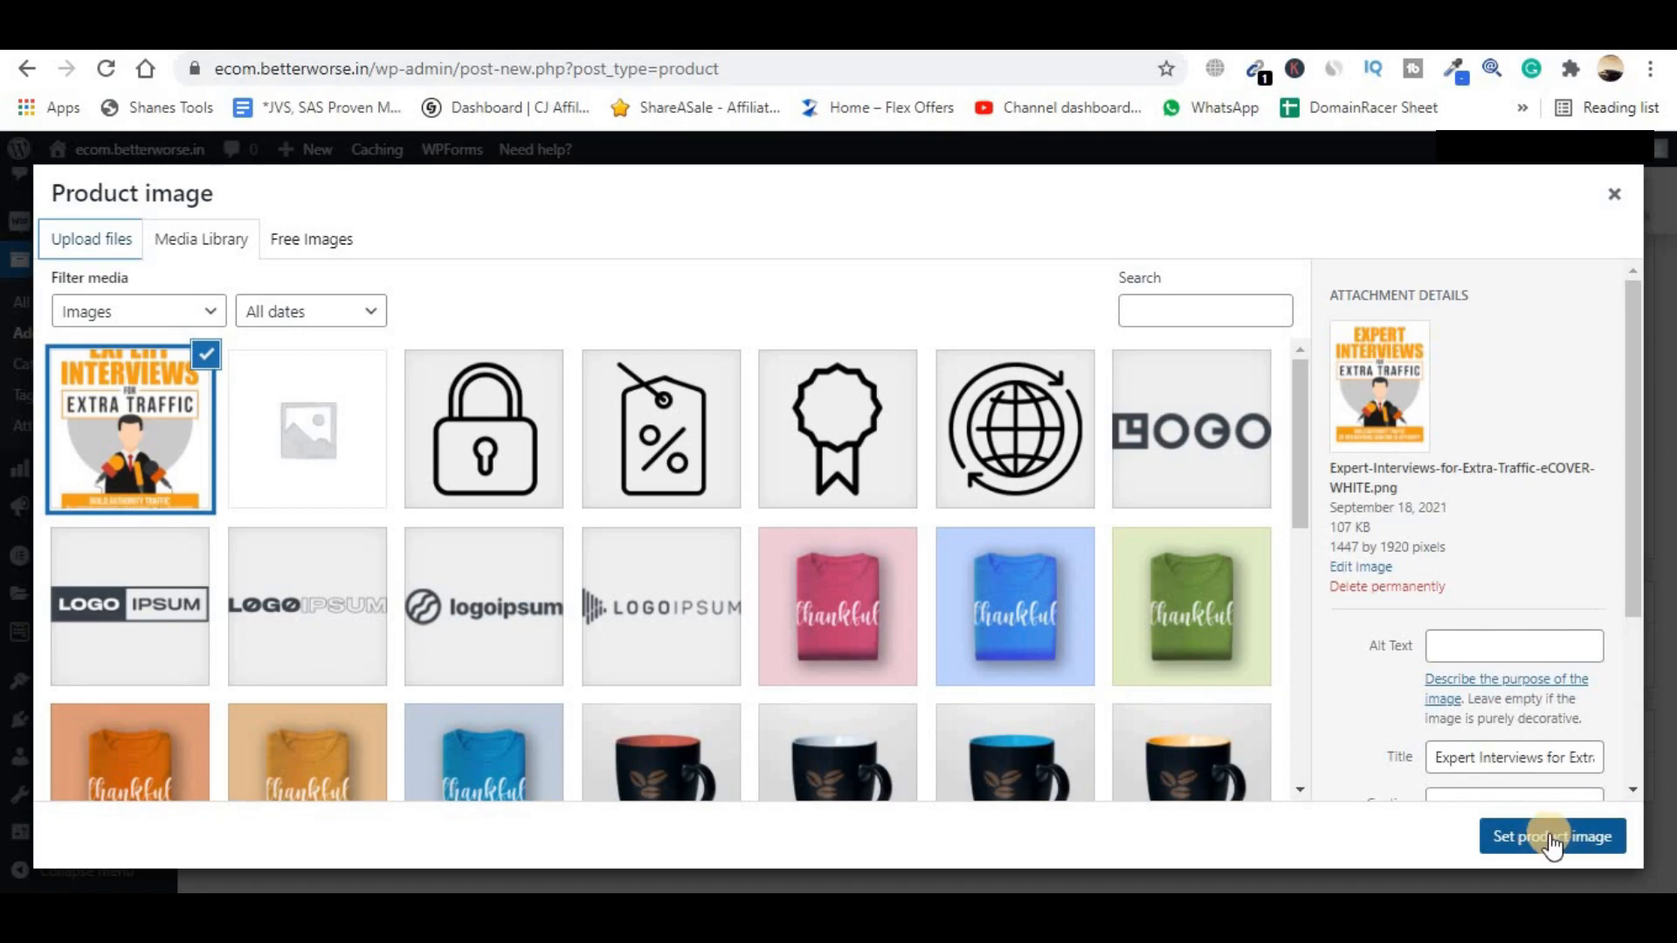
click(1551, 838)
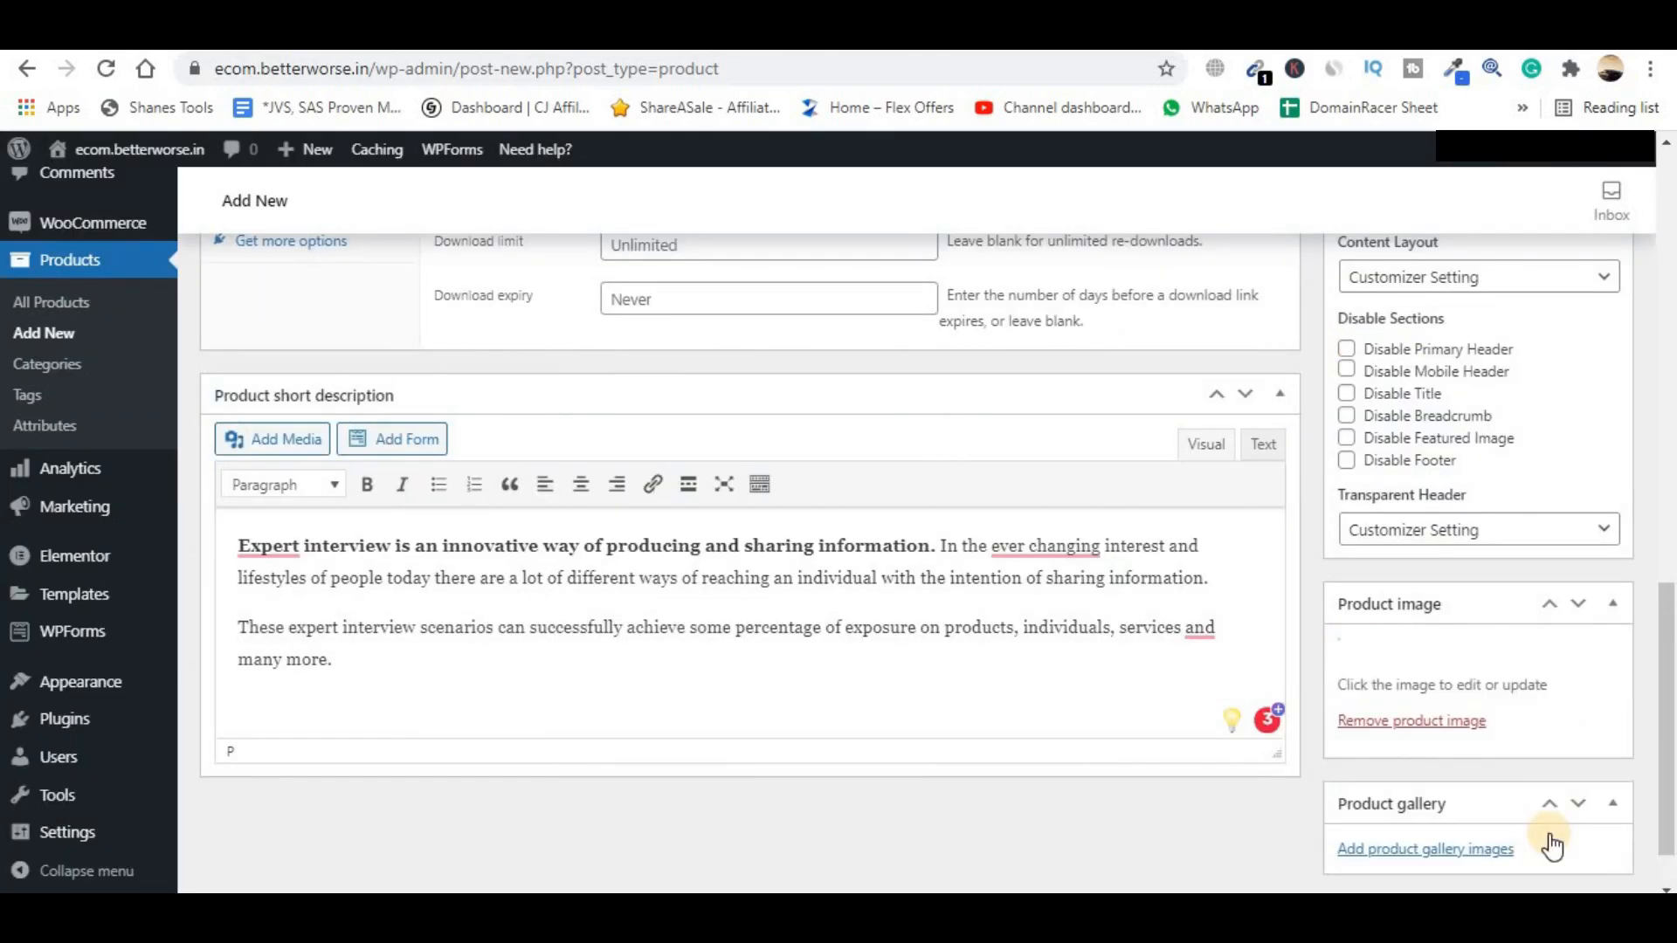
scroll(1559, 786, down, 1)
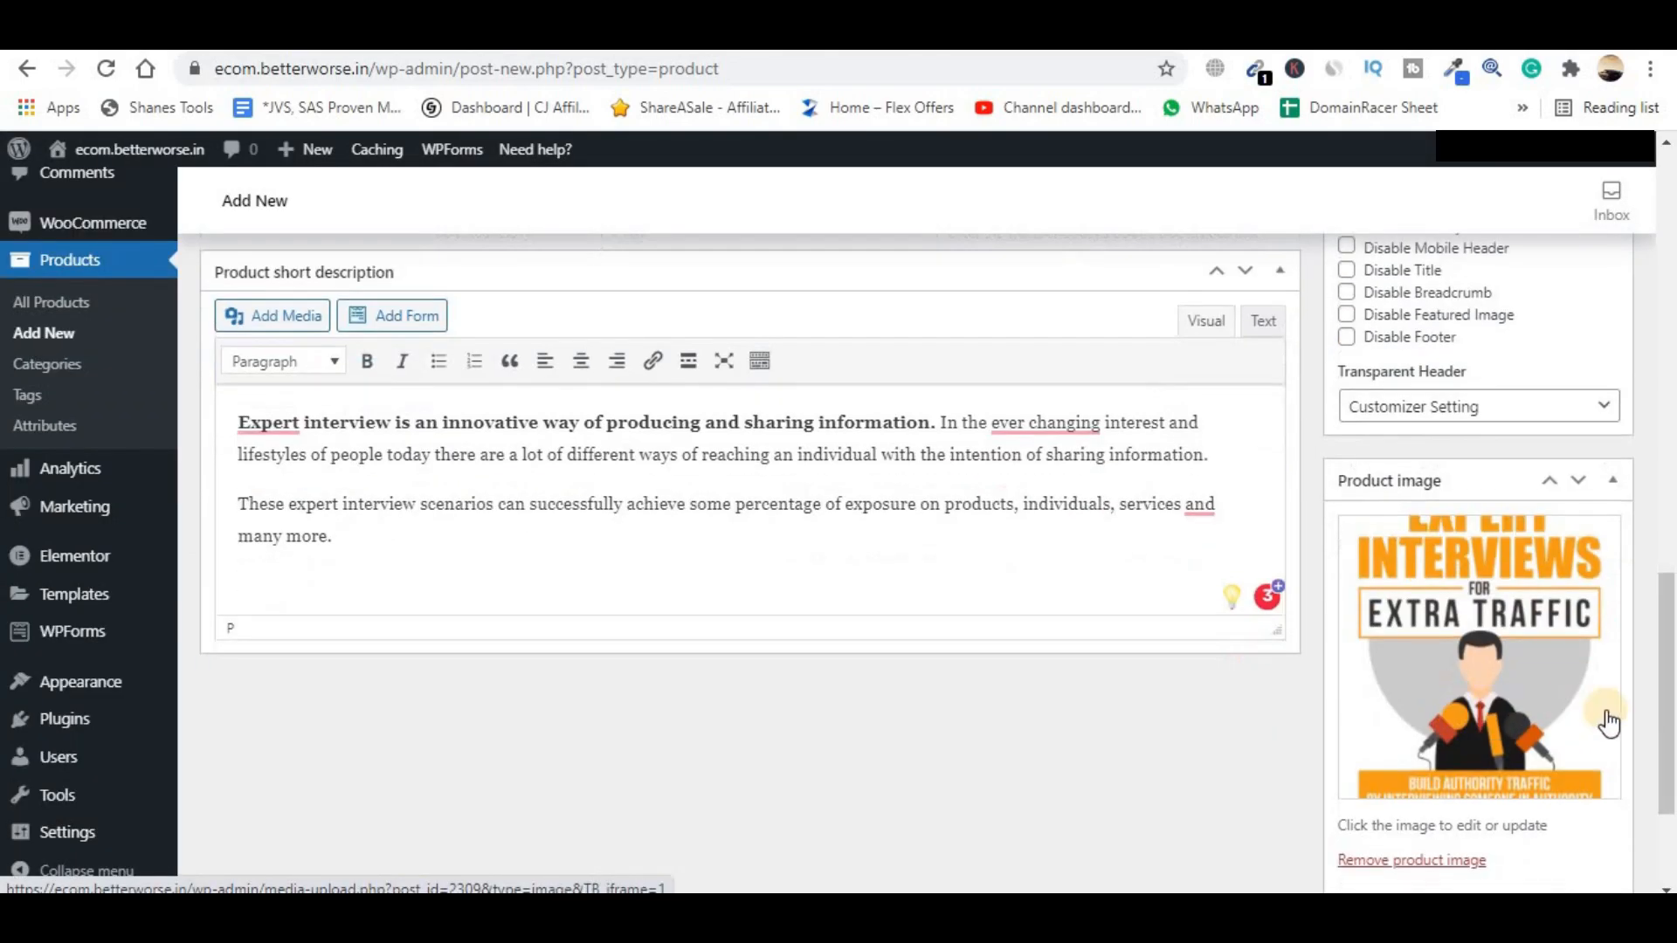
scroll(1484, 651, down, 2)
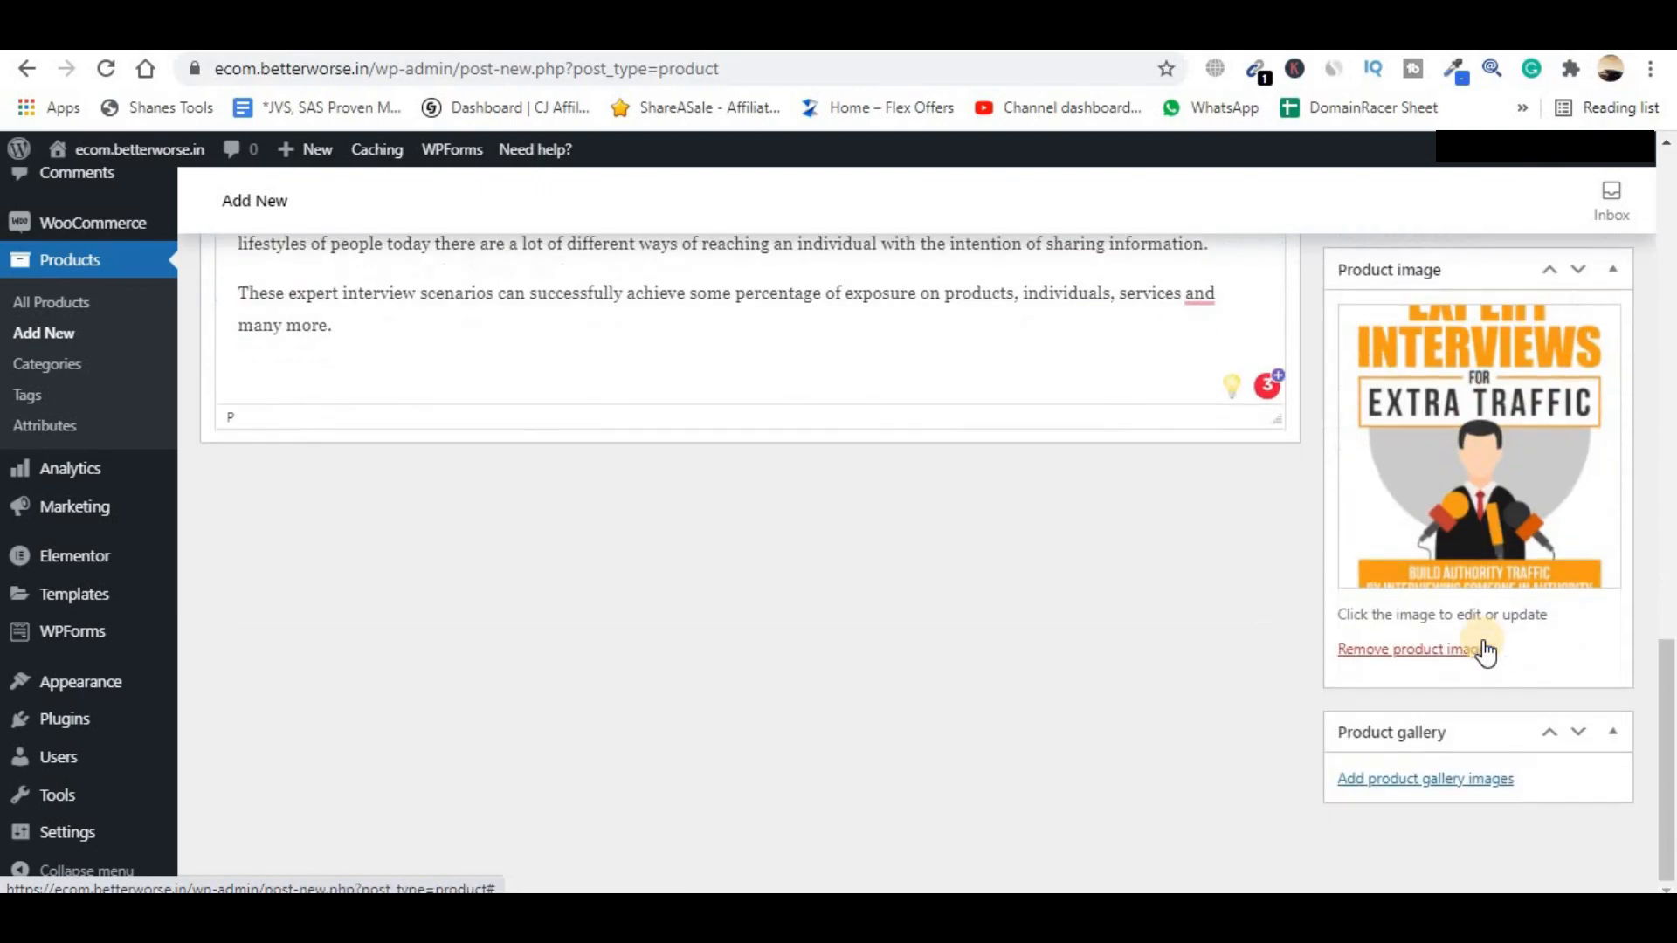
- Create a new product category named ebook without a parent category and assign it to the product
scroll(1484, 651, up, 8)
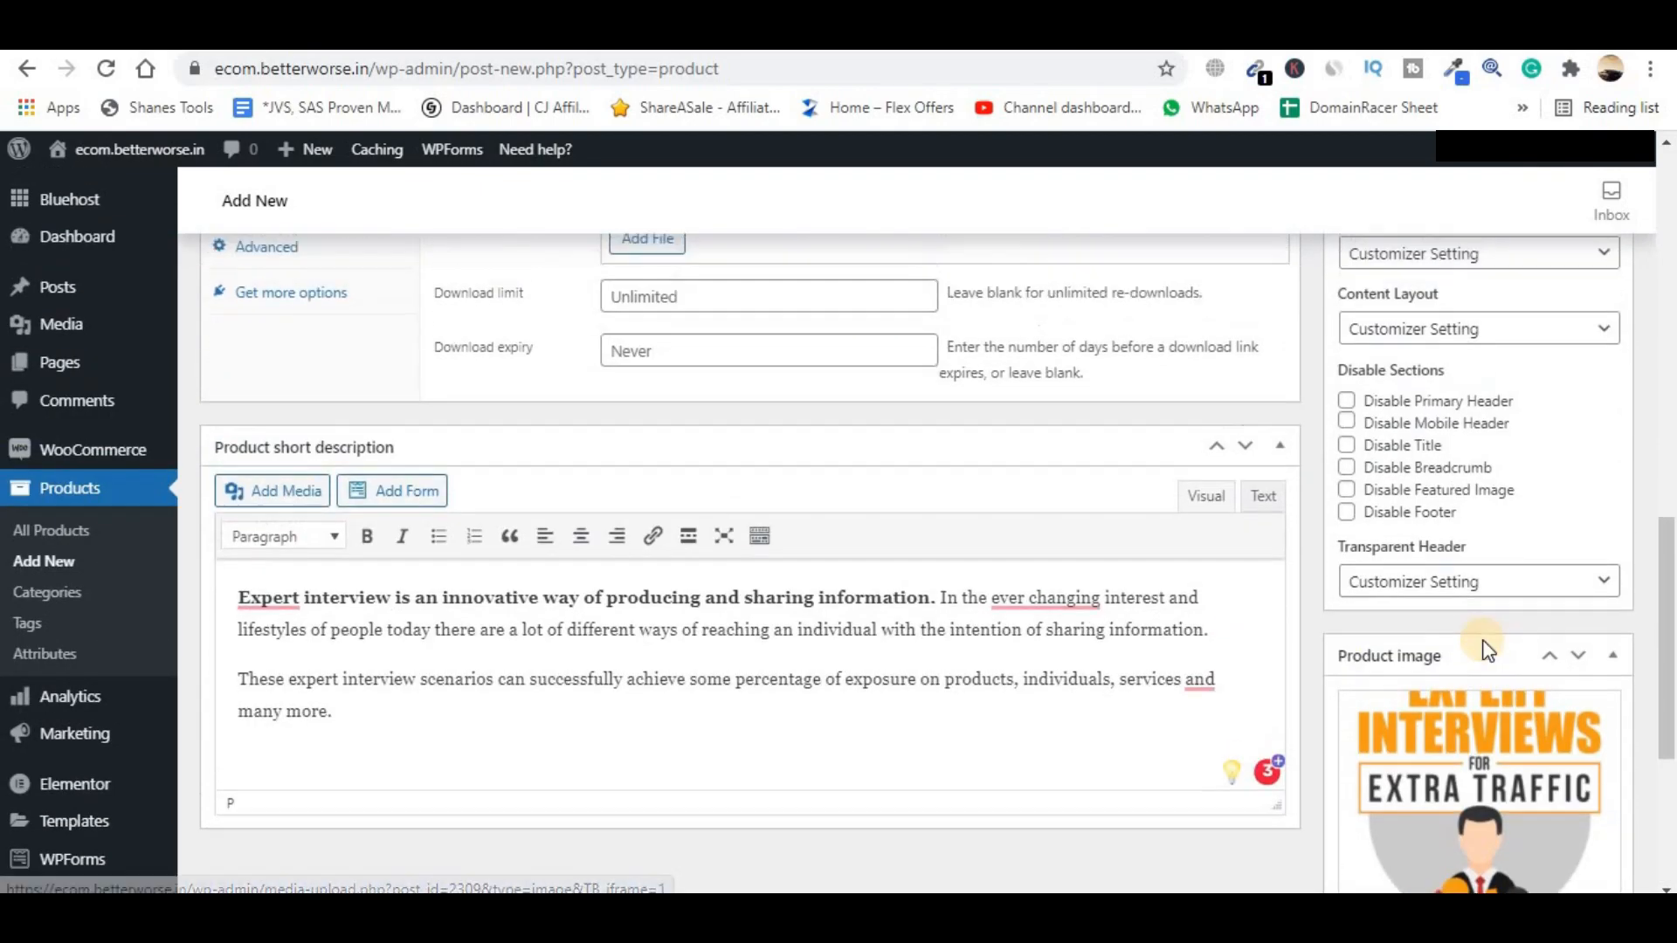
scroll(1481, 649, up, 4)
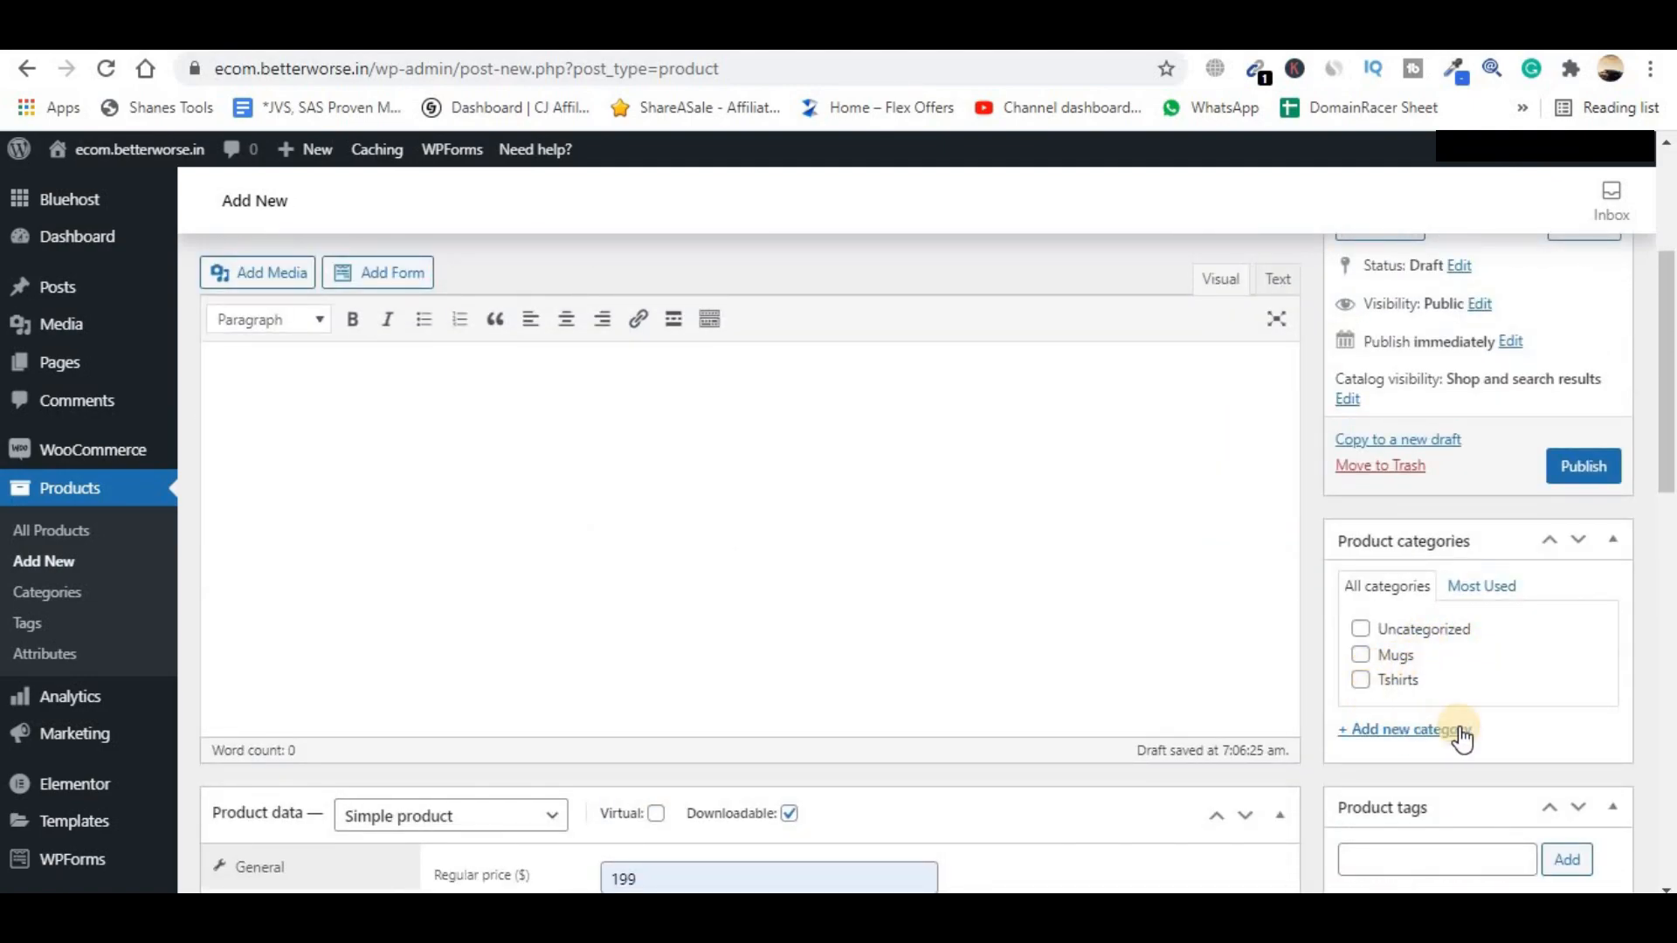
click(1407, 738)
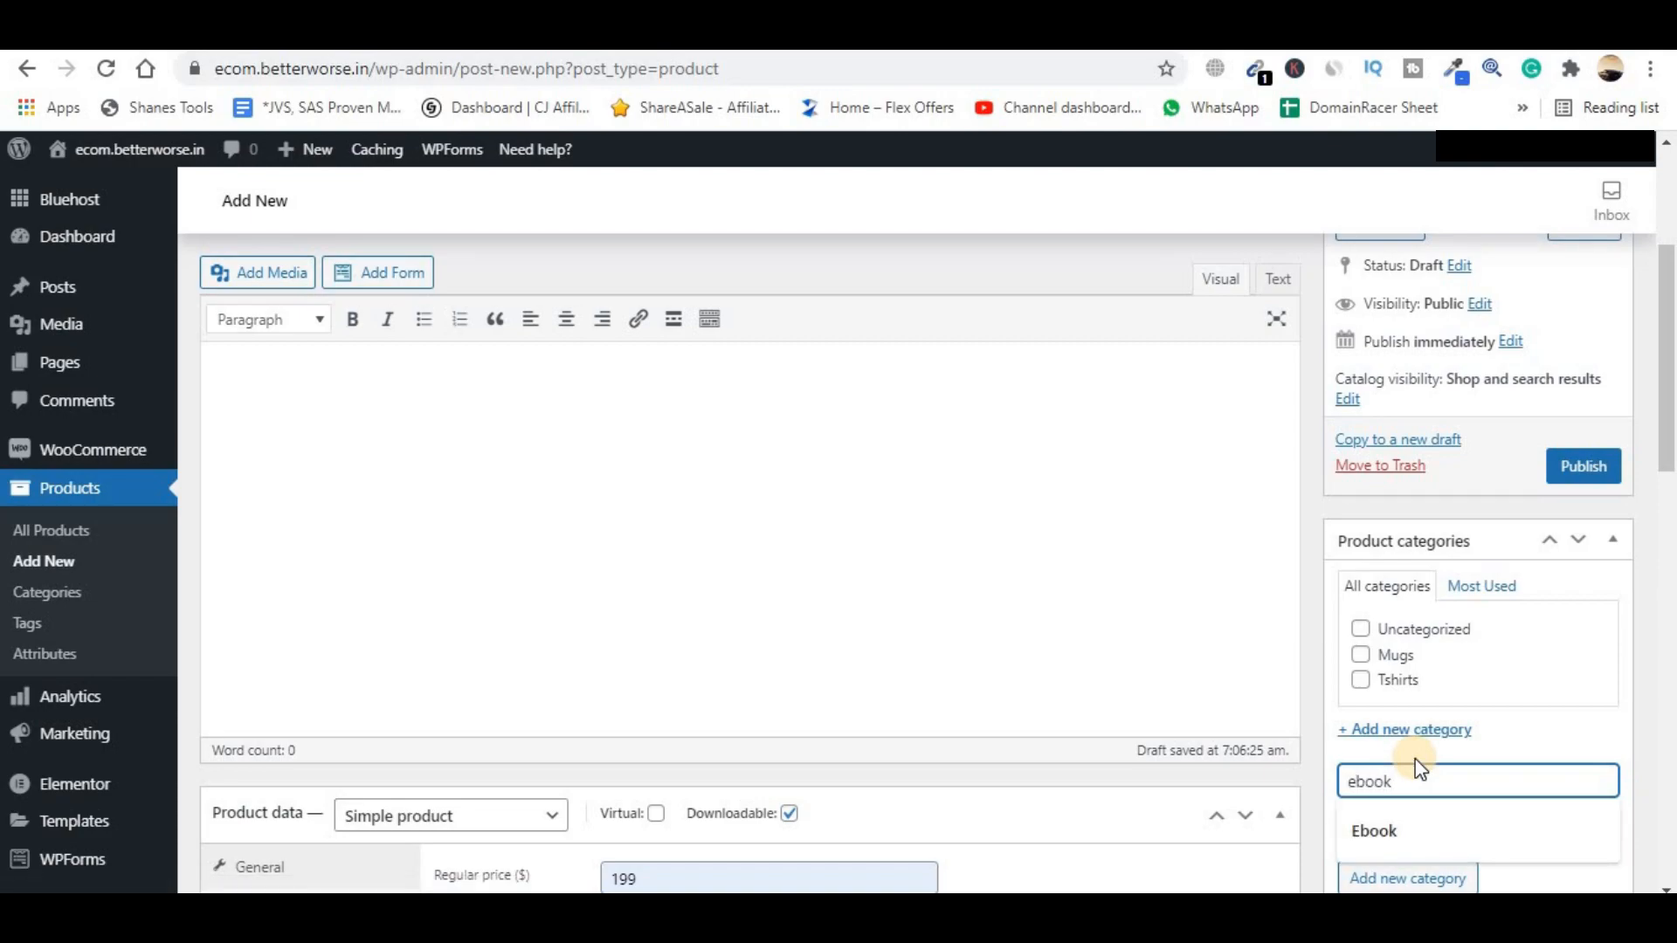
scroll(1419, 768, down, 1)
click(1492, 709)
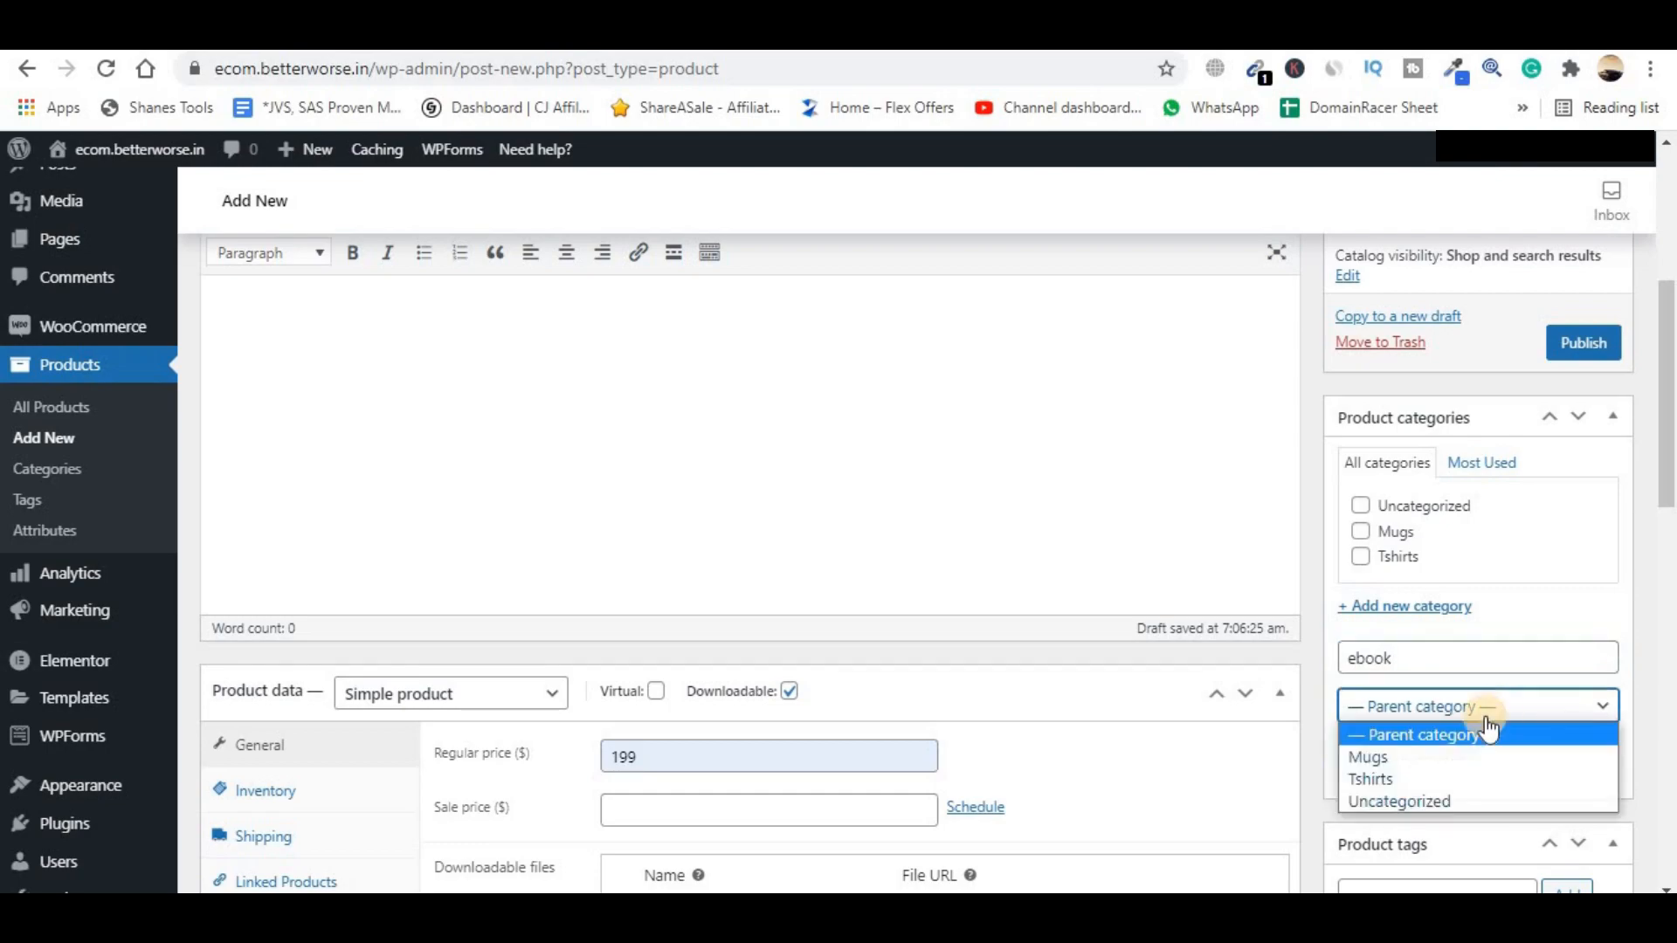
click(1310, 774)
click(1392, 753)
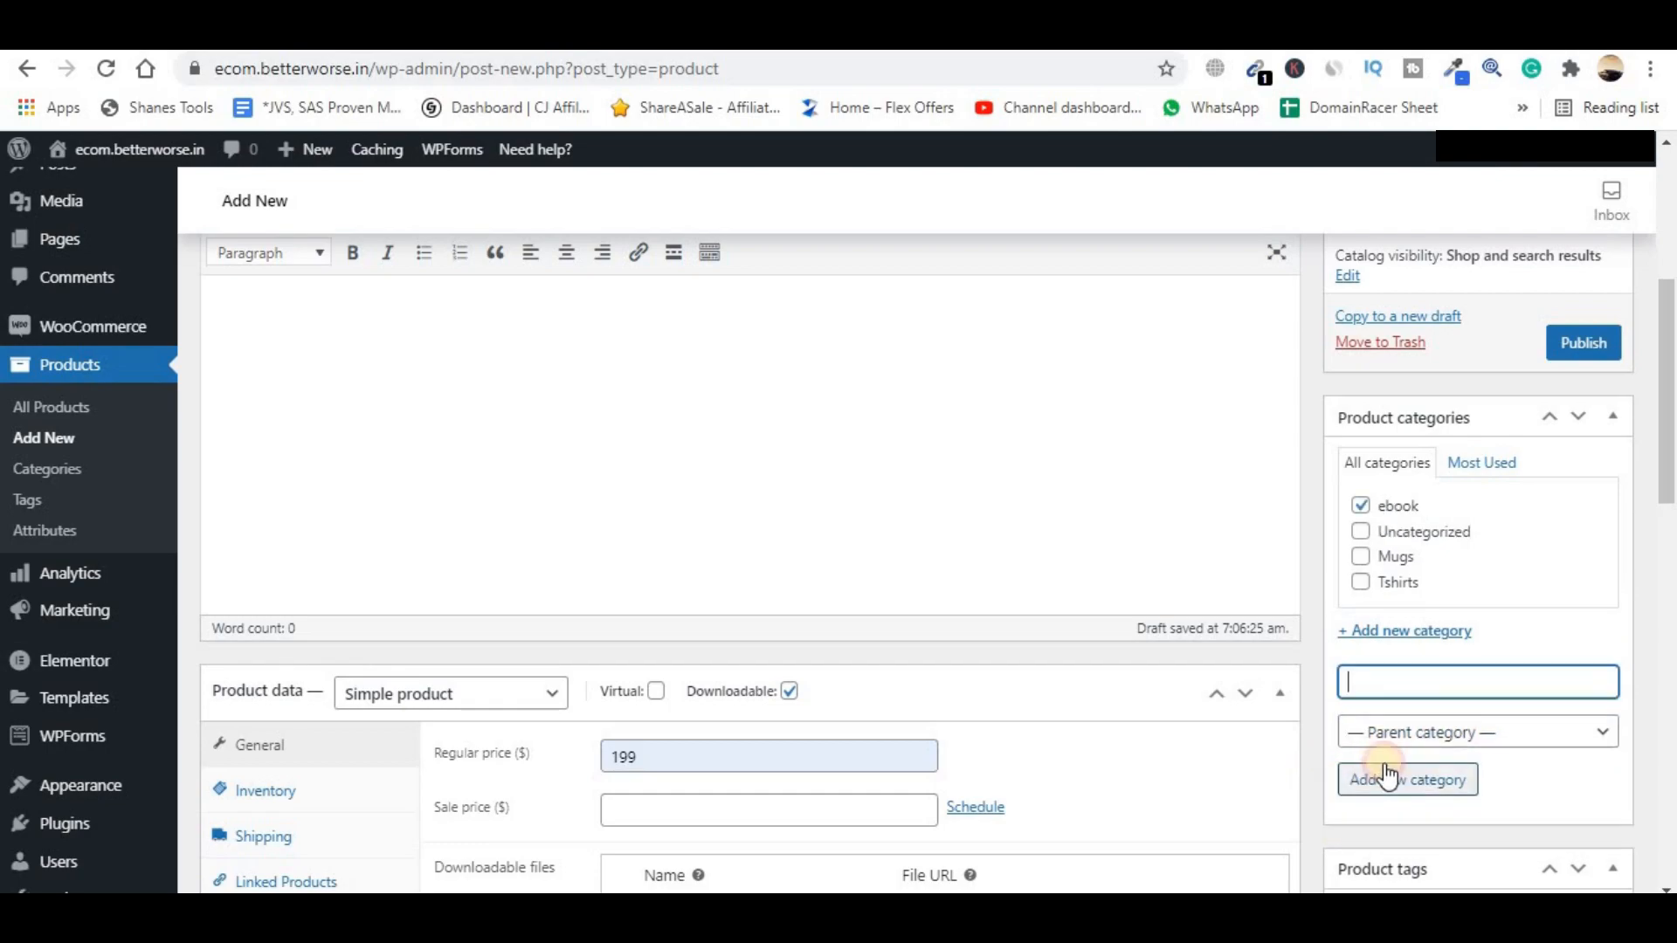
- Publish the Expert Interviews For Extra Traffic product
text(eboo)
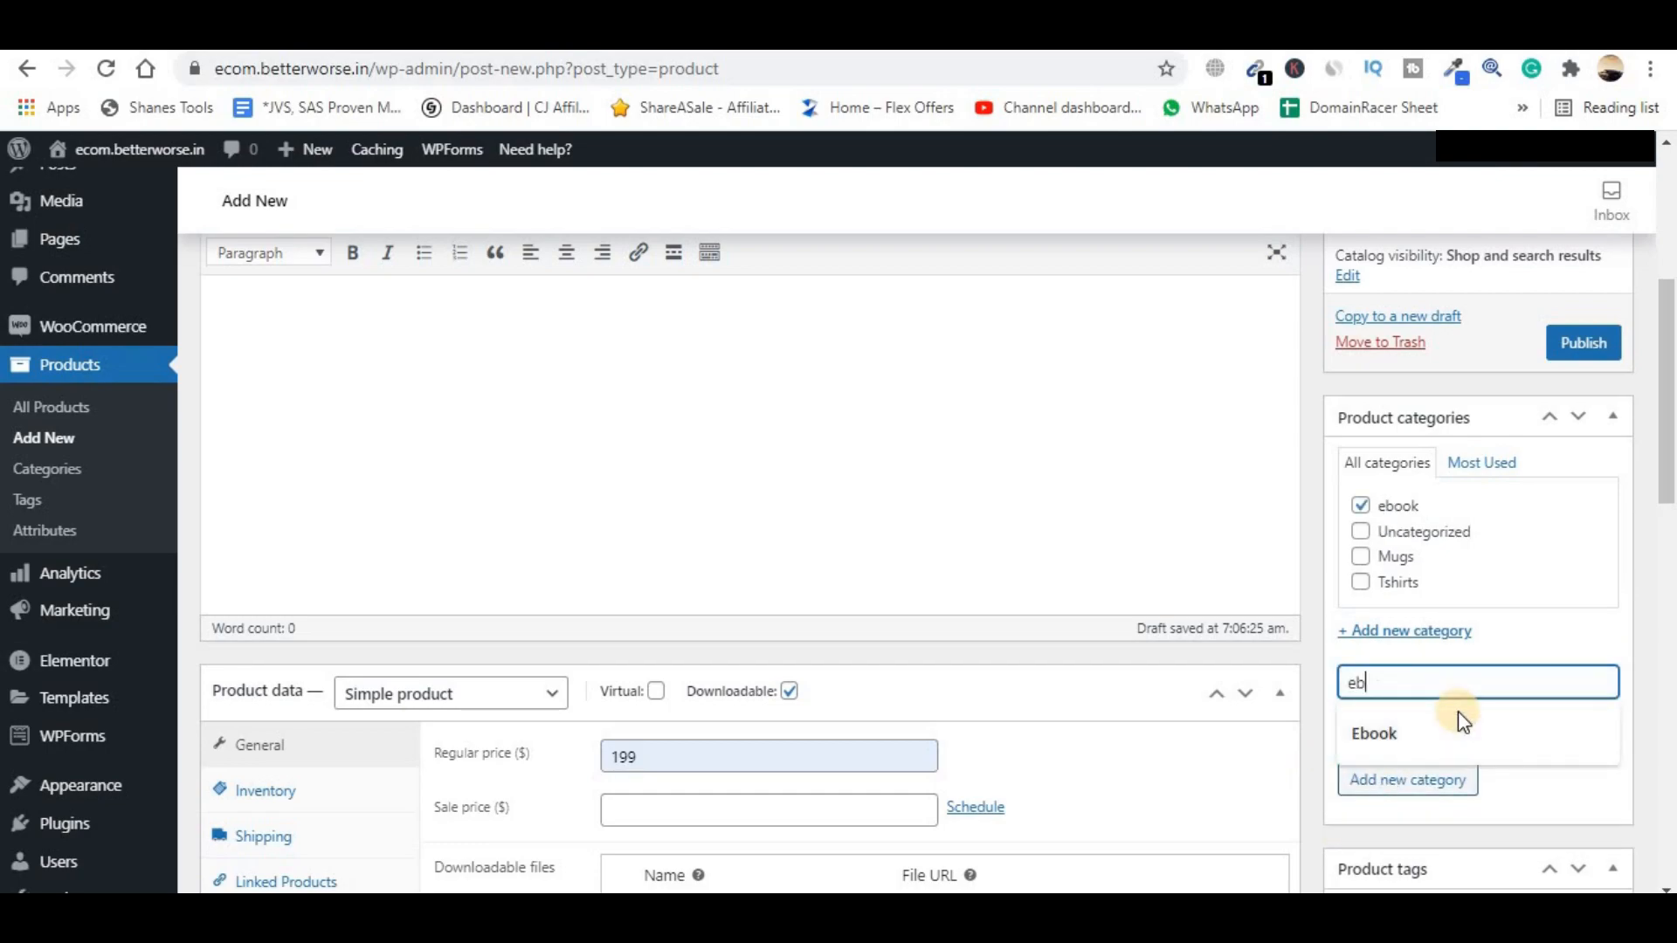
text(k)
click(1584, 345)
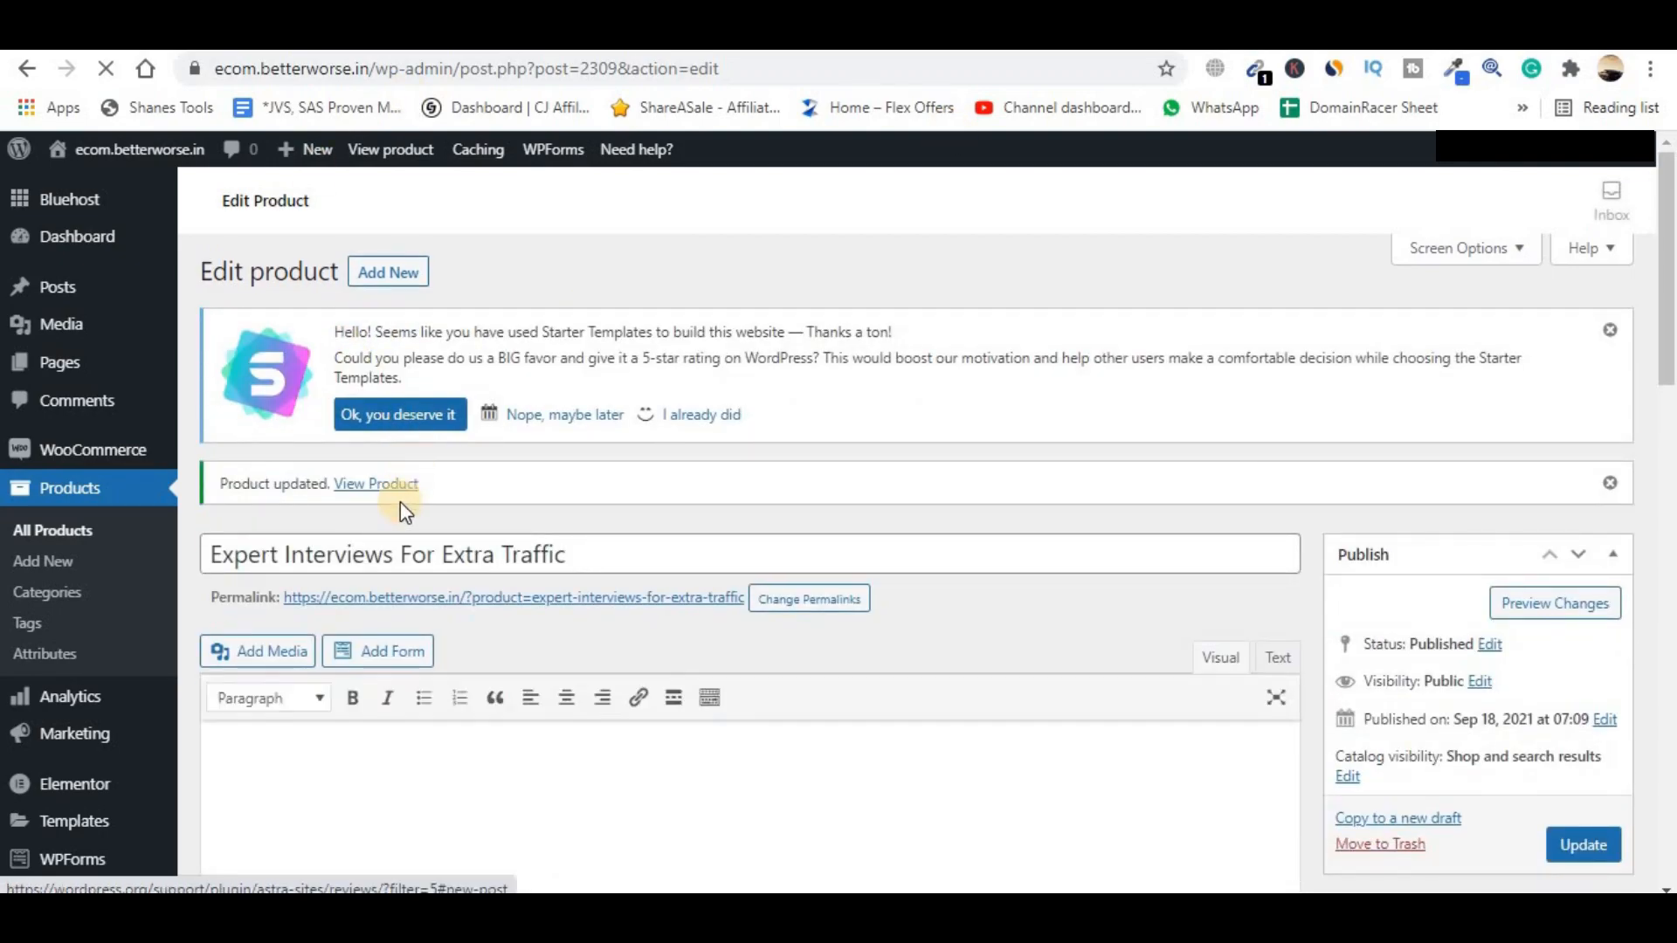
- Open the published product page in a new tab and examine its cover image, price, short description and cart option
right_click(378, 490)
click(472, 504)
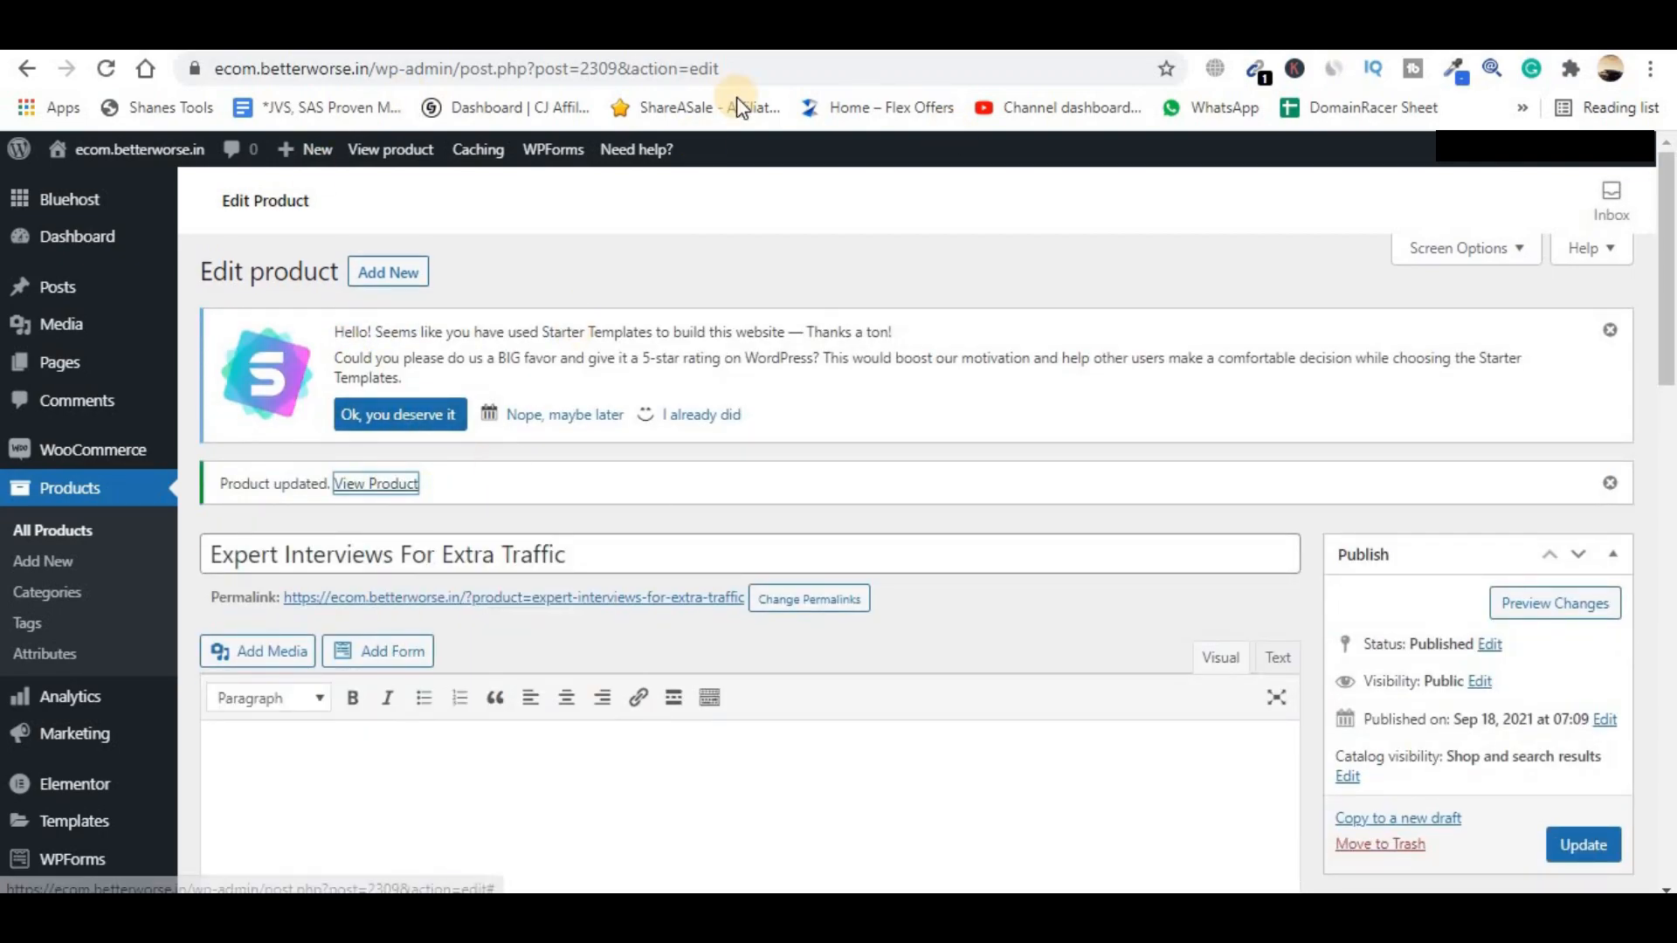
click(812, 33)
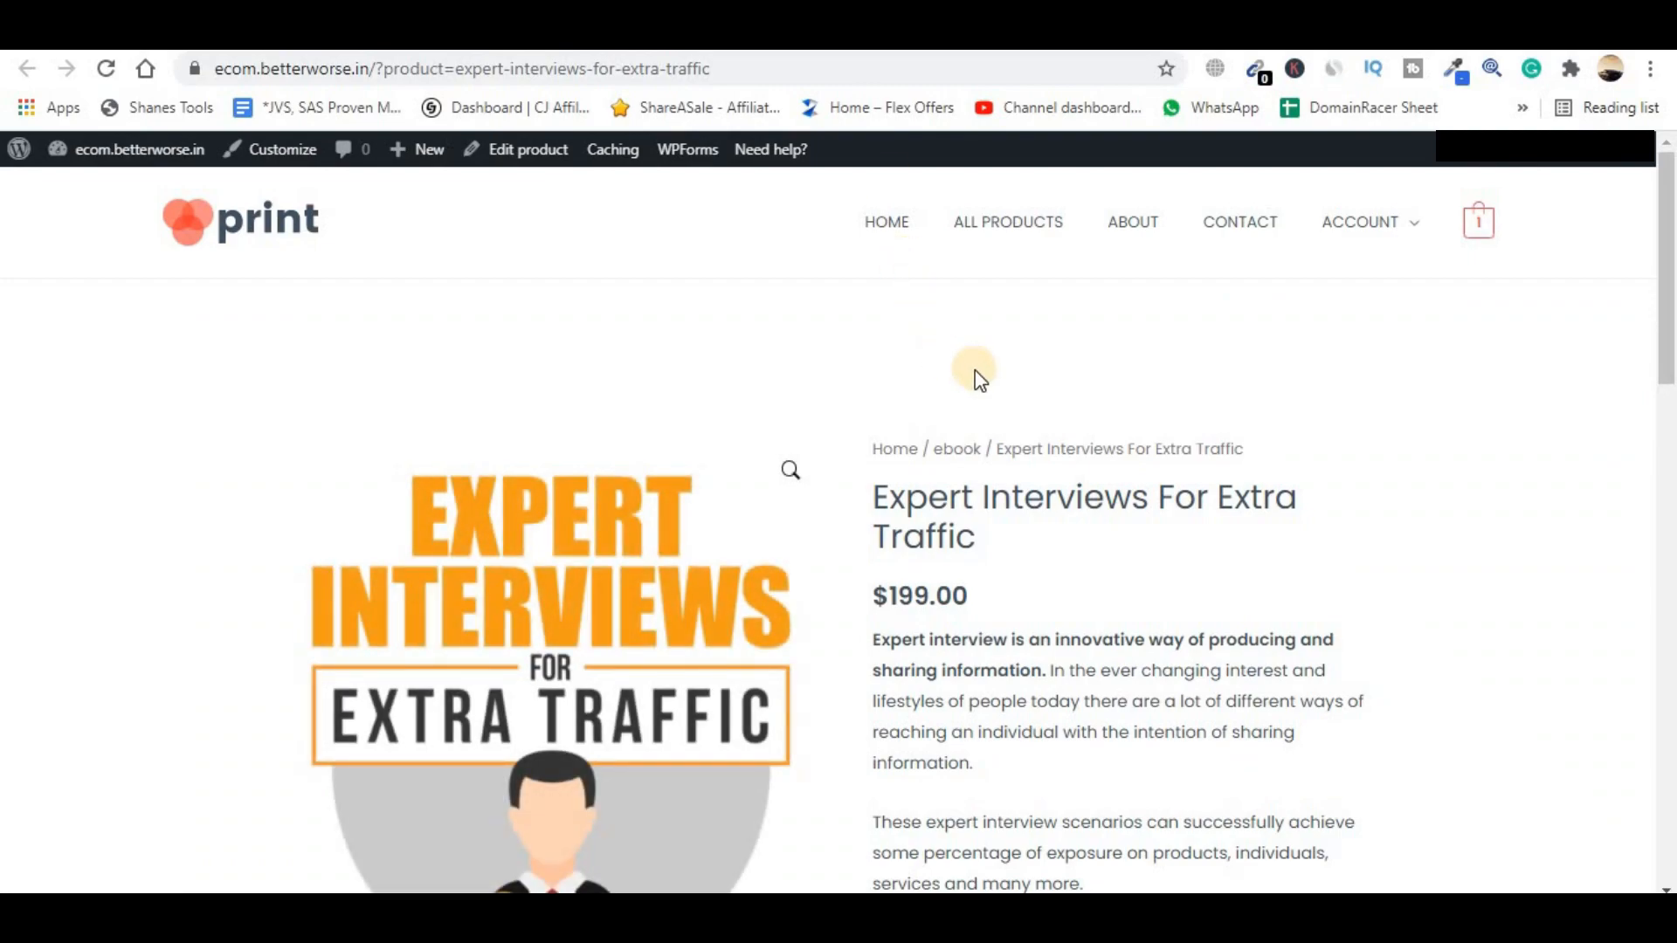
scroll(973, 393, down, 6)
scroll(973, 388, up, 6)
scroll(1478, 517, down, 3)
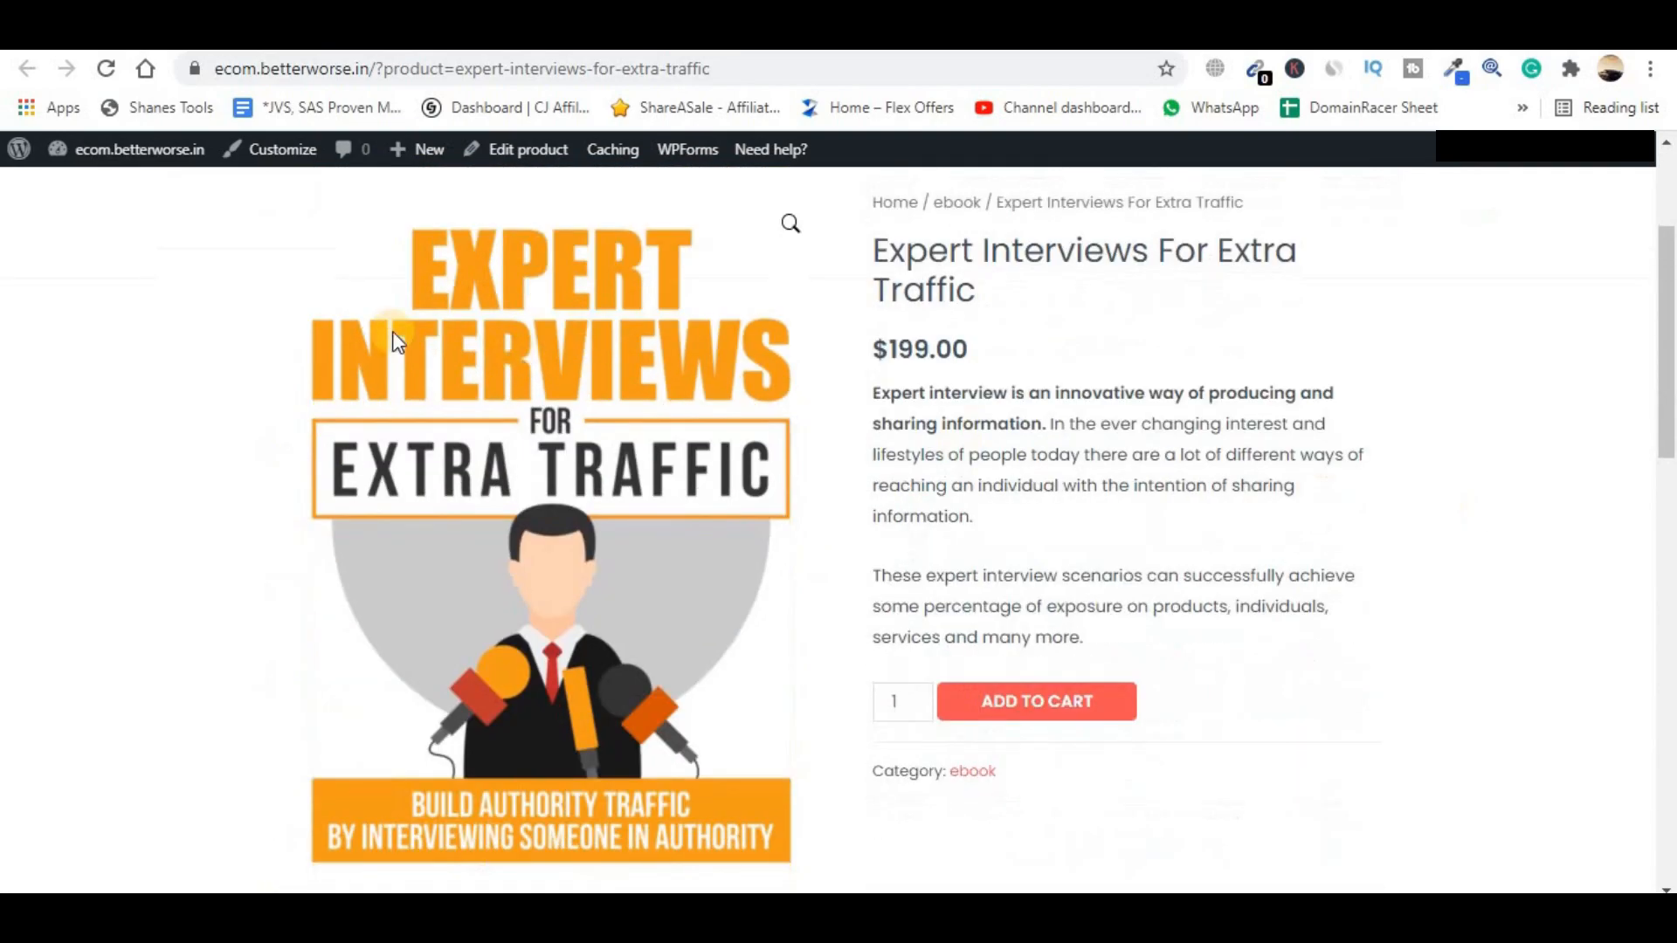
click(945, 710)
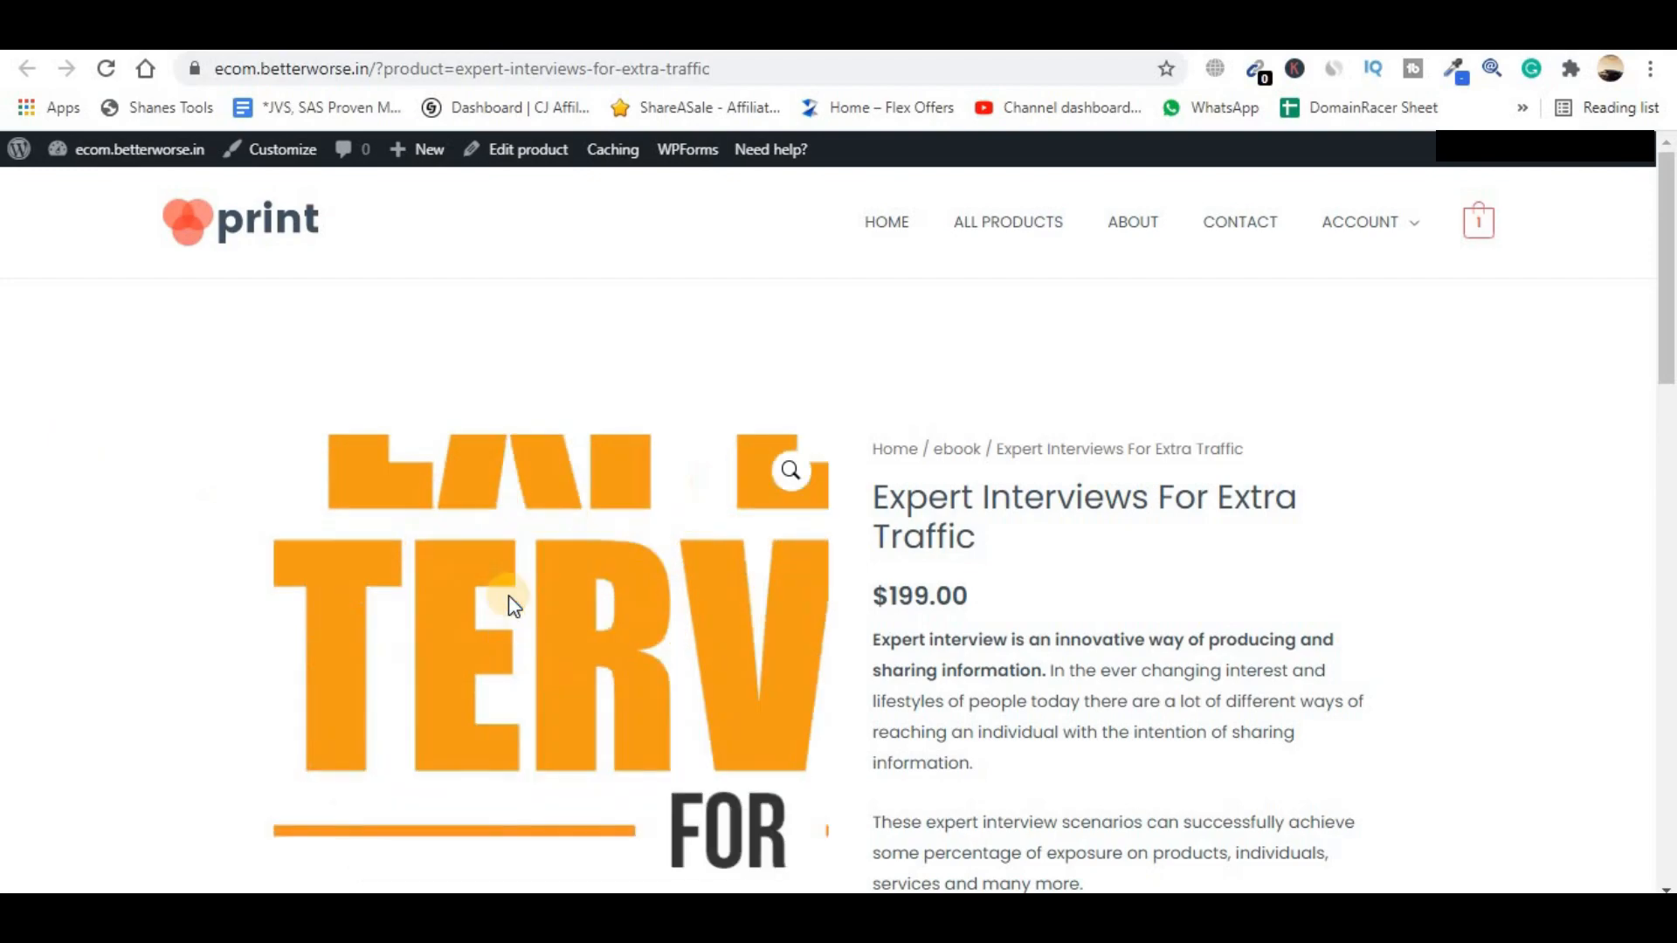
scroll(908, 716, down, 3)
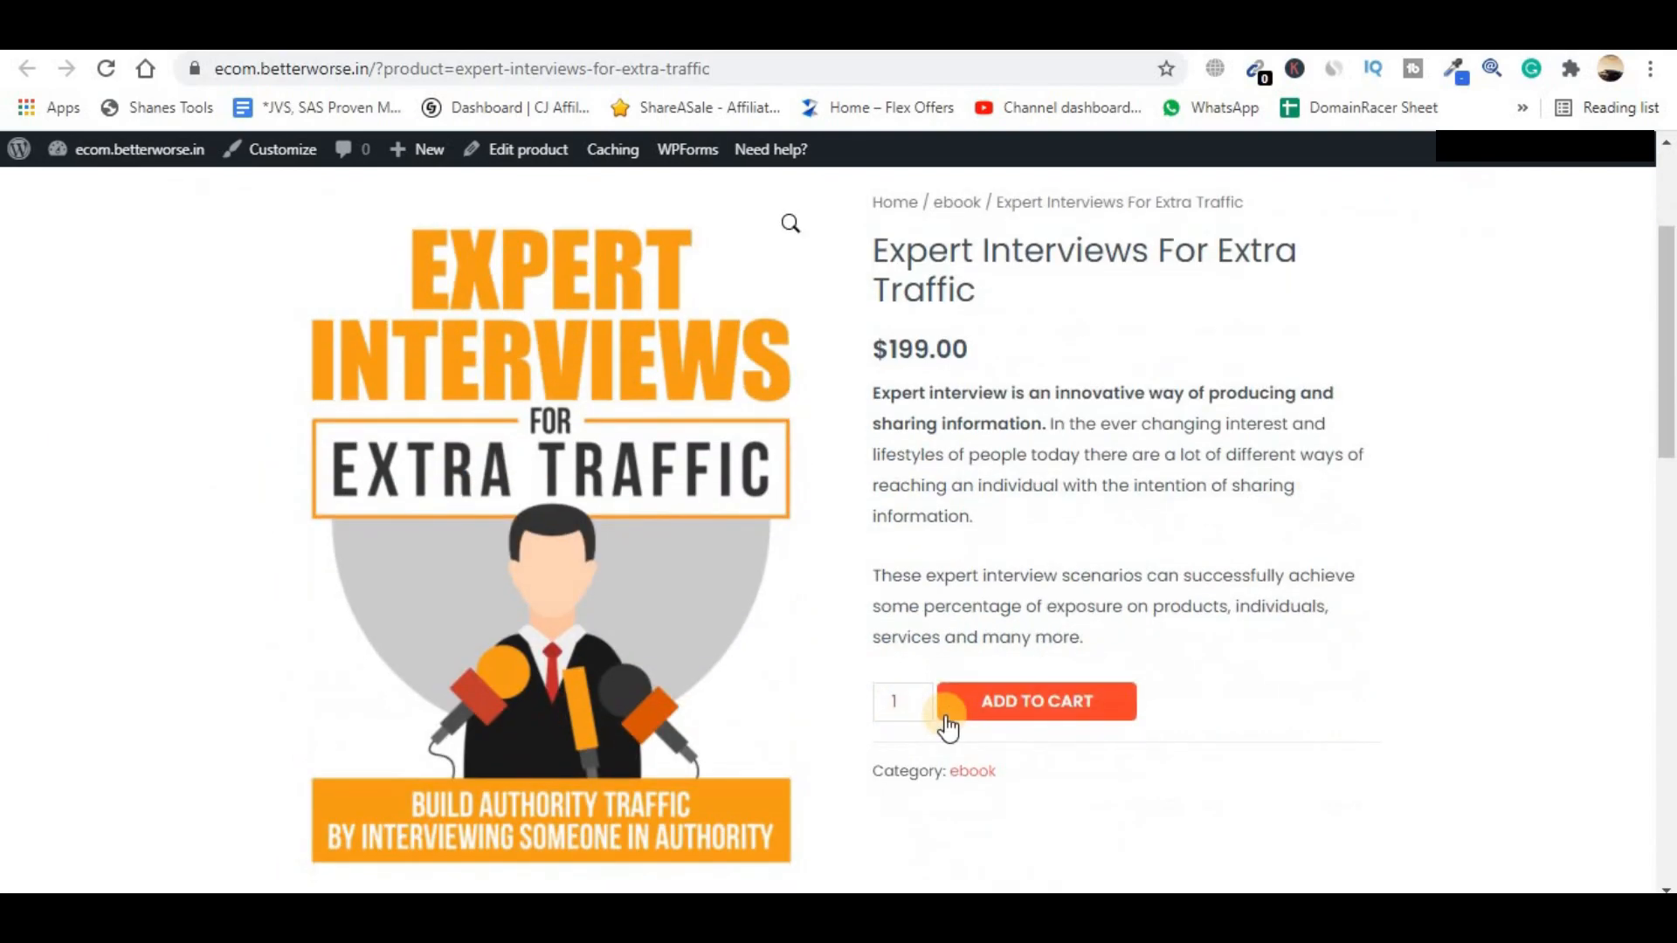
click(950, 731)
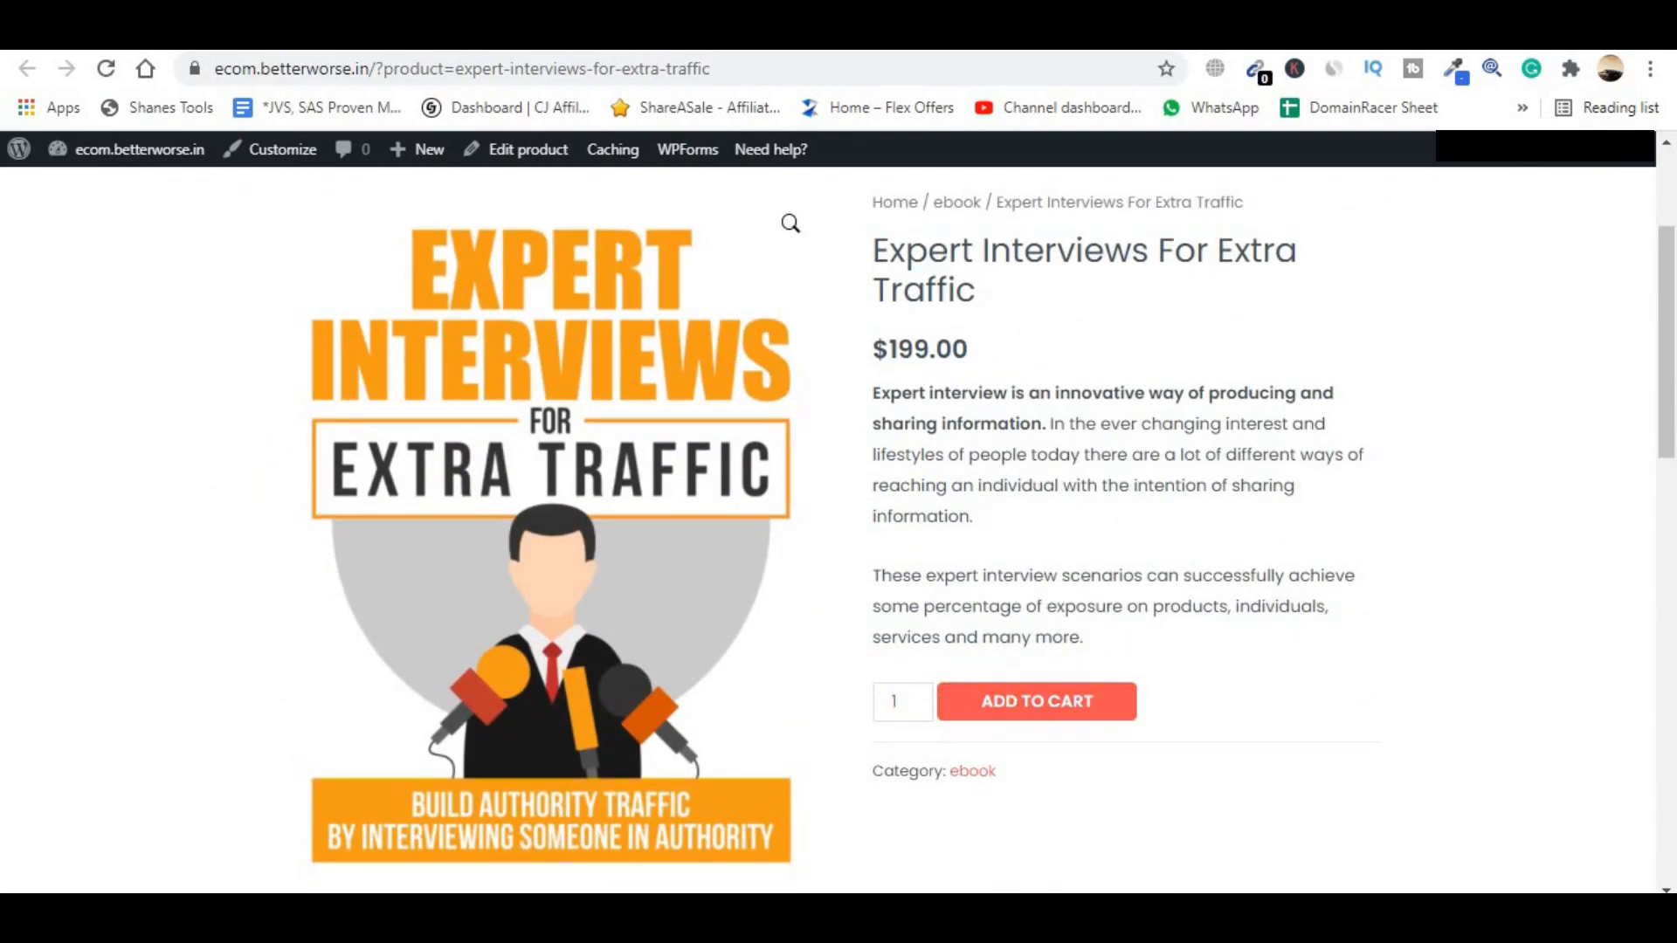
- Return to the product editor, replace the product image with The Warrior Marketer cover, and update the product
click(758, 33)
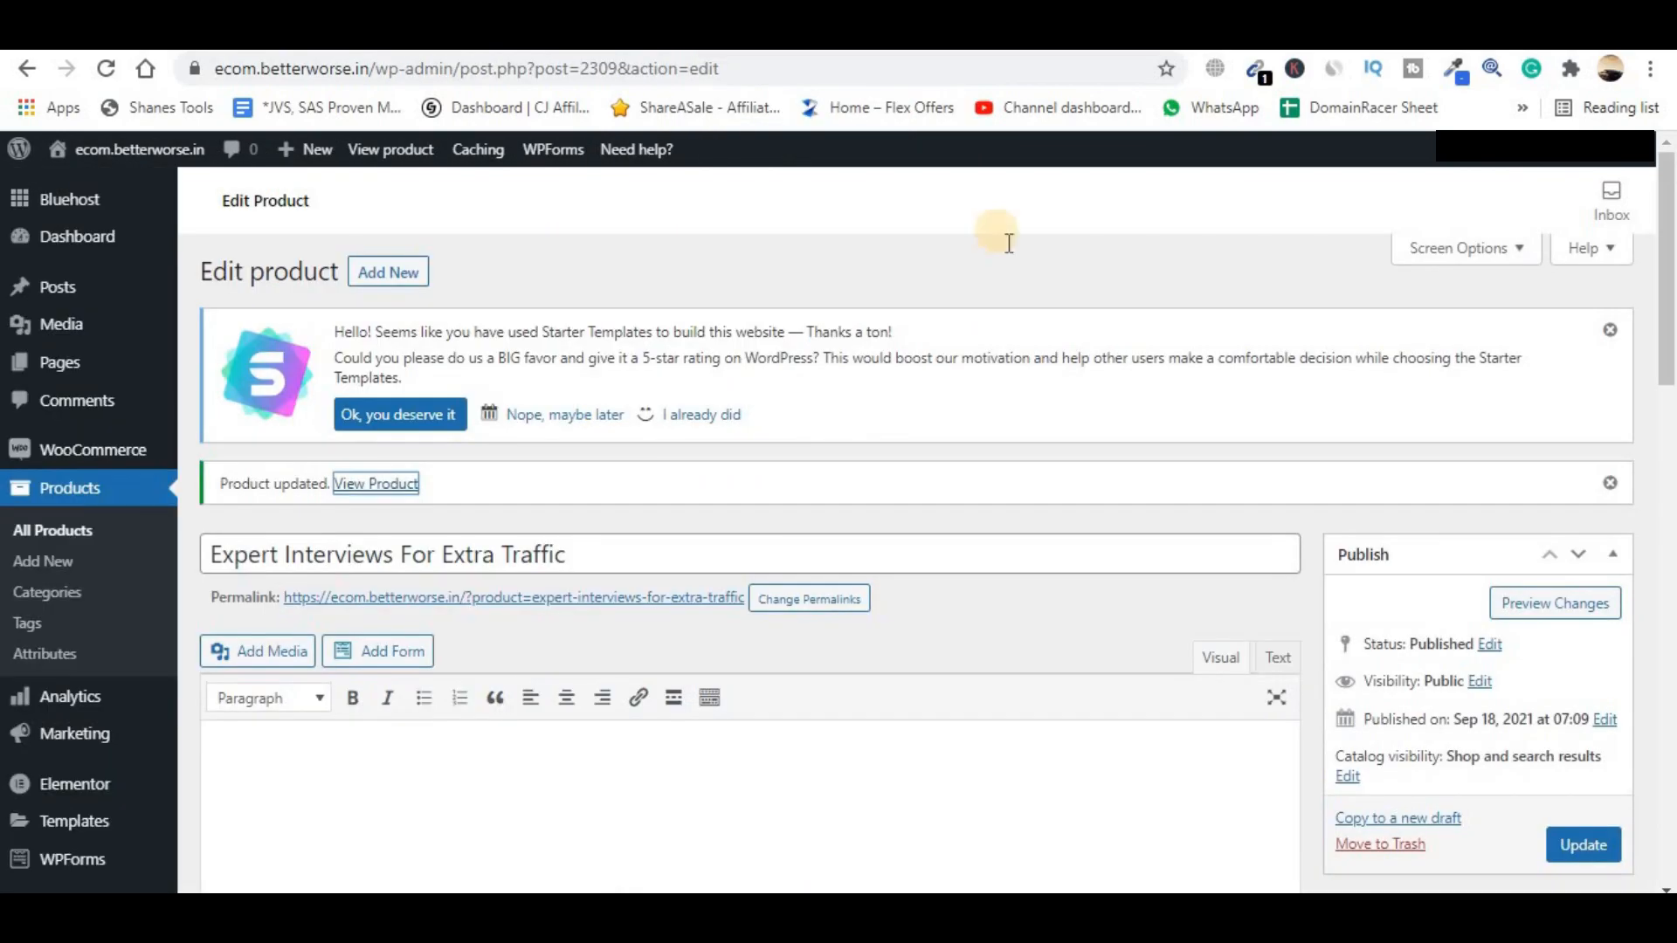
scroll(1288, 443, down, 1)
scroll(1287, 442, down, 15)
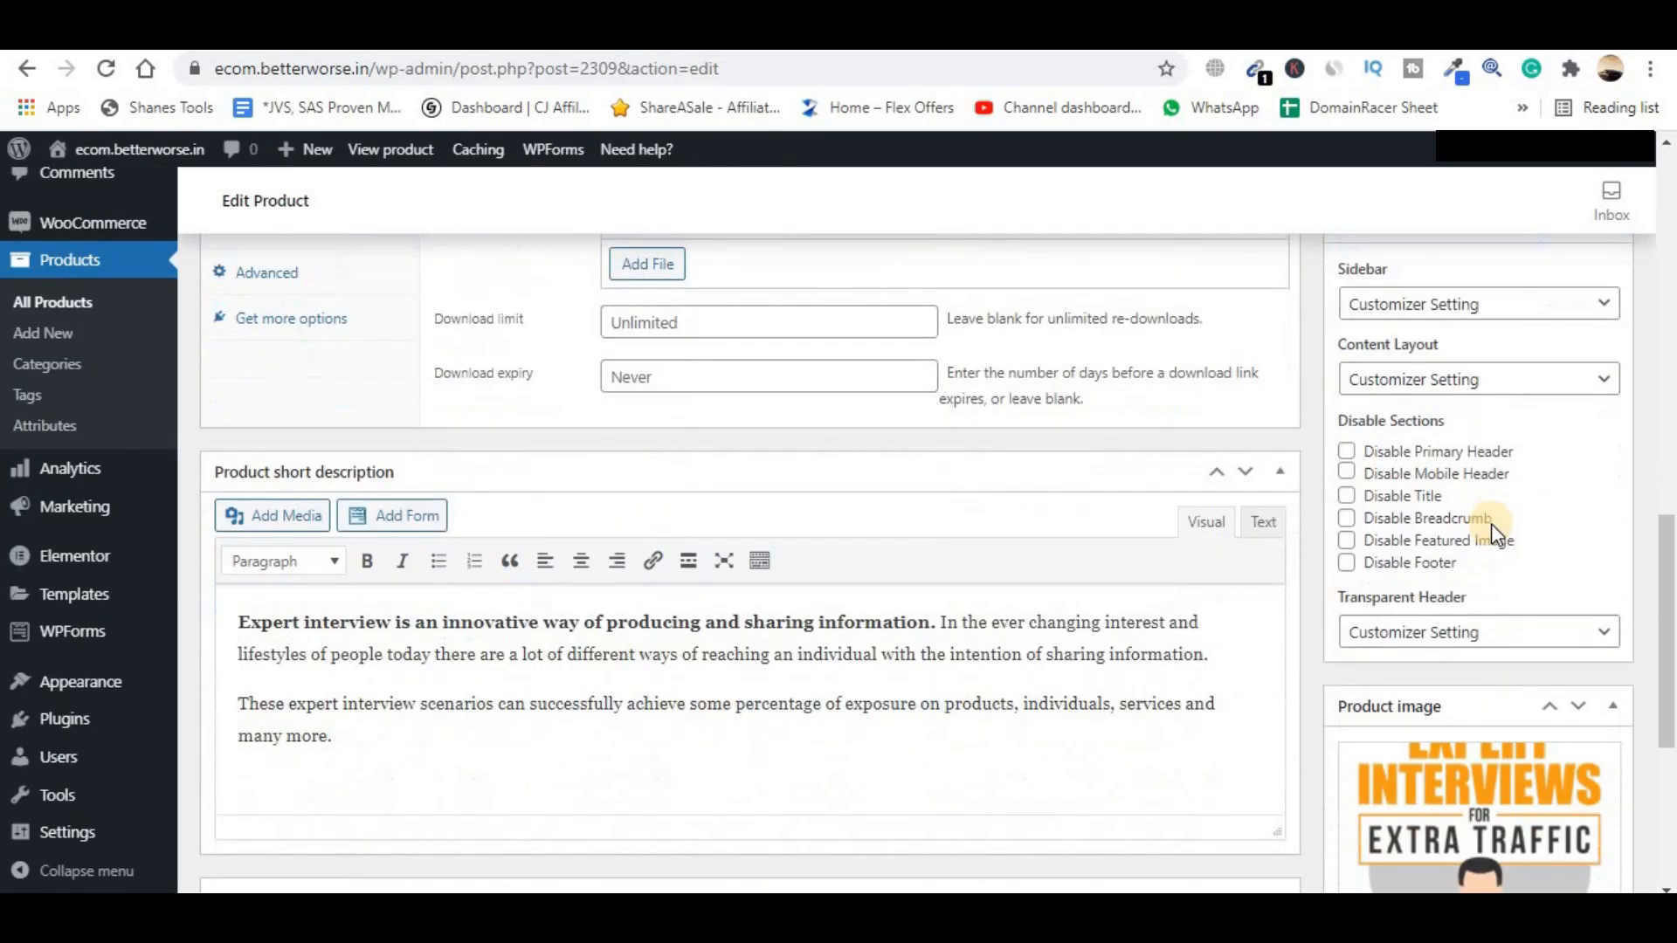
click(1470, 668)
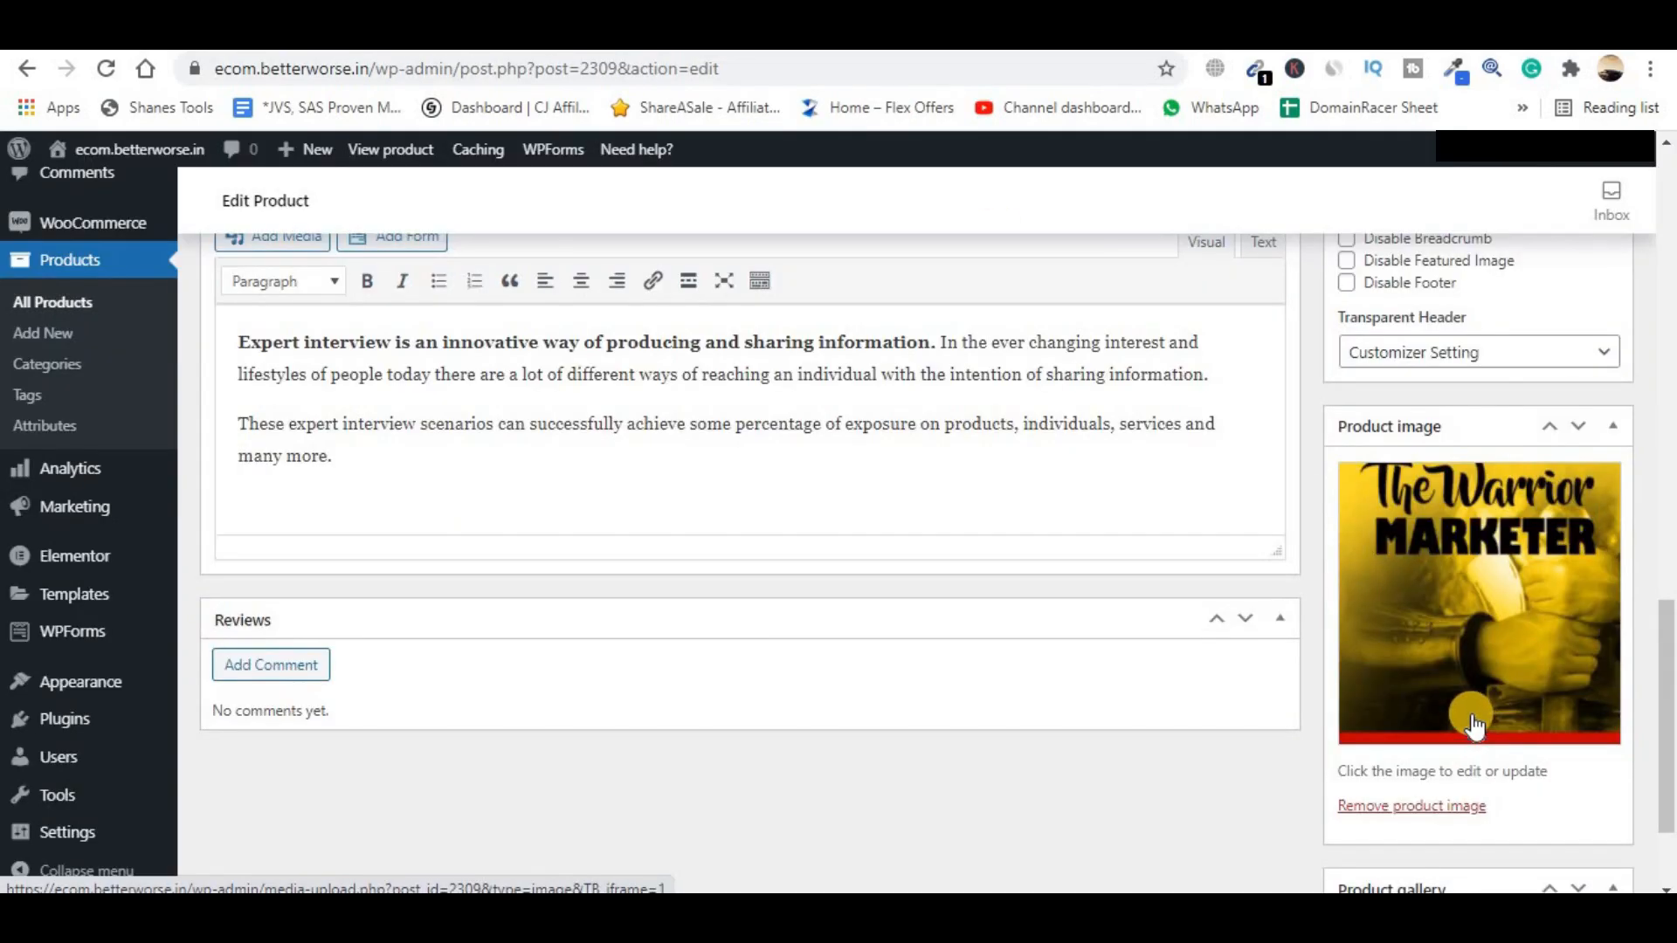
scroll(1472, 725, up, 15)
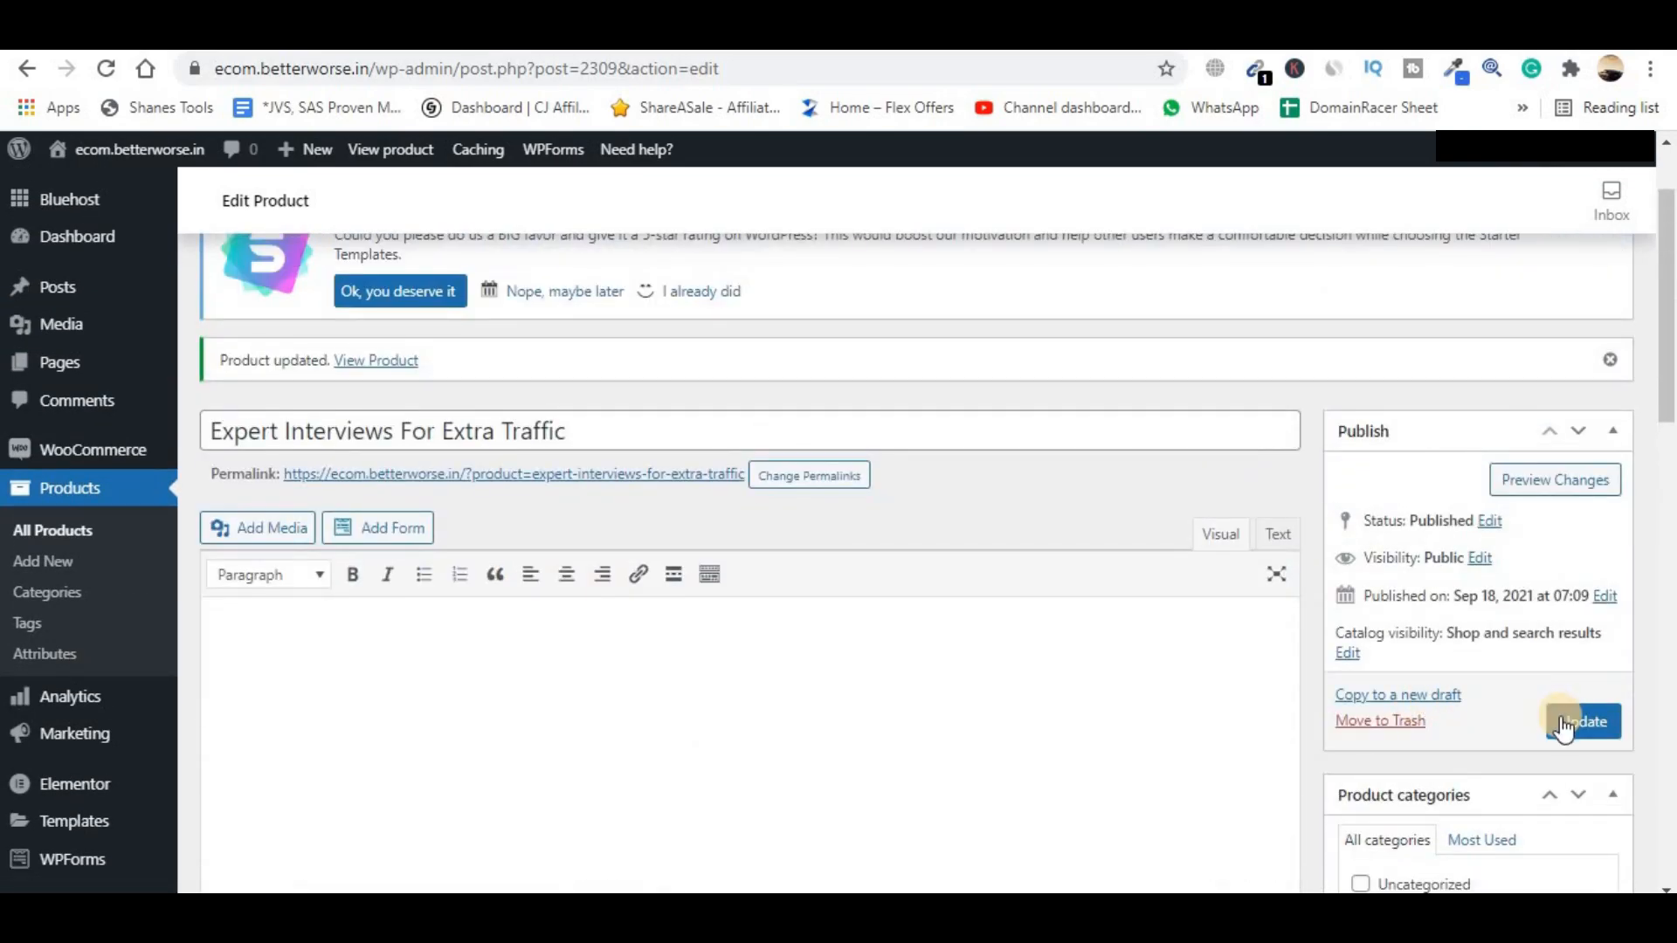
scroll(1563, 730, down, 1)
click(1586, 613)
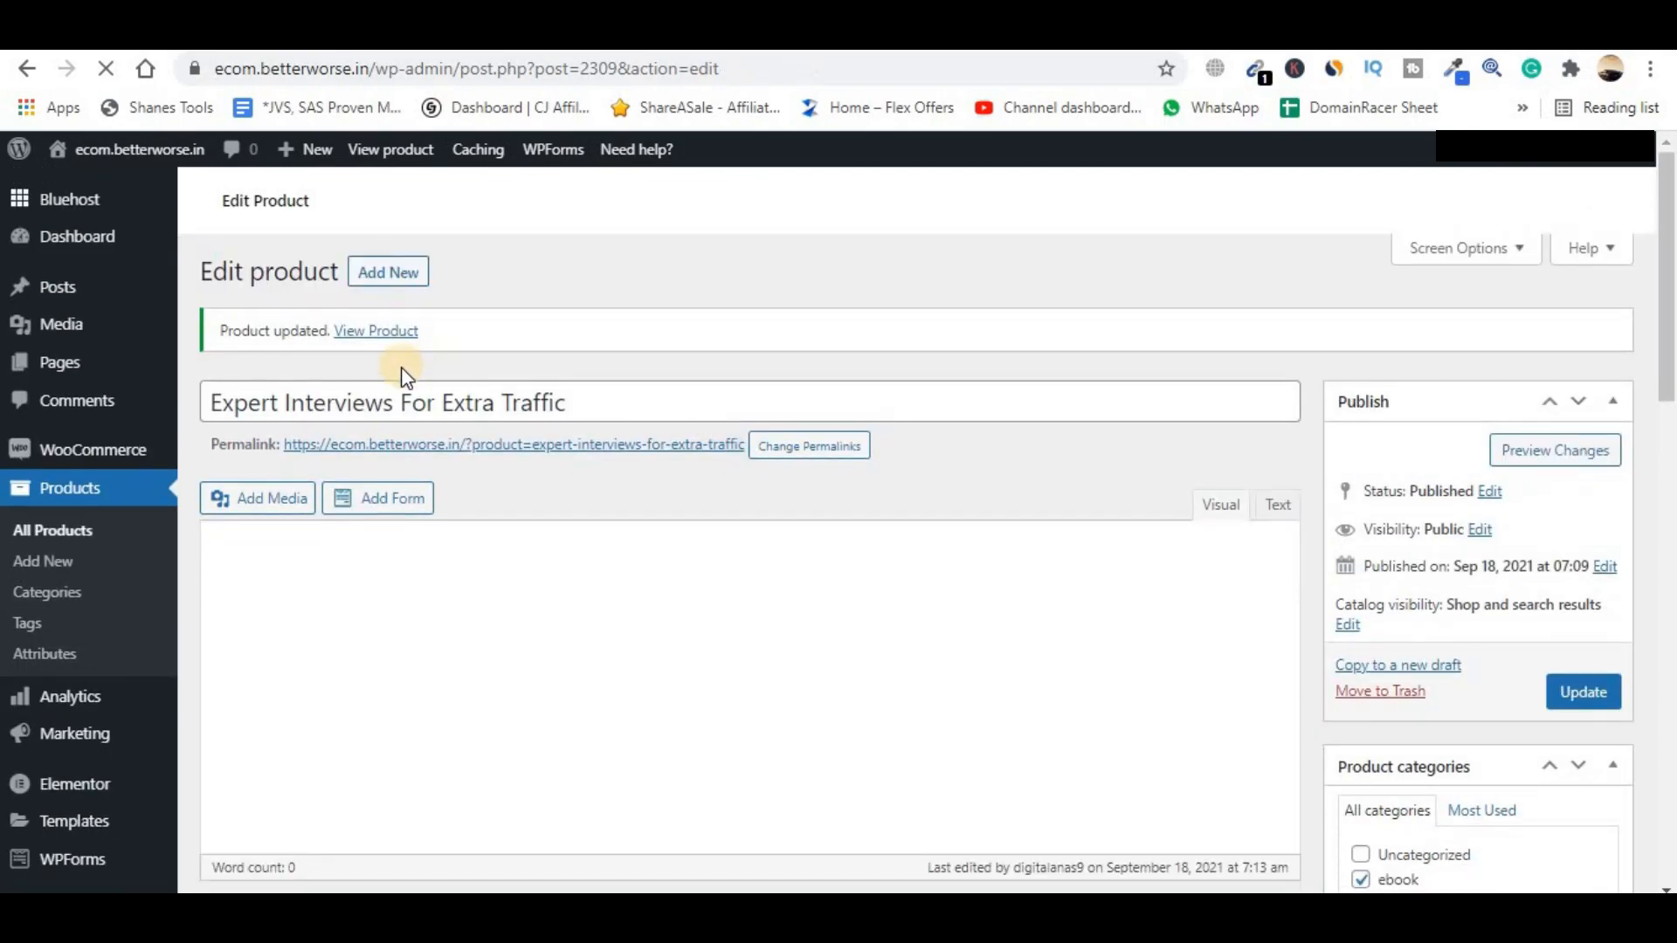
- Open the updated product page in a new tab and examine the new cover alongside the product details
click(375, 332)
click(423, 344)
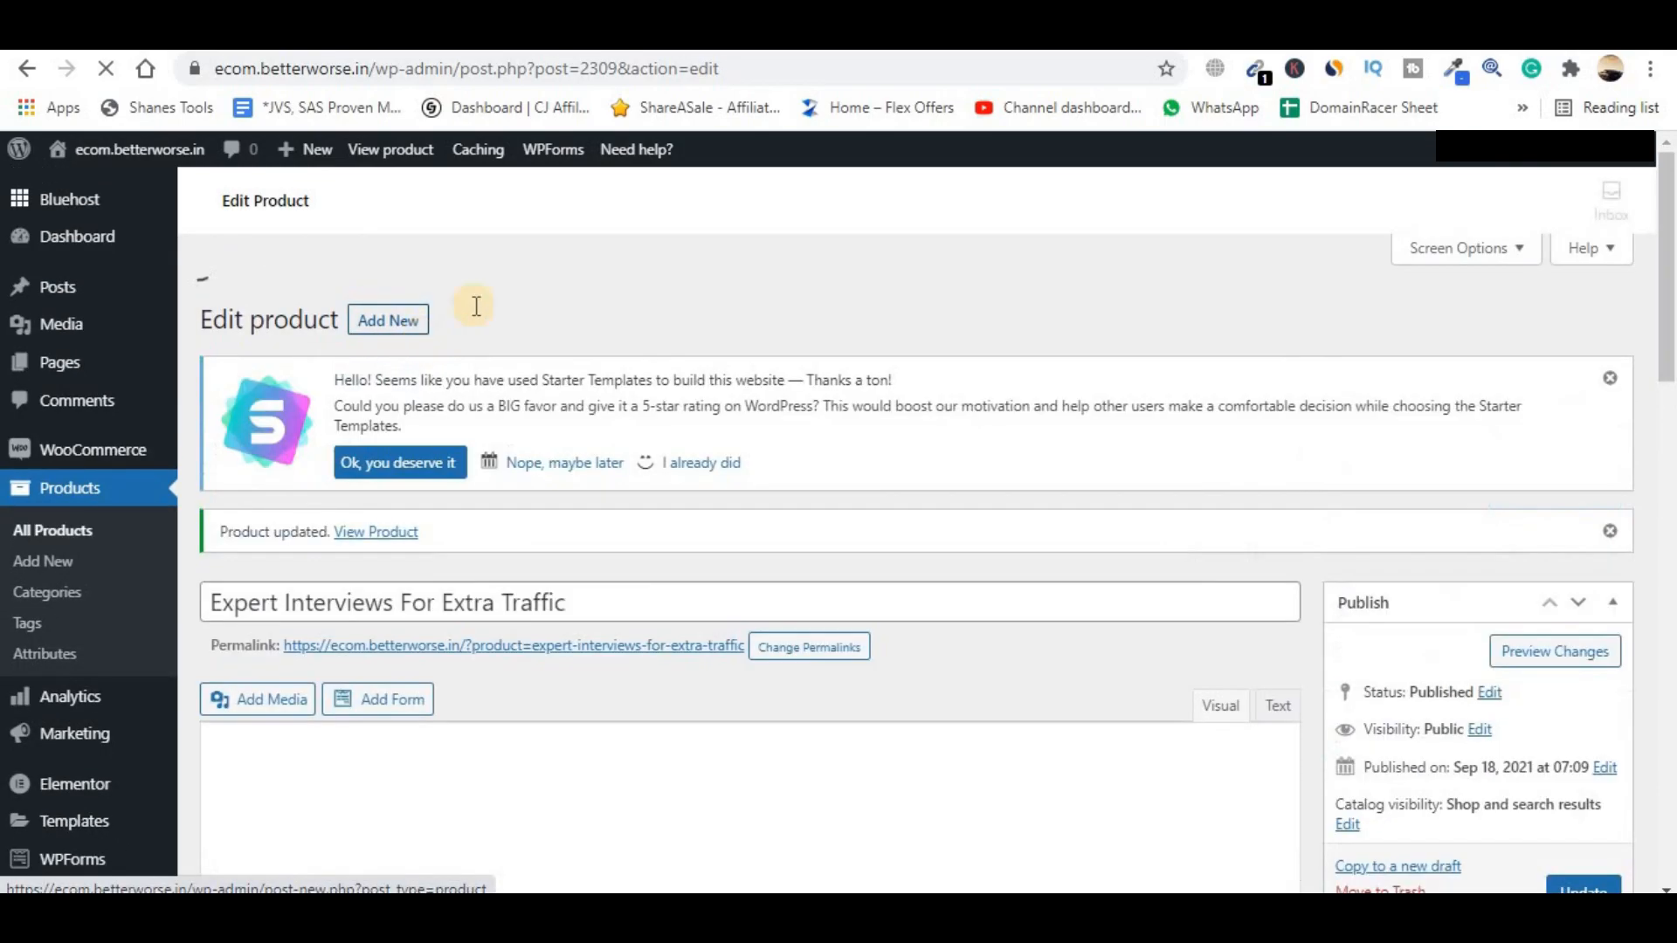
key(ctrl+Tab)
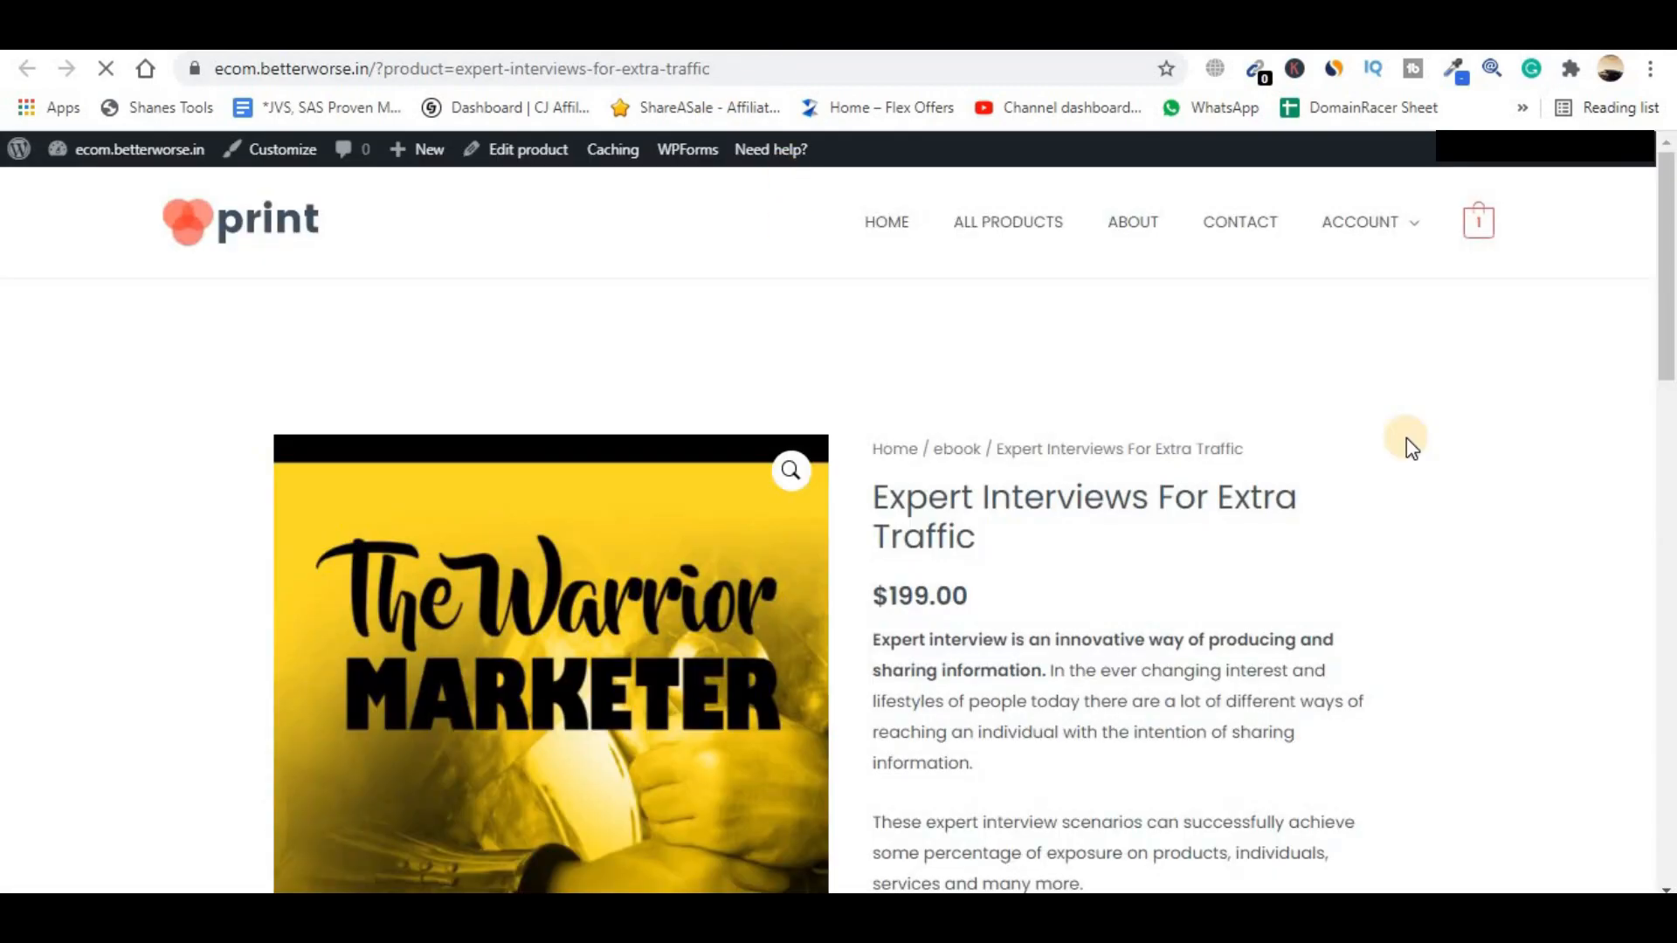
scroll(1406, 438, down, 2)
scroll(1407, 441, down, 2)
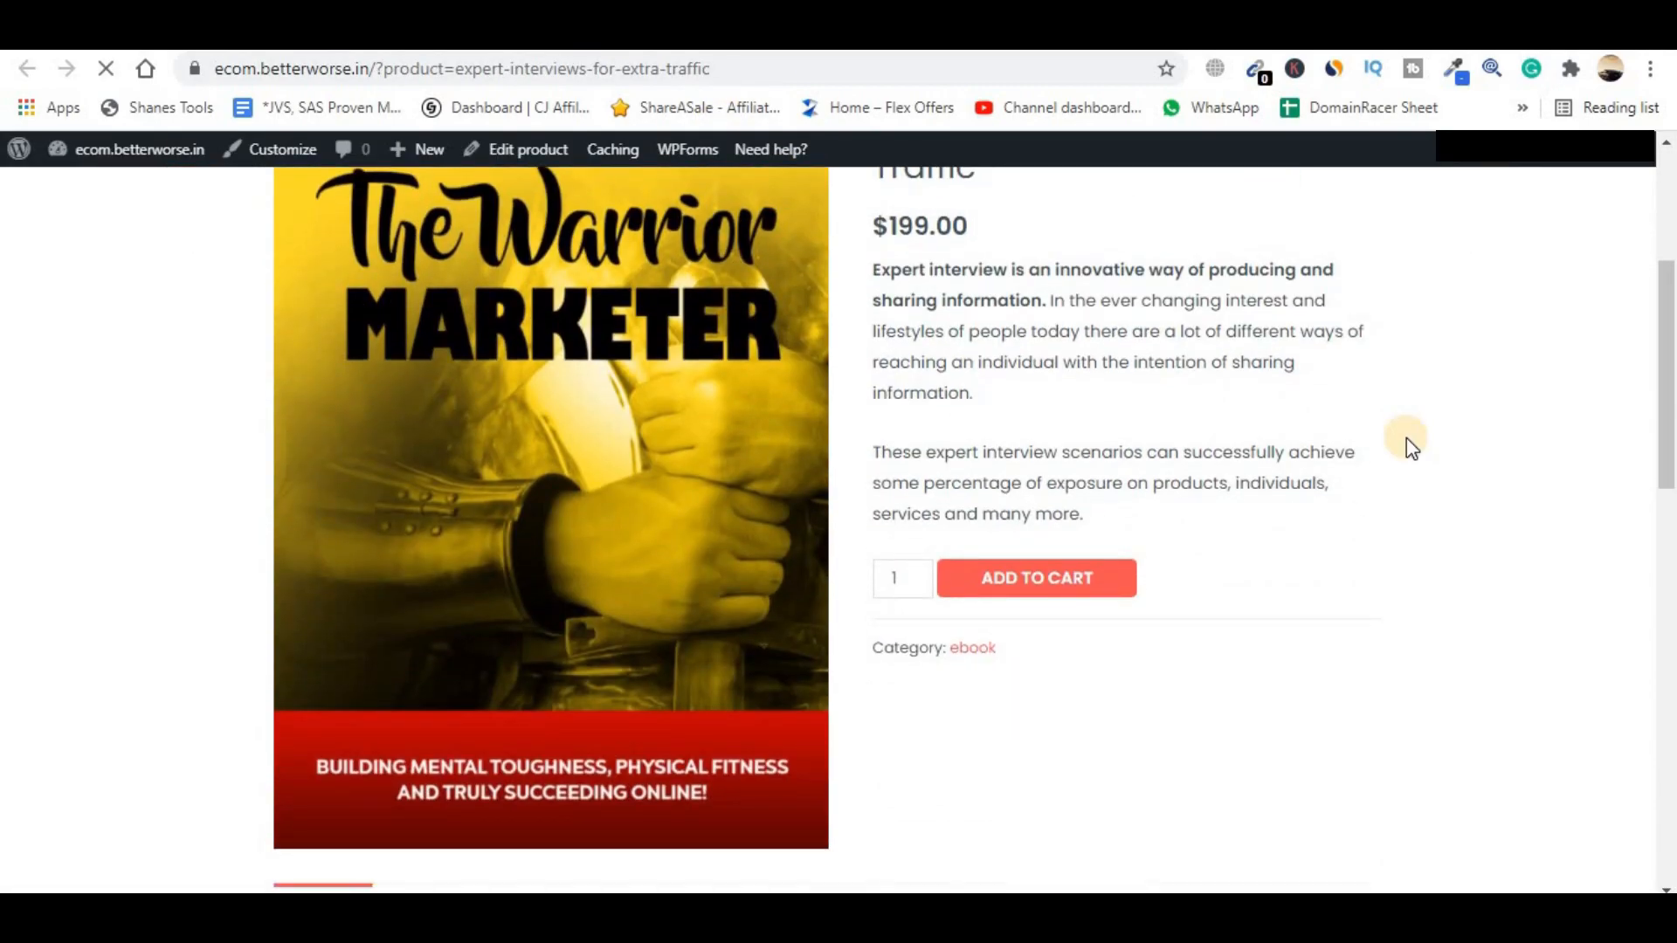
scroll(1406, 437, up, 4)
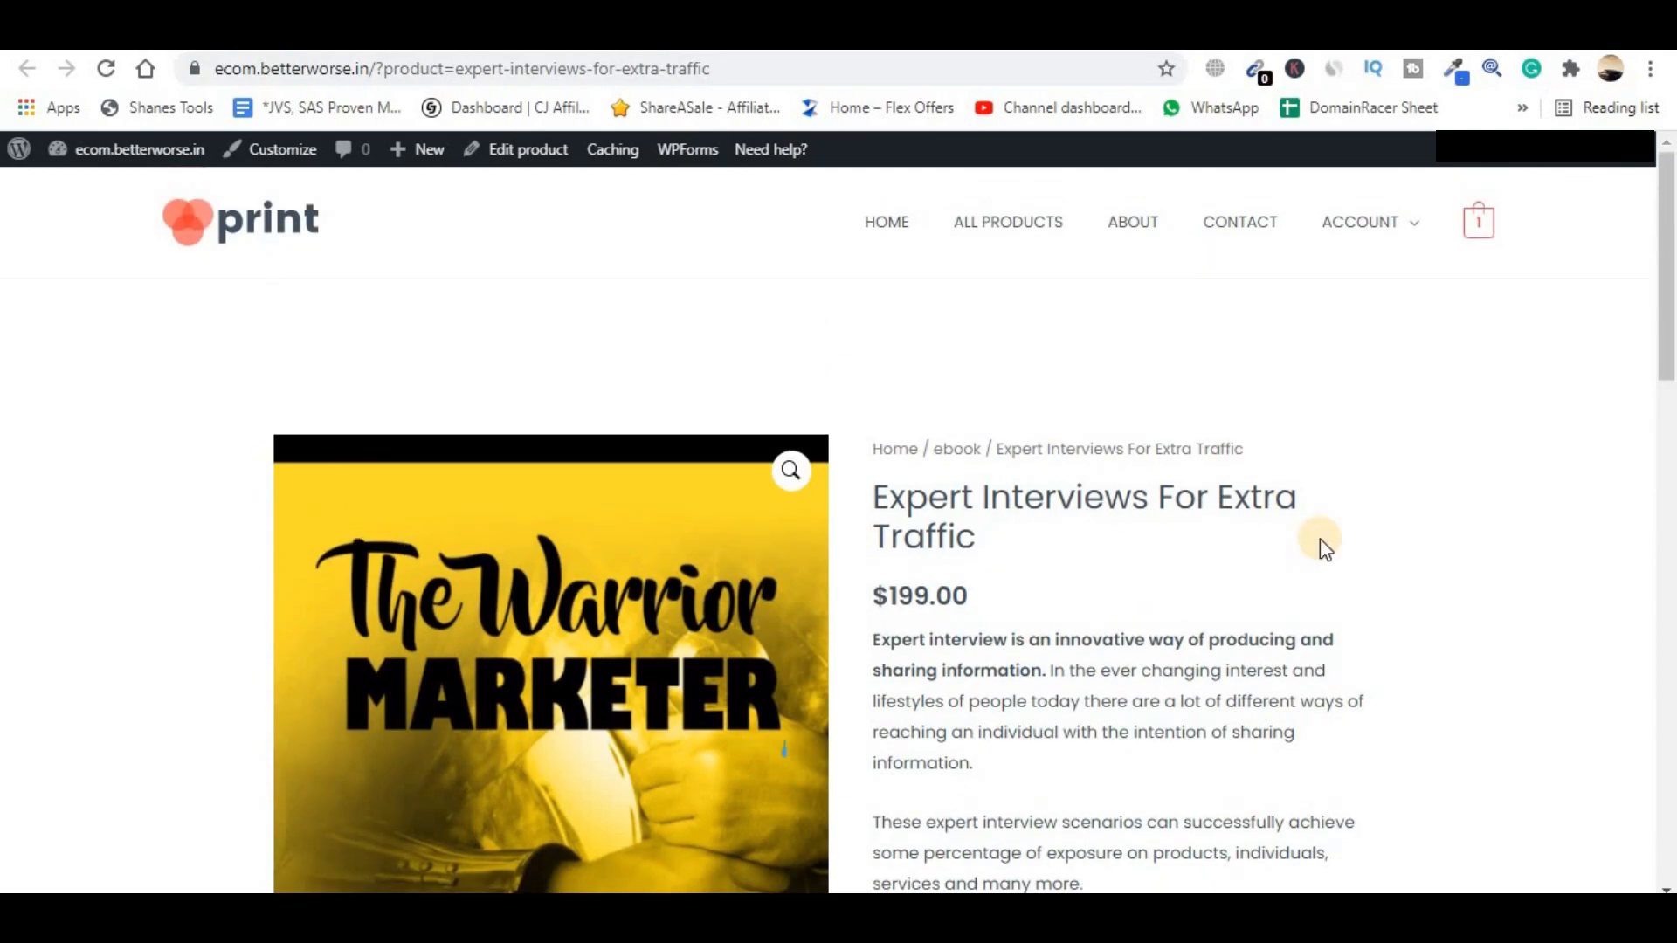
scroll(1320, 546, down, 2)
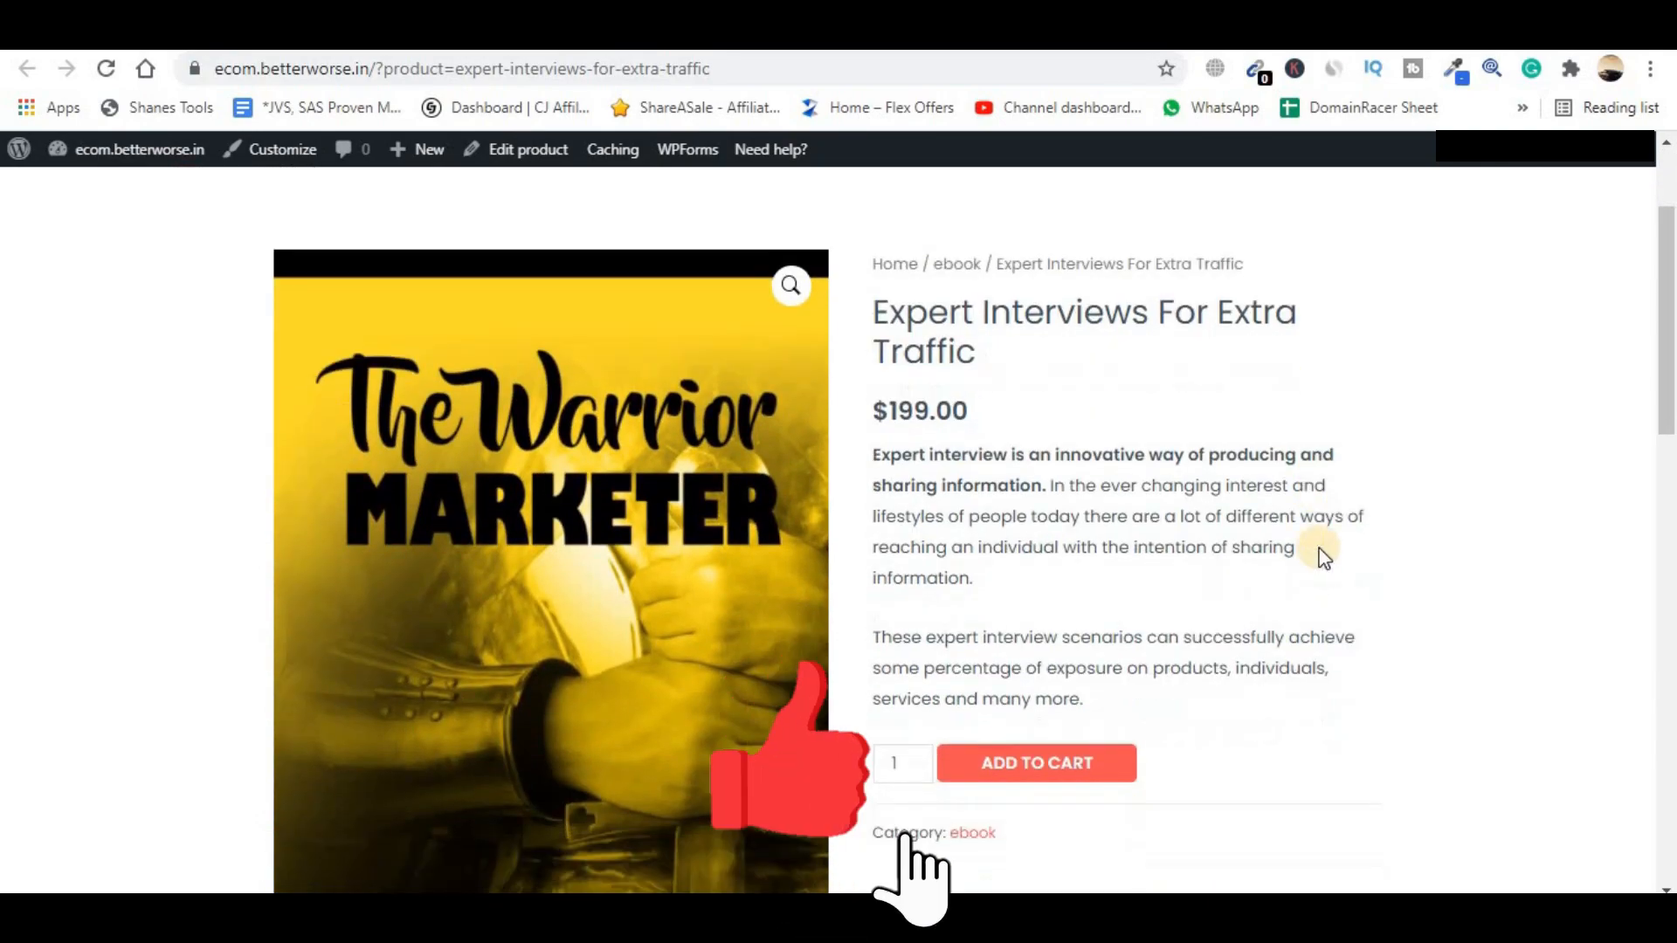
scroll(1320, 554, down, 2)
scroll(1295, 553, up, 1)
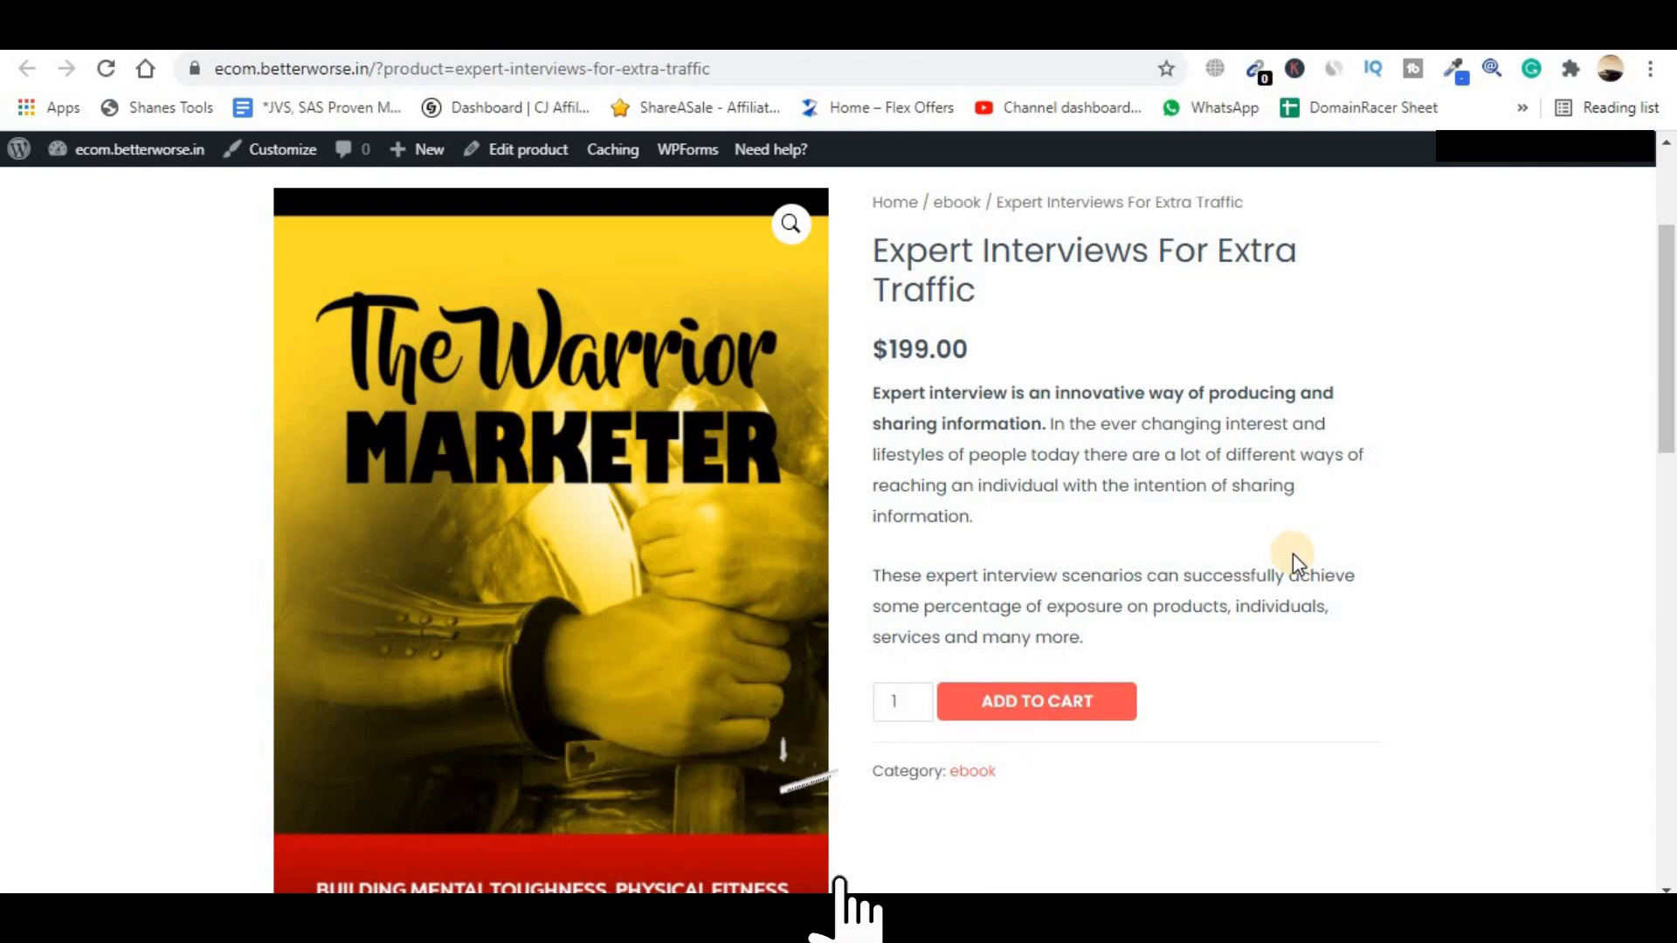
scroll(1293, 553, up, 1)
scroll(1295, 554, up, 1)
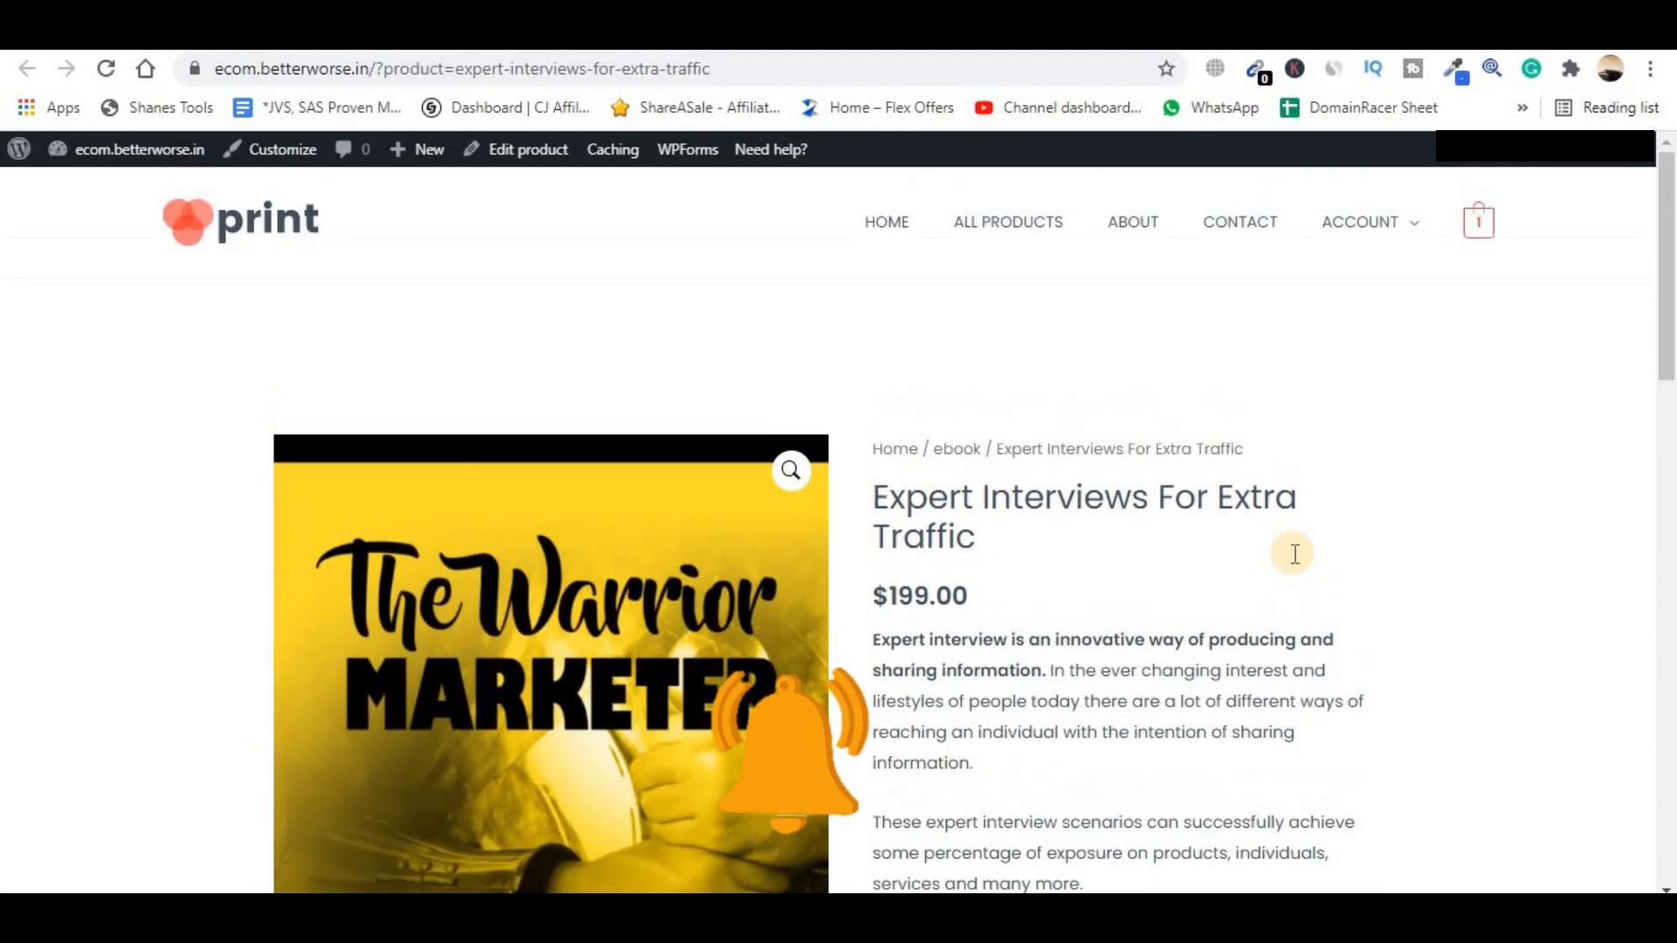
- Add one copy of Expert Interviews For Extra Traffic to the shopping cart
scroll(1224, 469, down, 2)
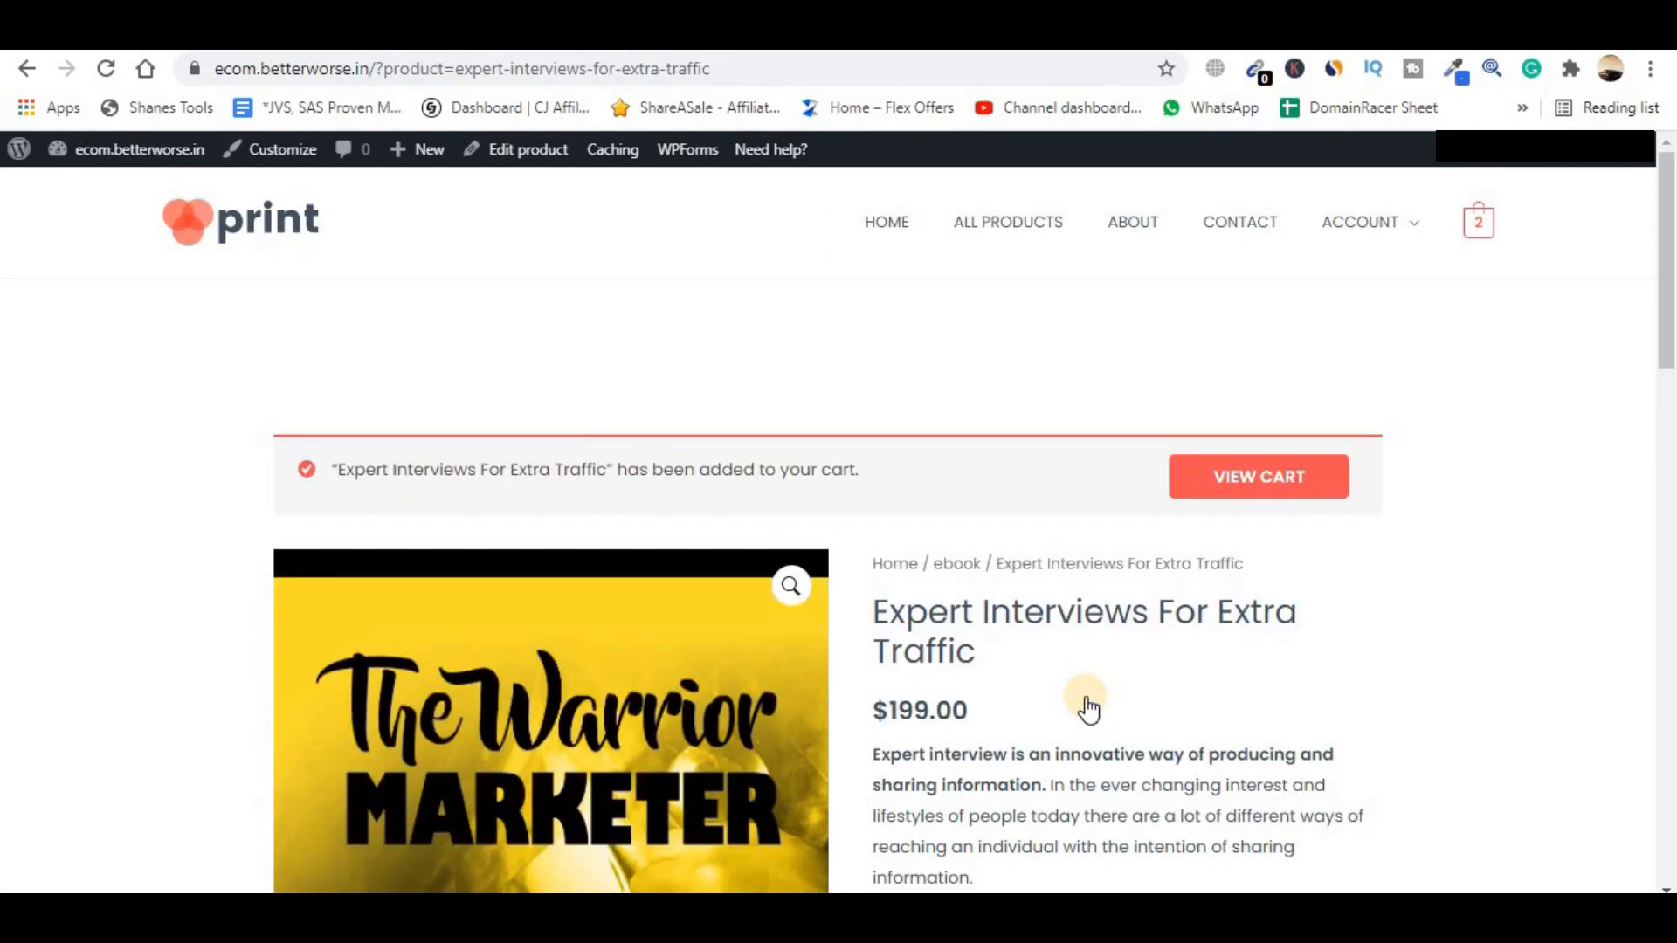
scroll(1087, 707, down, 2)
scroll(954, 663, up, 1)
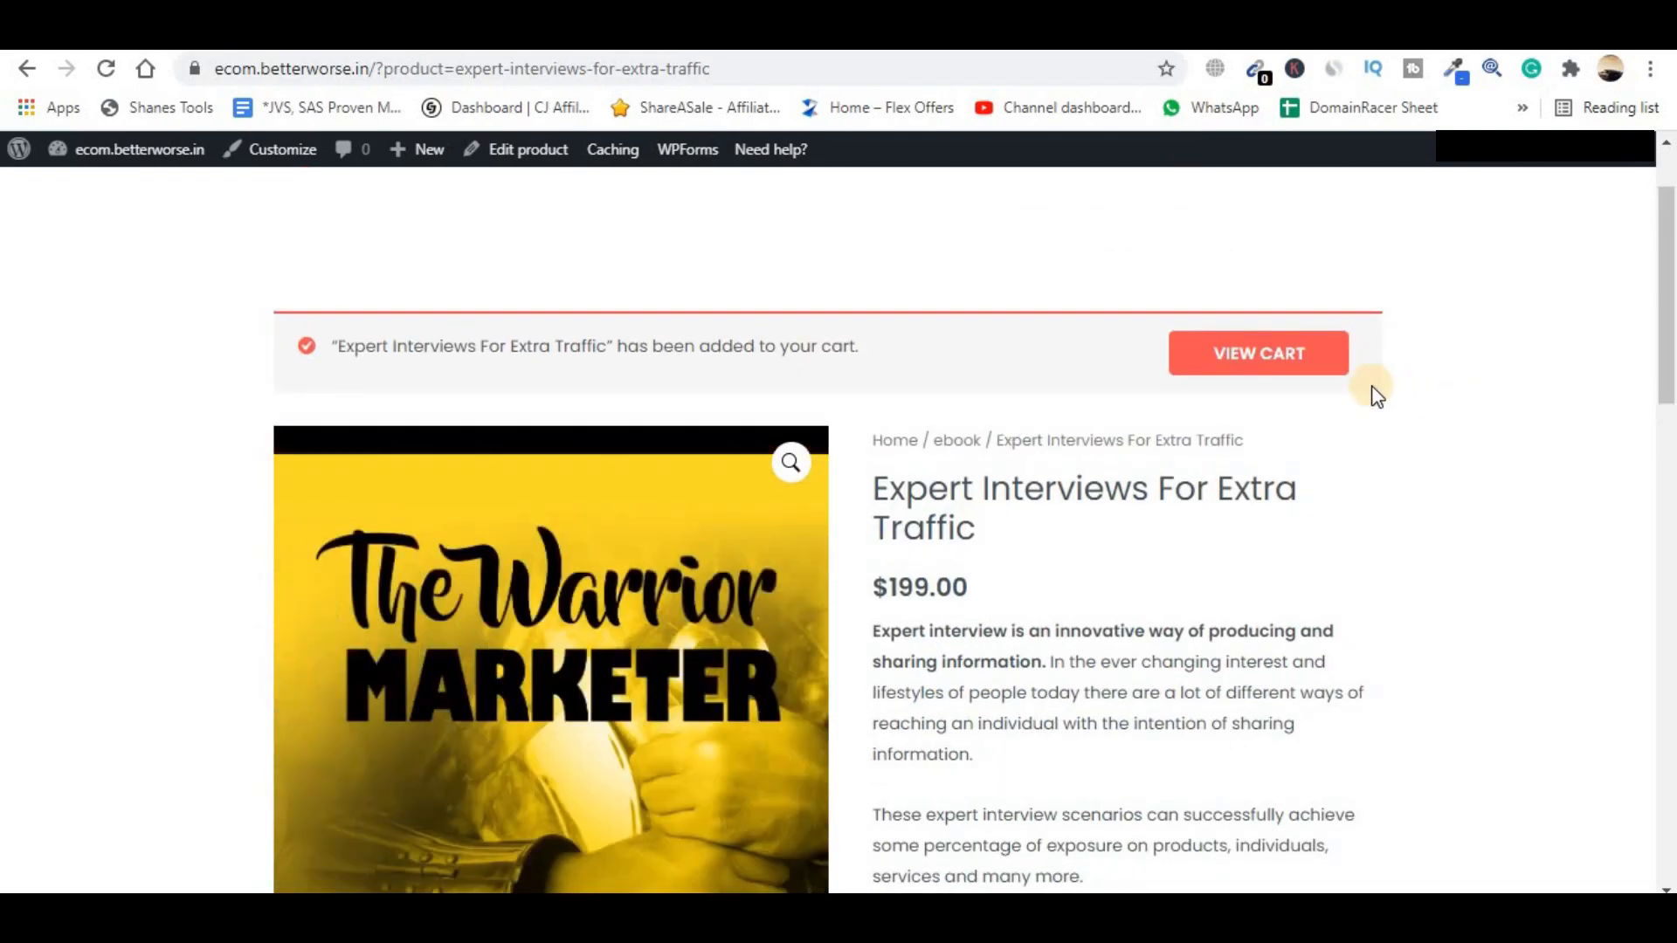
- Open the shopping cart containing Expert Interviews For Extra Traffic and proceed to checkout
scroll(1033, 752, down, 1)
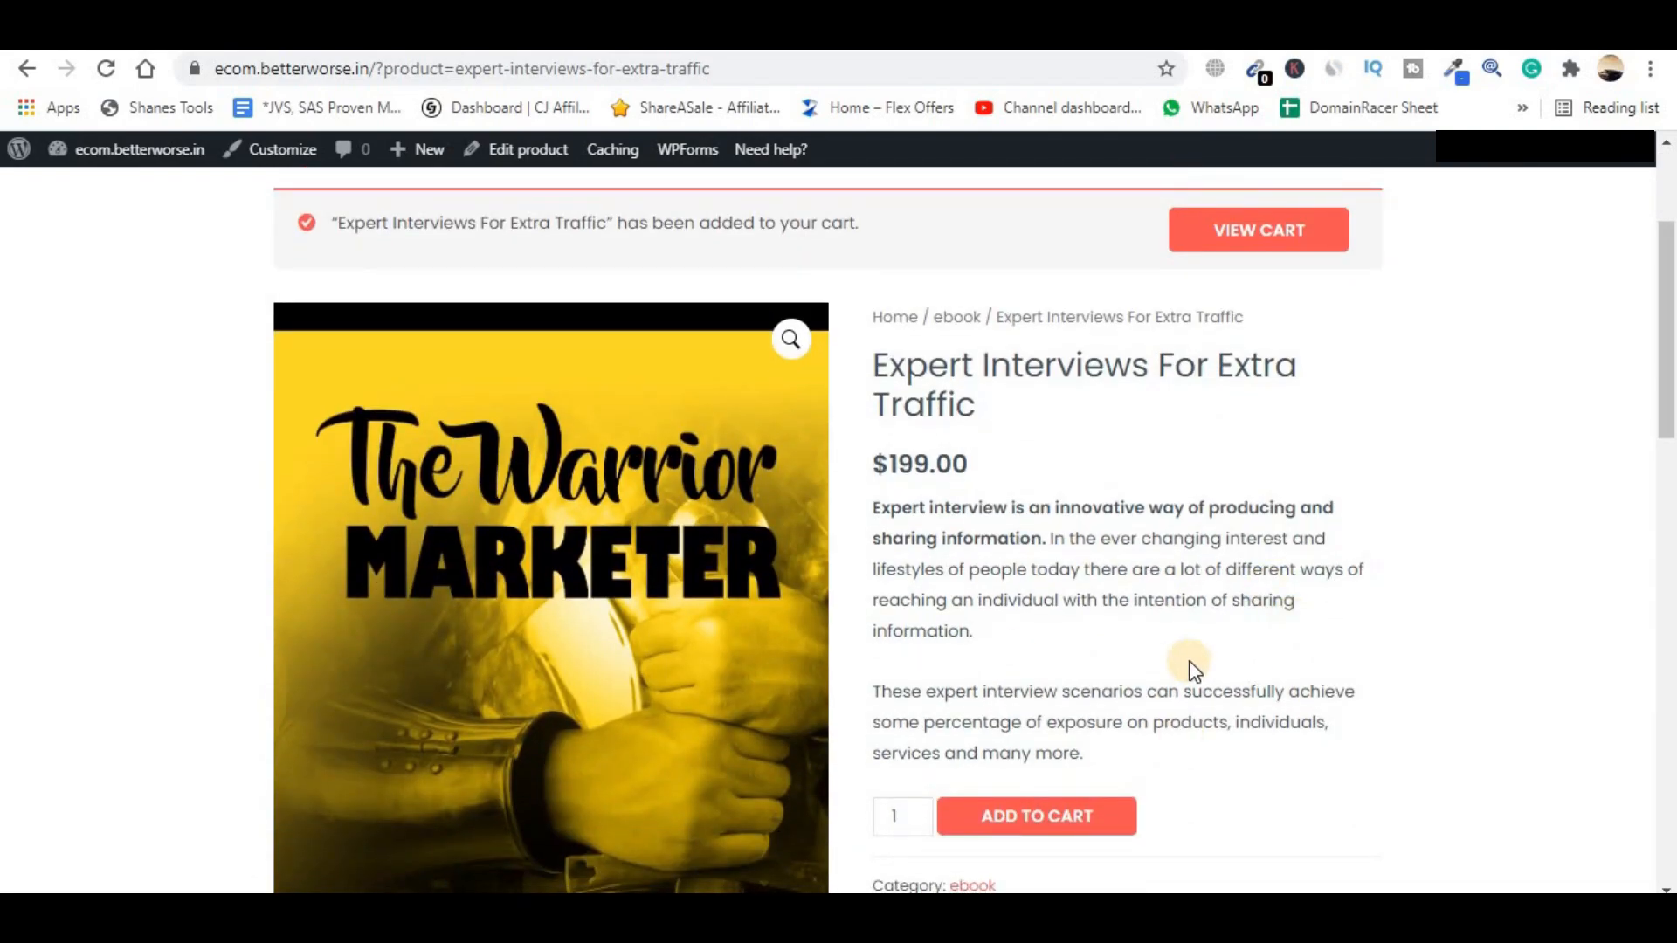
scroll(1192, 668, up, 2)
click(1266, 486)
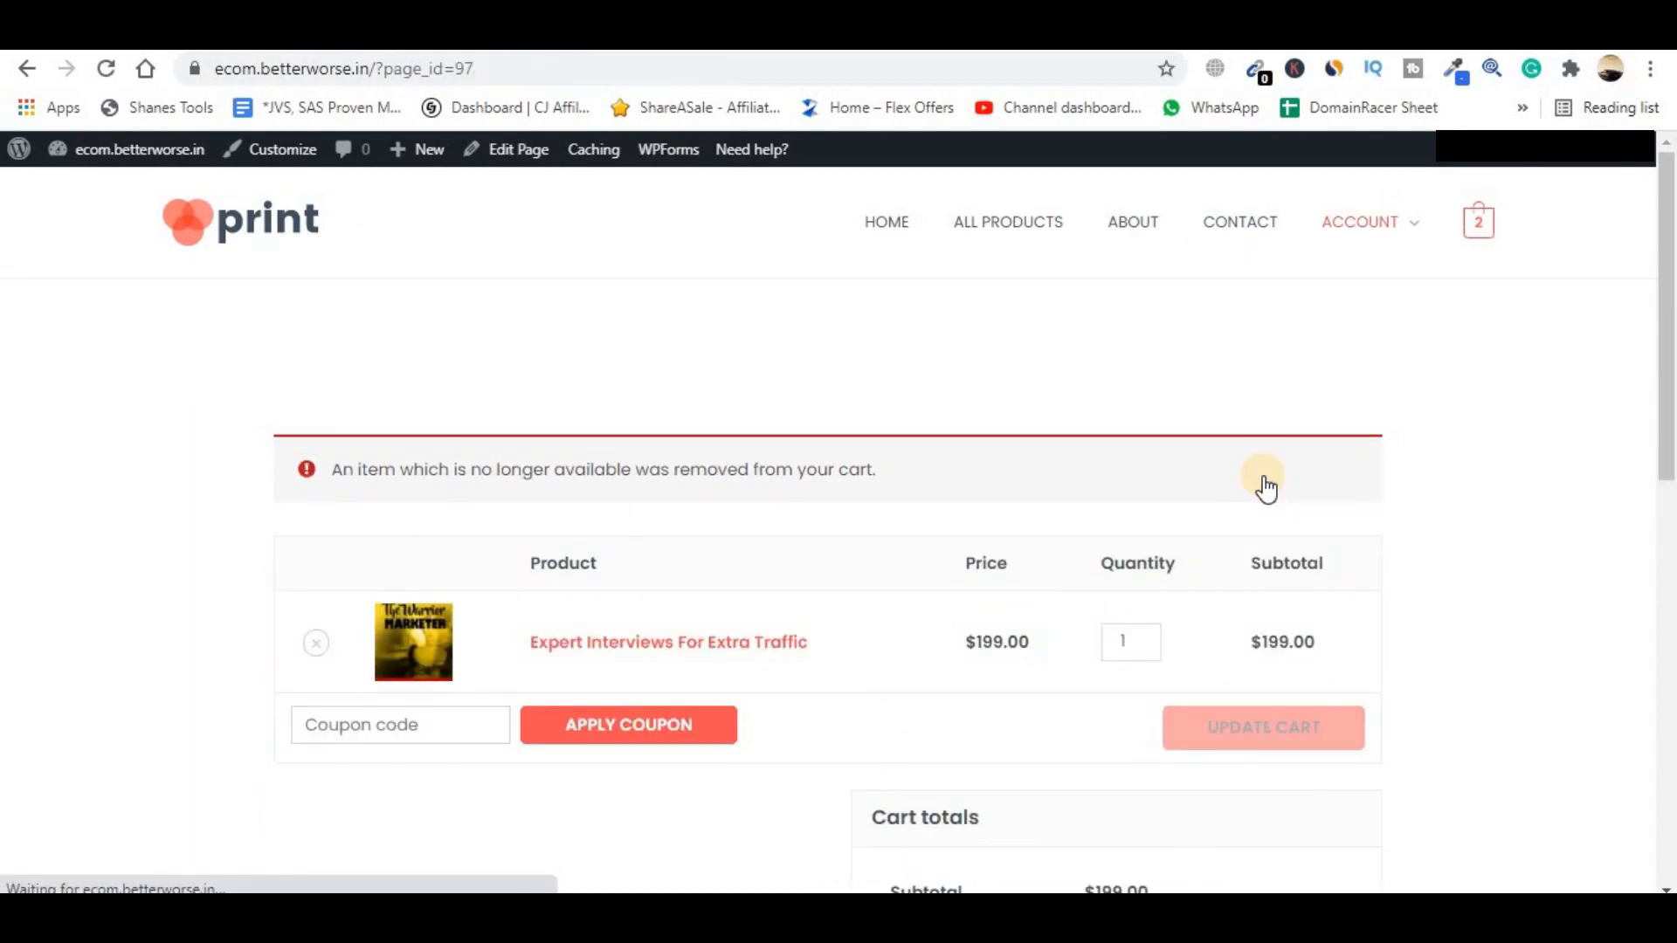
scroll(1266, 476, down, 3)
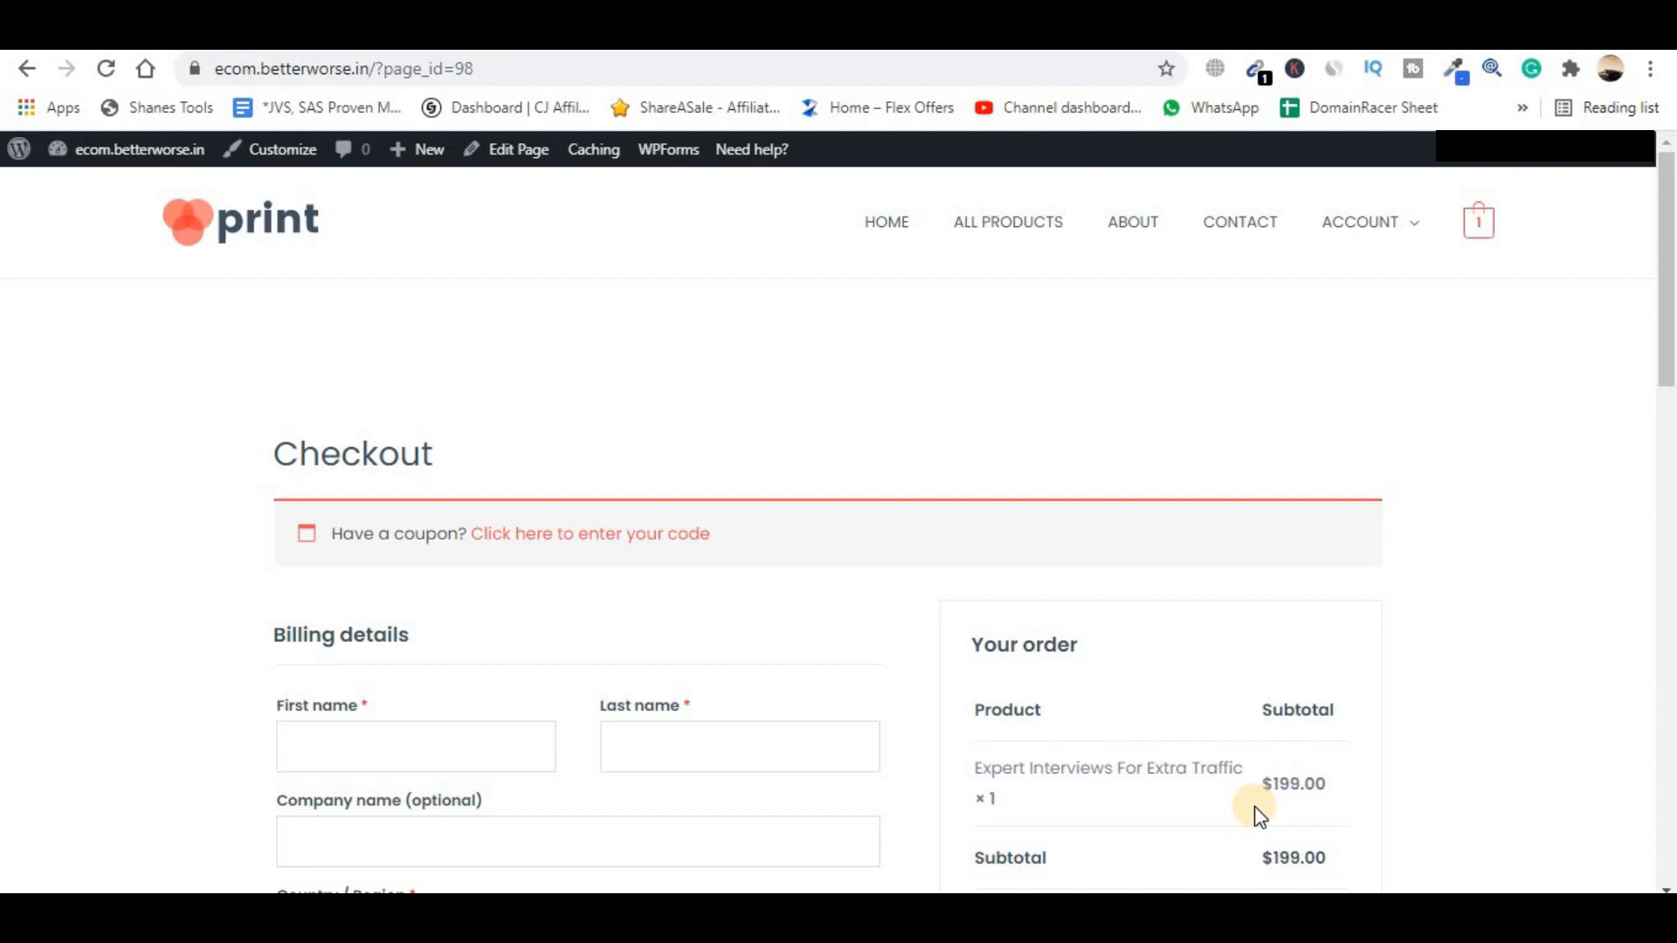
- Examine the checkout page's coupon option, required billing details, order summary and payment section
scroll(1219, 680, down, 3)
scroll(1219, 680, down, 4)
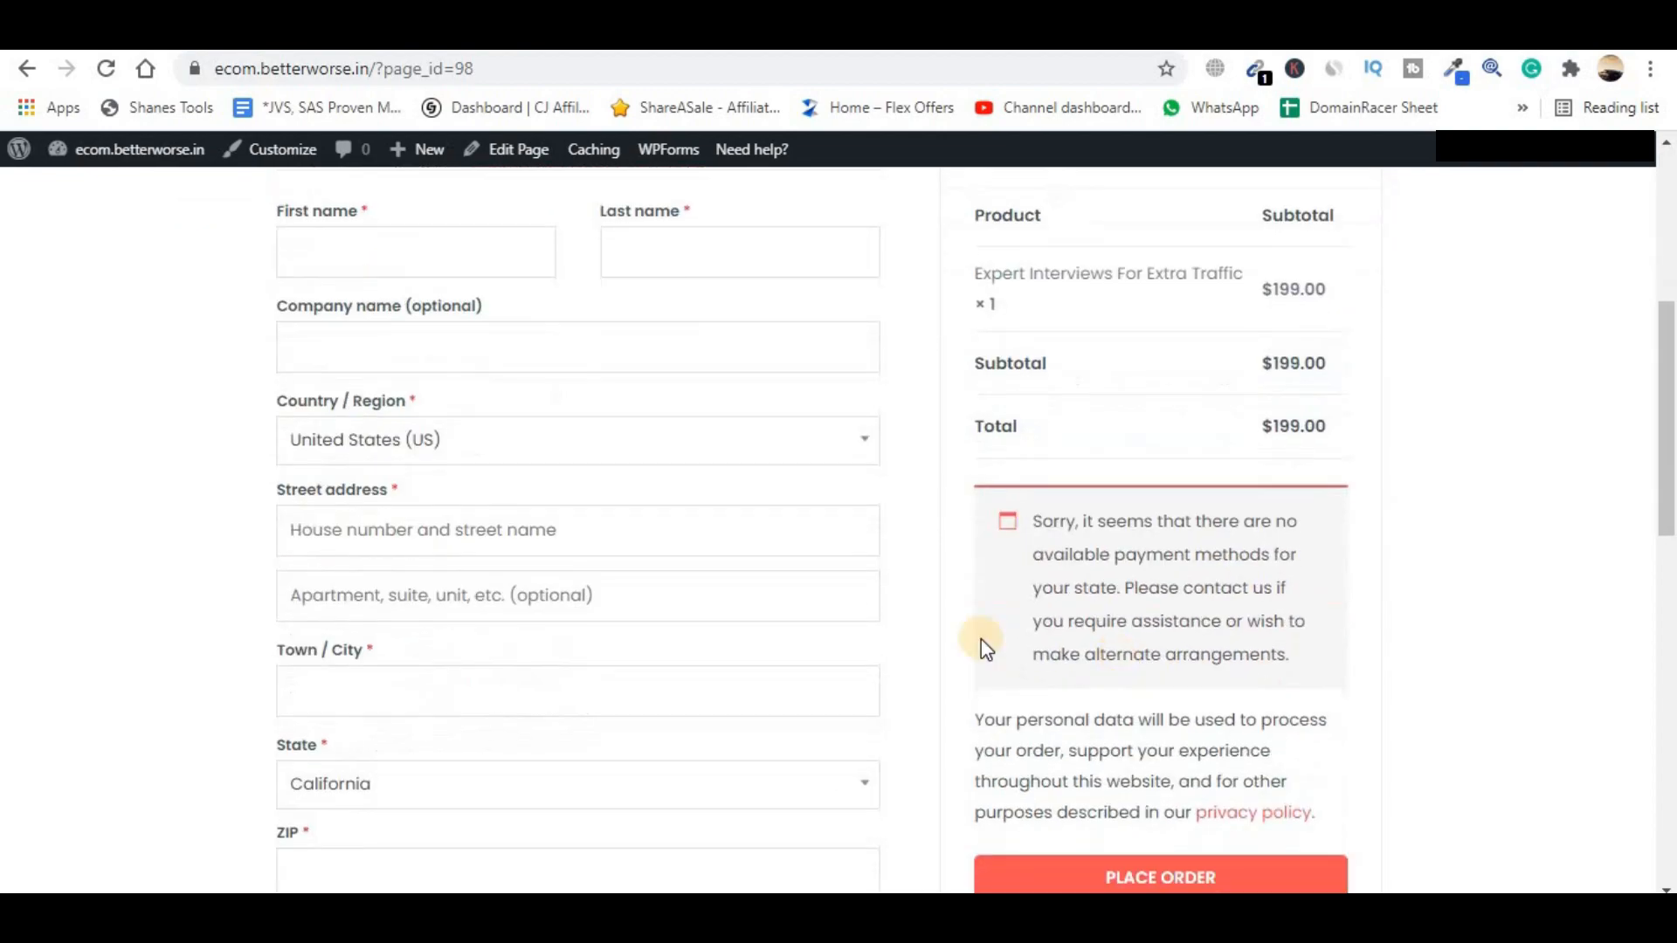
scroll(609, 531, up, 7)
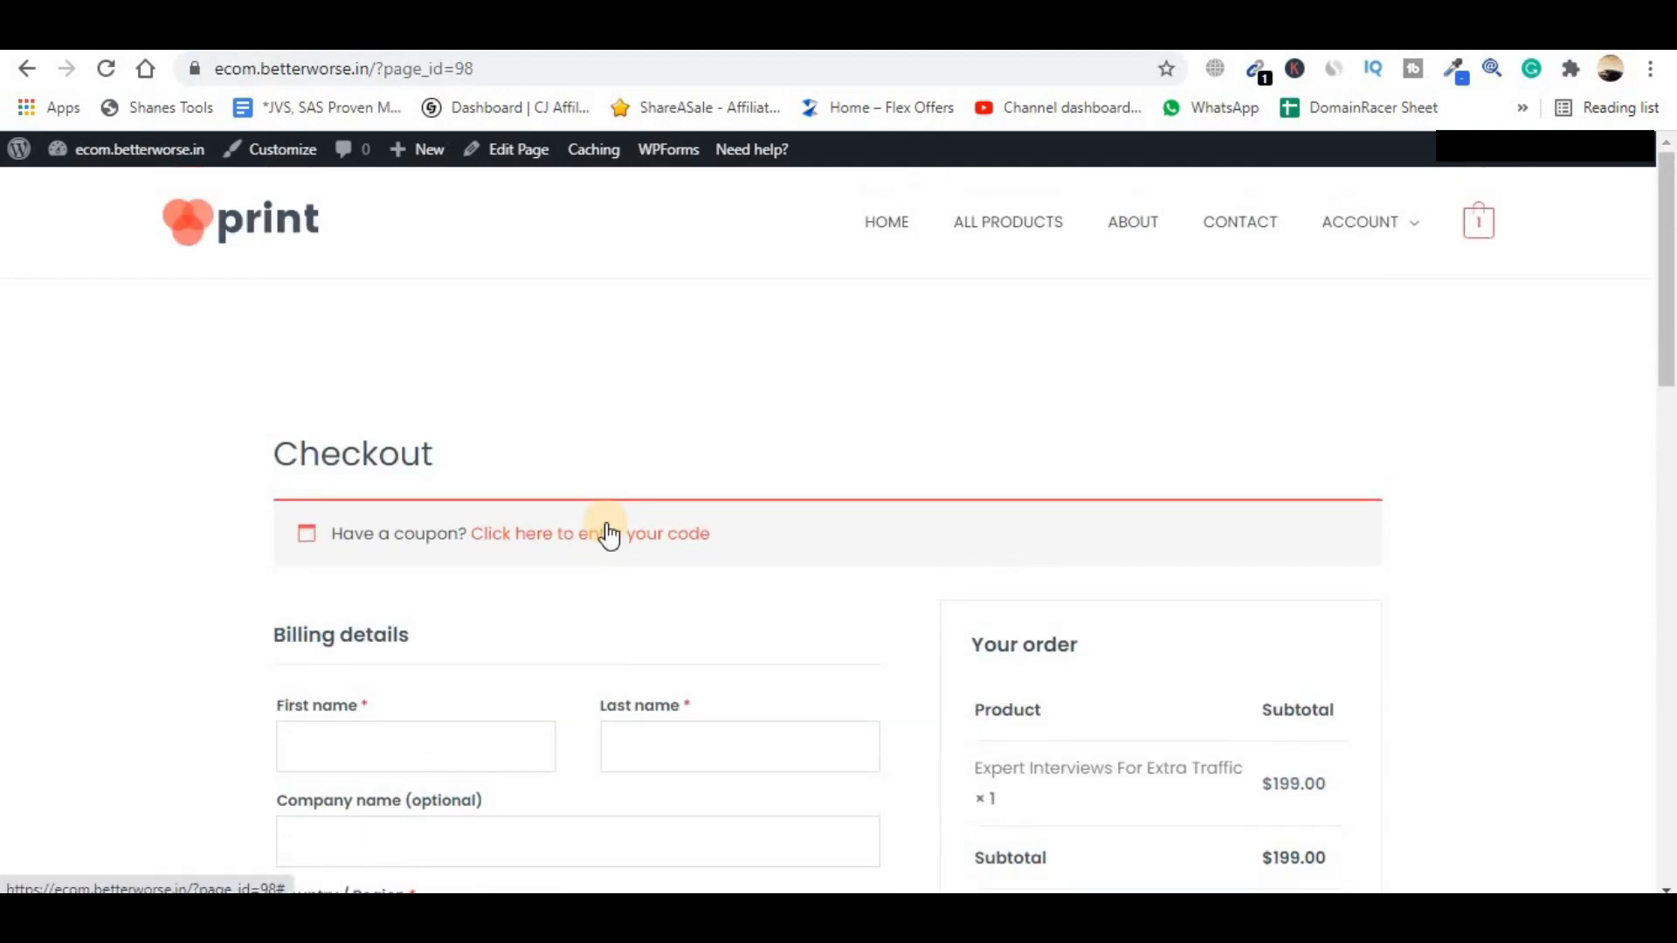
scroll(570, 568, down, 3)
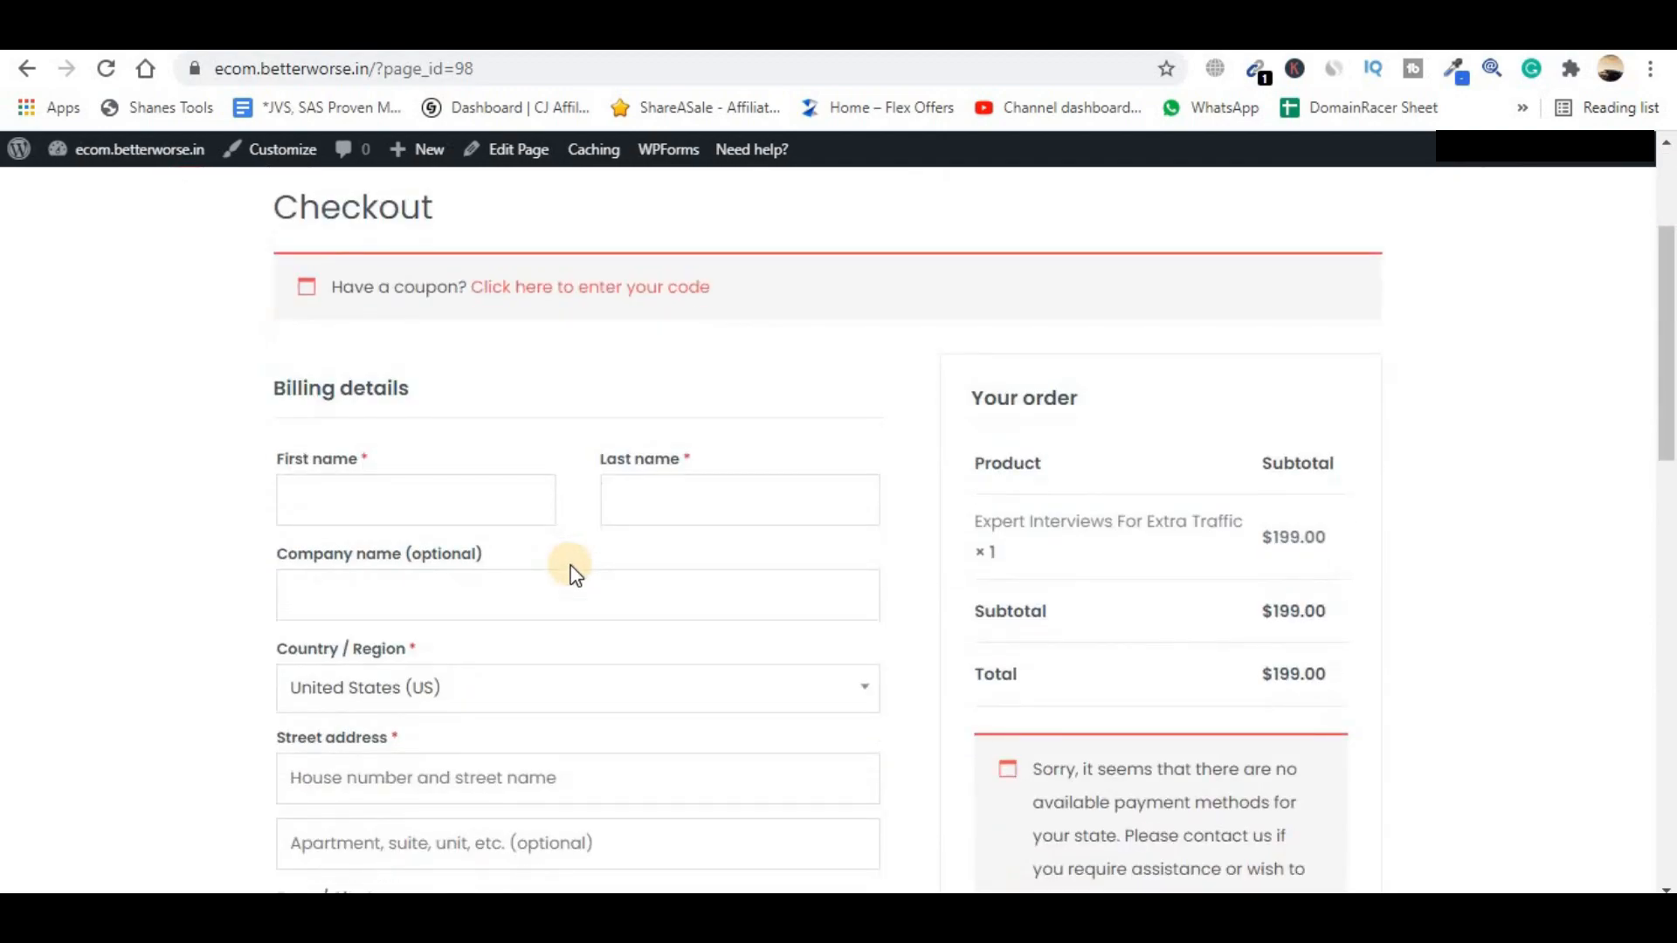
scroll(572, 572, down, 2)
scroll(535, 580, down, 2)
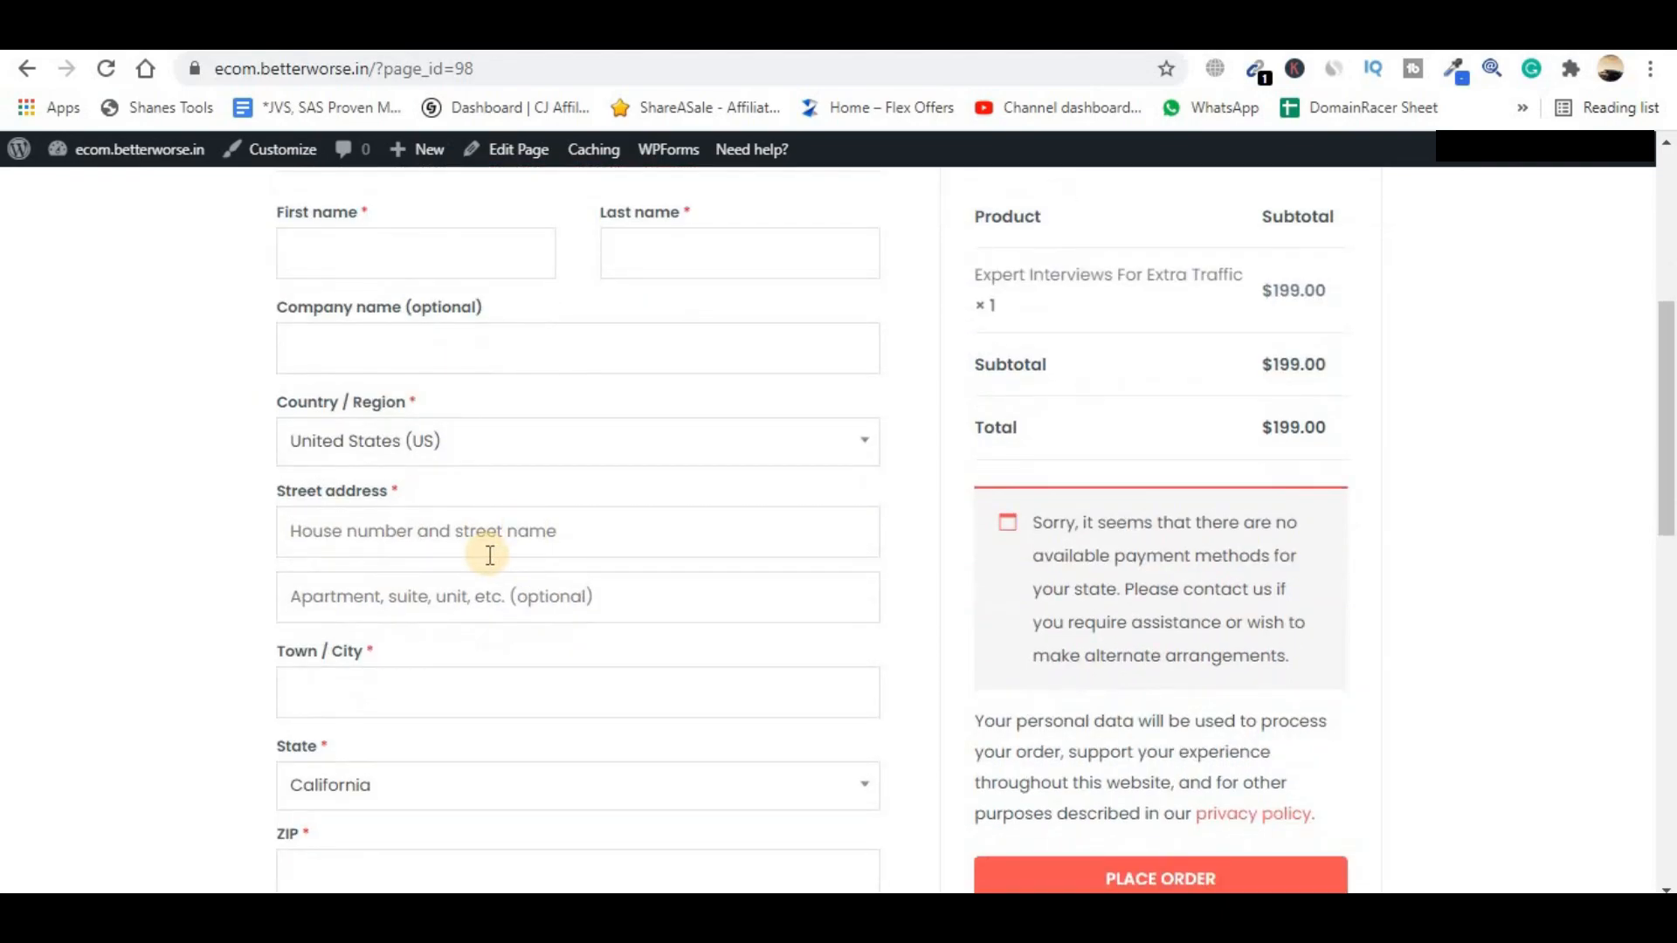
scroll(496, 574, down, 1)
scroll(494, 568, down, 2)
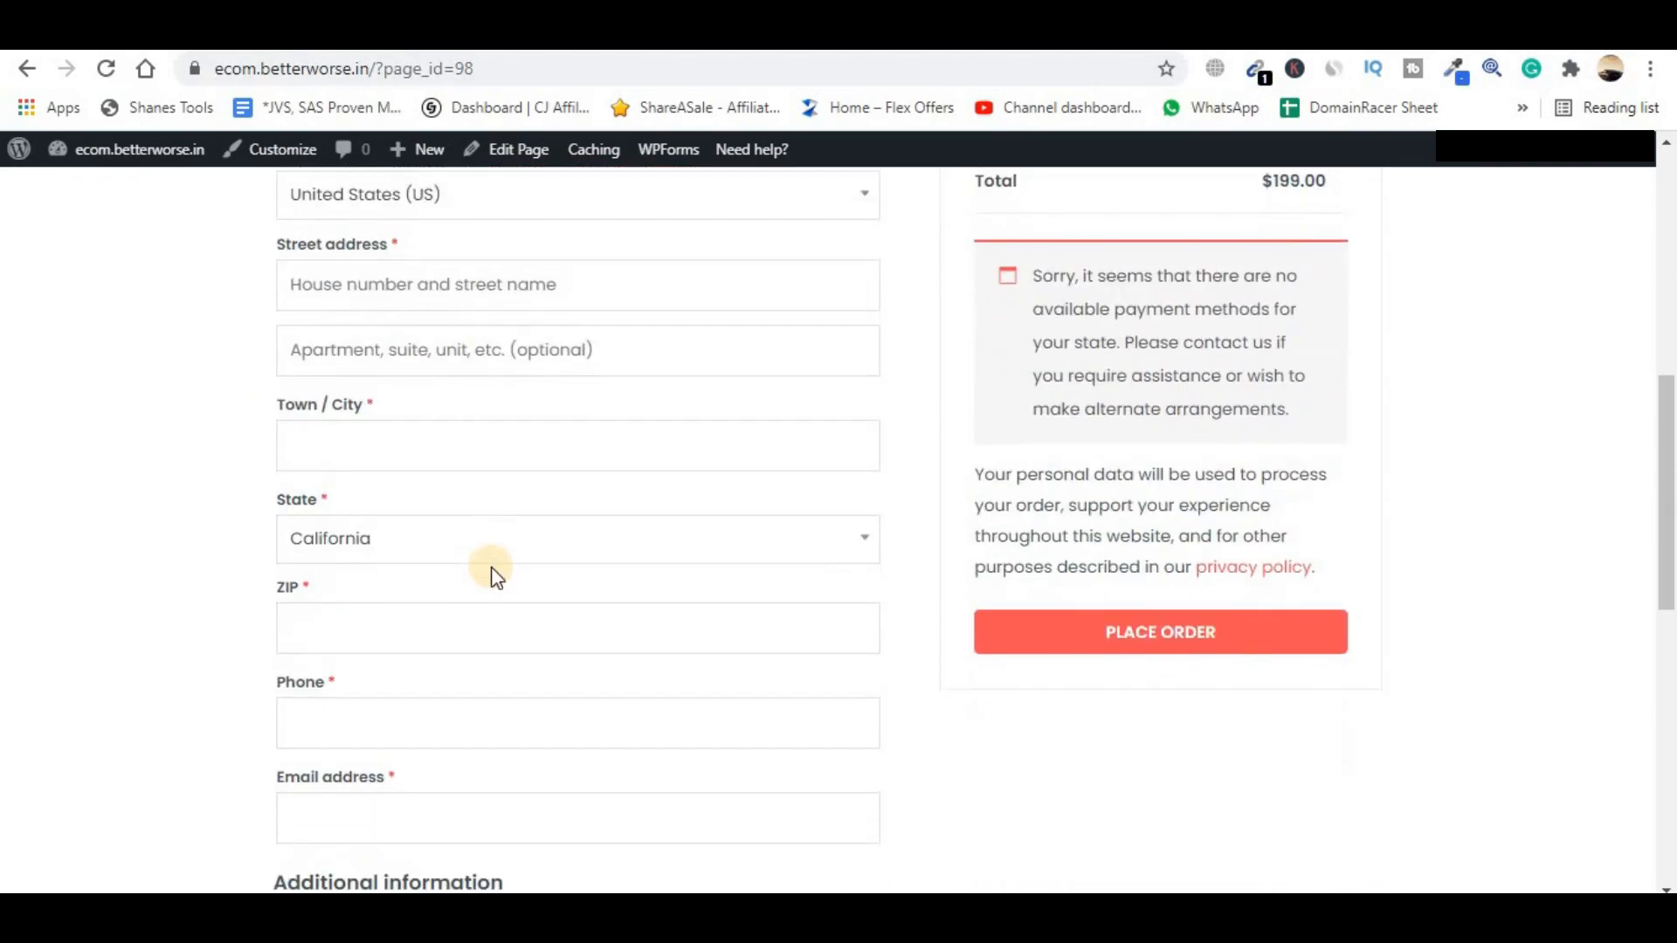
scroll(492, 581, up, 3)
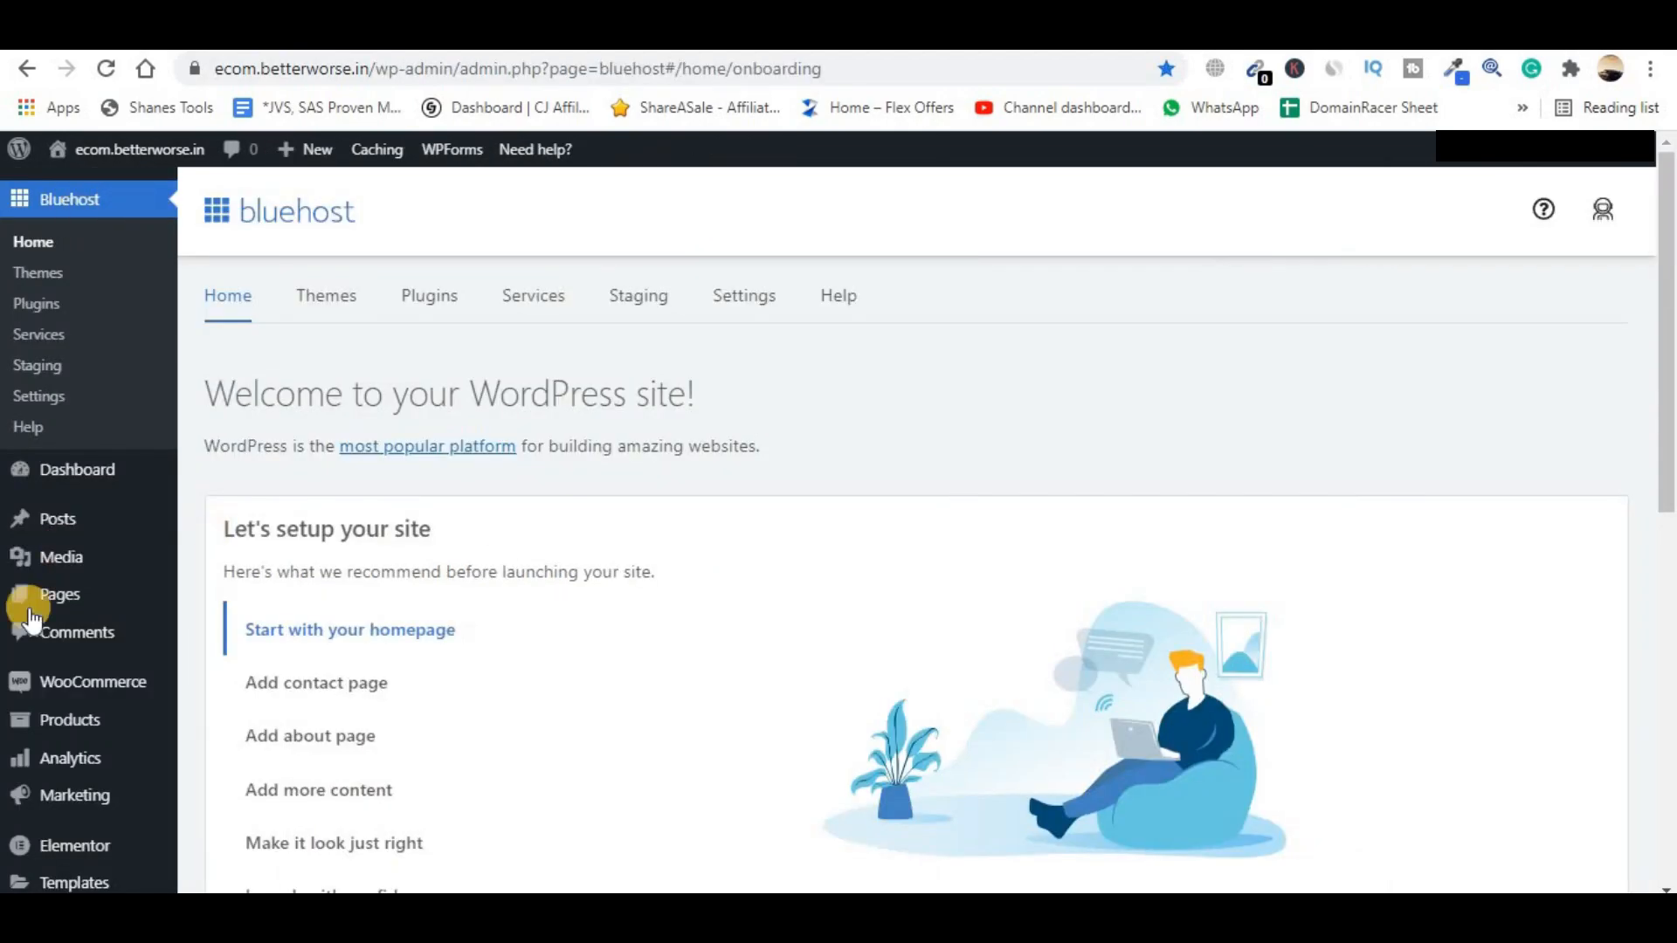
- Return to the WordPress admin, search the plugins available to add for "digital goods", and locate Digital Goods for WooCommerce Checkout
mouse_move(94, 580)
scroll(93, 579, down, 4)
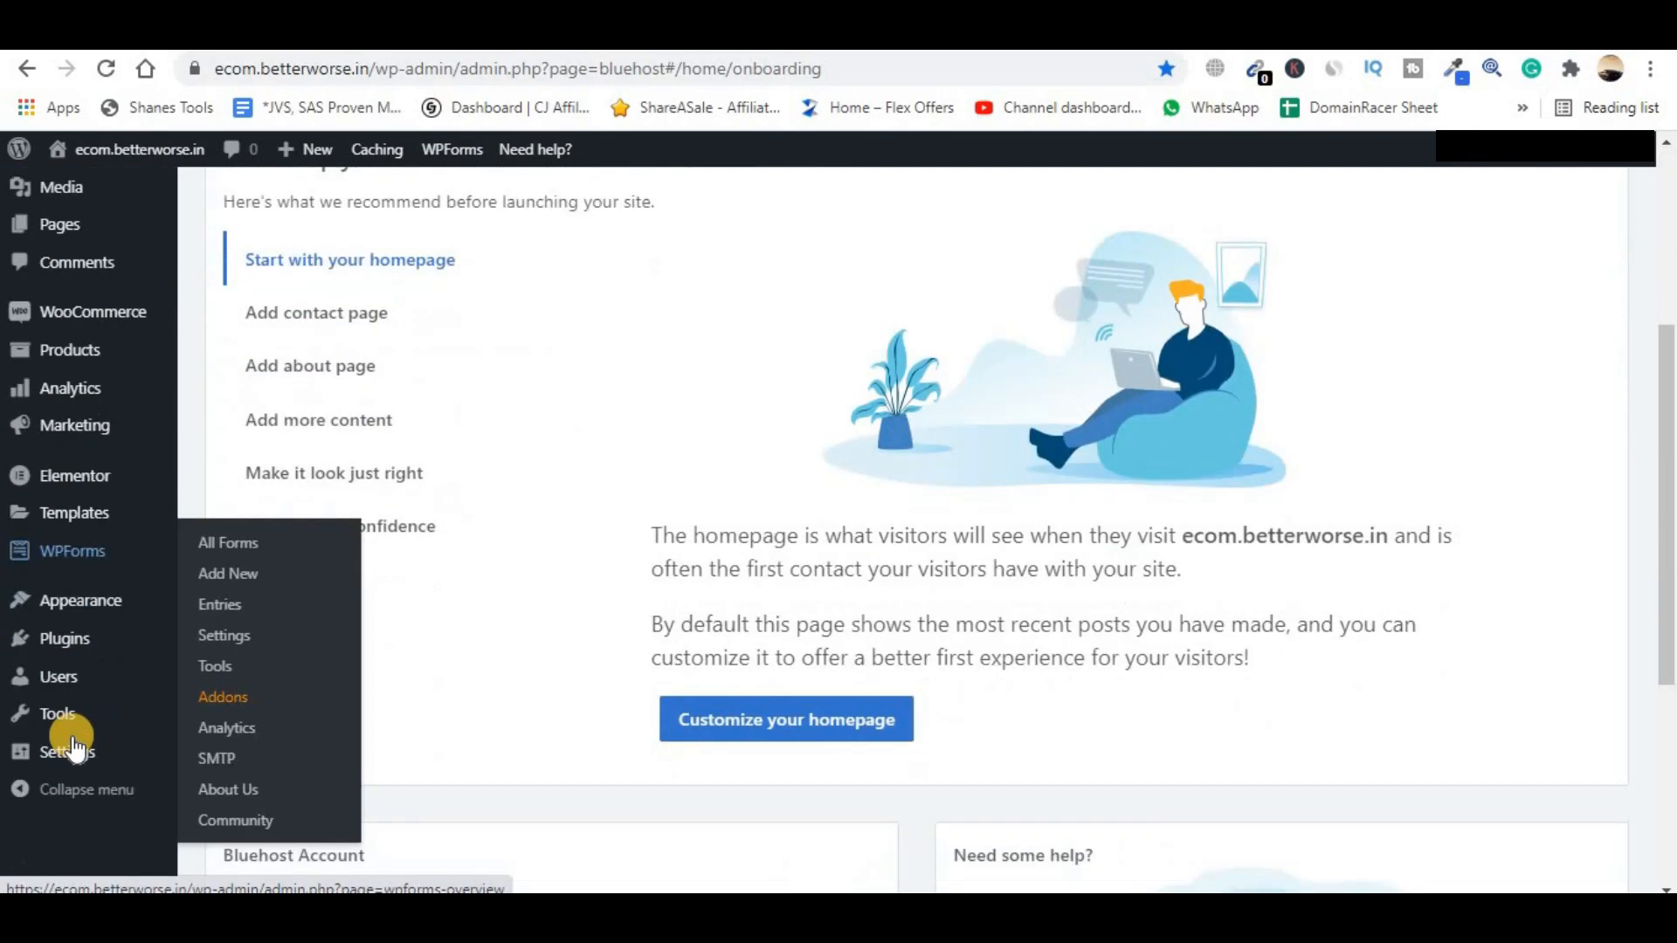
mouse_move(54, 653)
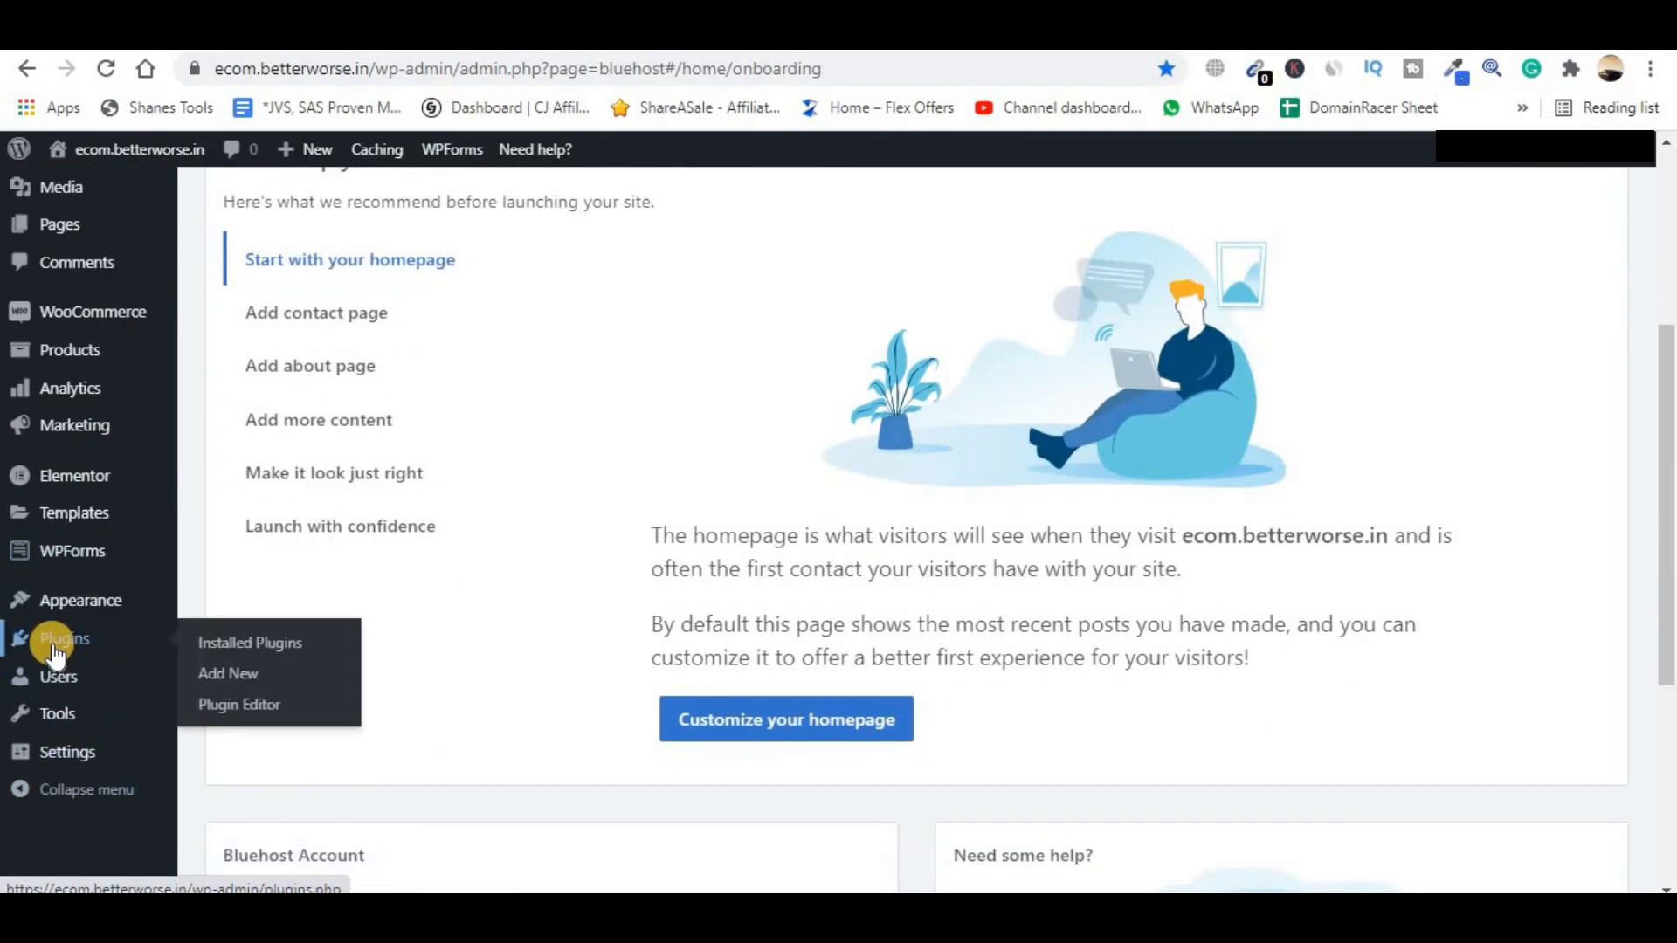
click(247, 679)
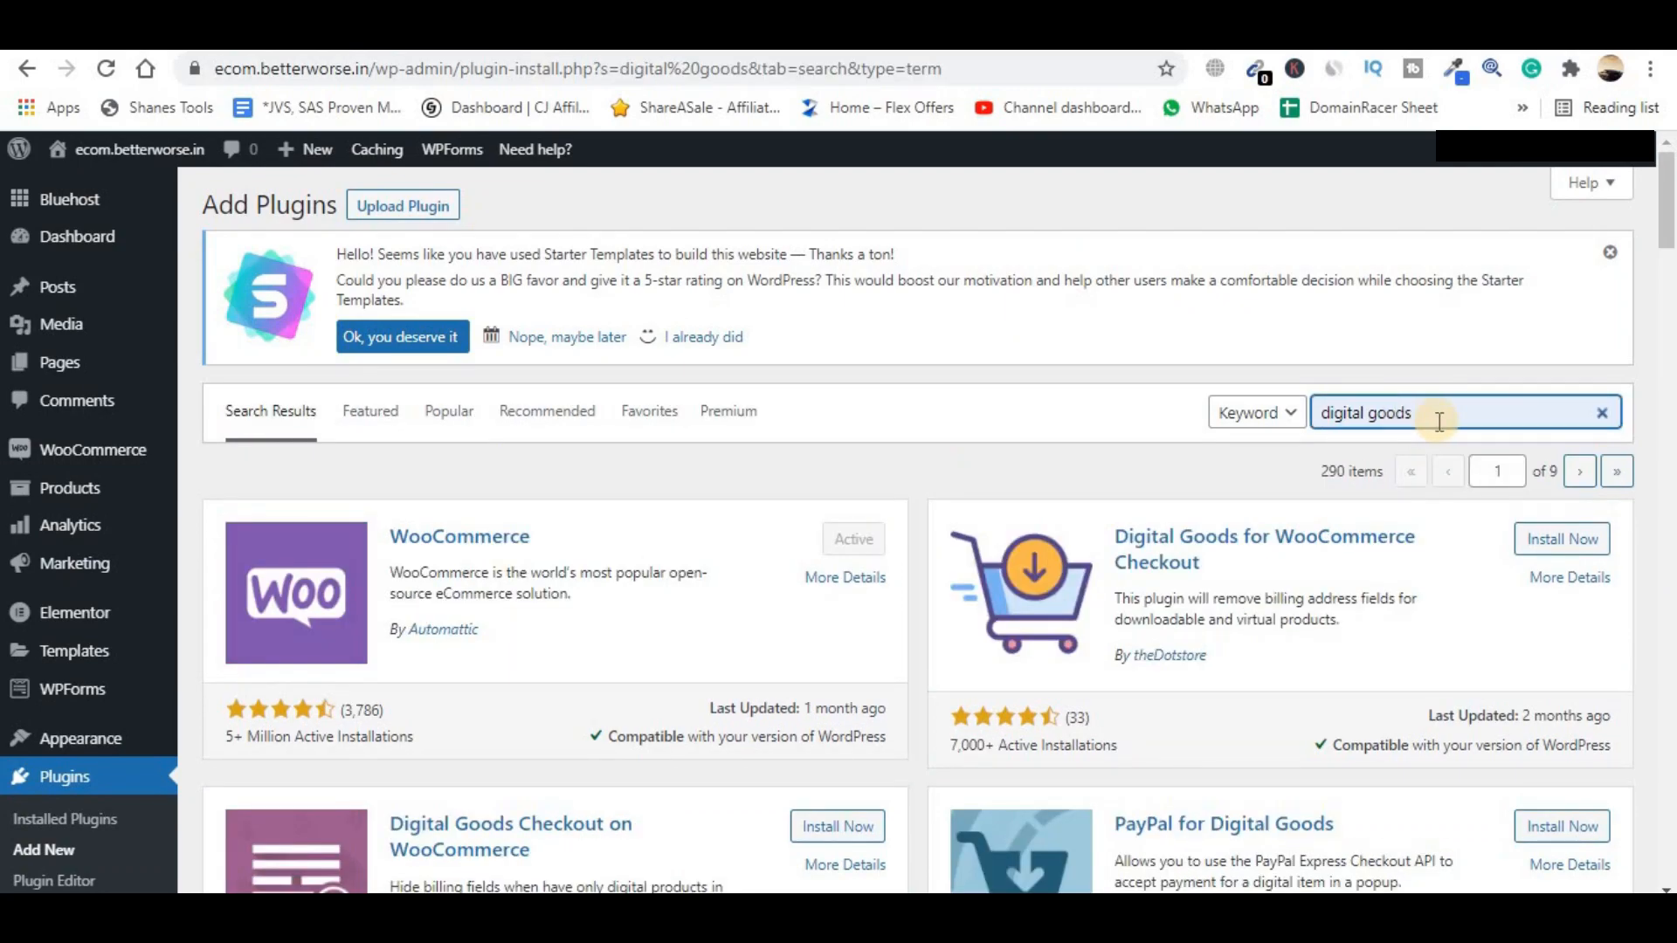
drag(1478, 399, 1296, 429)
click(1460, 405)
drag(1127, 534, 1271, 528)
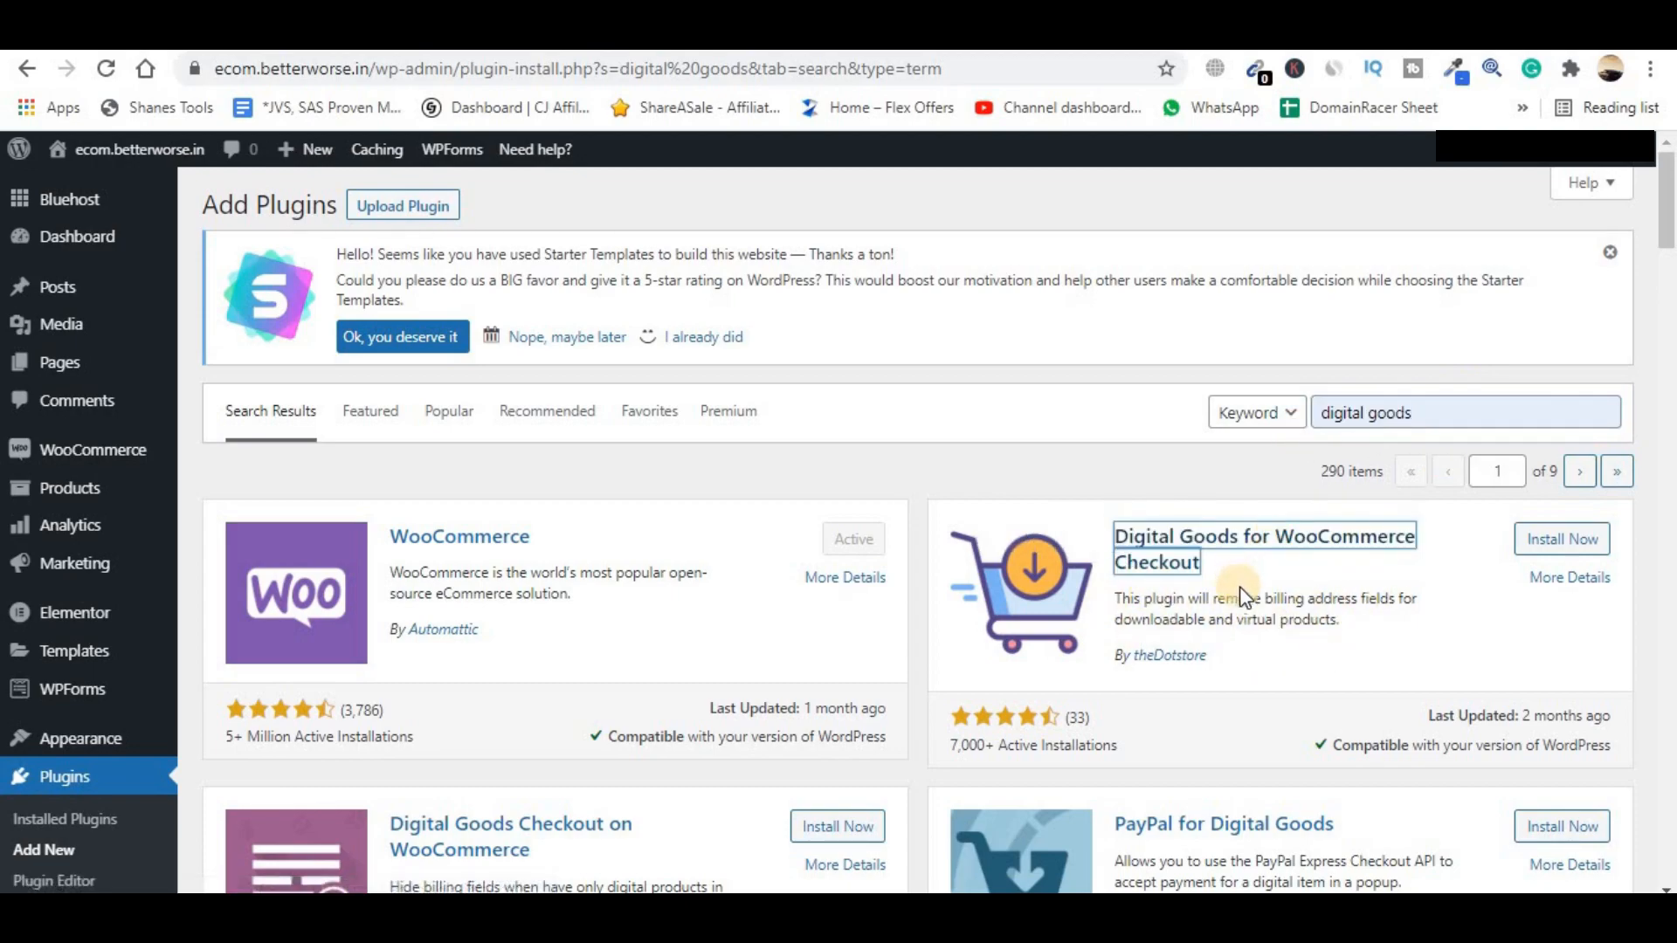
- Install and activate the Digital Goods for WooCommerce Checkout plugin, and allow its update notifications and diagnostic tracking
click(1569, 542)
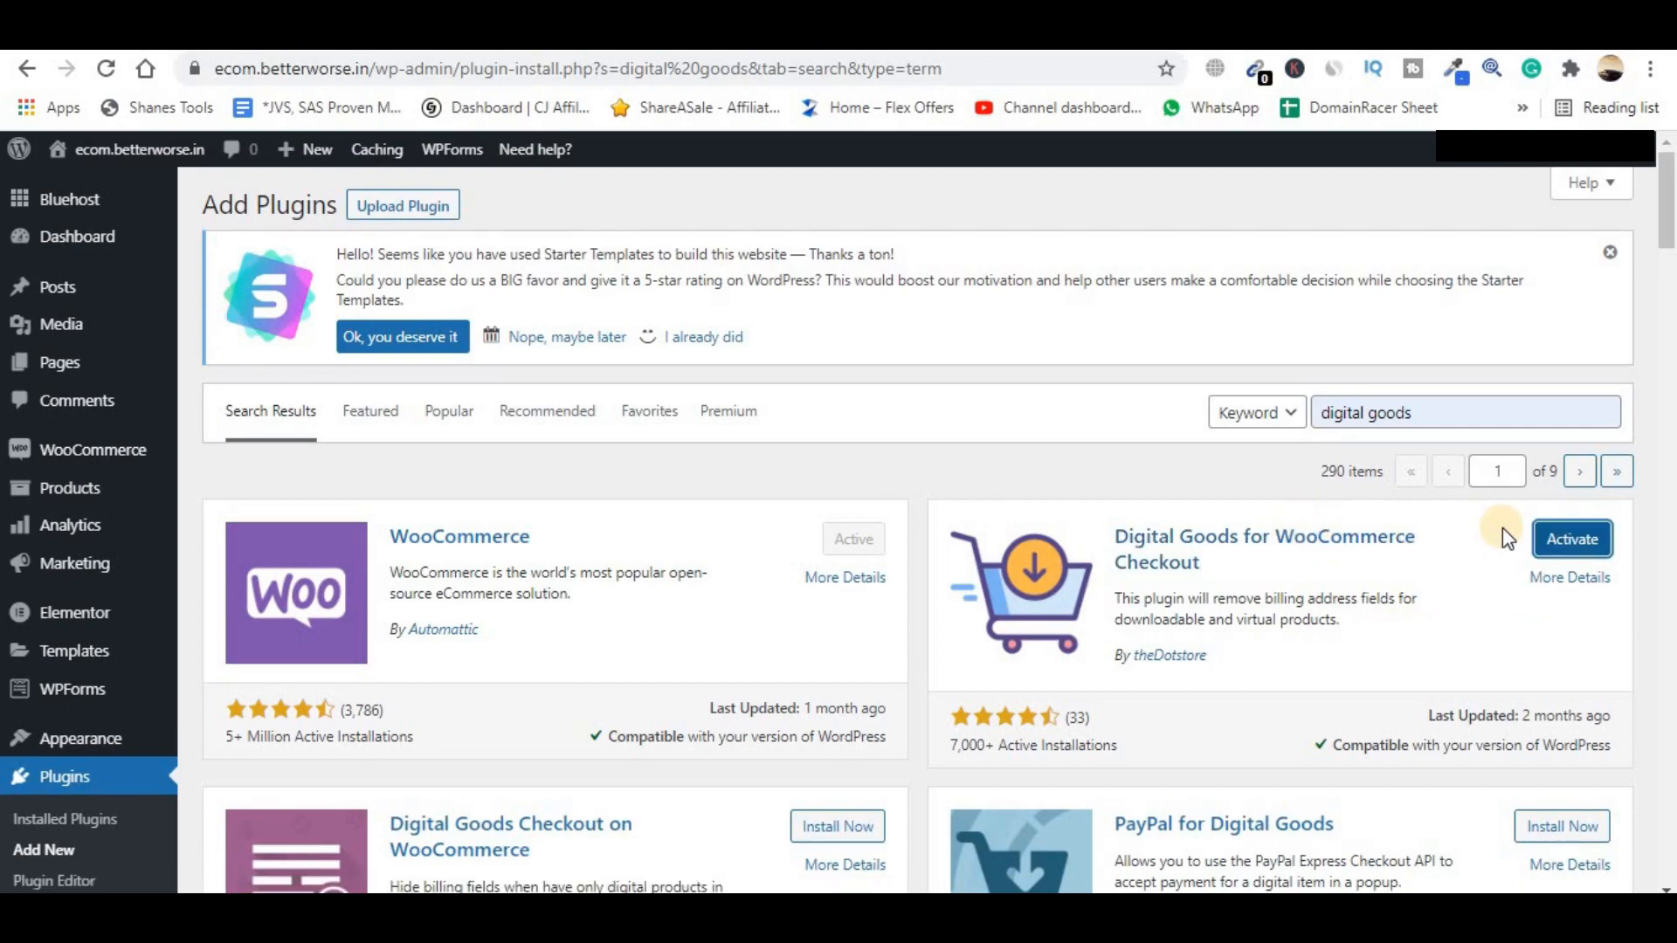
click(1560, 541)
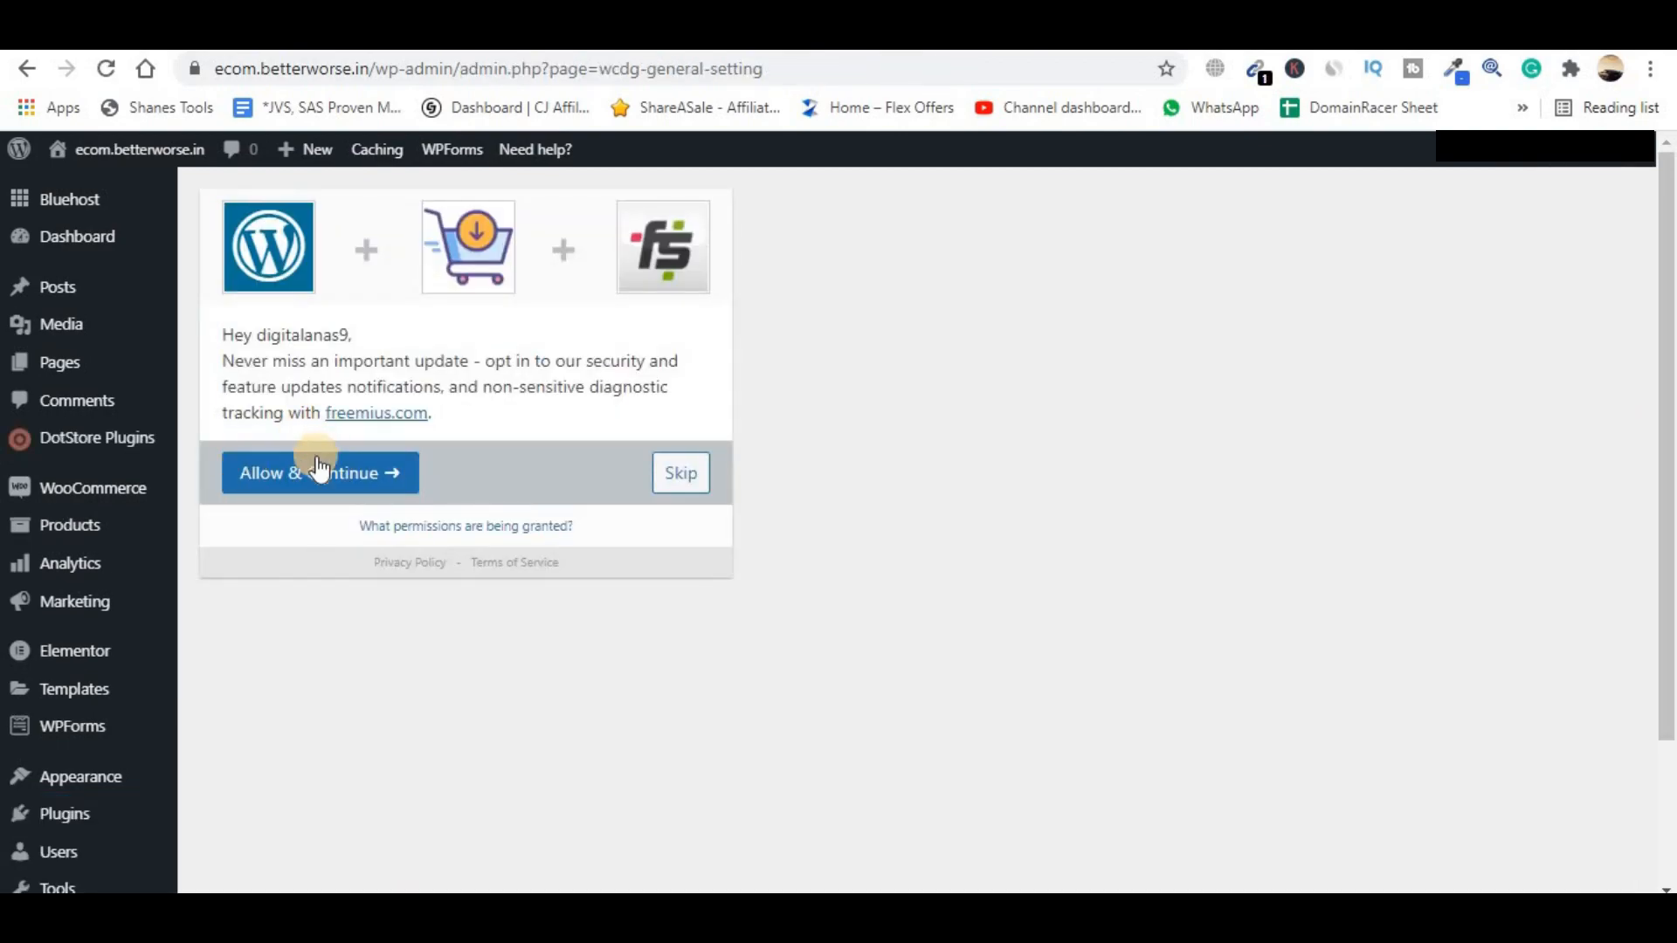
click(319, 471)
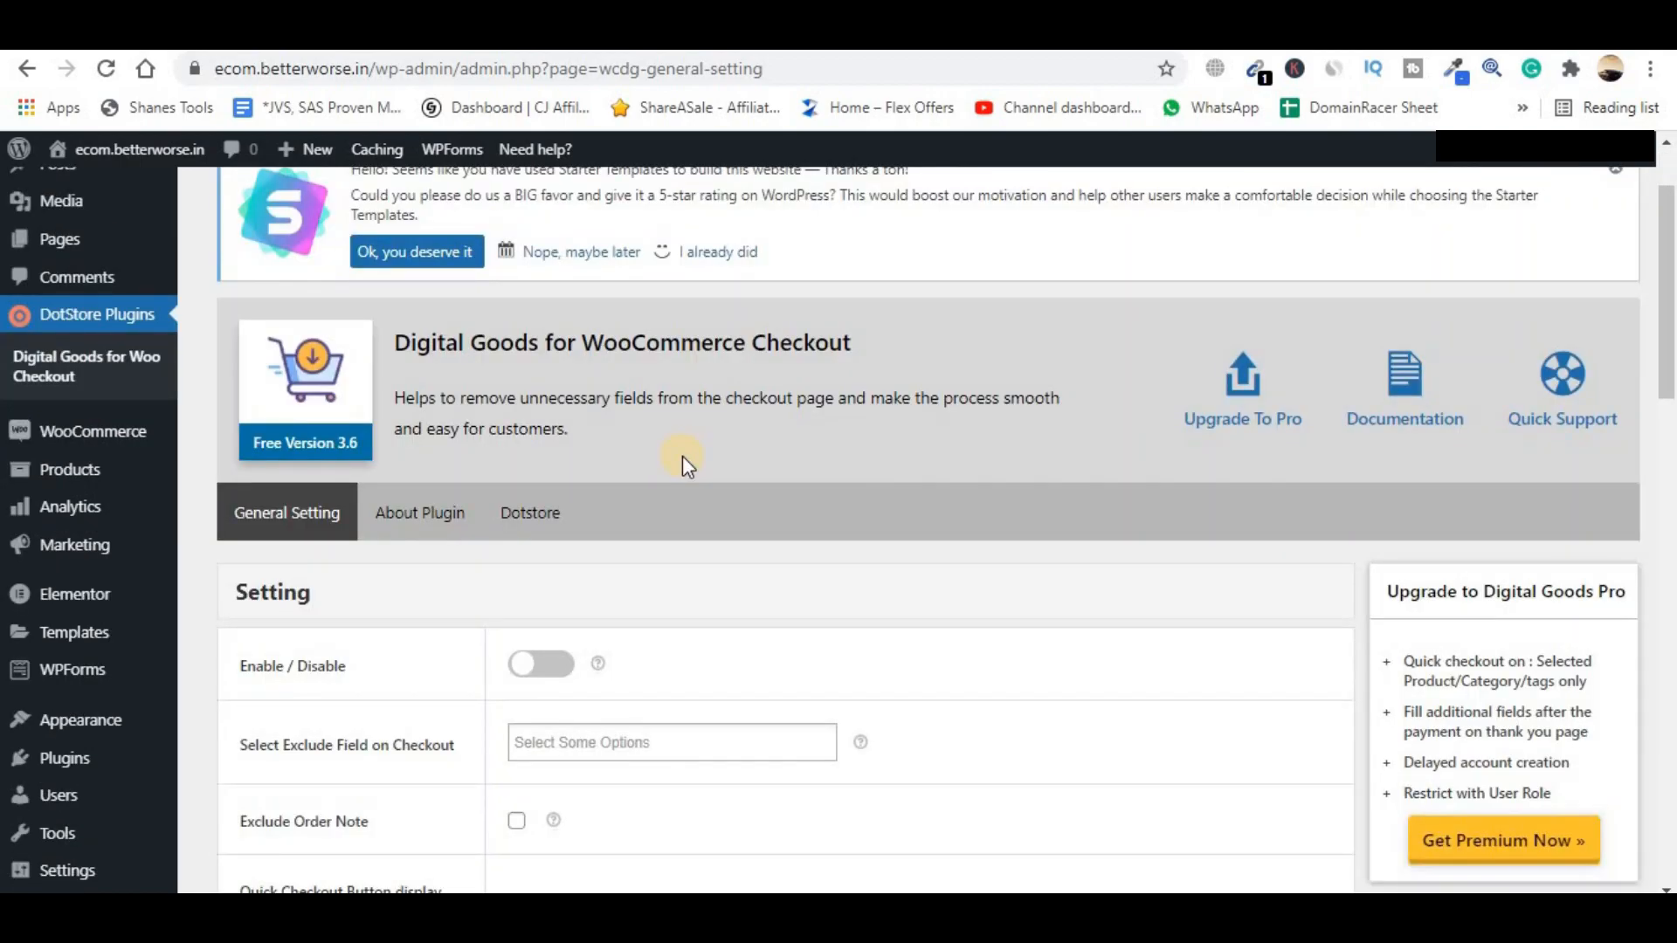
- Enable the Digital Goods checkout feature in the plugin's general settings
scroll(684, 457, down, 4)
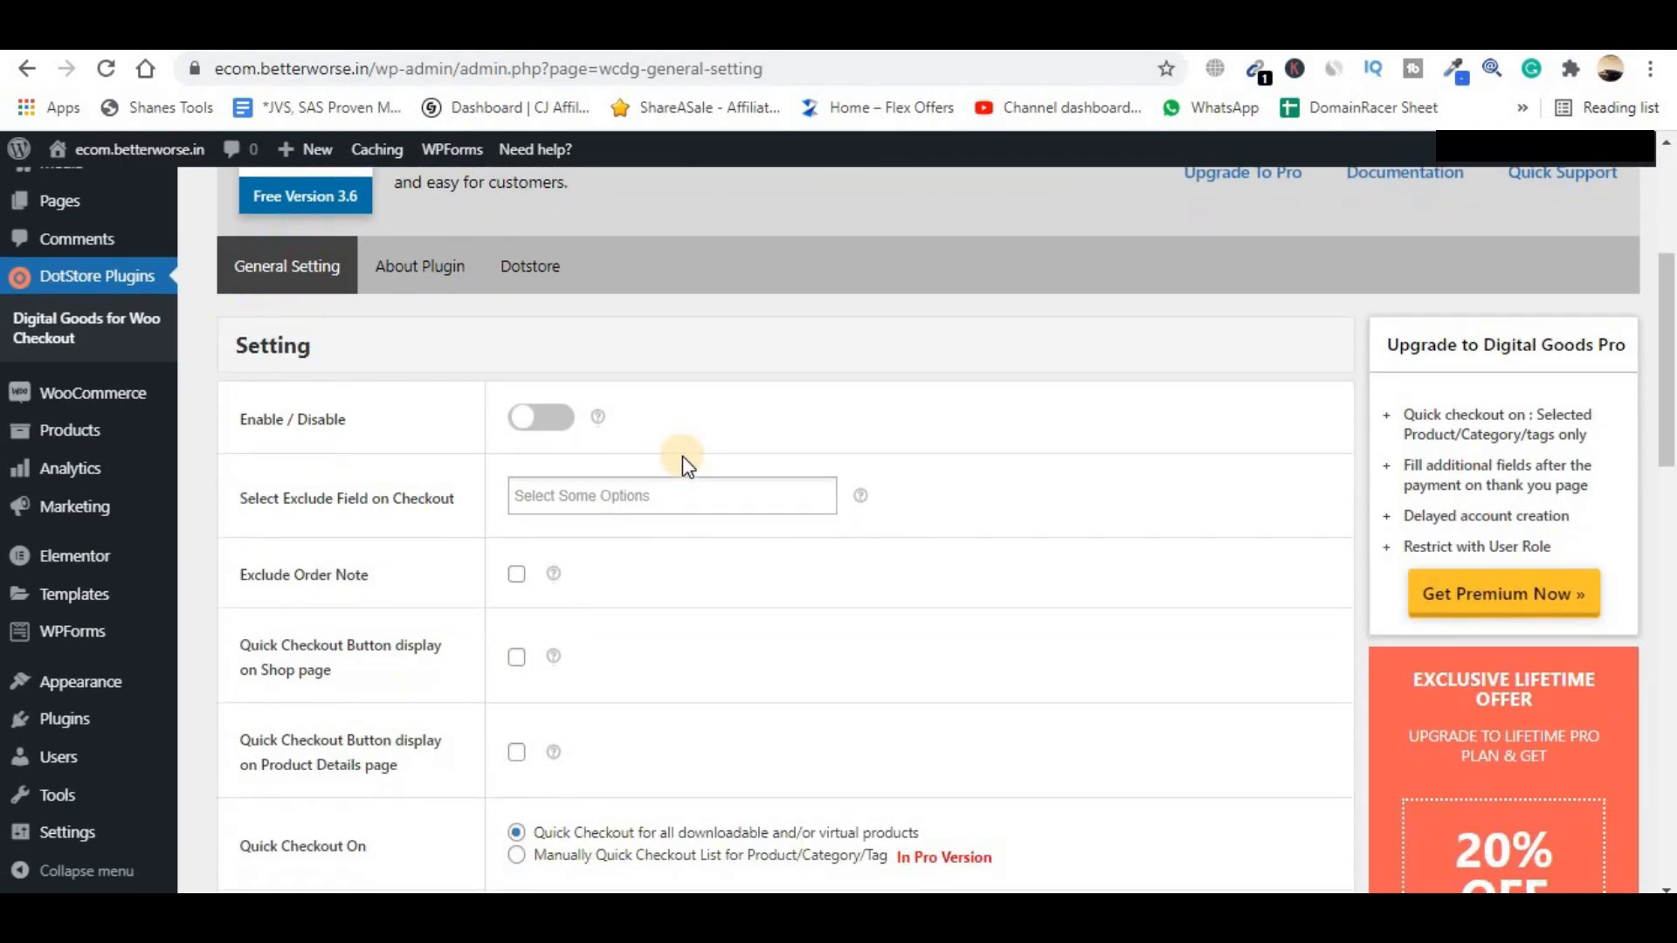
scroll(678, 462, up, 3)
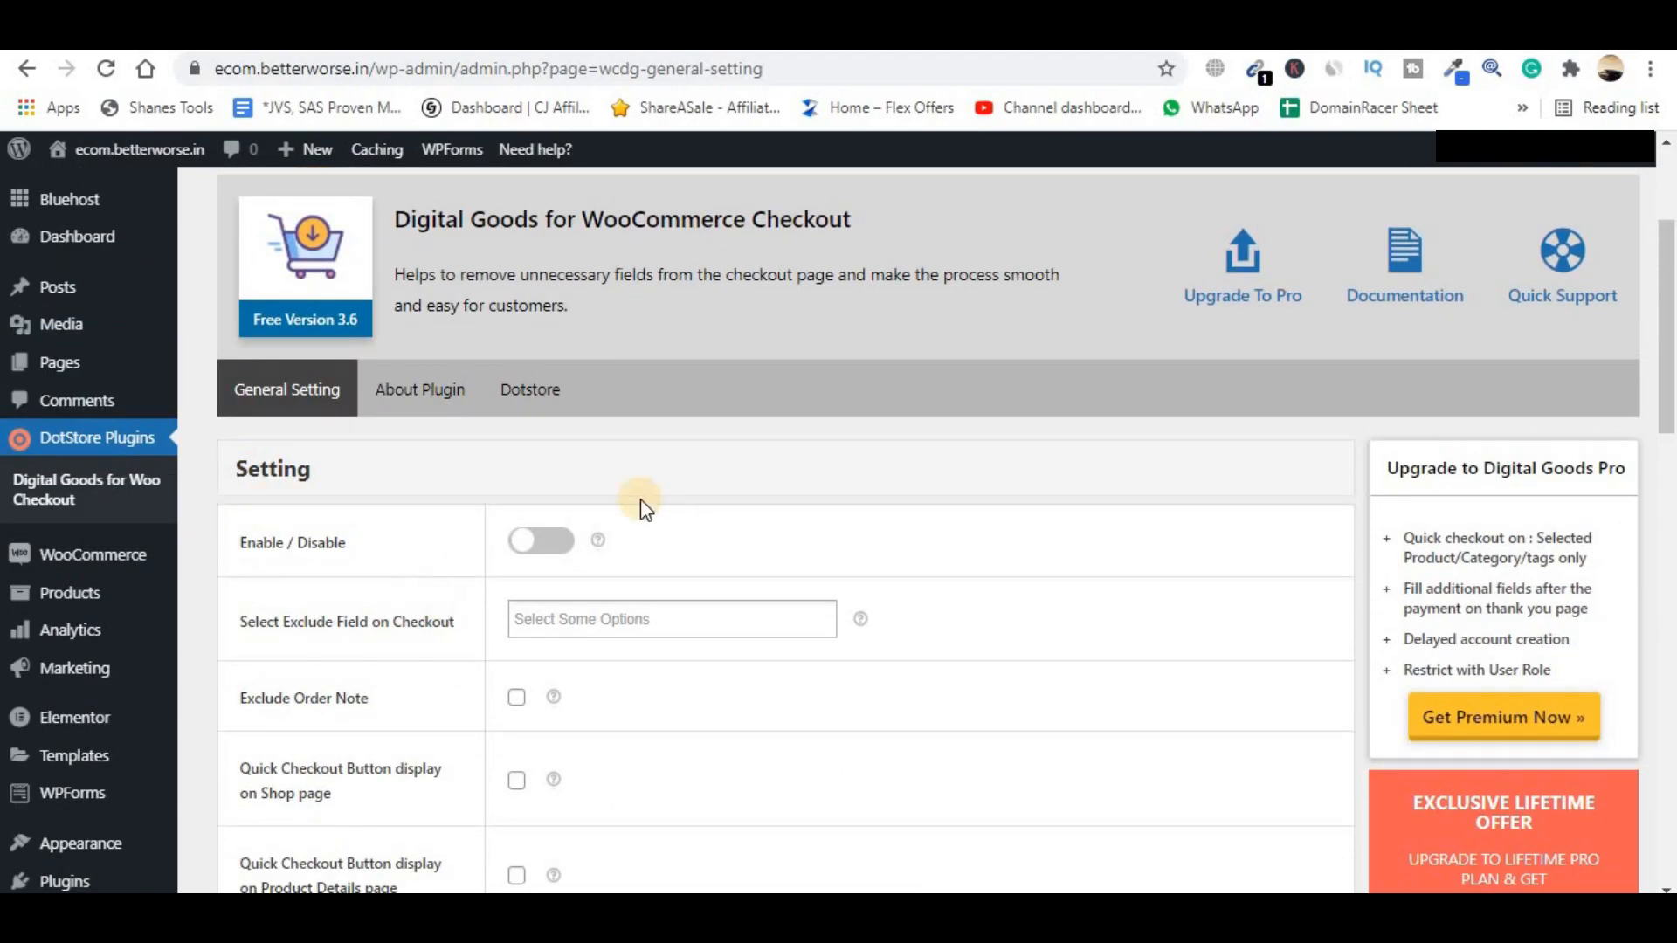
click(541, 541)
scroll(1074, 573, down, 3)
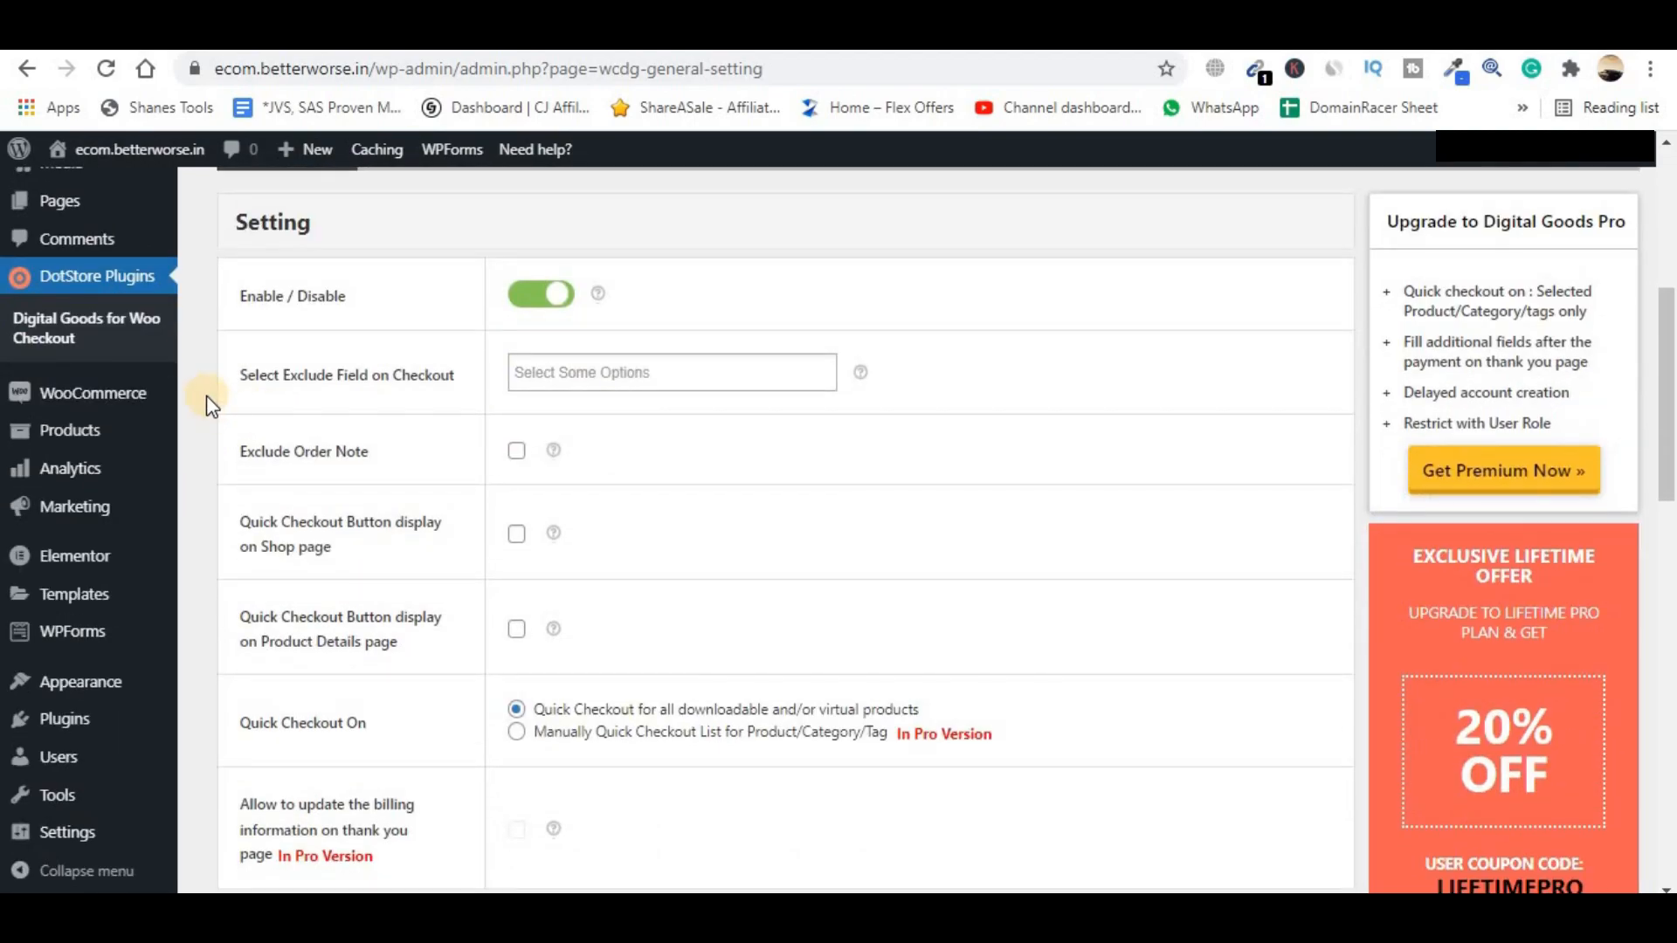
- Exclude the Billing State, Billing Country and Postal Code fields from checkout
drag(233, 379, 441, 391)
click(458, 398)
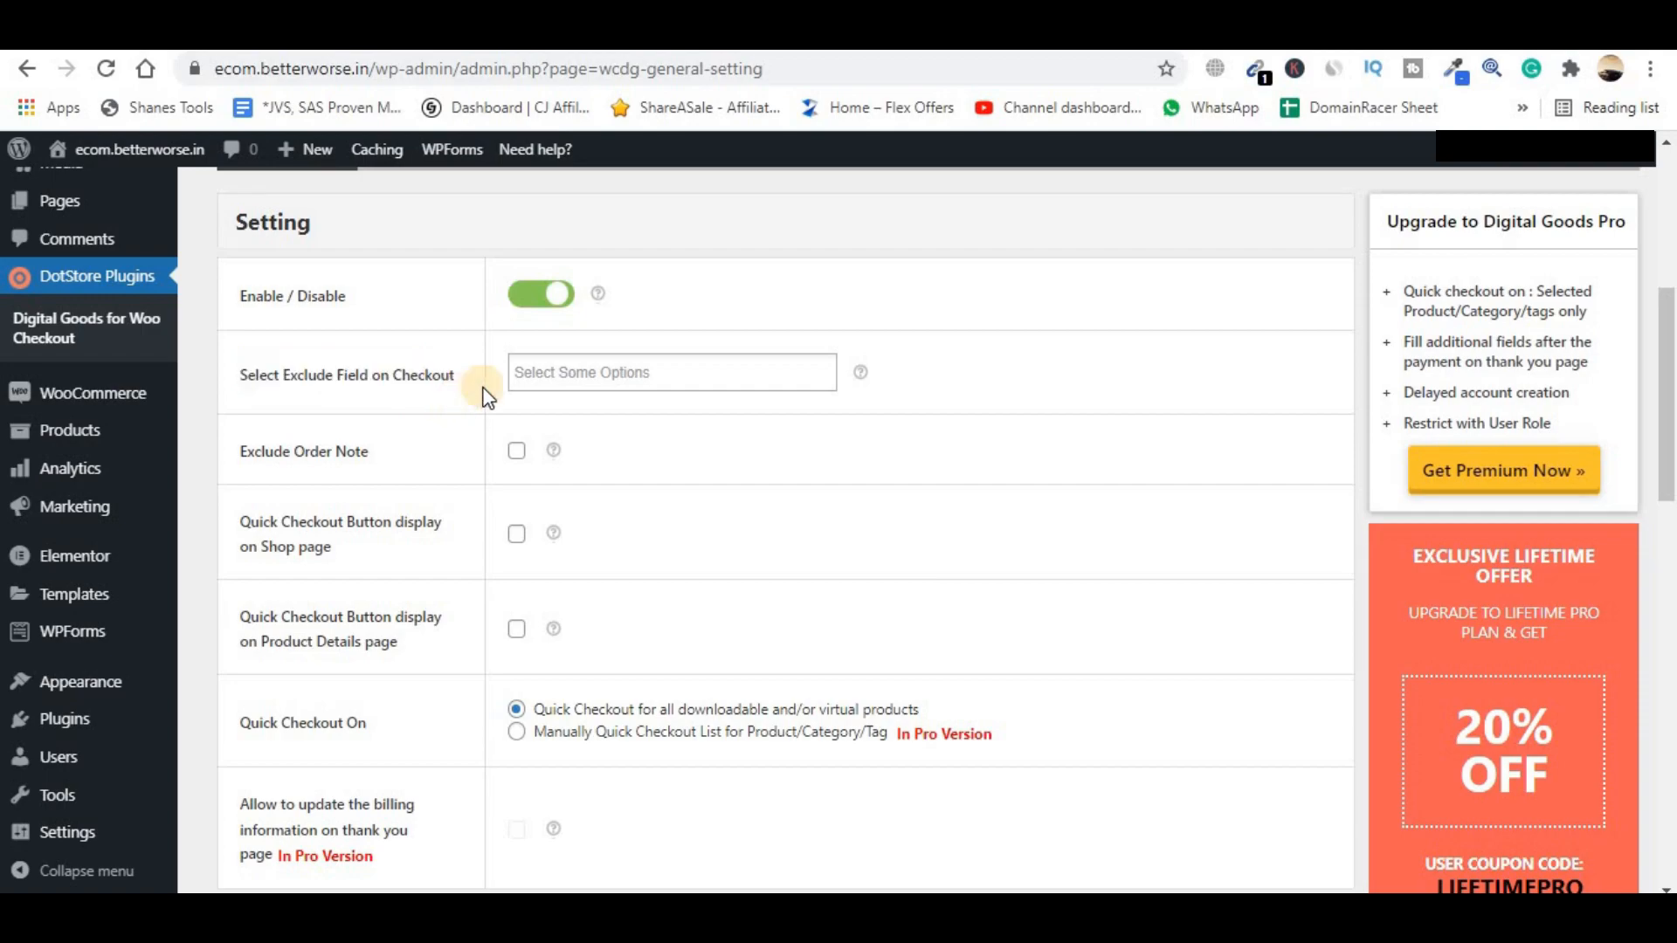
click(615, 378)
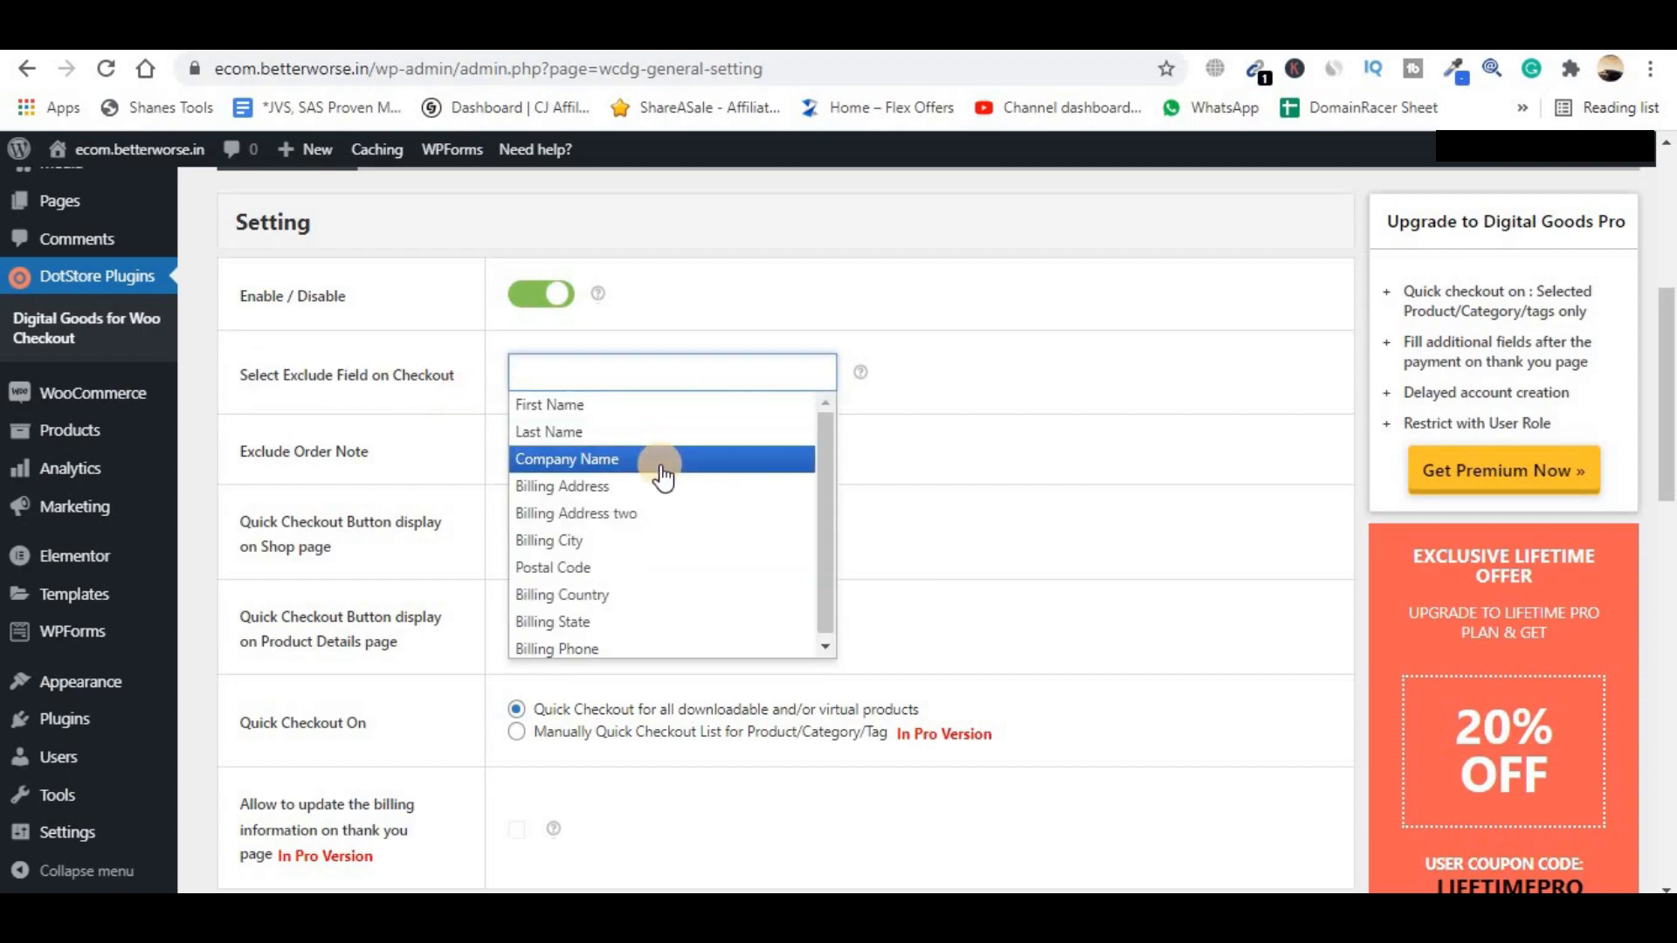
click(664, 615)
click(663, 375)
click(603, 599)
click(761, 368)
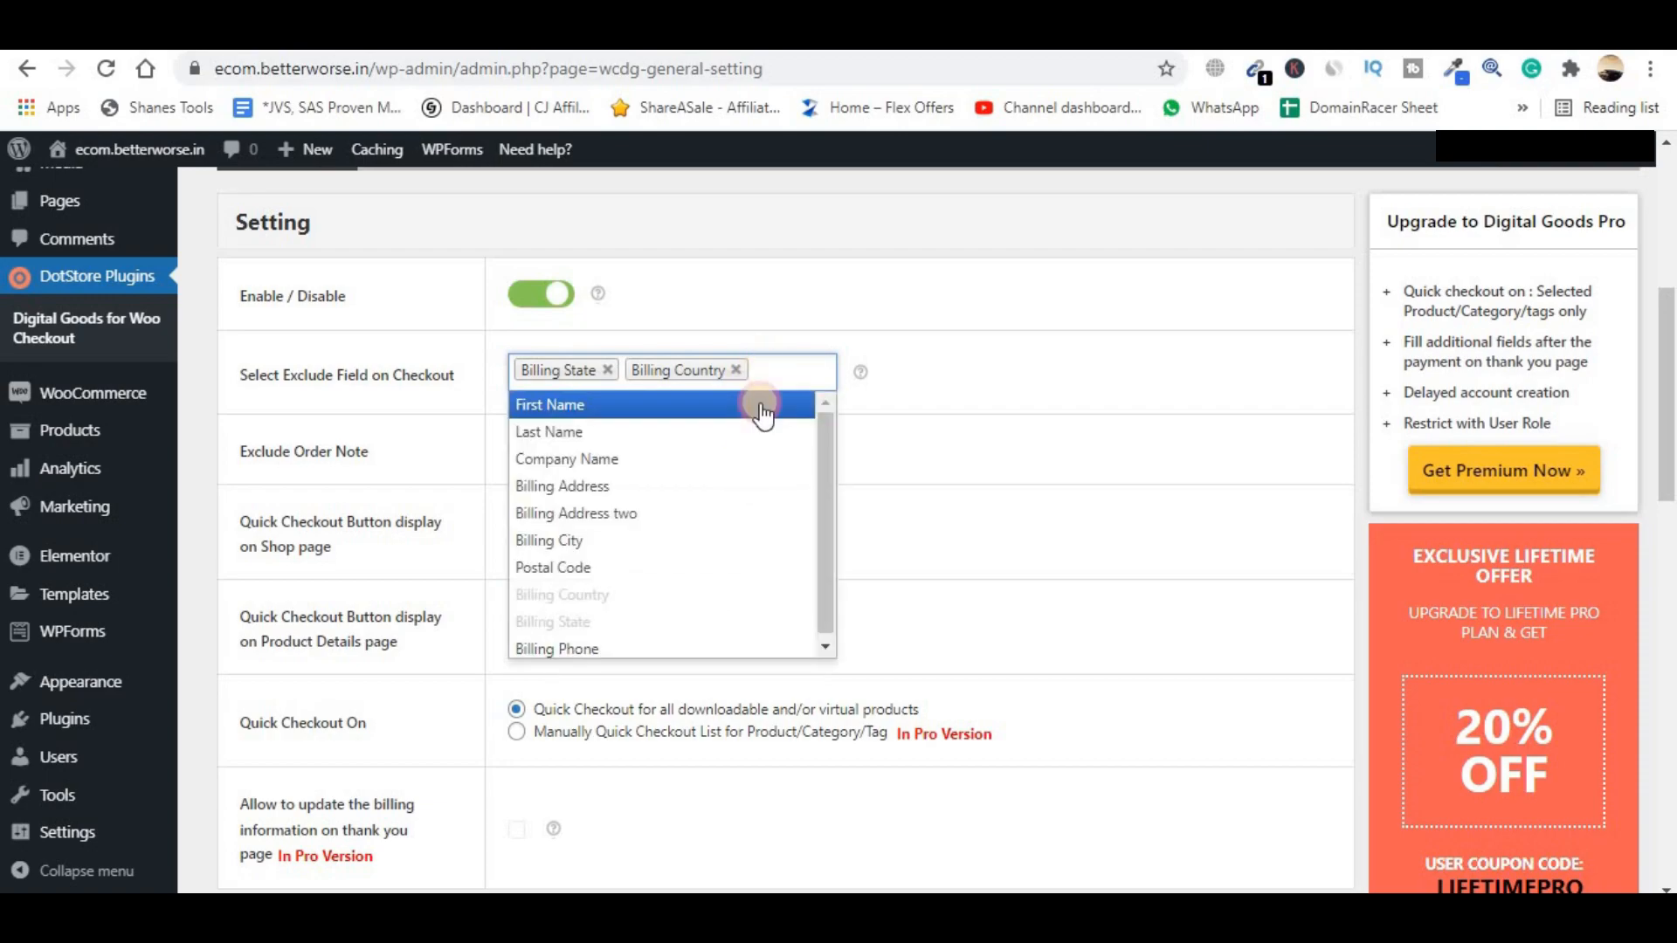
click(697, 578)
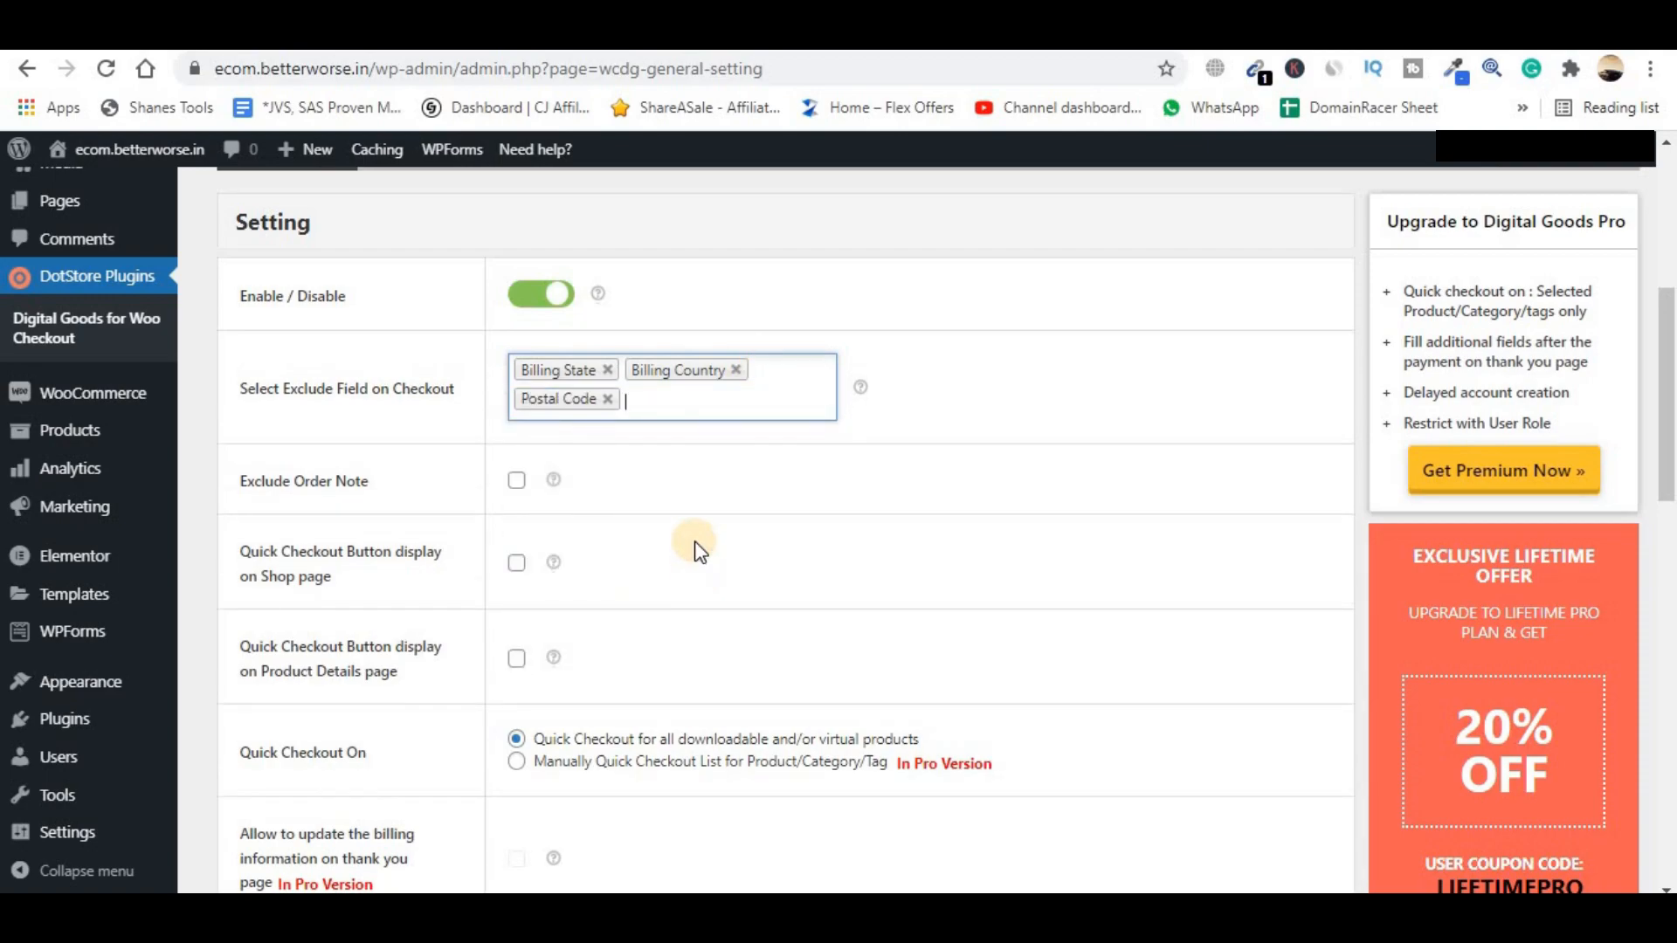
- Add Billing City, Billing Address two, Billing Address, Company Name and Billing Phone to the excluded checkout fields
click(688, 416)
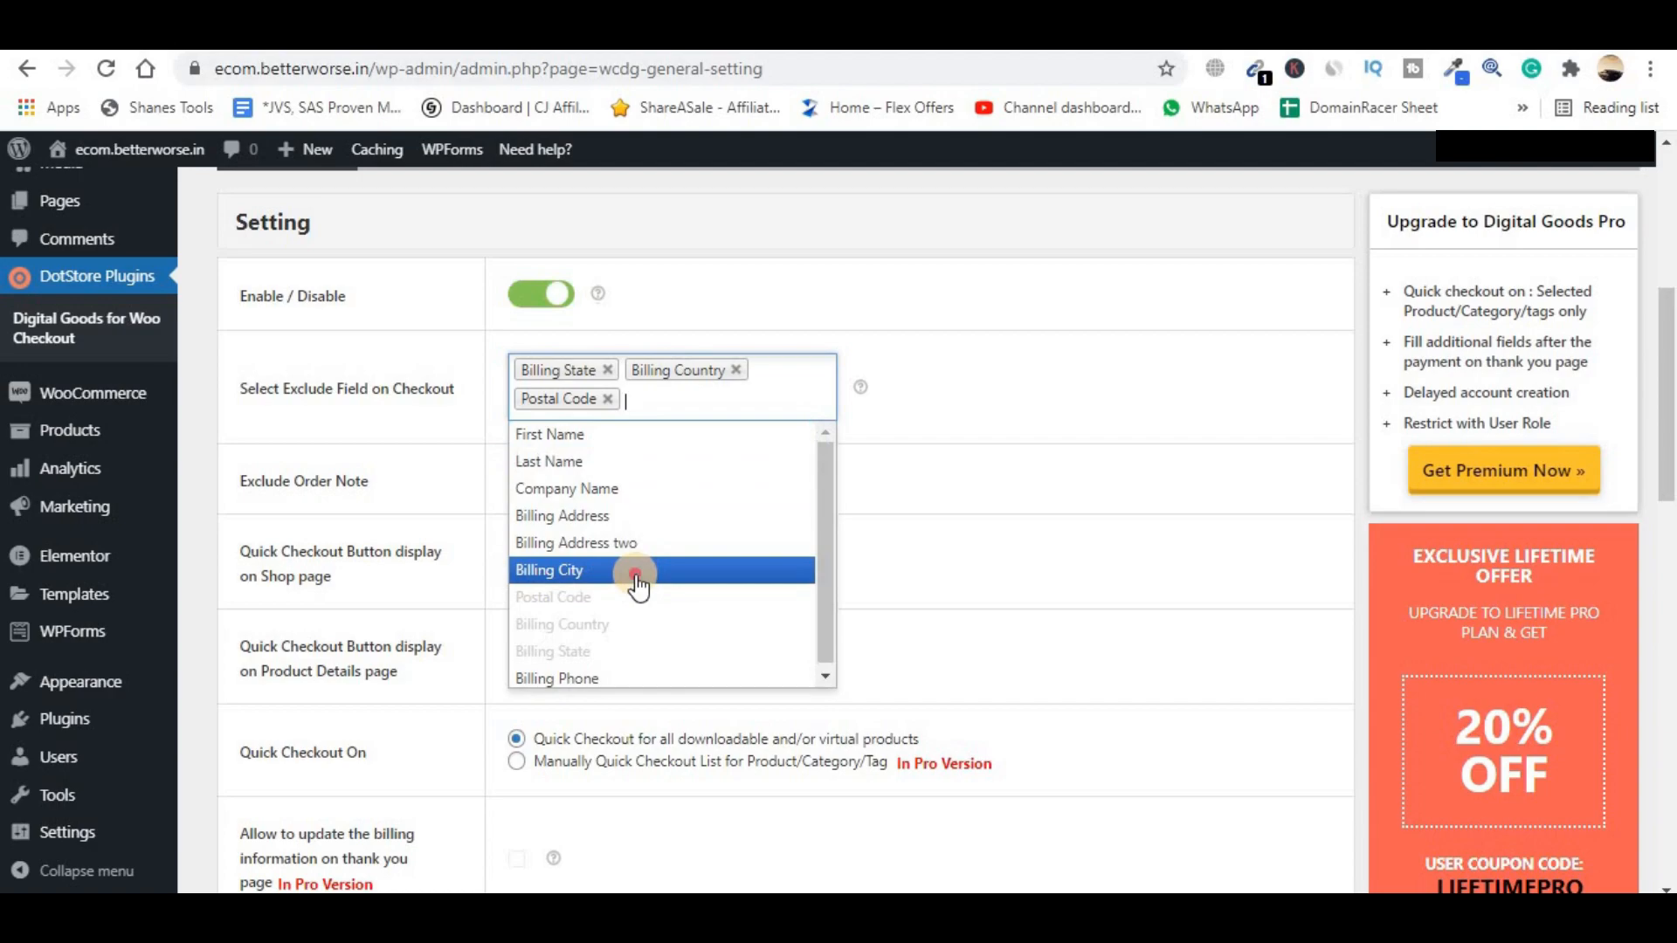
click(632, 570)
click(753, 406)
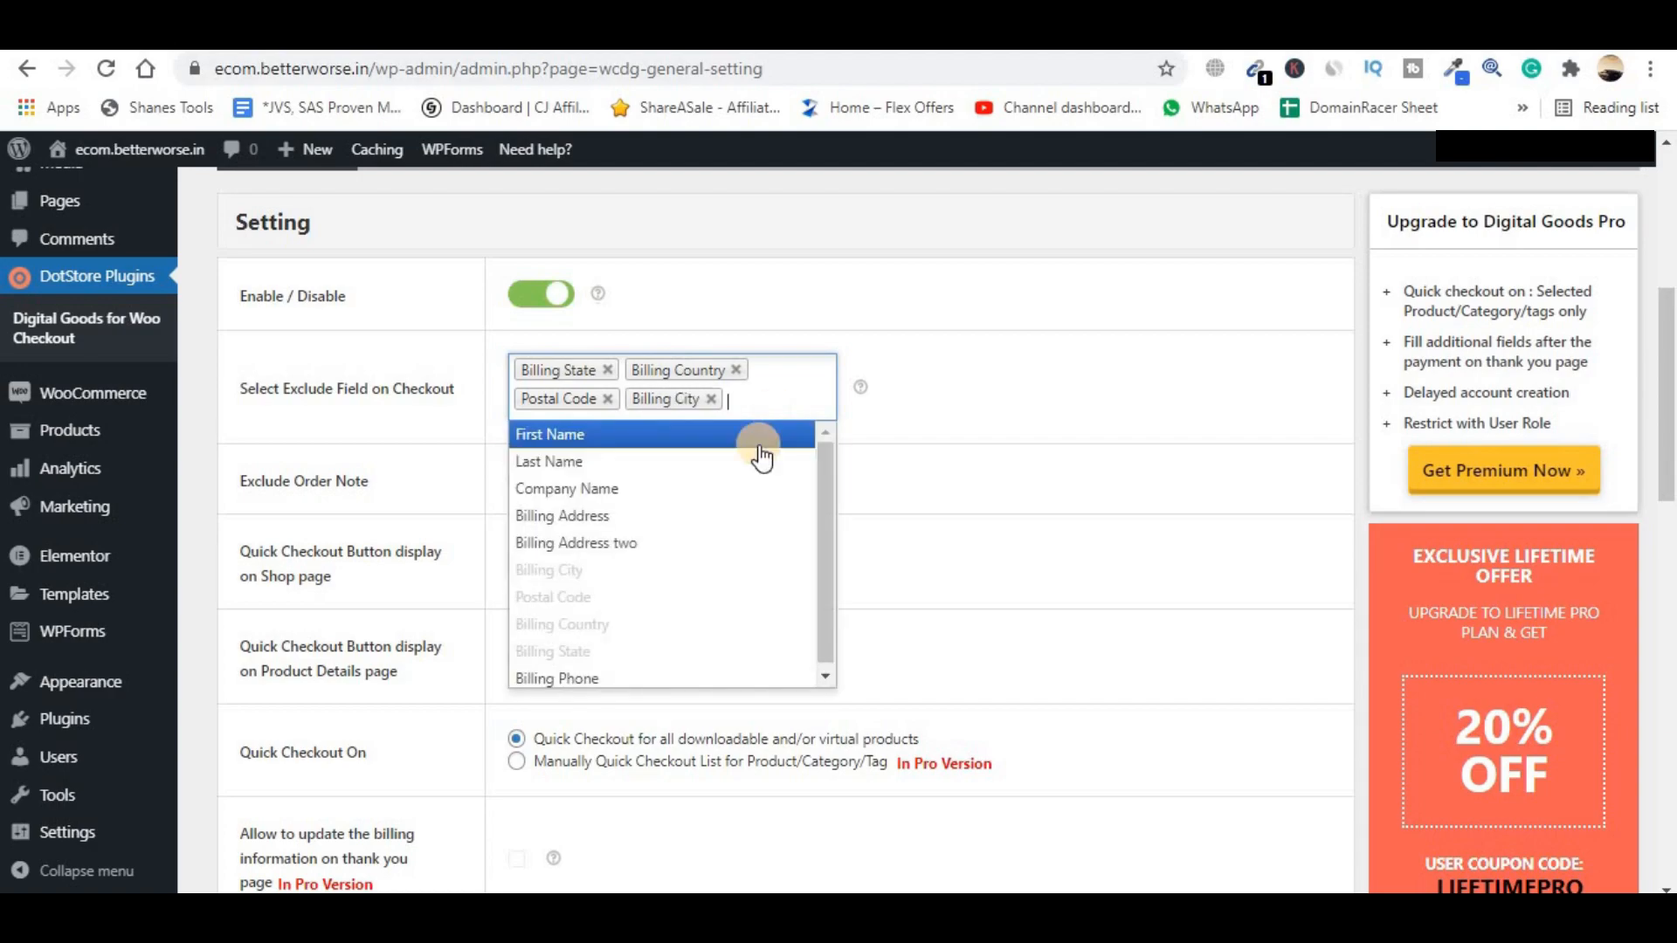
click(721, 550)
click(709, 431)
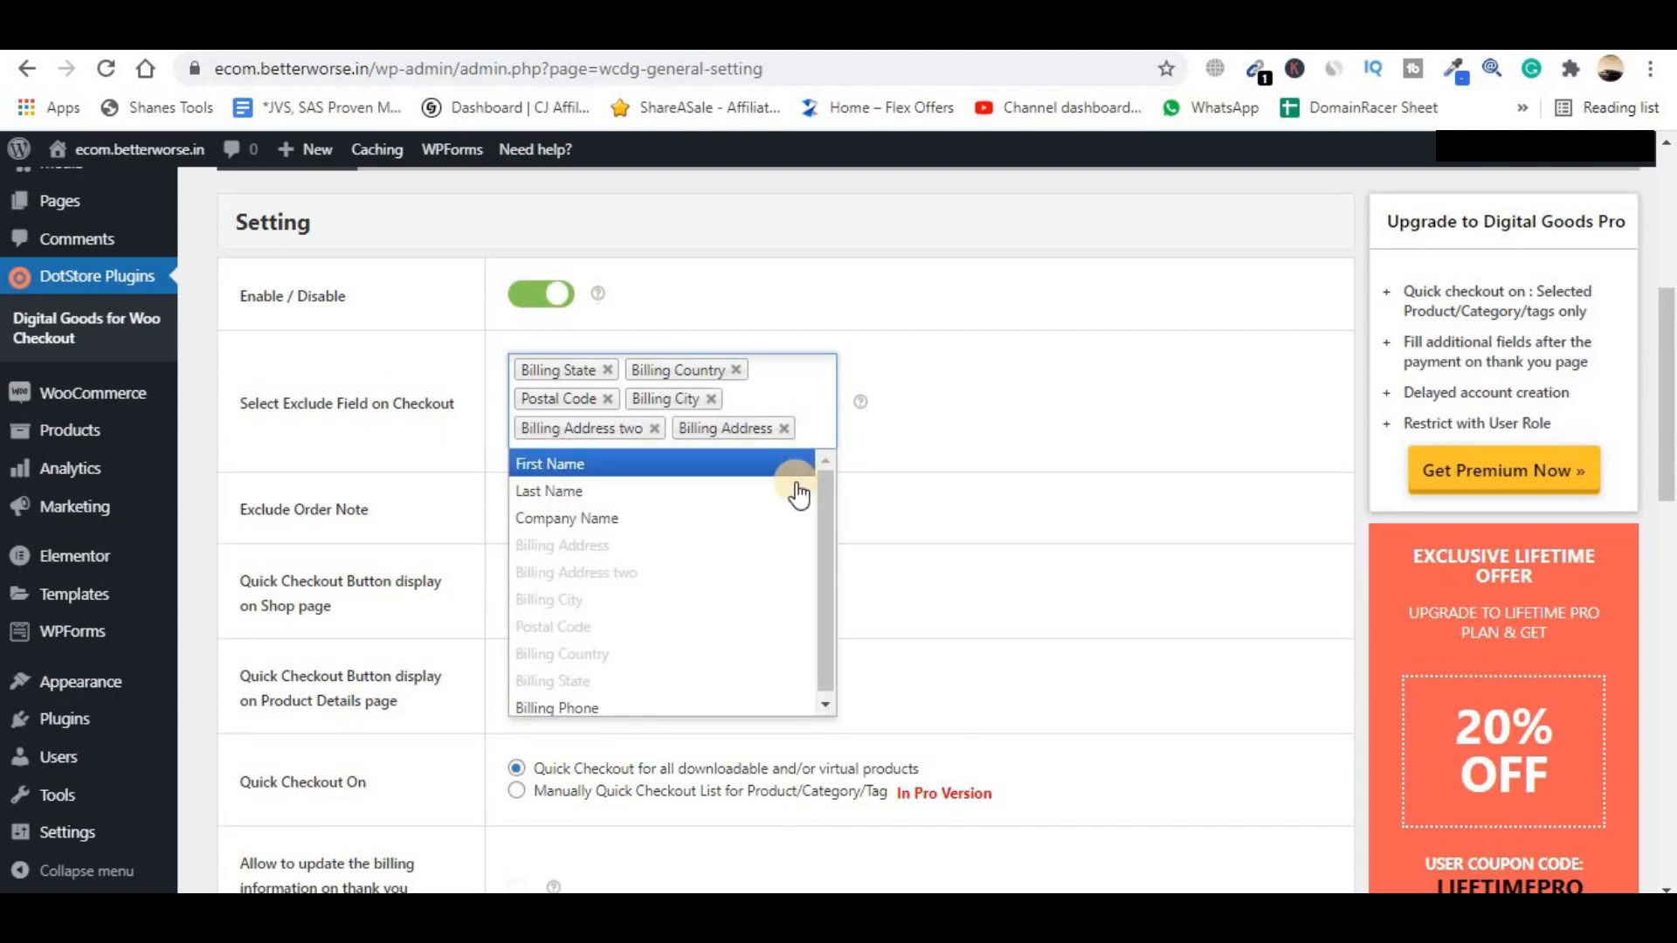
click(780, 517)
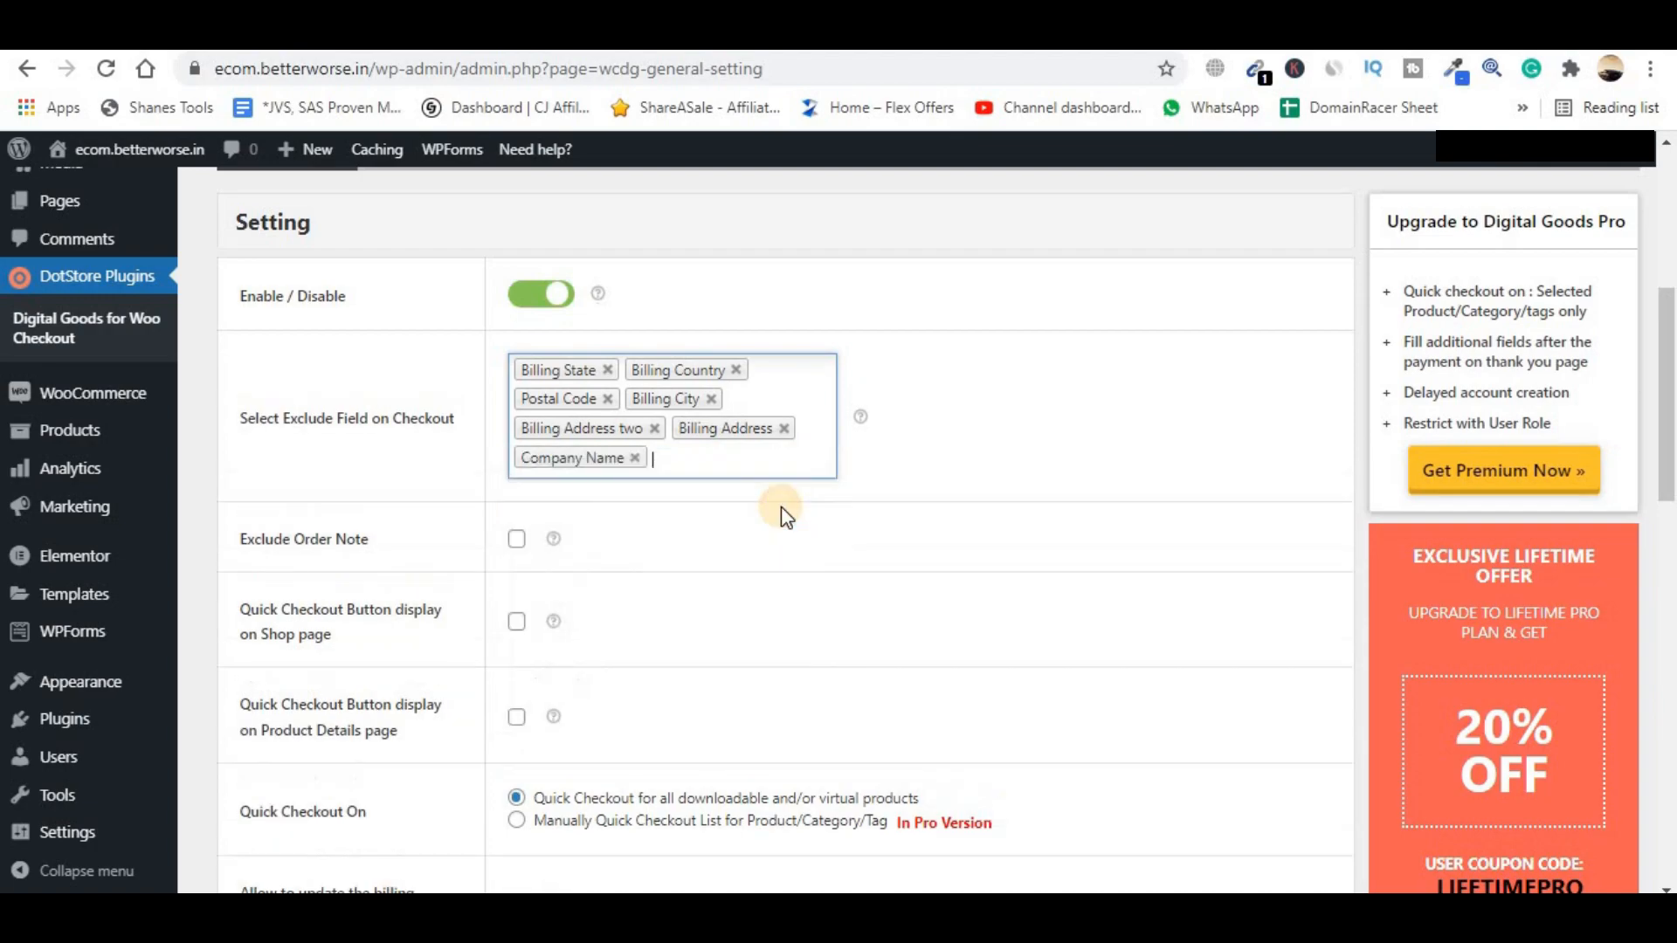
click(687, 470)
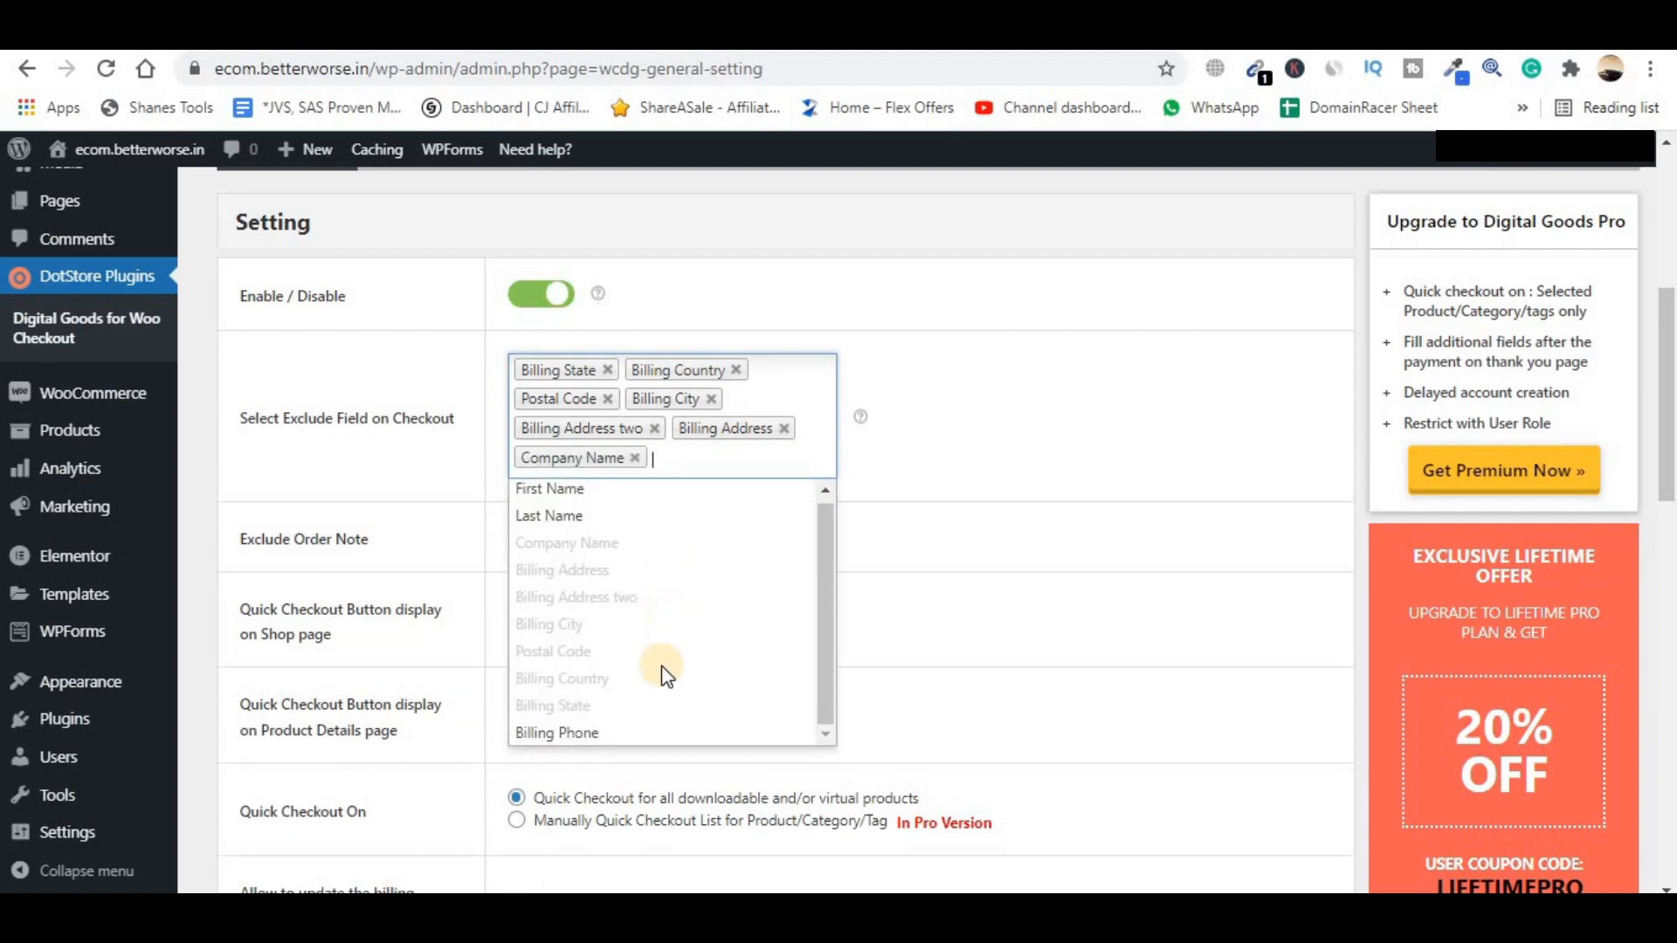
click(604, 731)
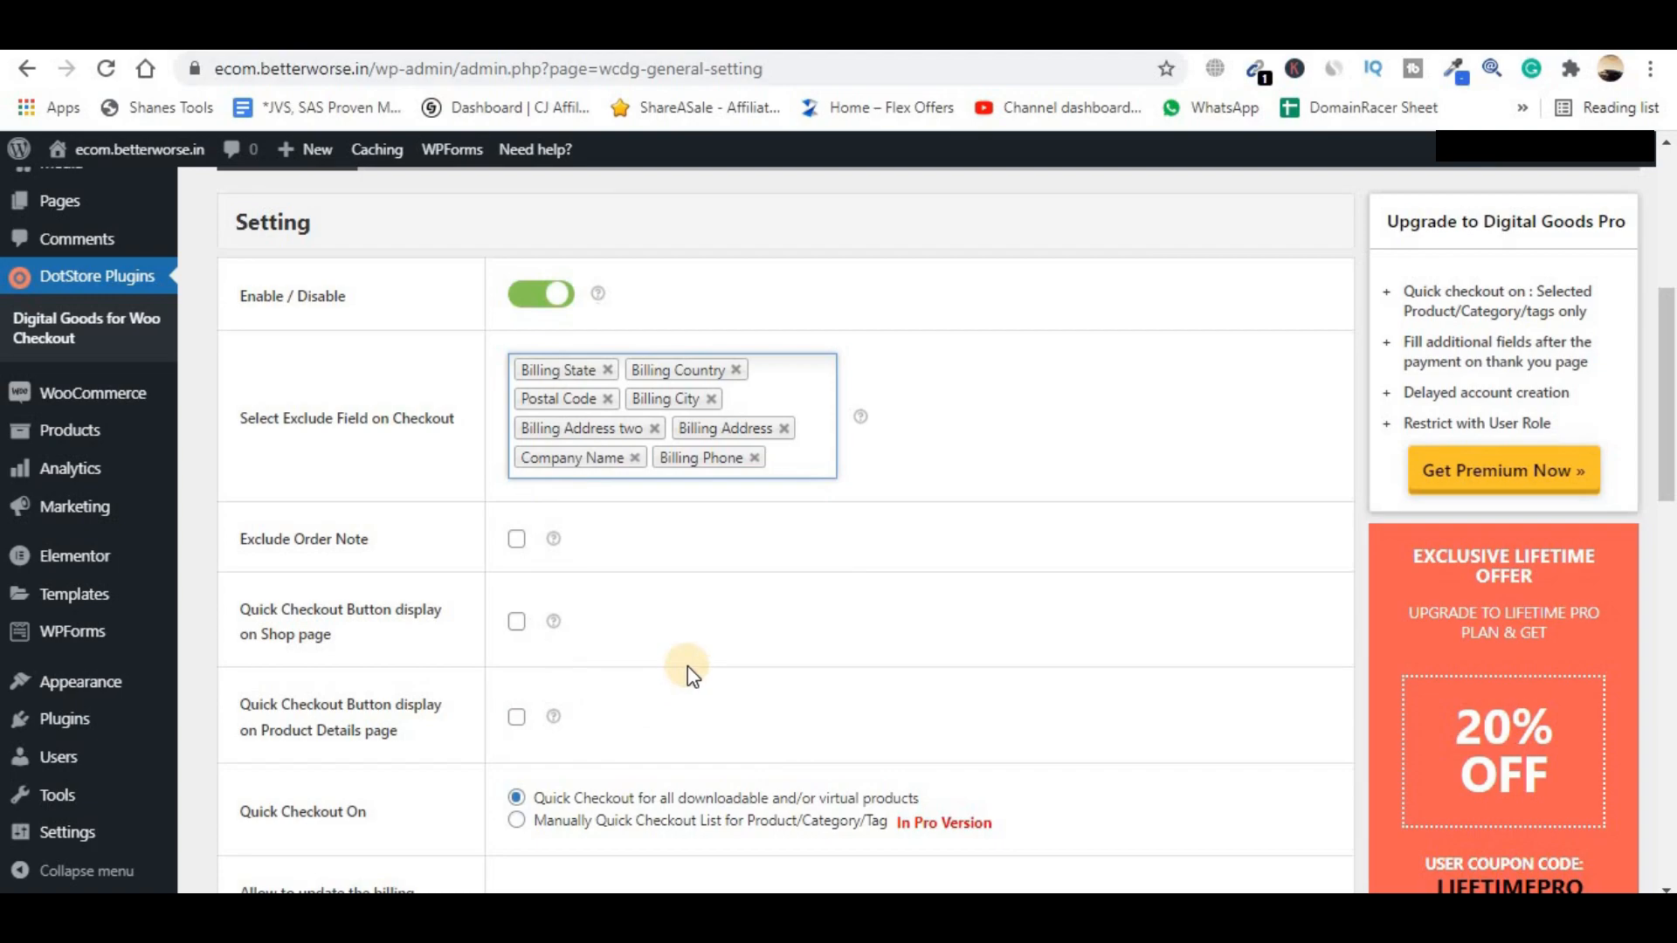
click(690, 472)
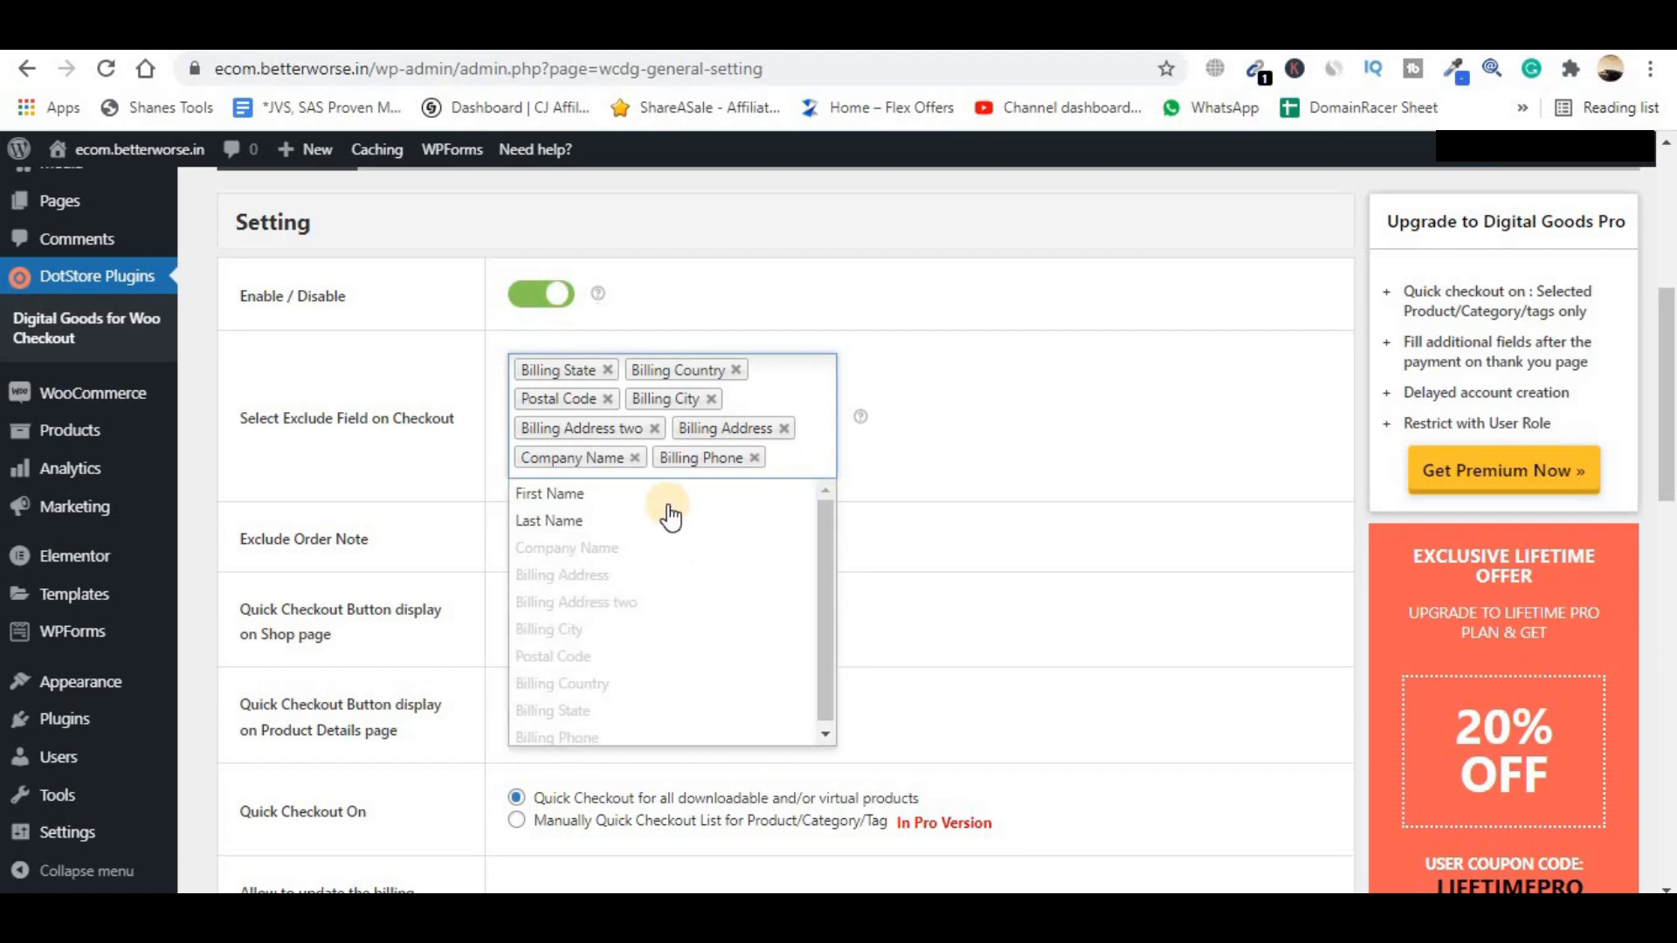
click(973, 437)
- Save the Digital Goods plugin settings and reload the store's checkout page
scroll(388, 496, down, 1)
scroll(802, 484, down, 2)
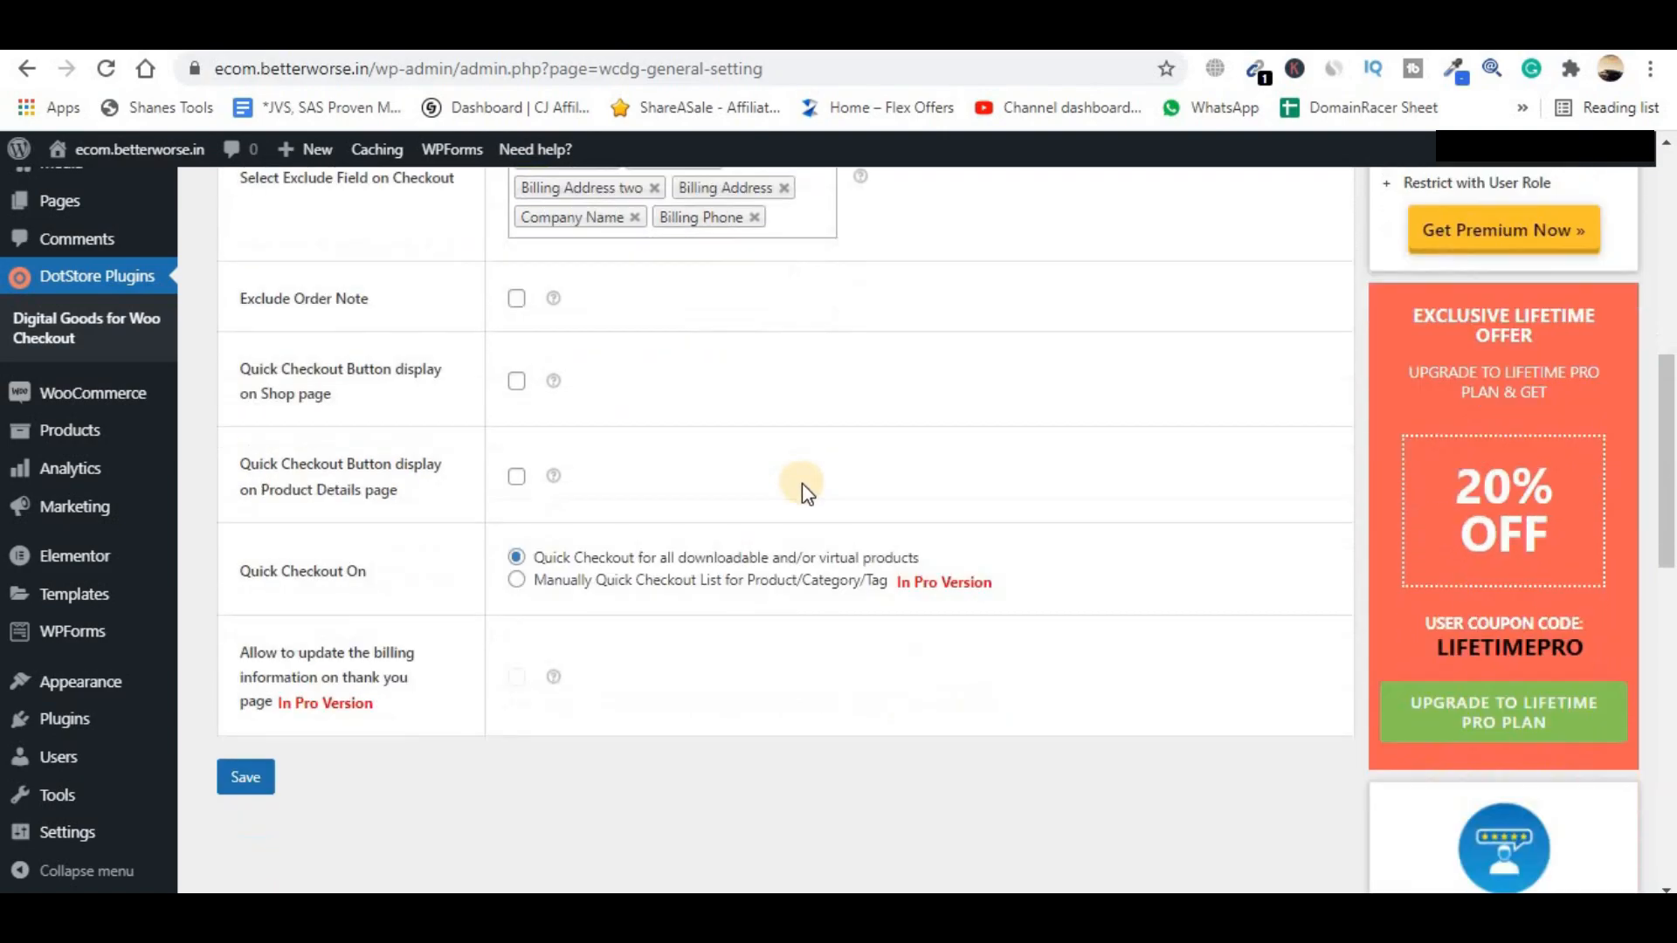
click(229, 651)
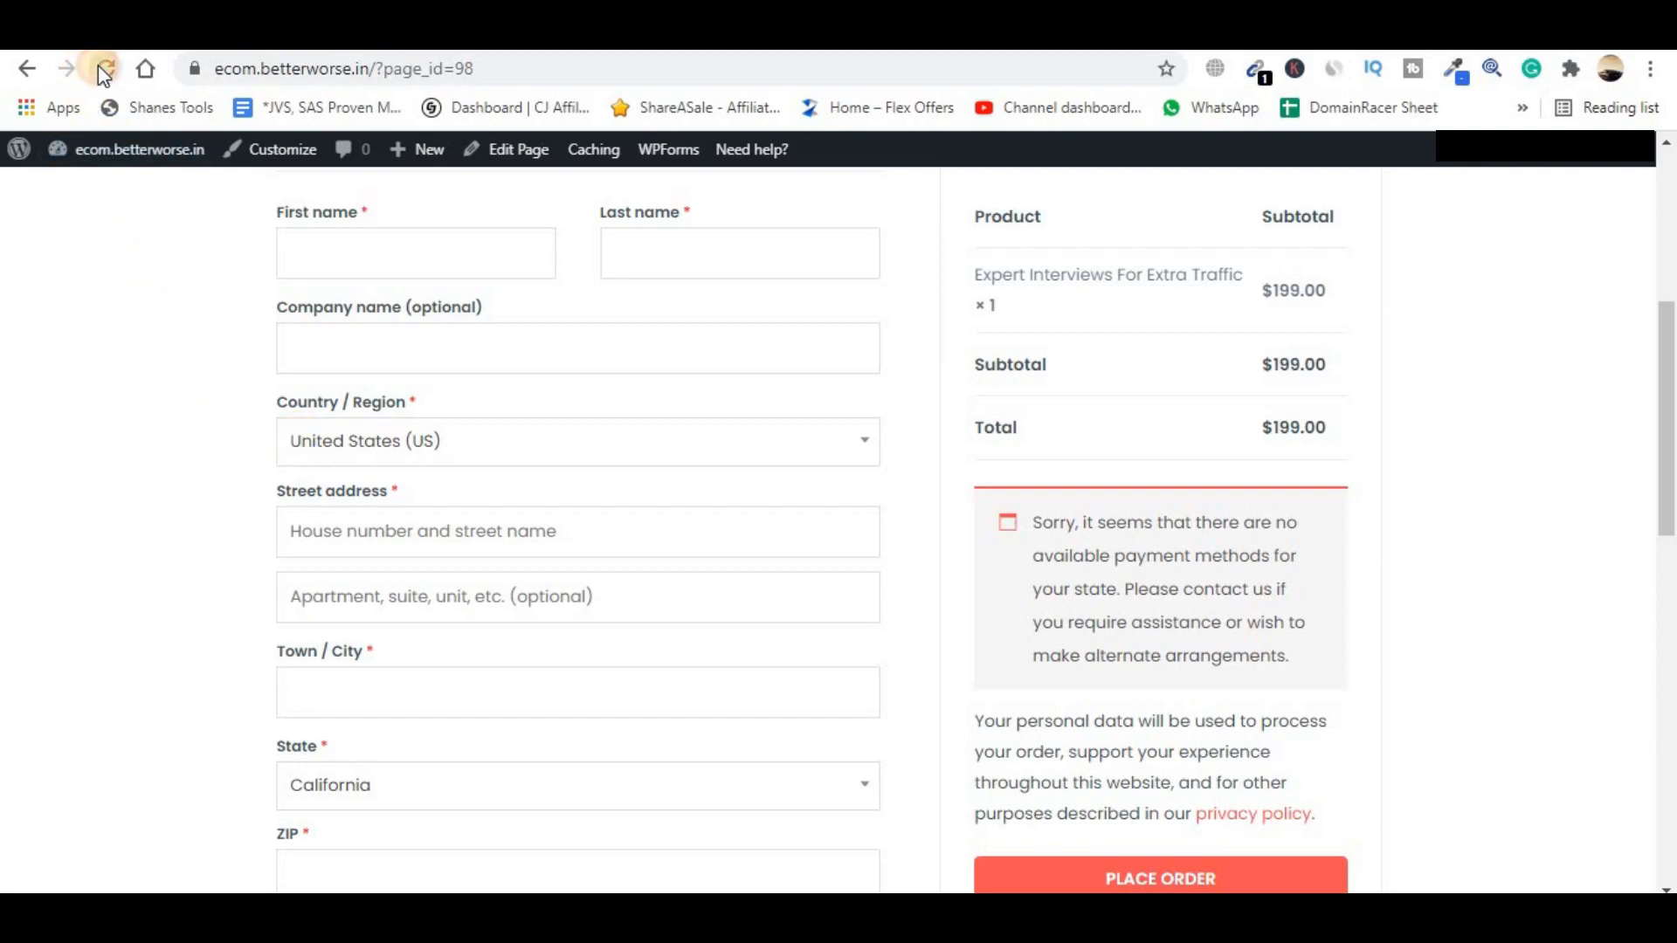
click(98, 67)
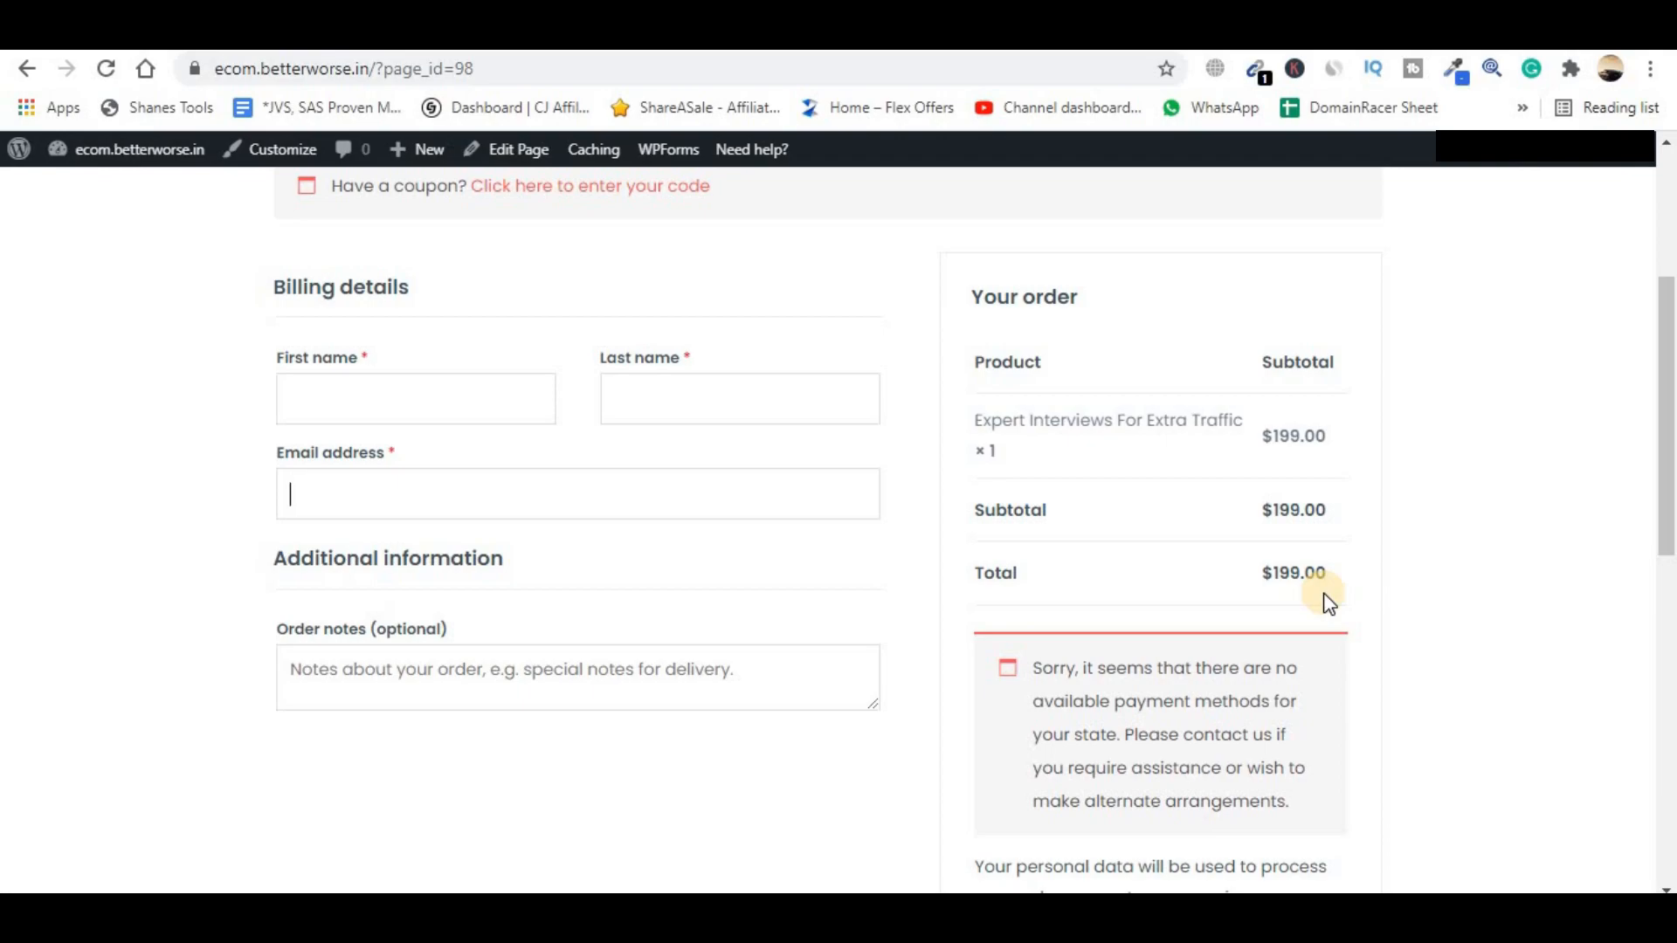
- Examine the checkout page's billing fields, order summary and payment method notice
click(528, 471)
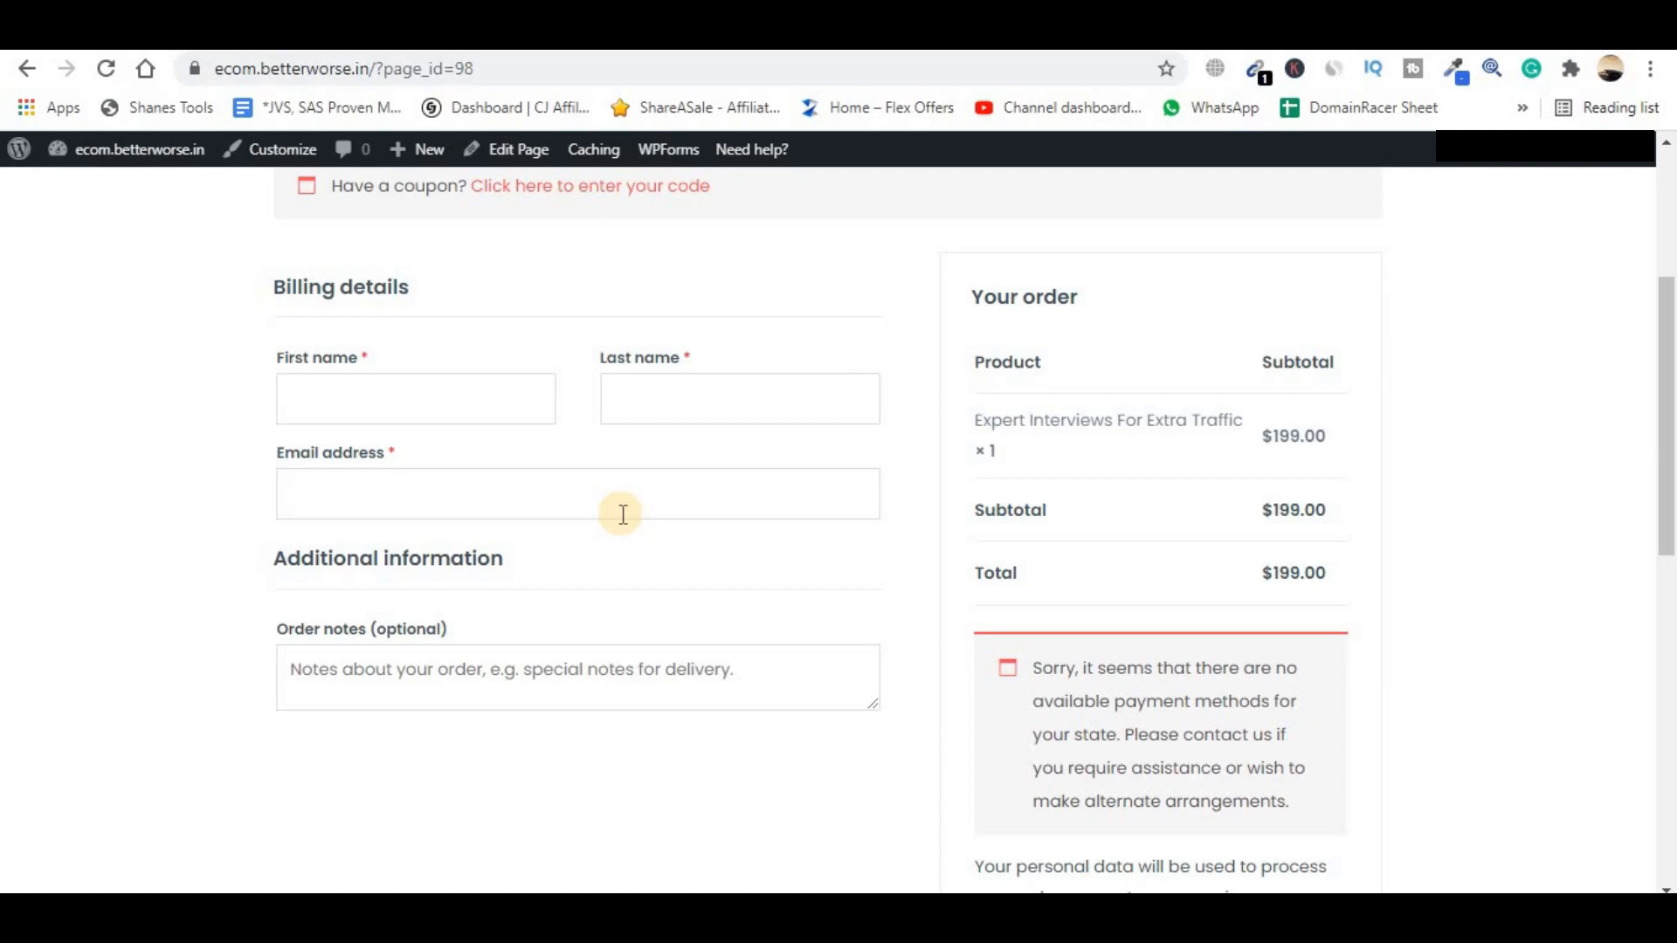
scroll(627, 516, down, 2)
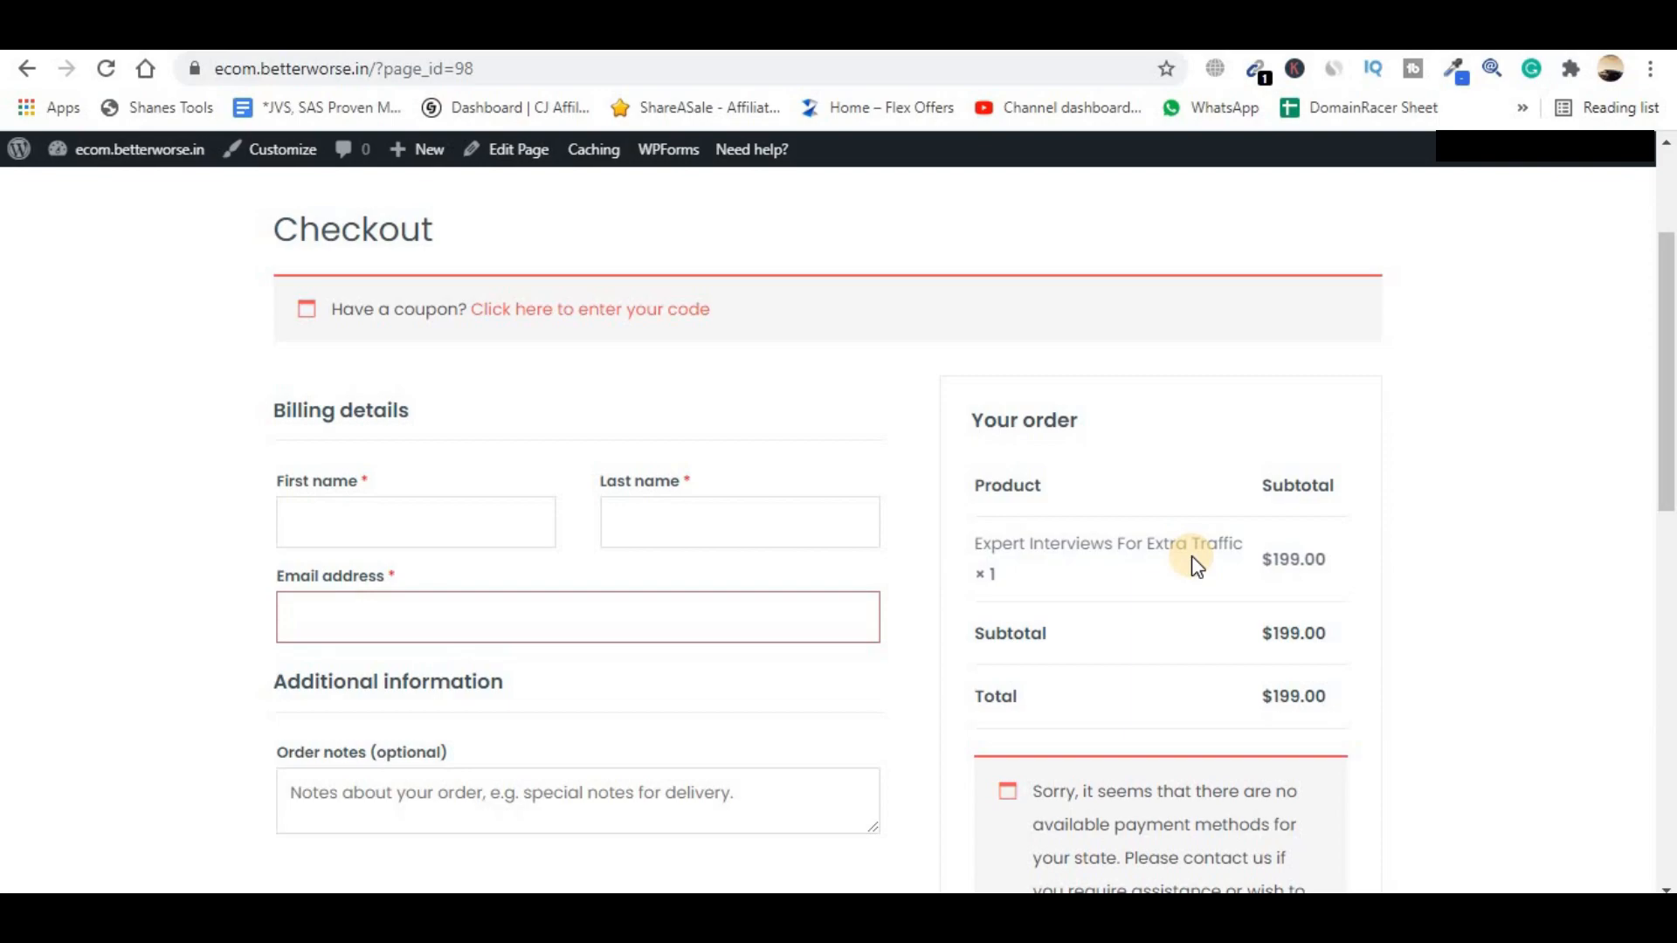
scroll(1135, 577, down, 3)
drag(1035, 568, 1310, 694)
click(1310, 694)
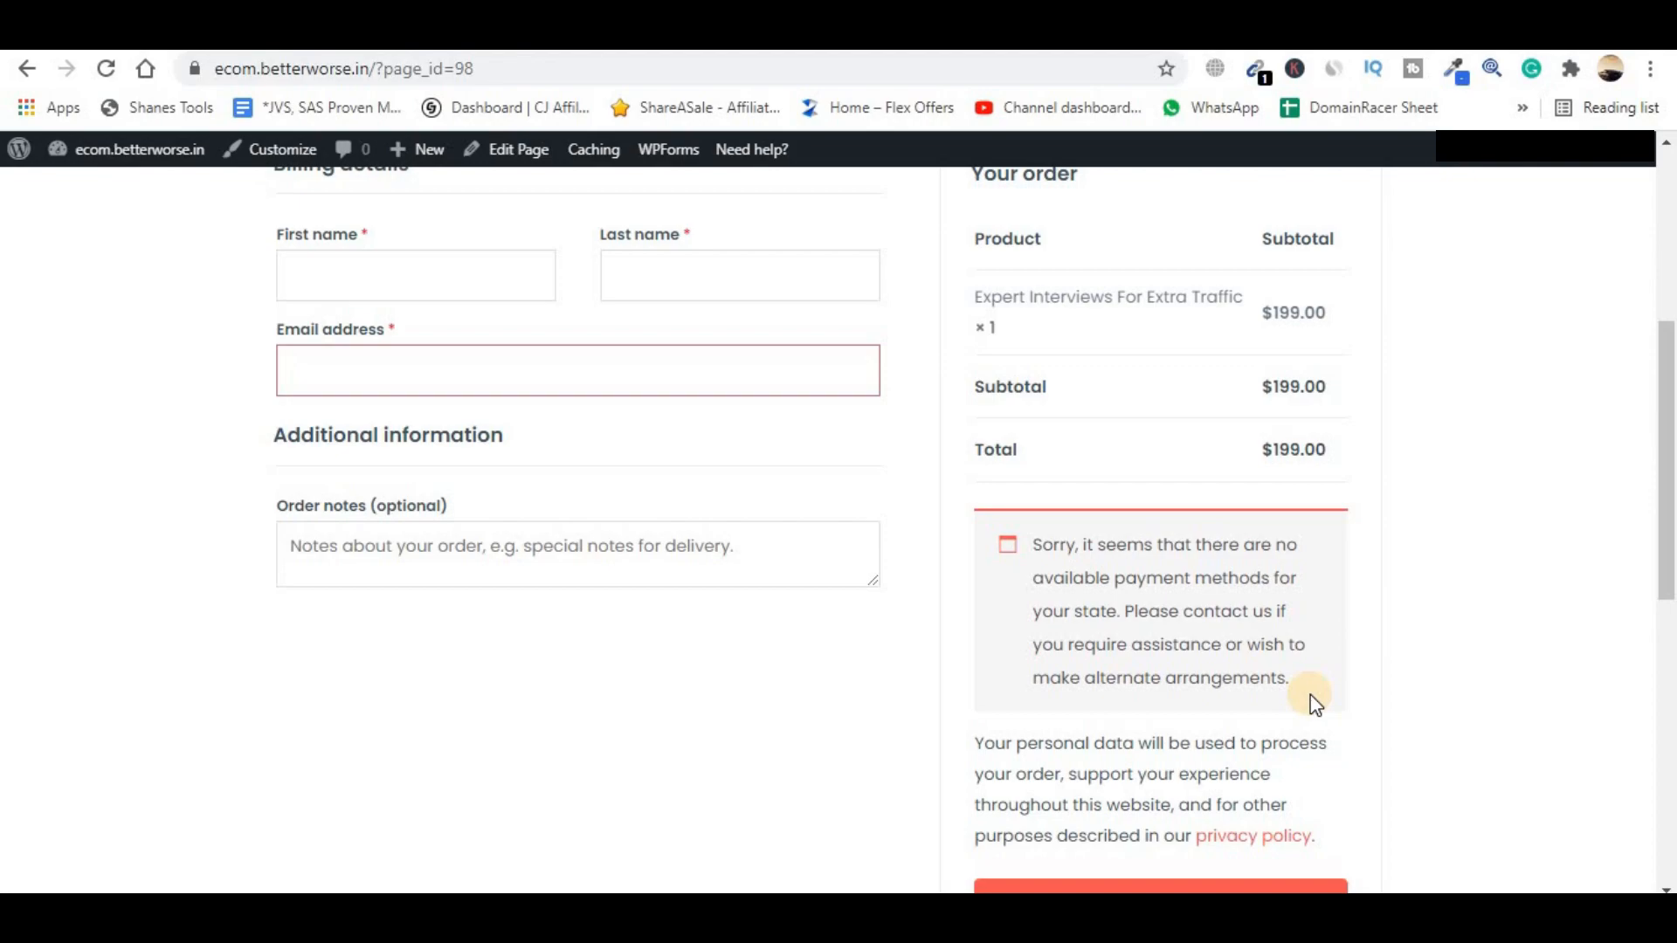
scroll(1307, 704, down, 3)
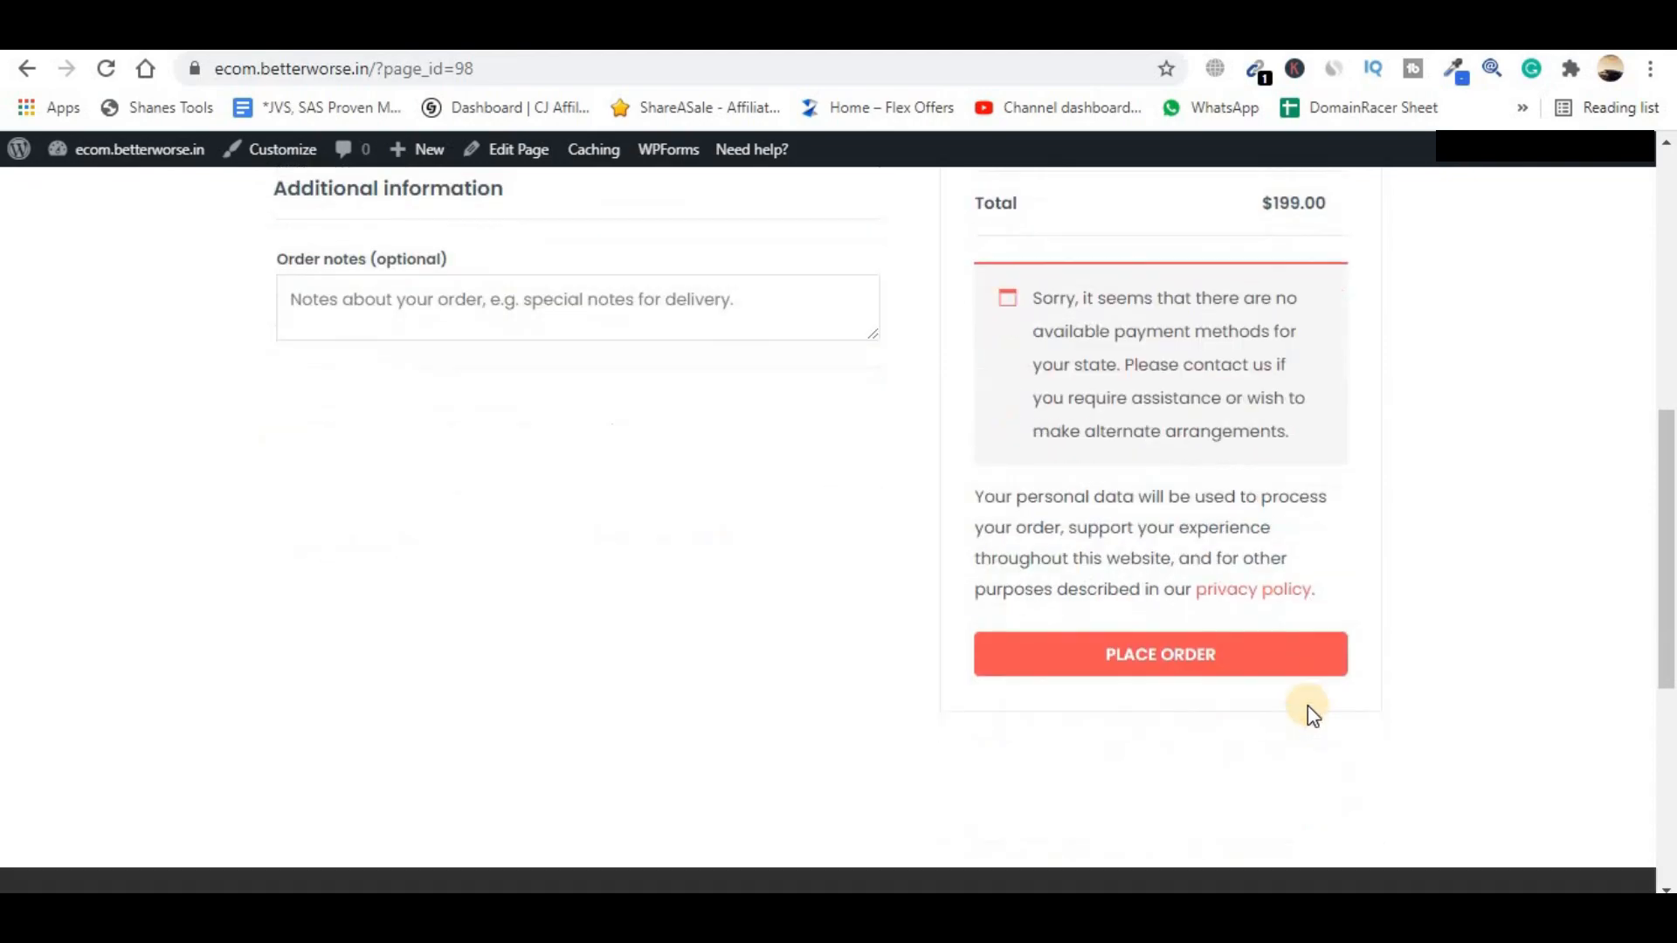
scroll(1030, 389, up, 2)
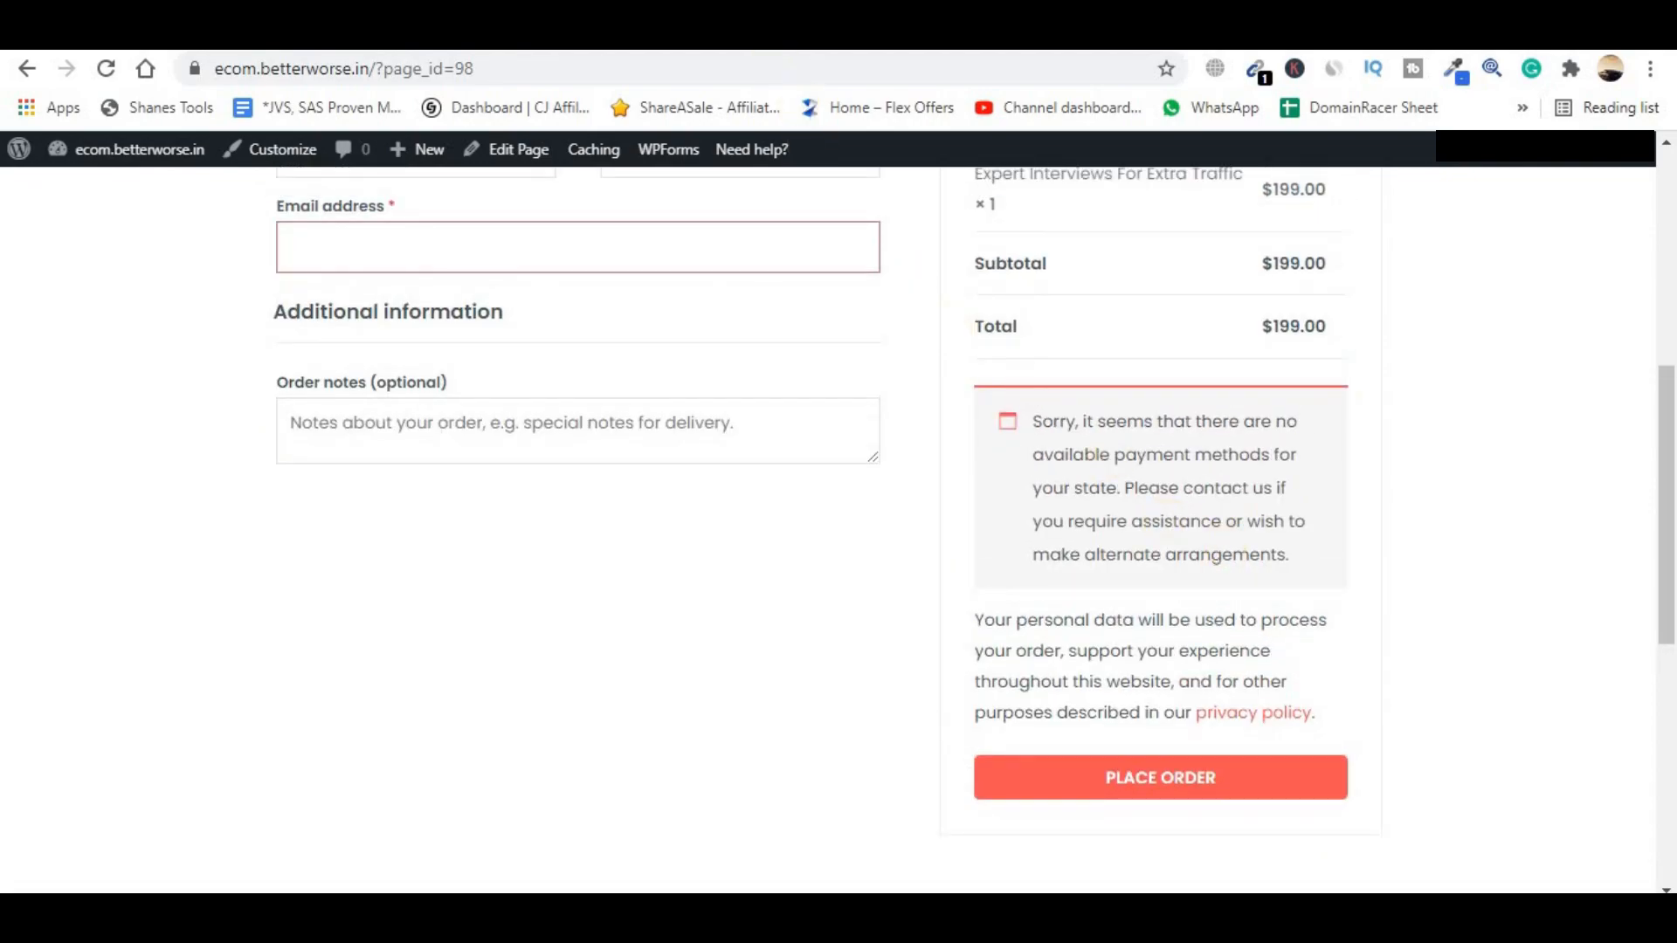
- Return to the WordPress admin and search the plugins available to add for "instamojo"
click(699, 35)
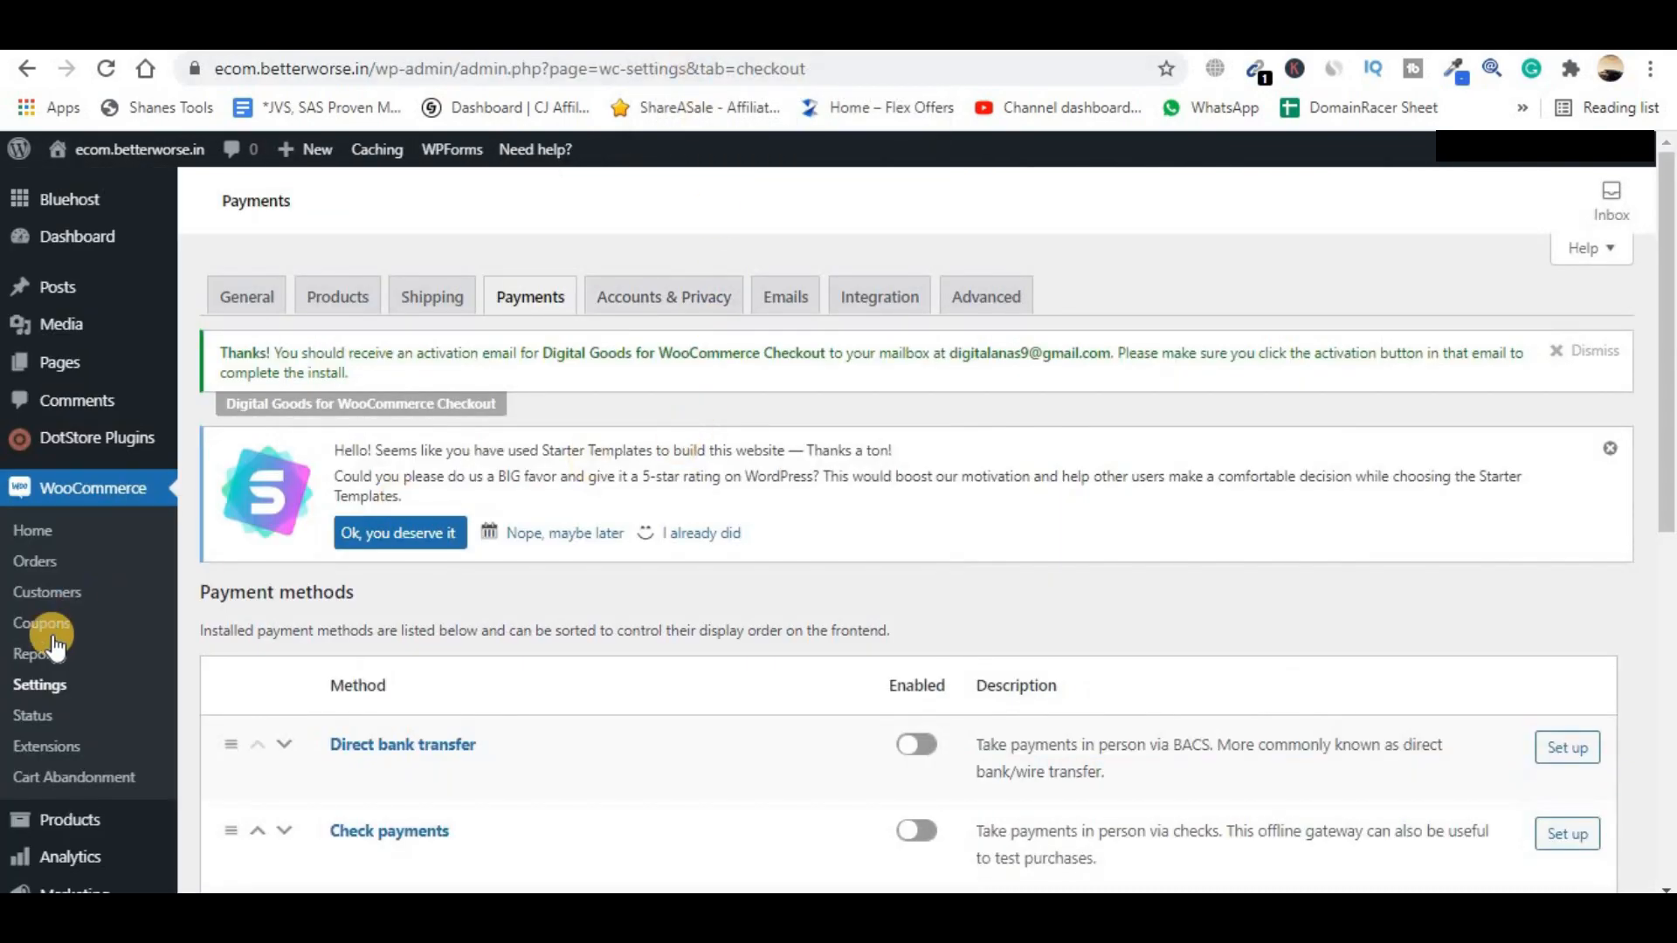
scroll(52, 611, down, 4)
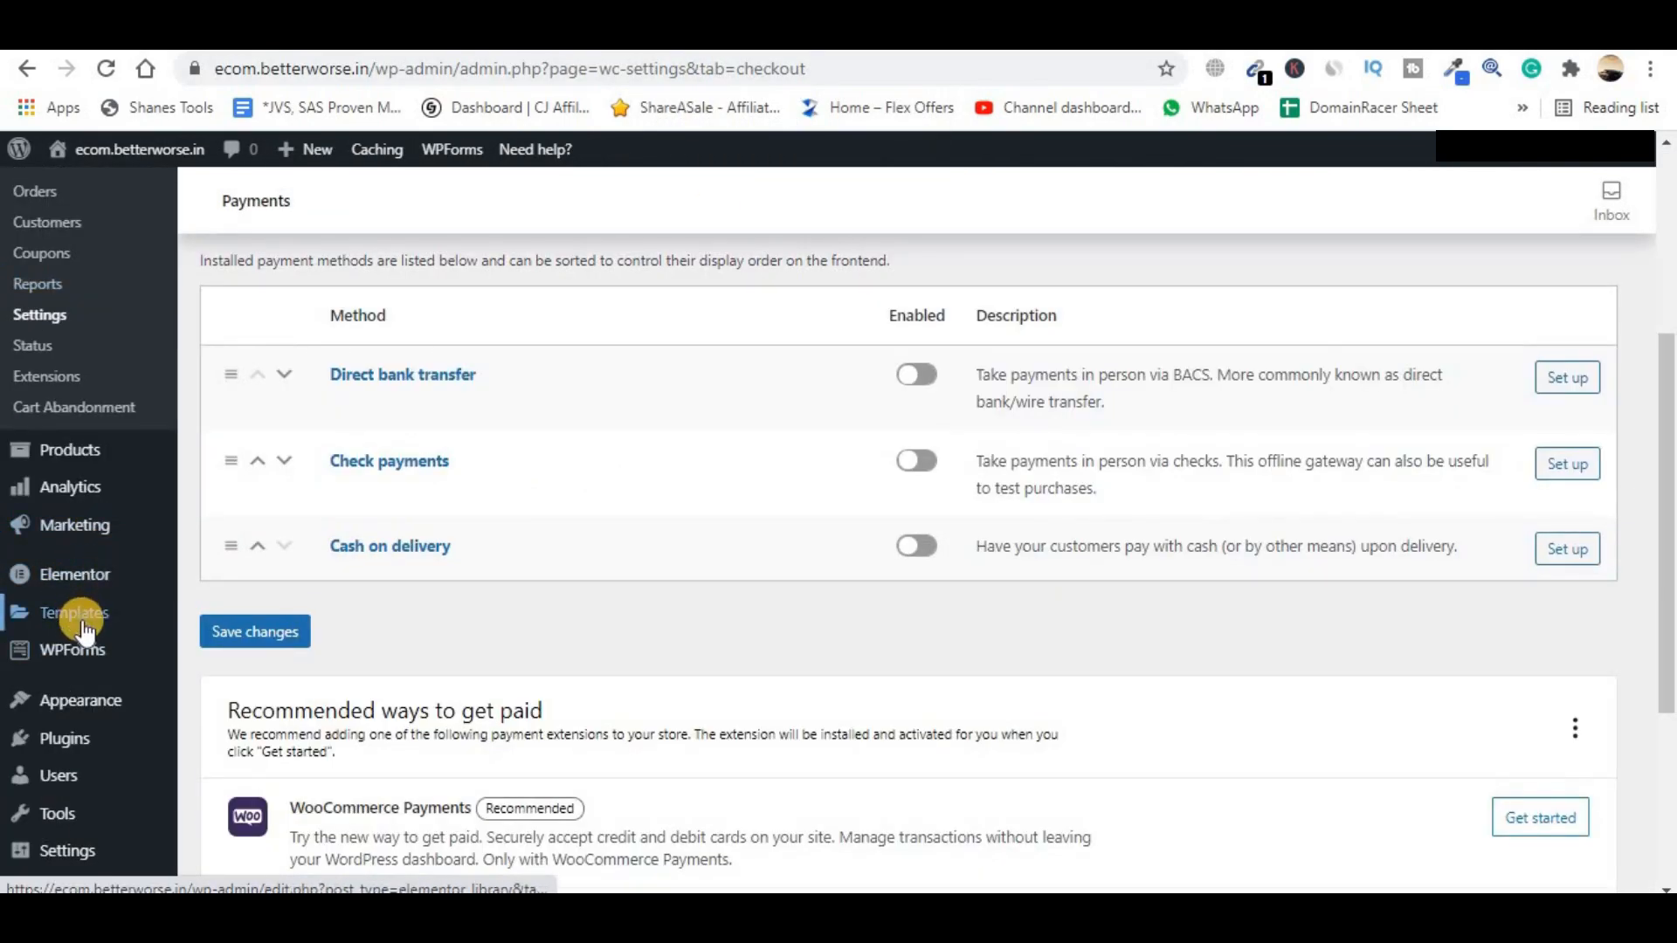
click(223, 768)
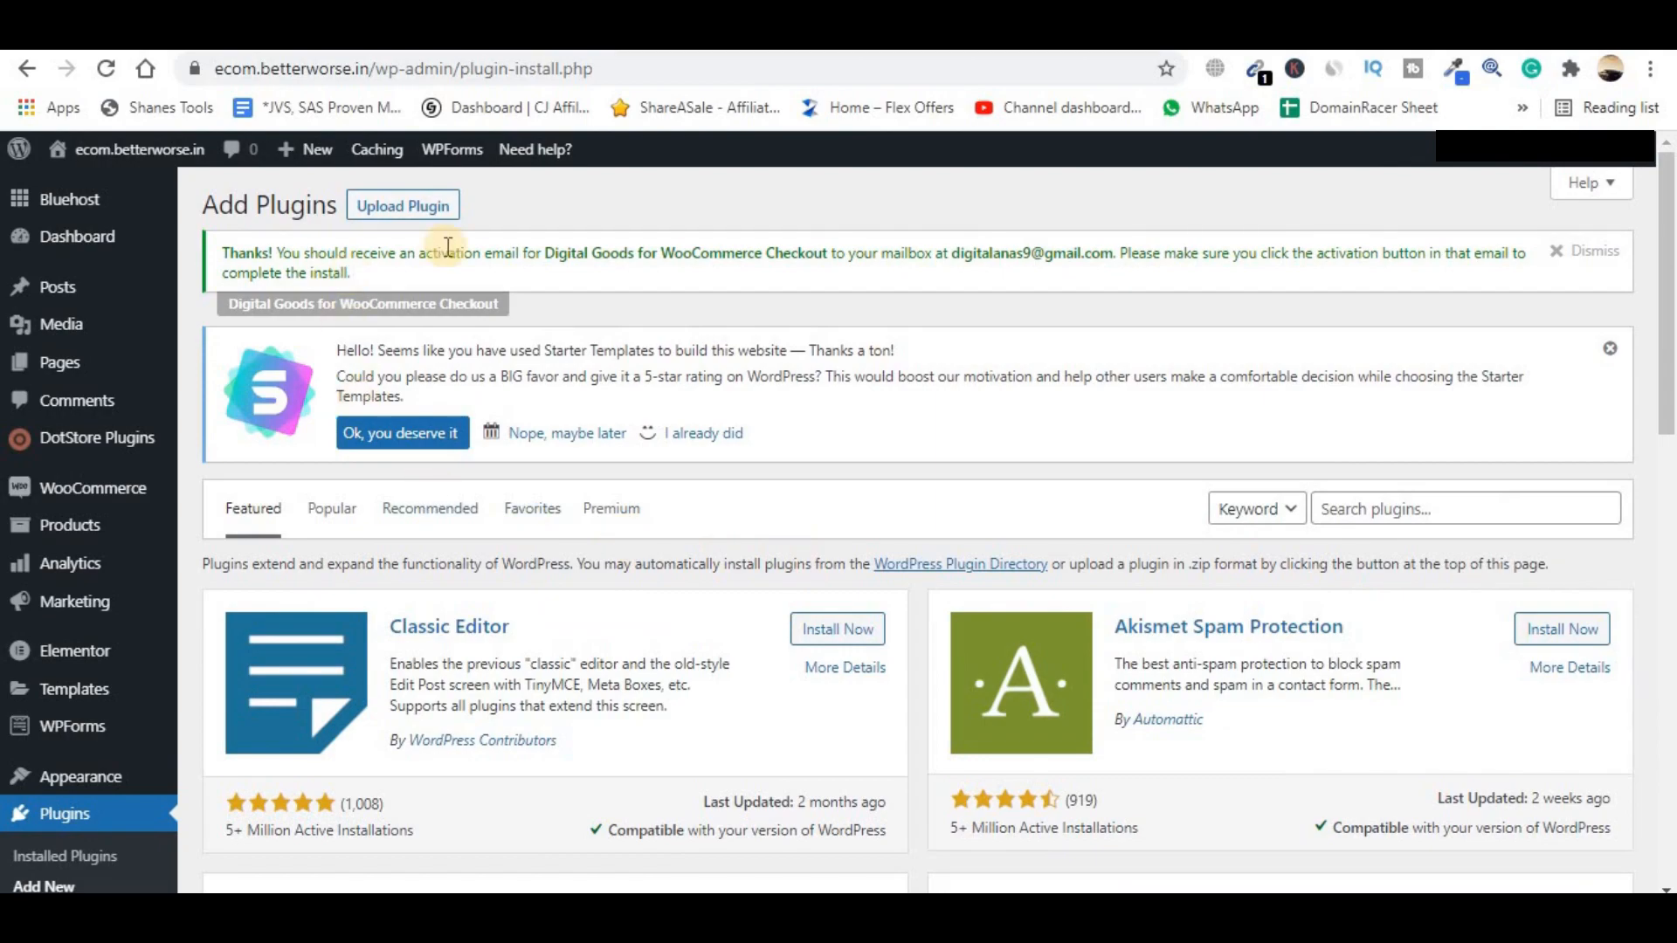
click(1432, 507)
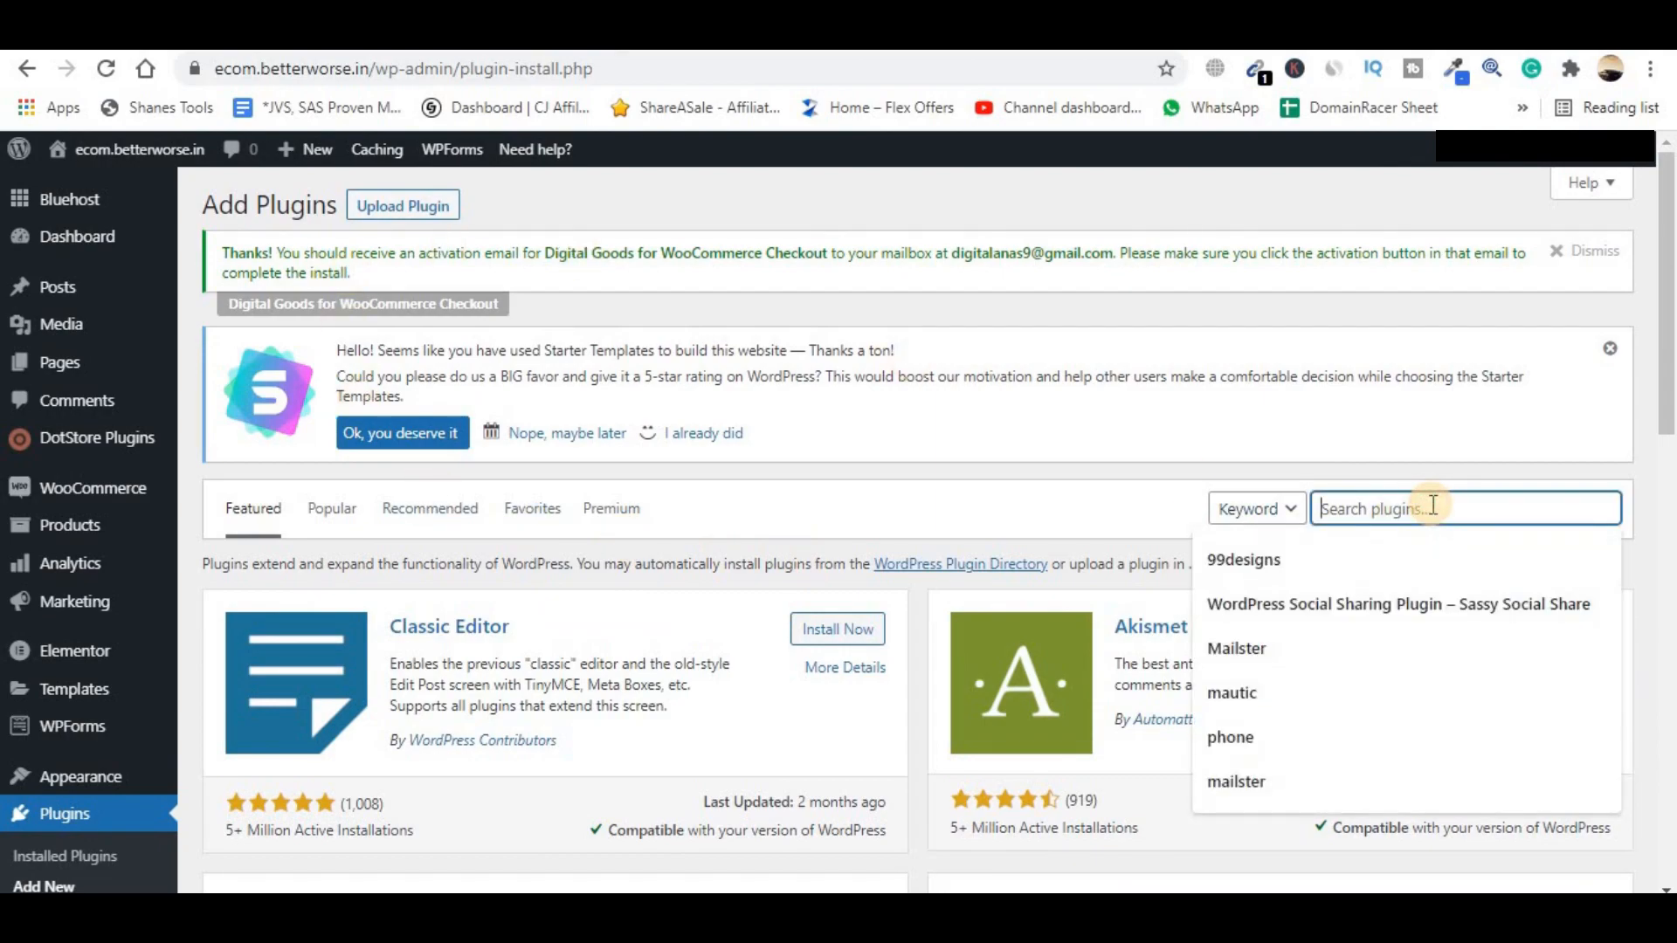
text(instamo)
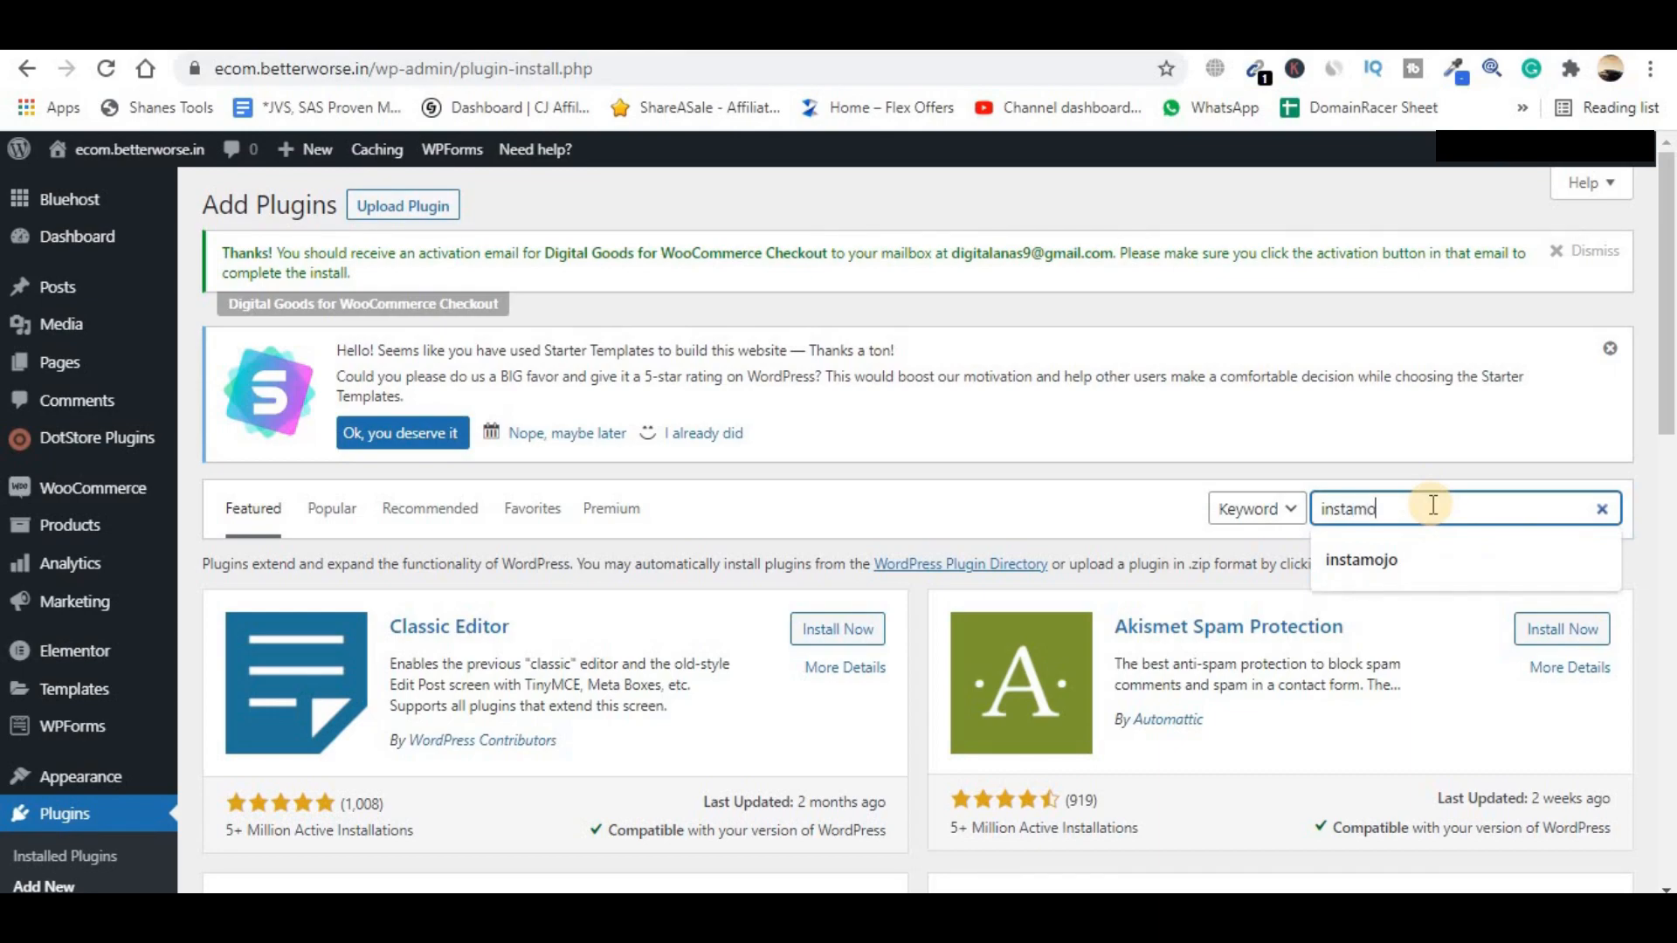
click(1400, 568)
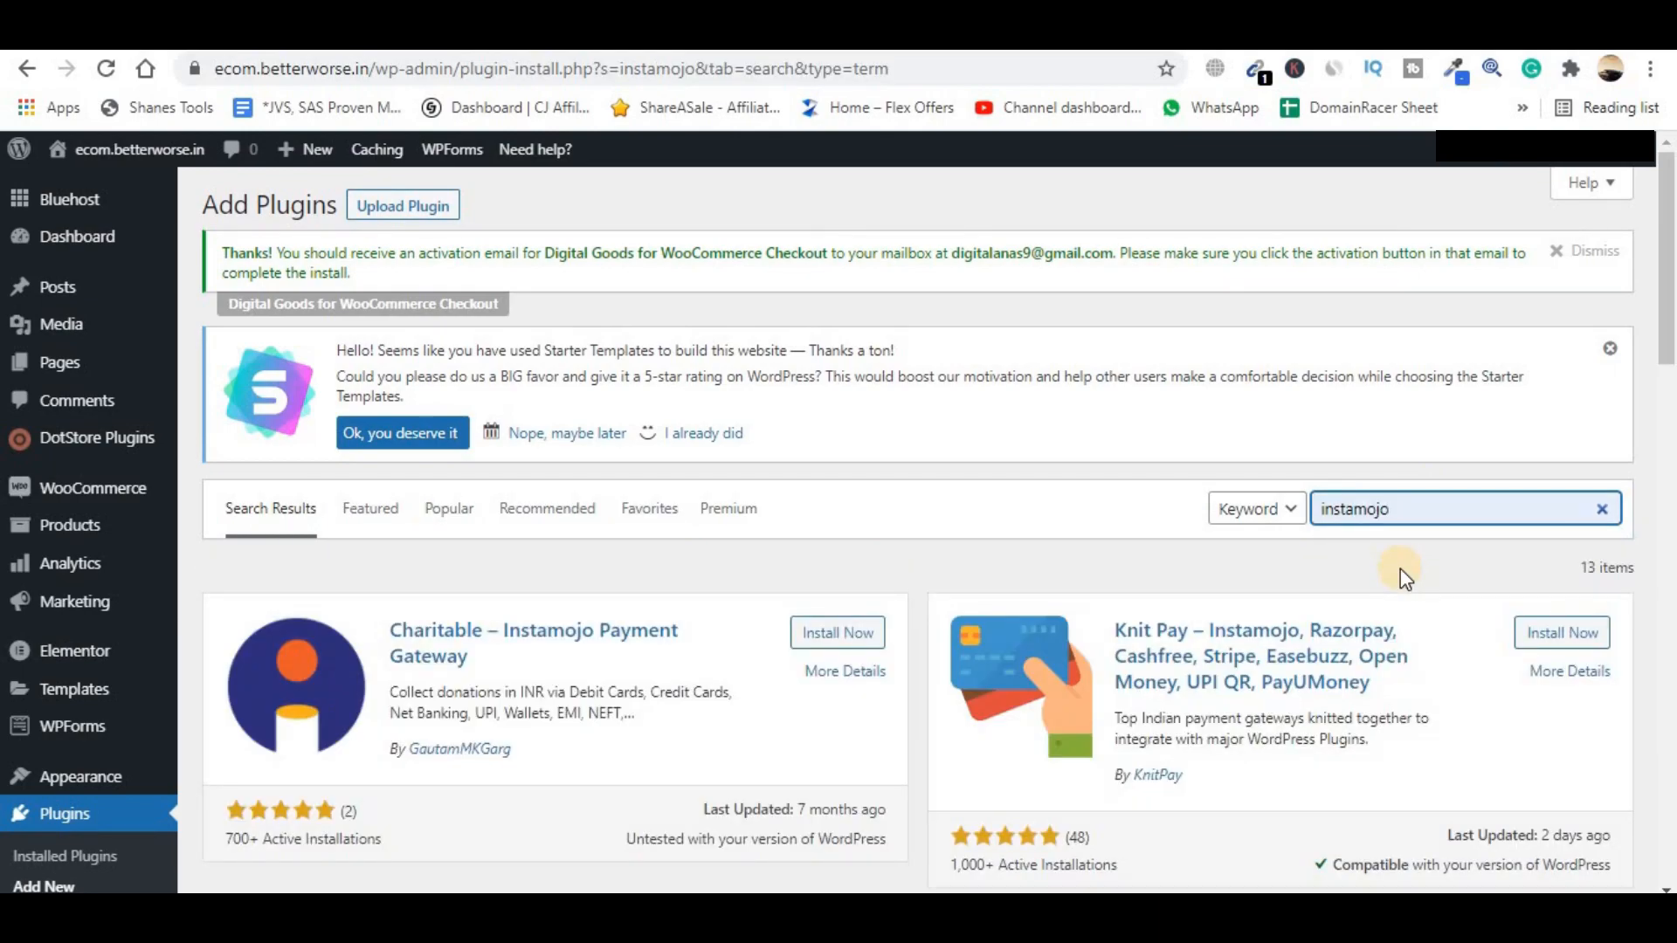
- Install and activate the Instamojo for WooCommerce plugin
scroll(1266, 674, down, 4)
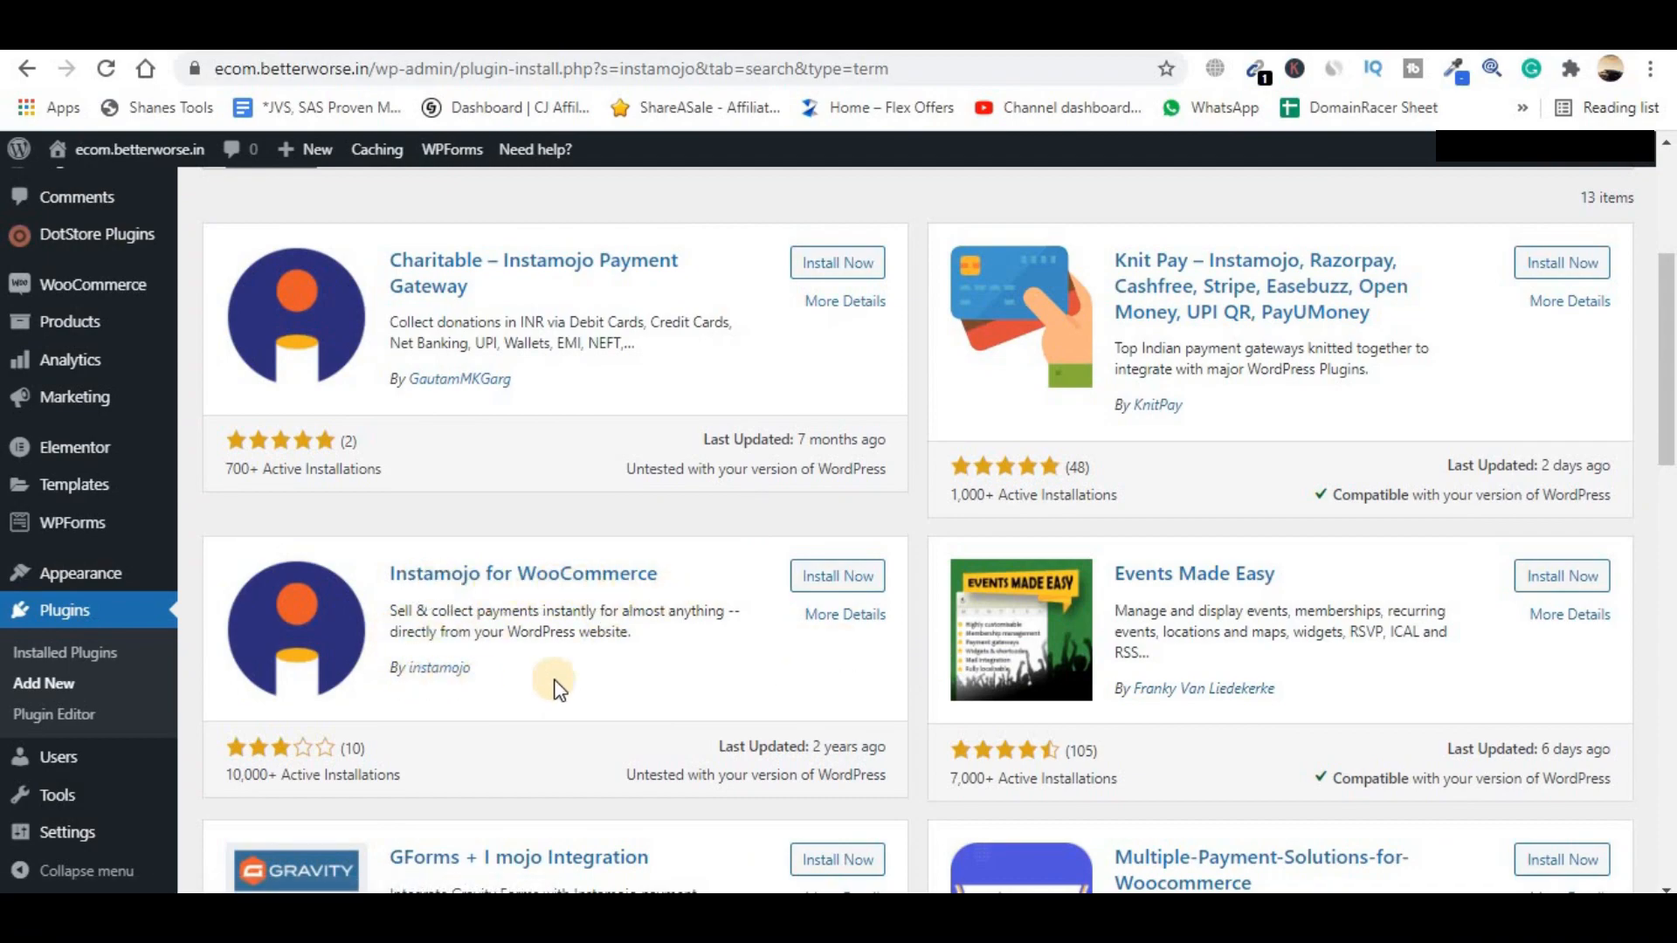
click(836, 580)
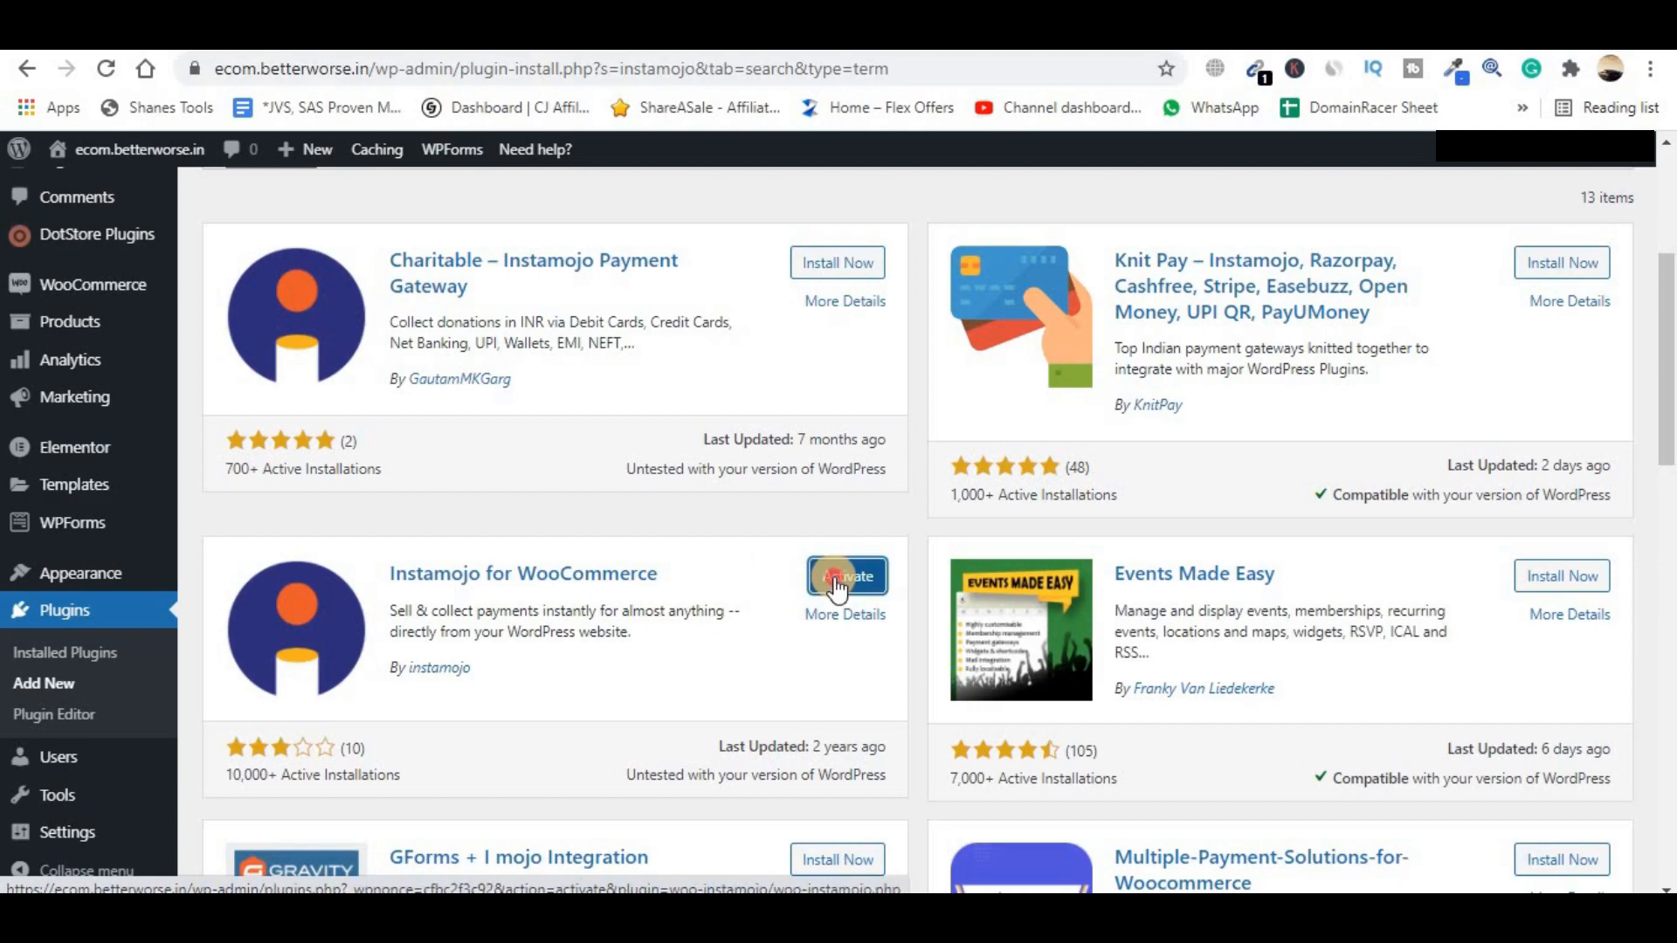
click(836, 581)
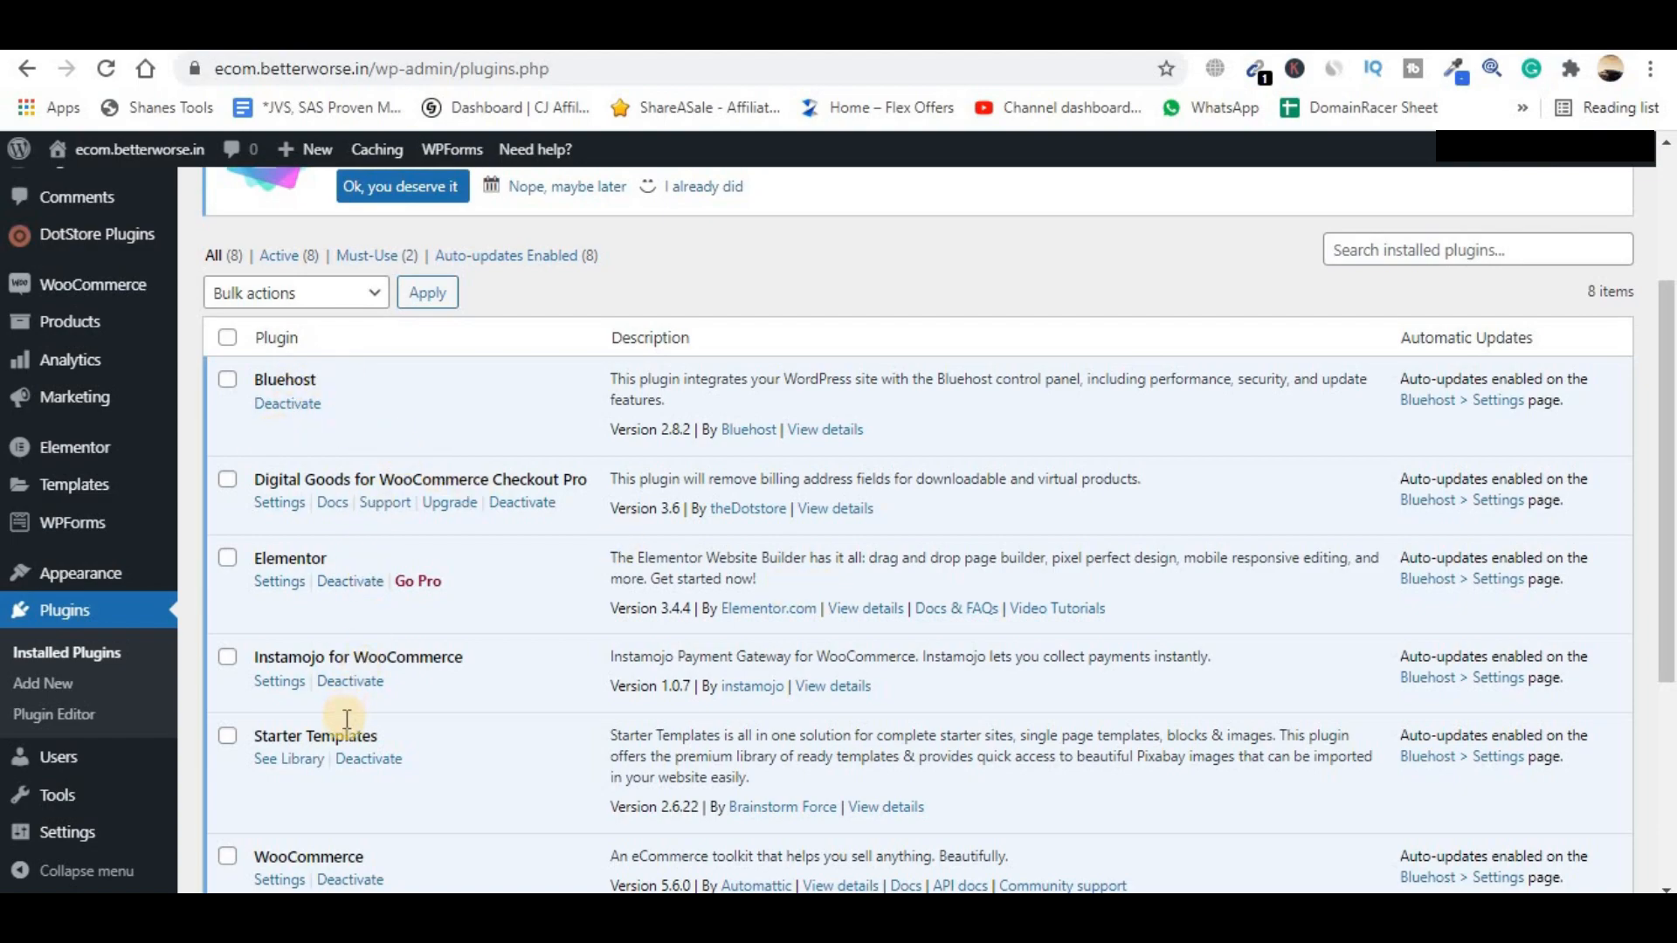
scroll(347, 719, down, 5)
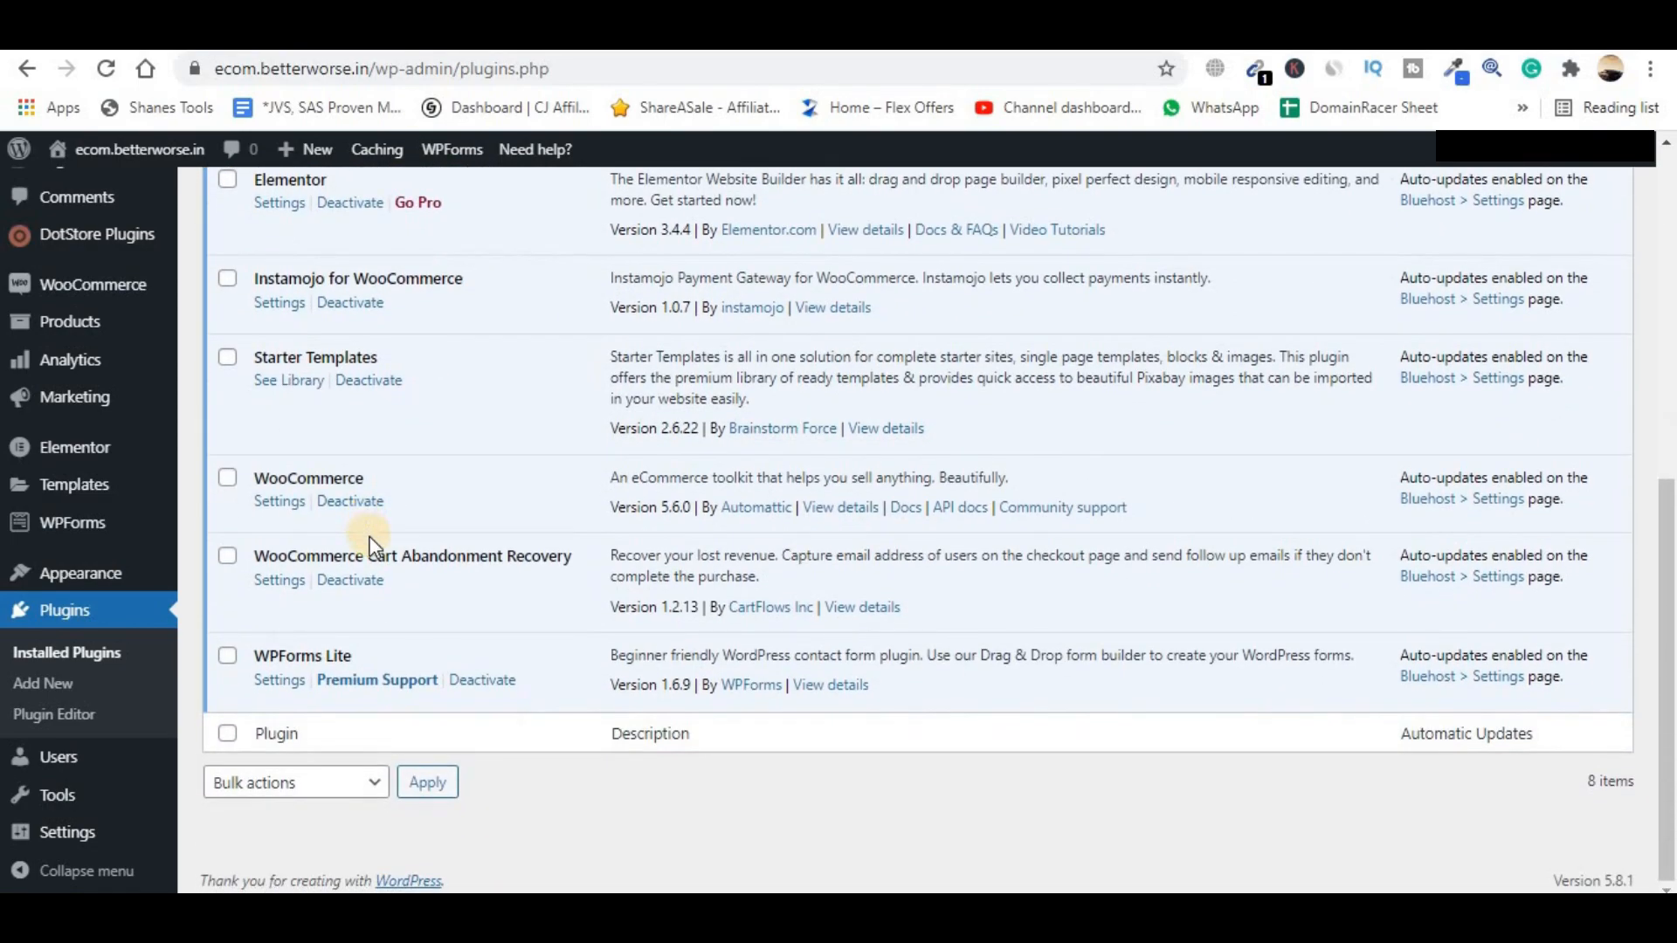
- Open the settings of the Instamojo for WooCommerce plugin at its API Credentials section
scroll(371, 545, up, 3)
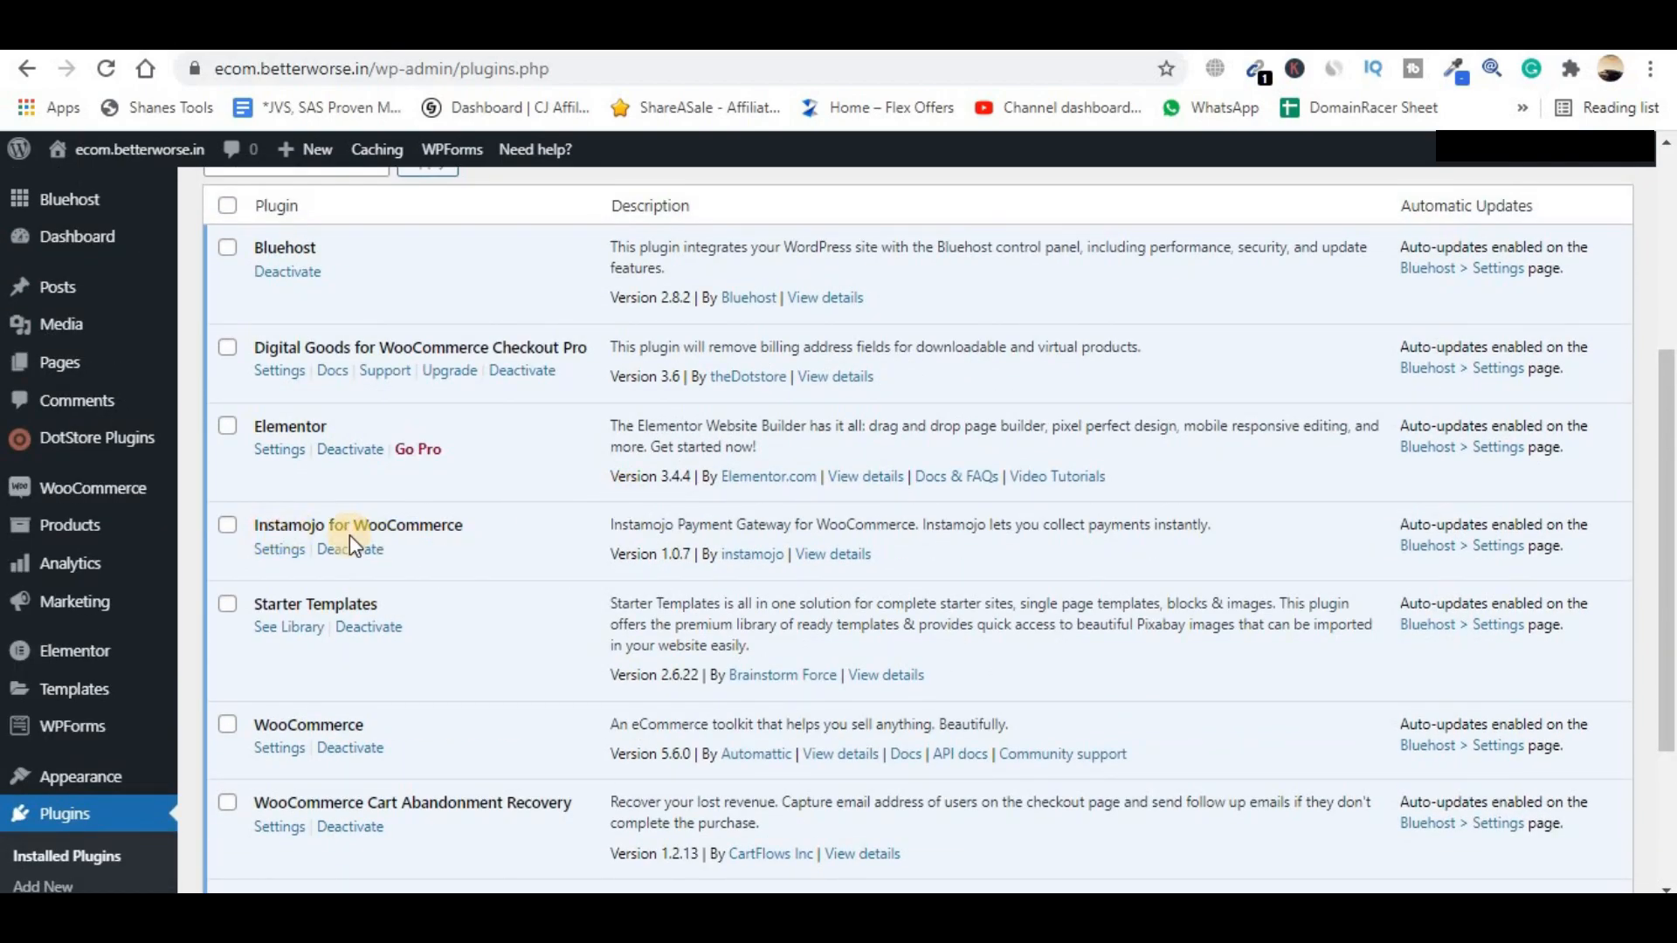
click(282, 552)
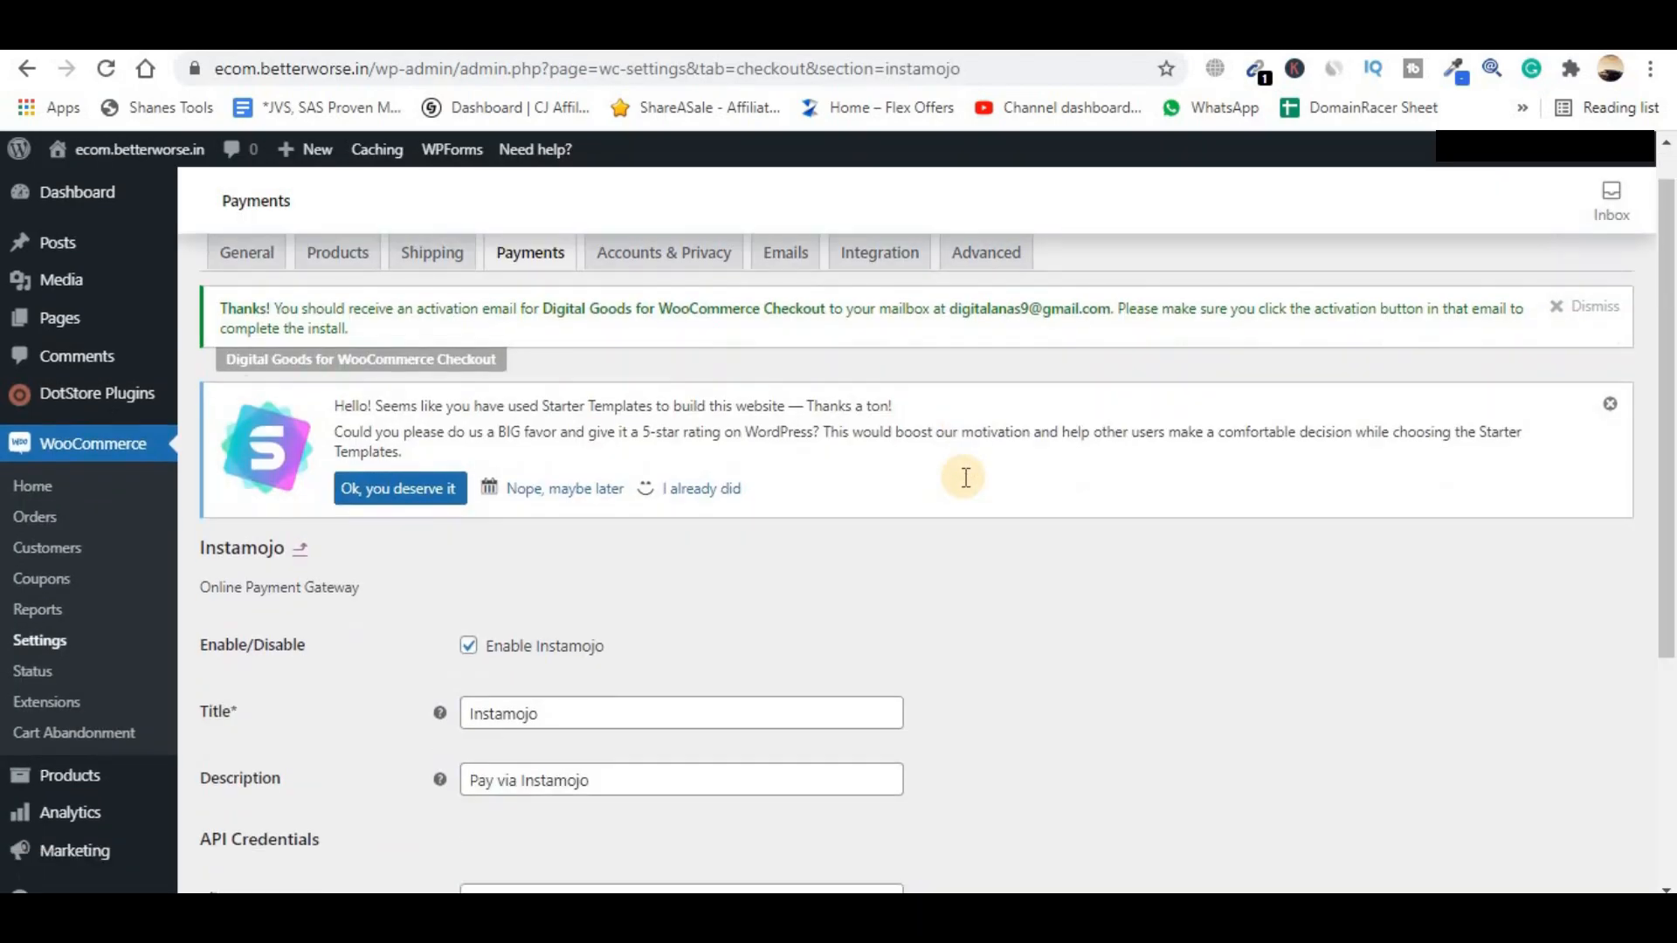
scroll(963, 477, down, 5)
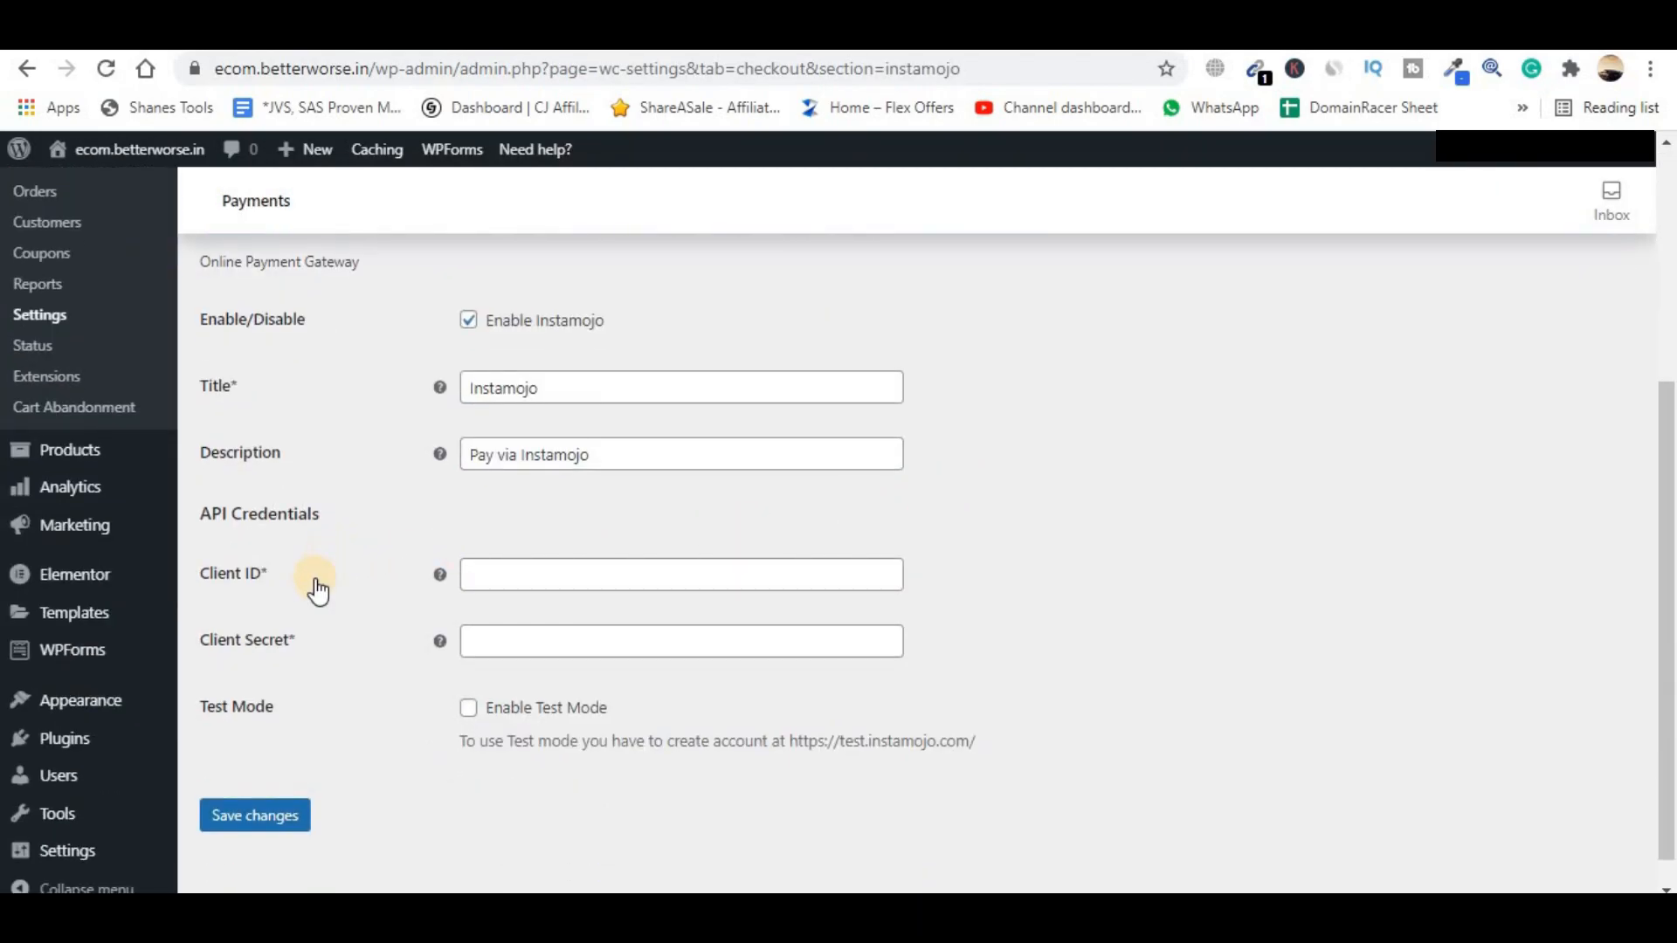
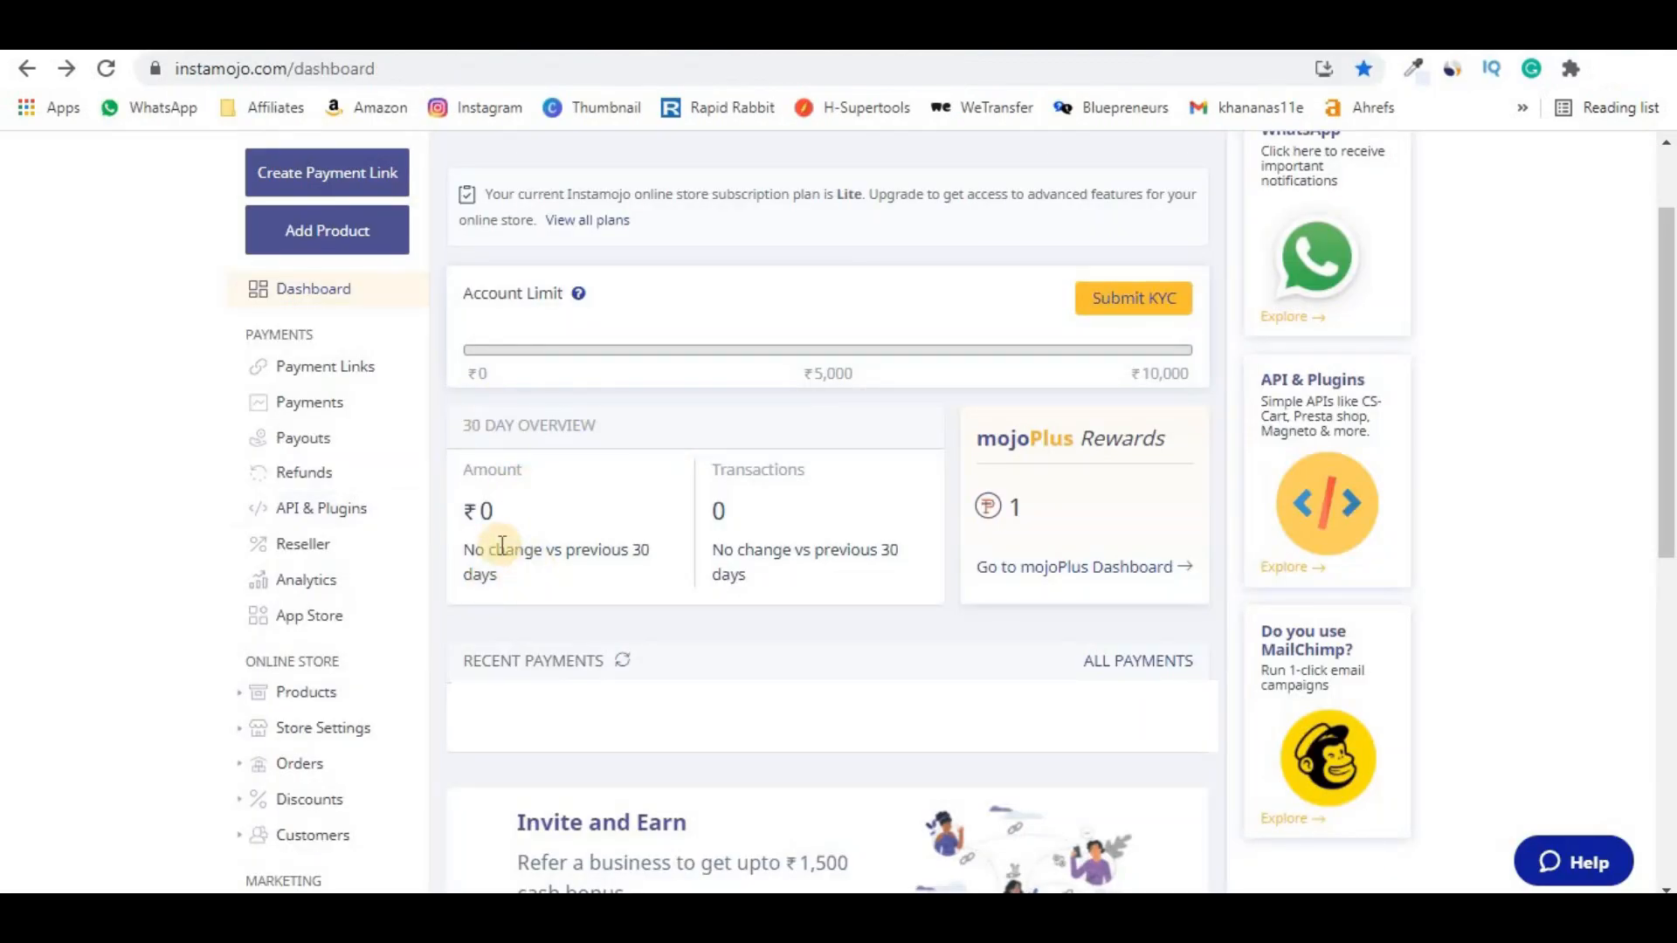
- Open the API & Plugins page in the Instamojo dashboard and look through the platforms offered for generating new credentials
click(356, 519)
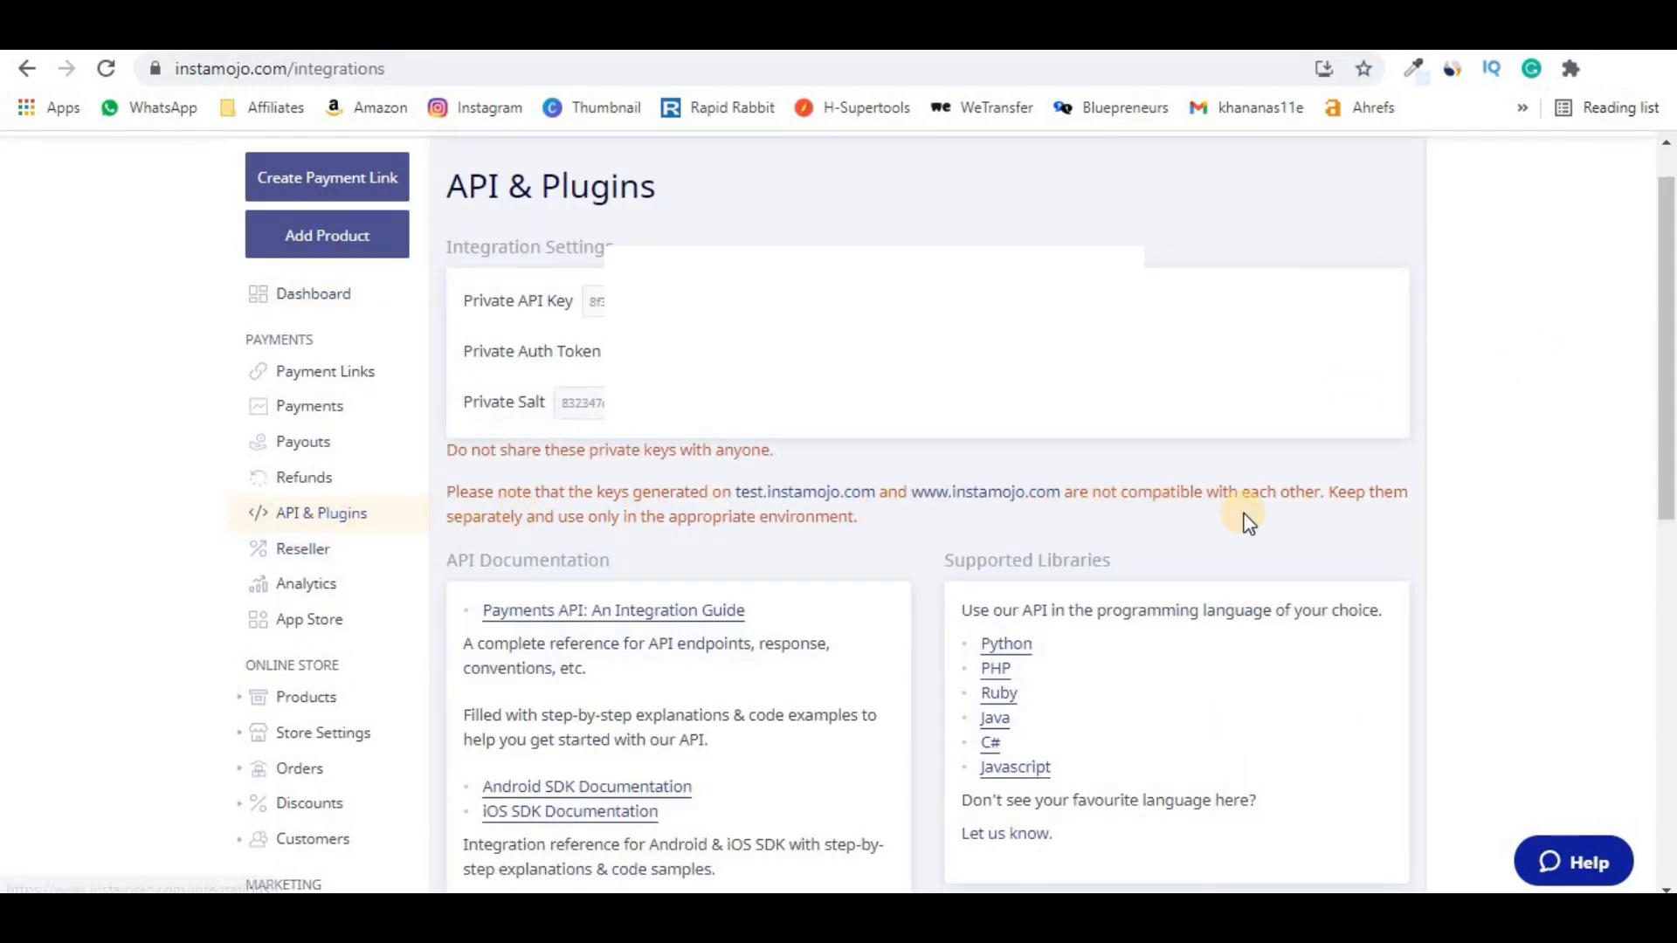
scroll(1234, 423, down, 5)
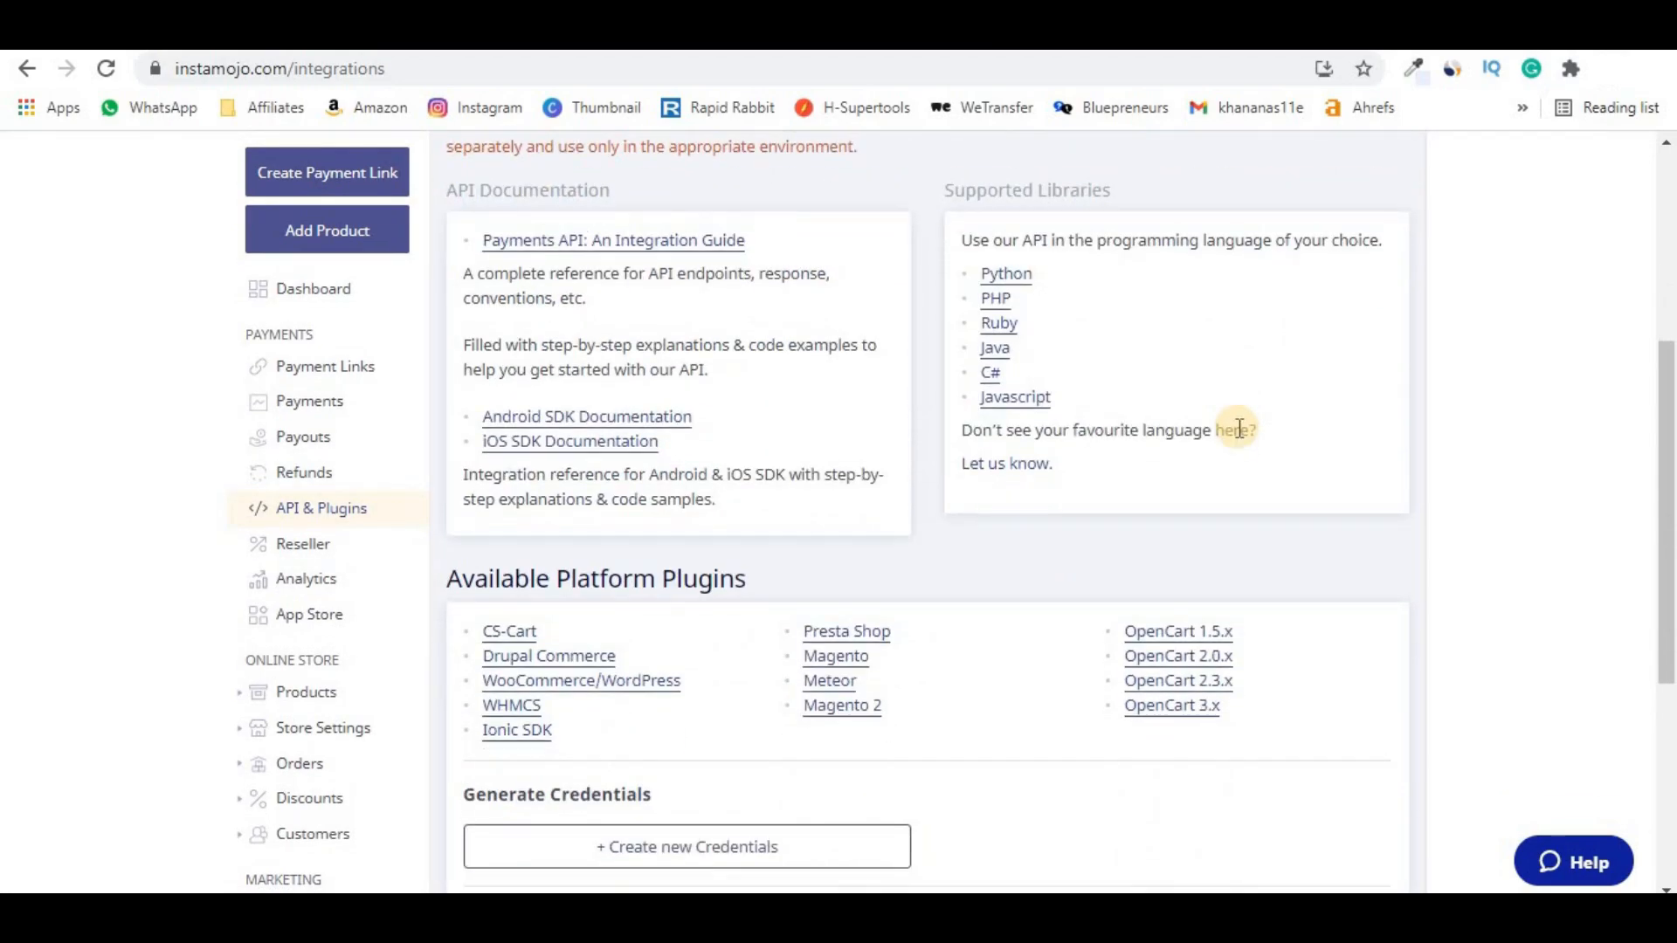
scroll(1239, 427, down, 3)
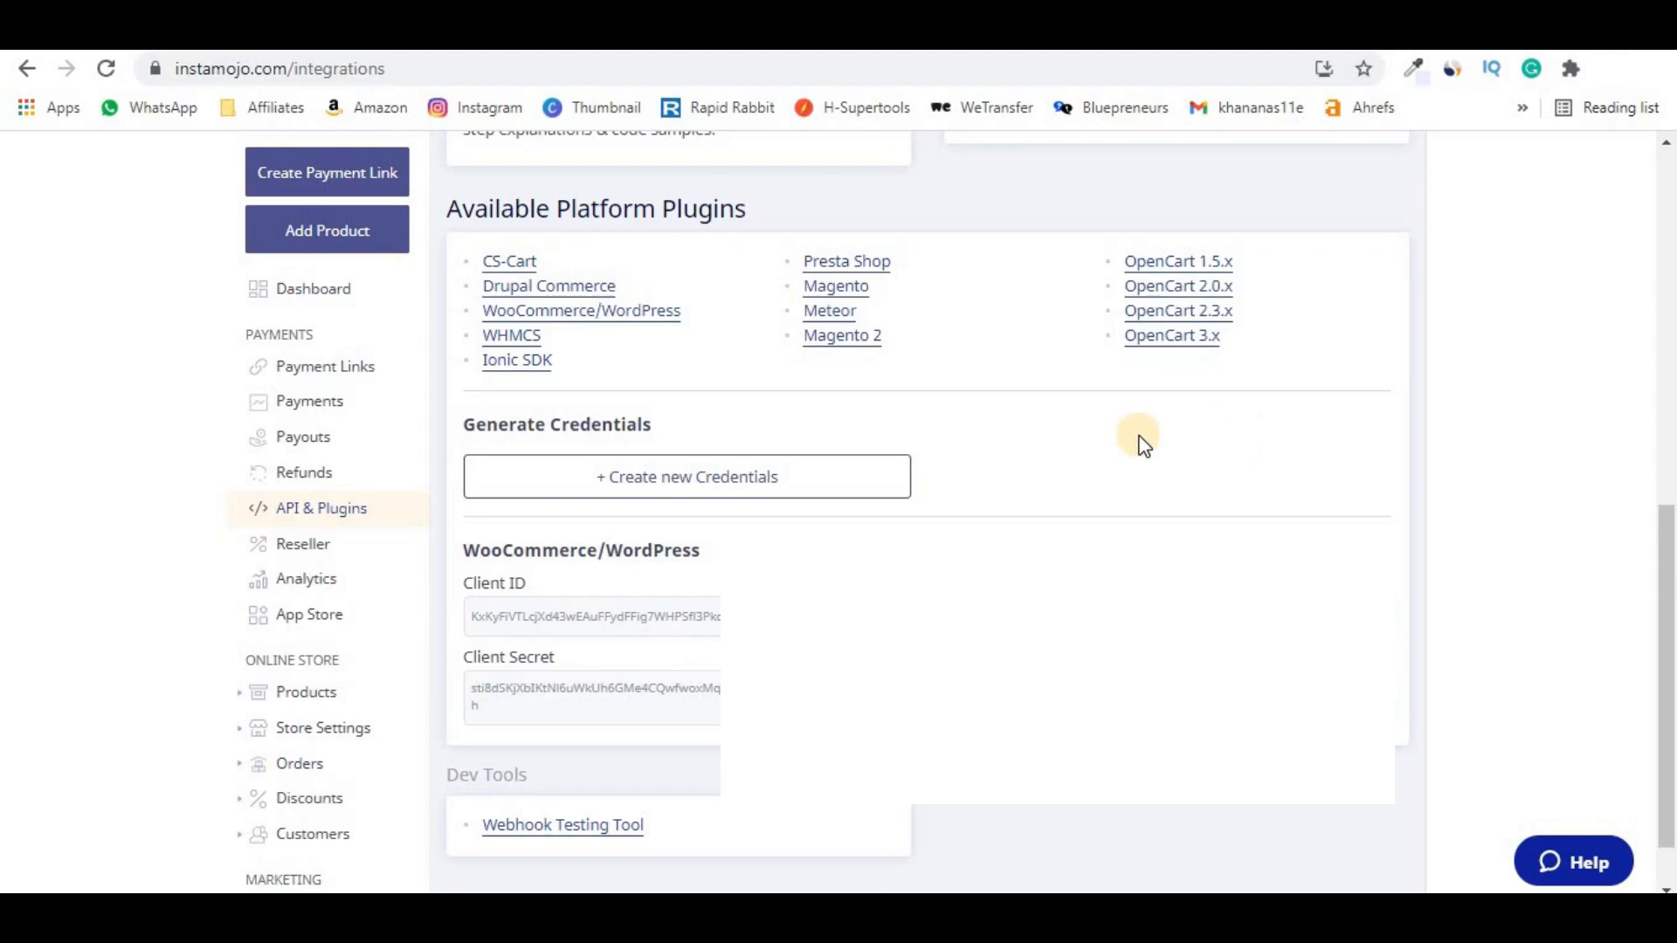
click(796, 484)
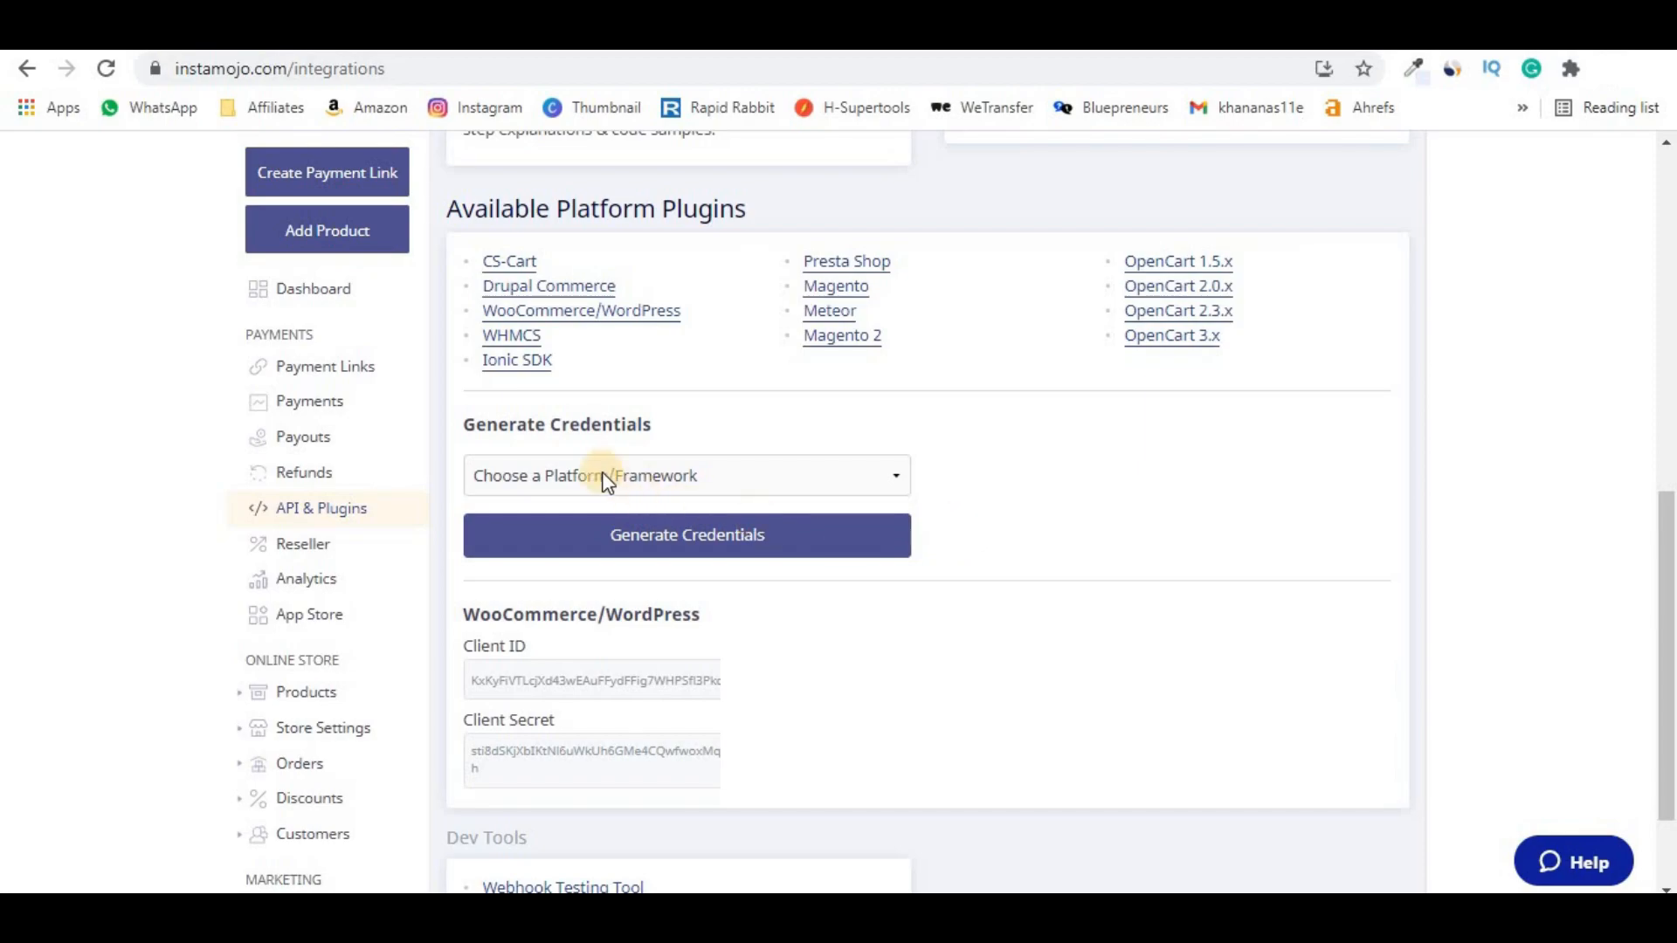
click(865, 485)
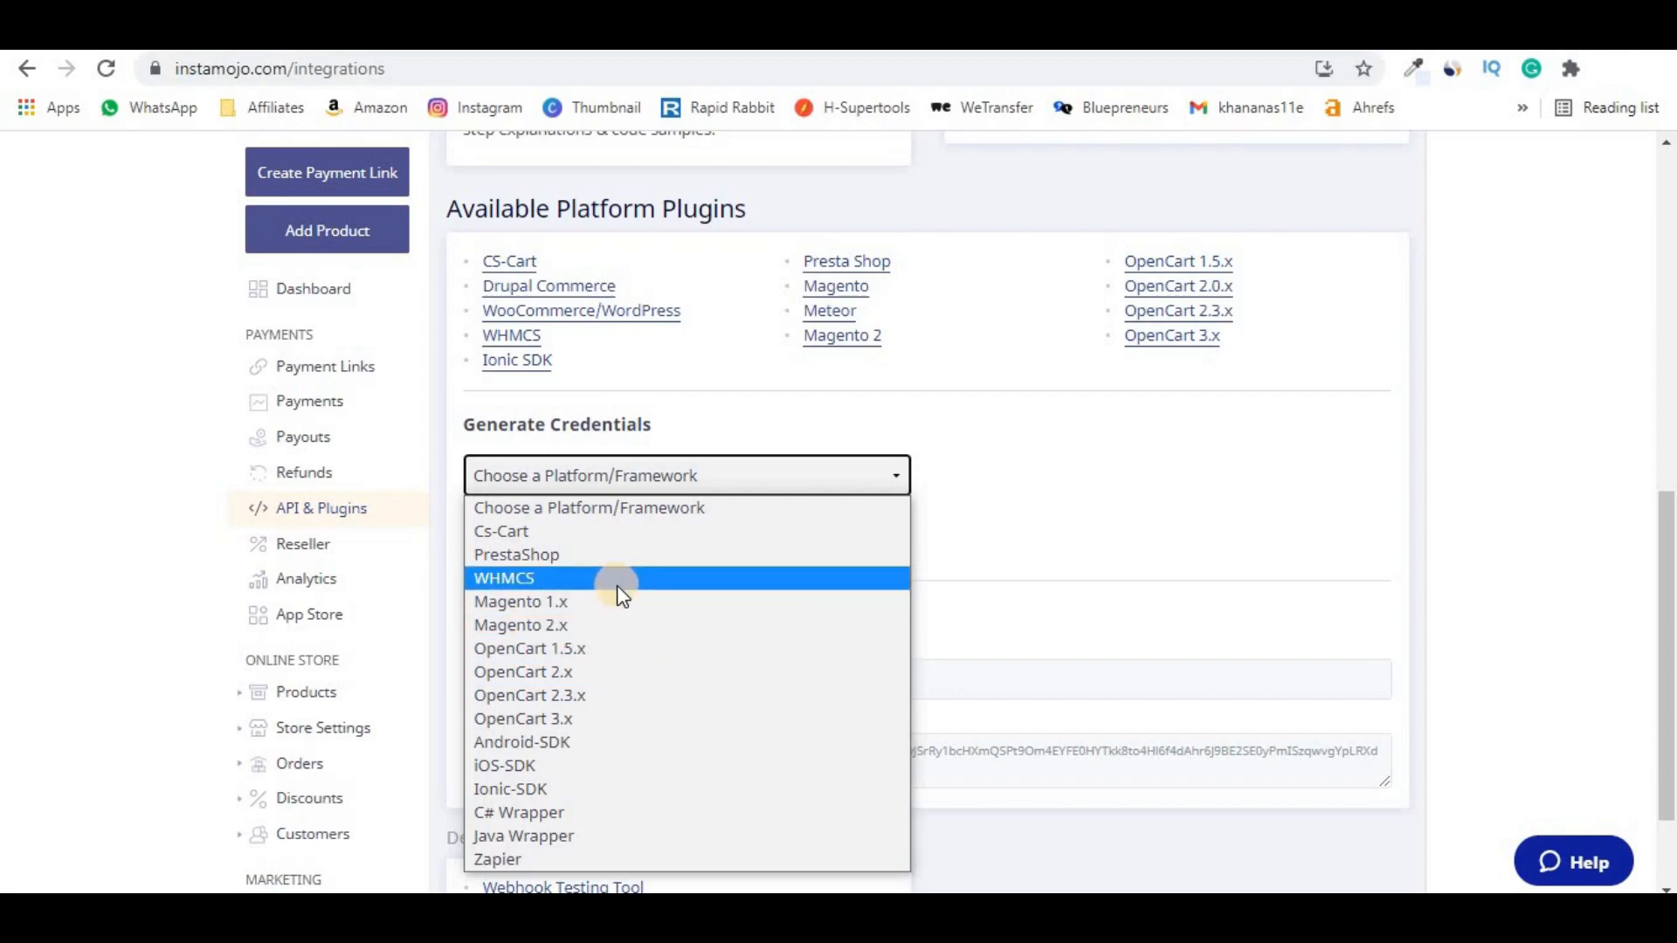
click(1008, 503)
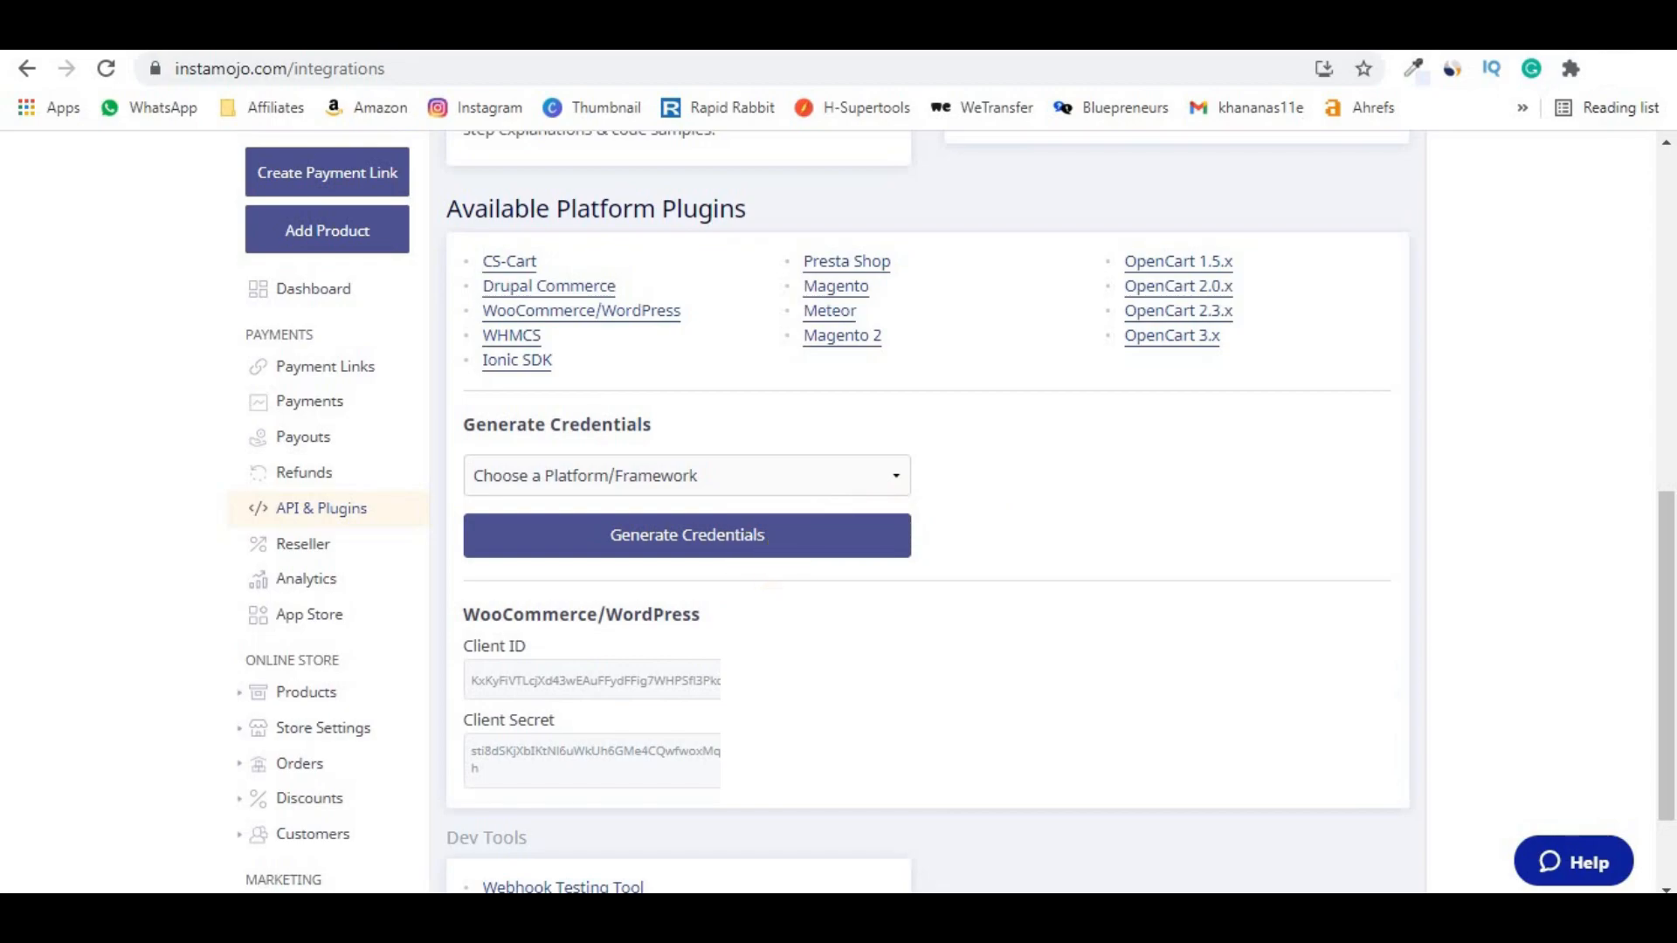
- Copy the WooCommerce/WordPress Client ID from Instamojo and paste it into the Client ID field of the store's Instamojo gateway settings
drag(707, 614, 462, 616)
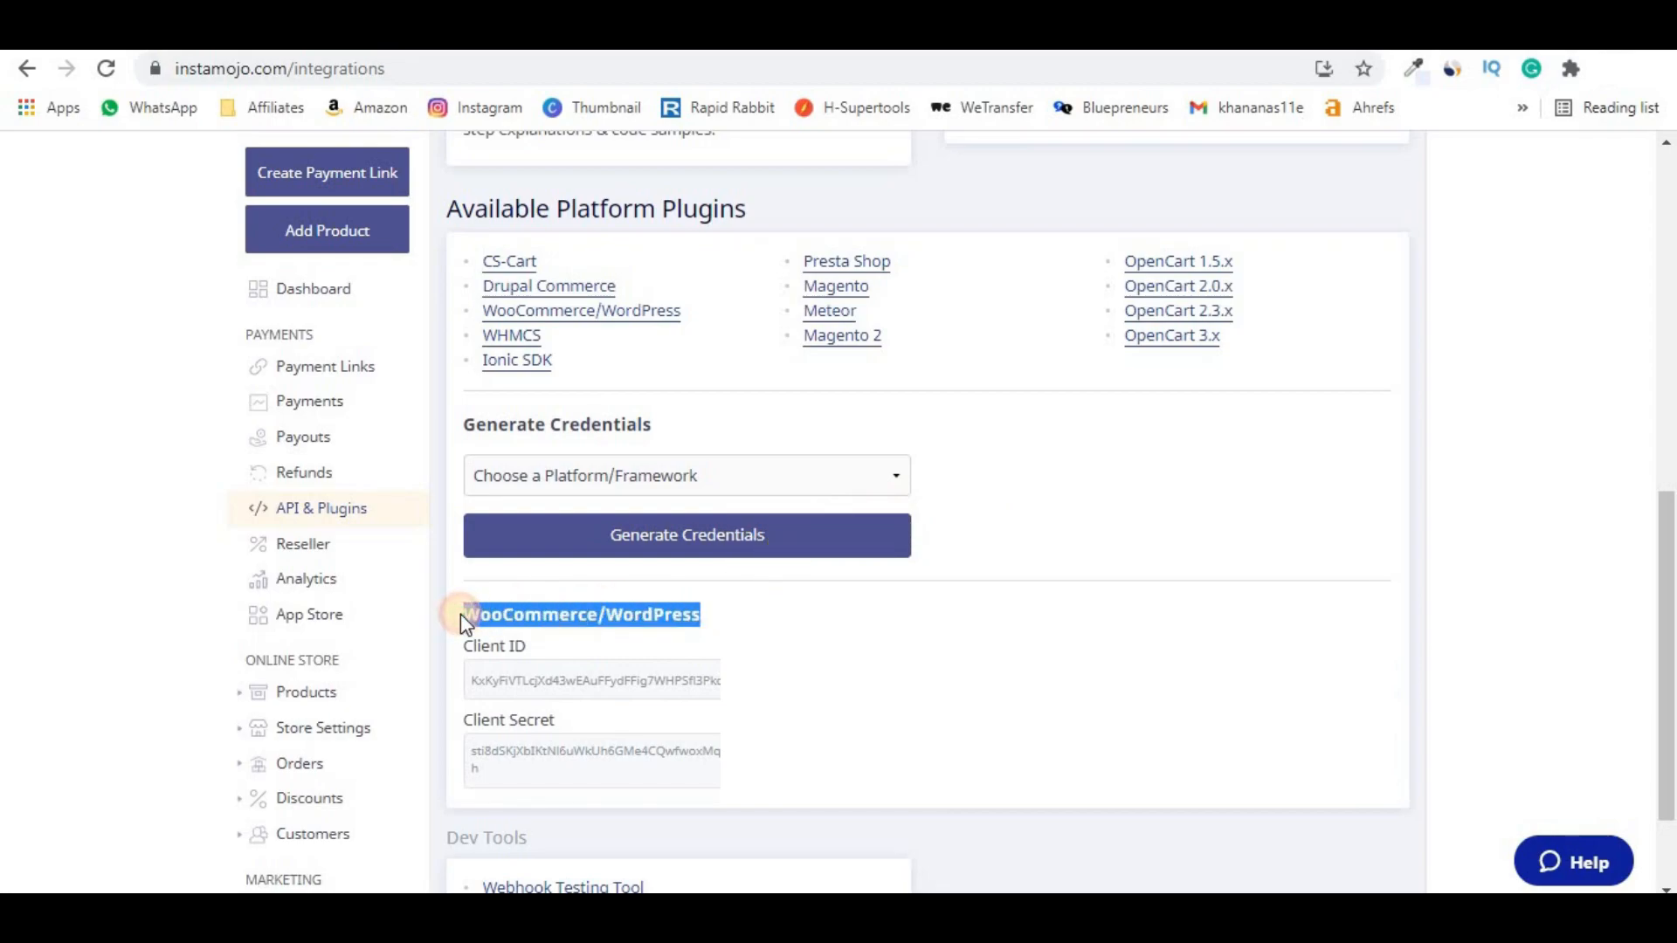
click(816, 618)
drag(709, 613, 461, 612)
click(496, 650)
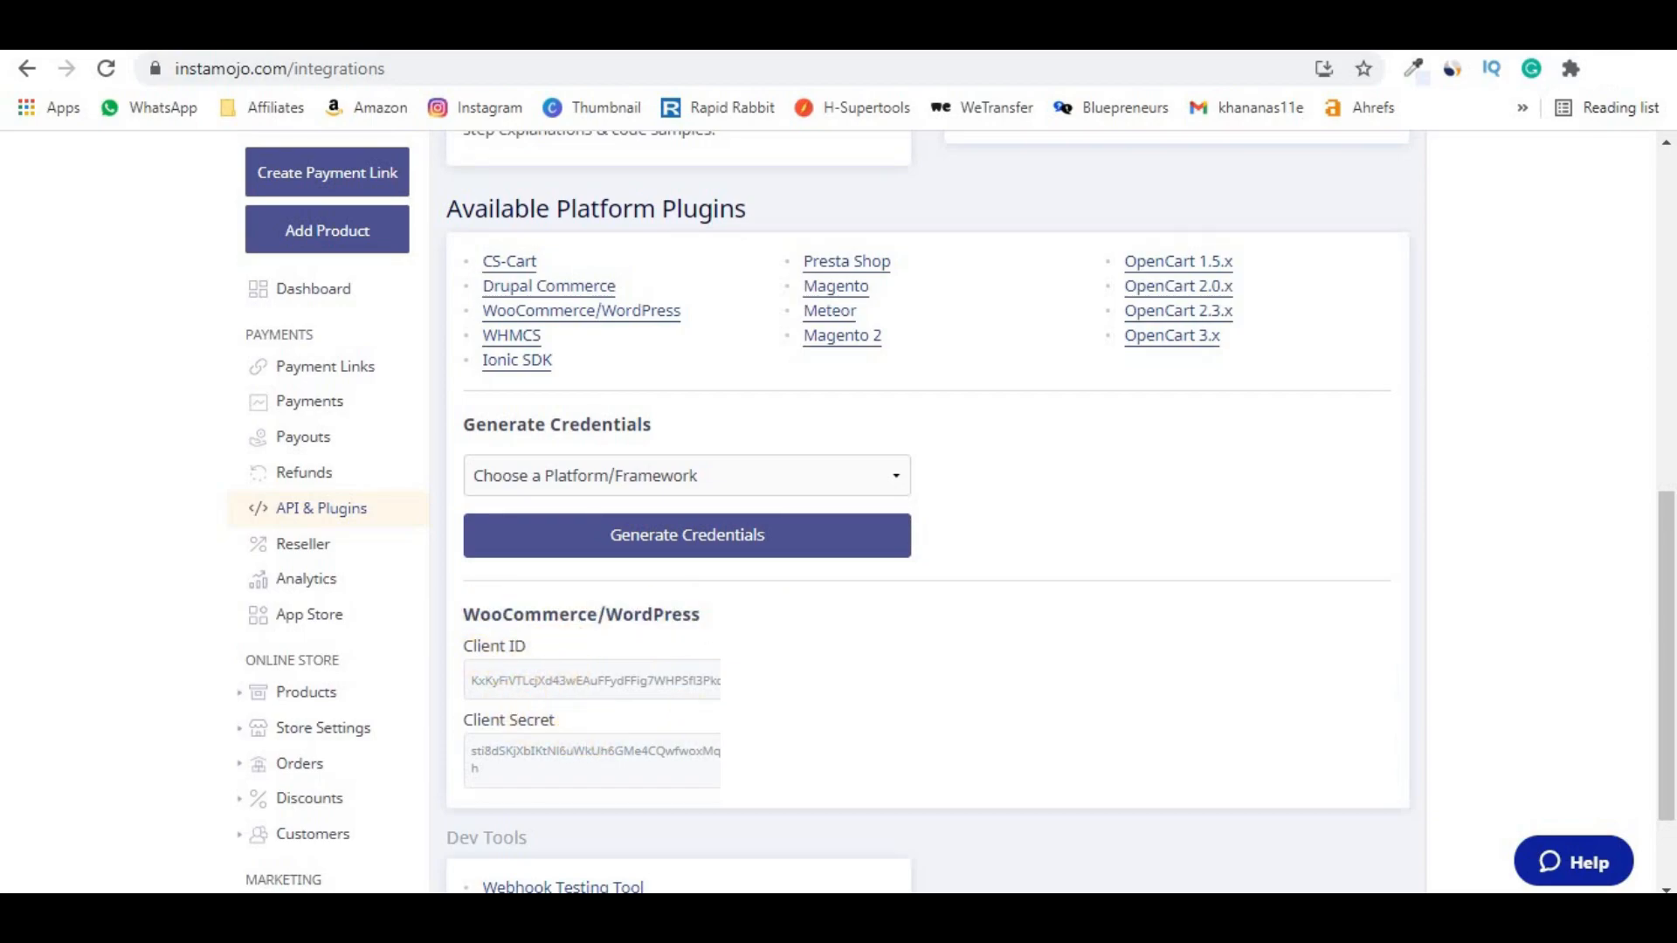
drag(718, 680, 481, 685)
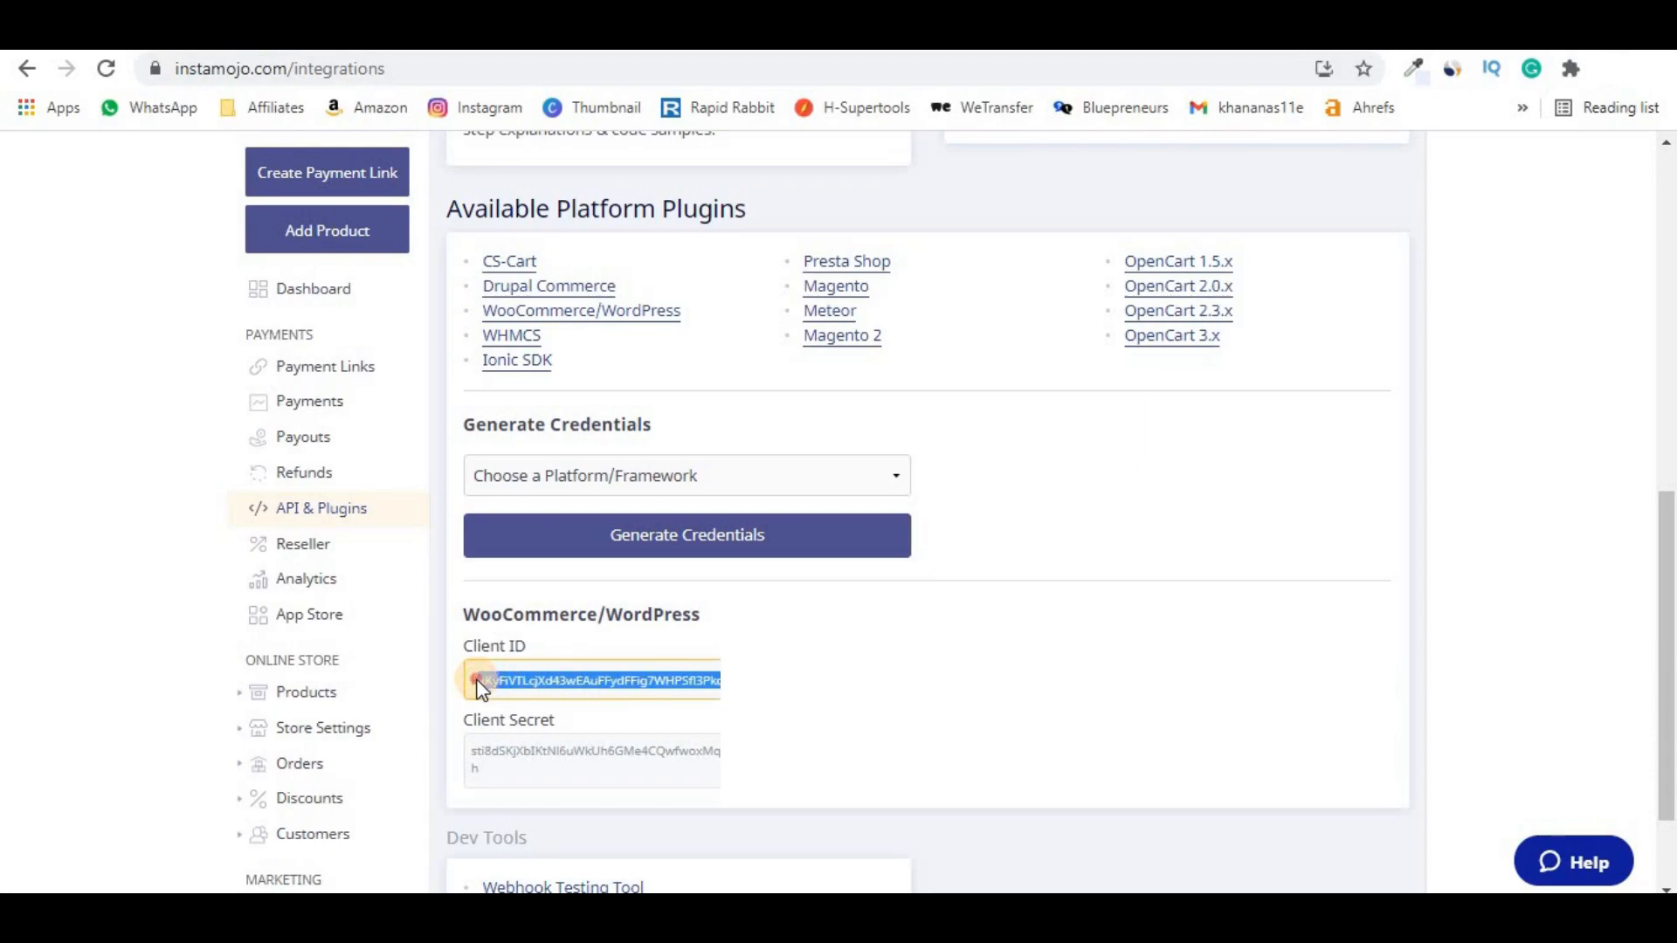
drag(480, 685, 472, 684)
key(alt+Tab)
click(613, 577)
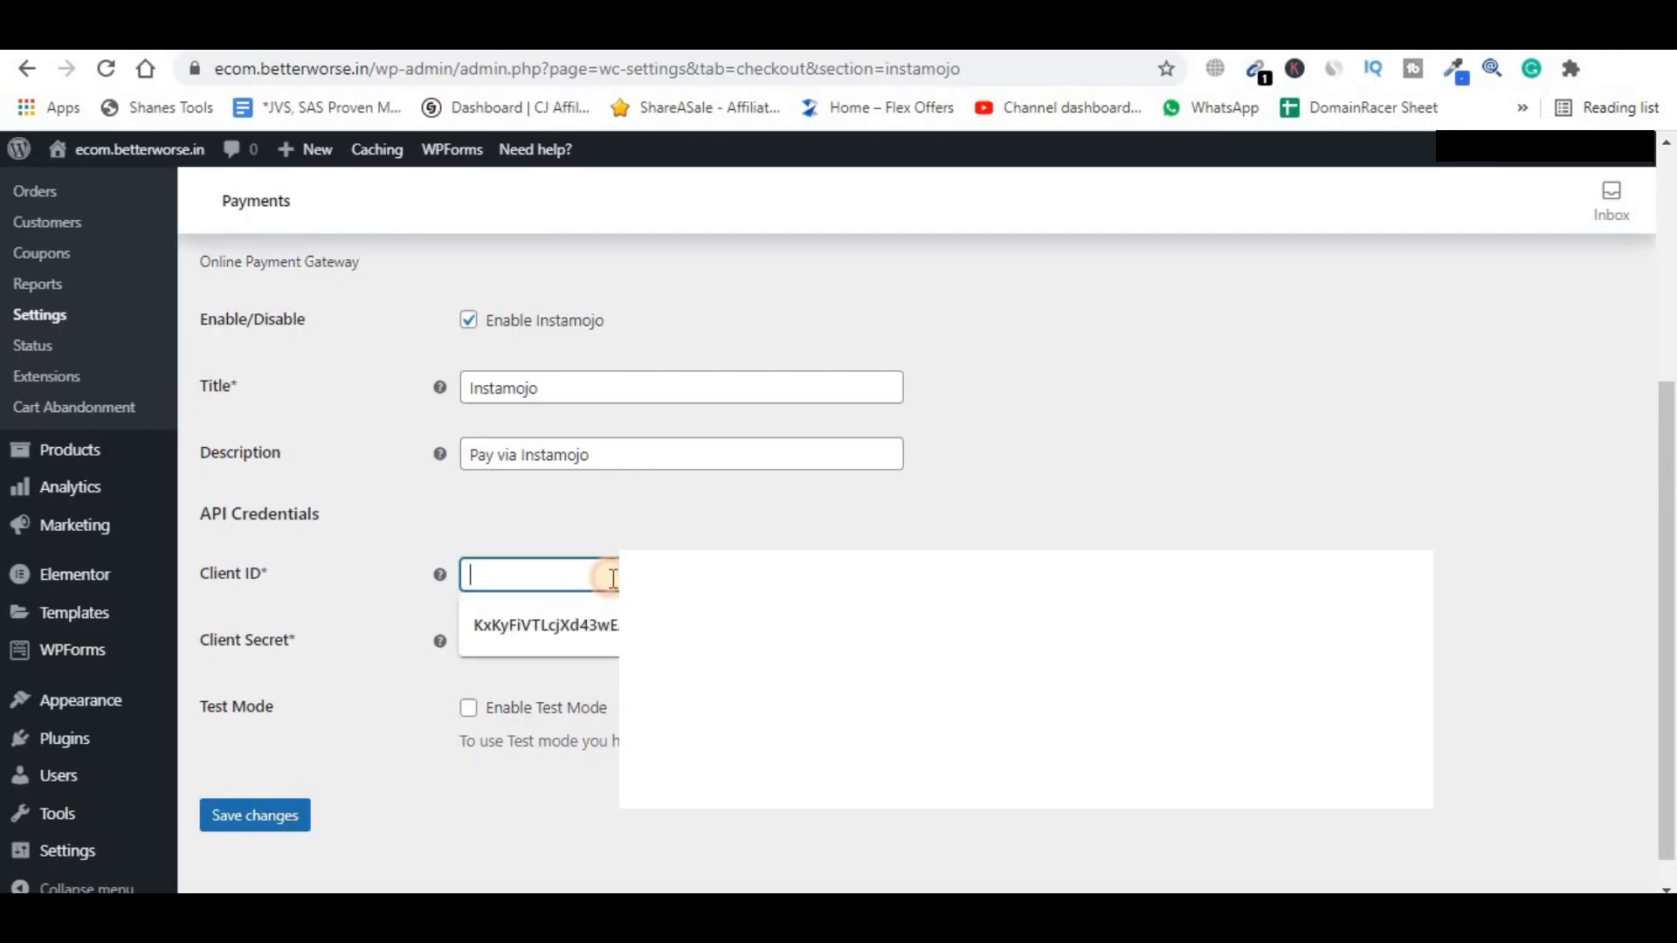
key(ctrl+v)
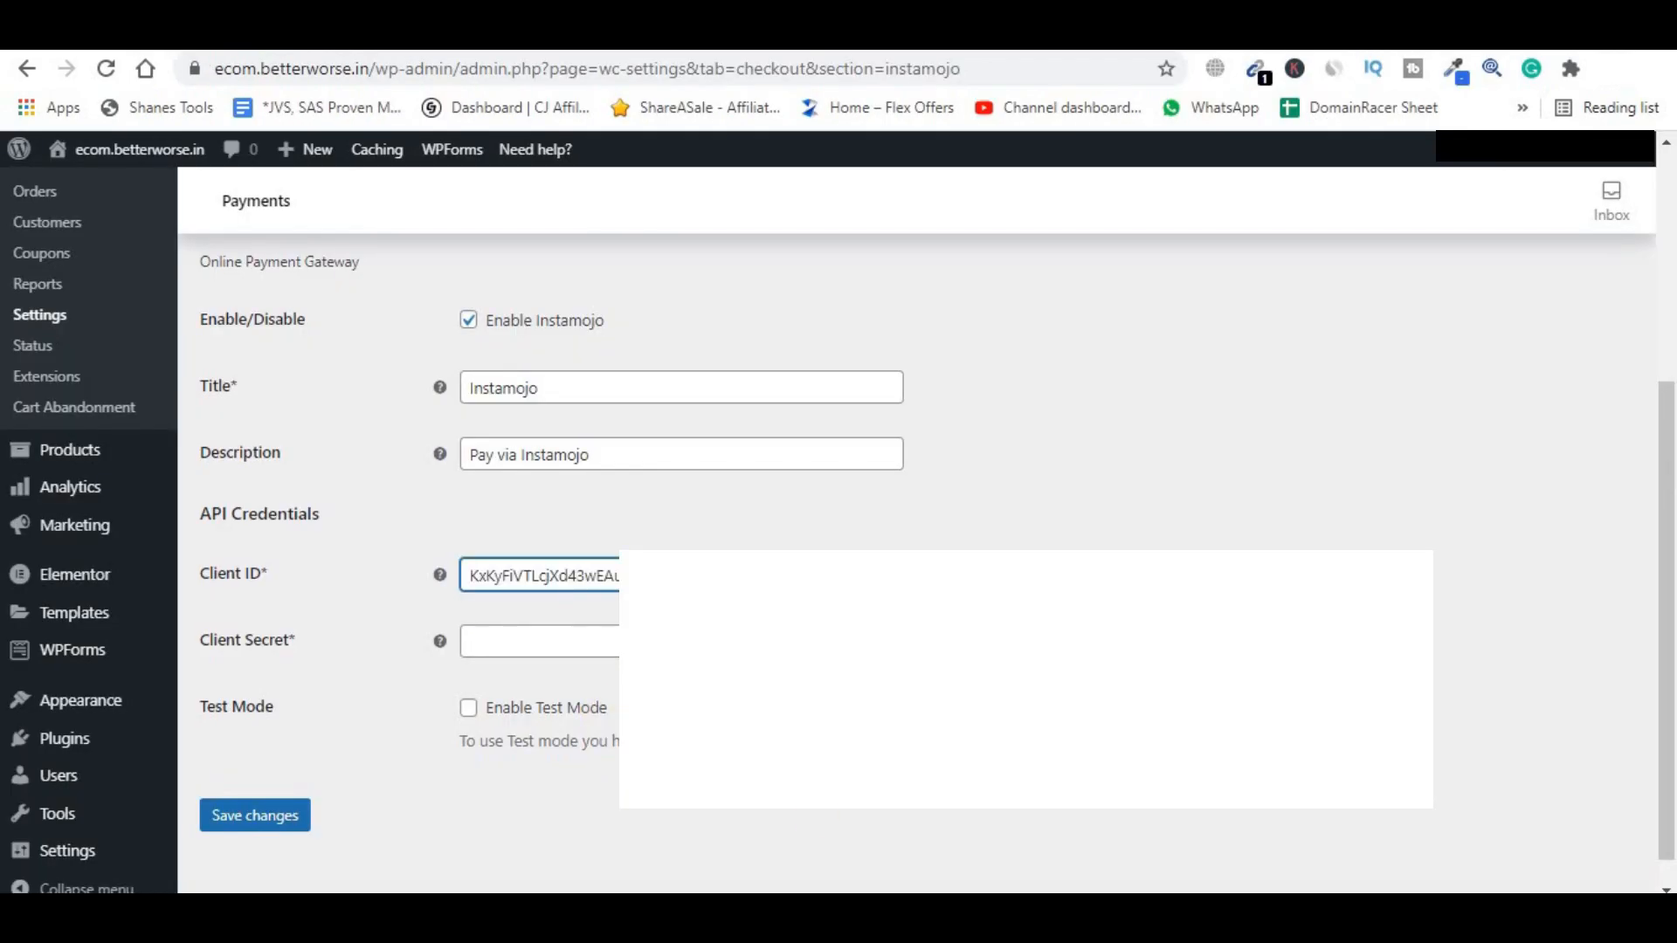
- Copy the Client Secret from Instamojo and paste it into the gateway's Client Secret field
key(alt+Tab)
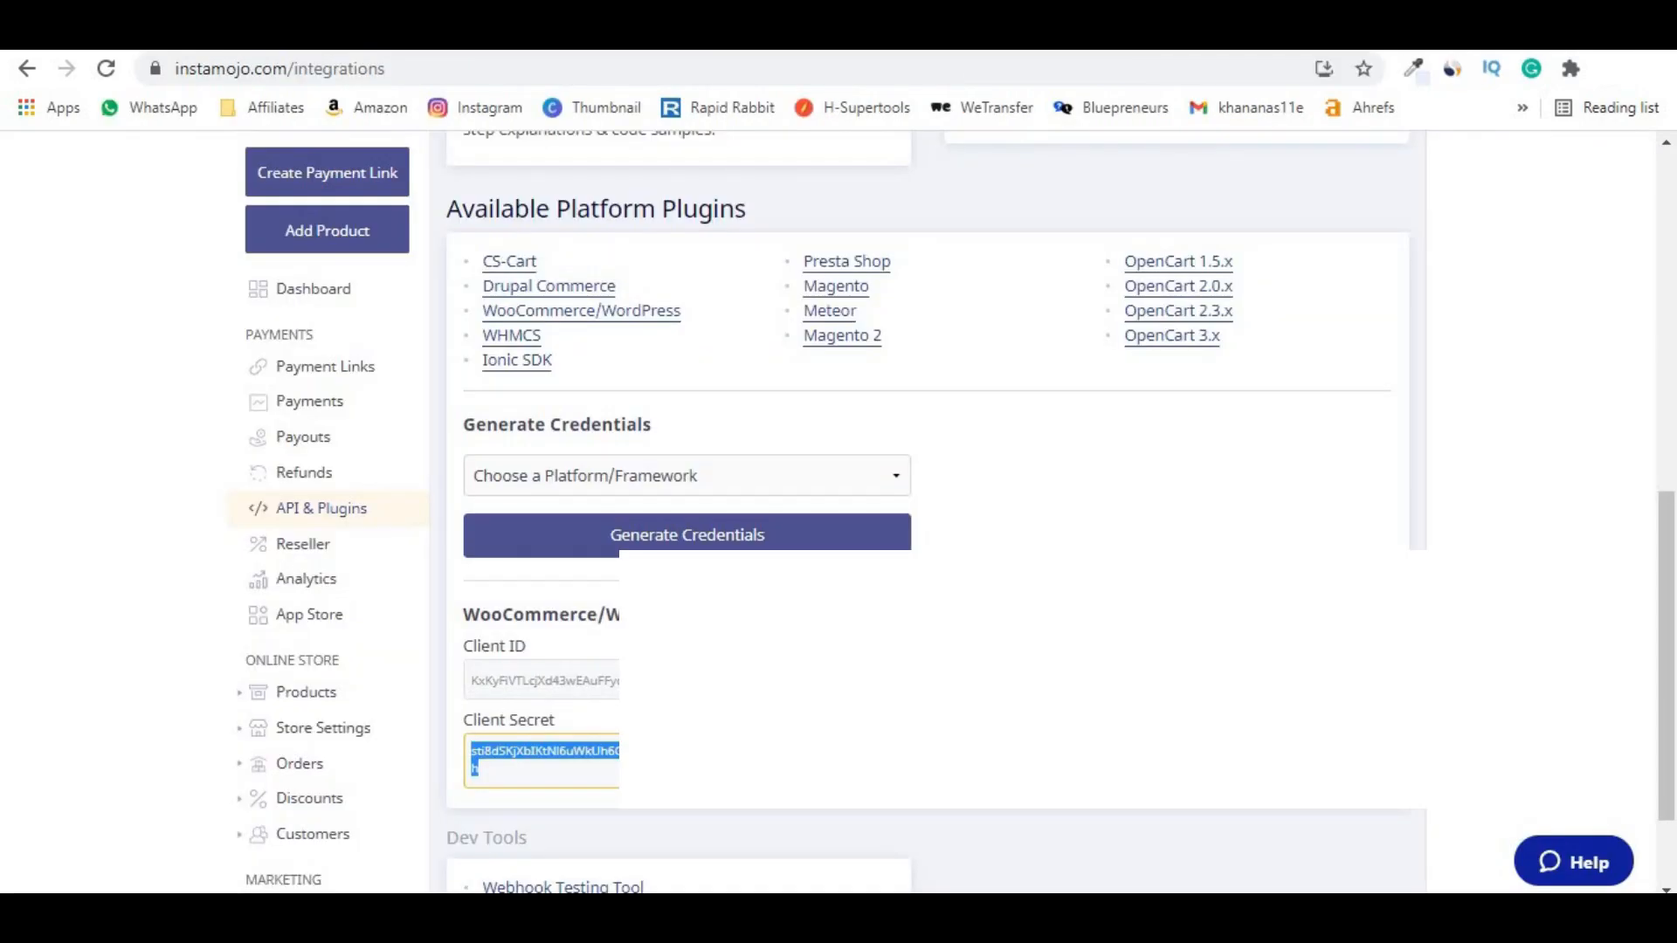
key(alt+Tab)
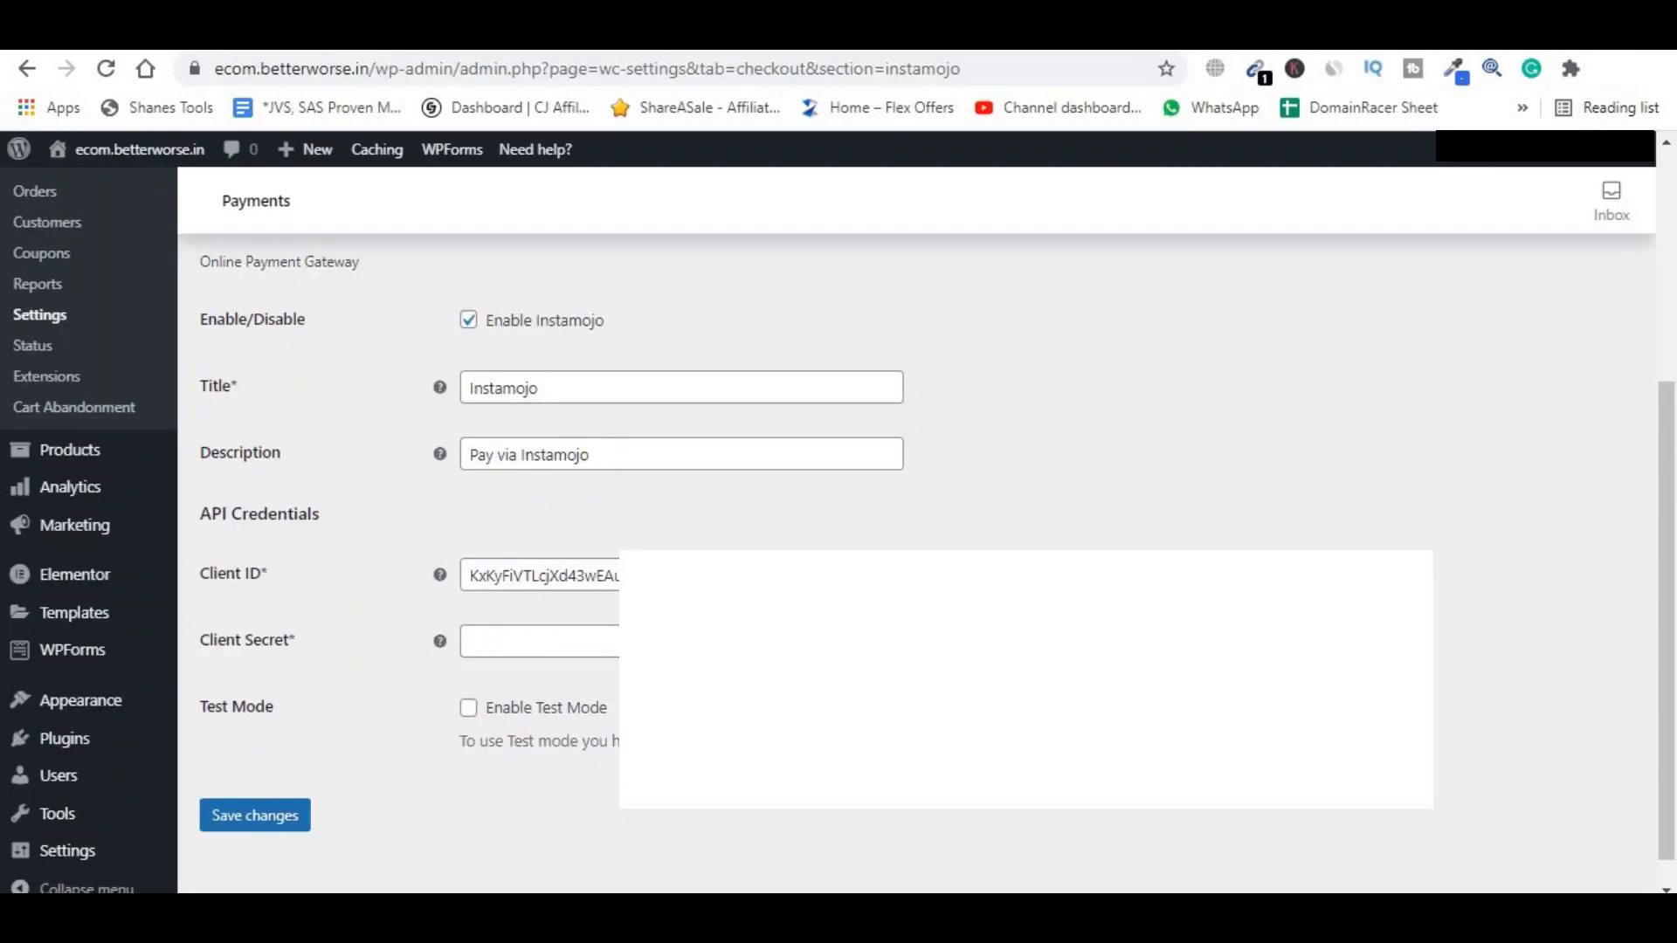
click(609, 640)
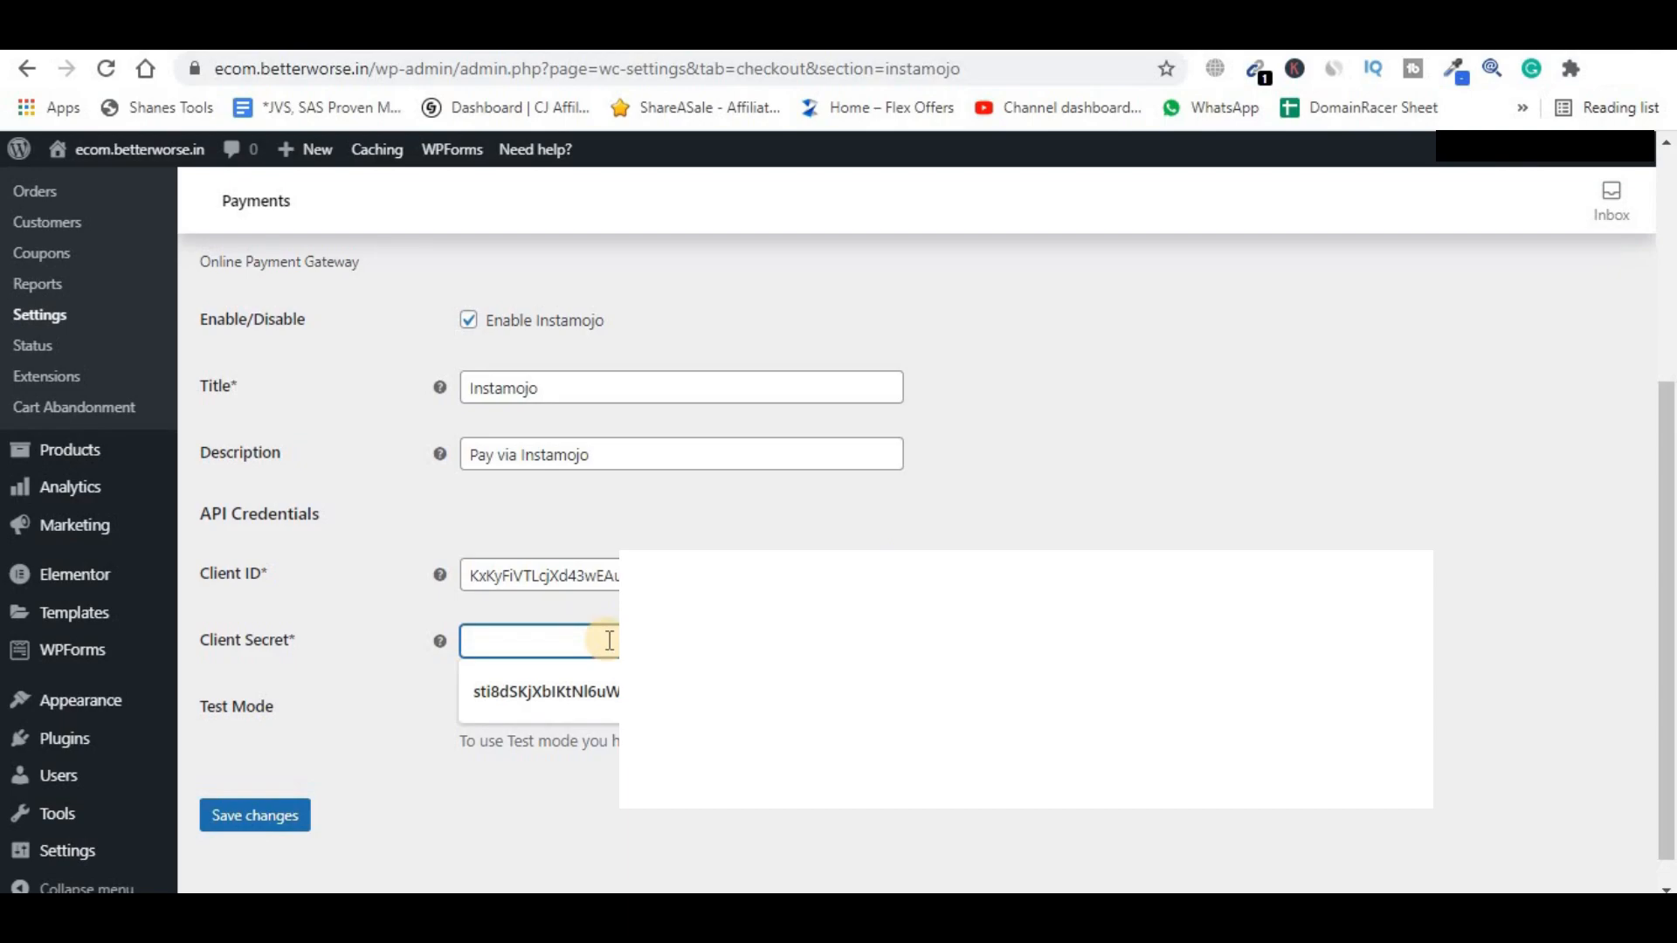
key(ctrl+v)
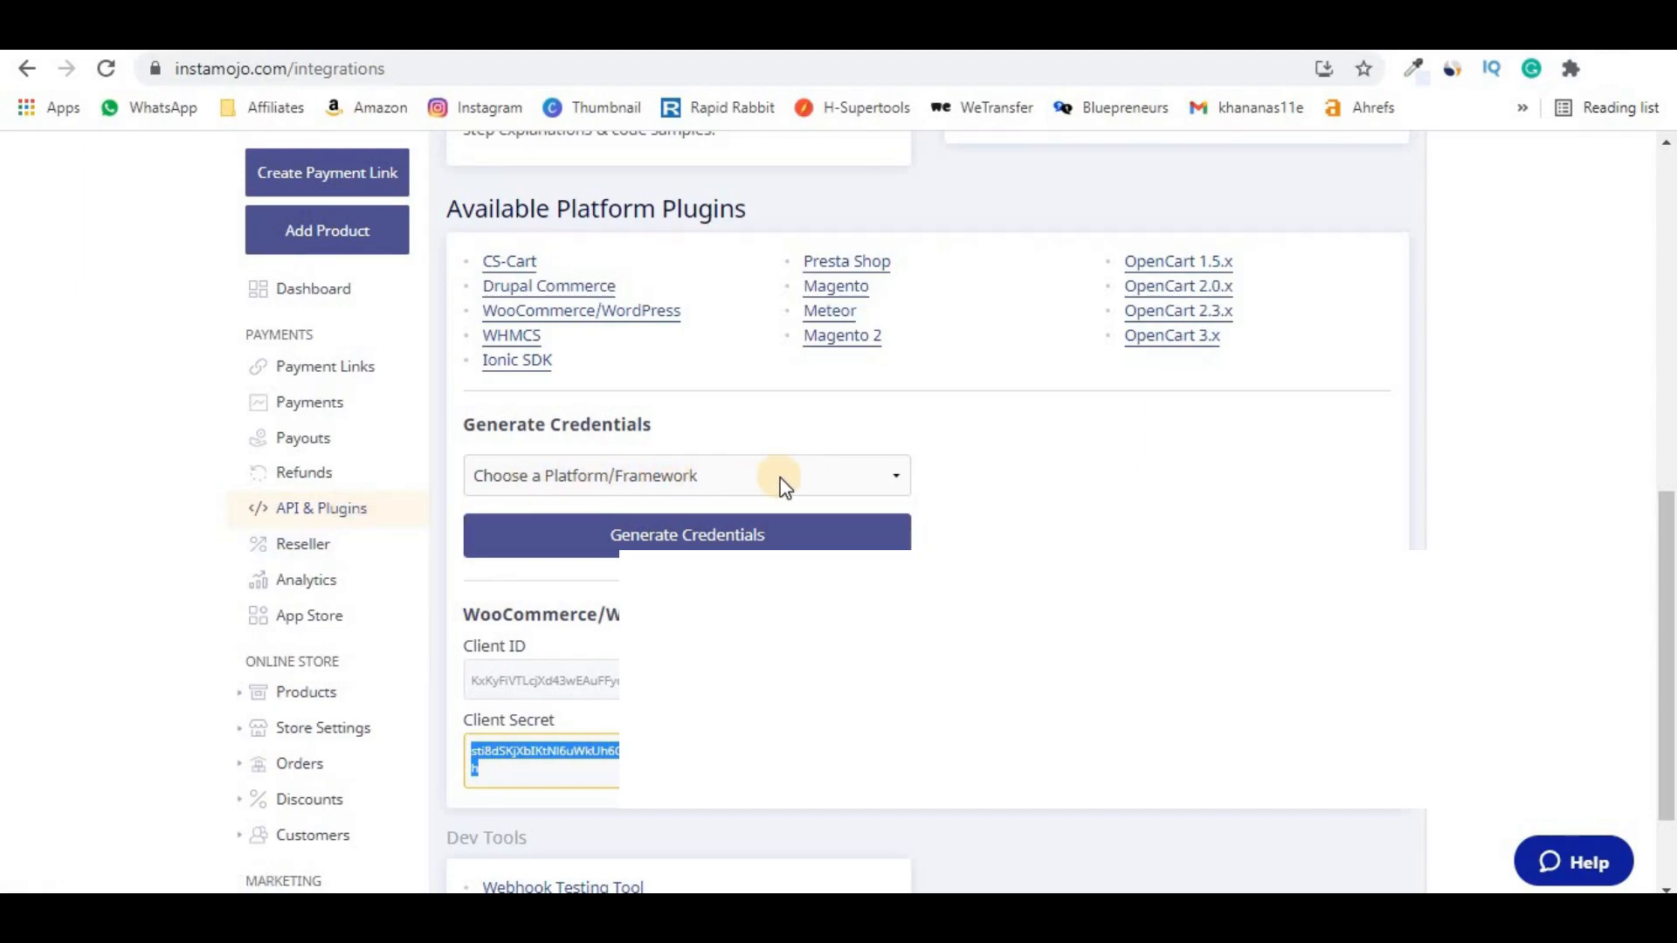
- Recheck the WooCommerce/WordPress credentials in Instamojo and save the store's Instamojo gateway settings
drag(699, 614, 468, 614)
click(751, 614)
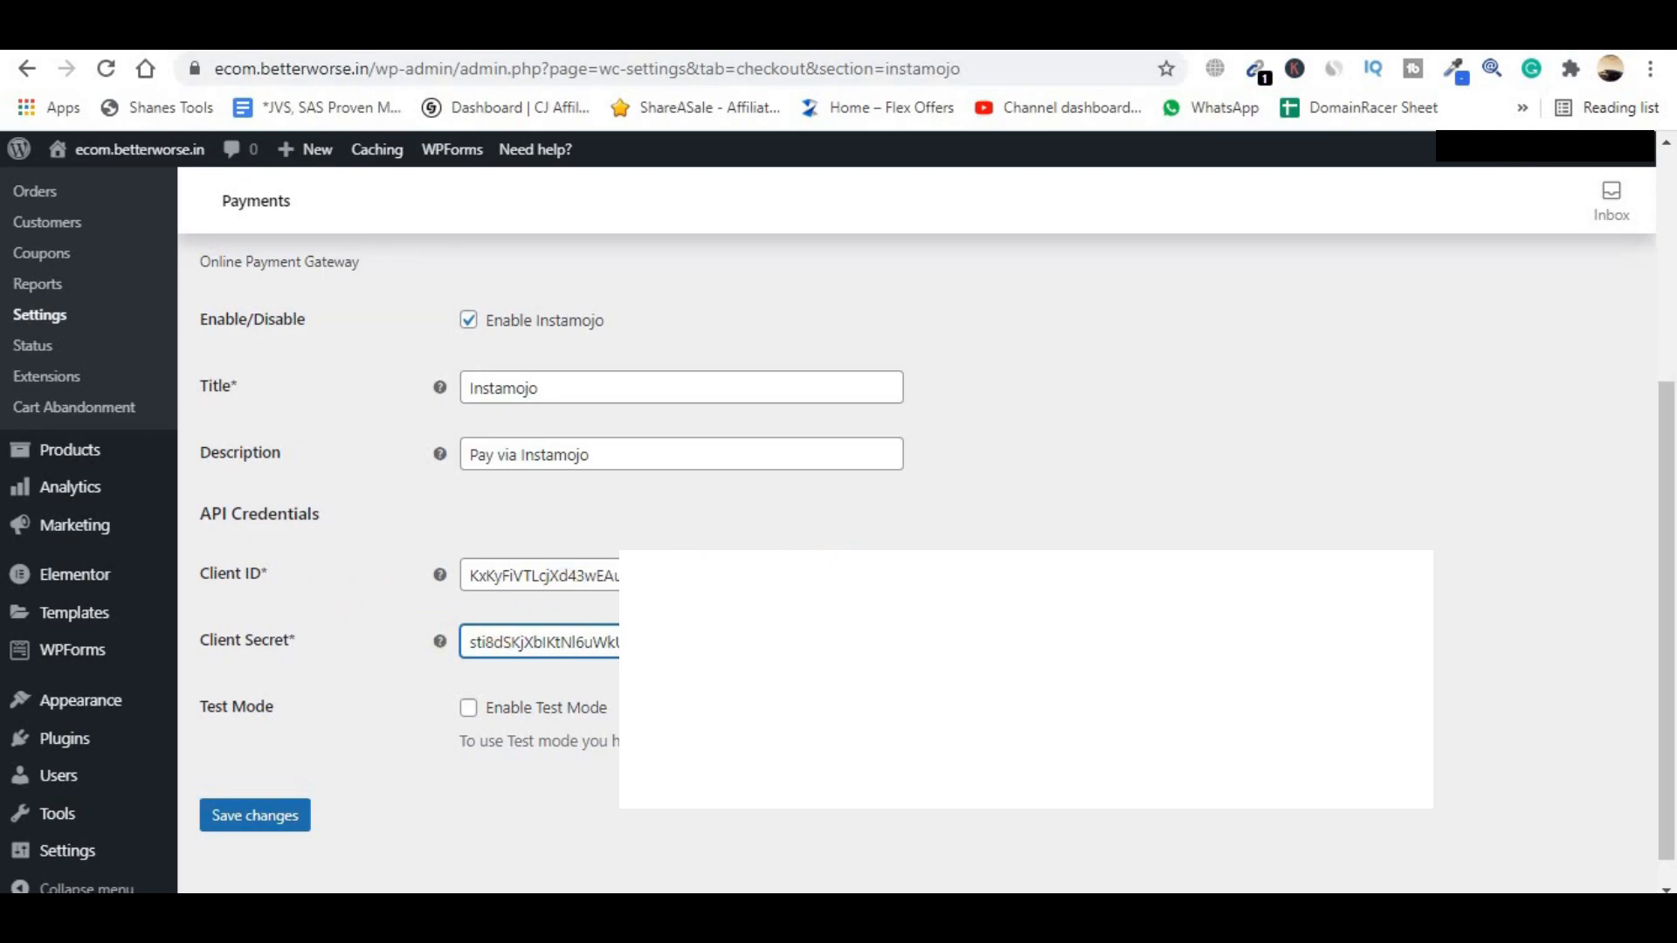
click(734, 575)
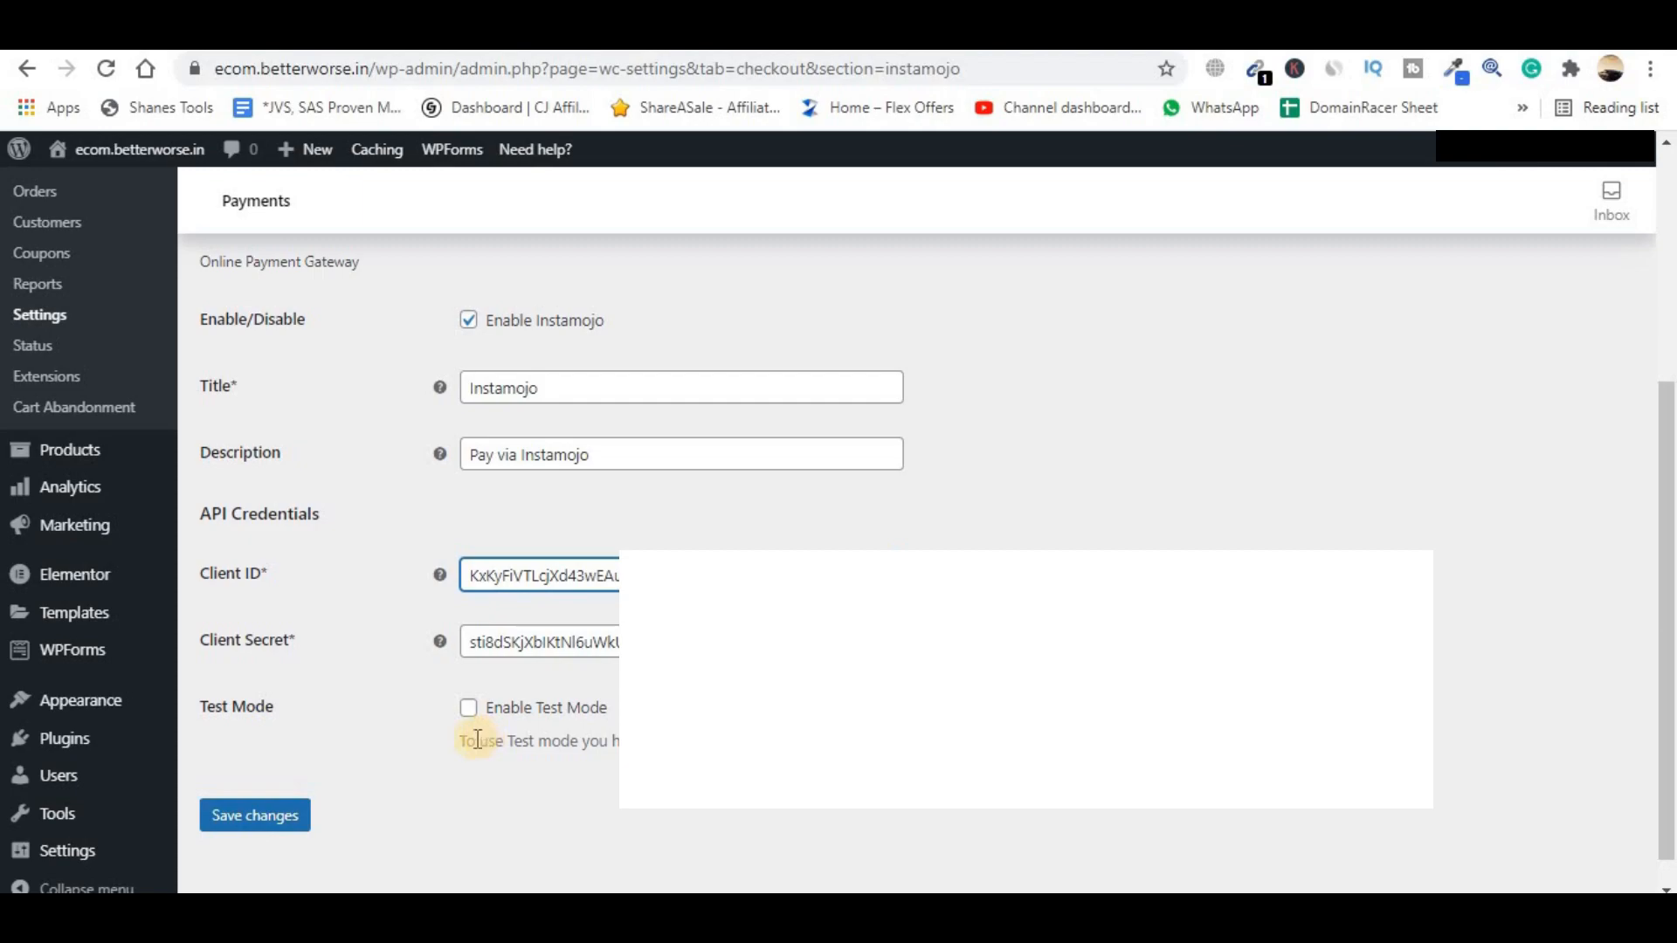
click(265, 832)
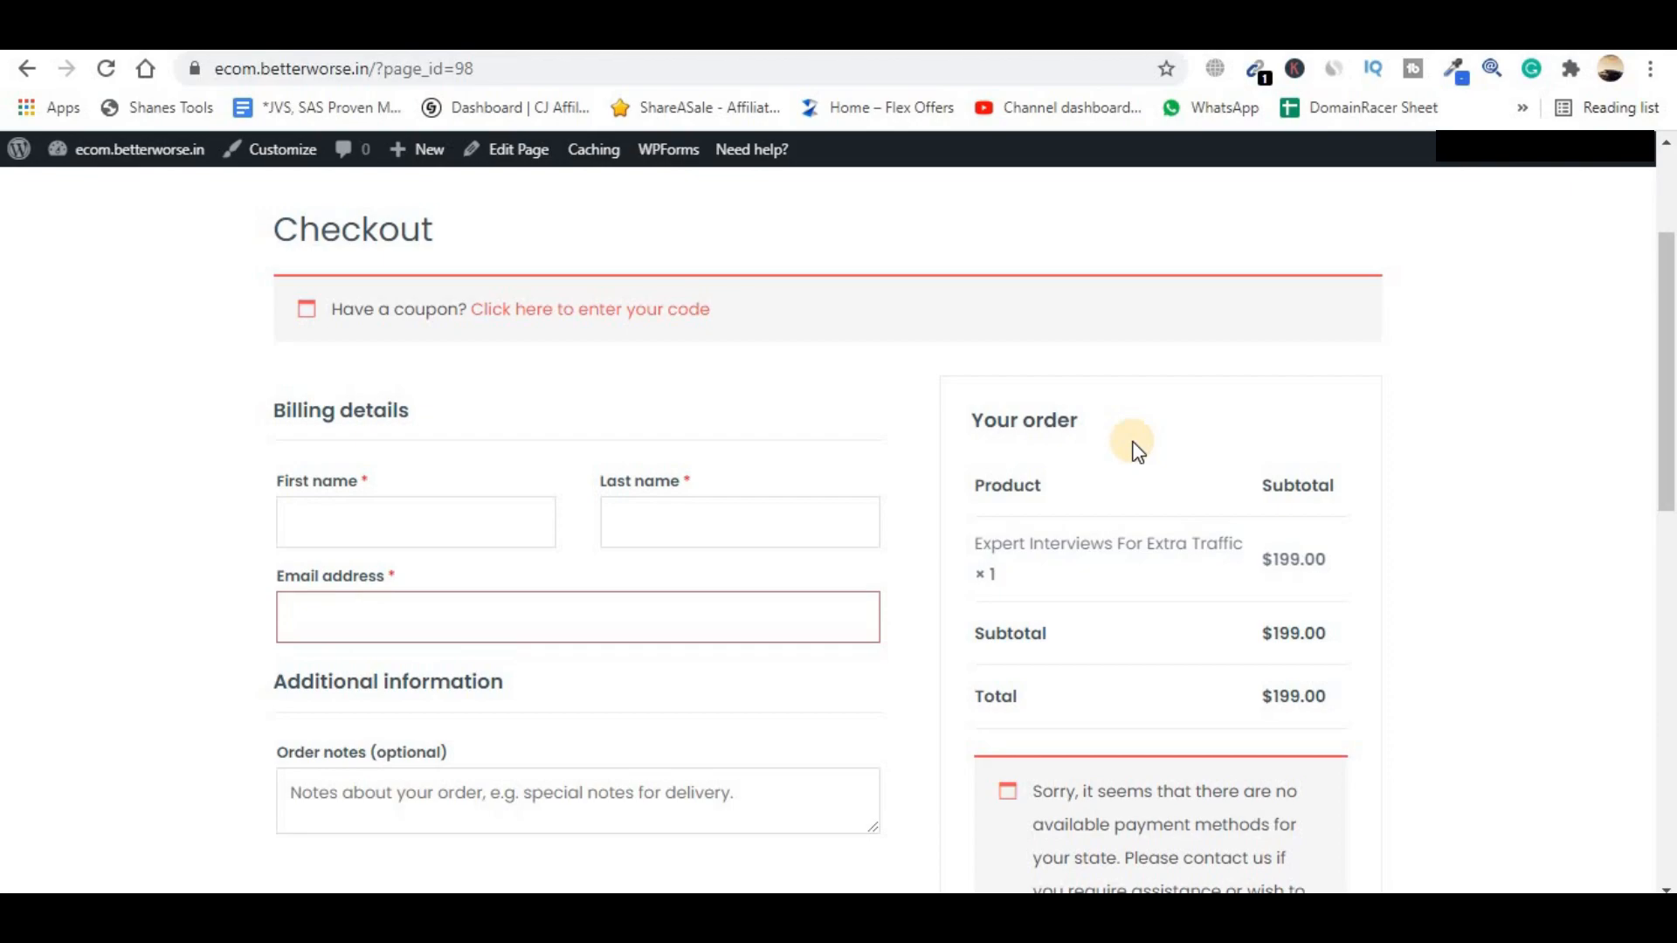
- Reload the store's checkout page and check the payment method and order placement section for Instamojo
click(106, 74)
scroll(1501, 672, down, 1)
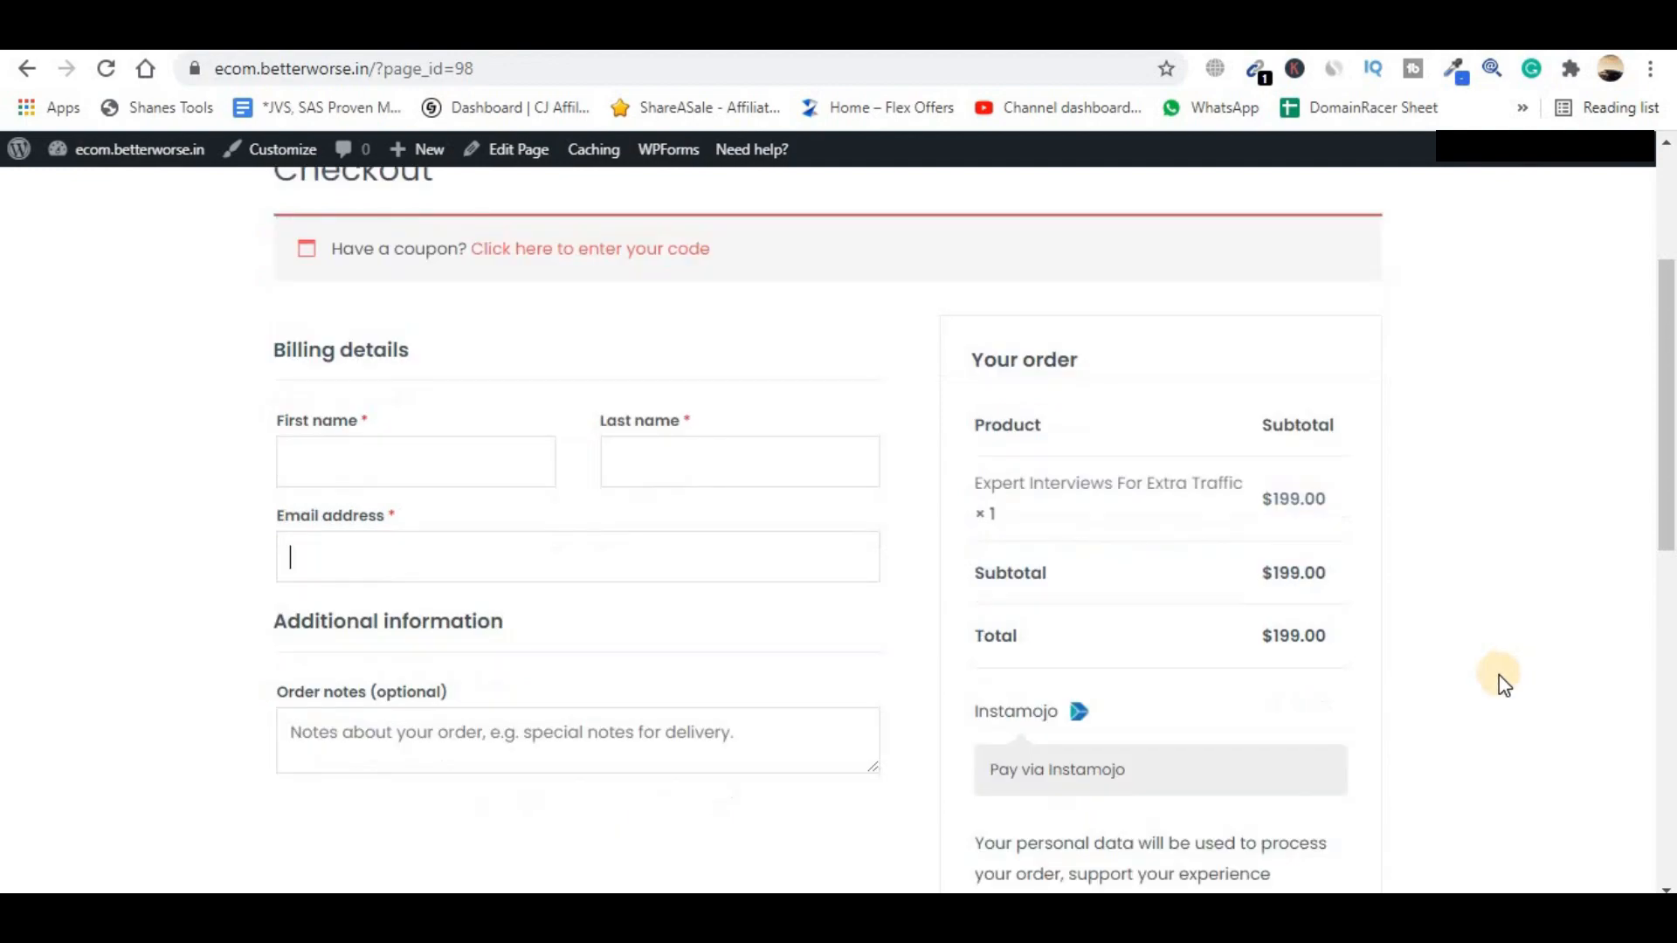
scroll(1502, 672, down, 2)
double_click(1052, 527)
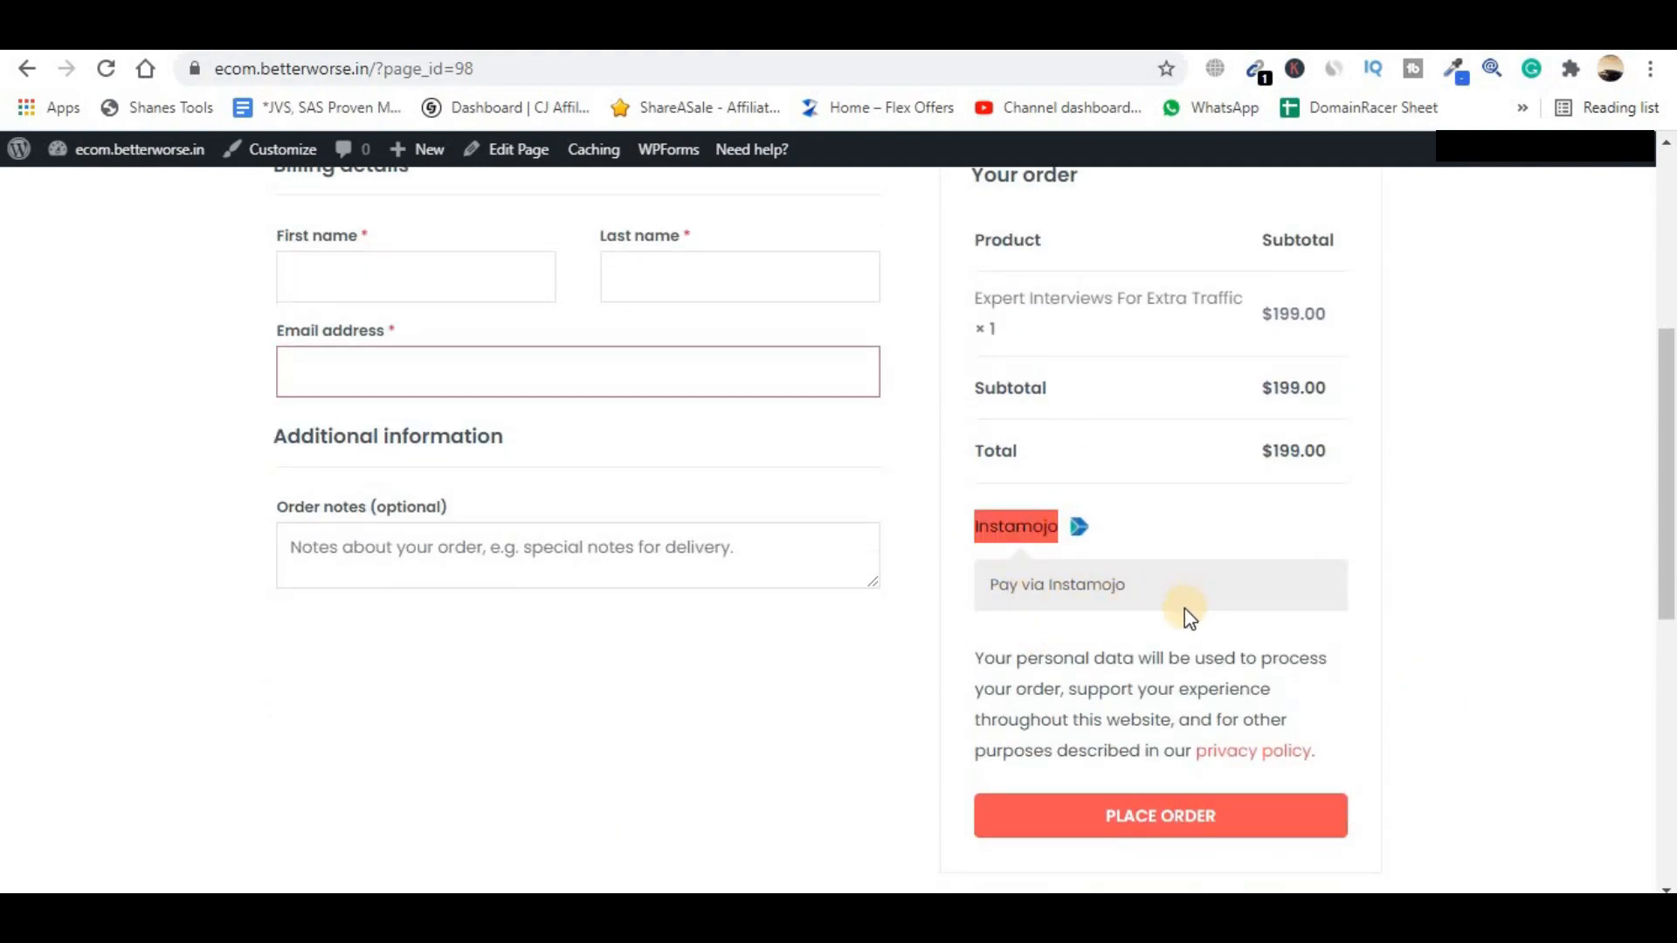
click(1154, 821)
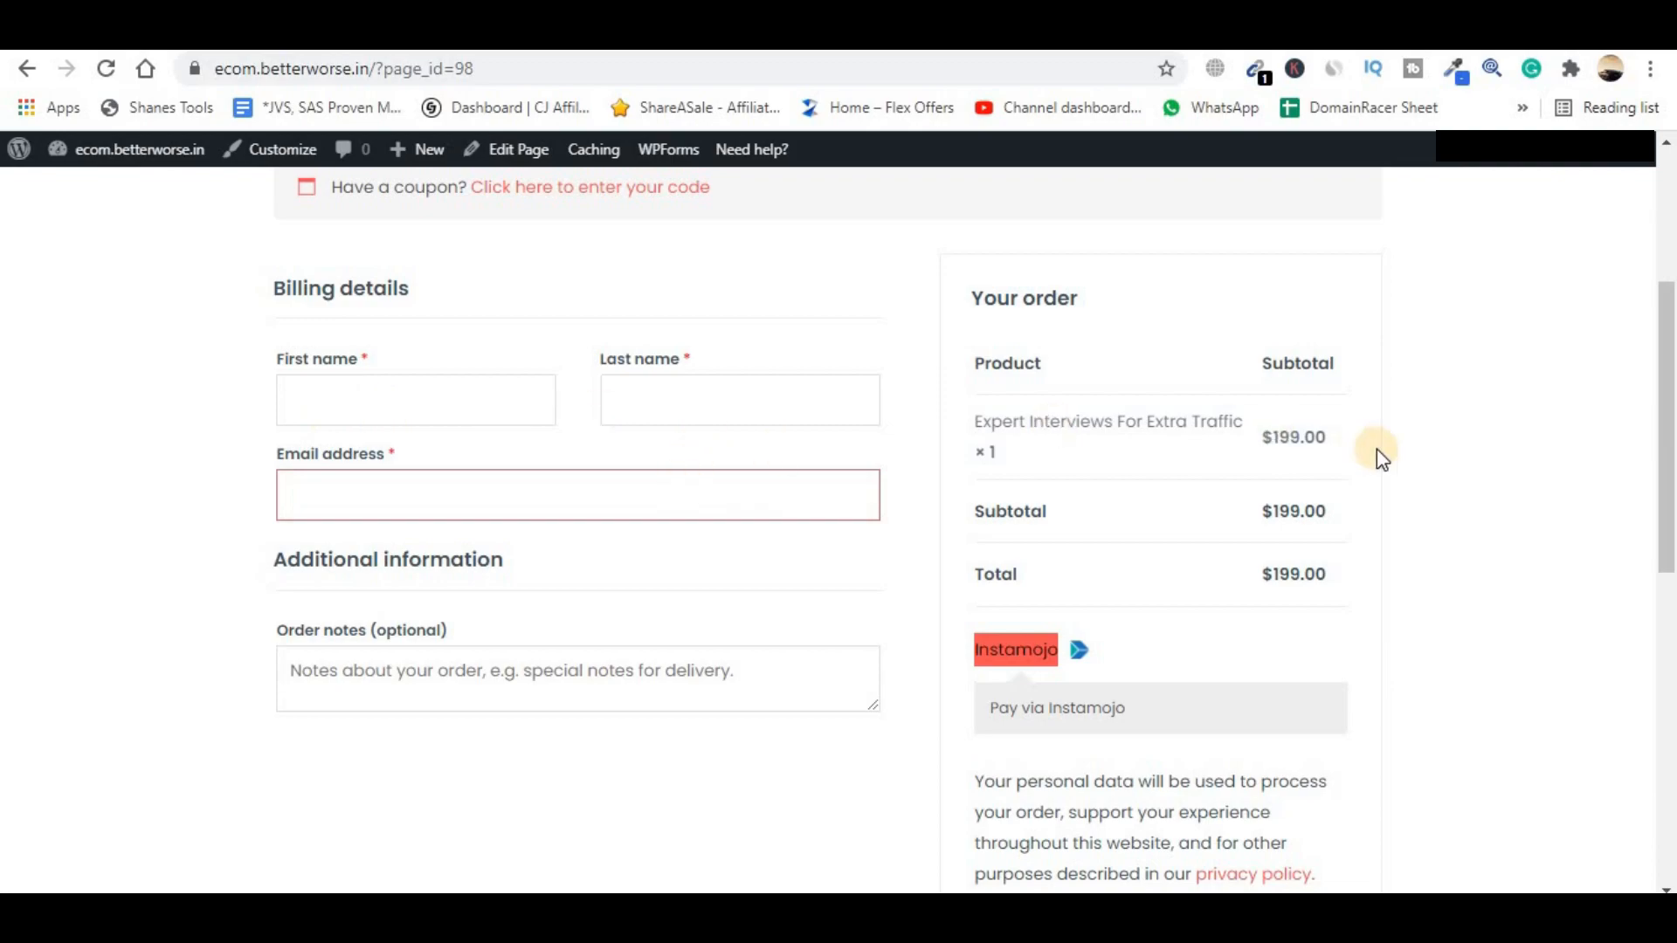
scroll(1423, 489, down, 3)
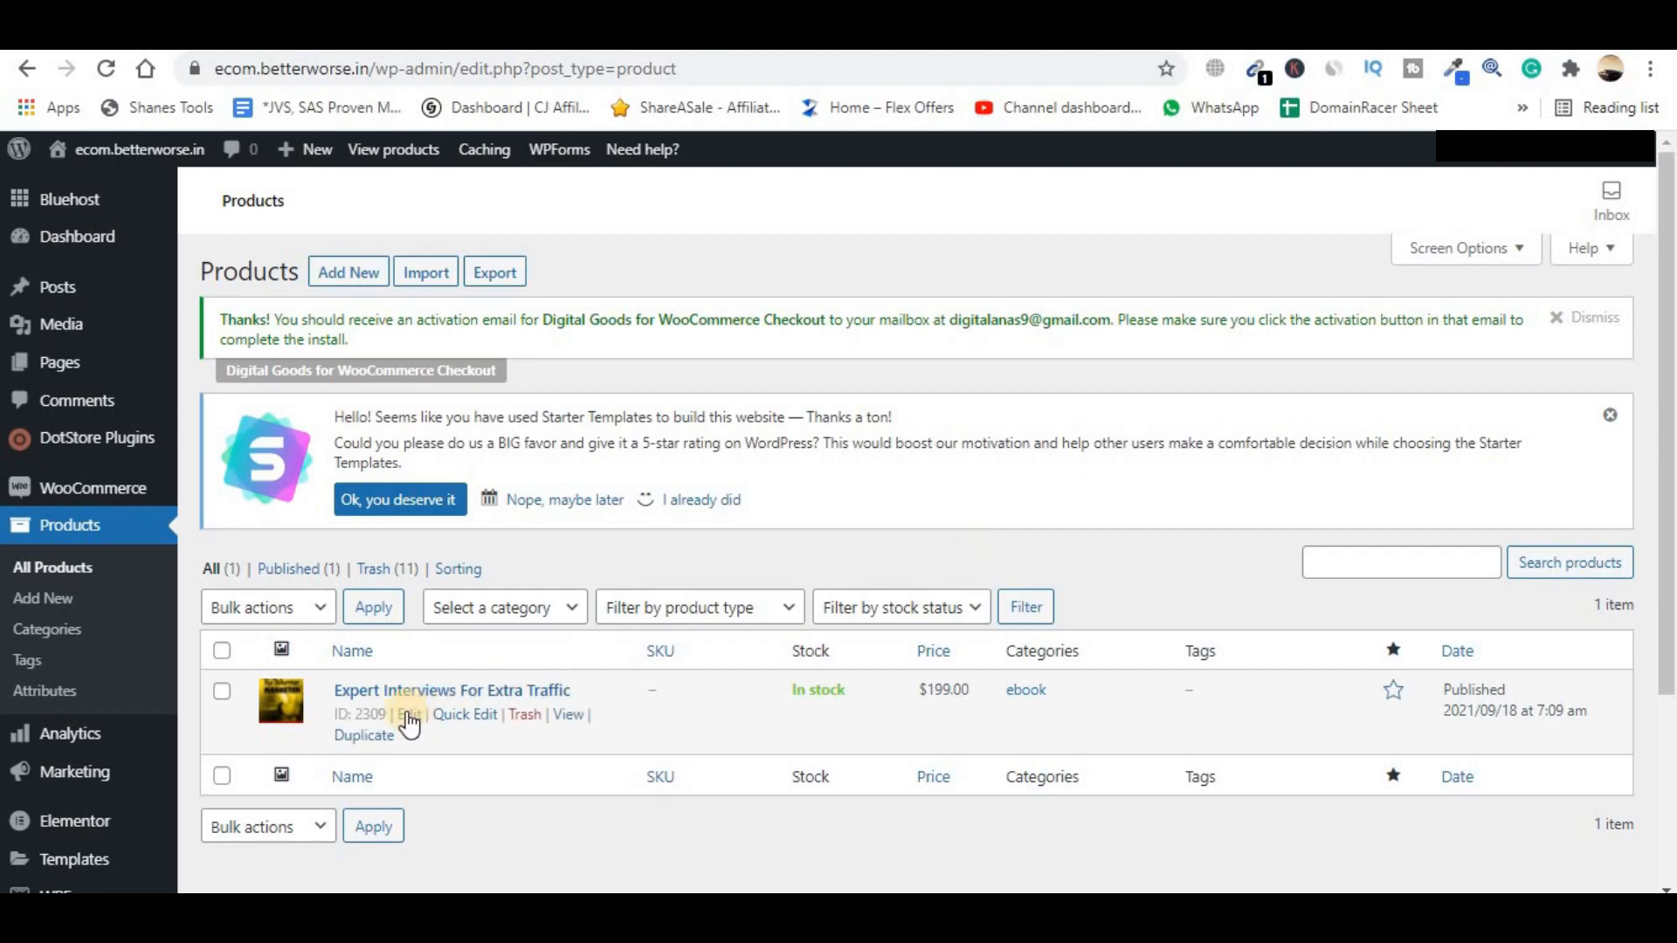
- Open the "Expert Interviews For Extra Traffic" product for editing and review its downloadable file settings
click(408, 716)
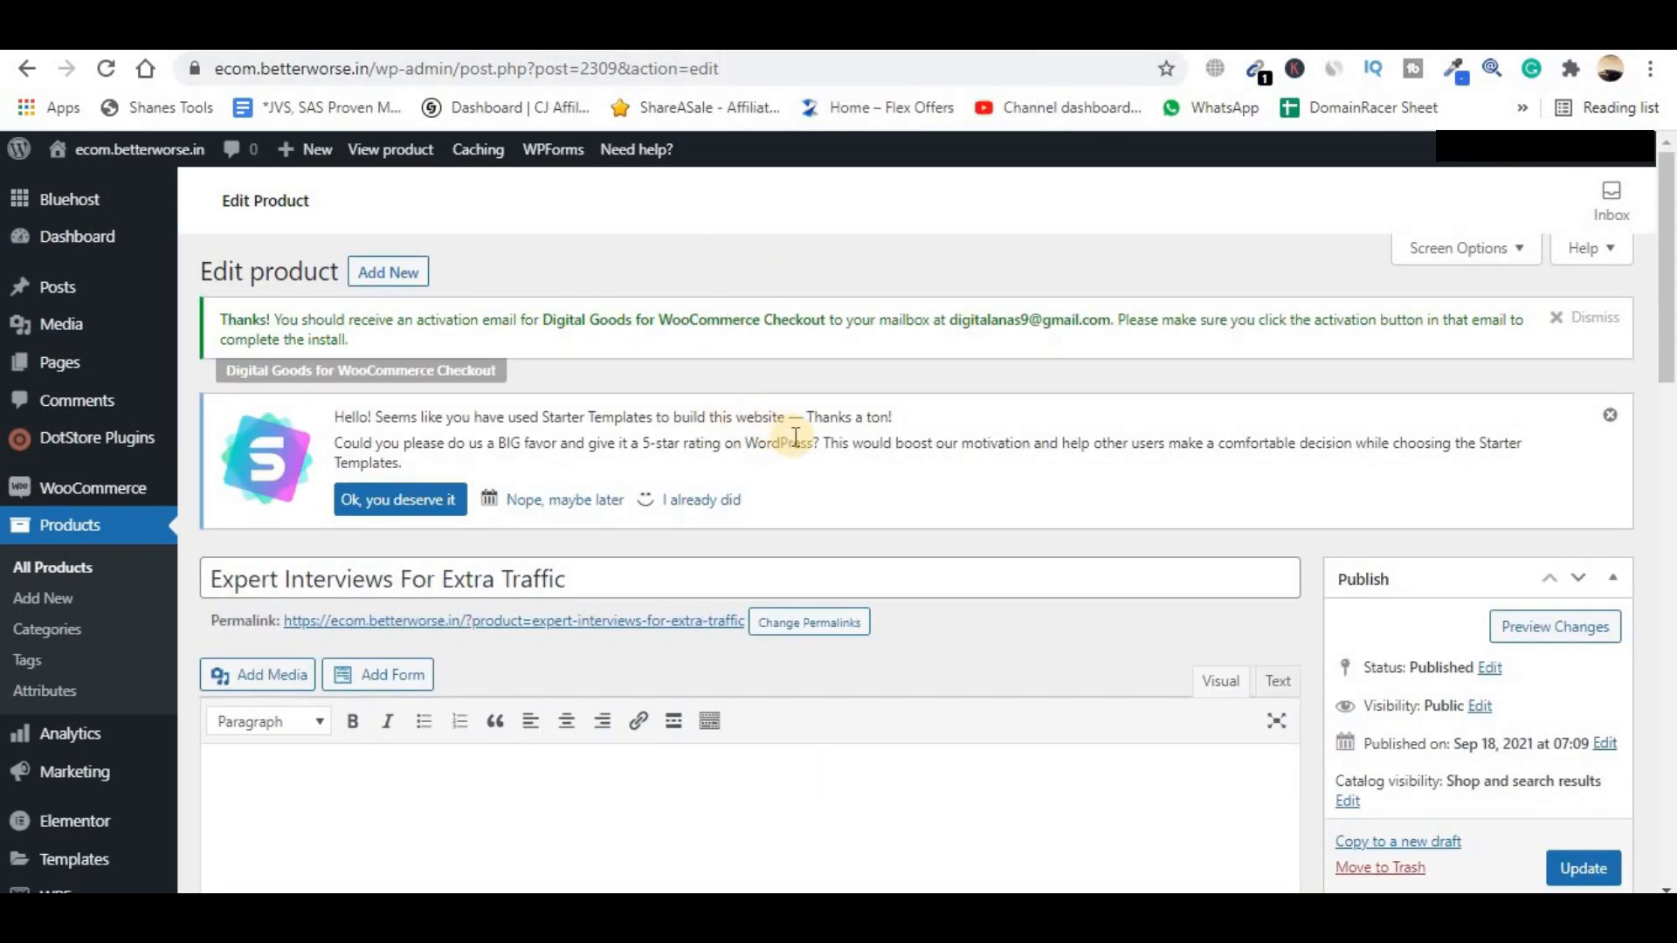
scroll(795, 437, down, 10)
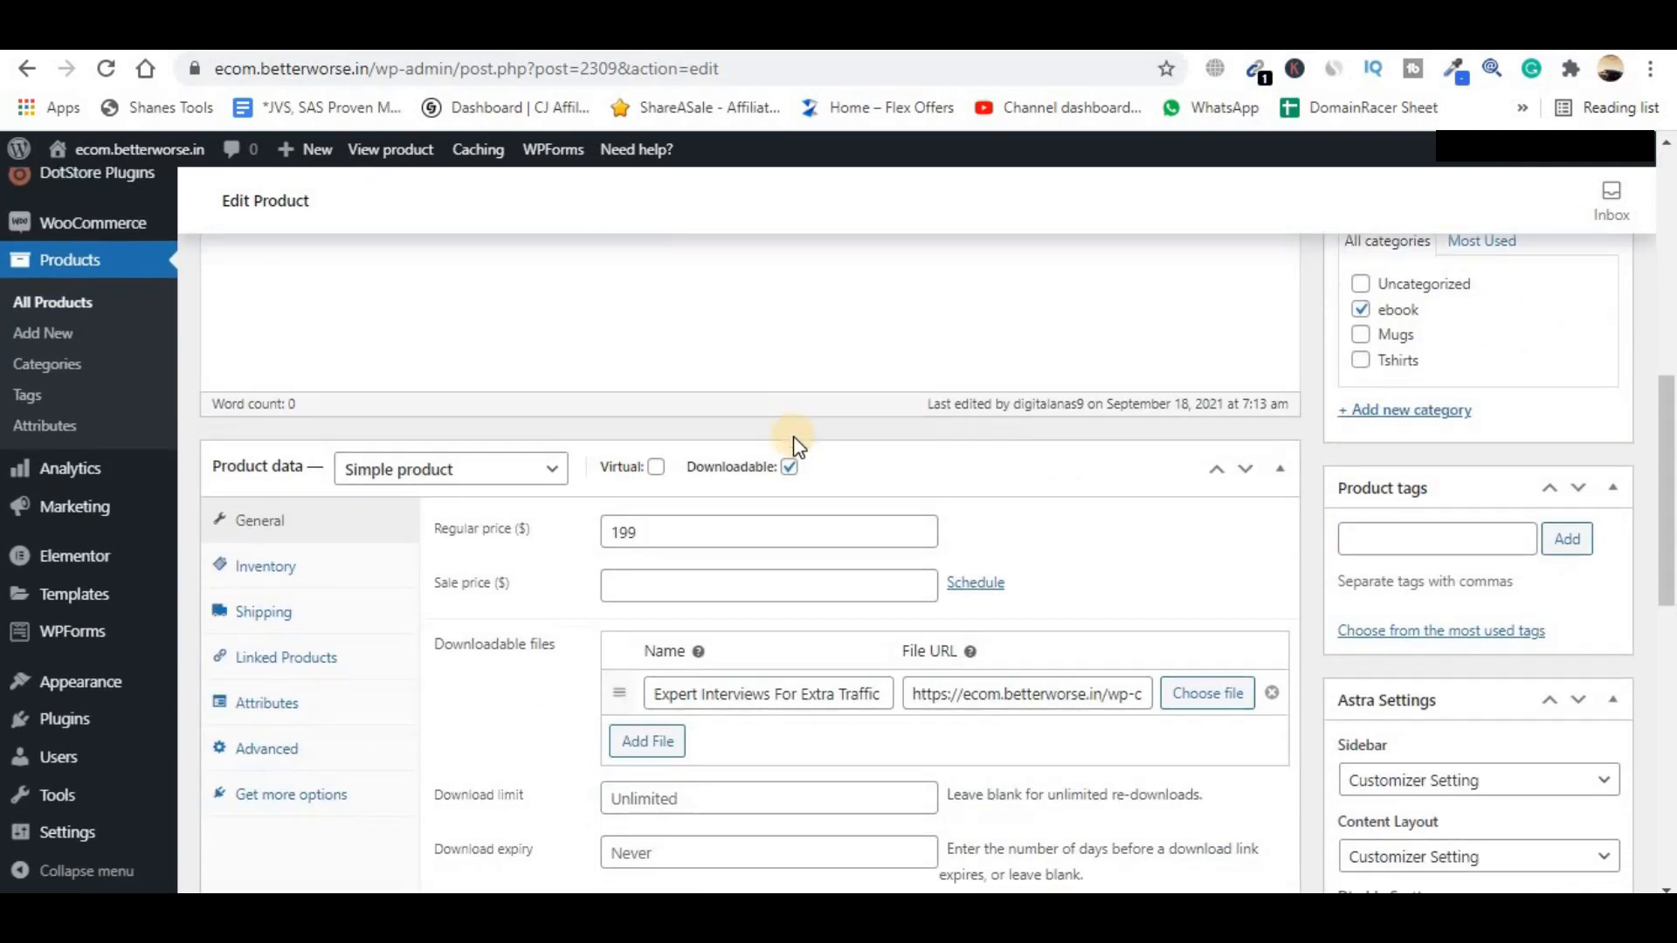
scroll(793, 436, down, 1)
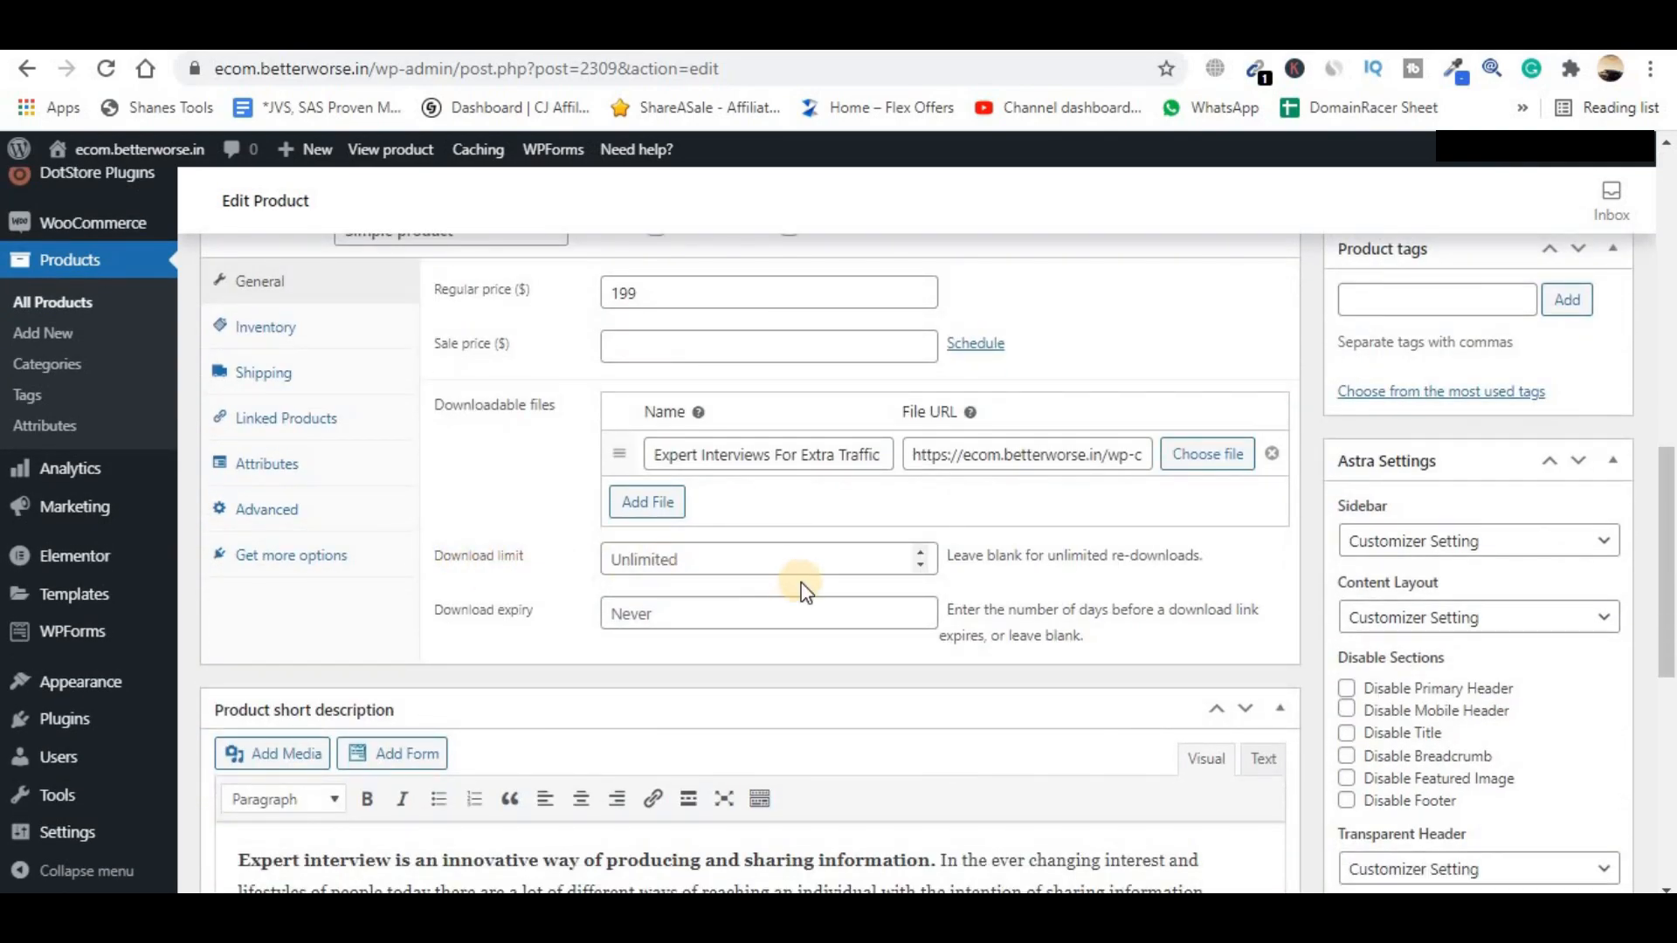
- Try a download limit of 1 for the product and clear the value again
click(825, 563)
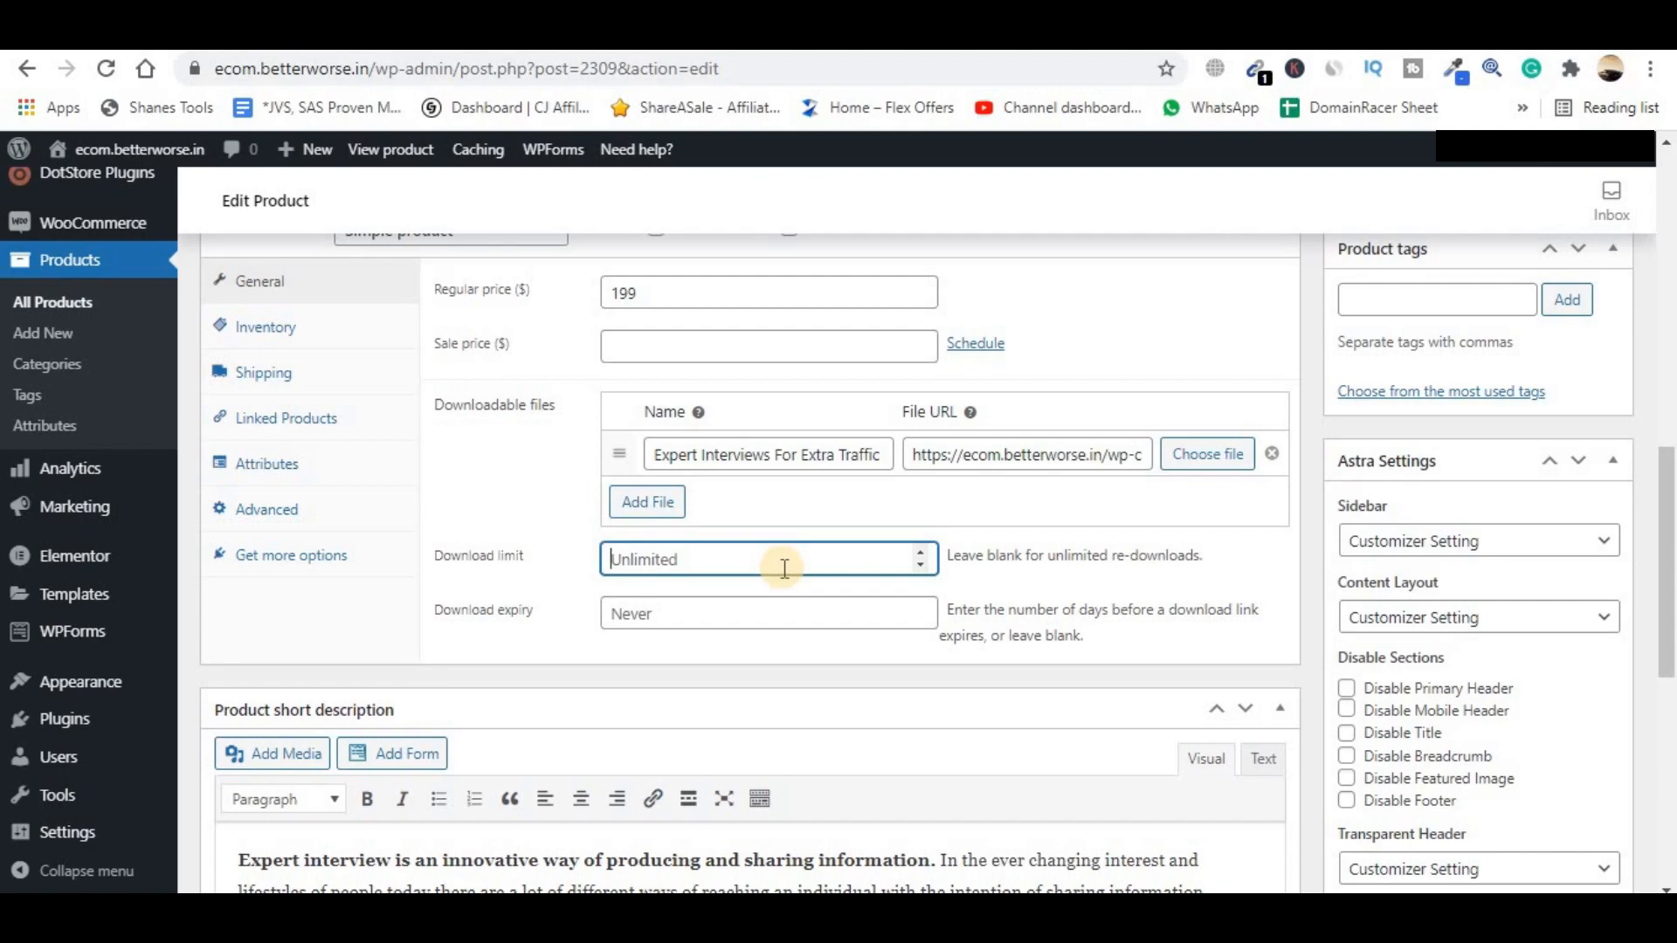
text(1)
key(BackSpace)
- Open the permalink settings from the product editor, choose the Post name structure and save the changes
scroll(830, 515, up, 10)
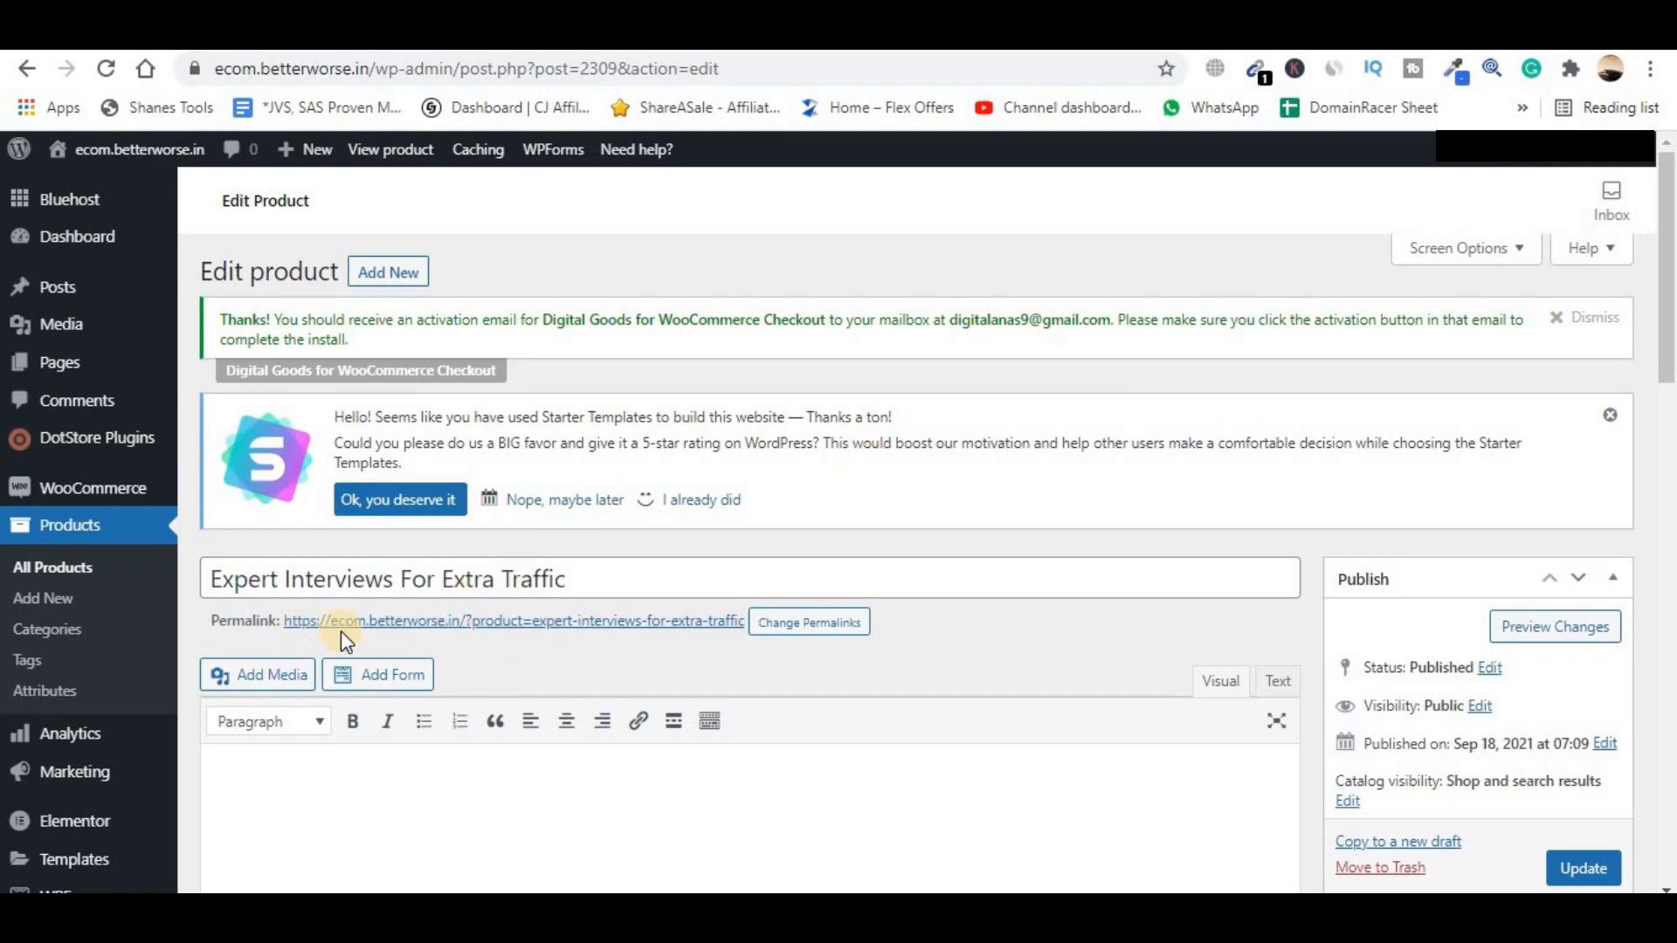
click(827, 629)
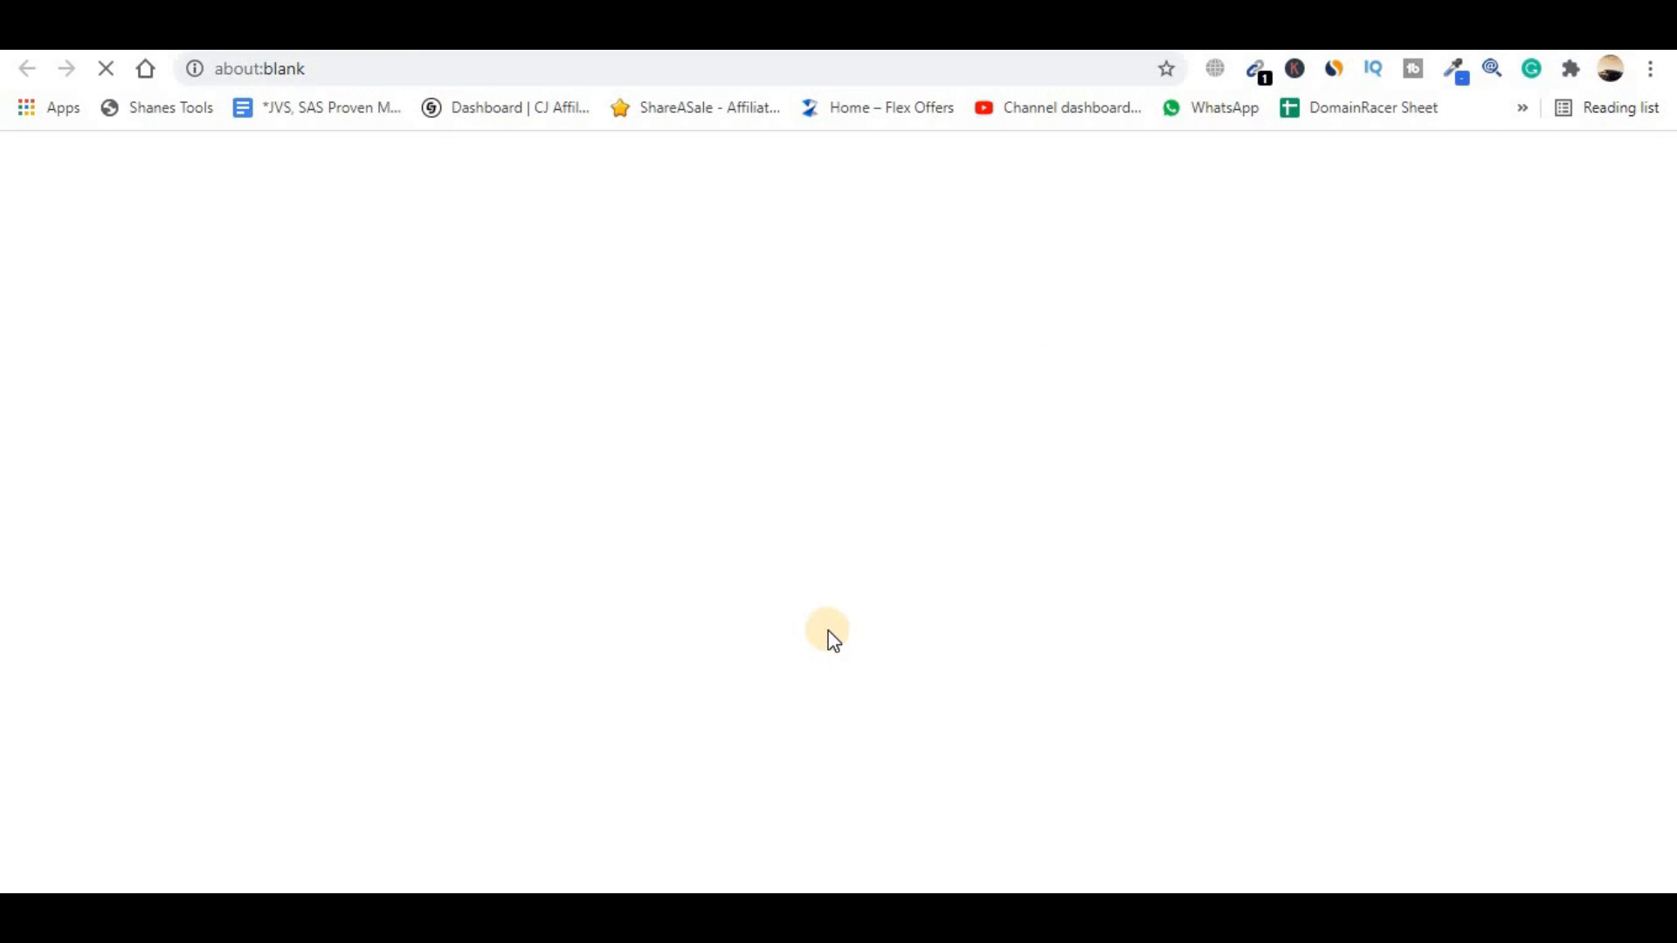
scroll(828, 636, down, 3)
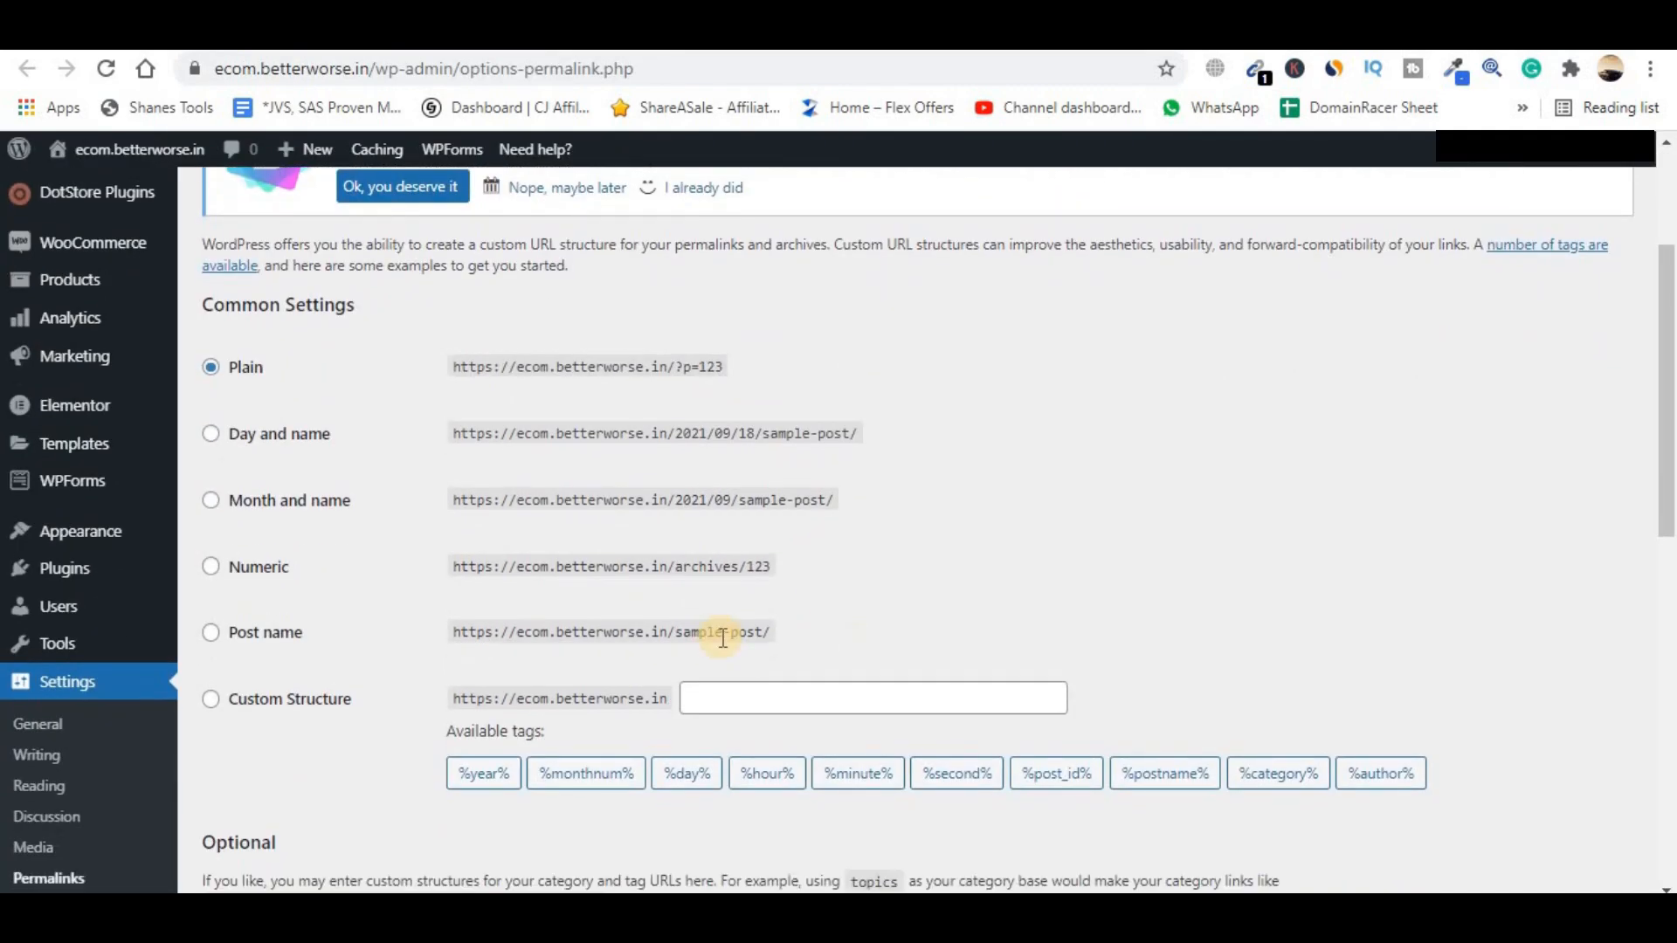
click(213, 633)
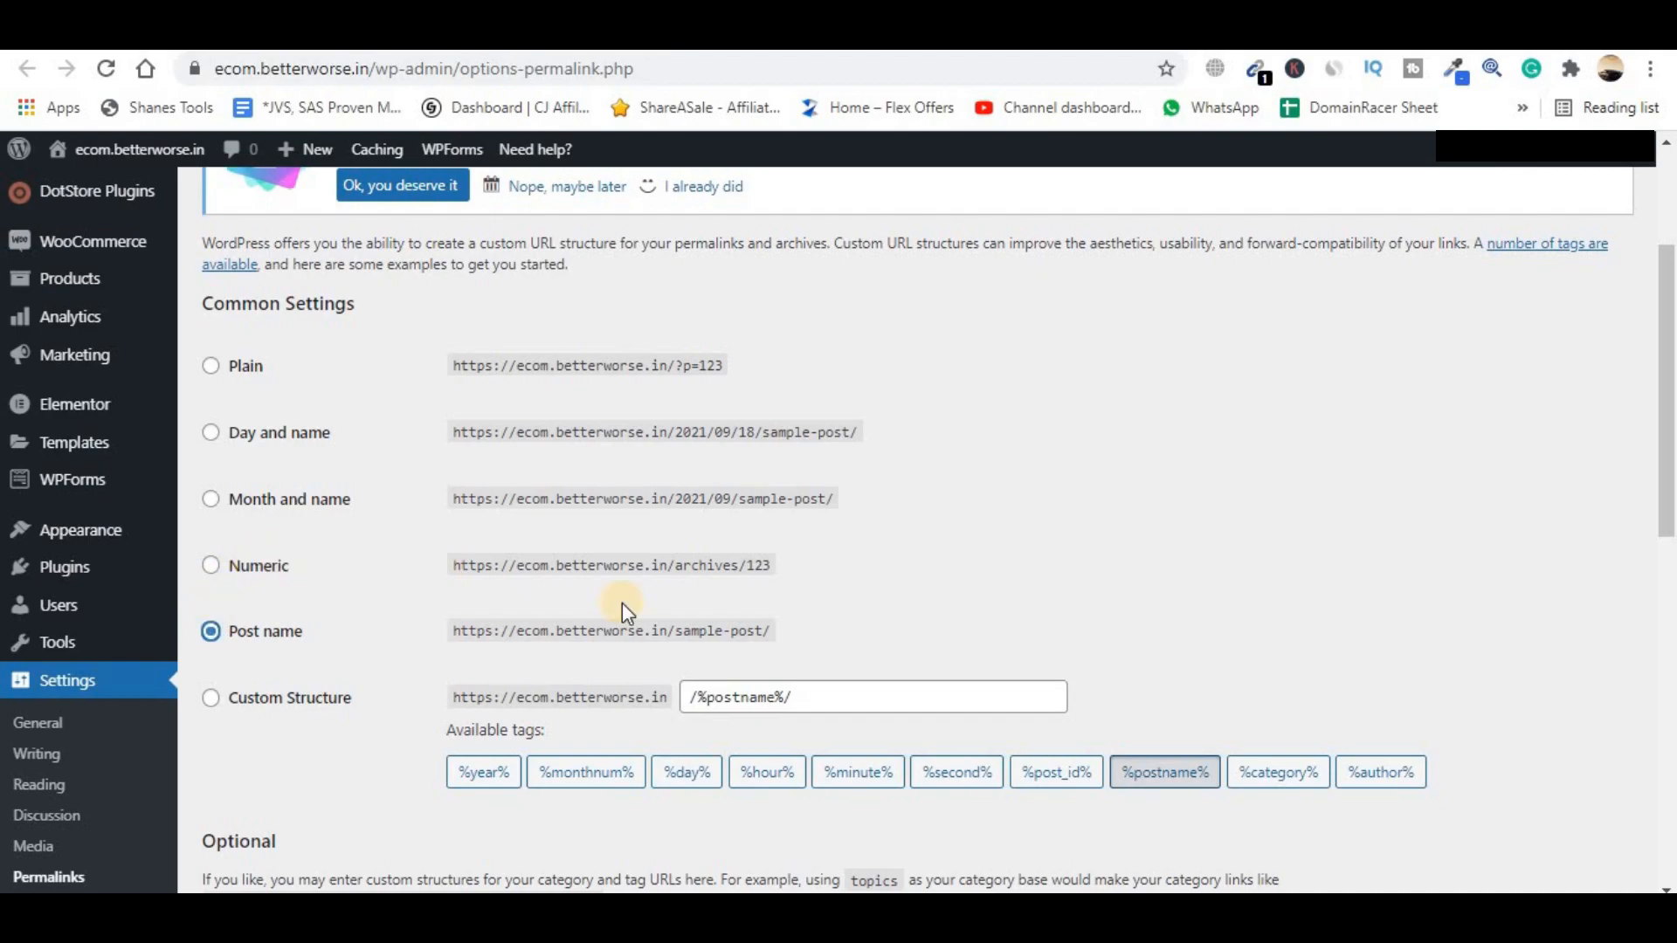
scroll(269, 524, down, 1)
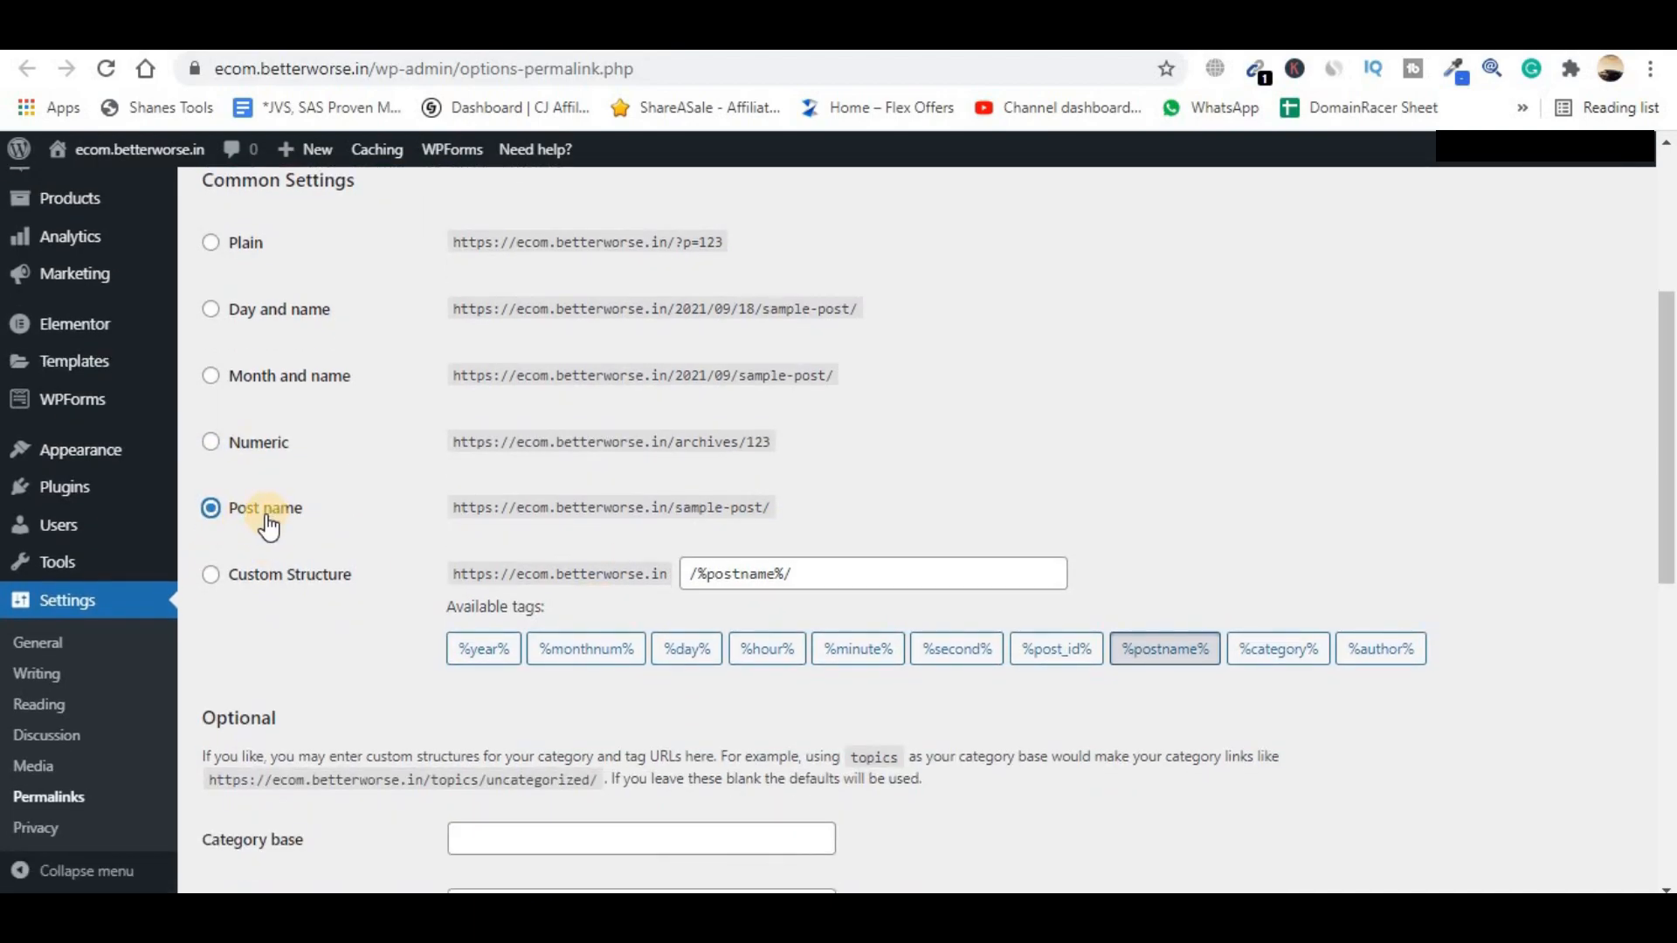
scroll(268, 523, down, 7)
click(272, 786)
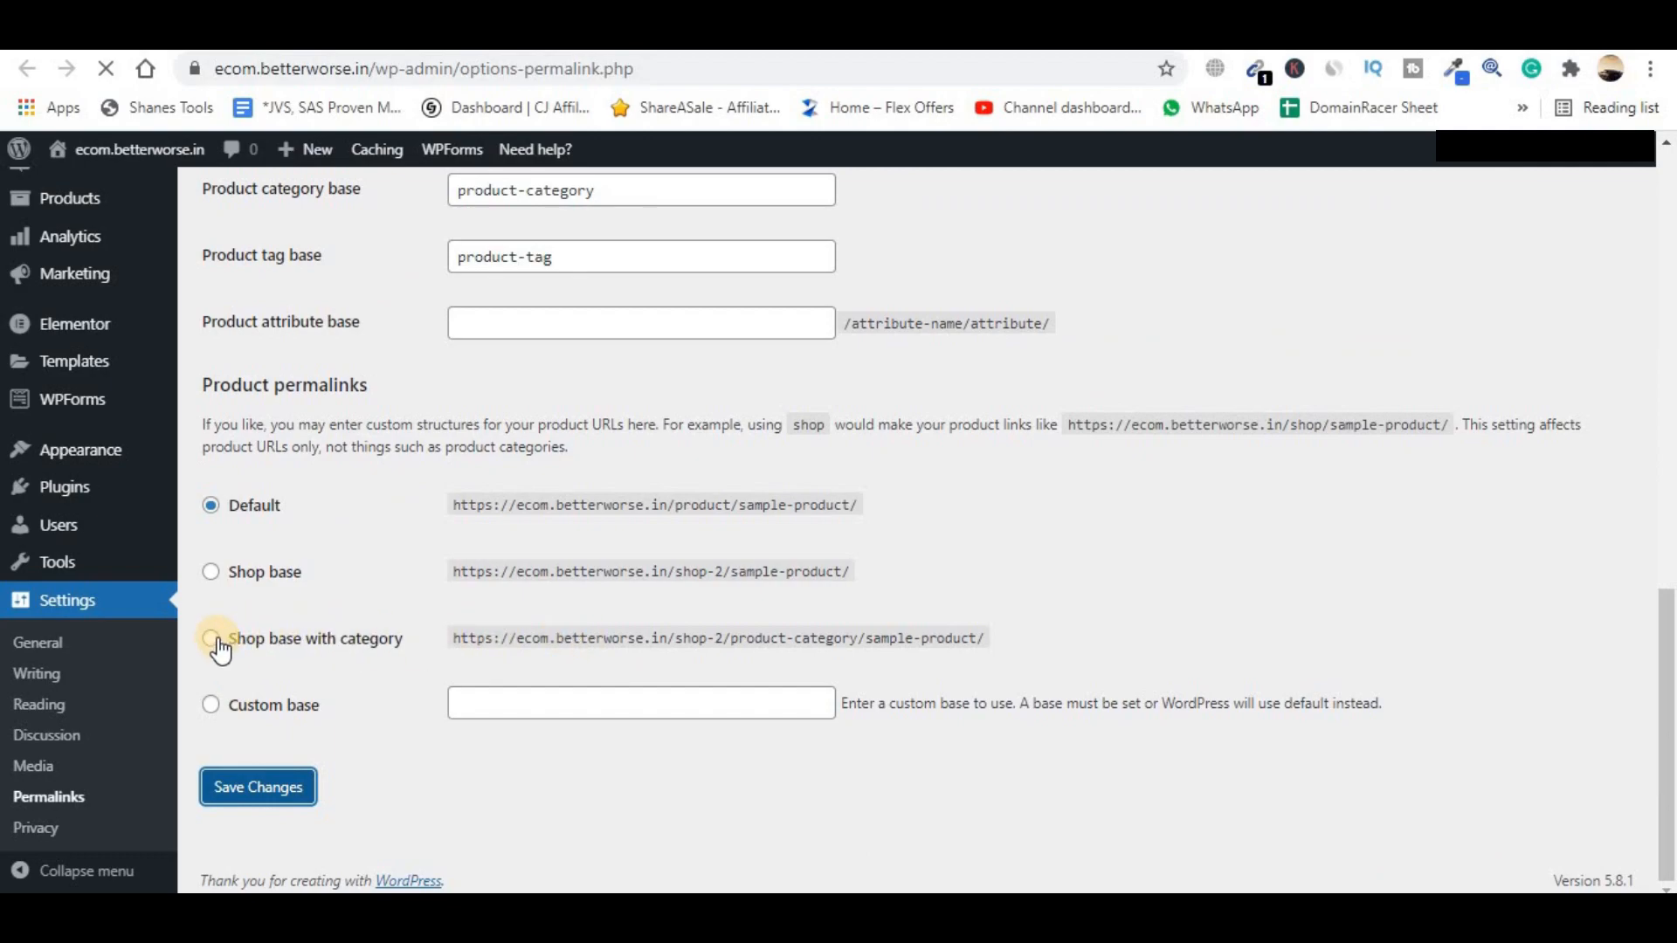
- Set the product permalinks to Shop base with category and save the permalink settings
scroll(244, 672, down, 6)
scroll(253, 620, down, 6)
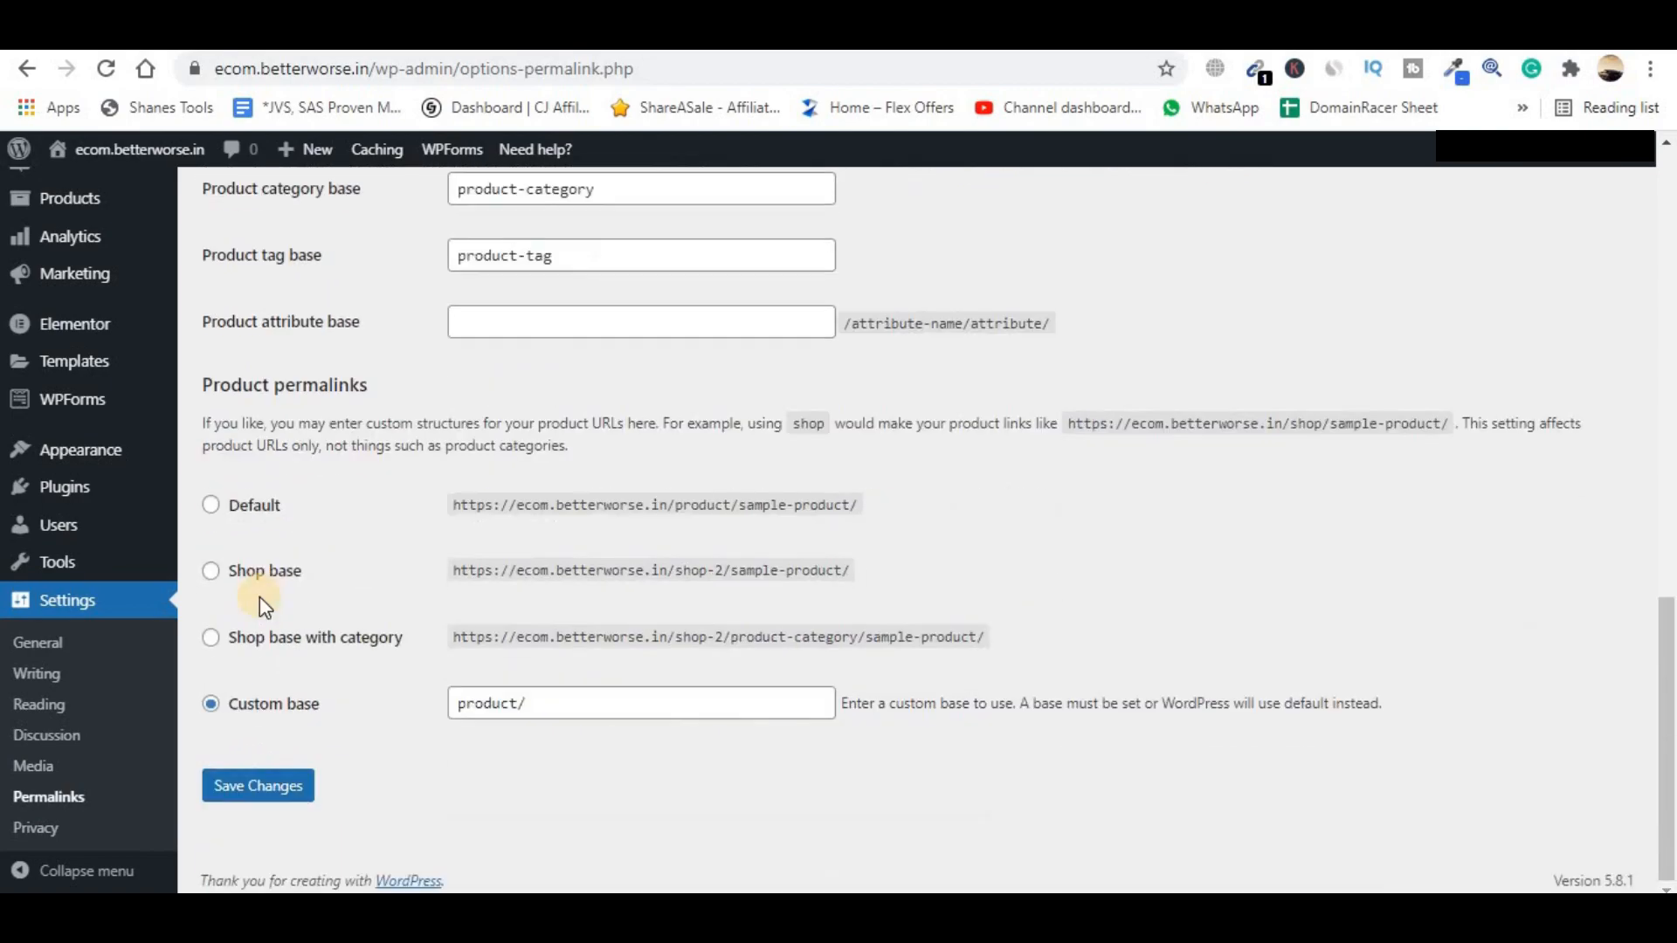
click(211, 637)
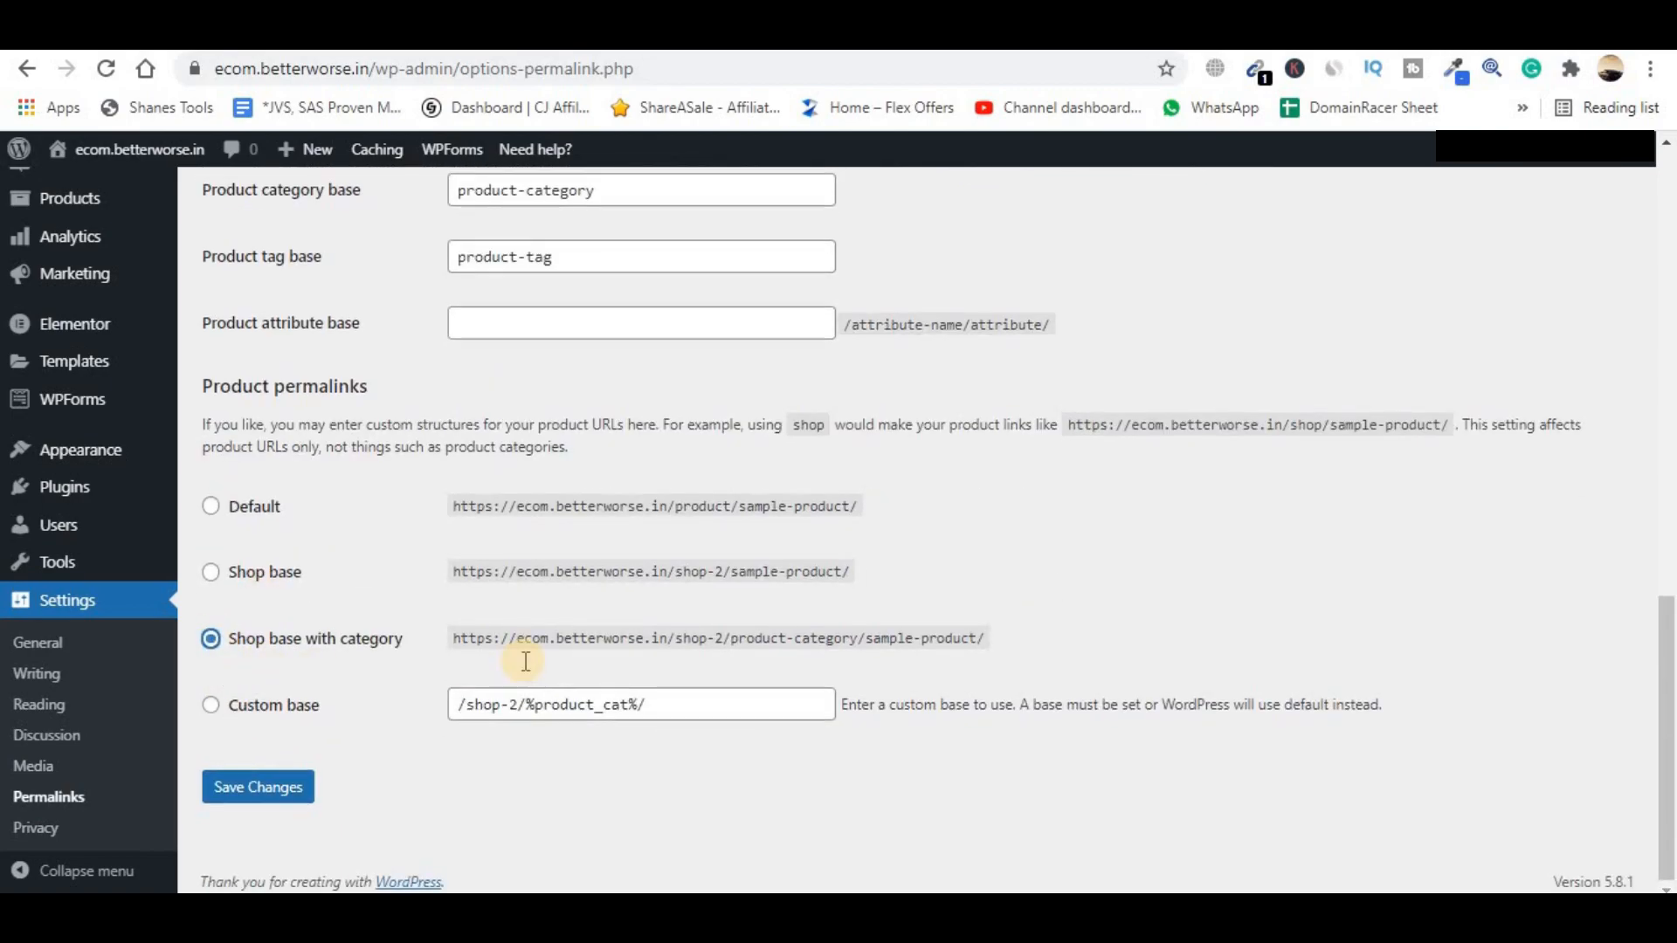
scroll(489, 646, up, 5)
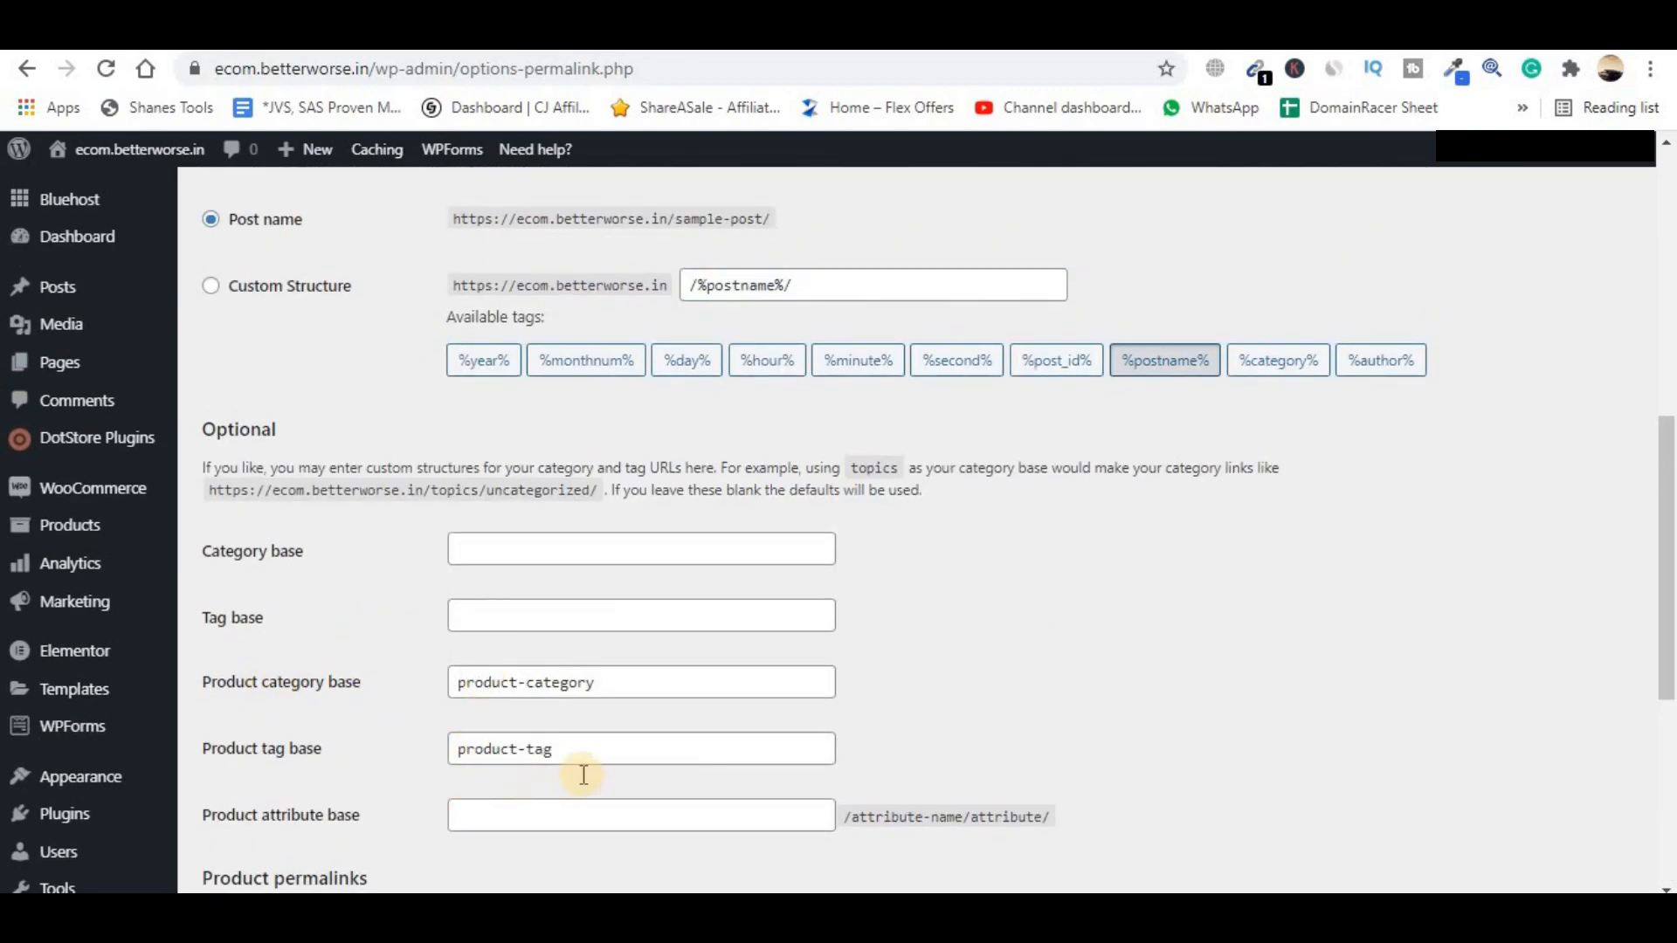
scroll(587, 777, up, 4)
scroll(552, 616, up, 2)
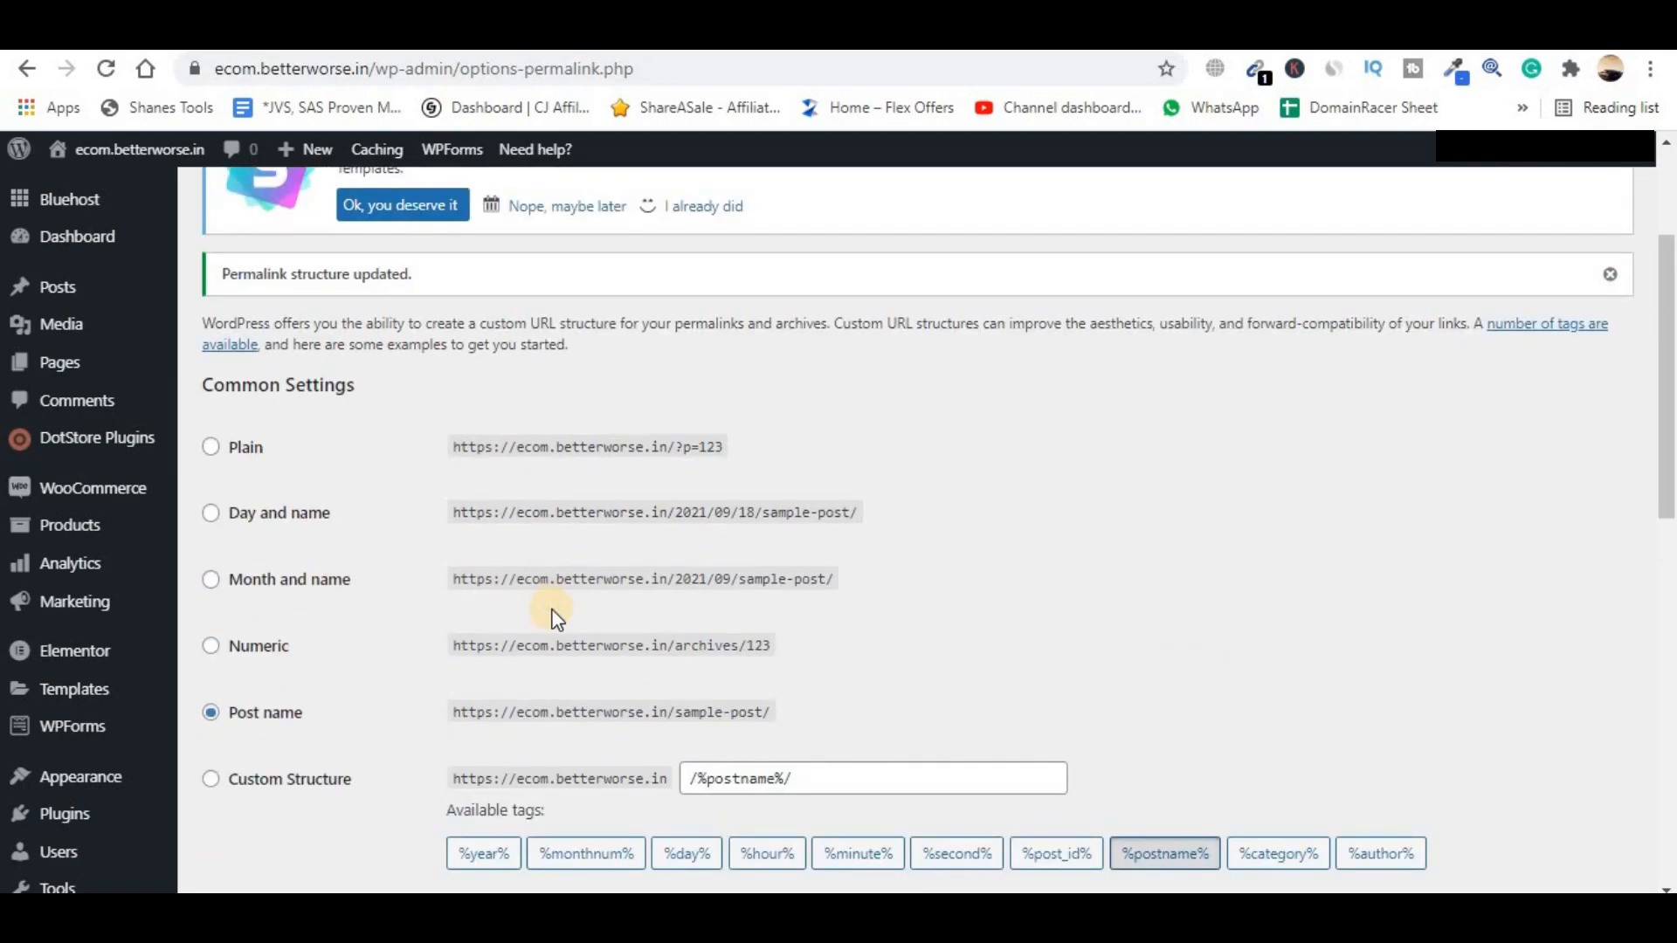
scroll(550, 611, down, 2)
scroll(421, 465, up, 2)
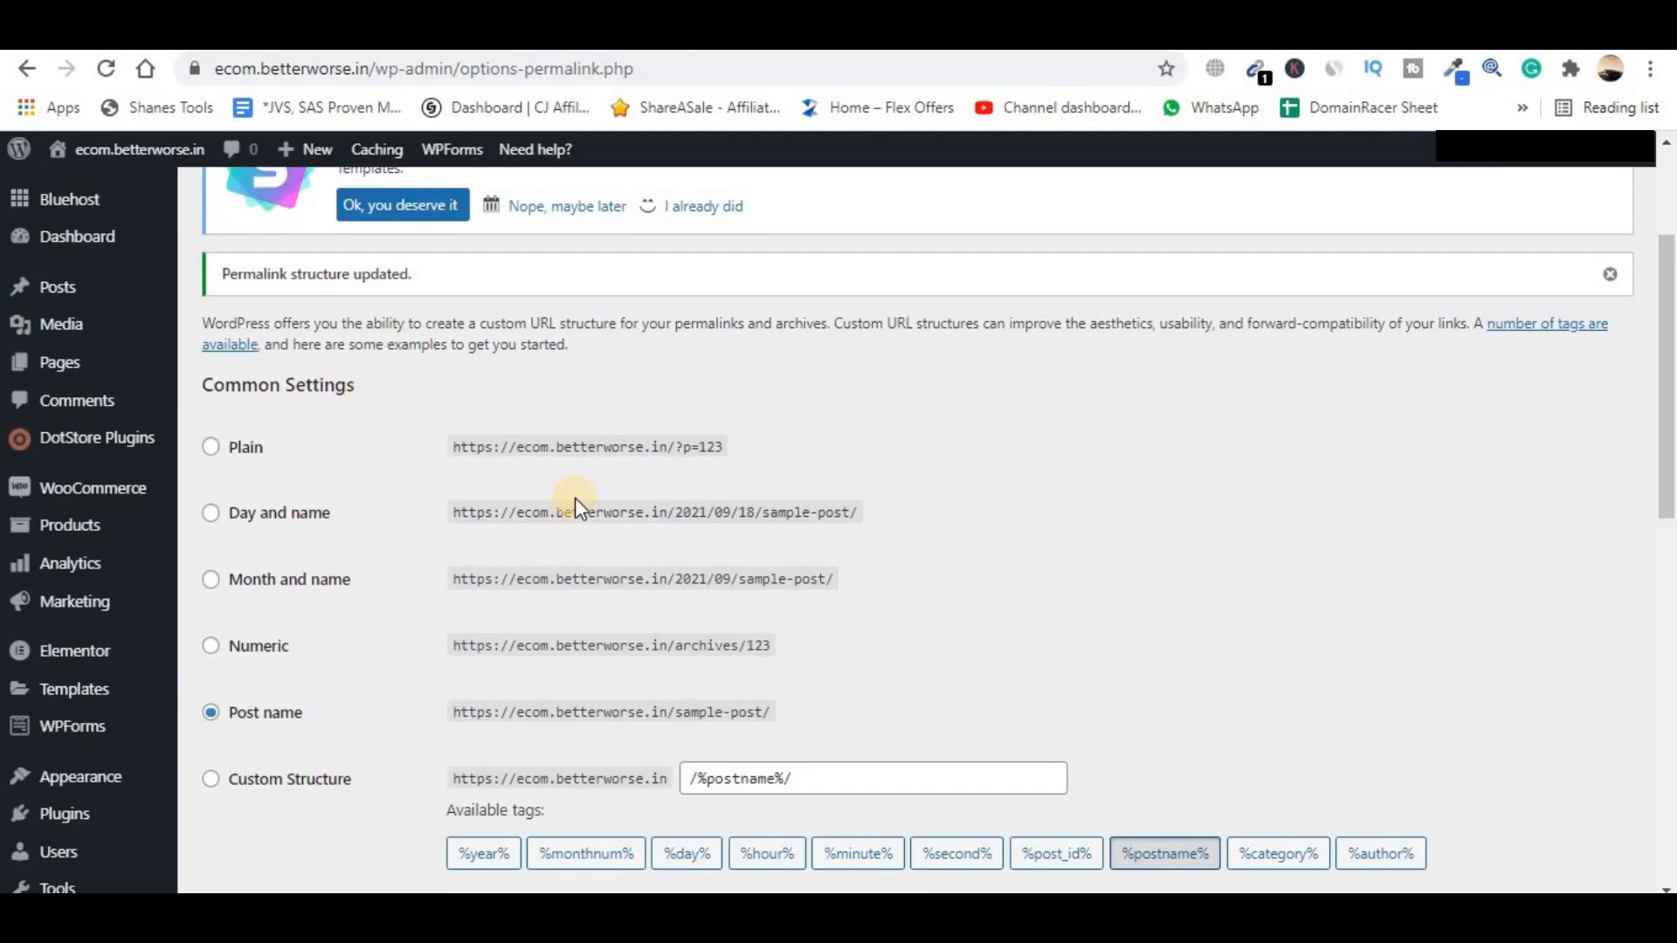
scroll(305, 511, down, 3)
scroll(385, 490, down, 8)
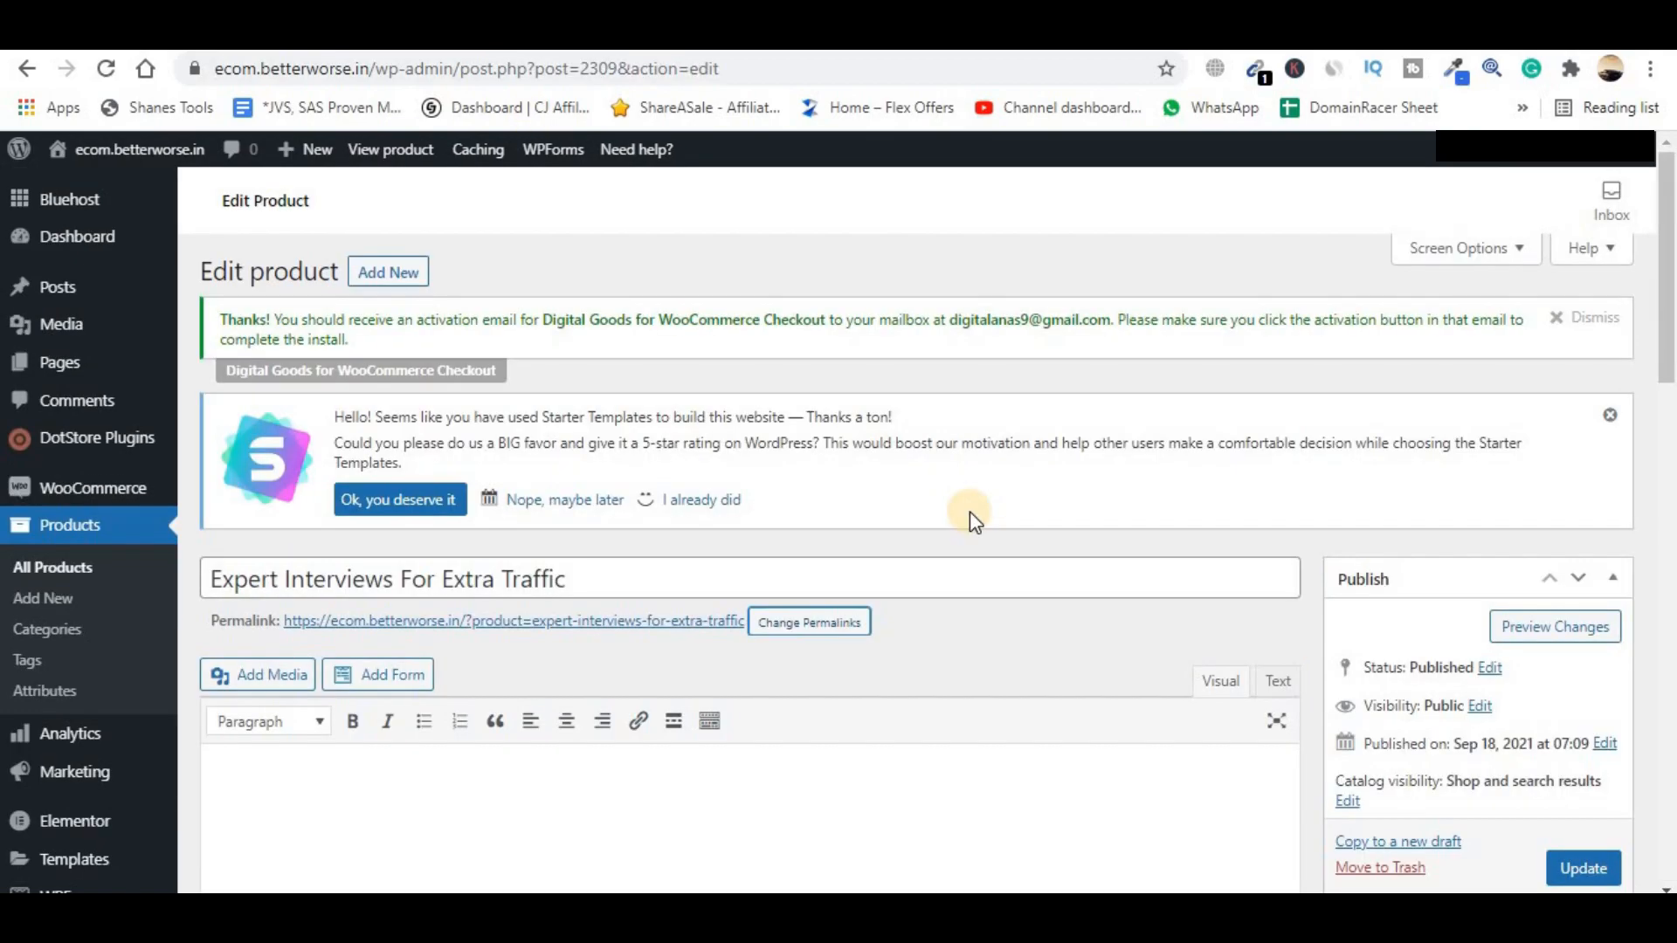
- Switch to the store's All Products page and check its URL and product listing
scroll(969, 511, down, 1)
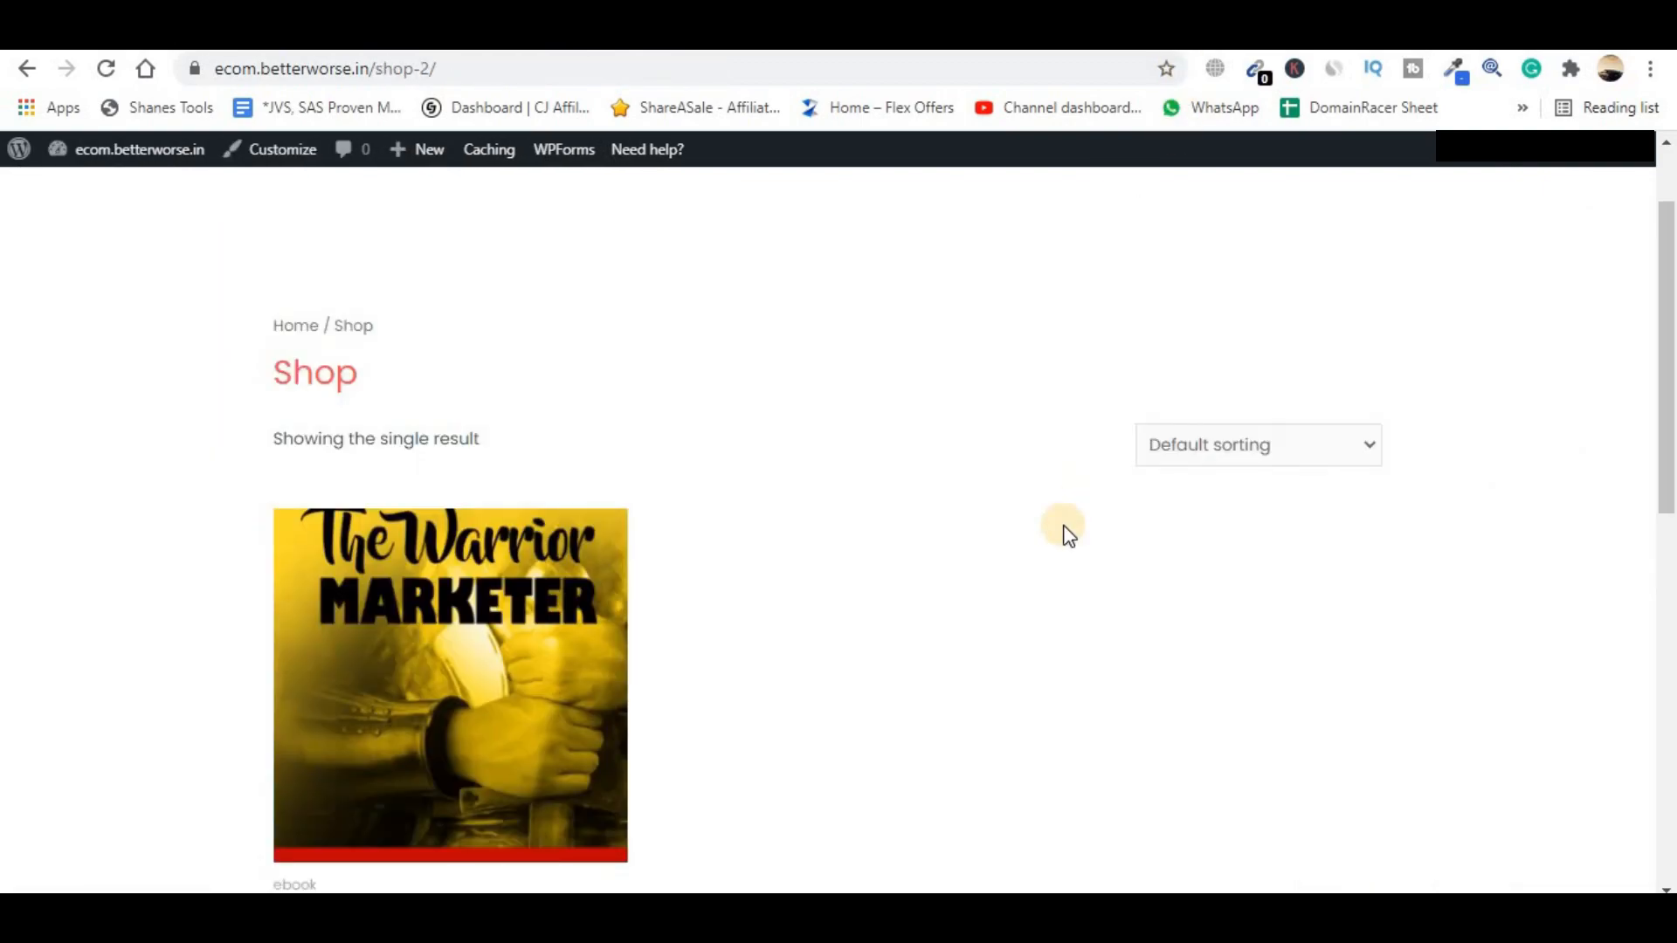
drag(432, 68, 216, 68)
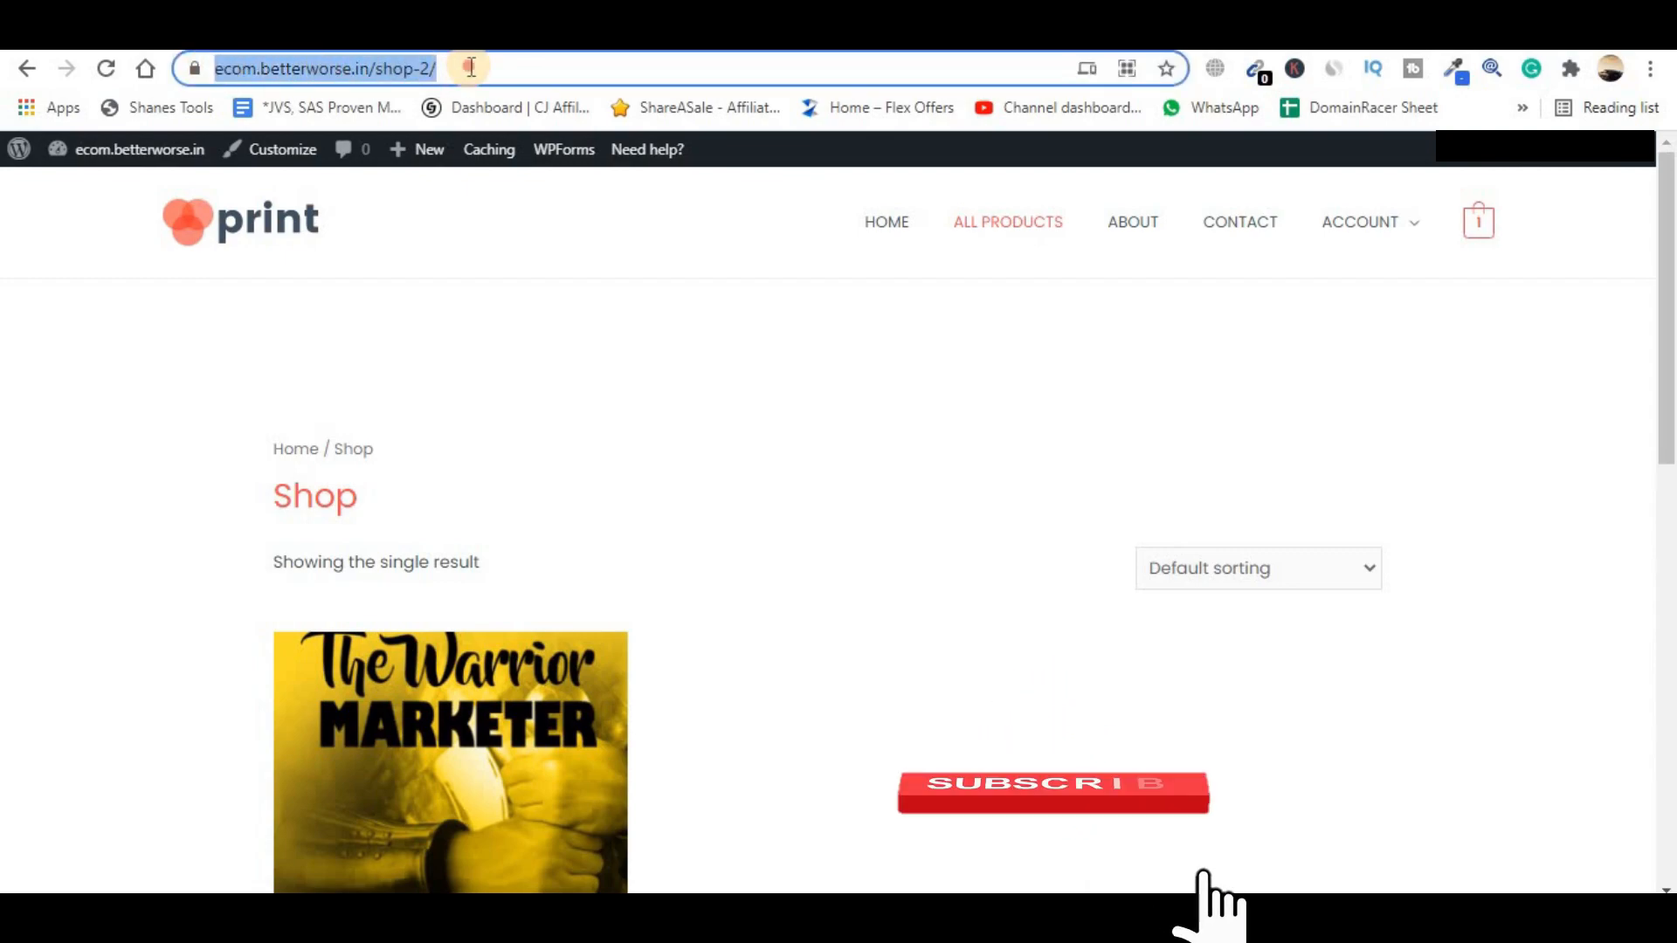
scroll(793, 511, down, 2)
scroll(793, 512, down, 3)
scroll(606, 344, up, 5)
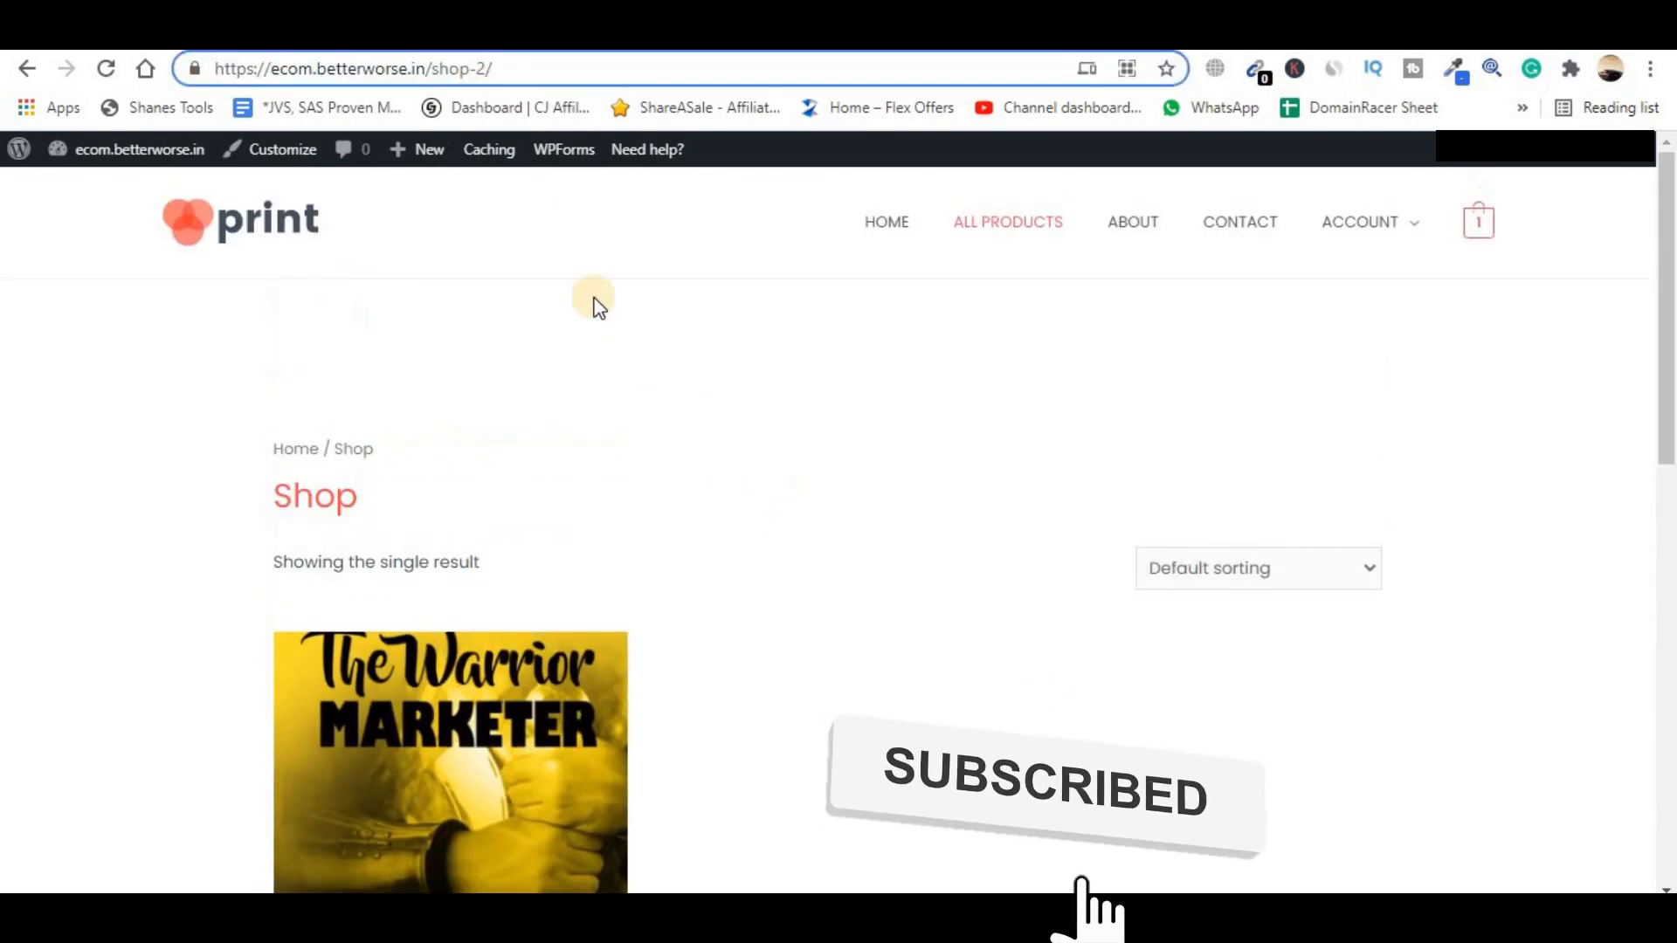
scroll(530, 702, down, 3)
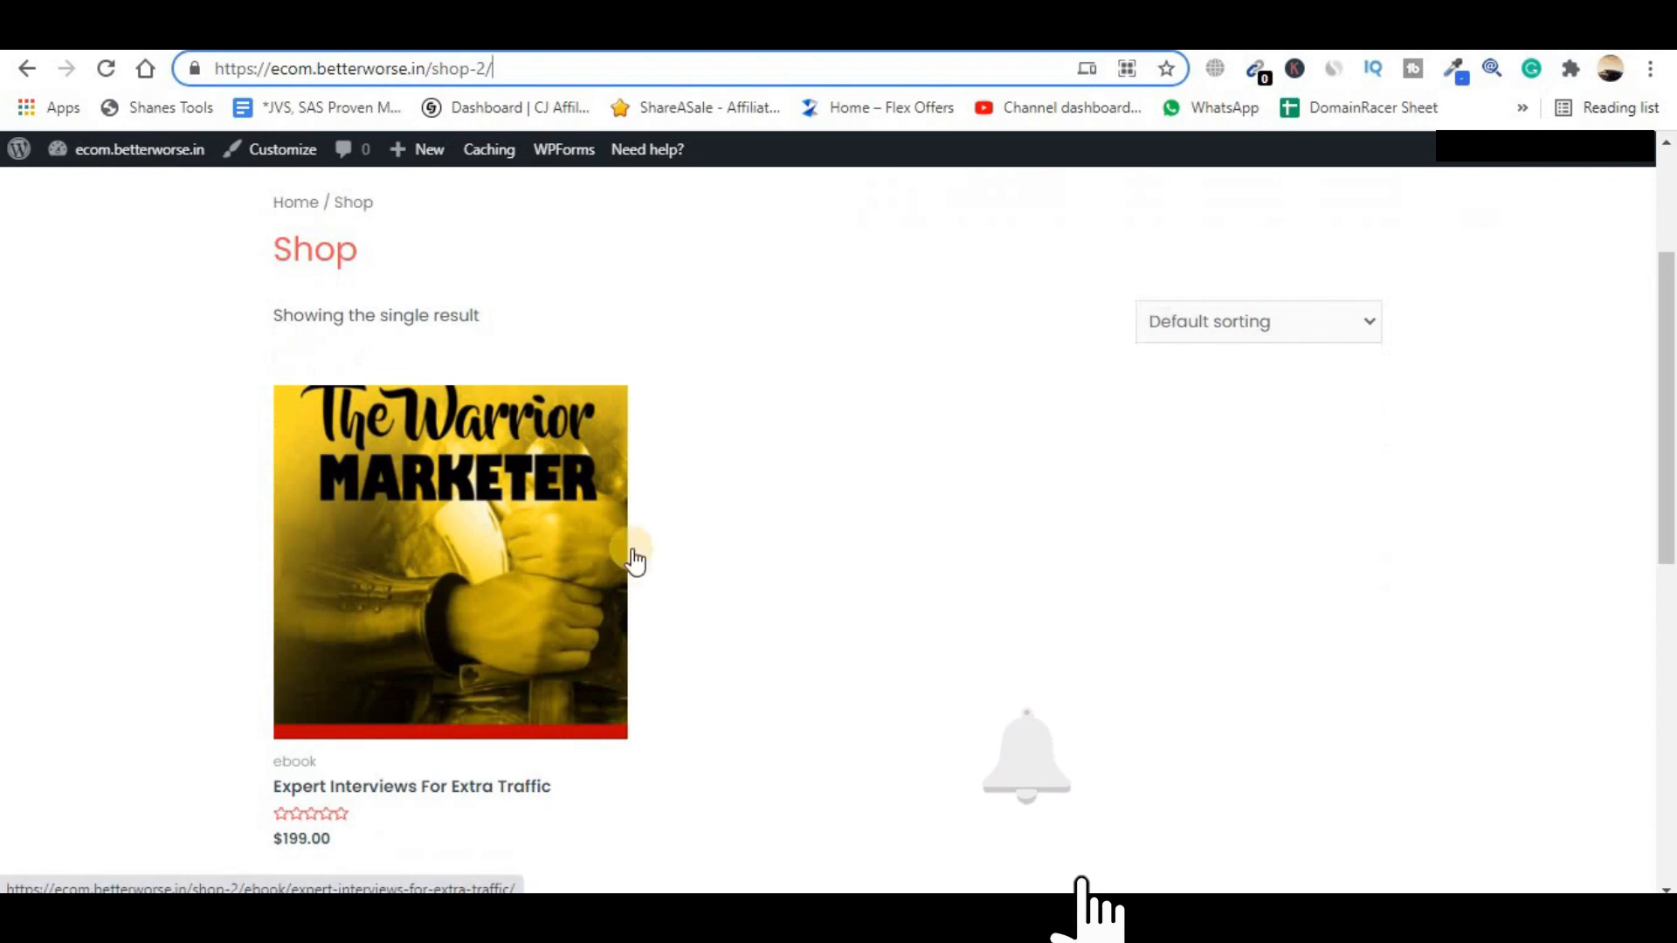
- Open "Expert Interviews For Extra Traffic" from the shop, check its URL and product details, and return to the shop page
click(476, 625)
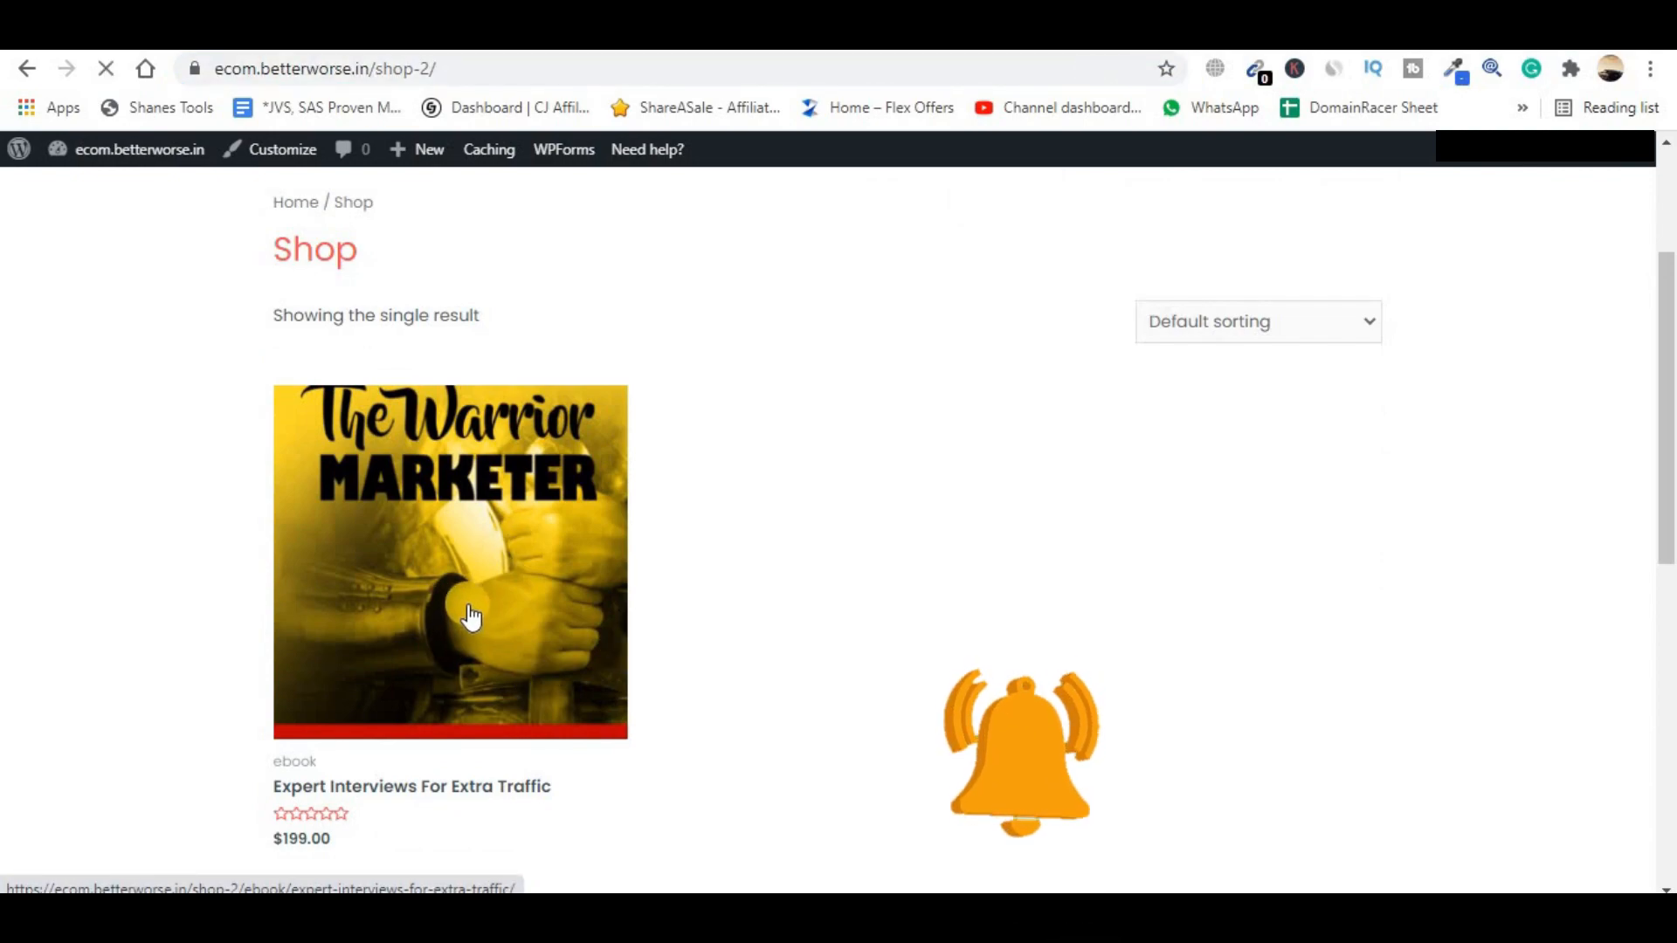
drag(451, 69, 793, 69)
drag(995, 529, 927, 498)
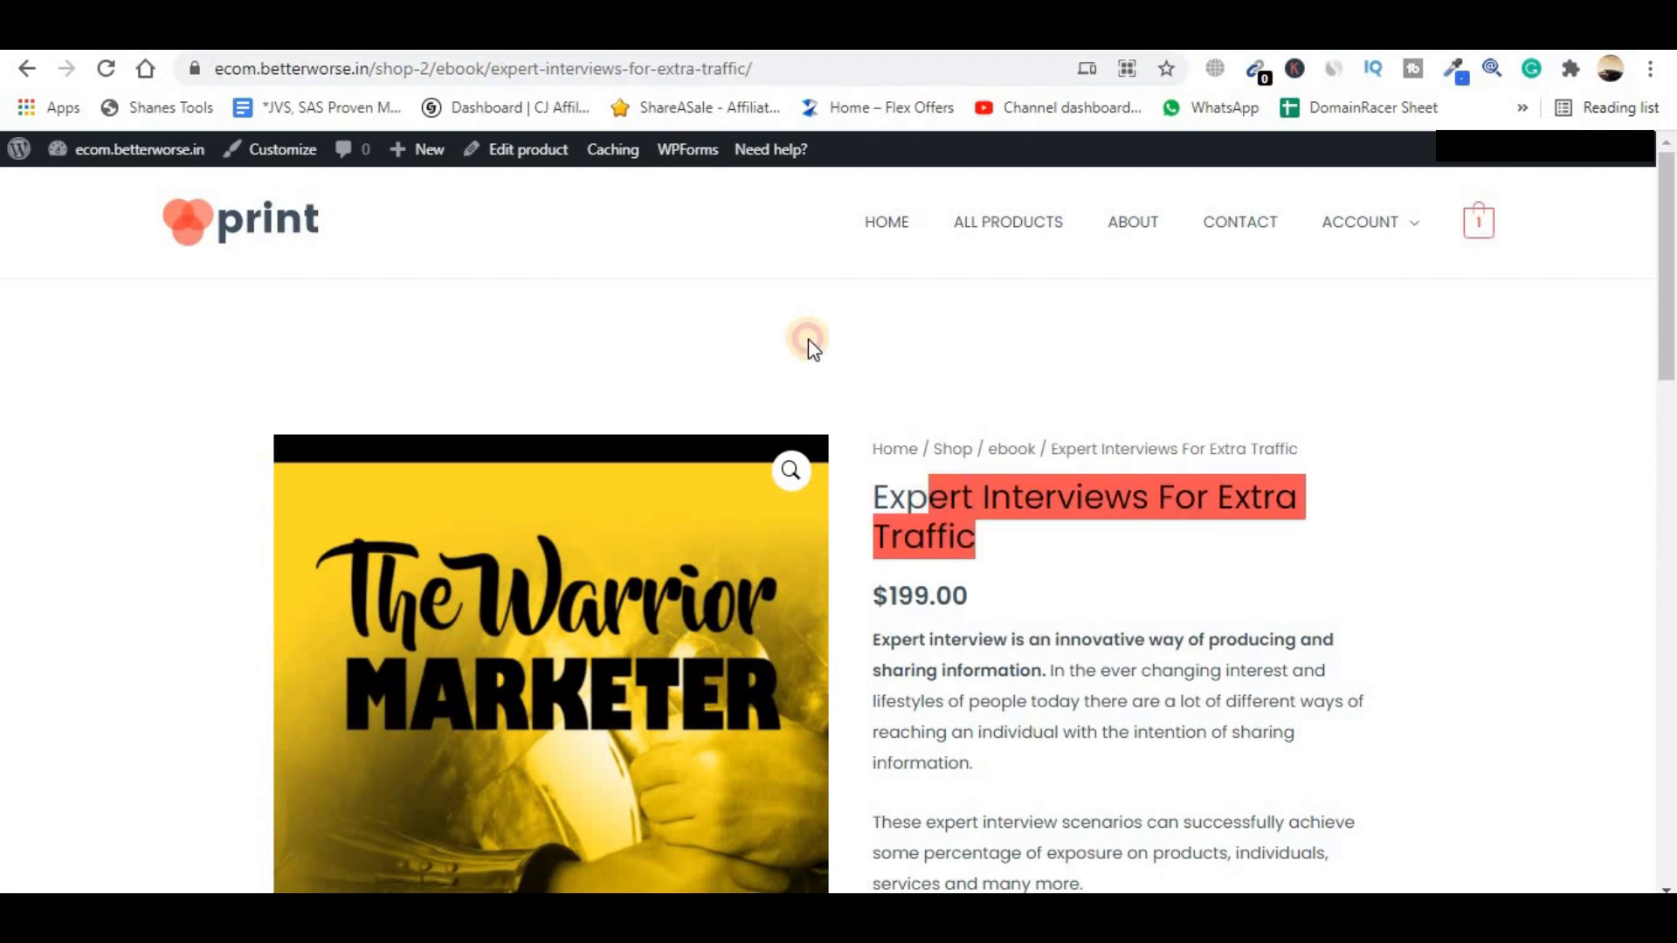
click(240, 518)
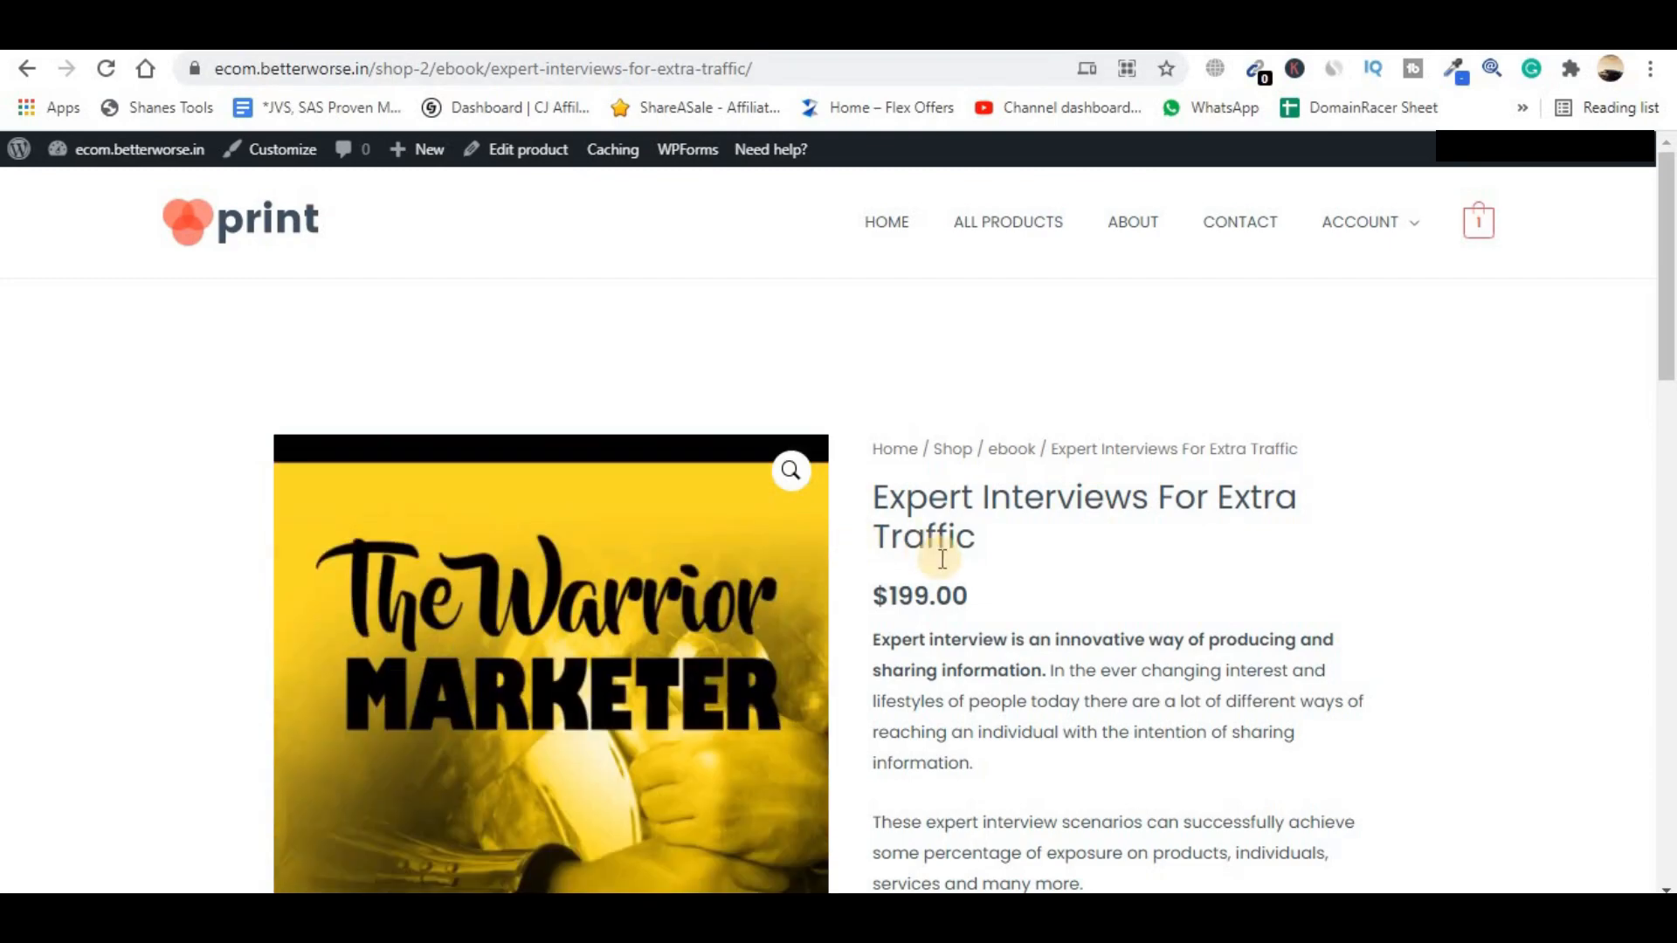
scroll(942, 559, down, 3)
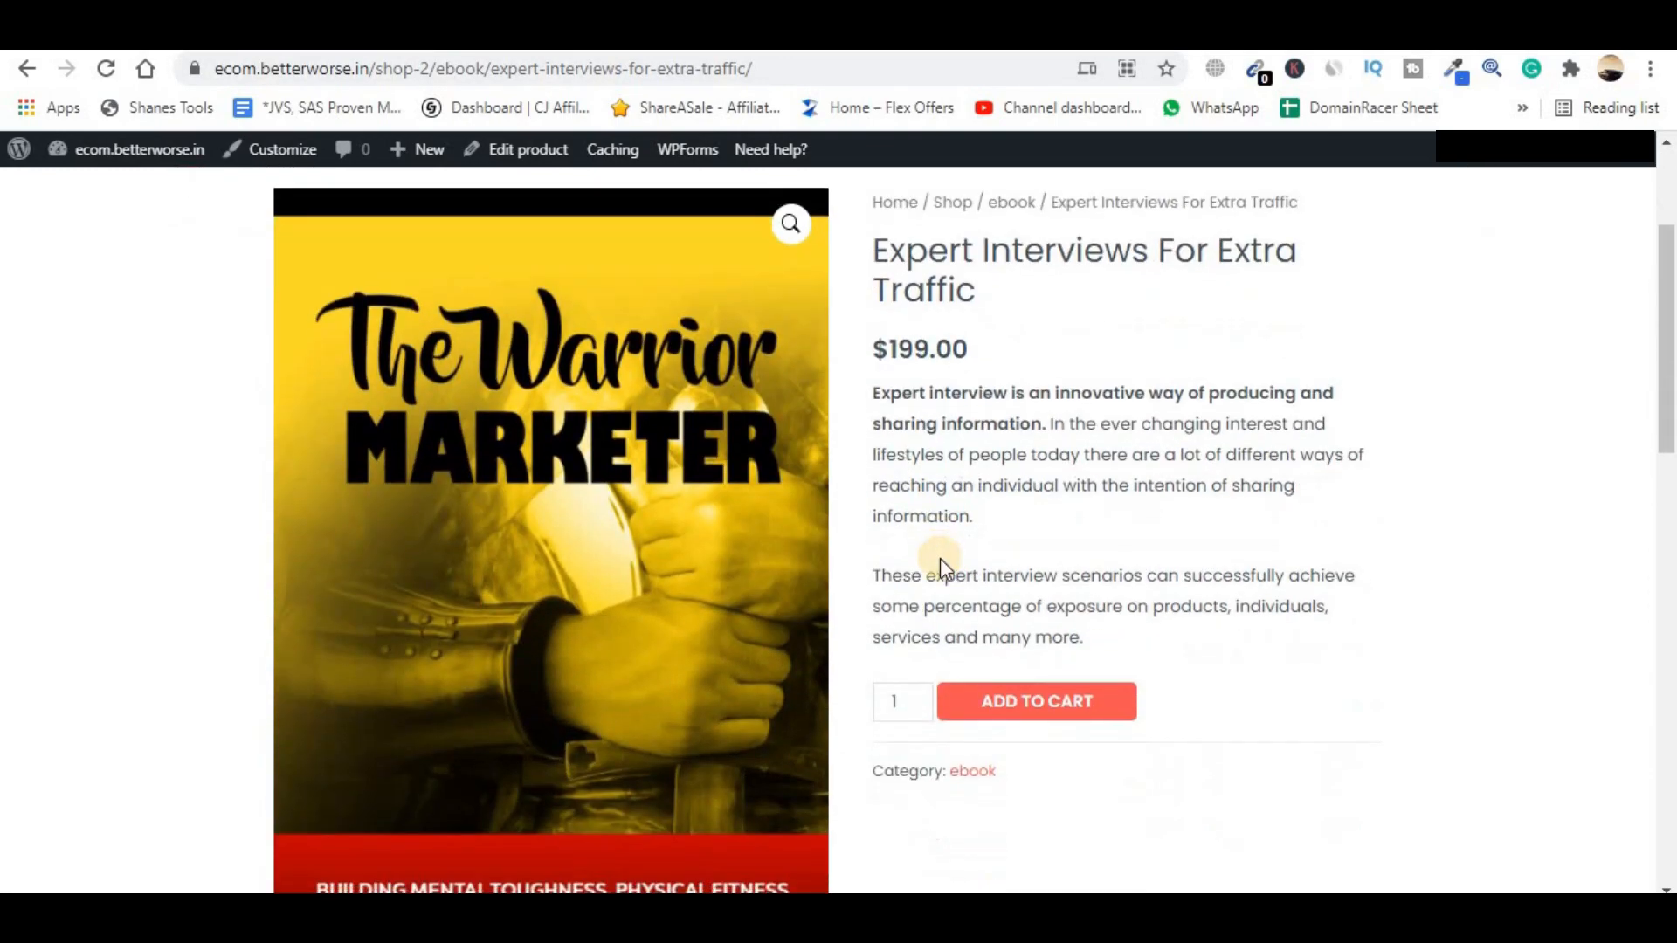
scroll(940, 559, up, 3)
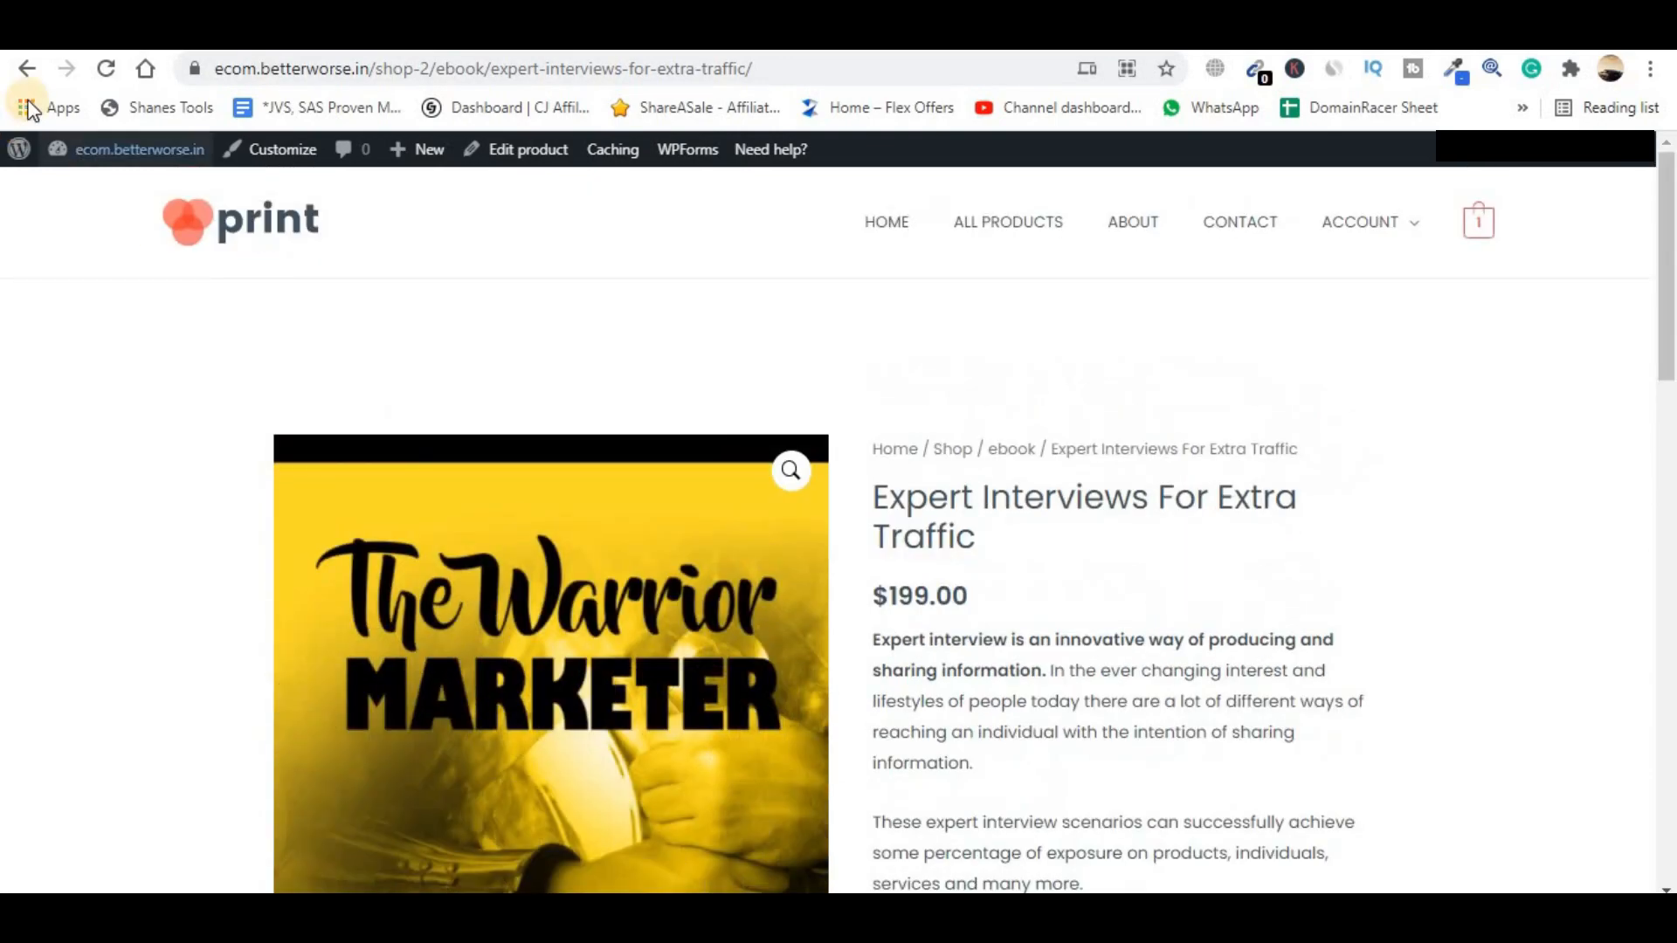
click(27, 70)
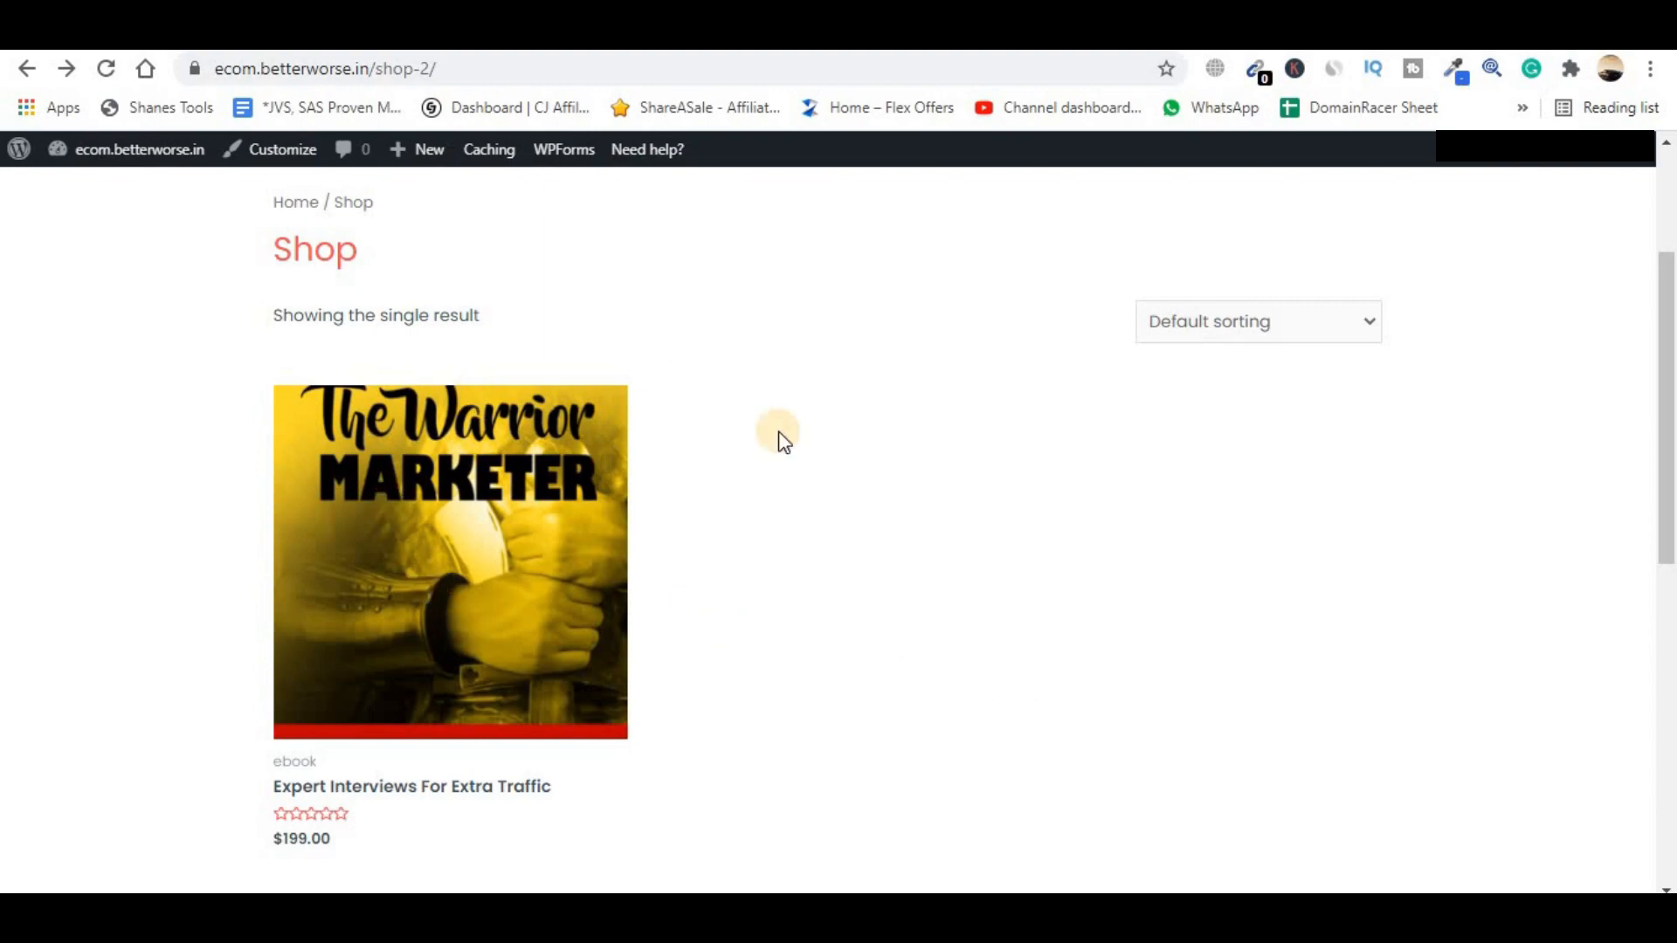
- Switch to the betterworse.in site, open its Shop page and look through the e-book listings
key(alt+Right)
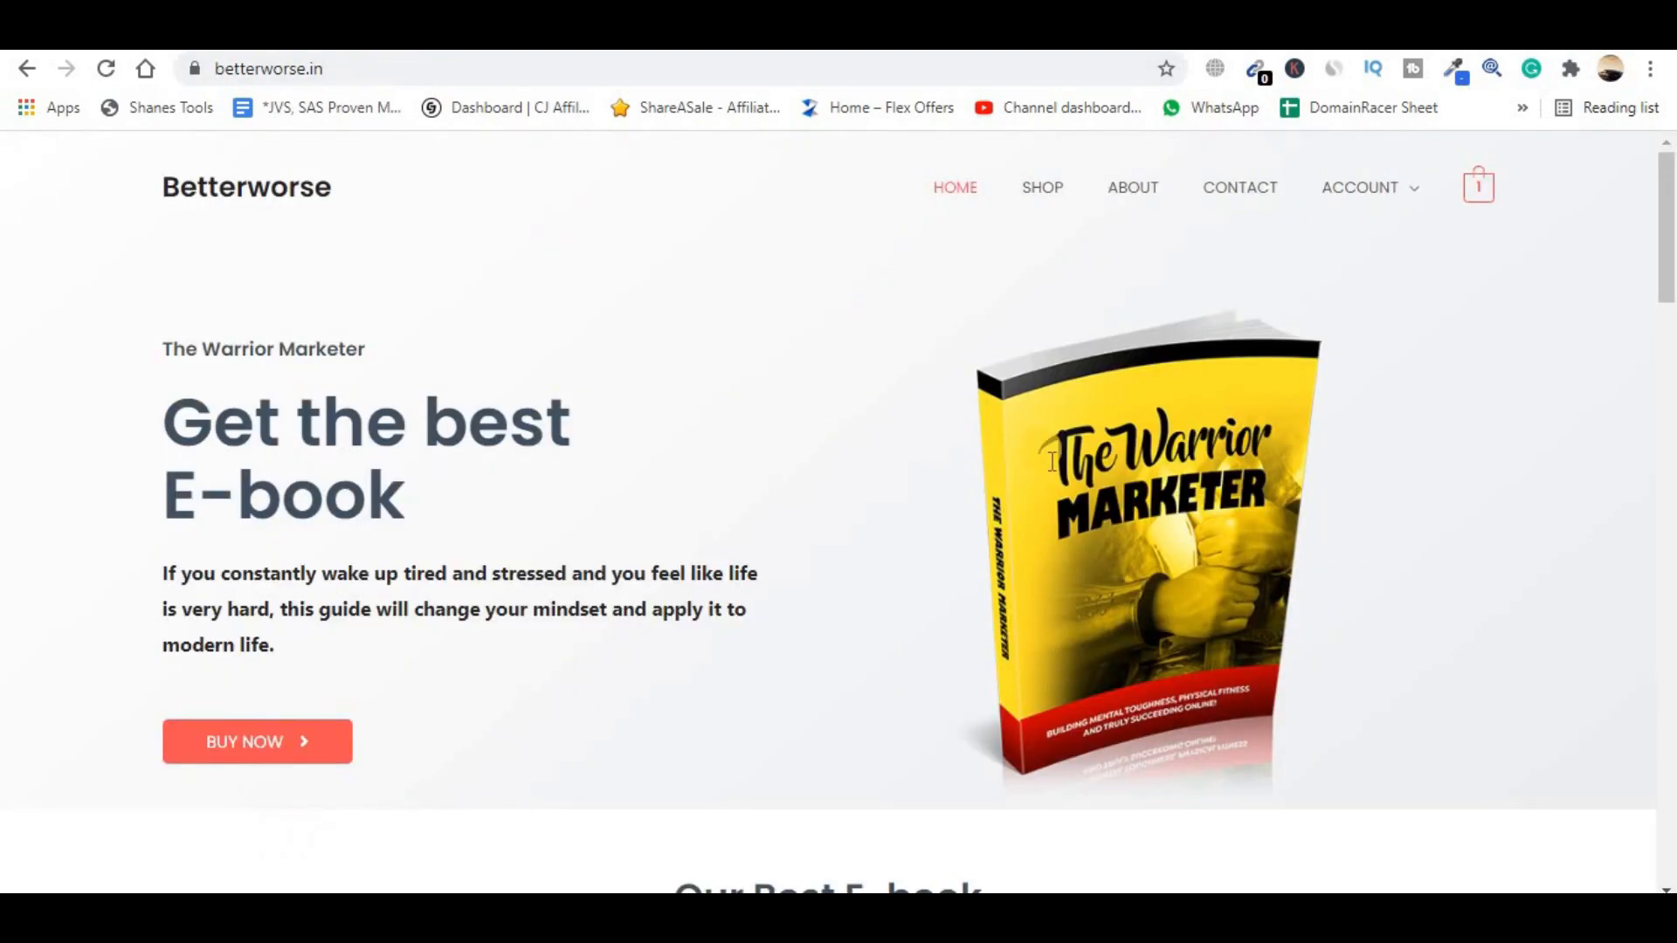
click(1052, 197)
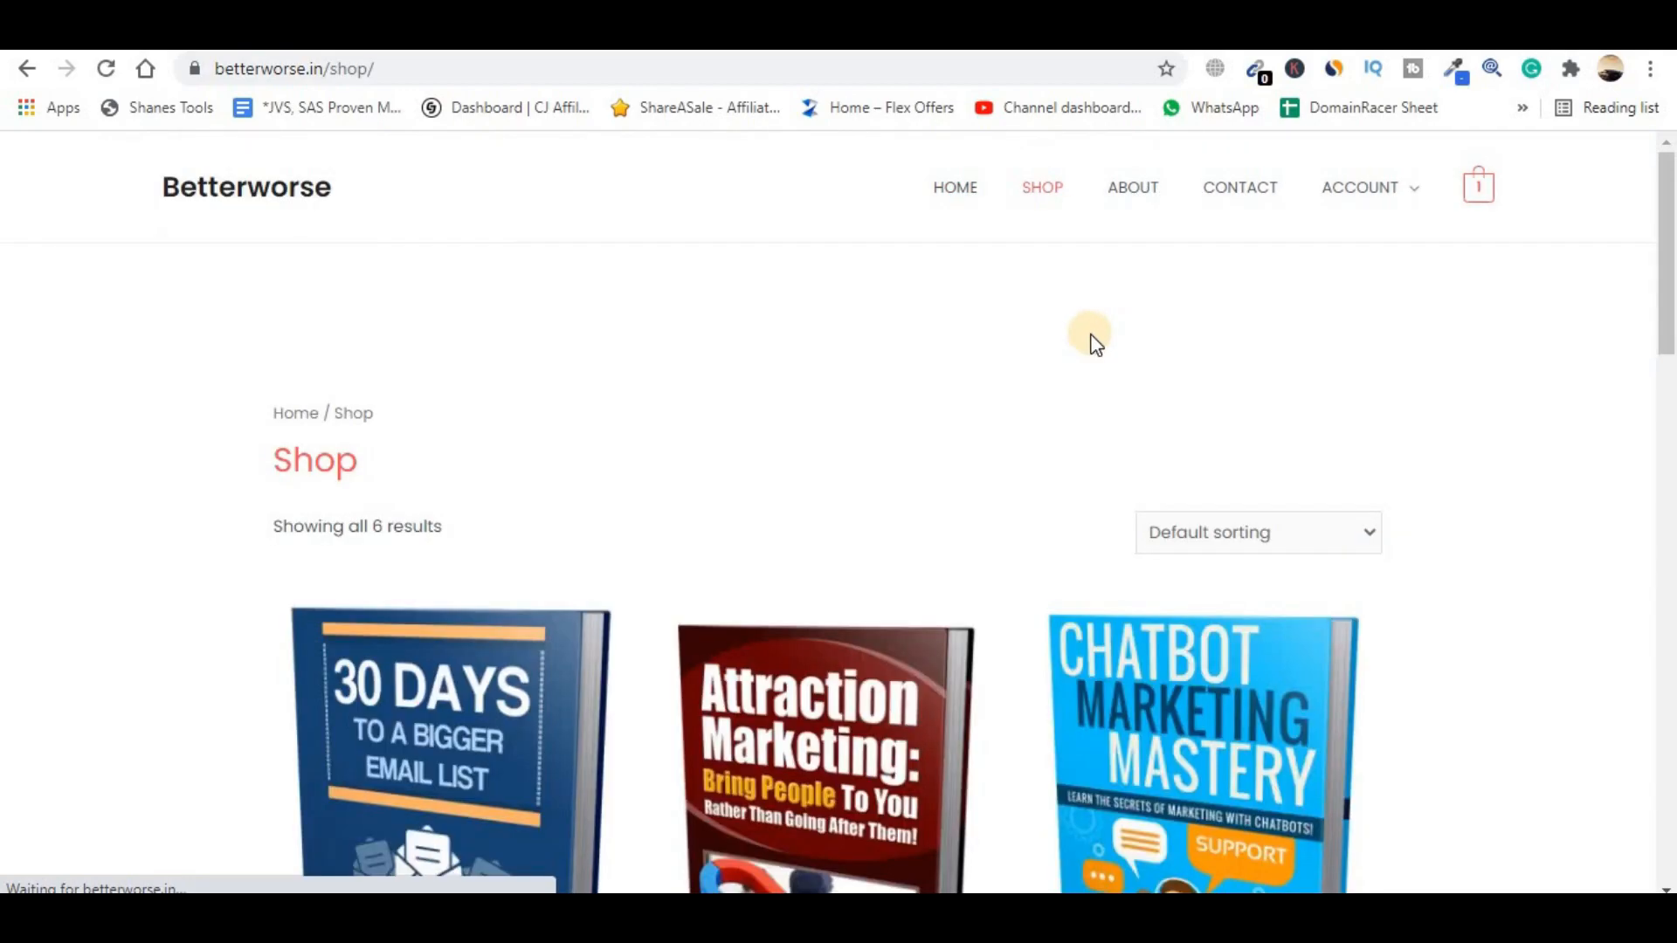
scroll(1090, 334, down, 4)
scroll(1090, 333, down, 5)
scroll(1086, 367, up, 4)
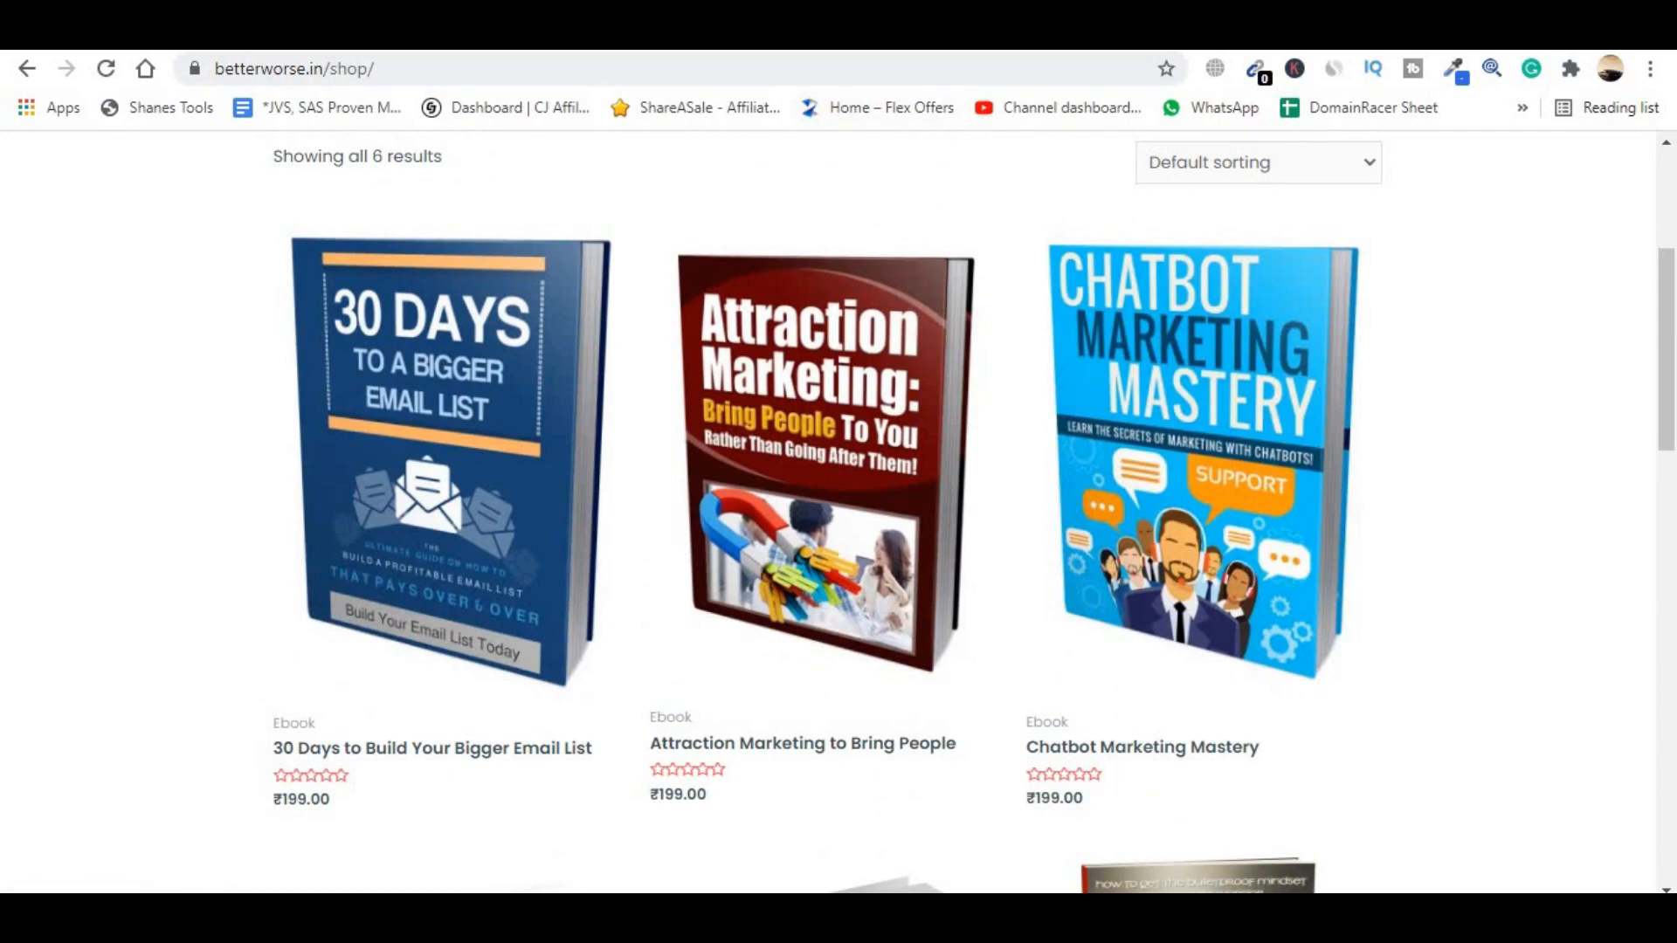
- Return to the "Expert Interviews For Extra Traffic" product editor and review its title, price, downloadable file and download limit settings
click(754, 31)
click(690, 31)
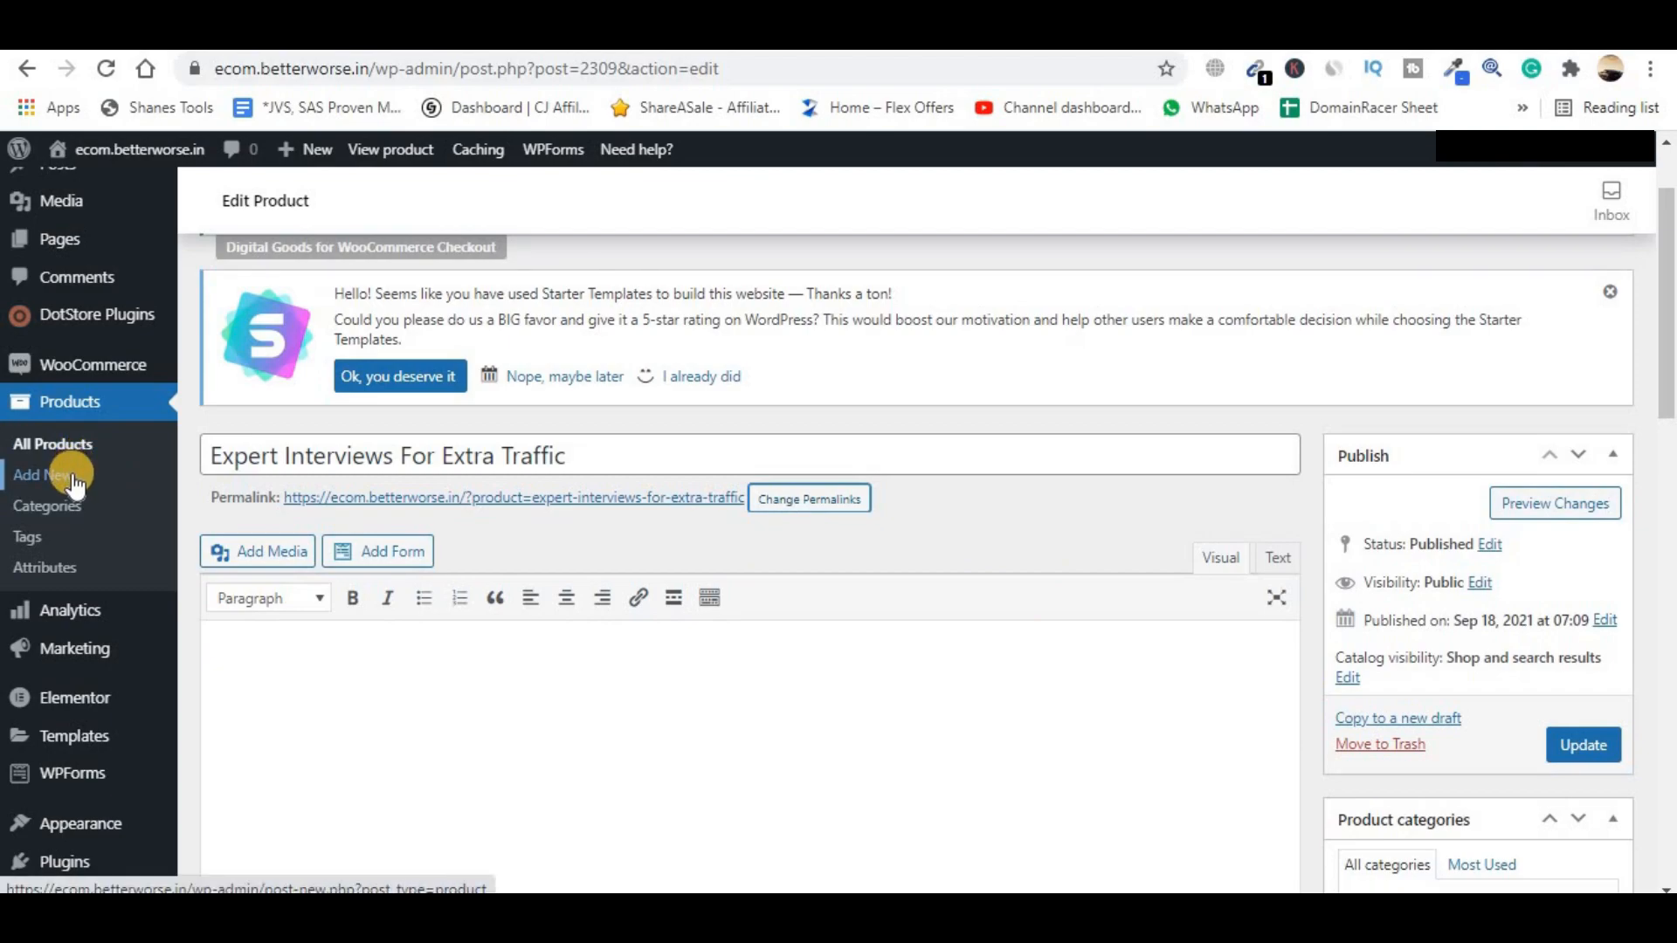
scroll(74, 483, down, 2)
drag(617, 332, 175, 332)
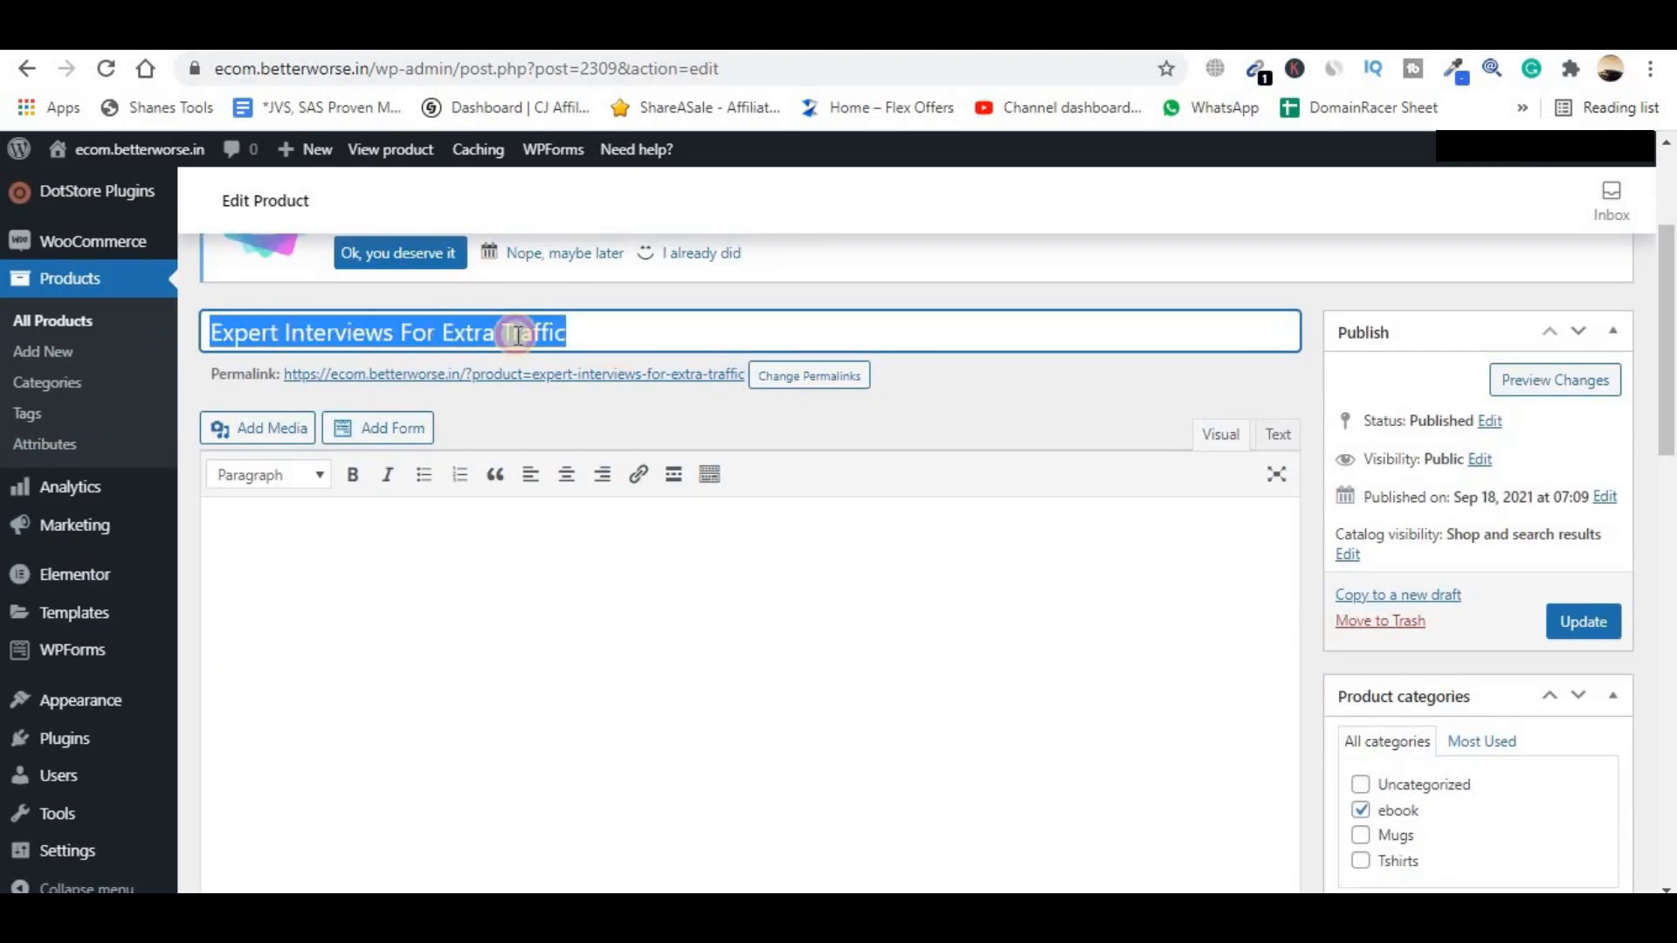
click(628, 336)
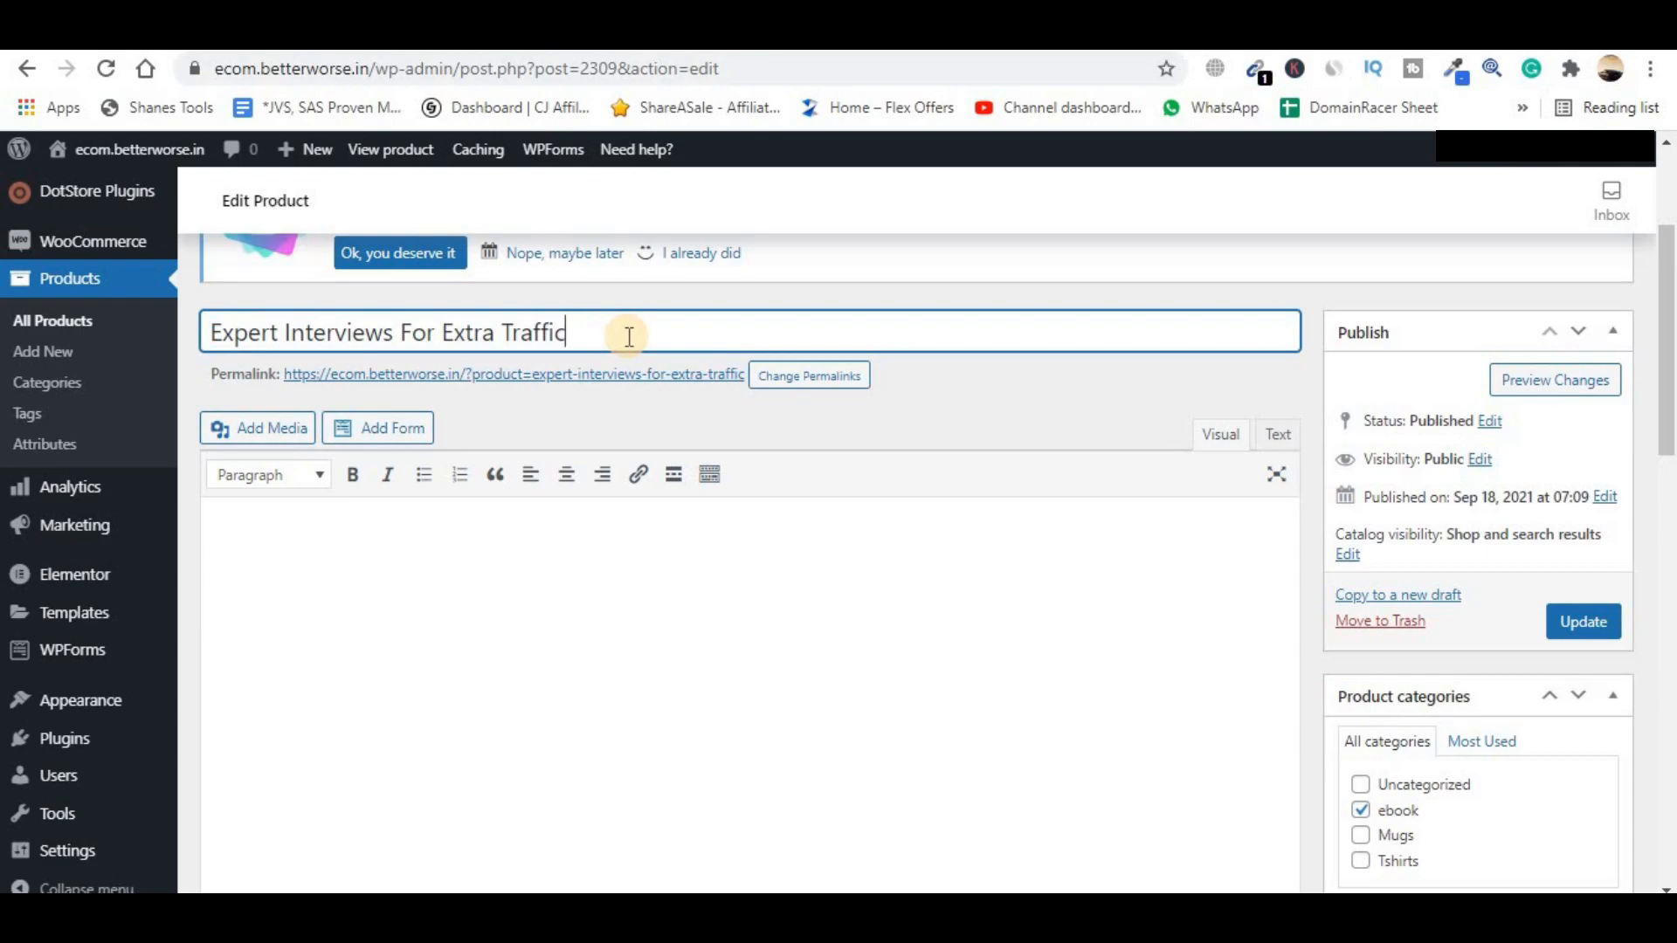
scroll(630, 349, down, 6)
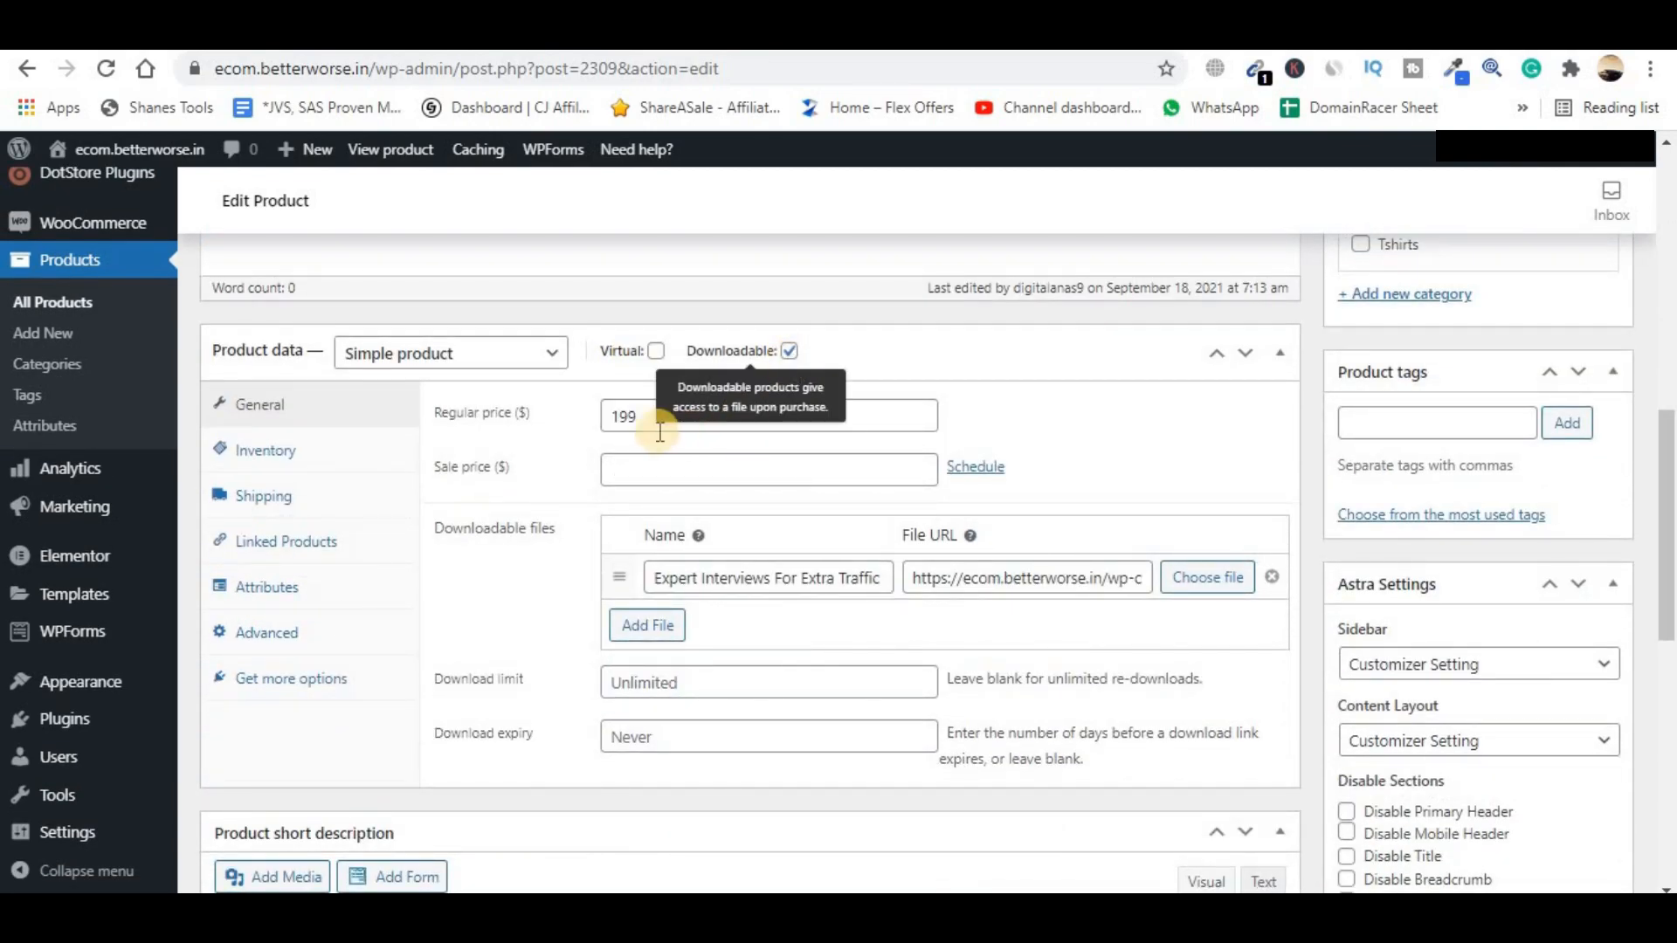
scroll(646, 430, down, 1)
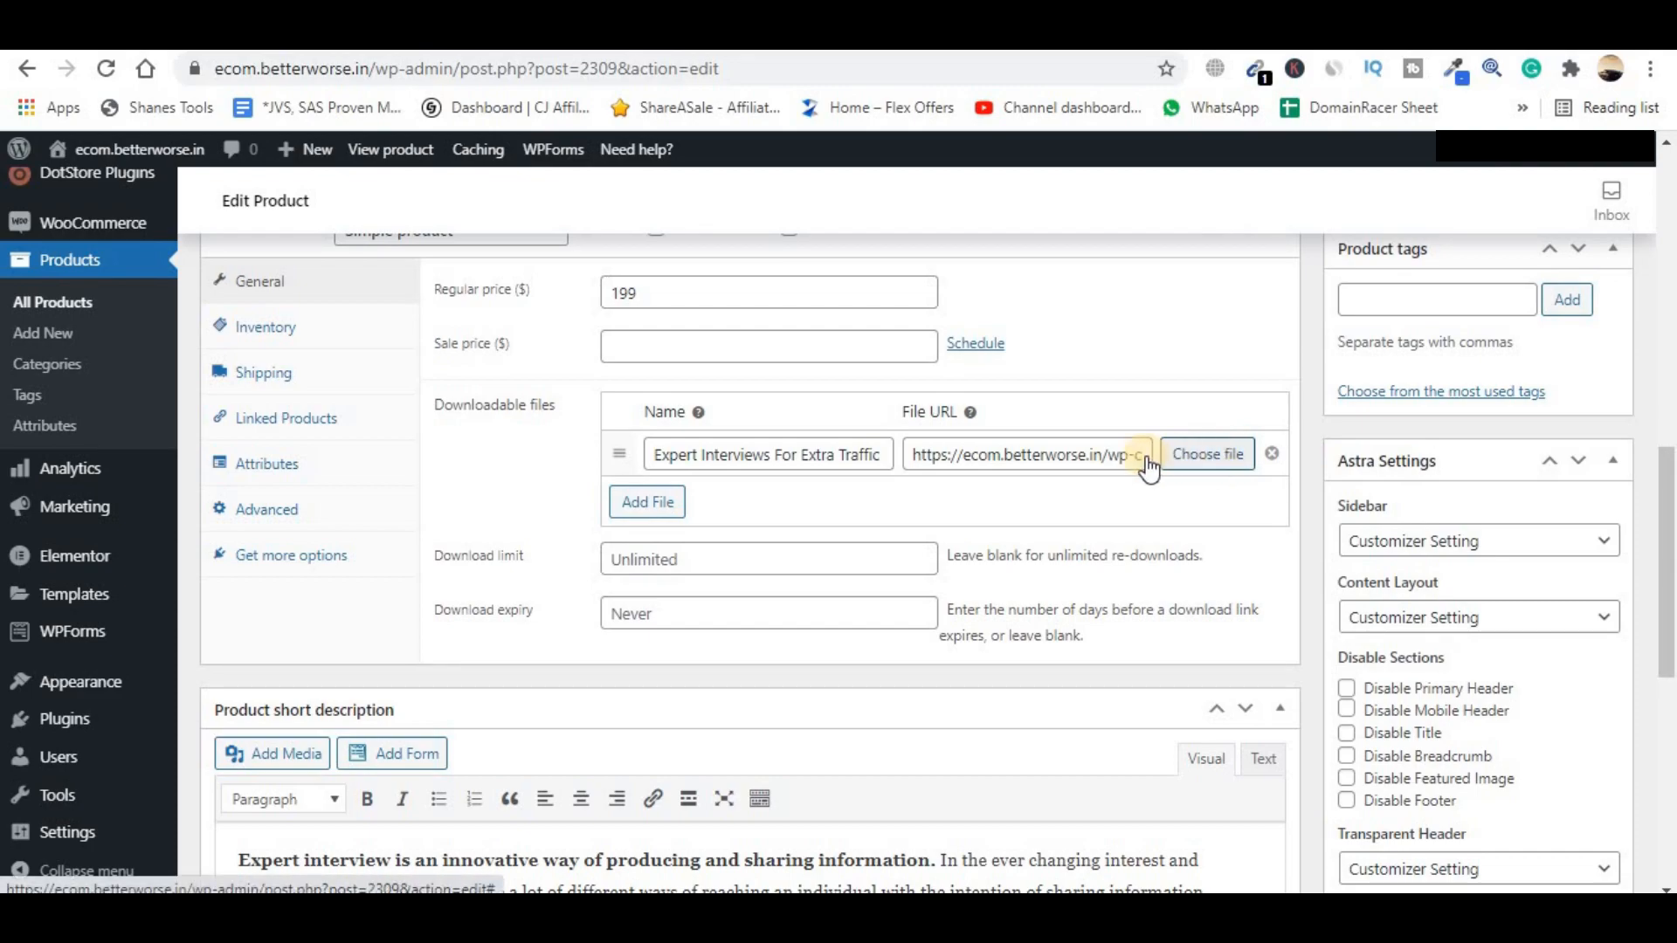
scroll(1067, 466, down, 1)
scroll(1068, 466, down, 1)
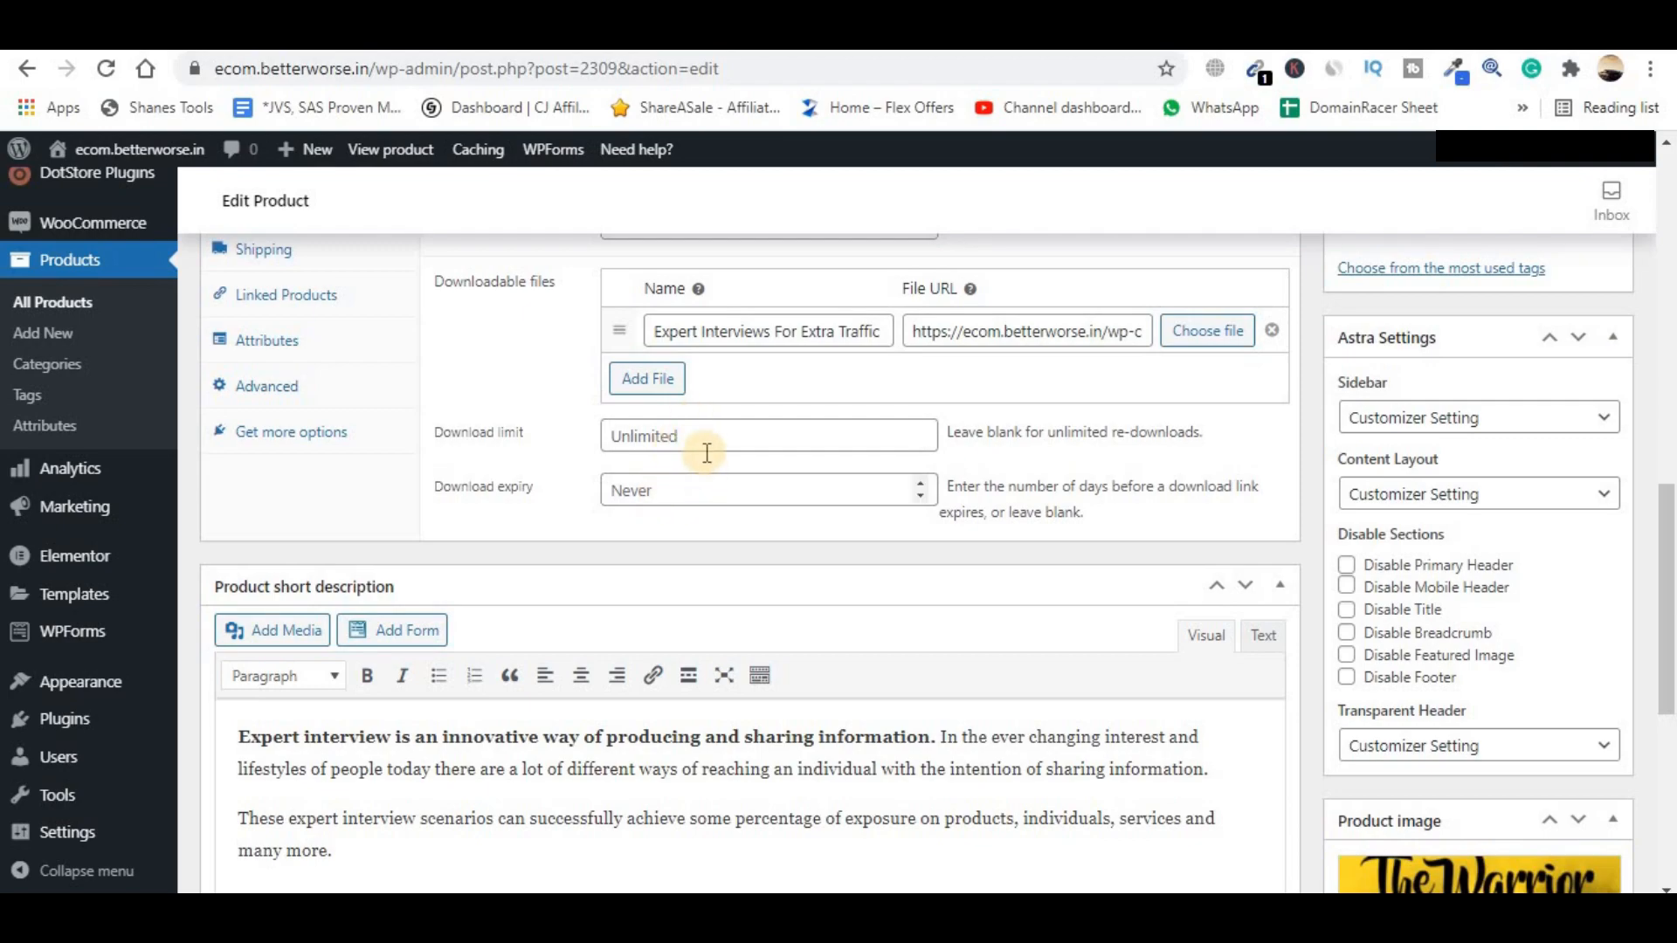
- Review the product's short description, product image and assigned category in the editor
scroll(723, 458, down, 3)
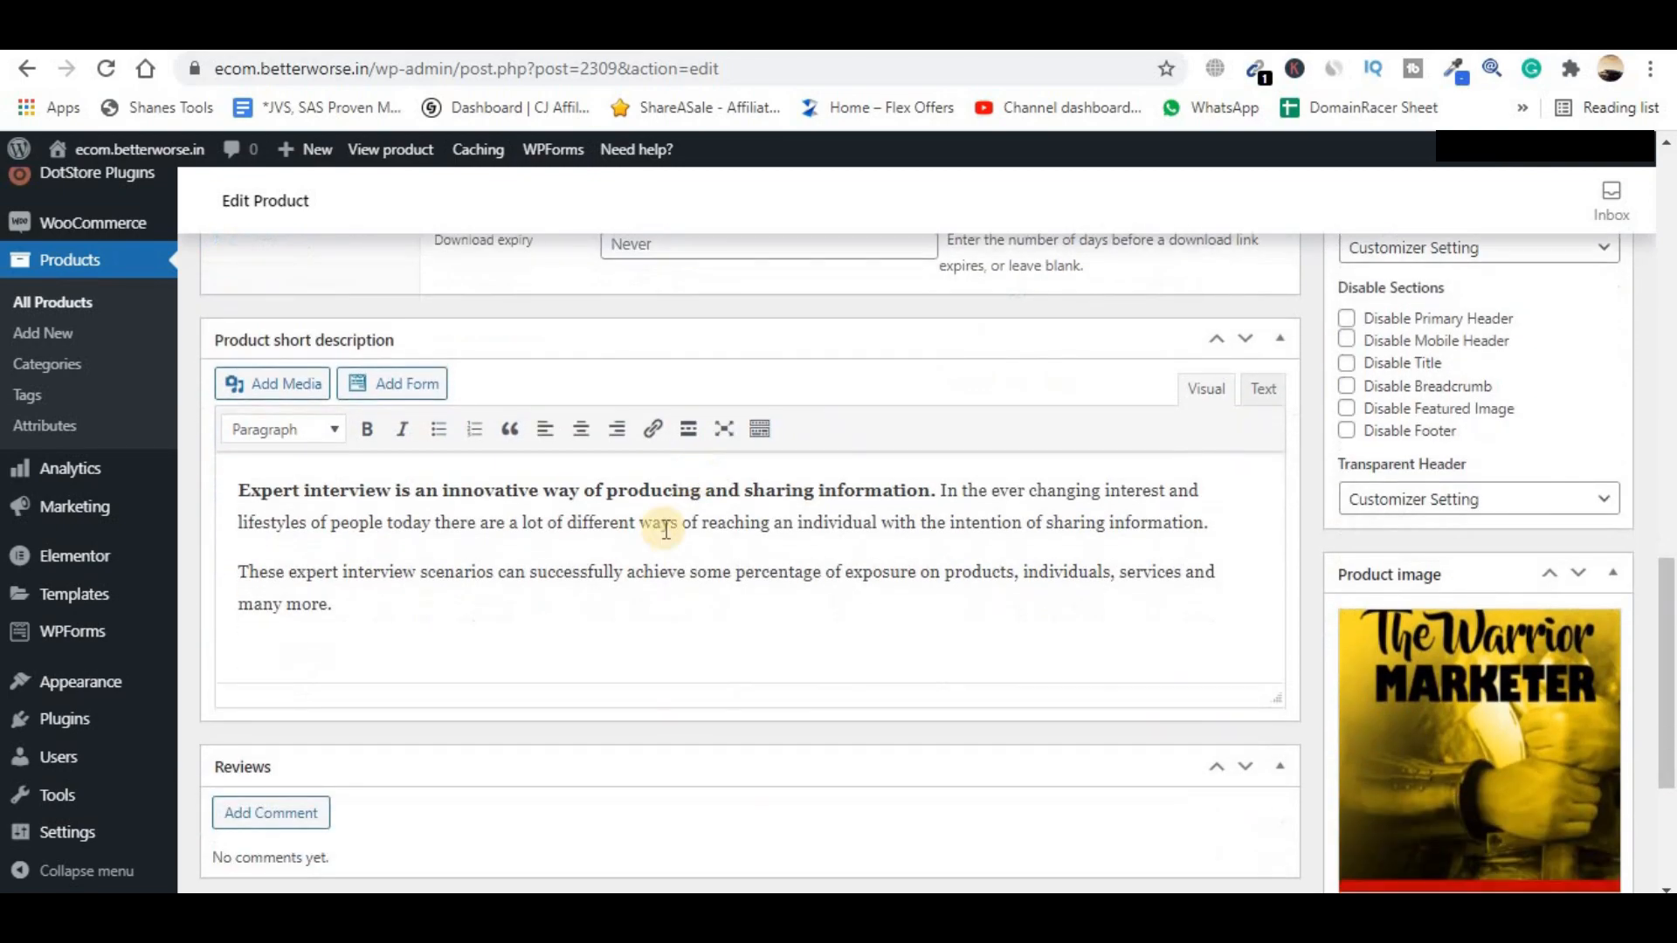
drag(332, 604, 234, 489)
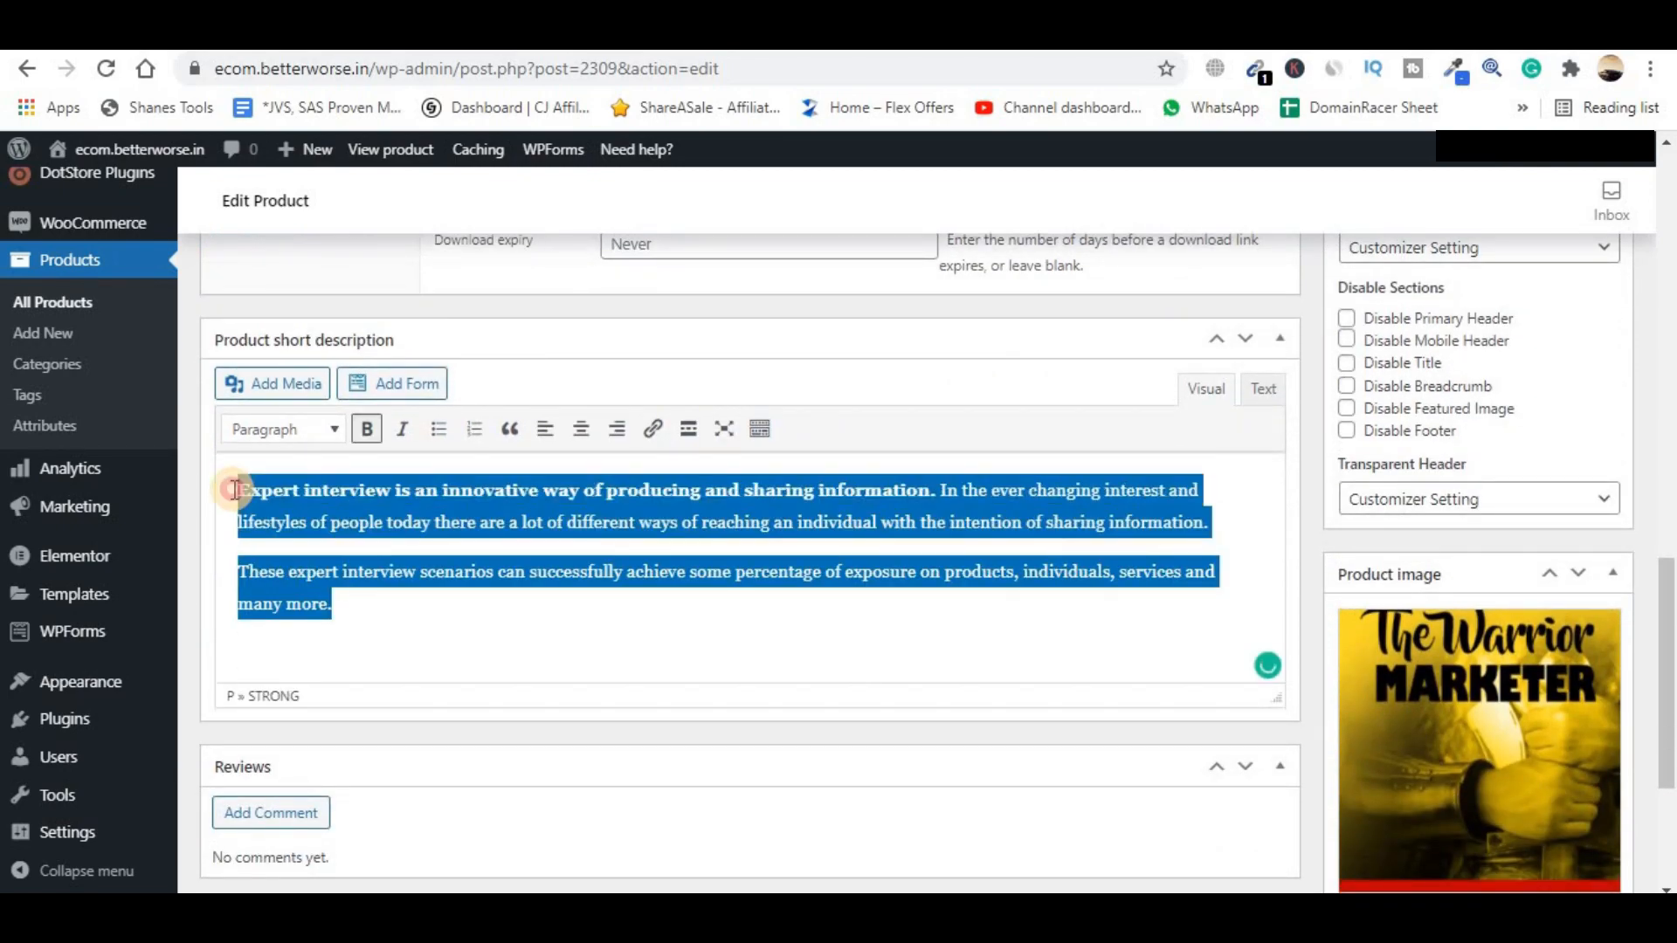
click(434, 591)
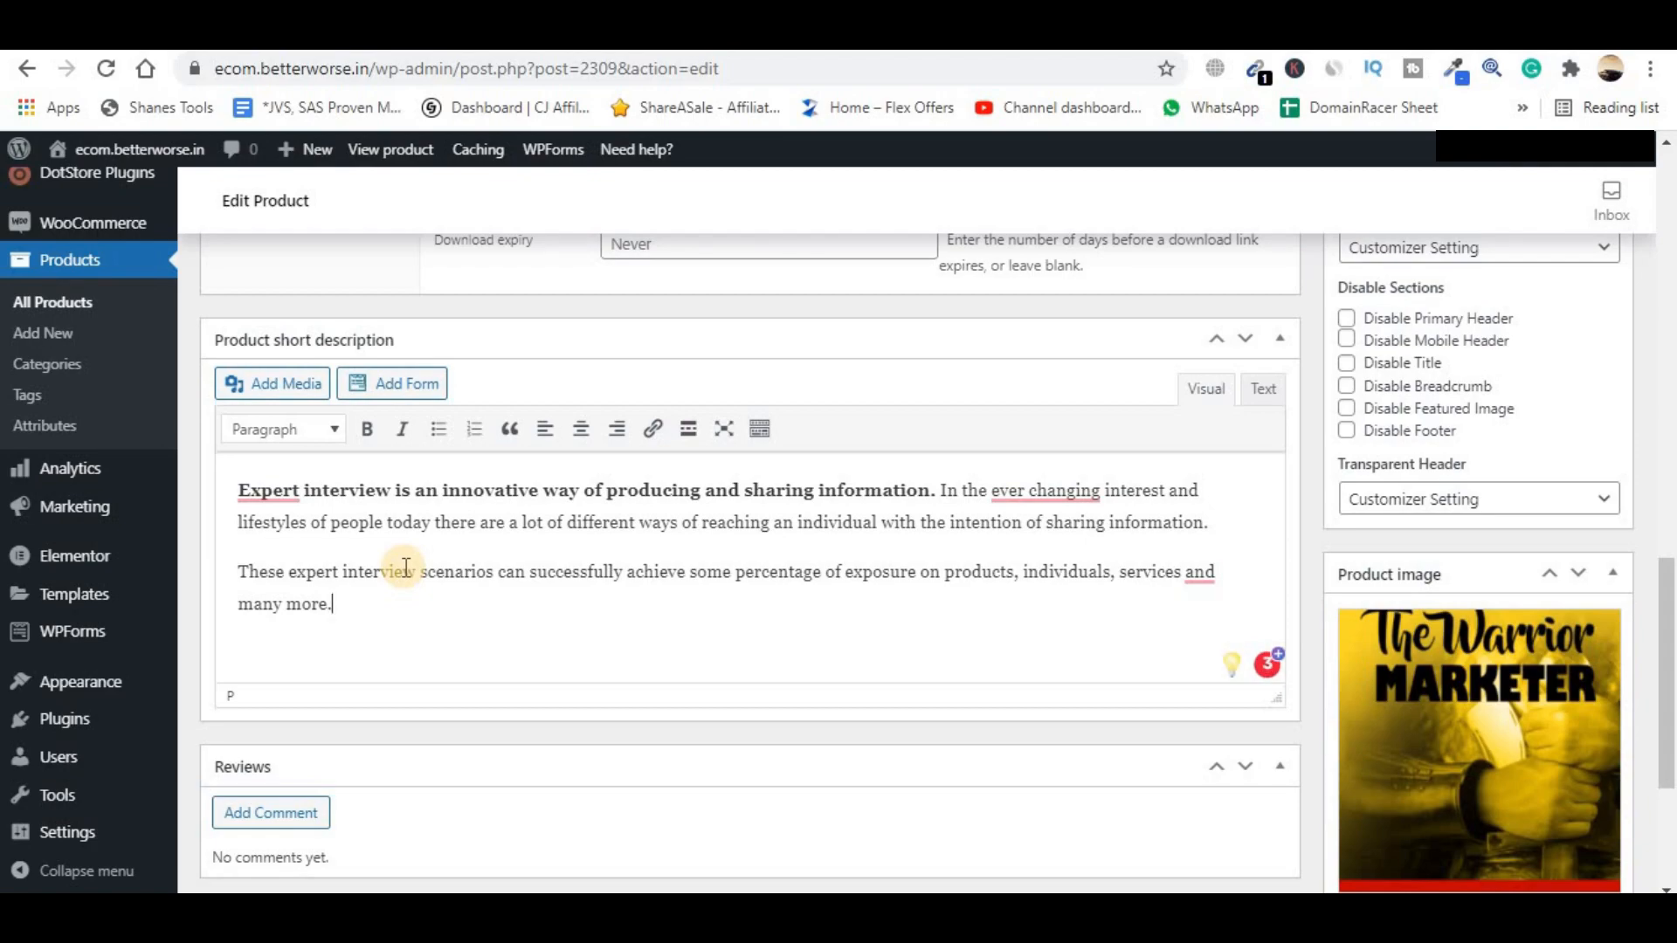
scroll(486, 618, up, 8)
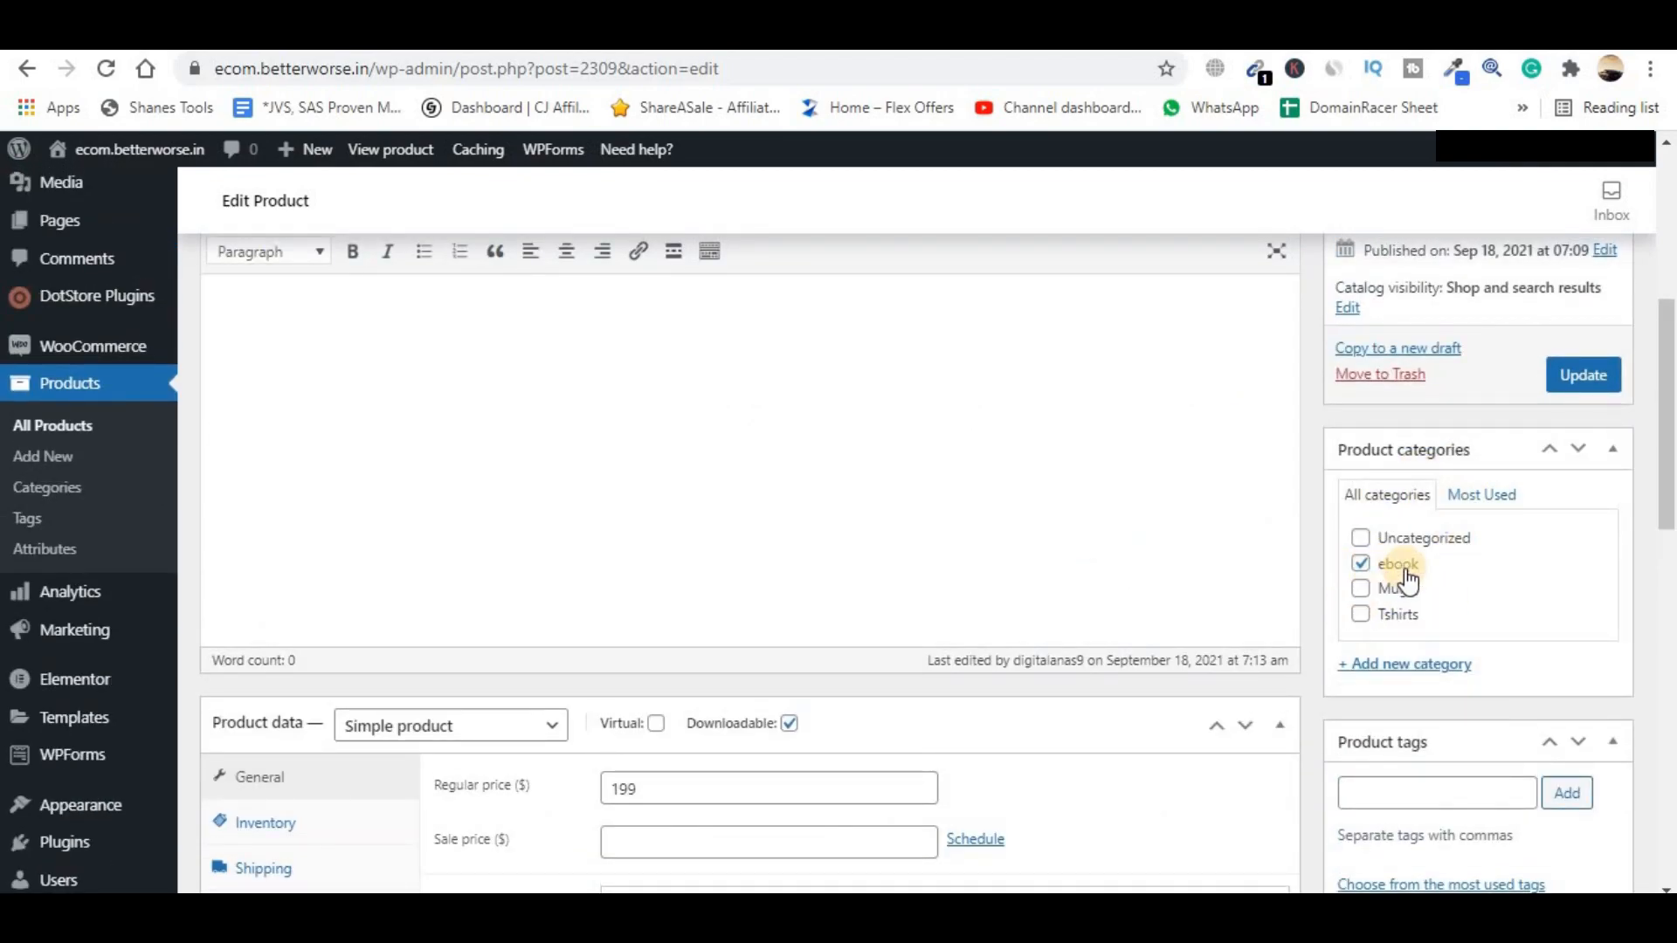
- Check the product's assigned category, short description and product image in the editor, and update the product
scroll(1454, 568, down, 7)
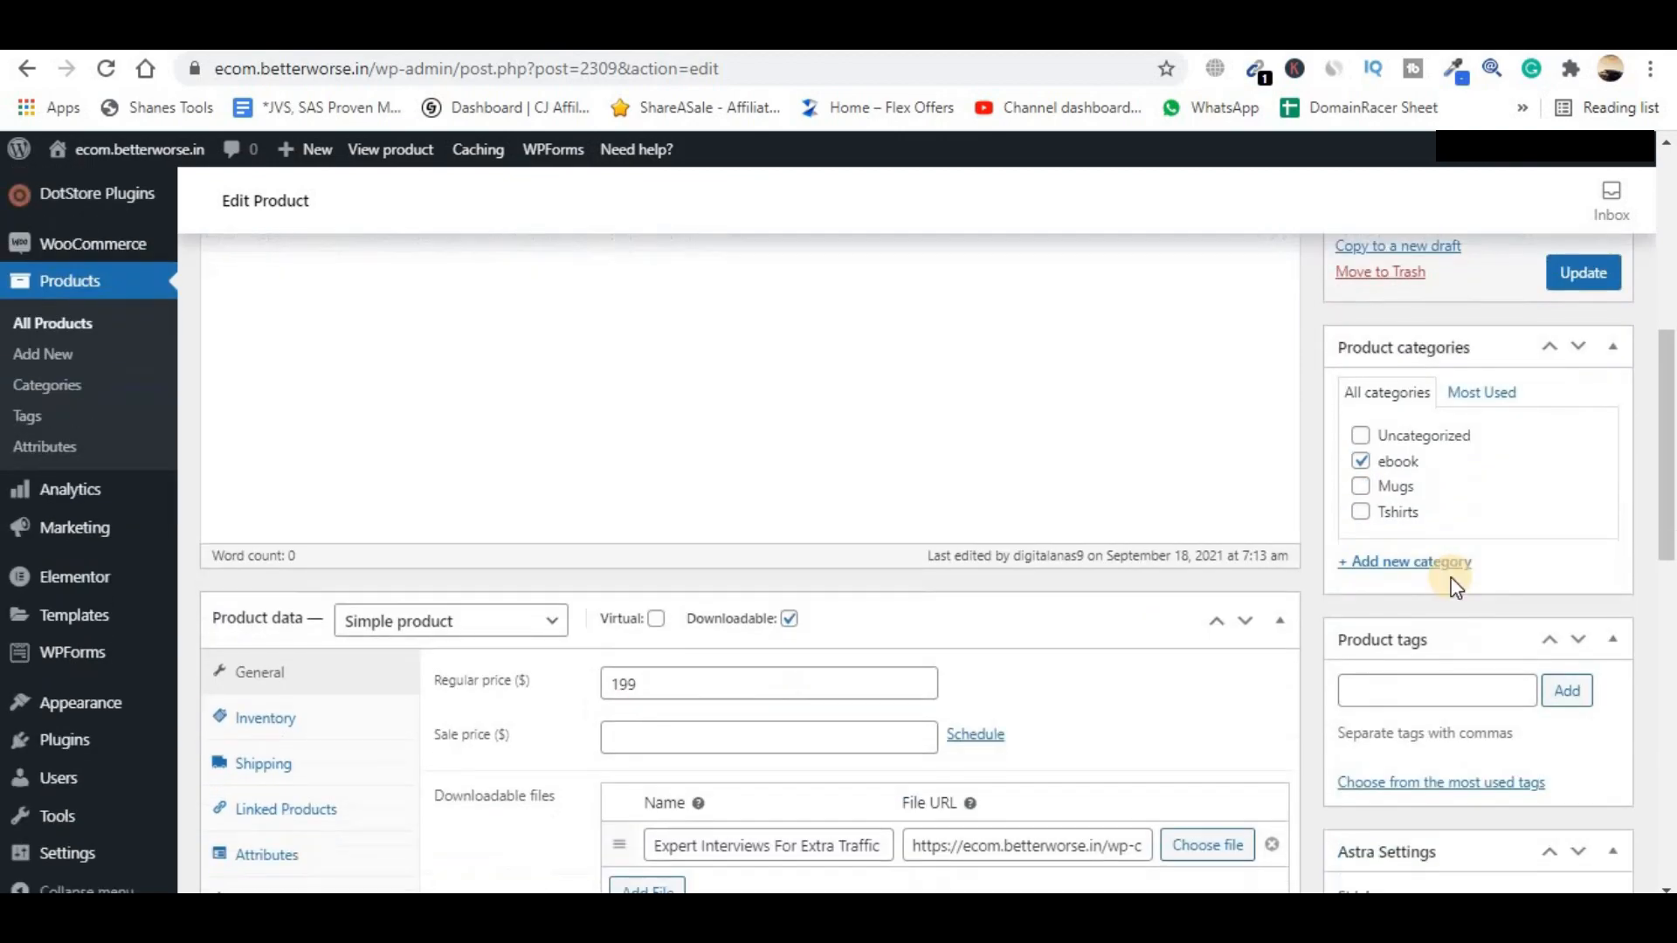
scroll(1400, 486, down, 4)
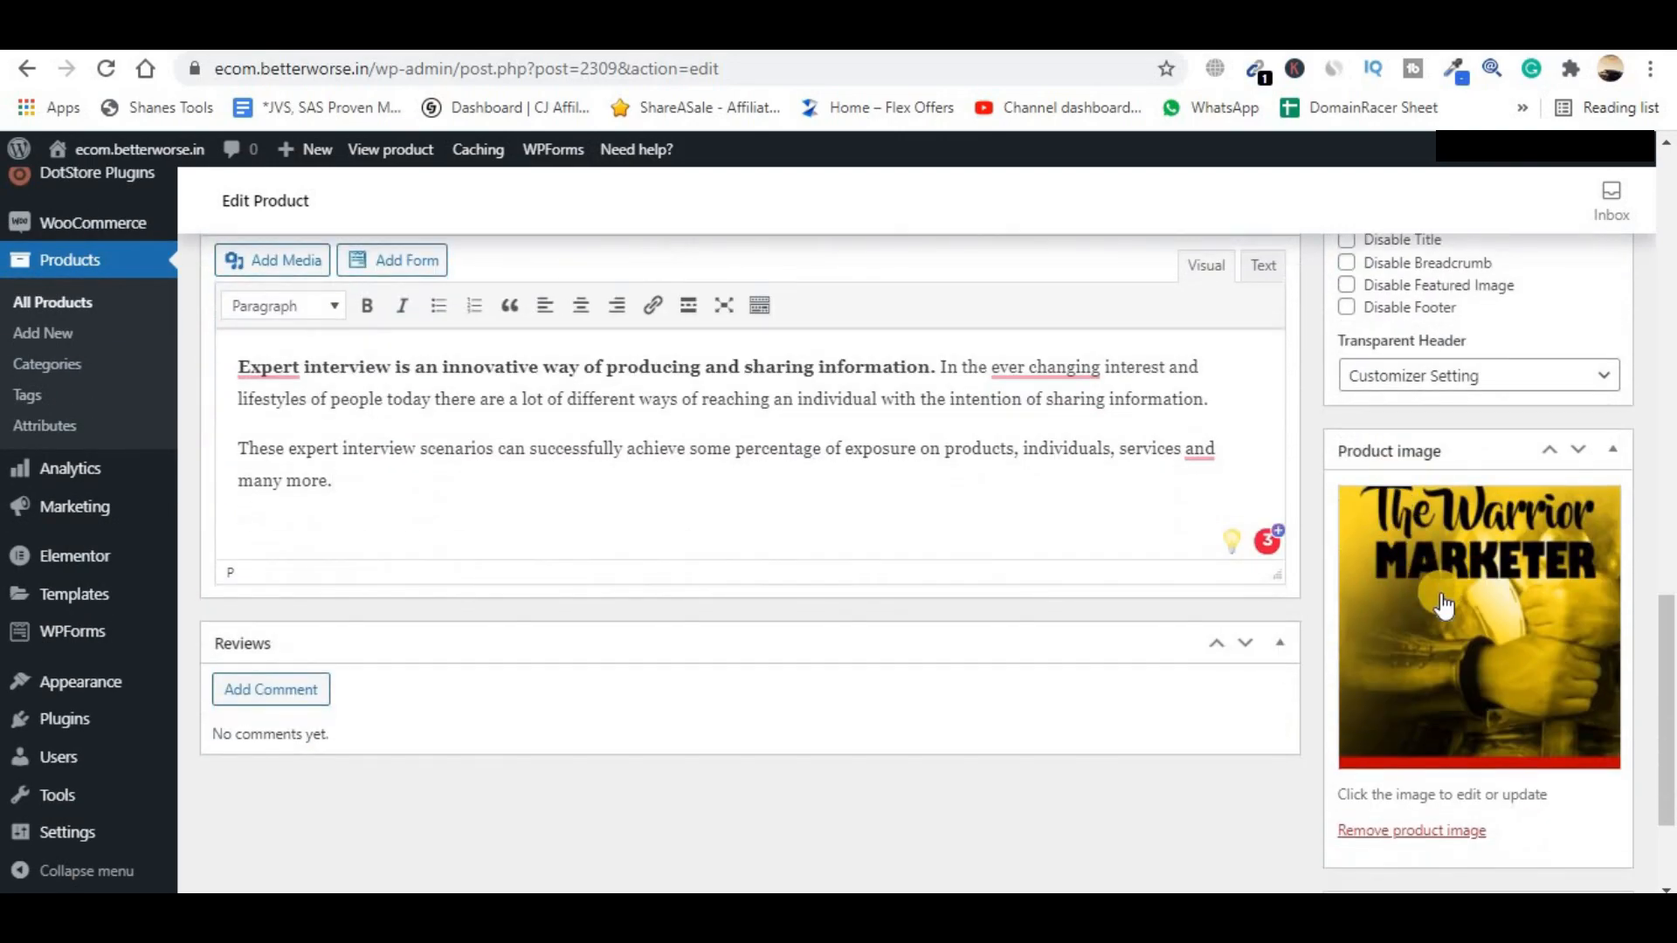
scroll(1514, 681, down, 2)
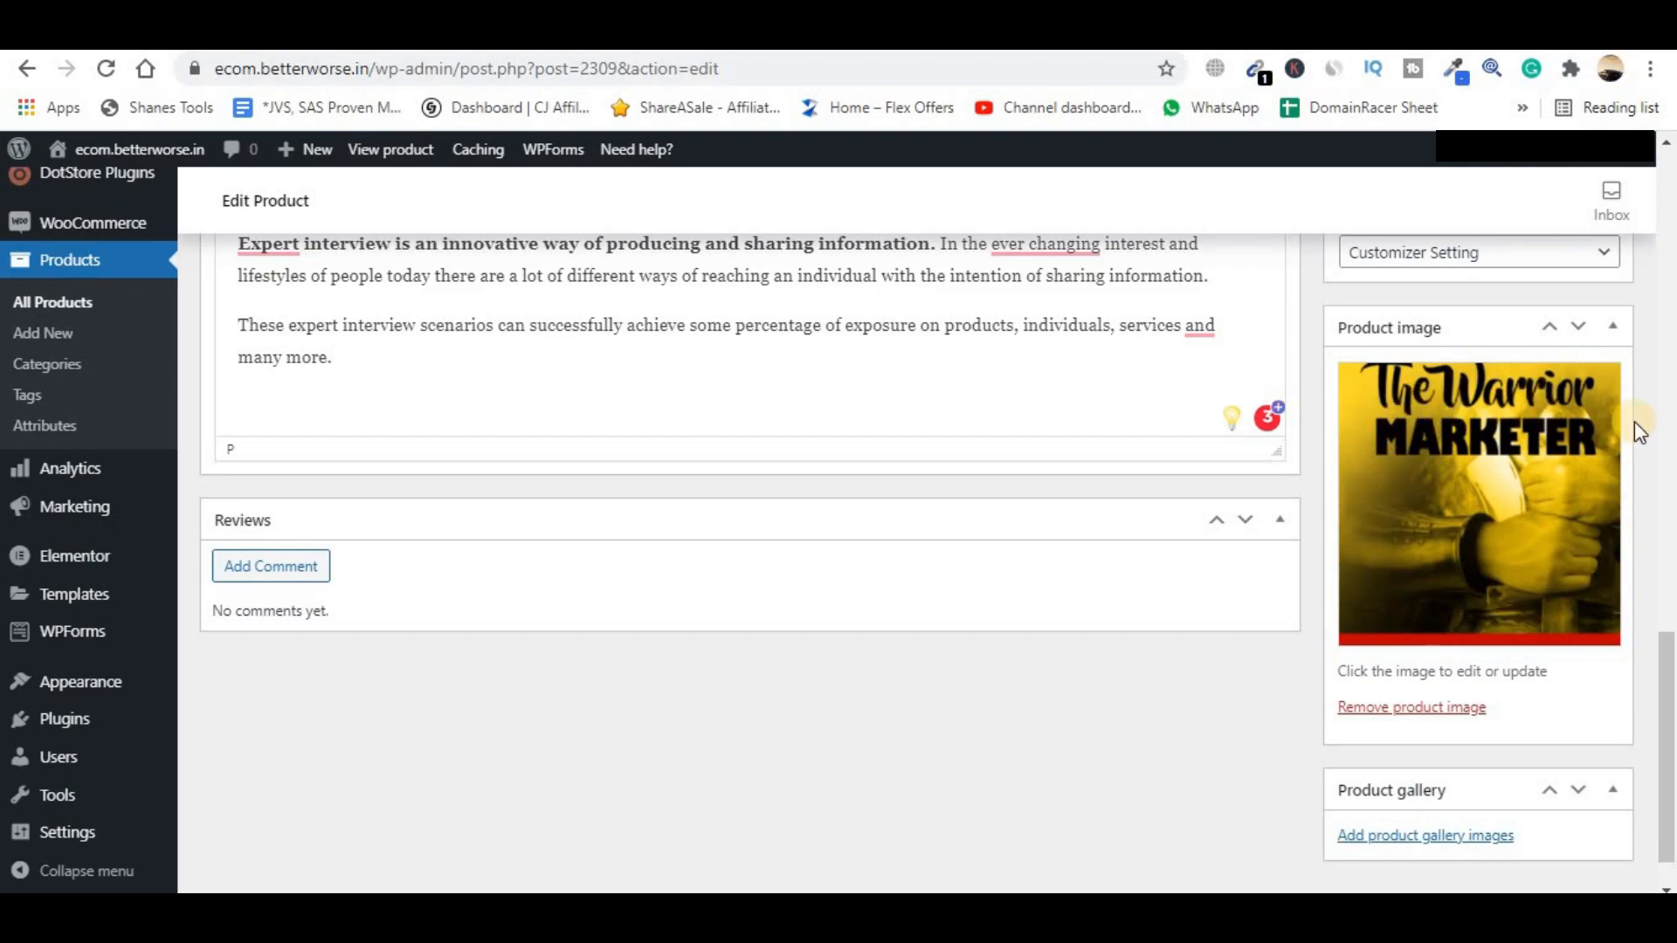
scroll(1579, 671, up, 20)
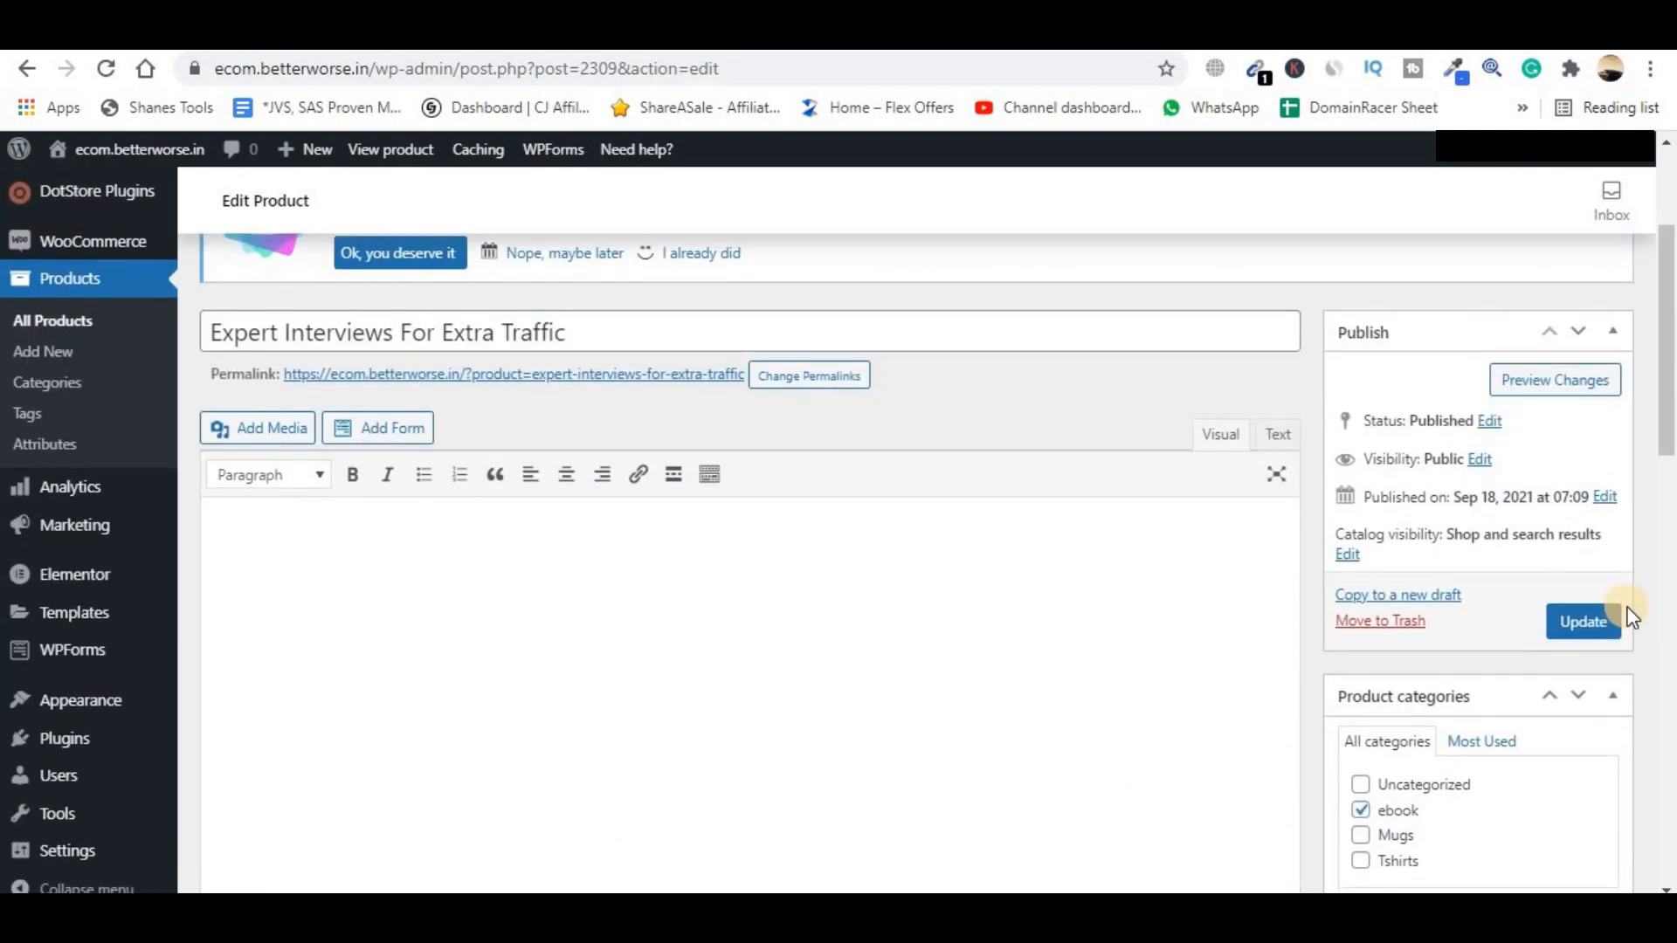
click(1583, 623)
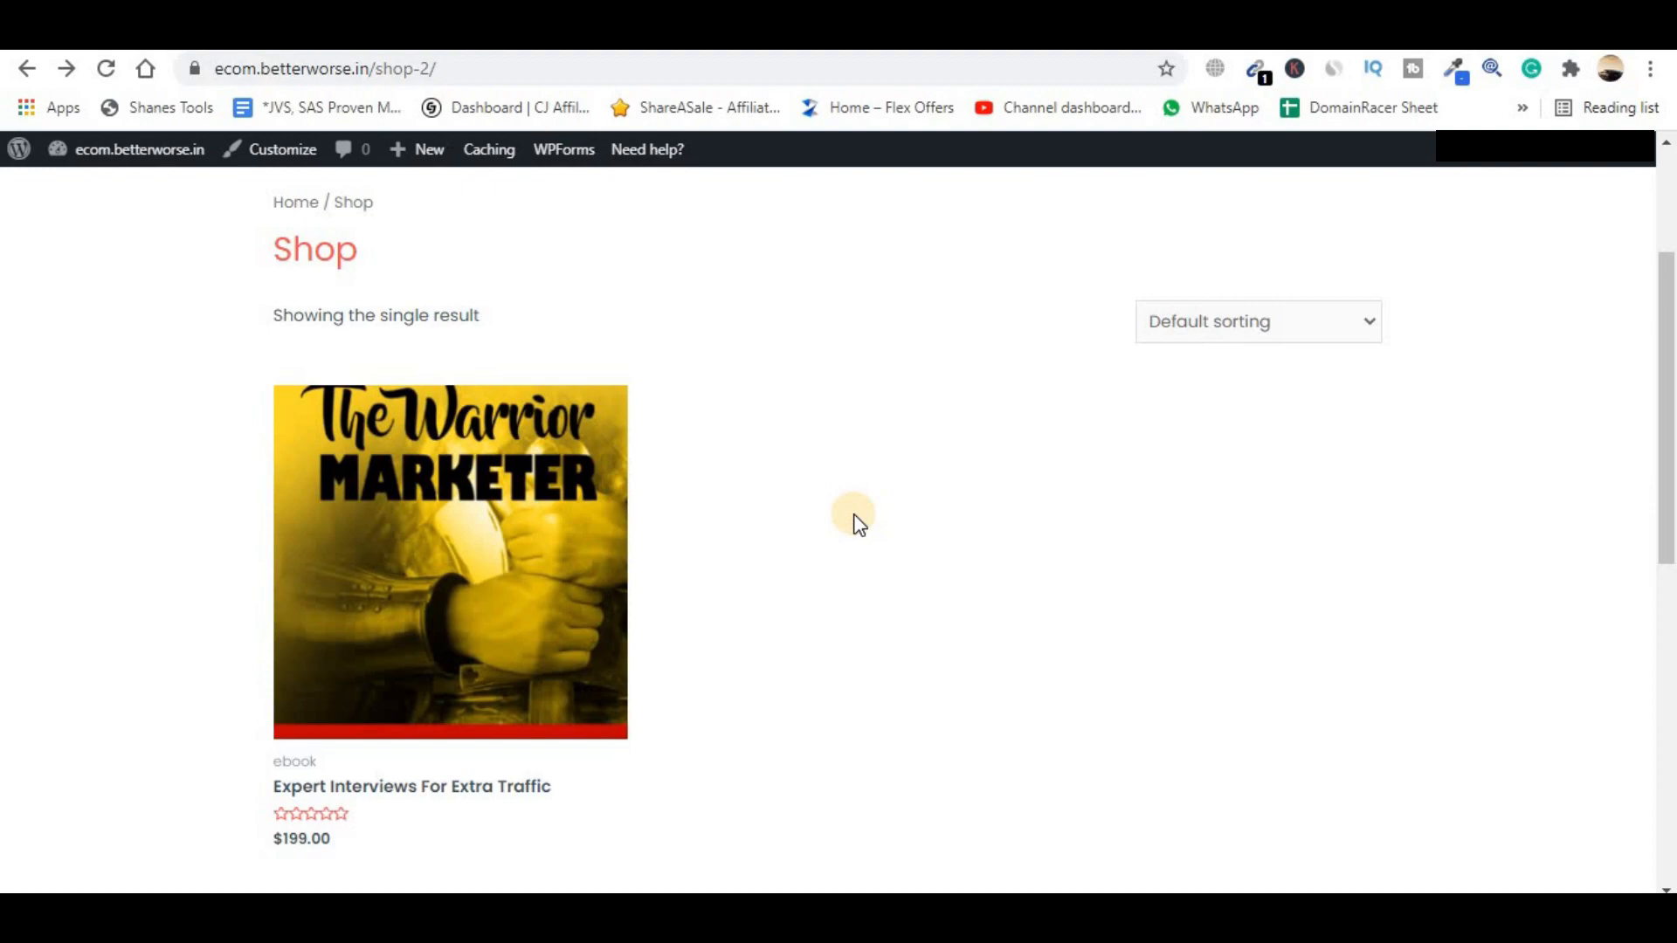
- Open the store's home page from the shop page and look through its template sections
scroll(859, 522, up, 3)
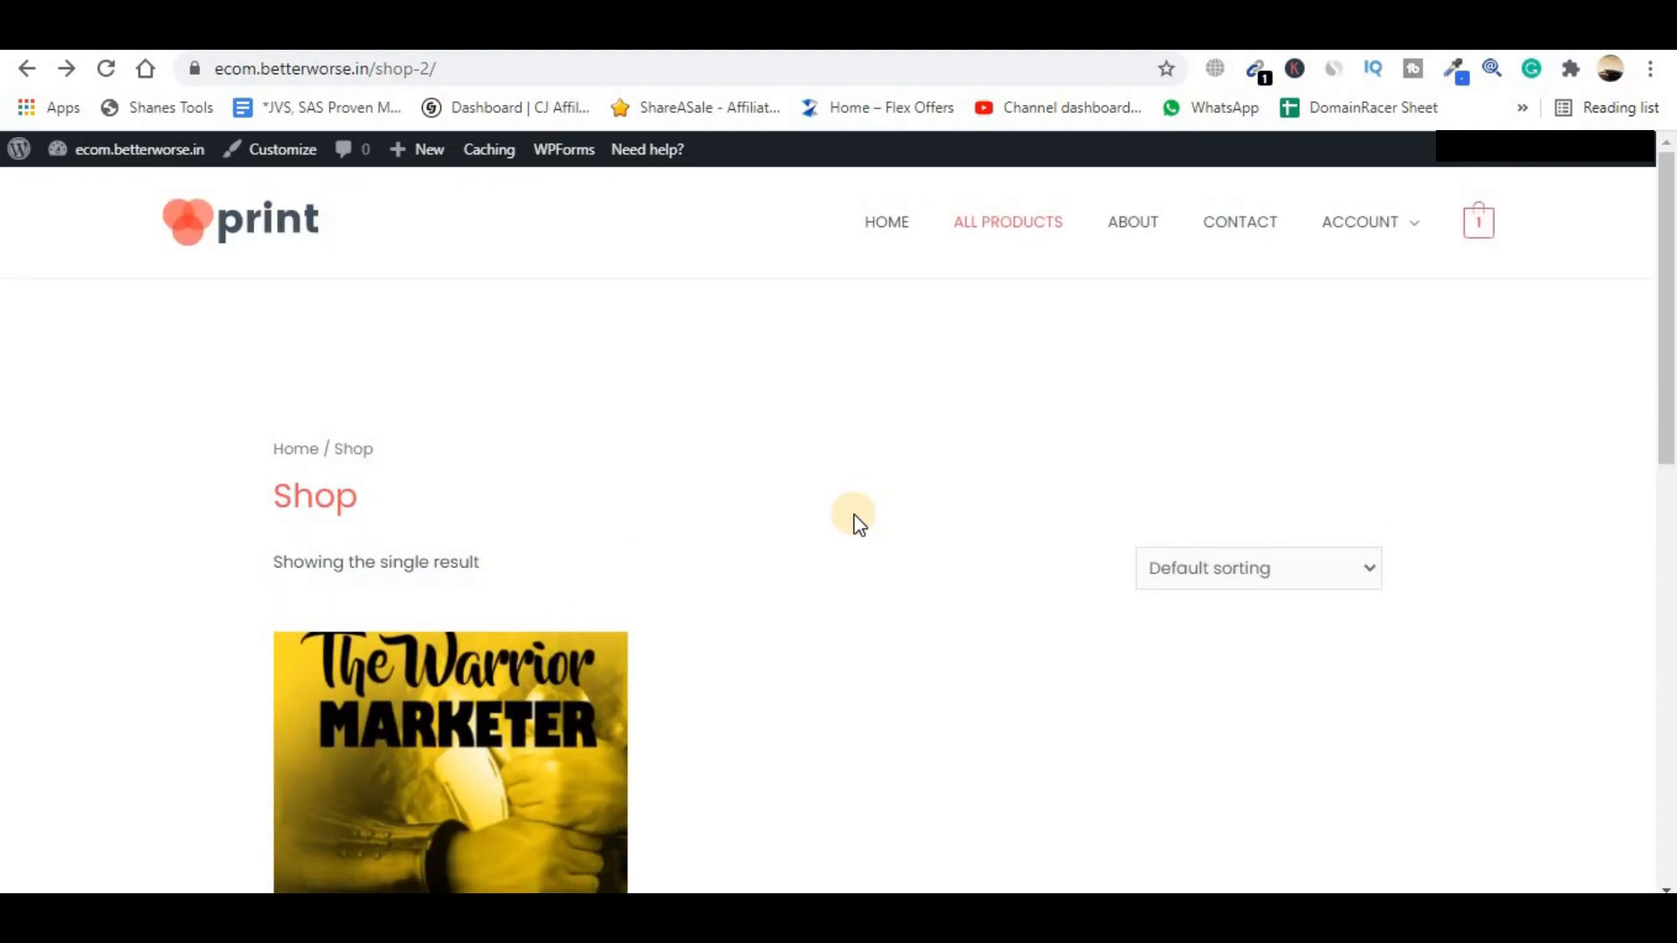
click(869, 232)
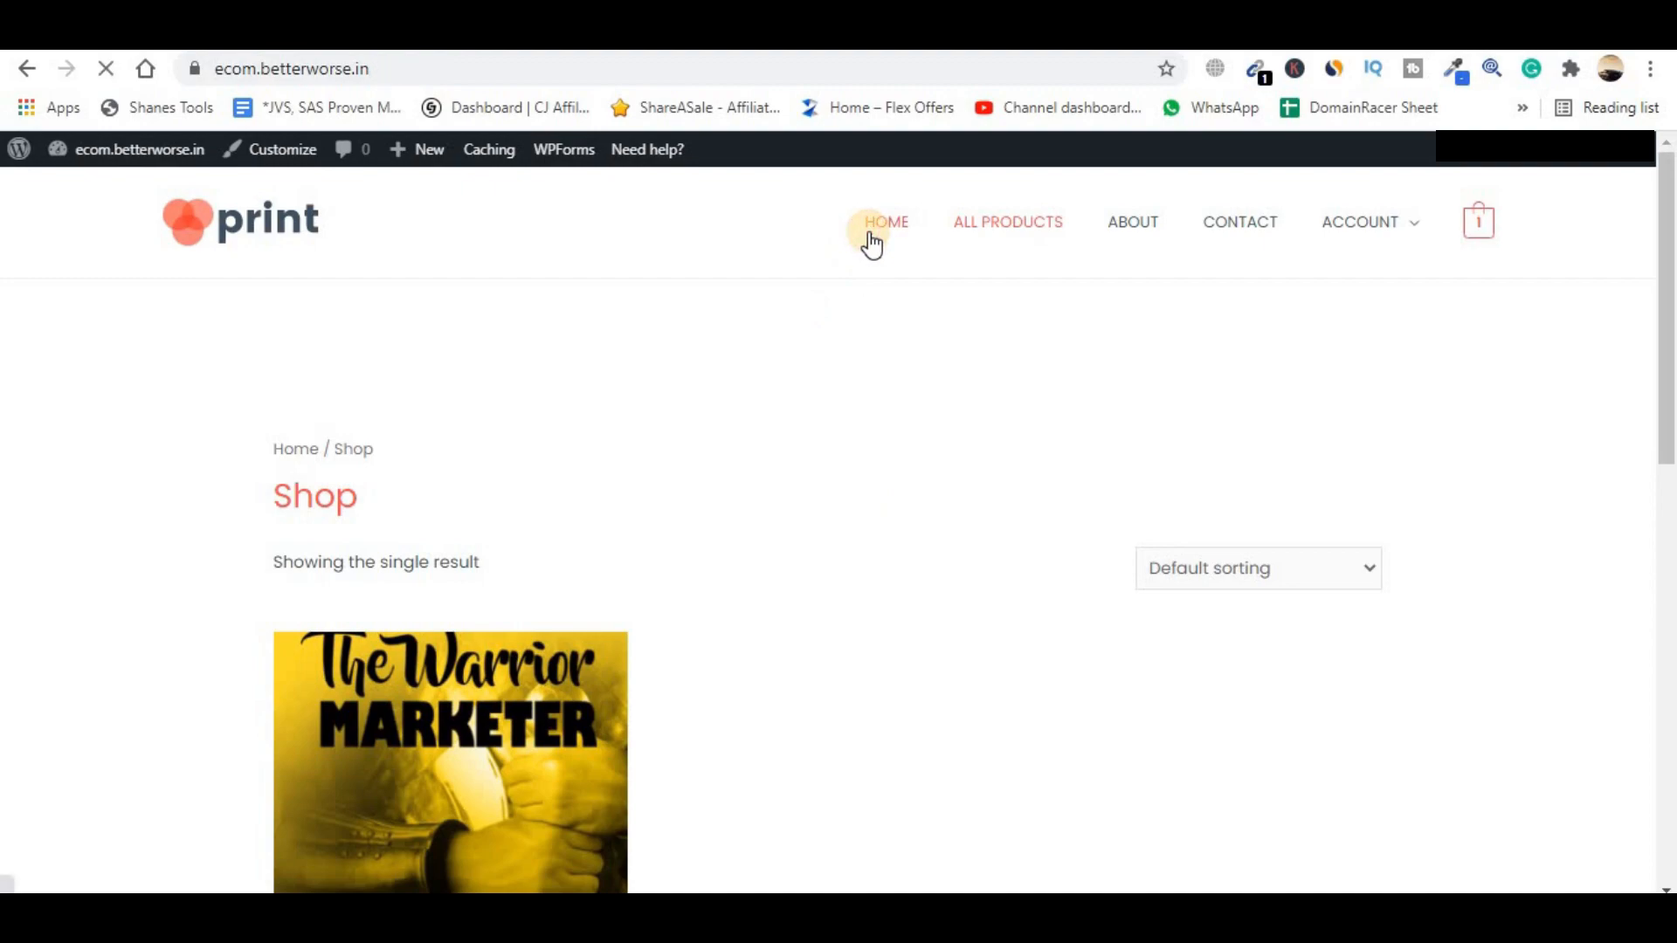
scroll(836, 427, down, 10)
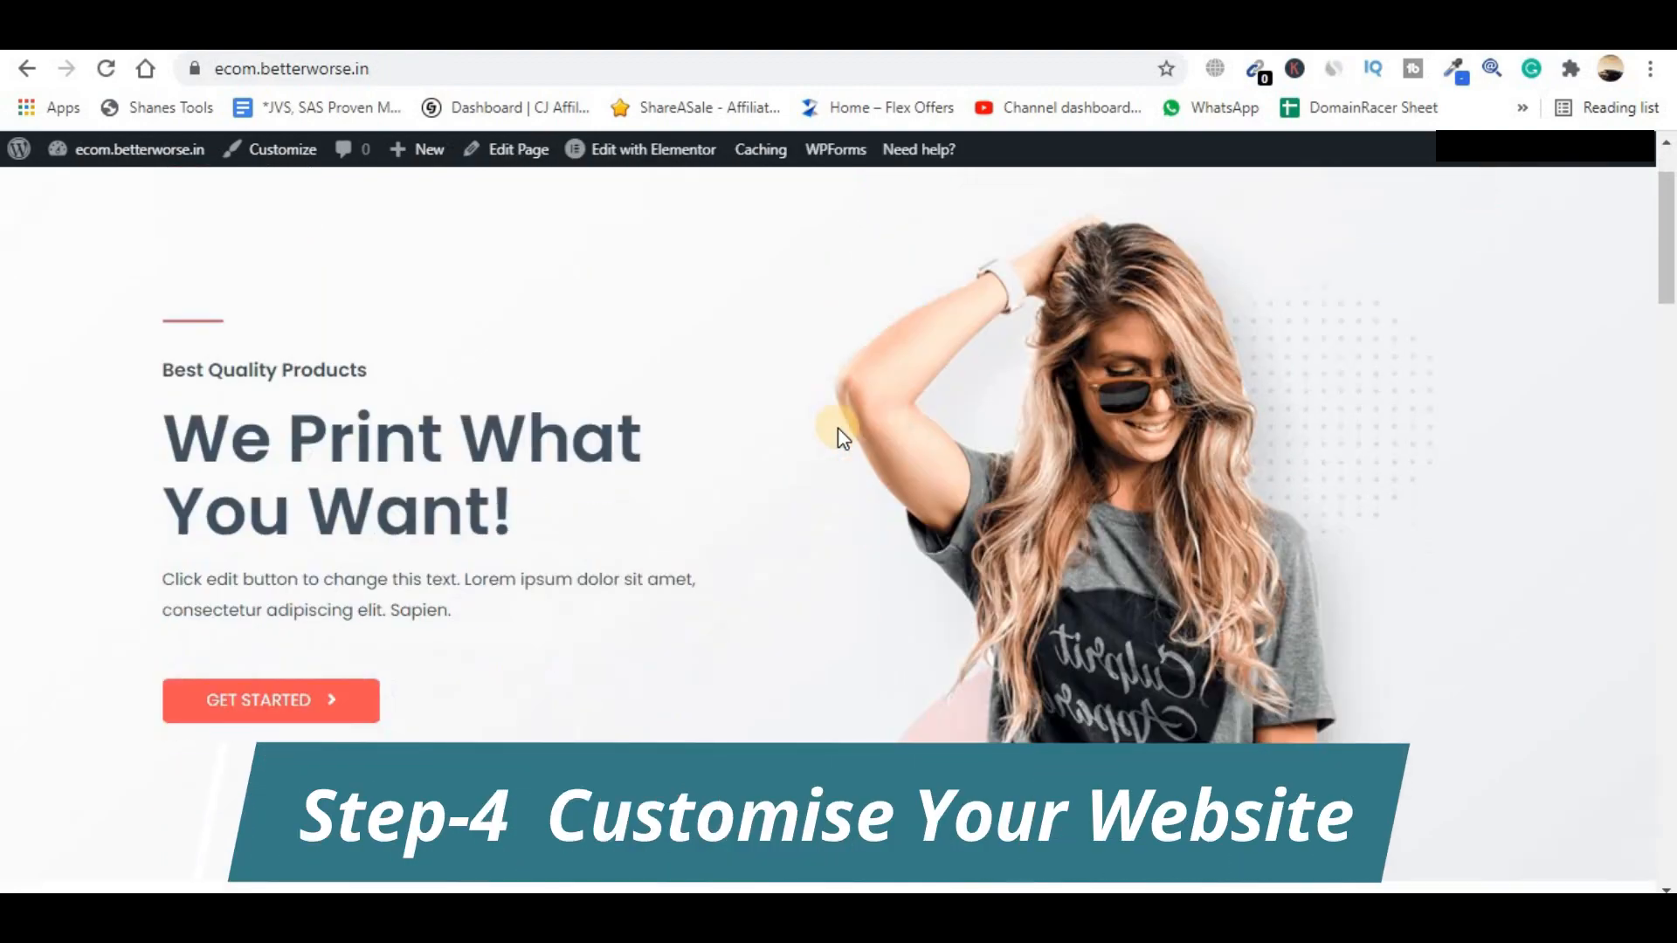
scroll(839, 431, down, 10)
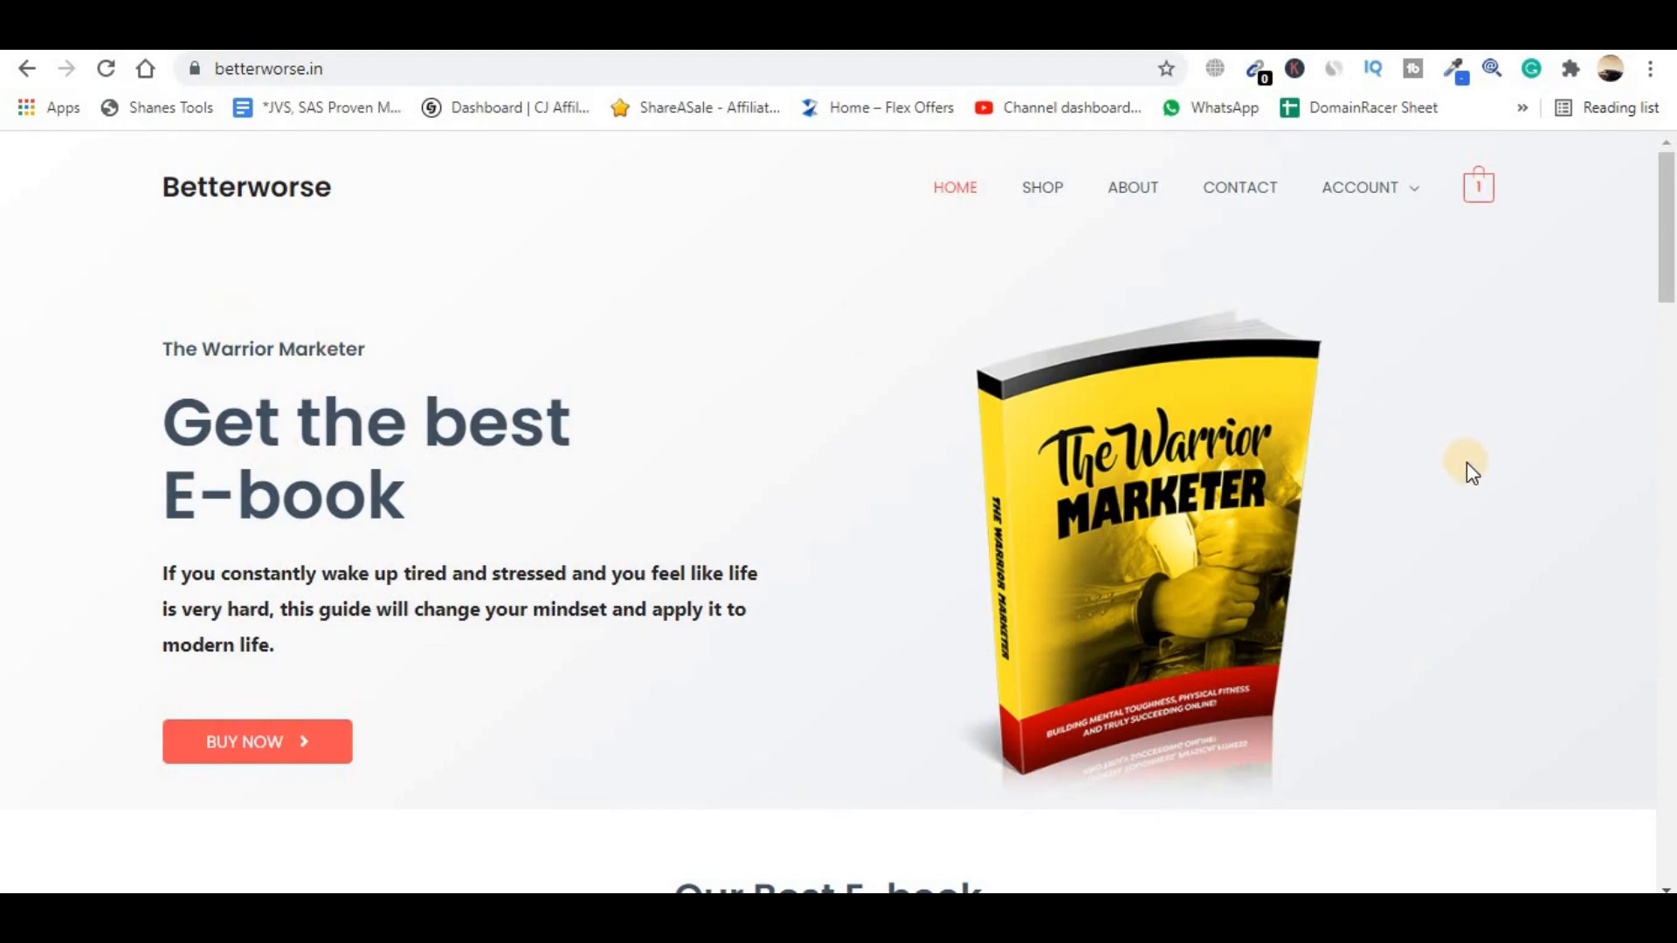
- Switch to the betterworse.in home page and examine its hero section, e-book listings and client section as the design reference
scroll(580, 509, down, 8)
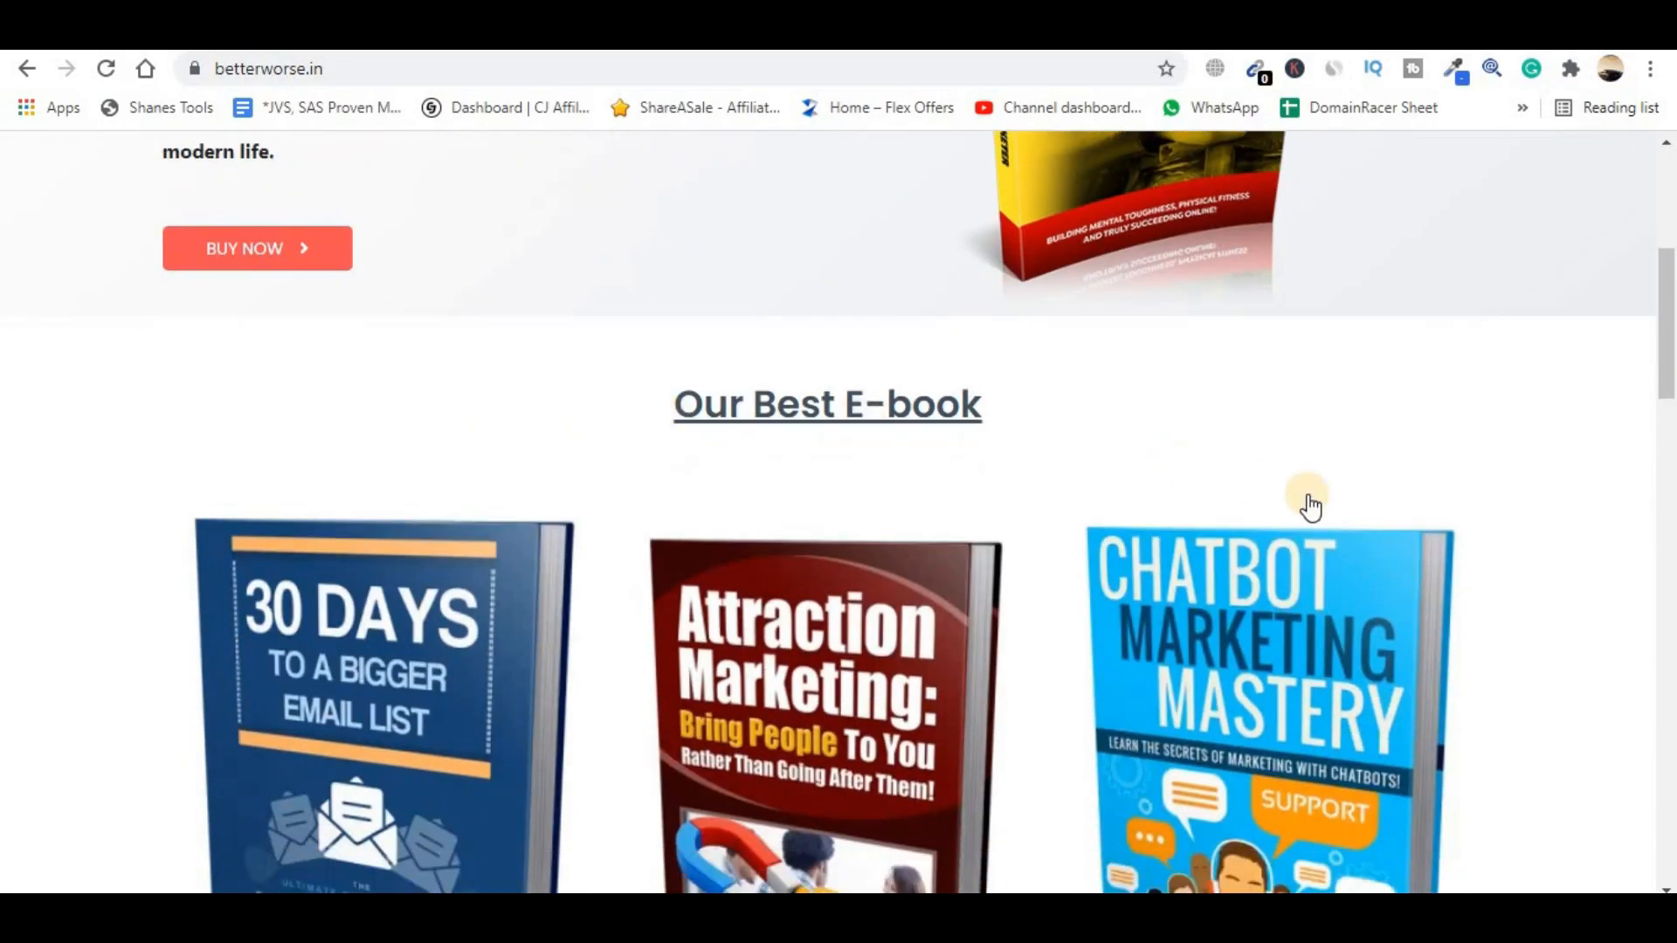
scroll(1415, 557, down, 4)
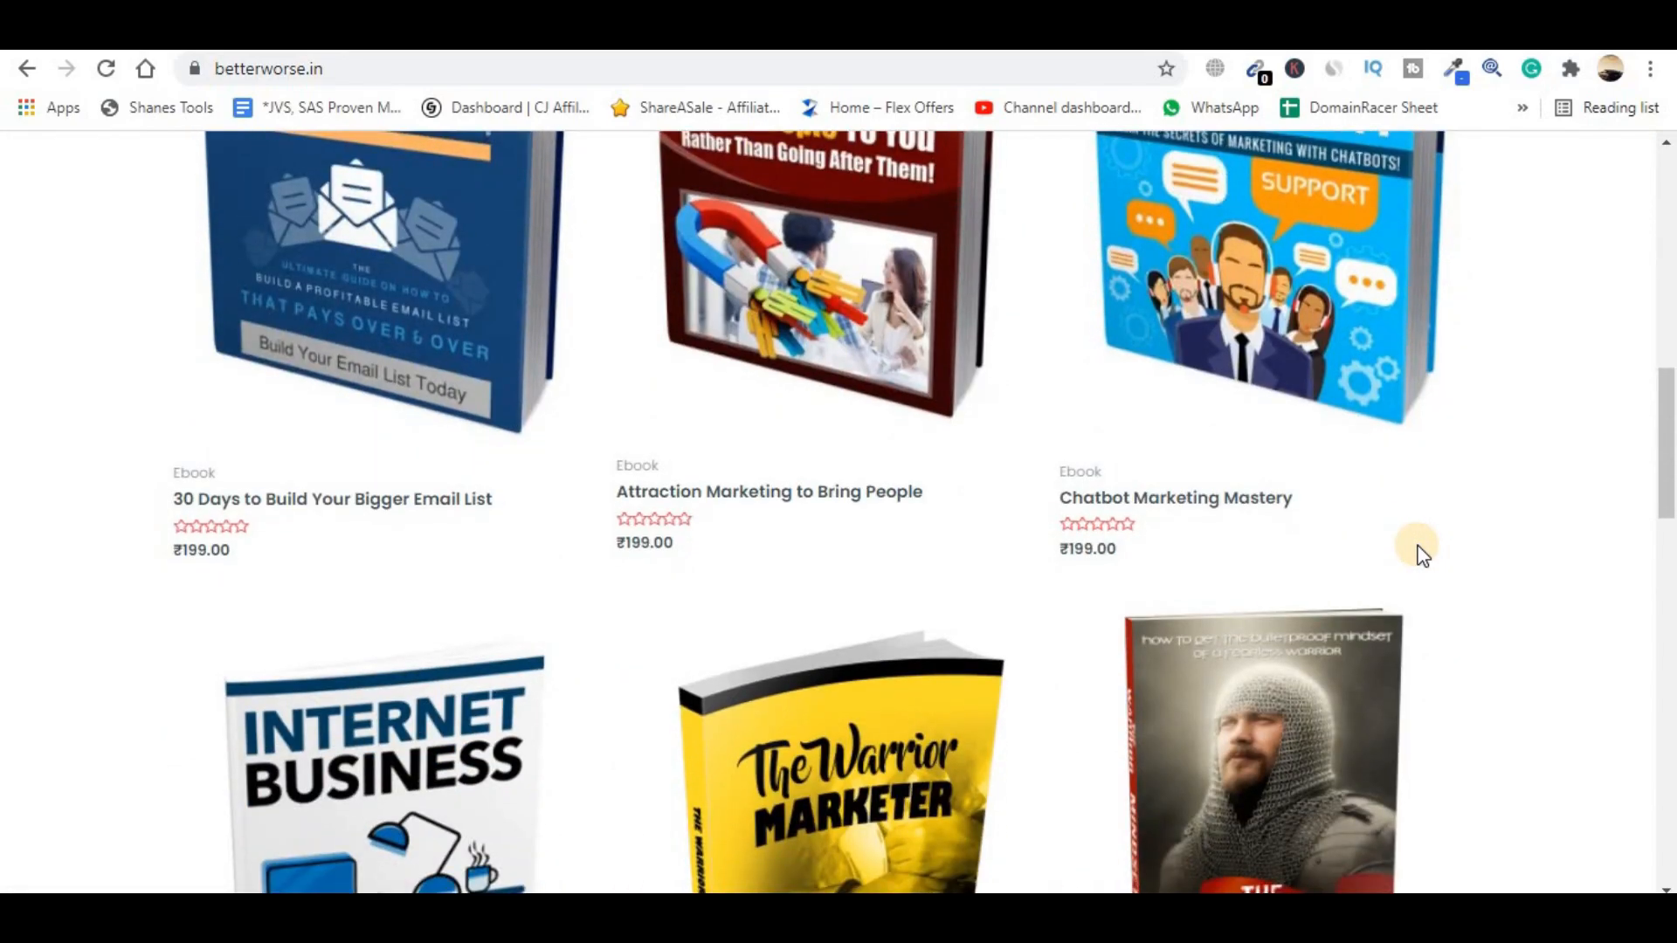
scroll(1416, 556, down, 1)
scroll(1416, 557, down, 4)
scroll(1419, 550, down, 4)
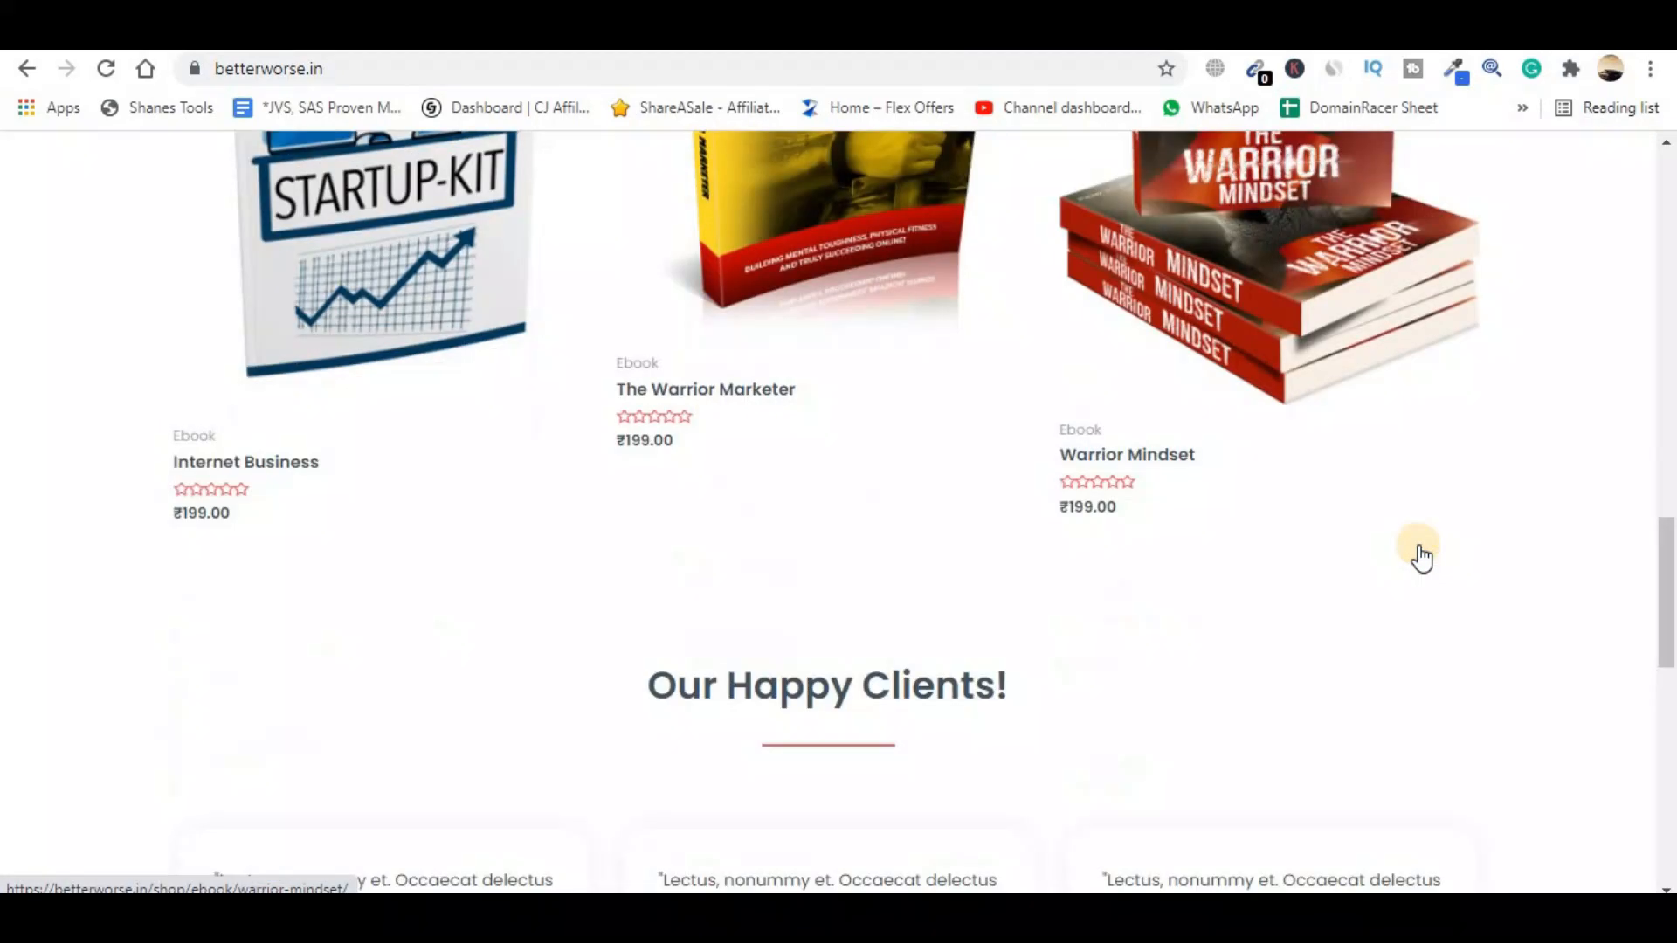
scroll(1420, 550, up, 16)
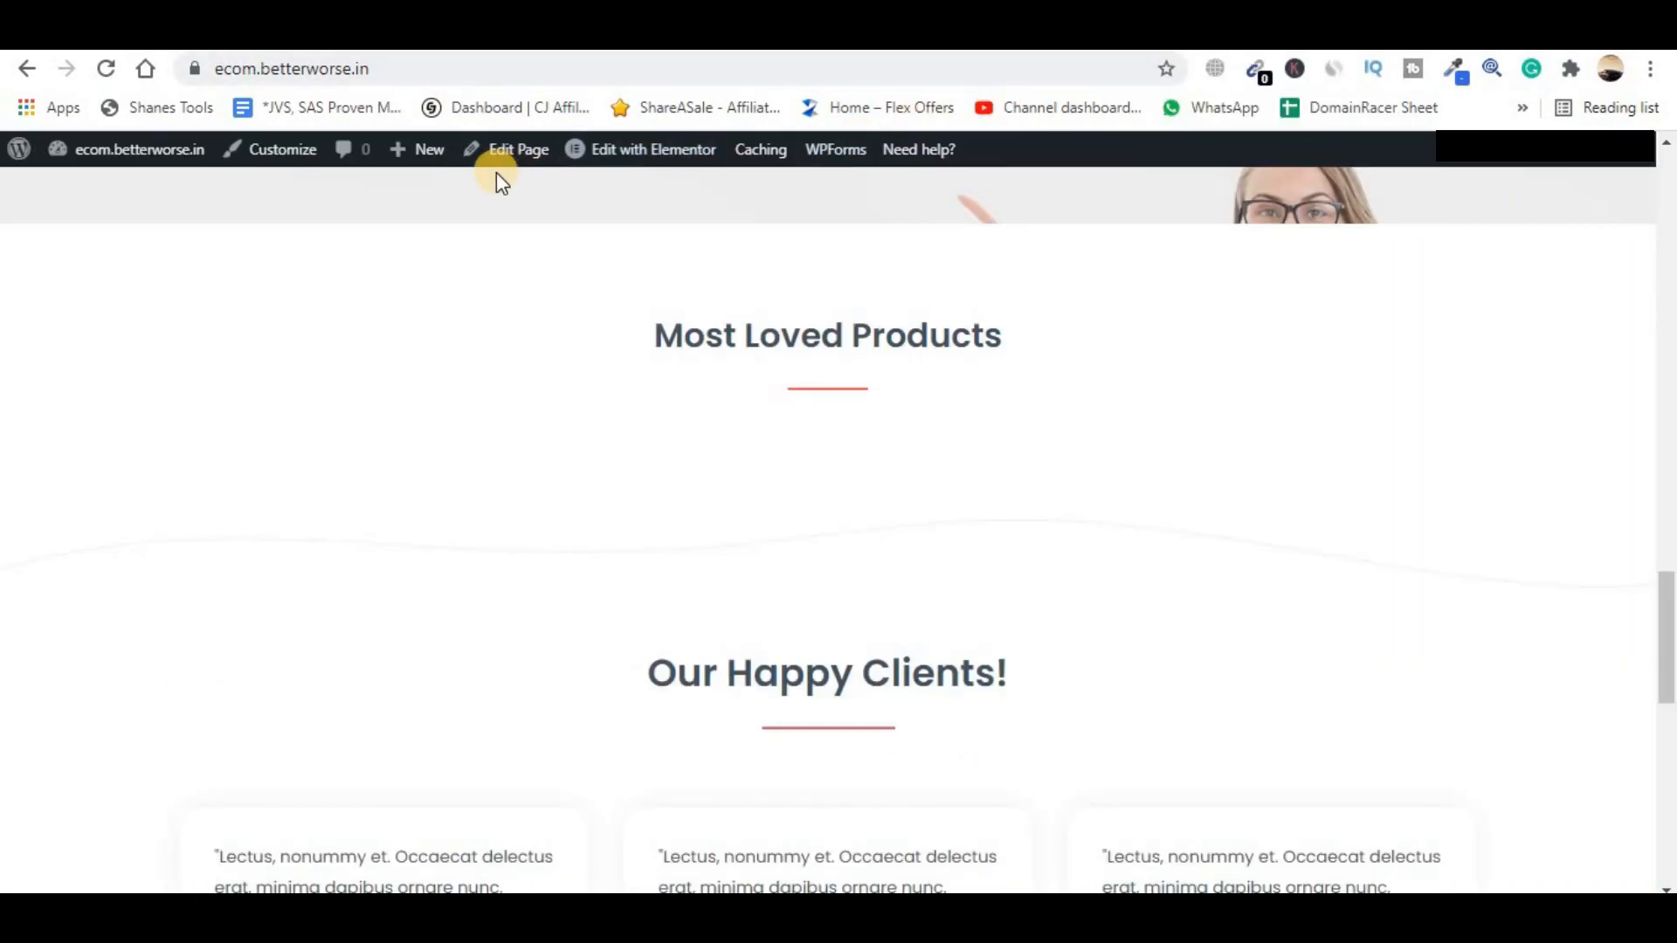
- Return to the ecom.betterworse.in home page, open it for editing with Elementor and look over the hero section
scroll(1093, 419, up, 15)
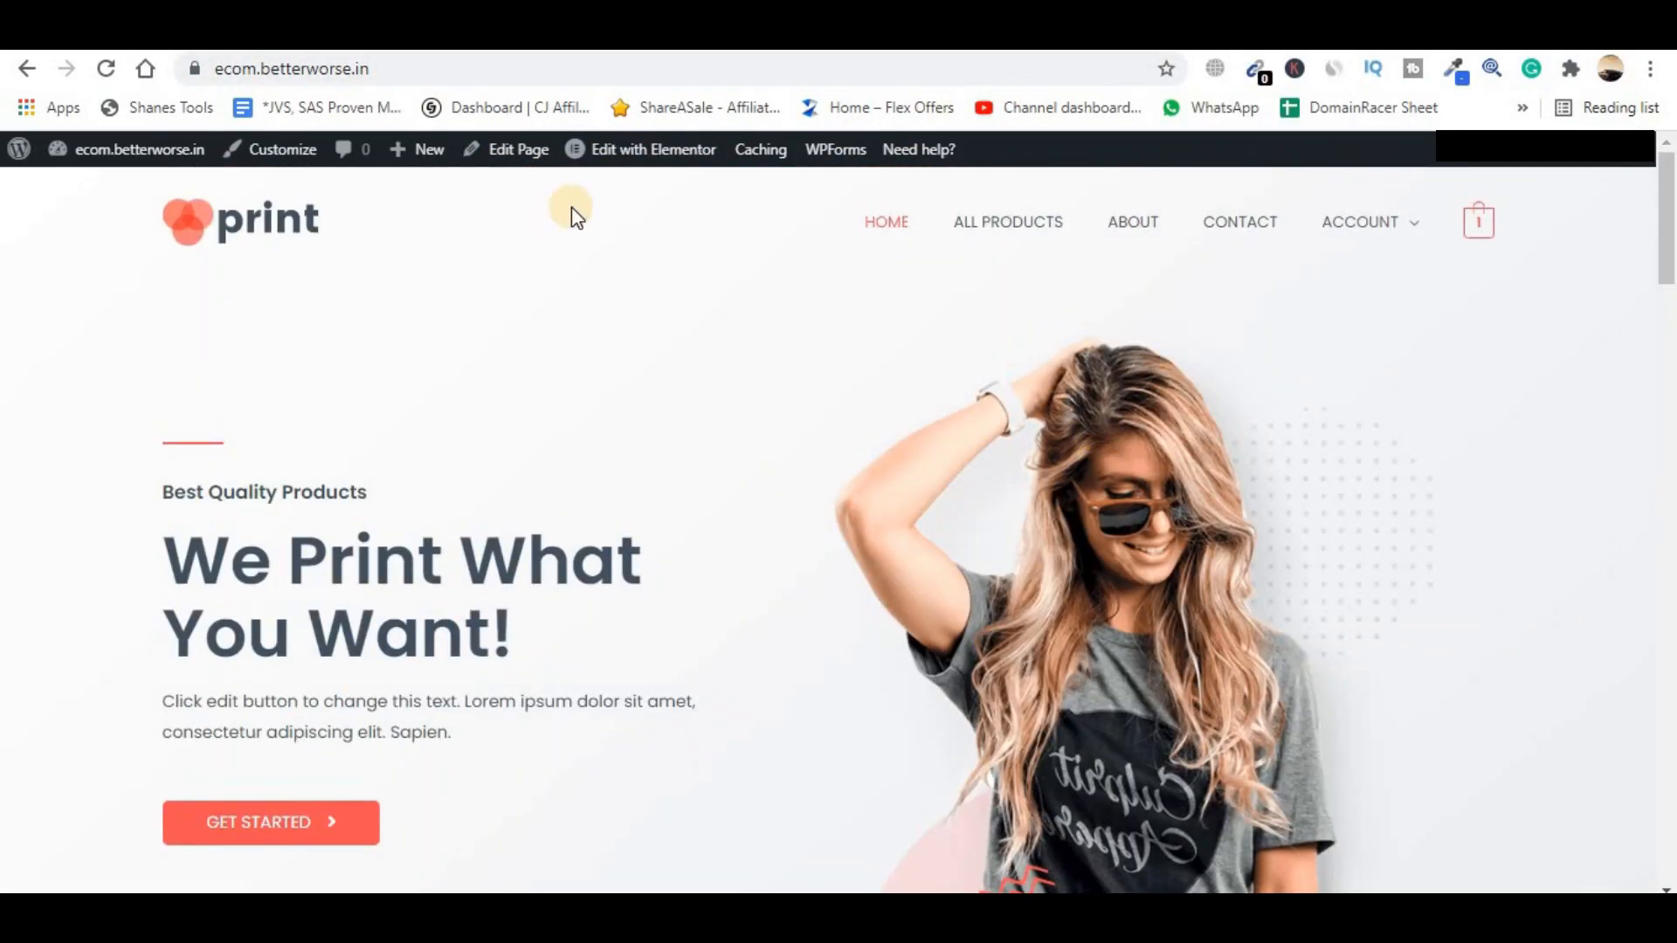
click(637, 159)
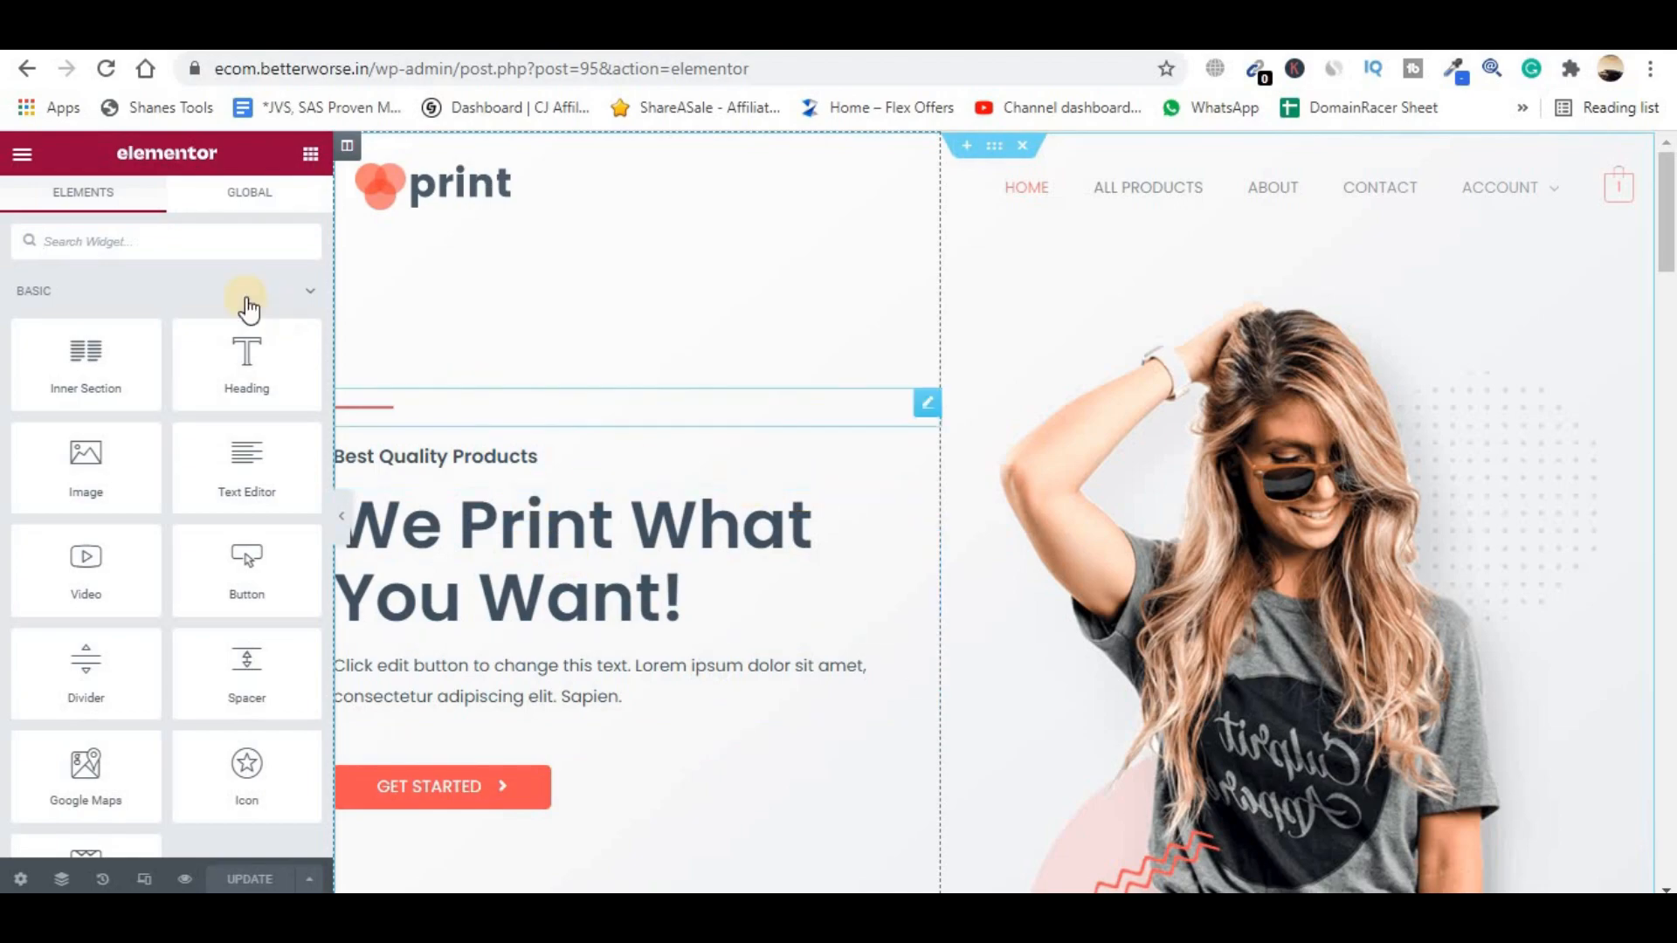
scroll(807, 502, down, 1)
scroll(803, 499, down, 1)
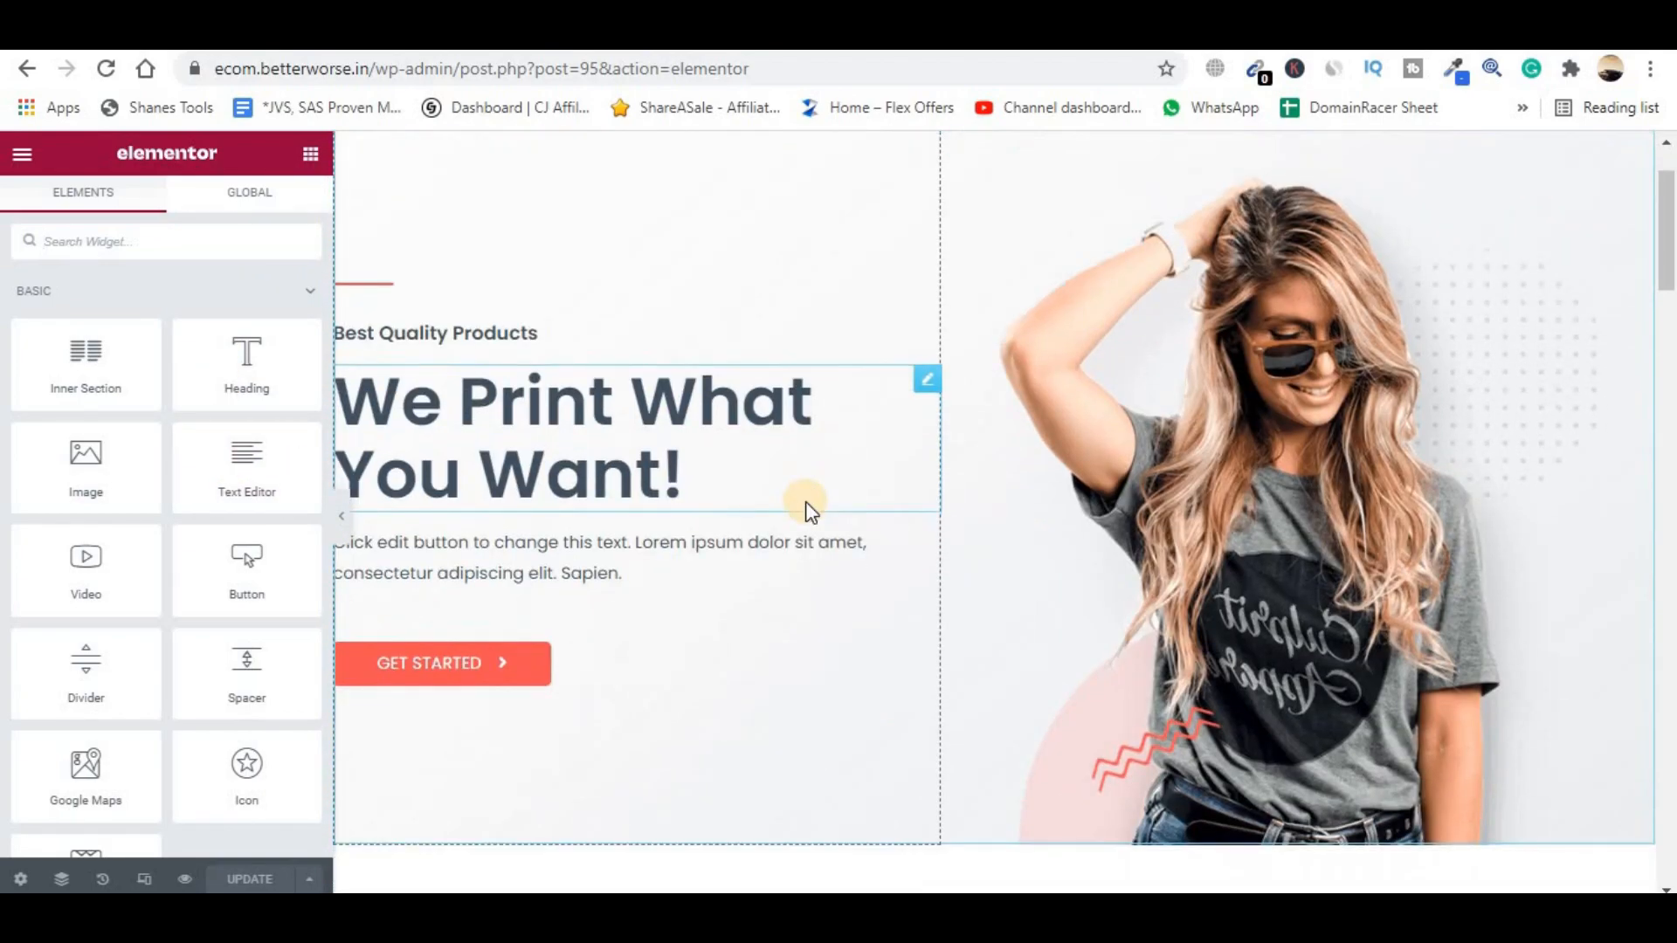
scroll(801, 498, up, 2)
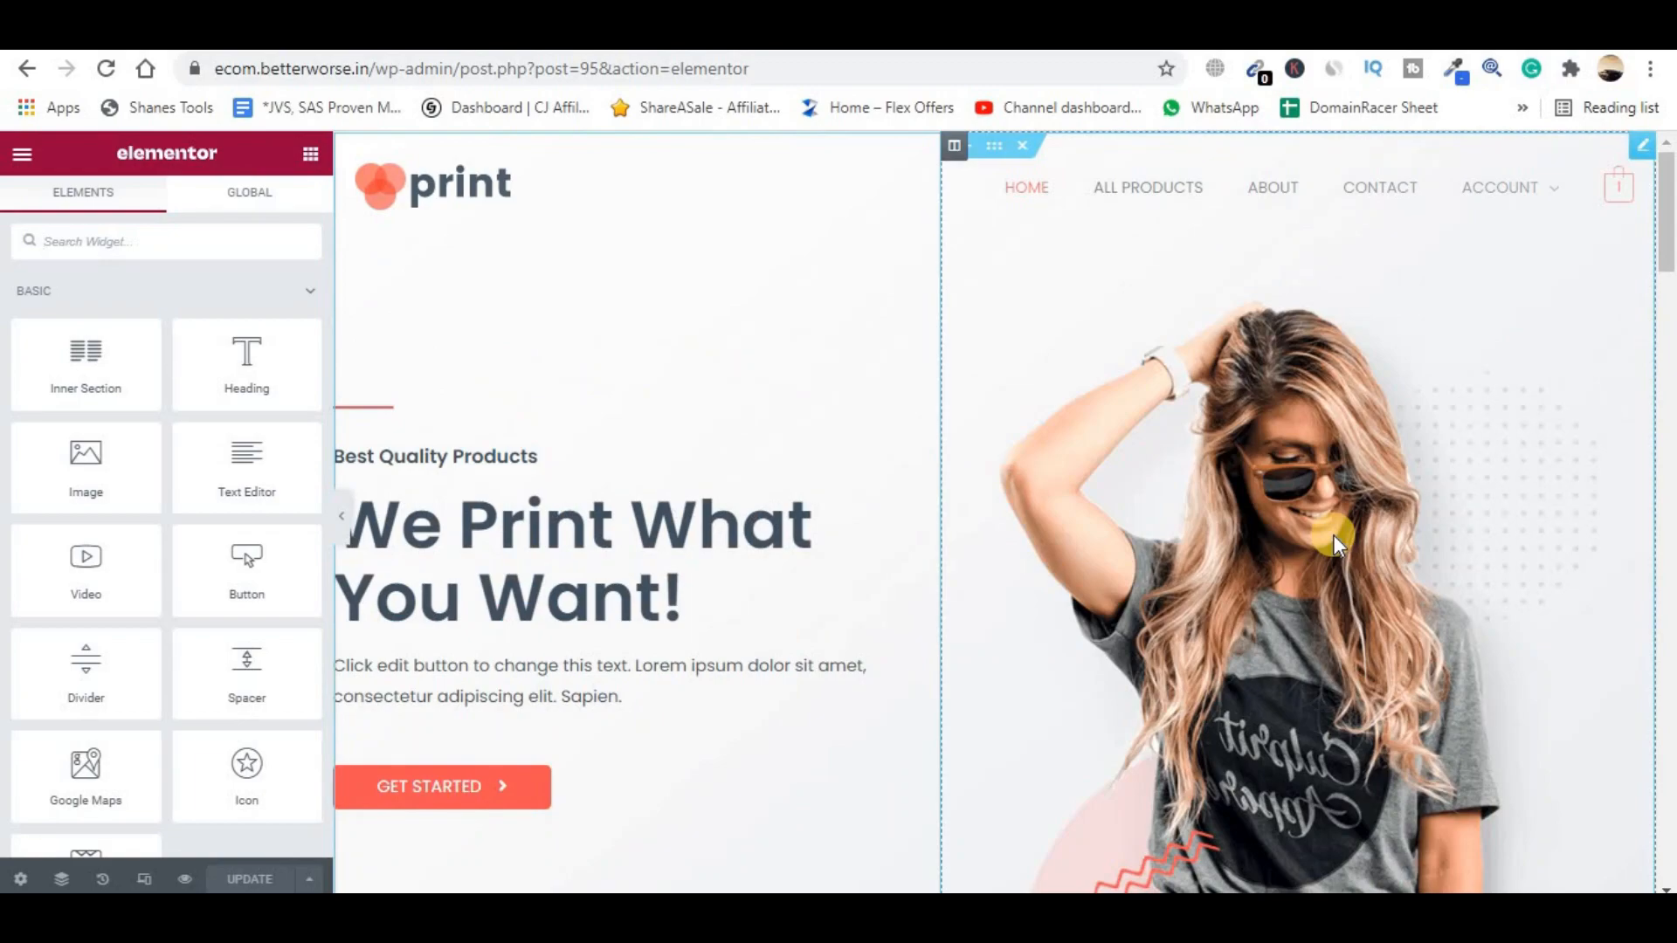
- Replace the woman's photo in the hero section with The Warrior Marketer book image from the media library
click(1328, 580)
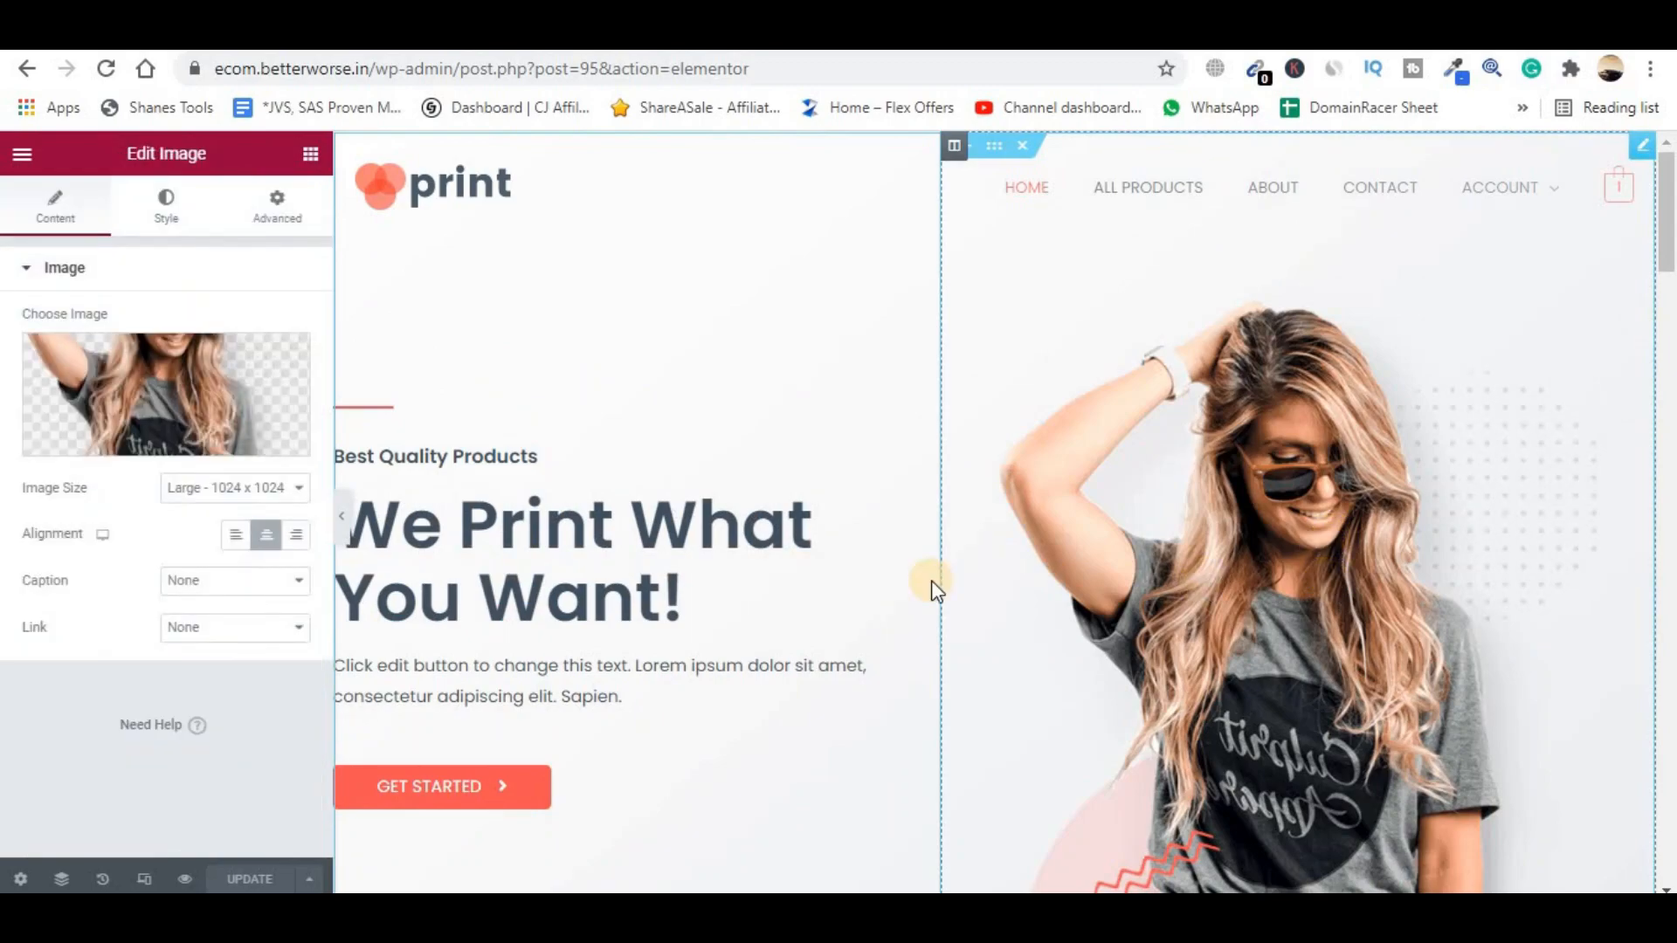
click(134, 393)
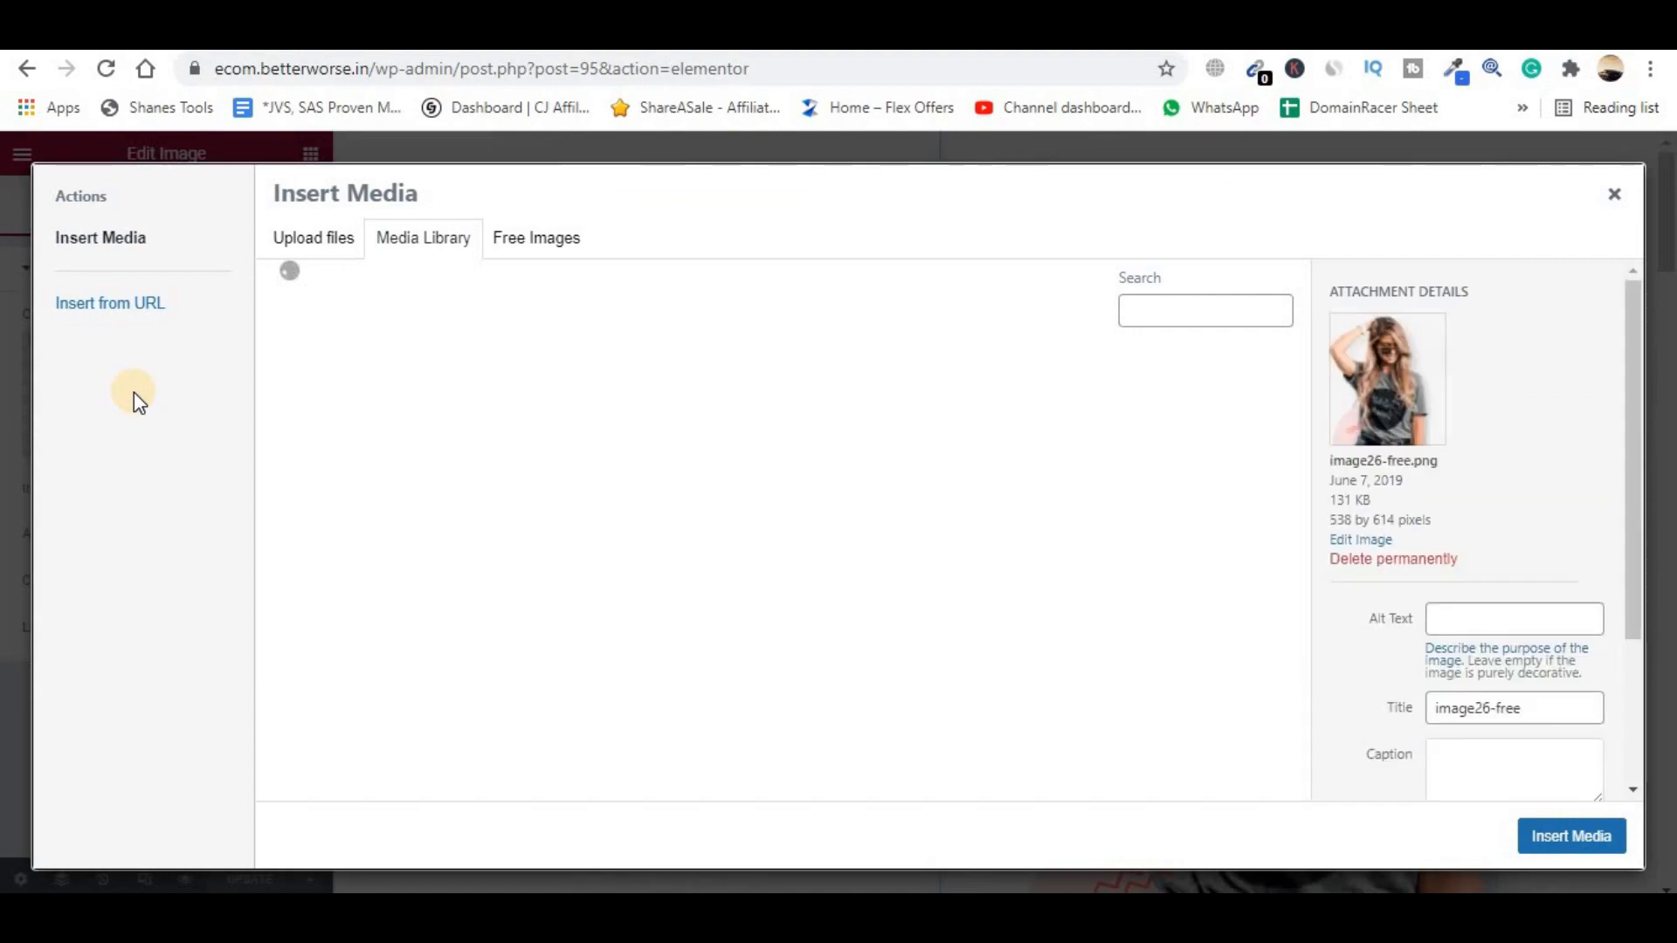
click(345, 453)
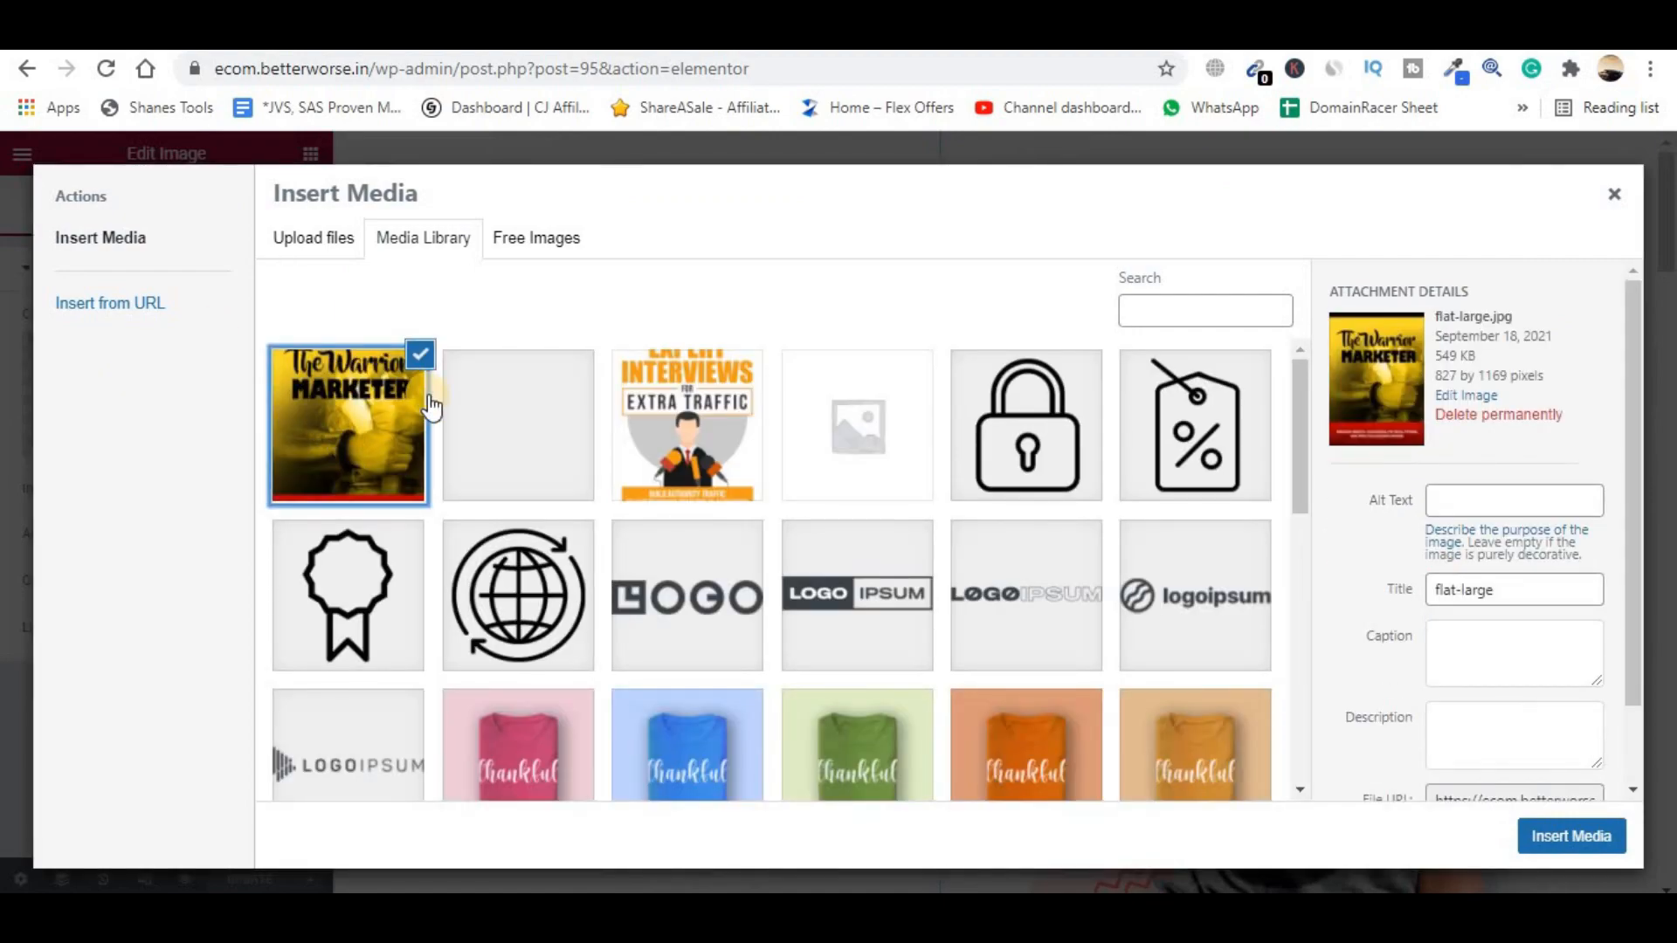
click(1567, 837)
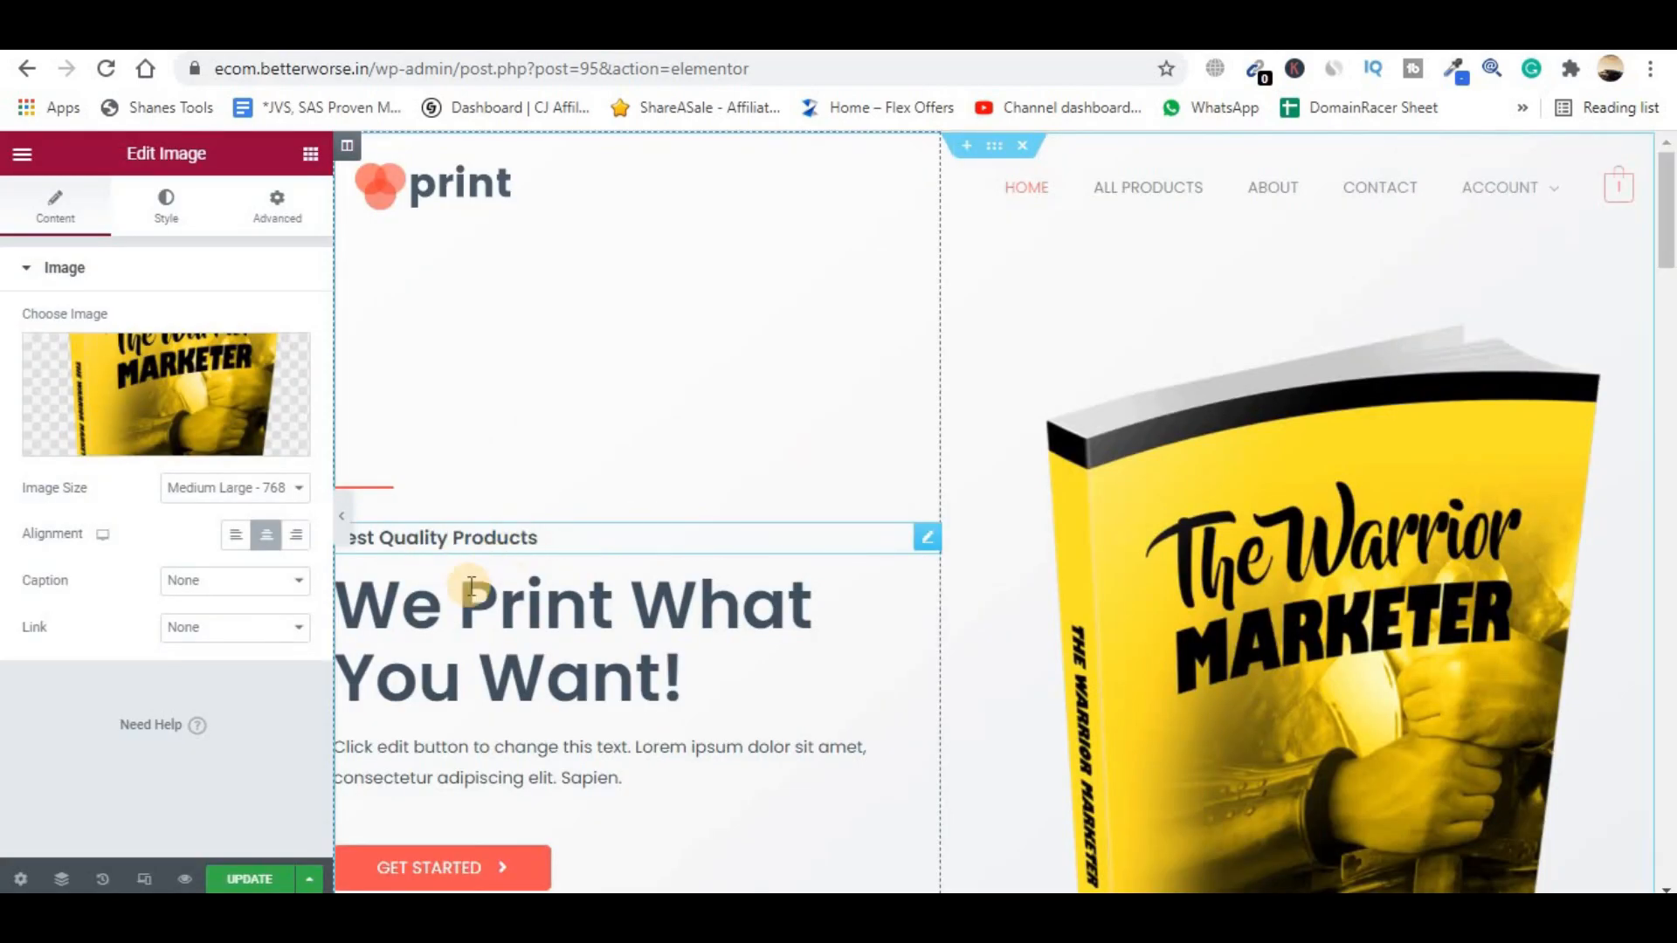
scroll(599, 637, down, 3)
scroll(429, 575, up, 3)
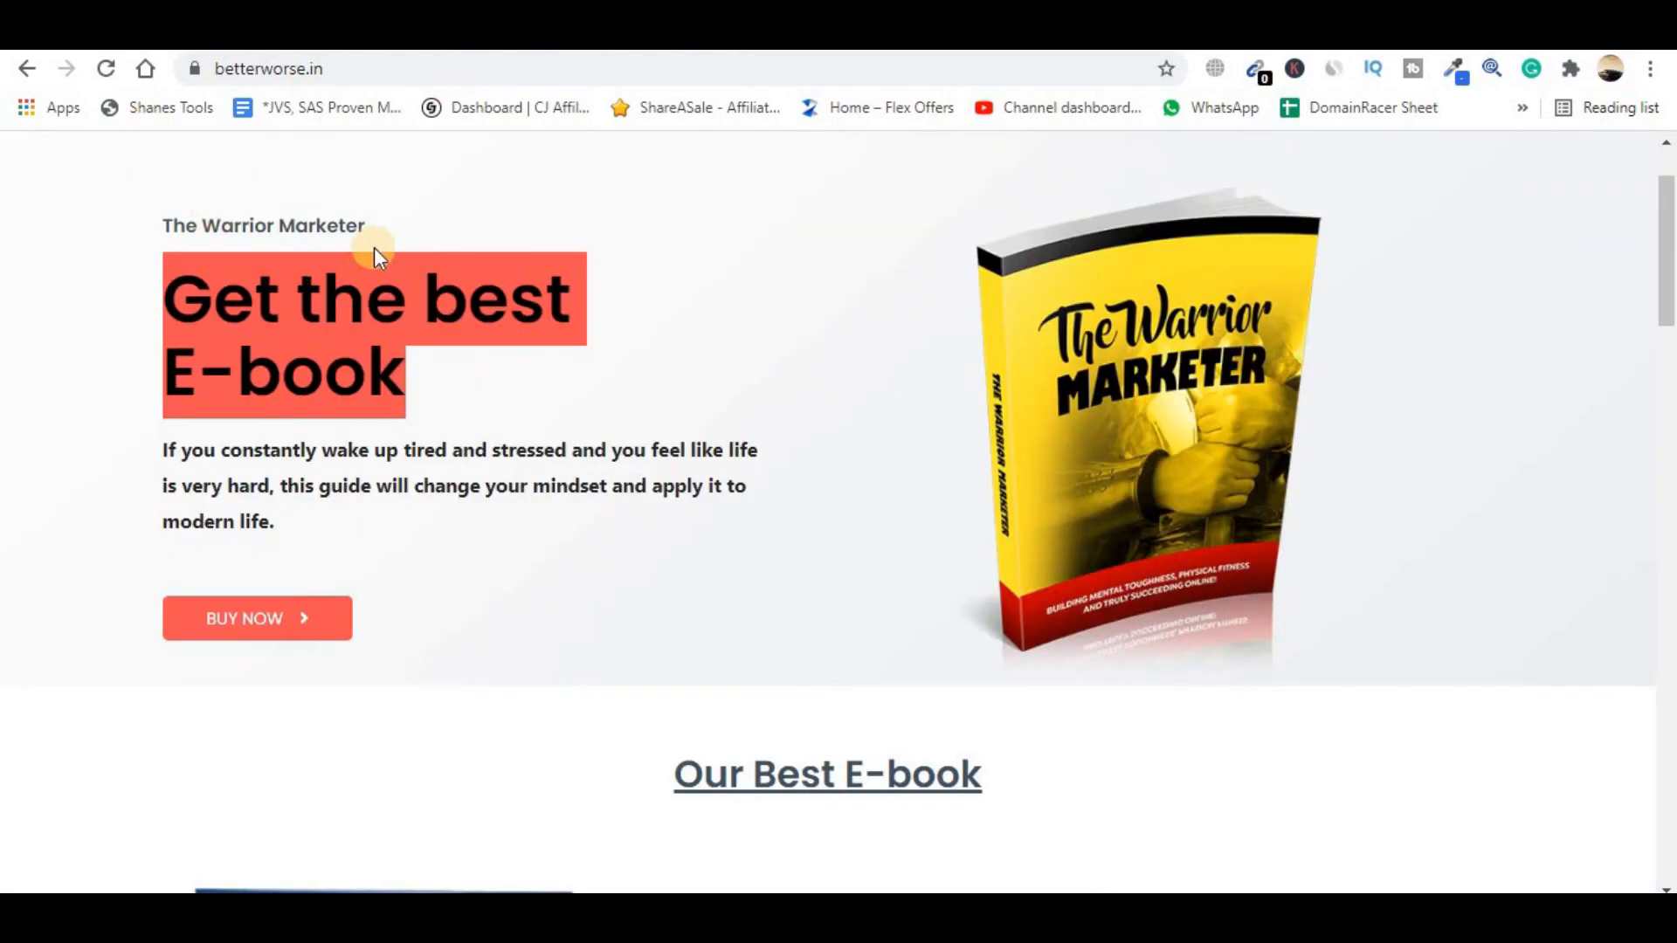
- Replace the small "Best Quality Products" heading with "The Warrior Marketer", copied from the betterworse.in home page
click(124, 218)
drag(425, 238, 159, 211)
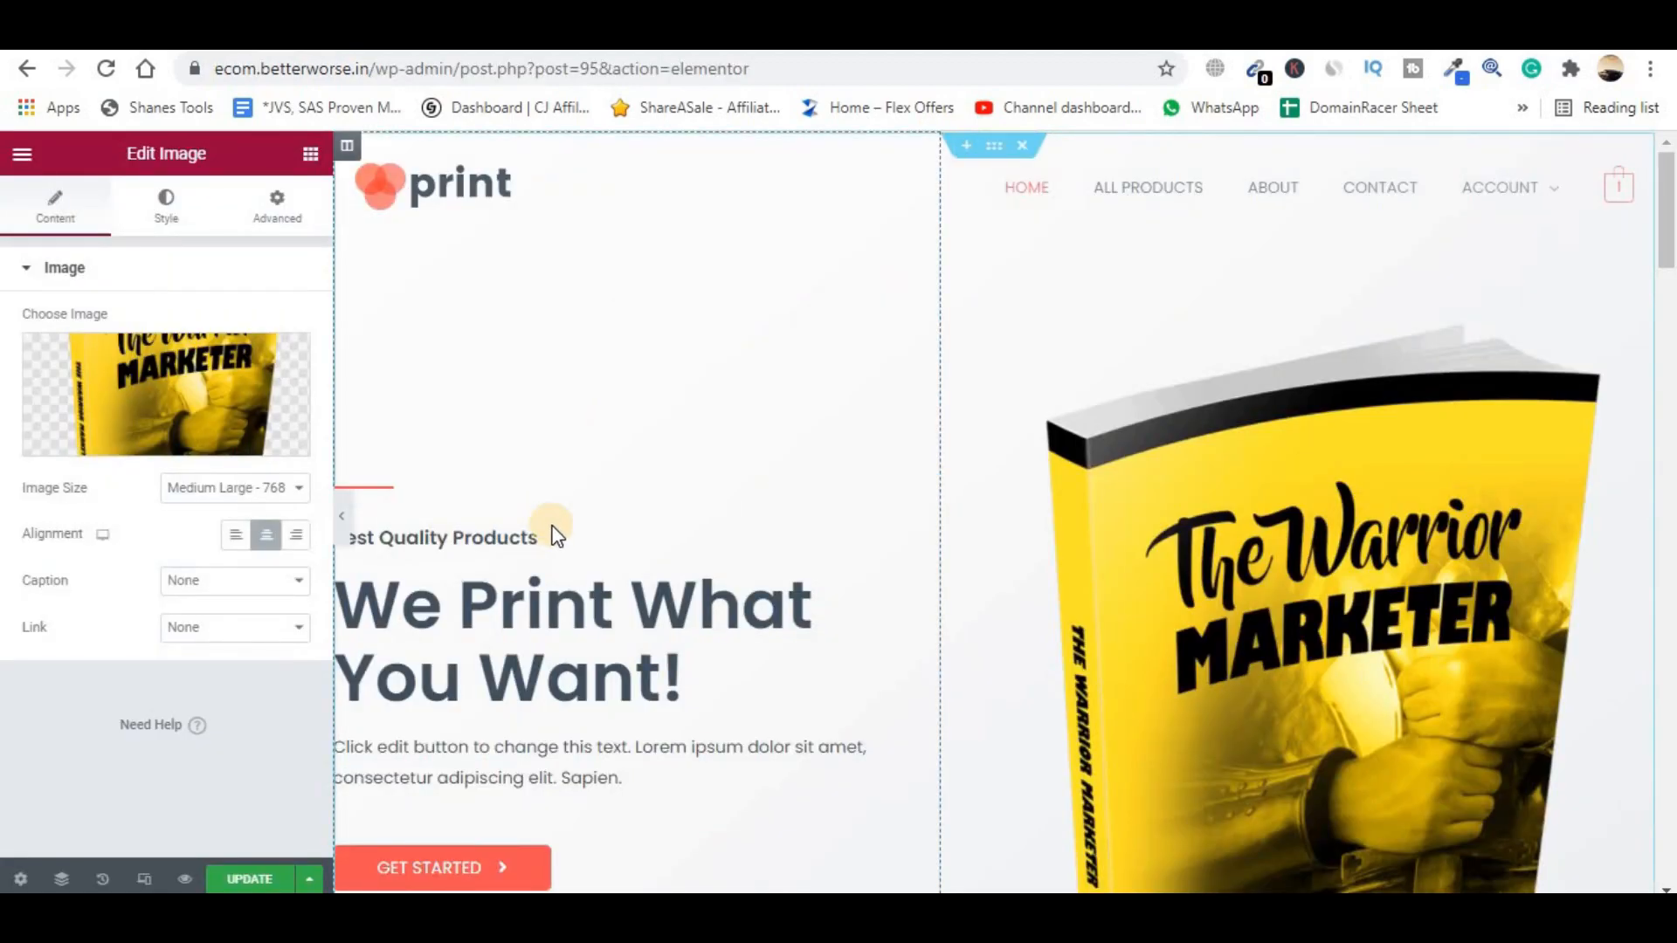
drag(551, 532, 386, 521)
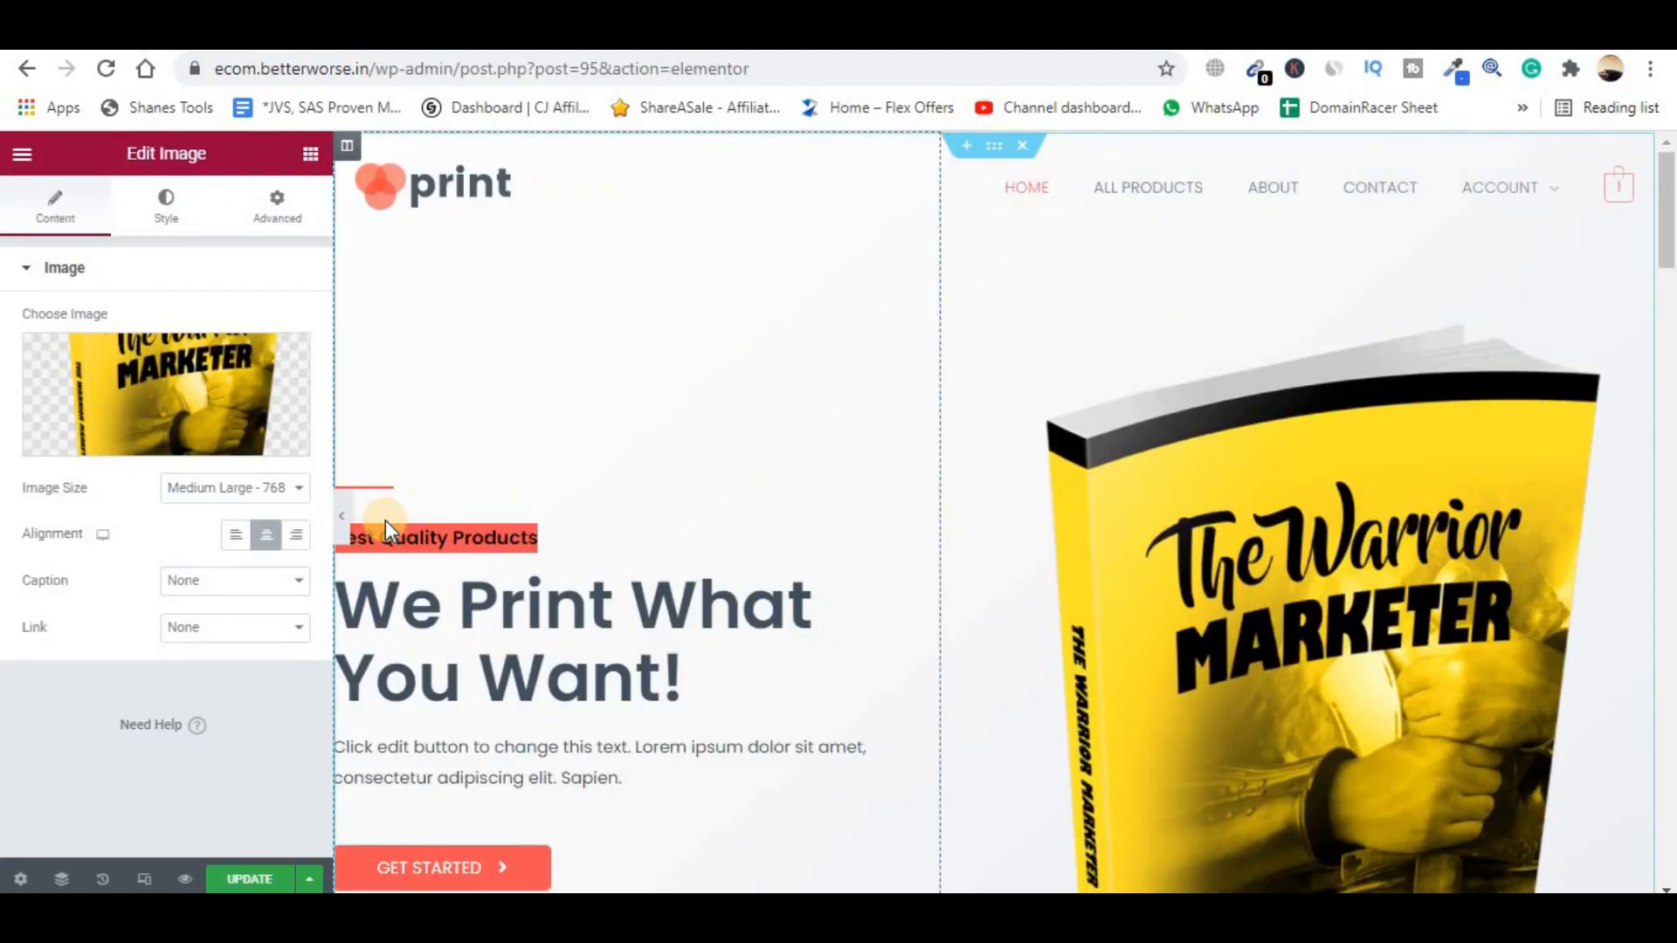
click(554, 536)
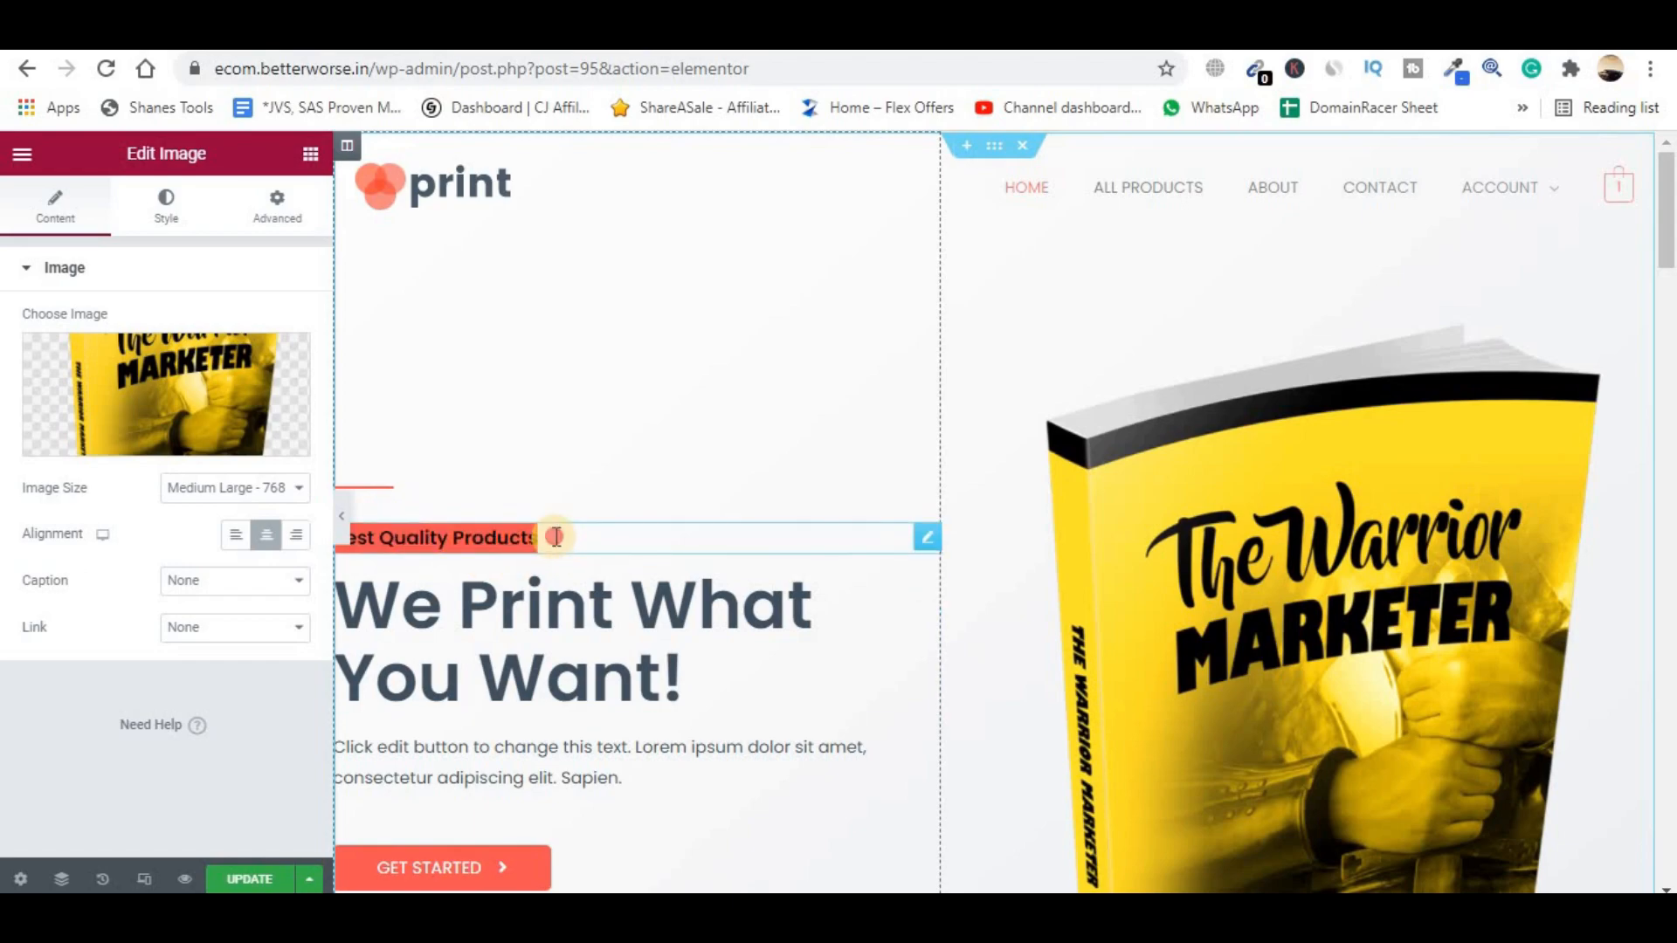
triple_click(104, 363)
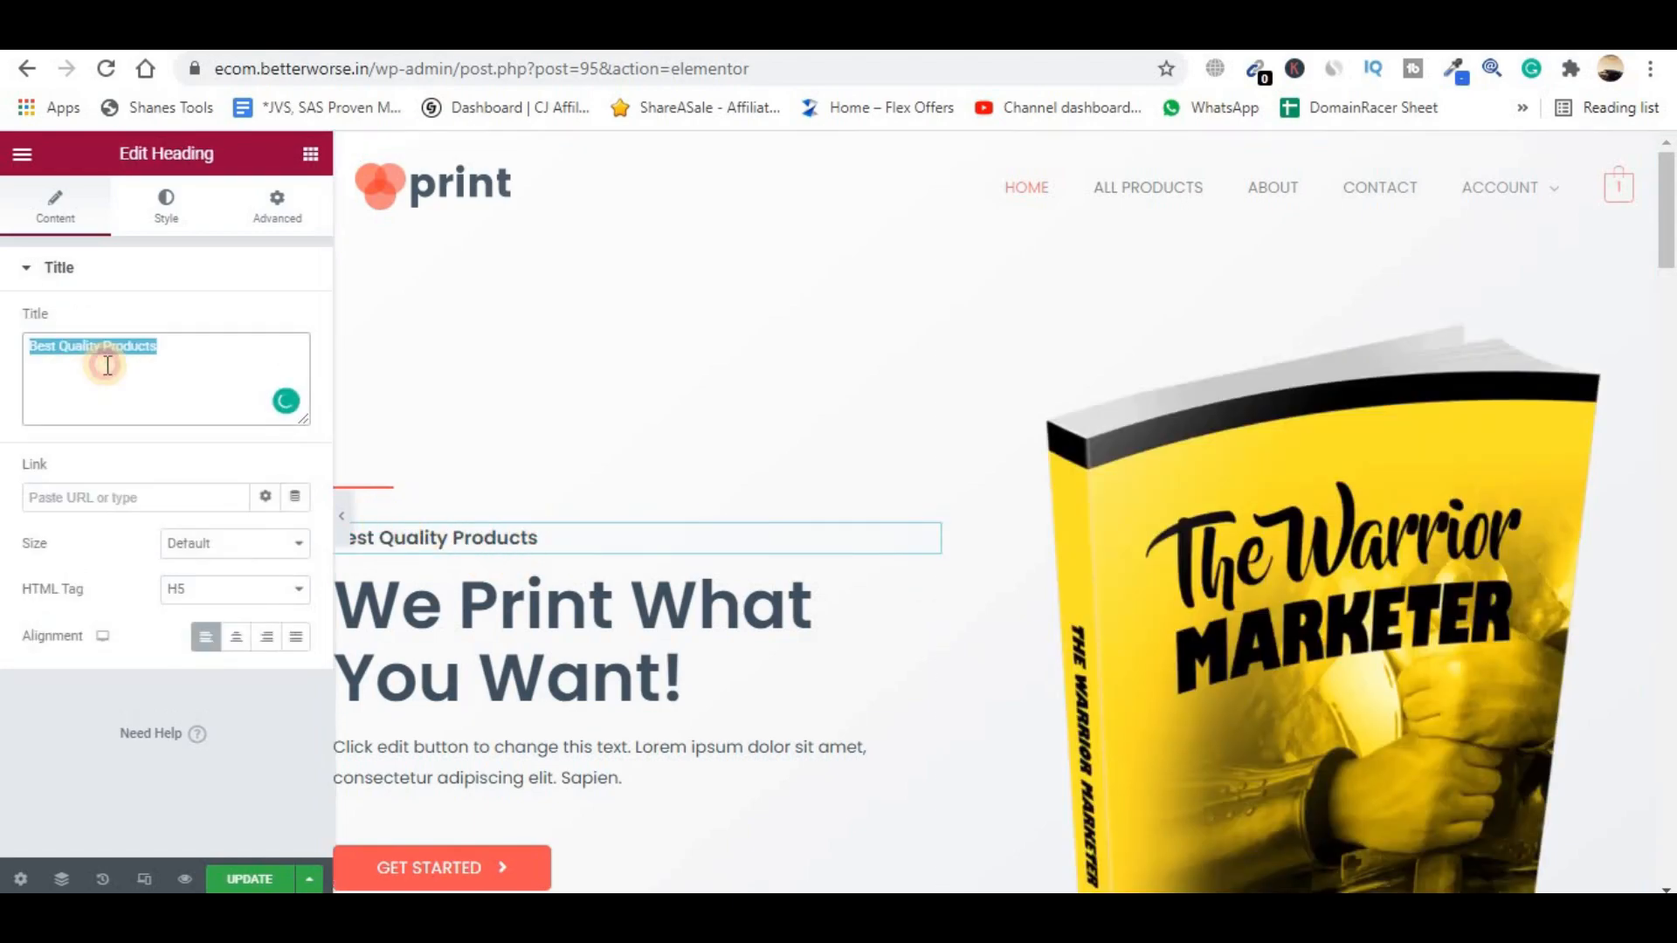
triple_click(104, 363)
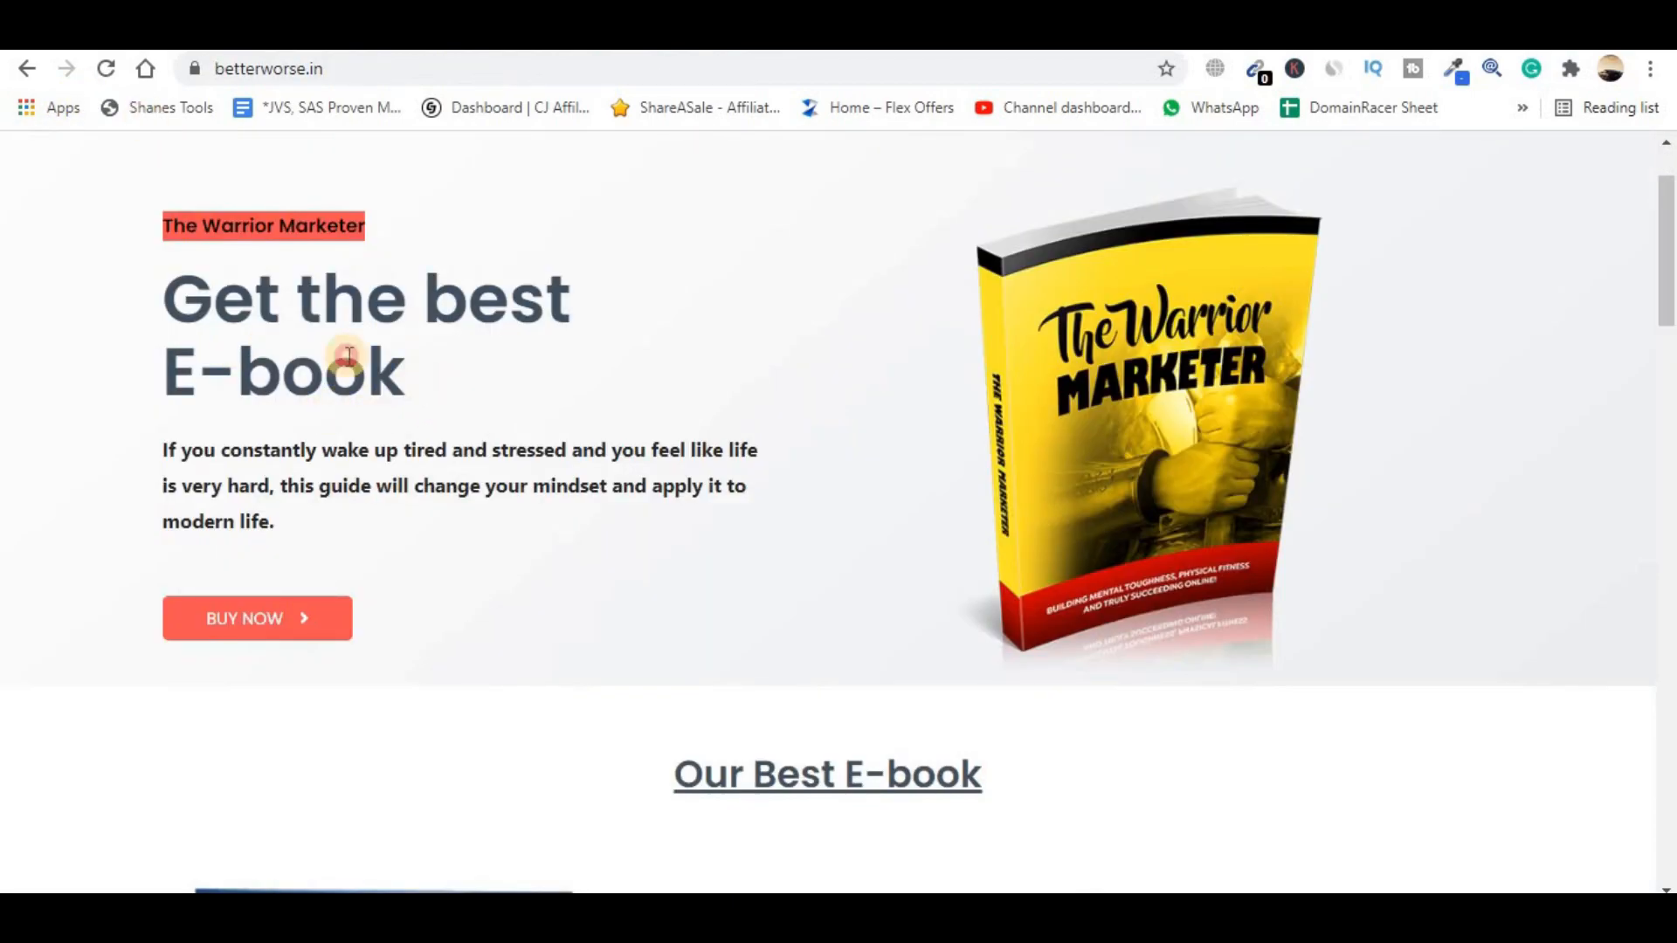
- Replace the main hero heading with "Get the best E-book", copied from the betterworse.in home page
drag(348, 355, 166, 280)
key(ctrl+c)
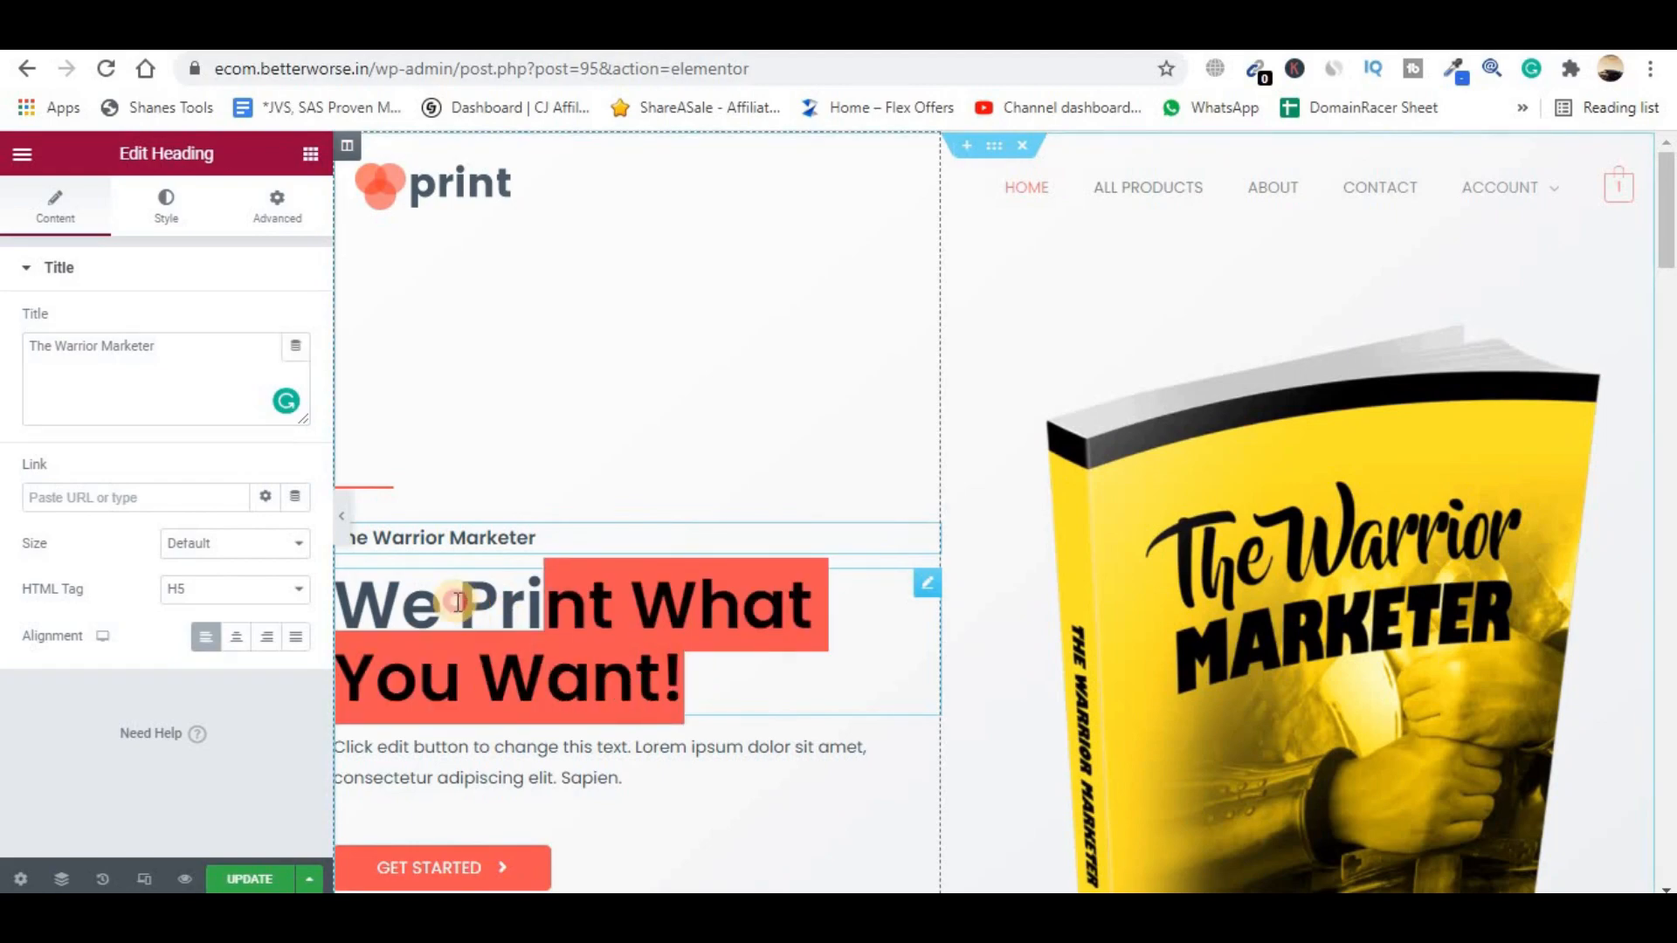
drag(458, 600, 342, 597)
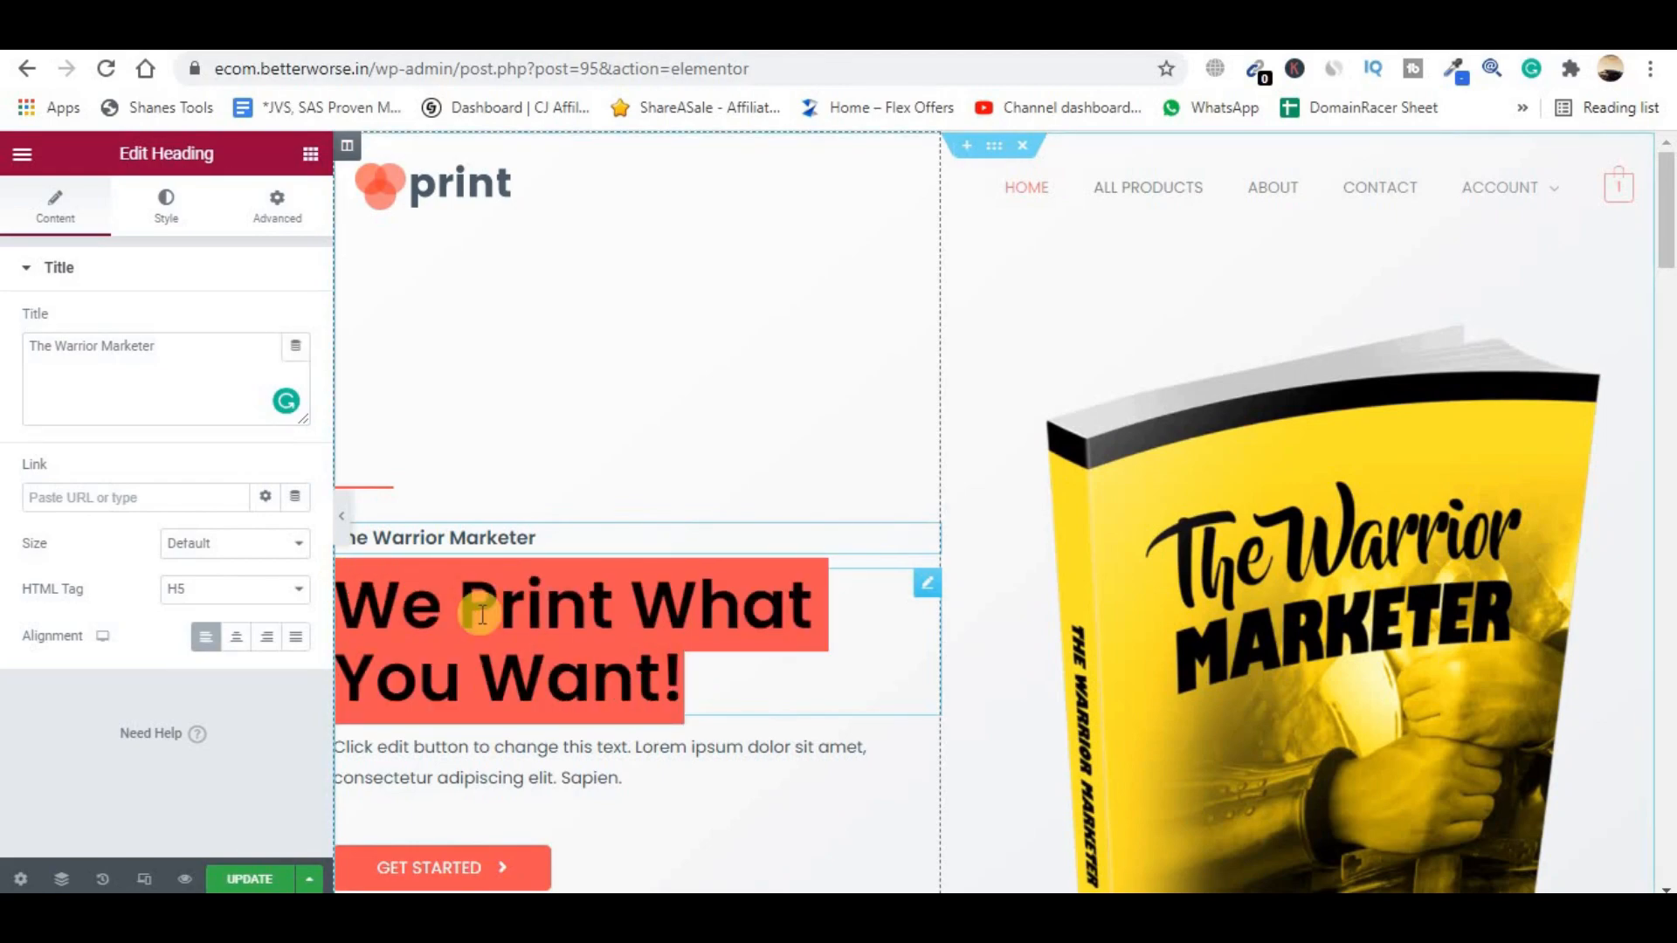
click(664, 646)
triple_click(665, 646)
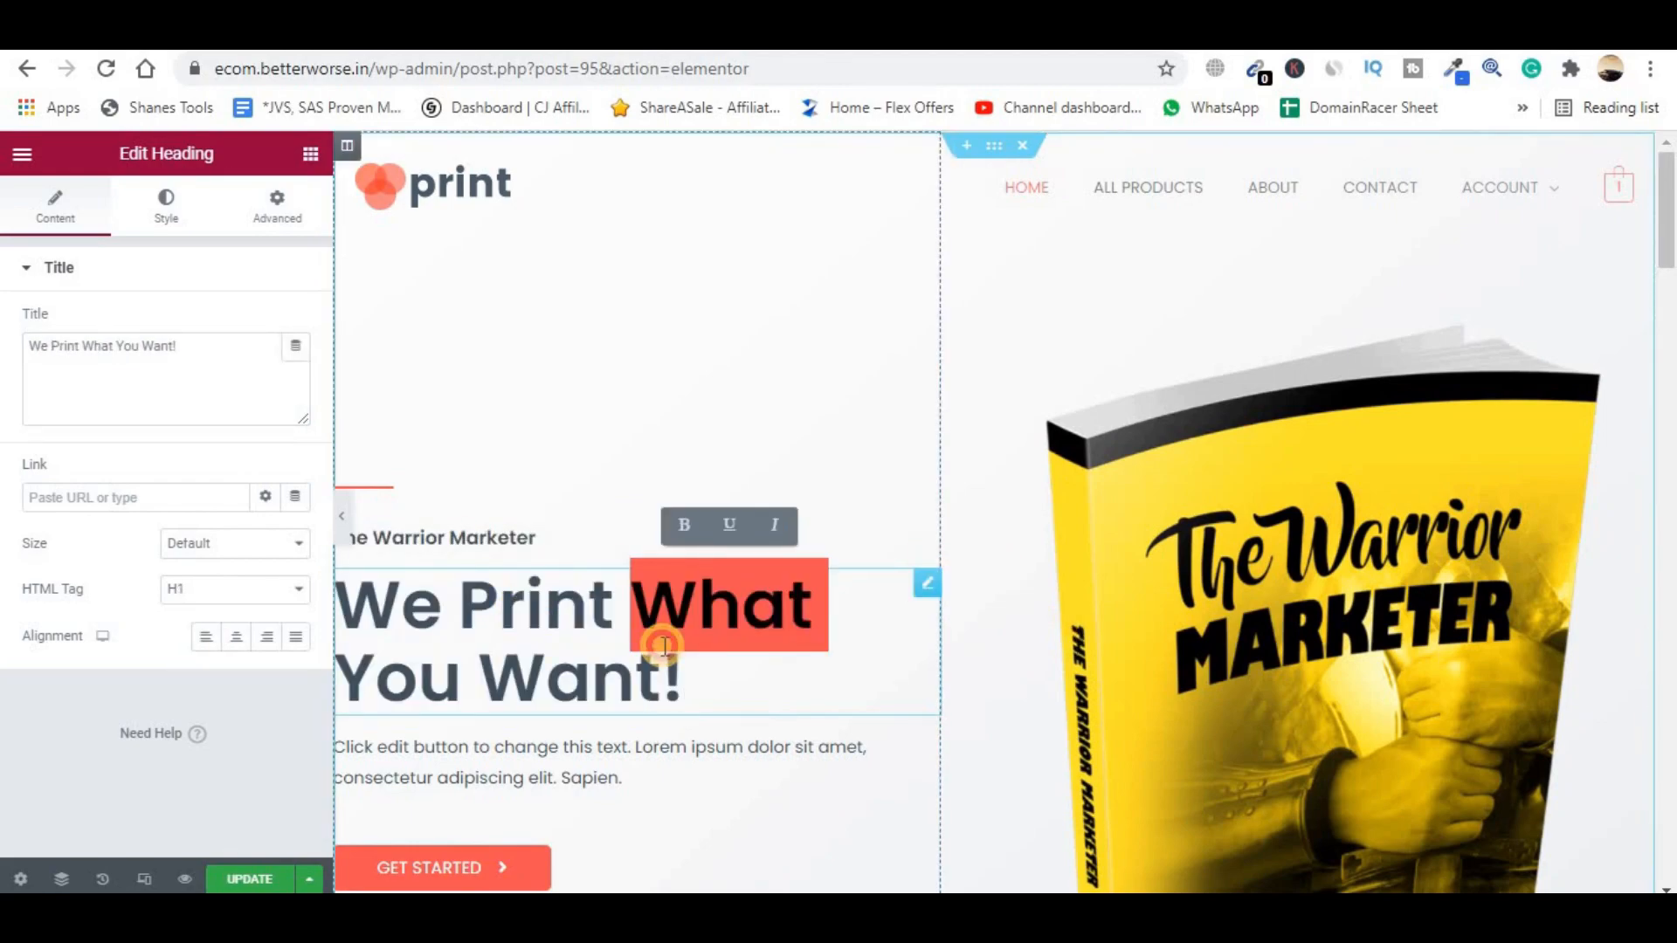
key(ctrl+v)
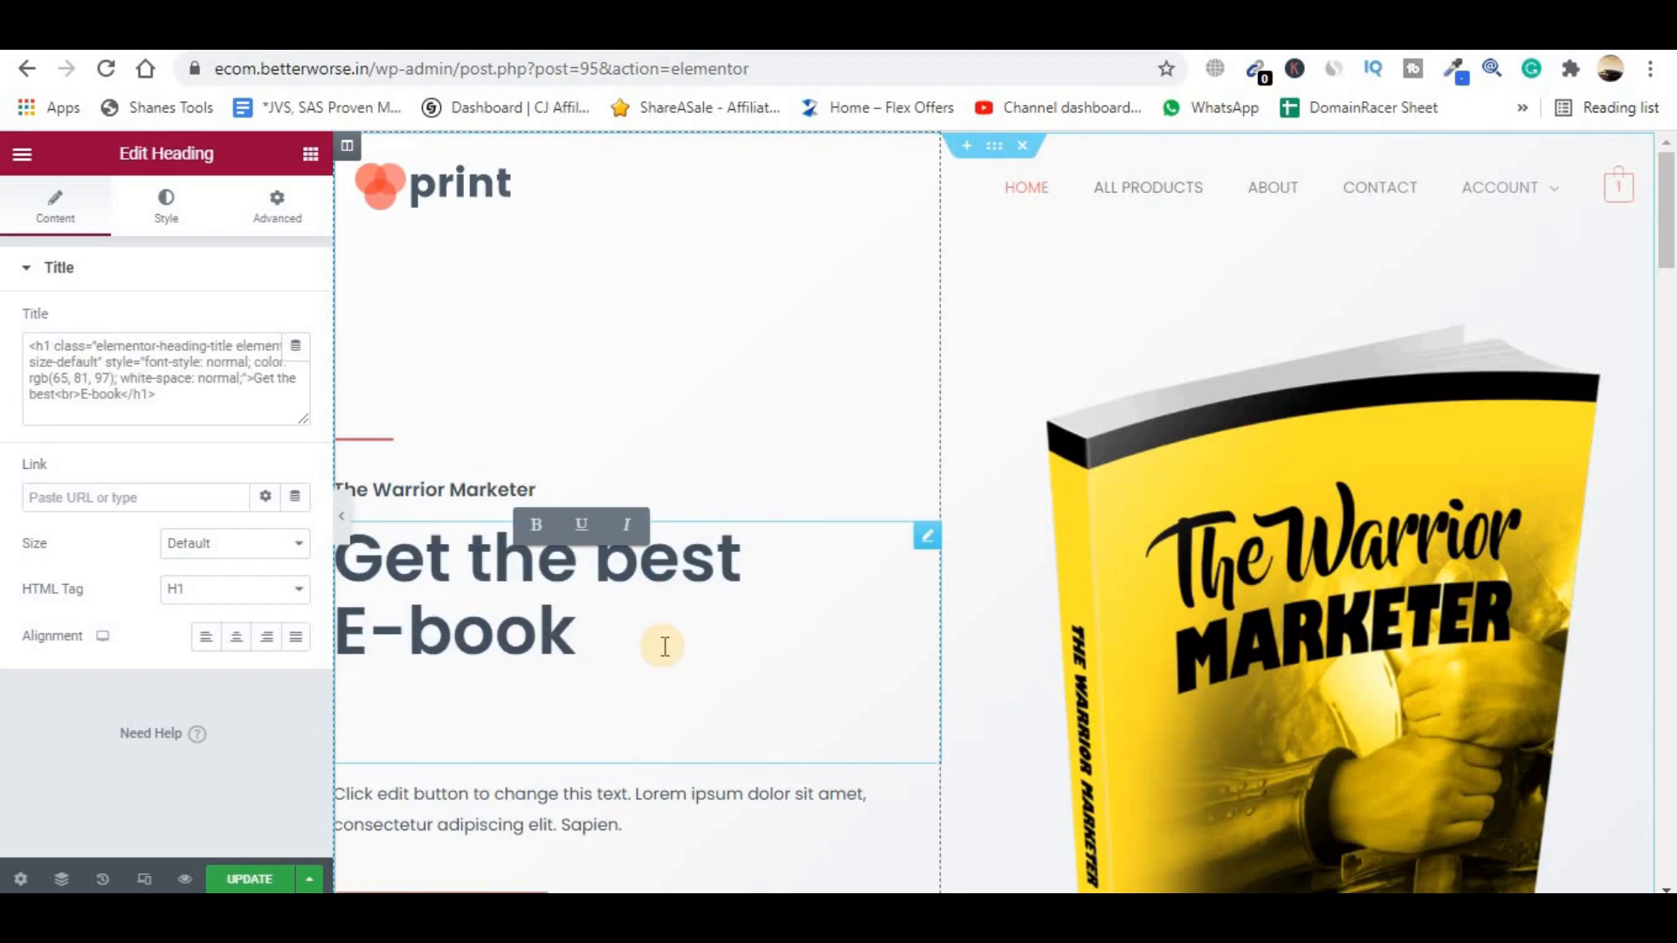
- Replace the hero paragraph with the "If you constantly wake up tired and stressed" text copied from betterworse.in, and update the page
scroll(665, 646, down, 3)
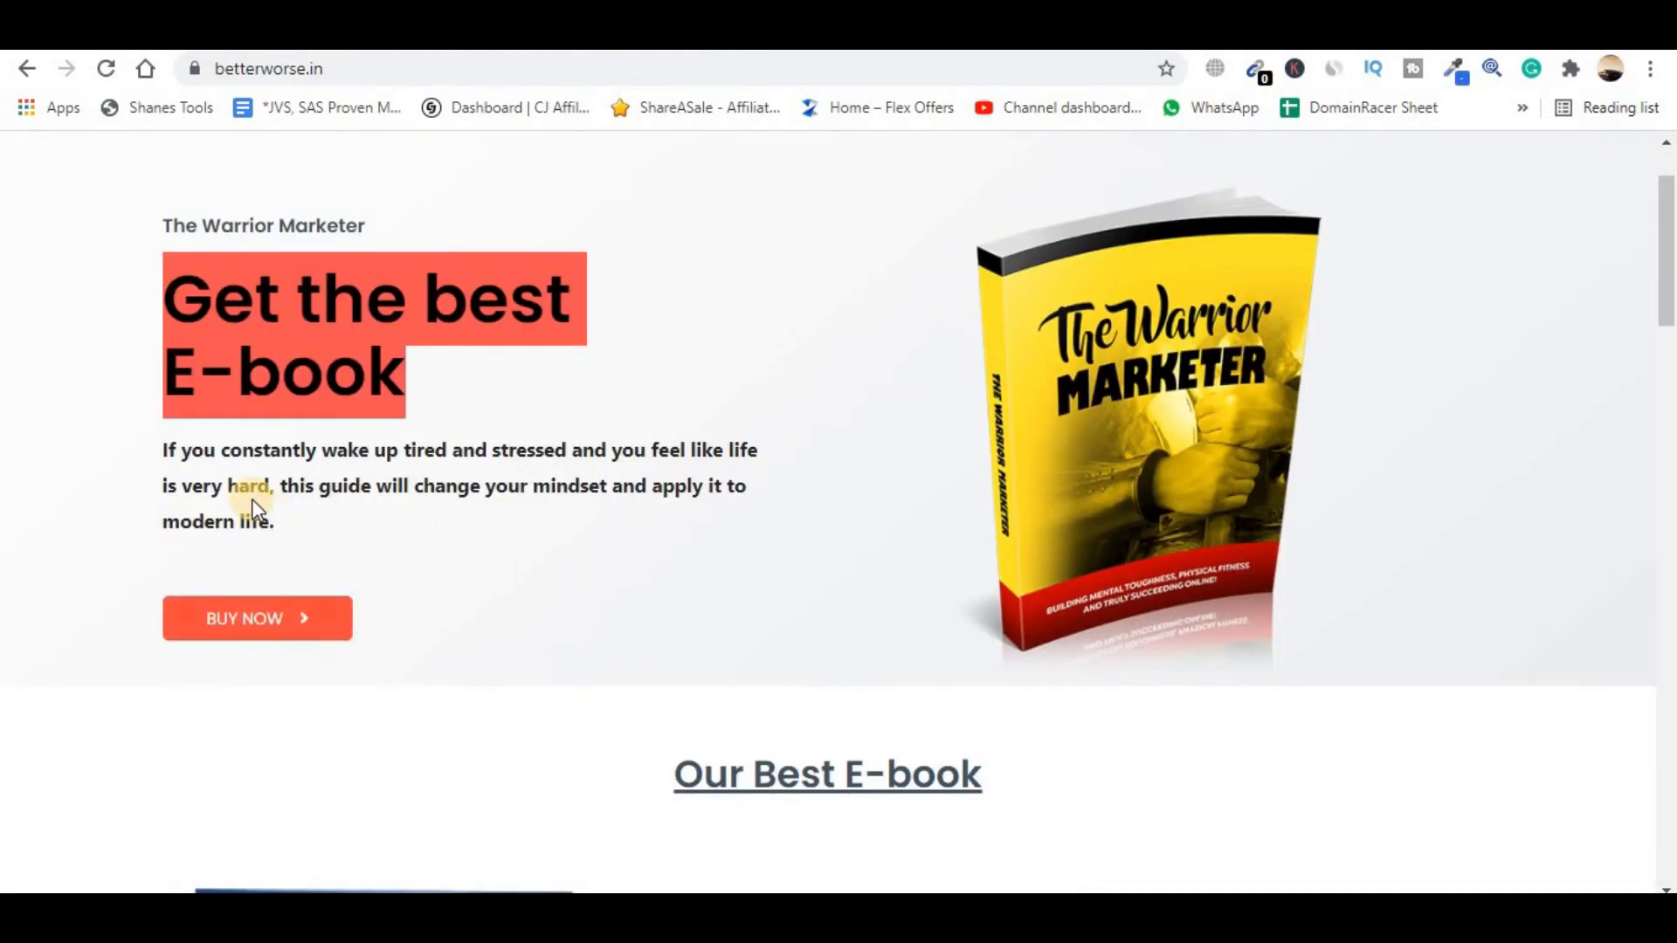
triple_click(249, 492)
key(ctrl+c)
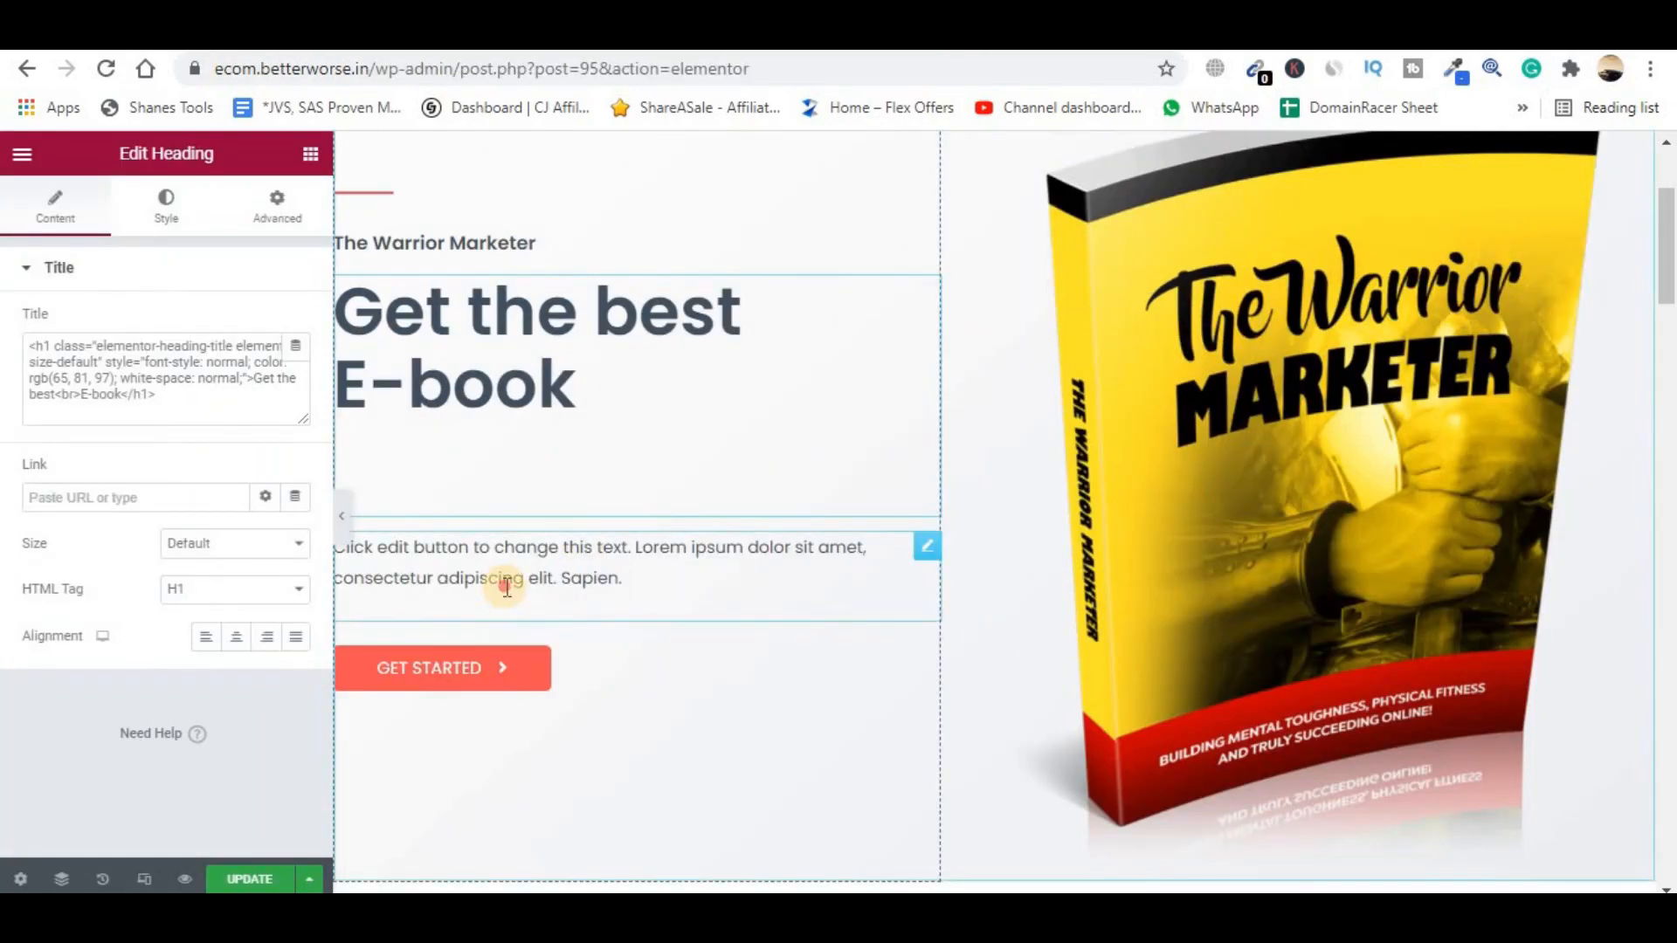
triple_click(506, 579)
key(ctrl+v)
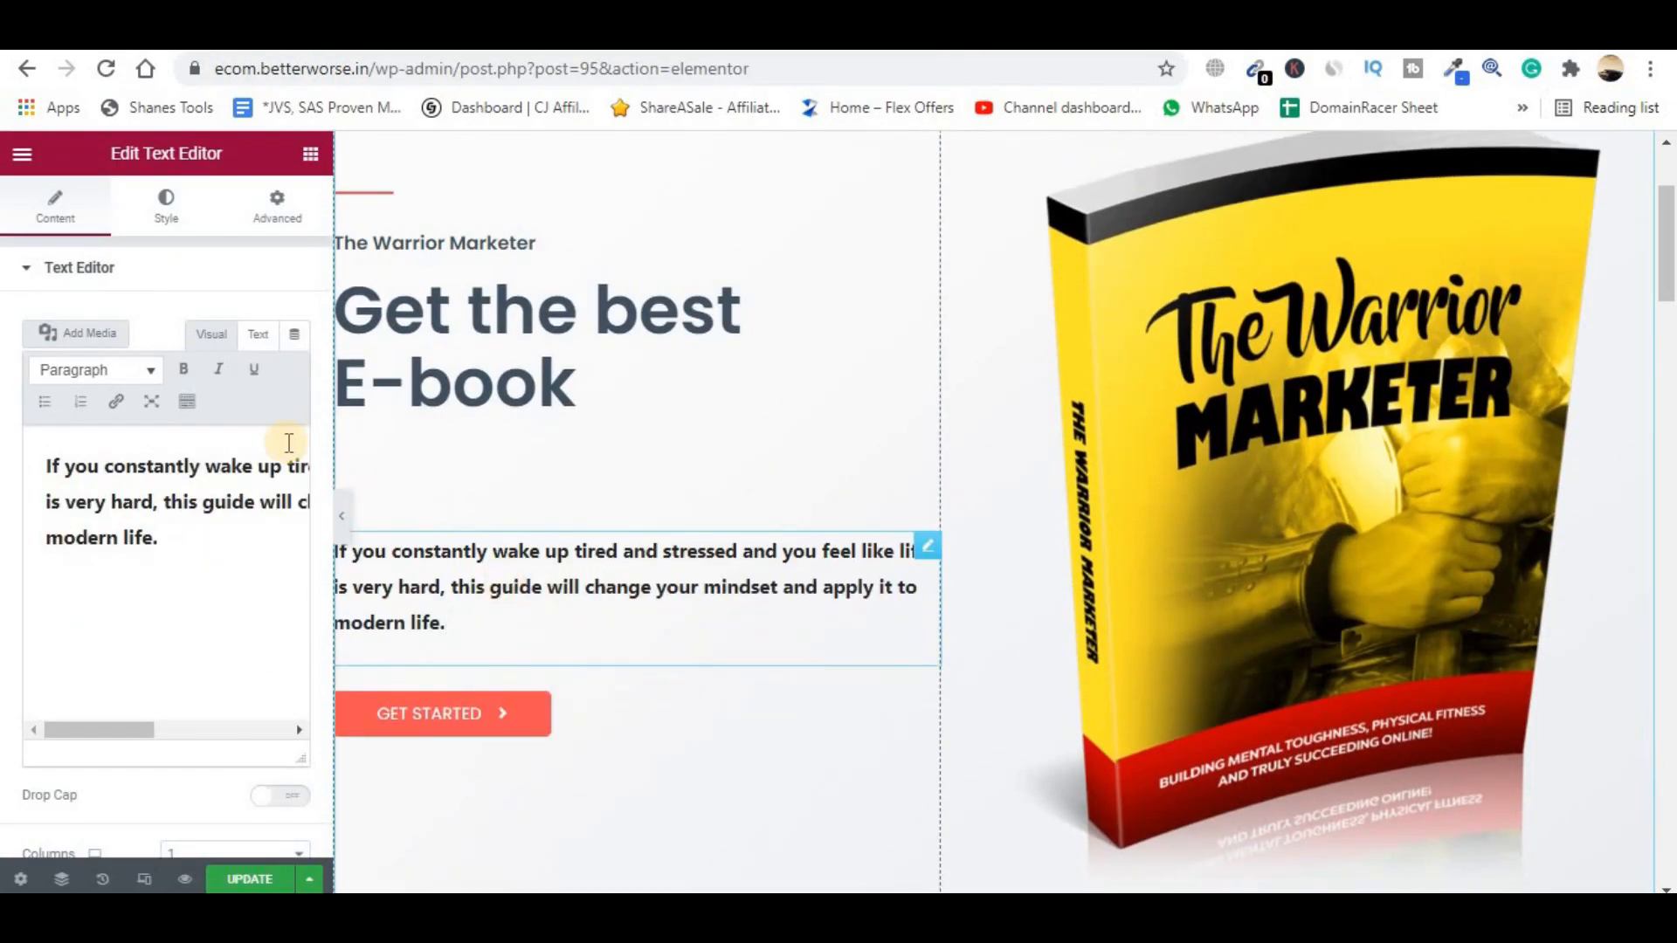
click(266, 879)
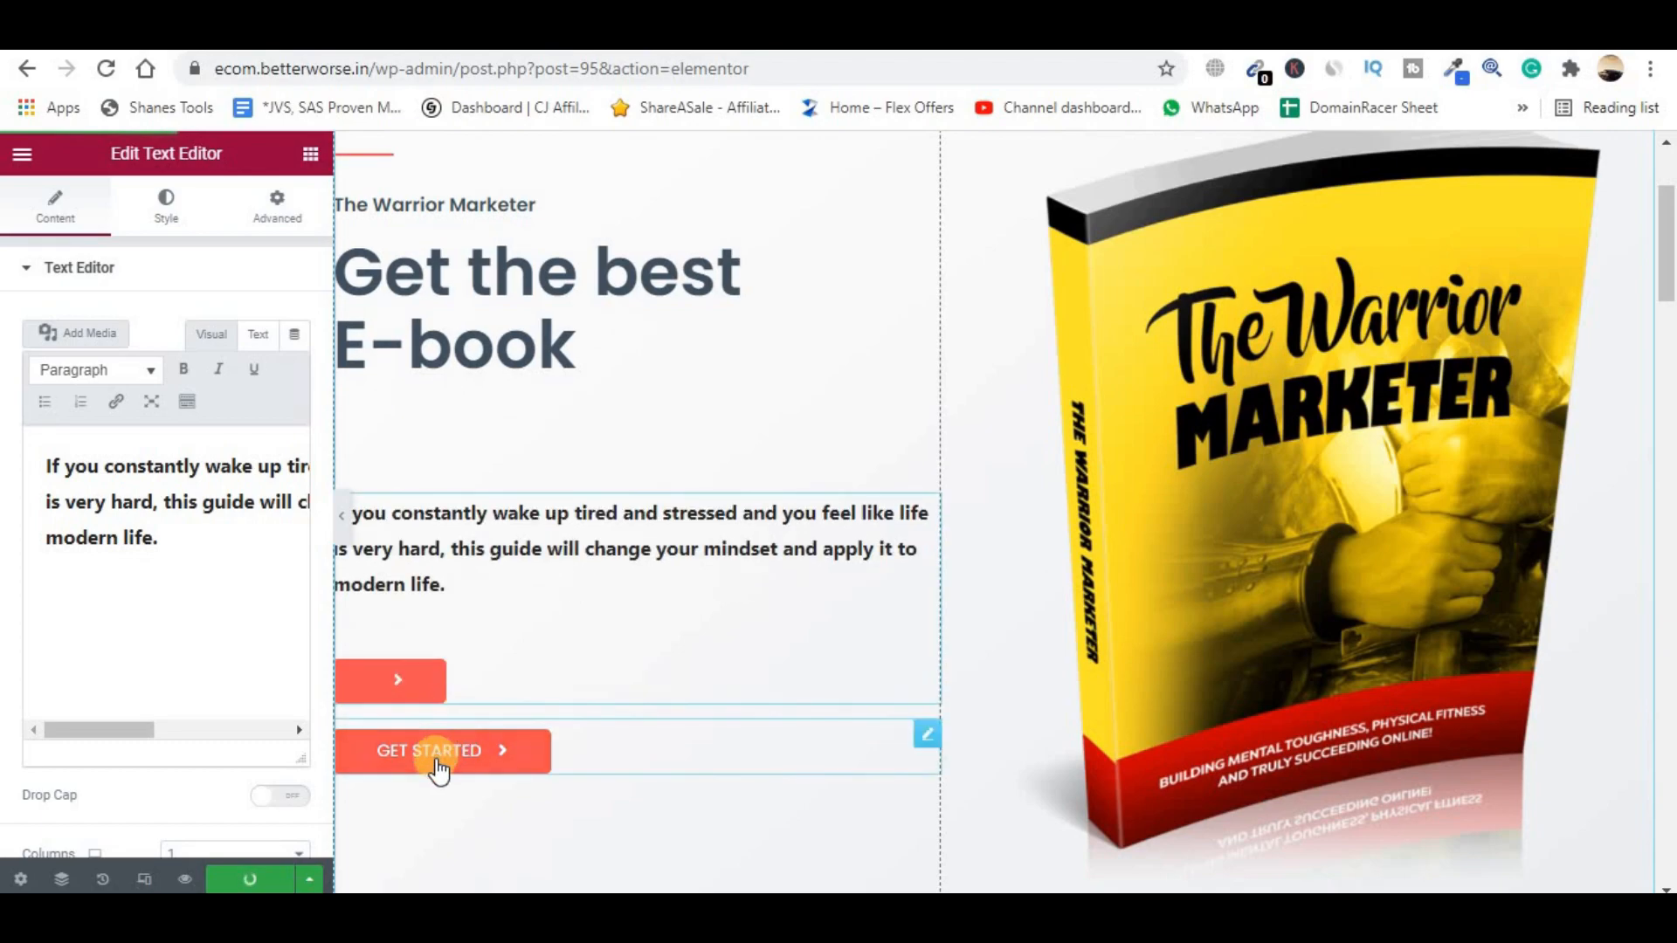
- Change the hero button's text from "Get Started" to "shop now" and update the page
click(439, 769)
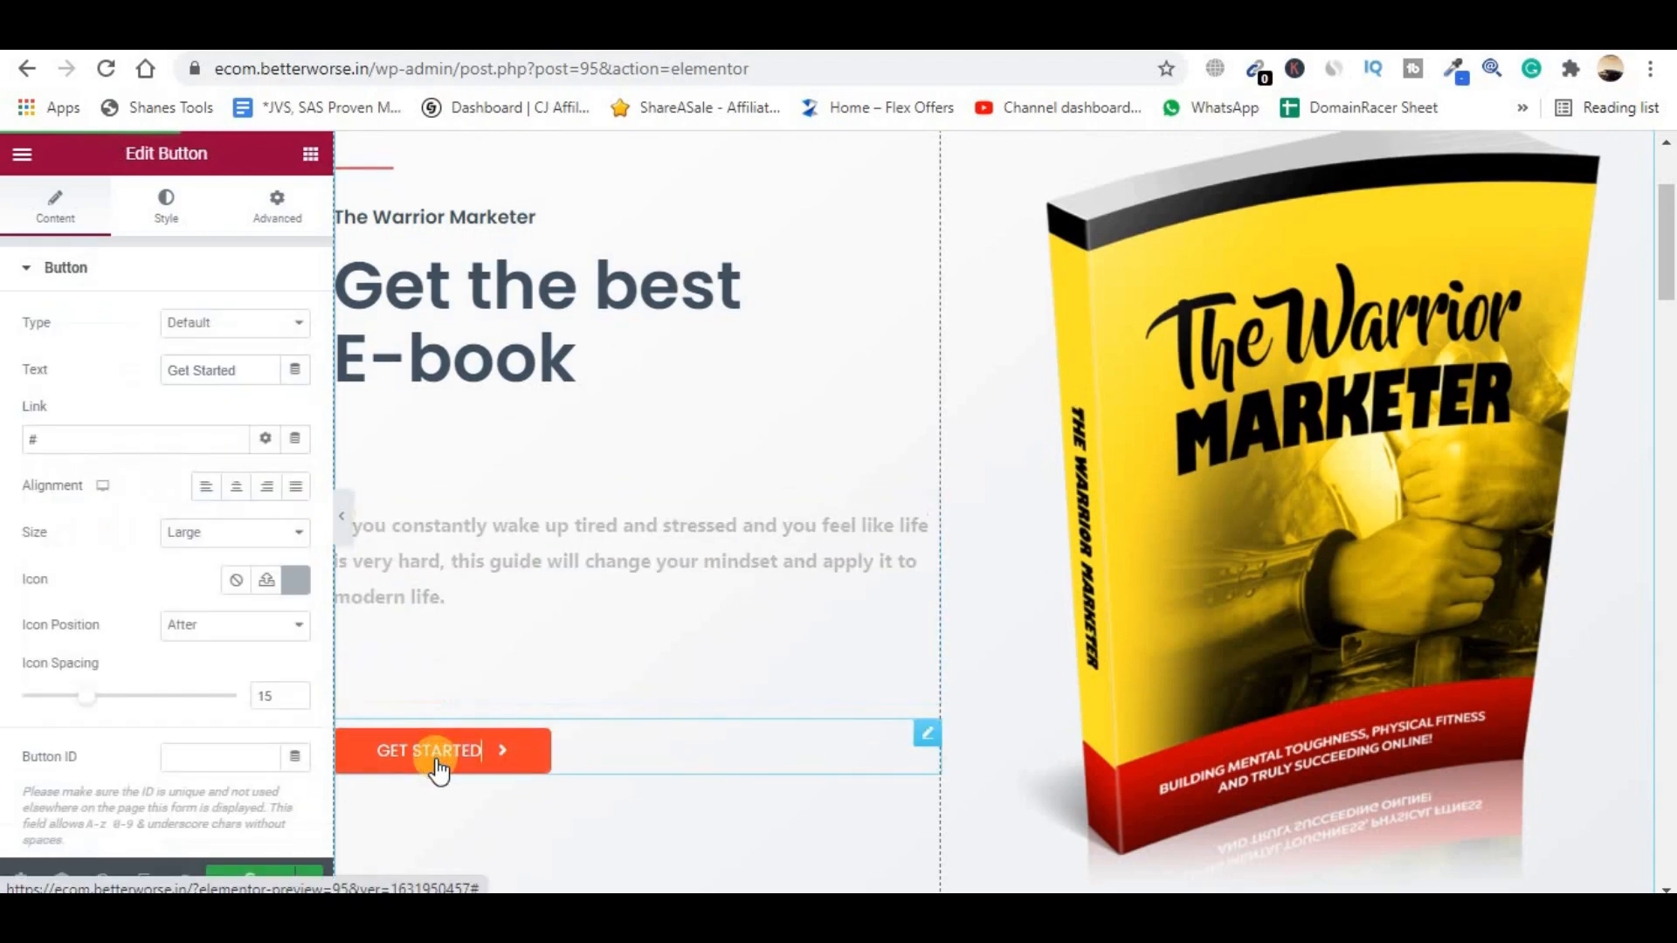
click(262, 378)
key(BackSpace)
key(BackSpace)
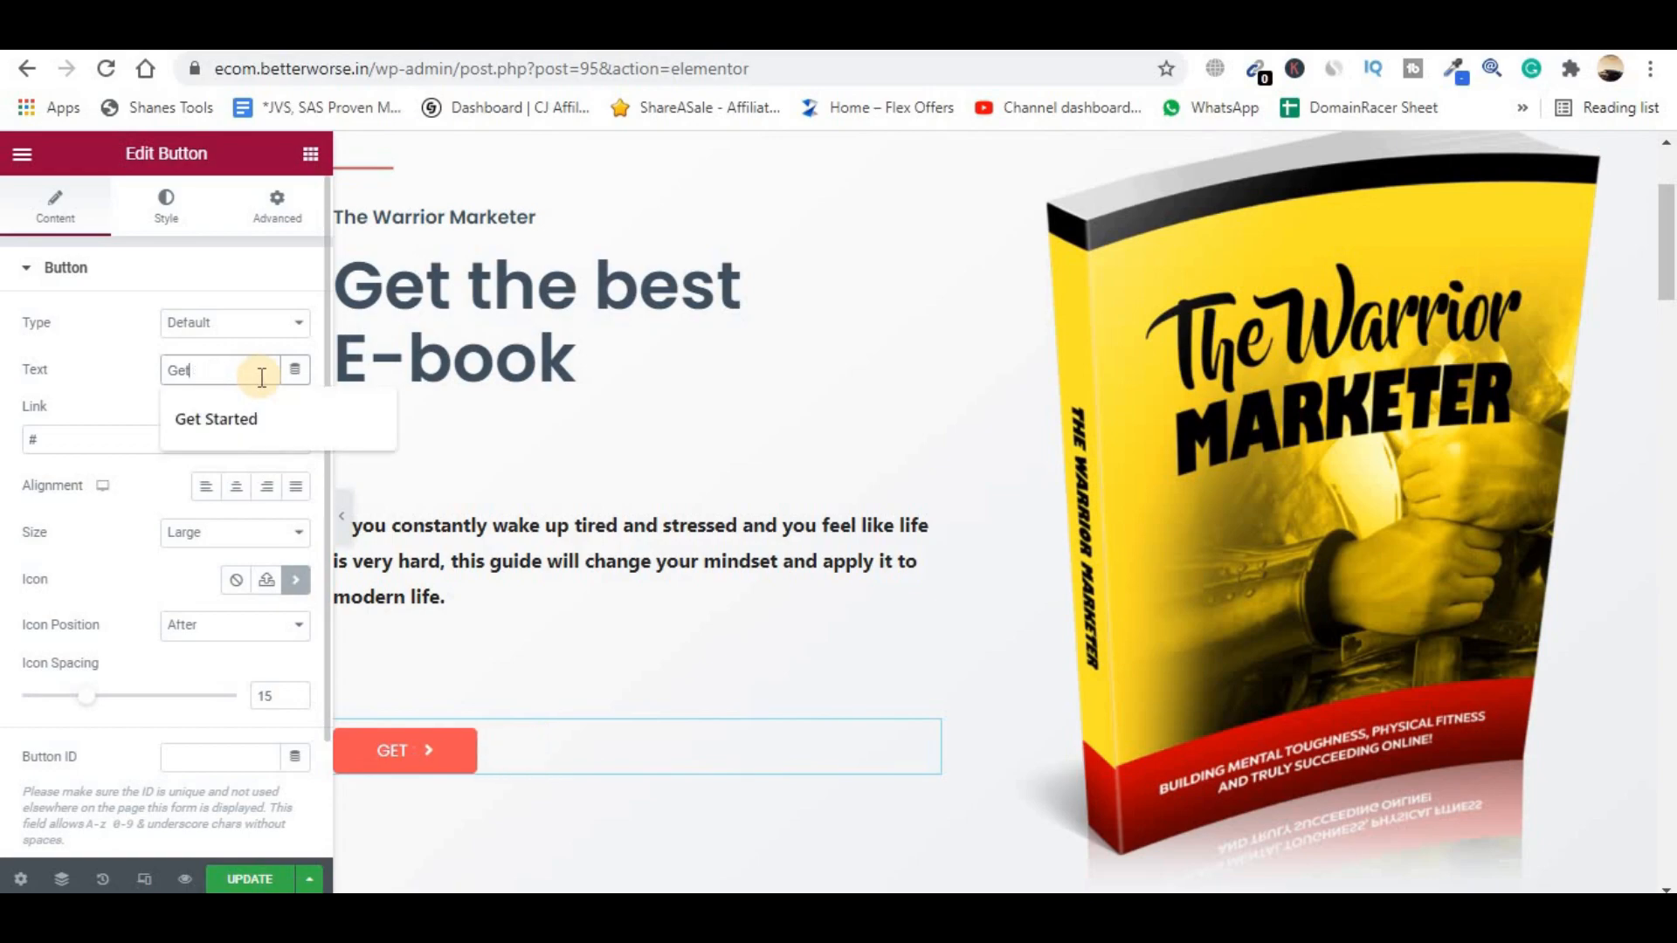
key(BackSpace)
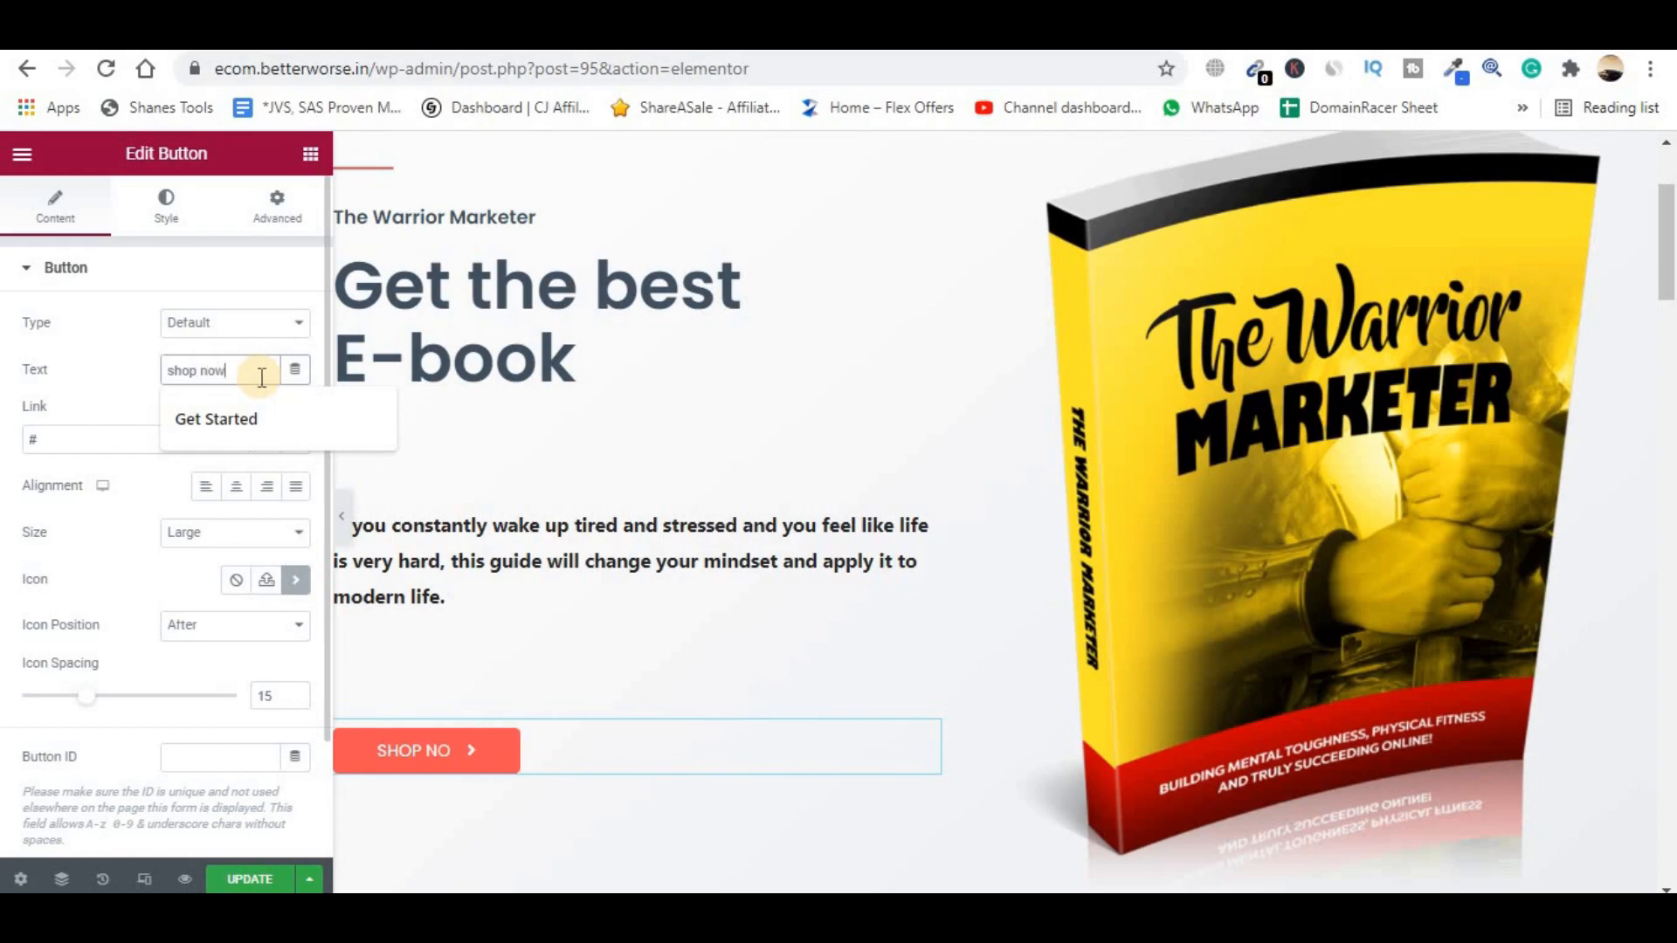
click(249, 880)
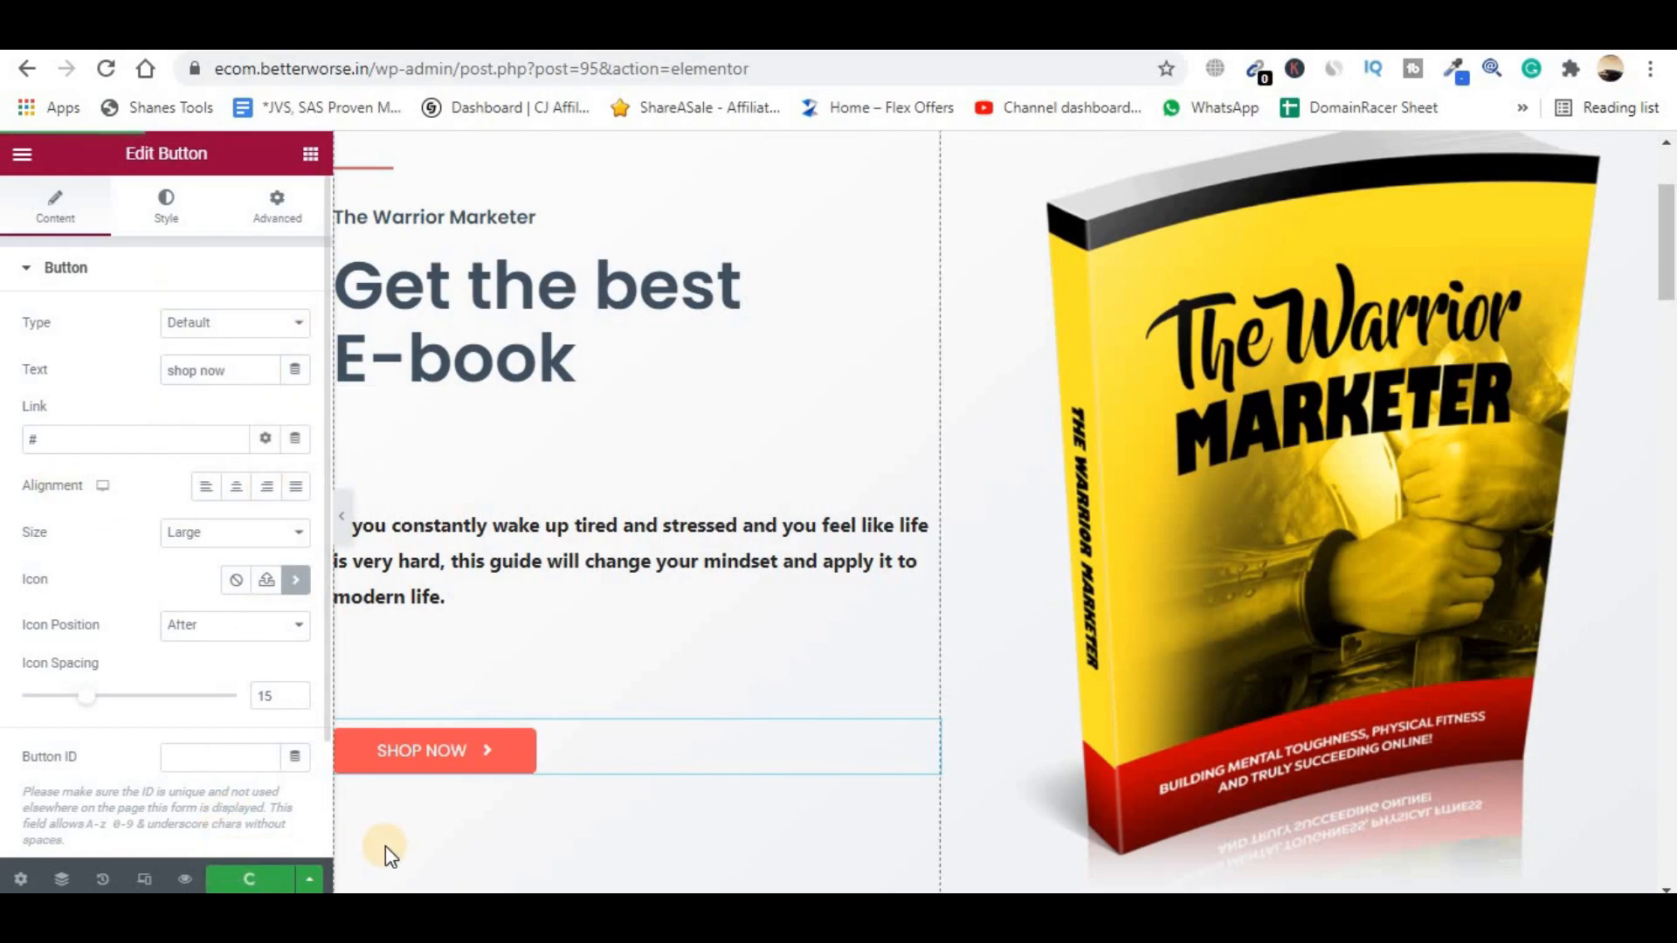
- Open ecom.betterworse.in in a new browser tab and review the live home page's hero and the sections below it
drag(371, 69, 199, 77)
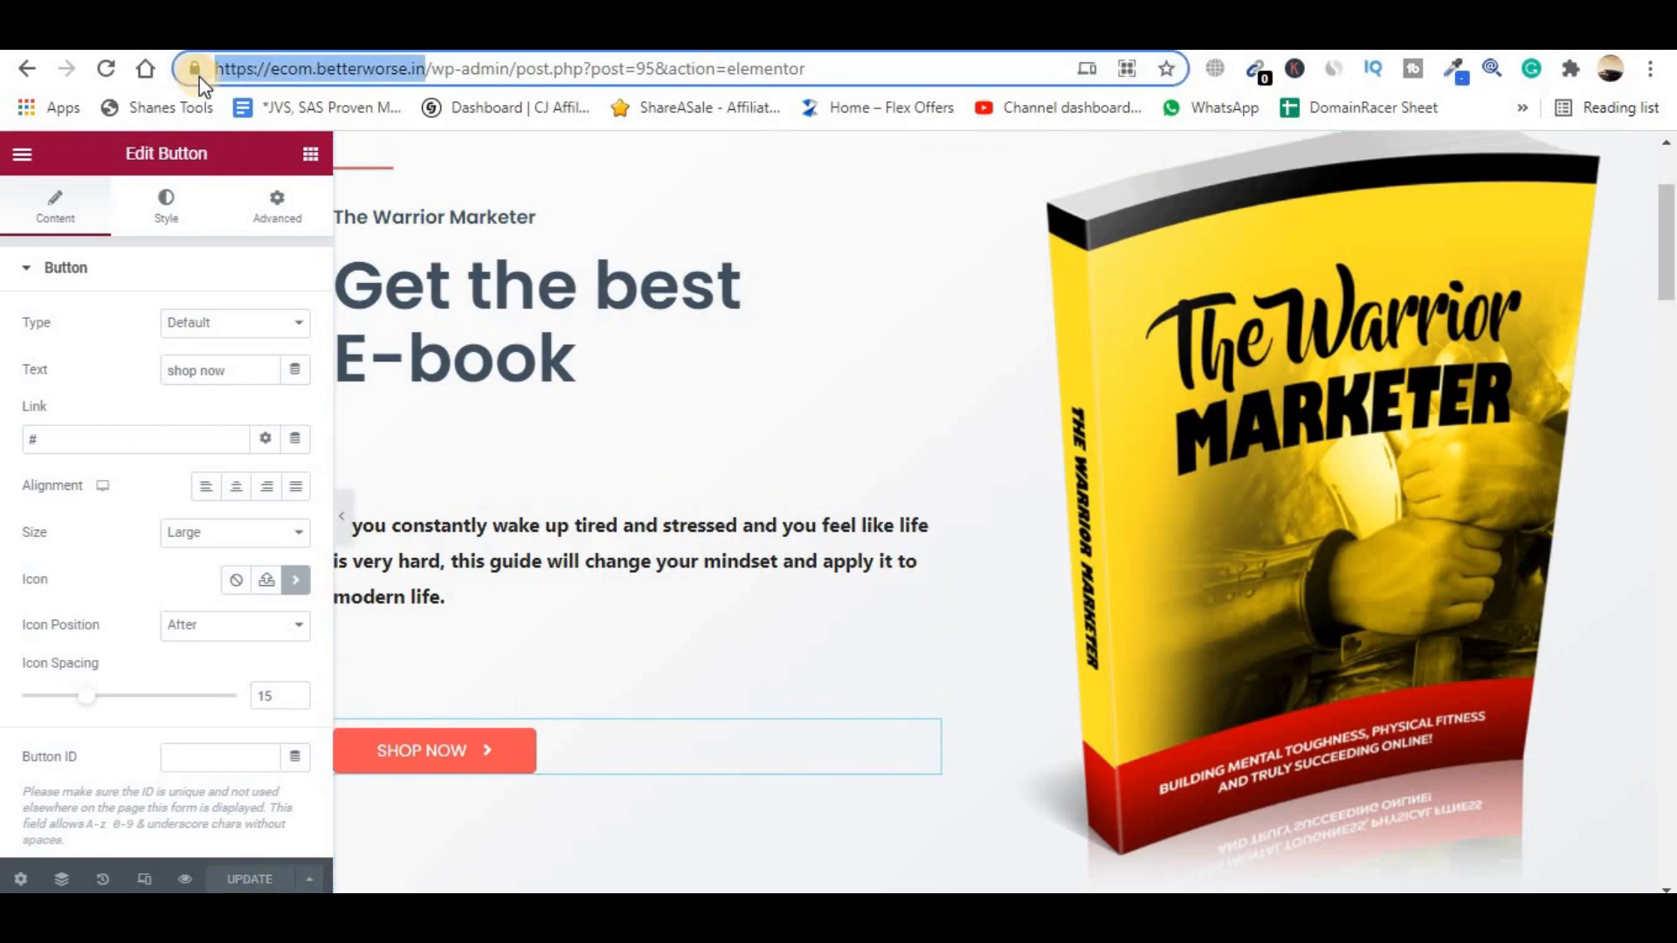
key(ctrl+c)
key(ctrl+t)
key(ctrl+v)
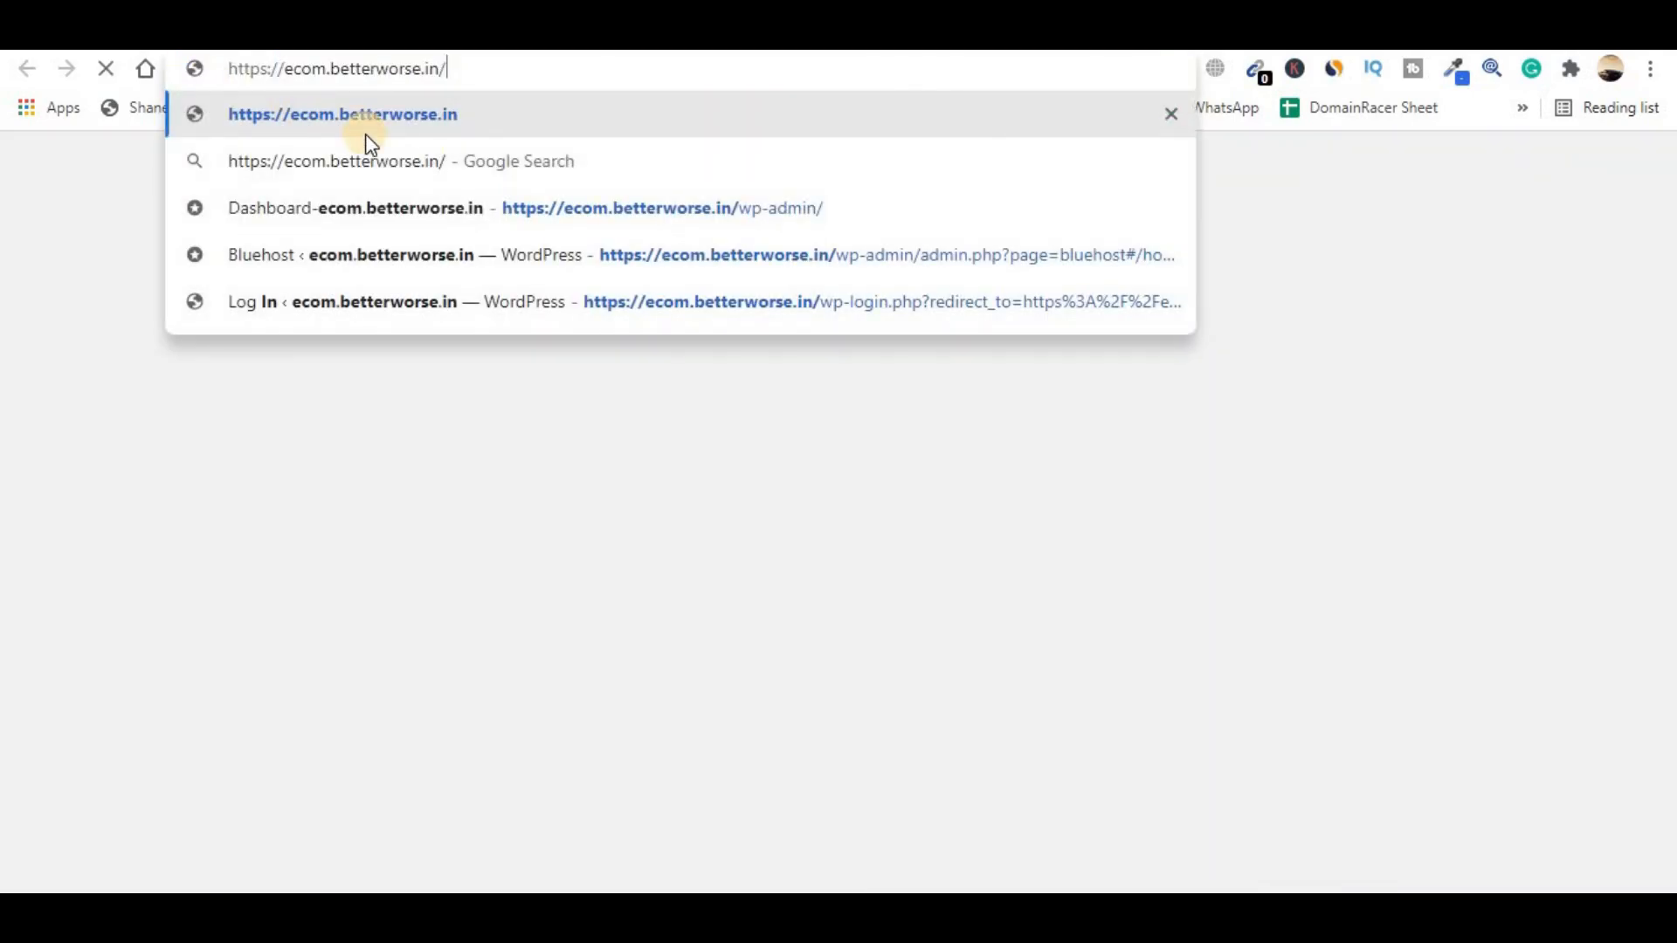
key(Return)
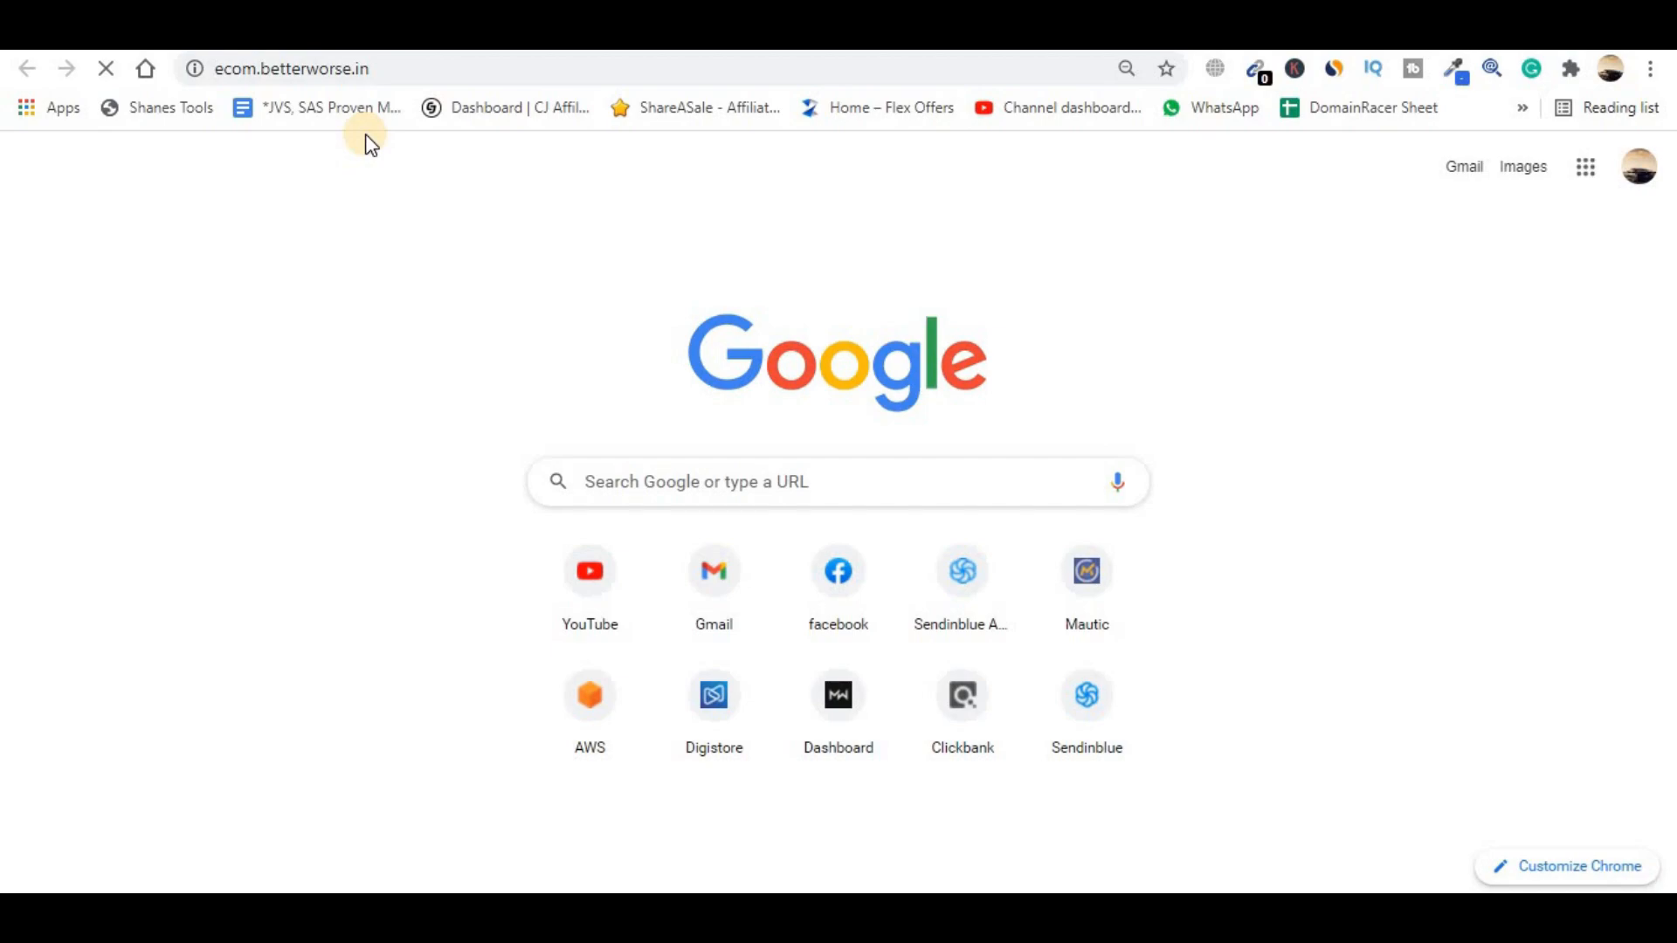
scroll(751, 400, down, 2)
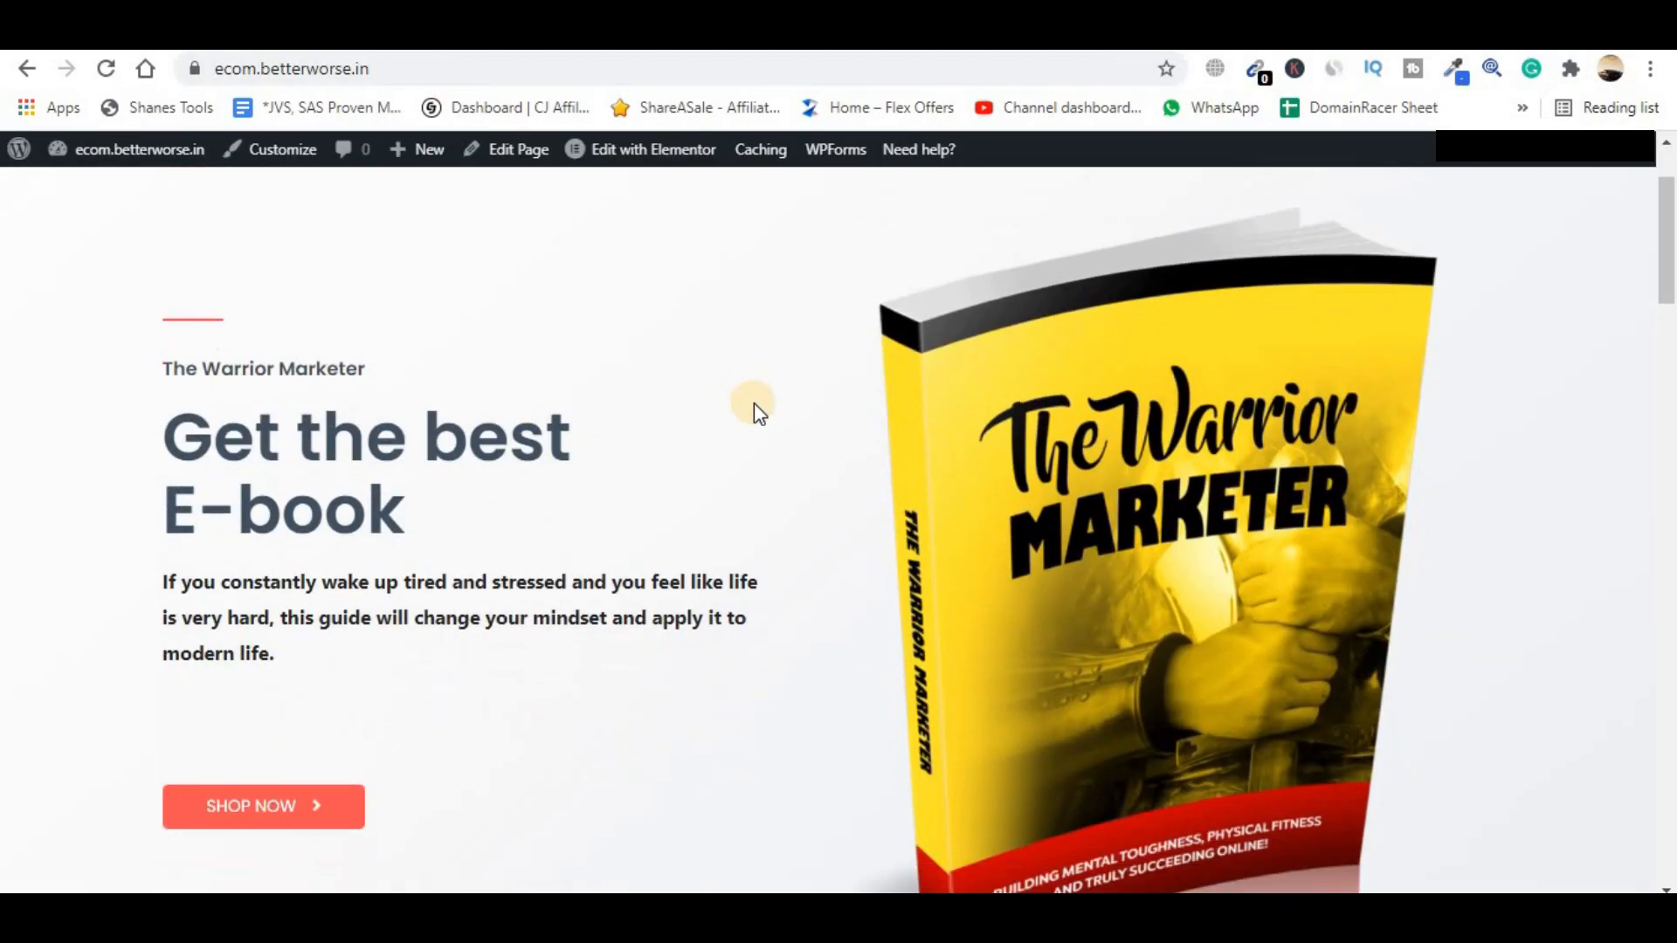
scroll(1171, 466, up, 3)
scroll(1168, 552, down, 2)
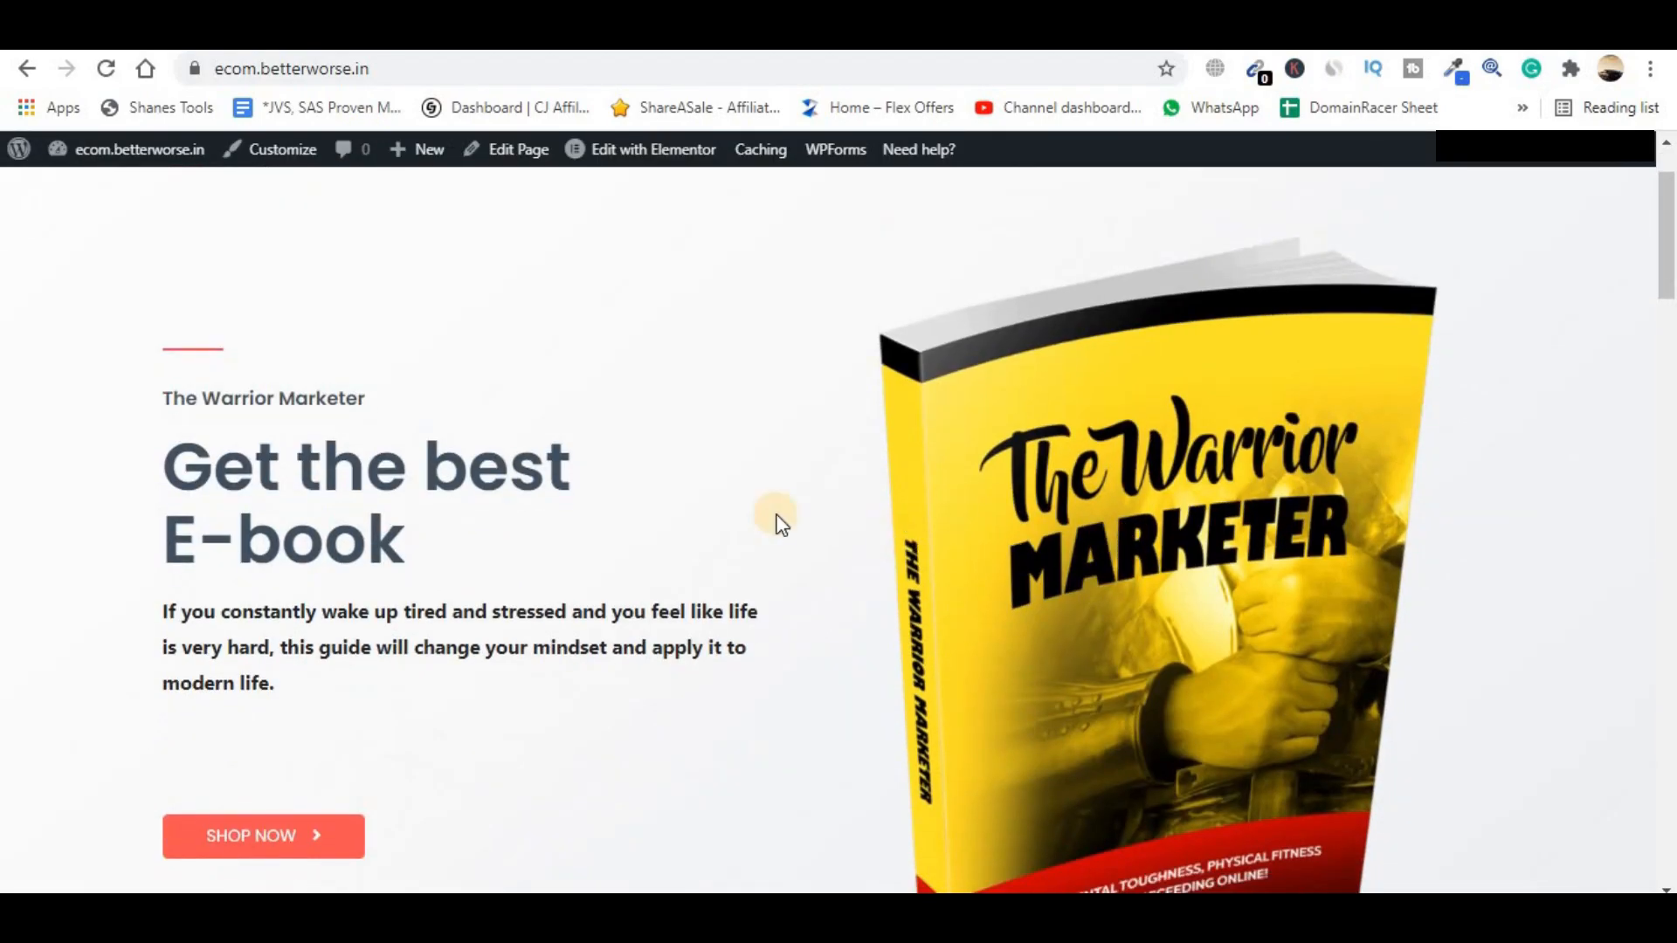
scroll(793, 509, down, 10)
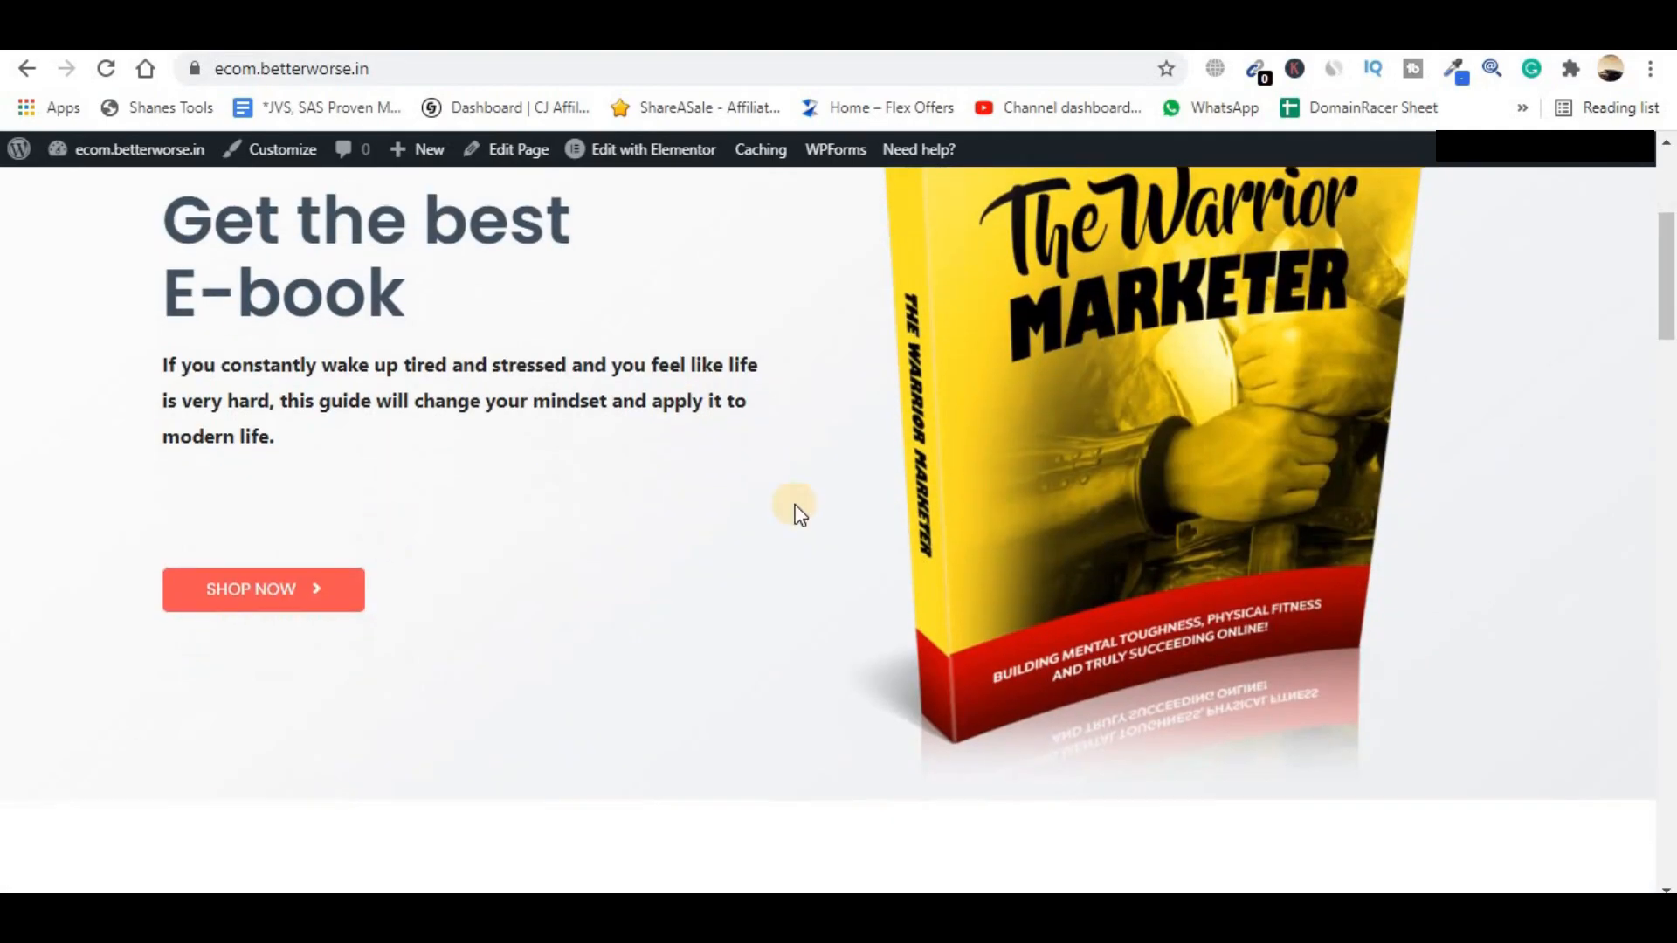
scroll(1184, 537, down, 15)
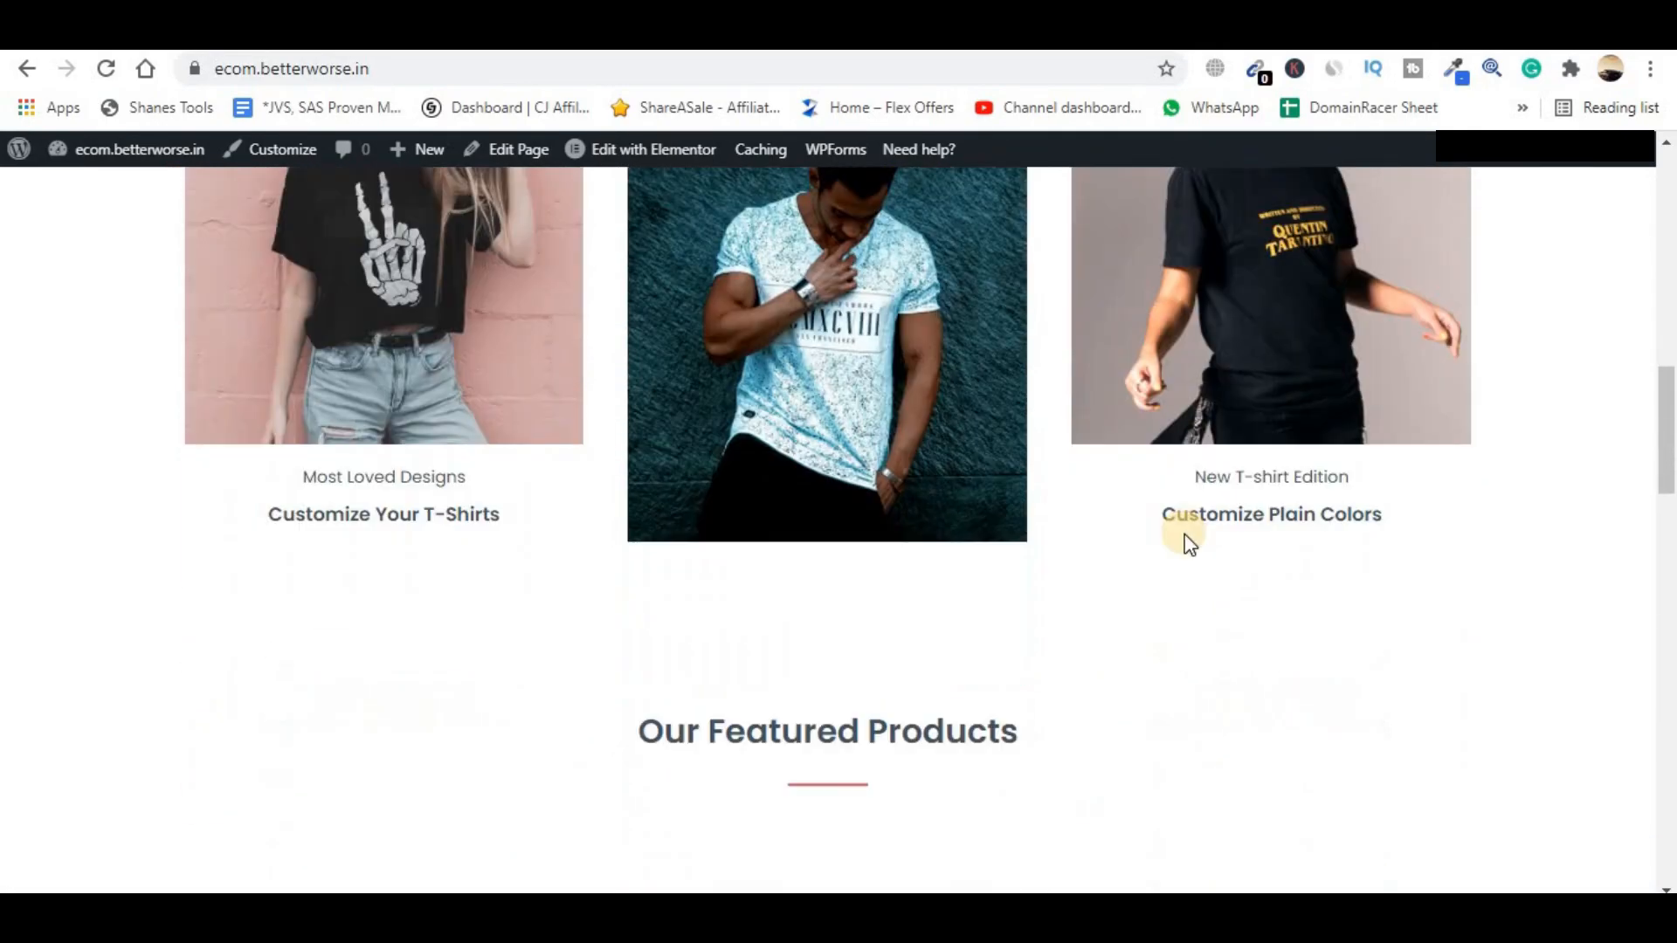
scroll(1182, 550, up, 10)
scroll(1197, 564, up, 20)
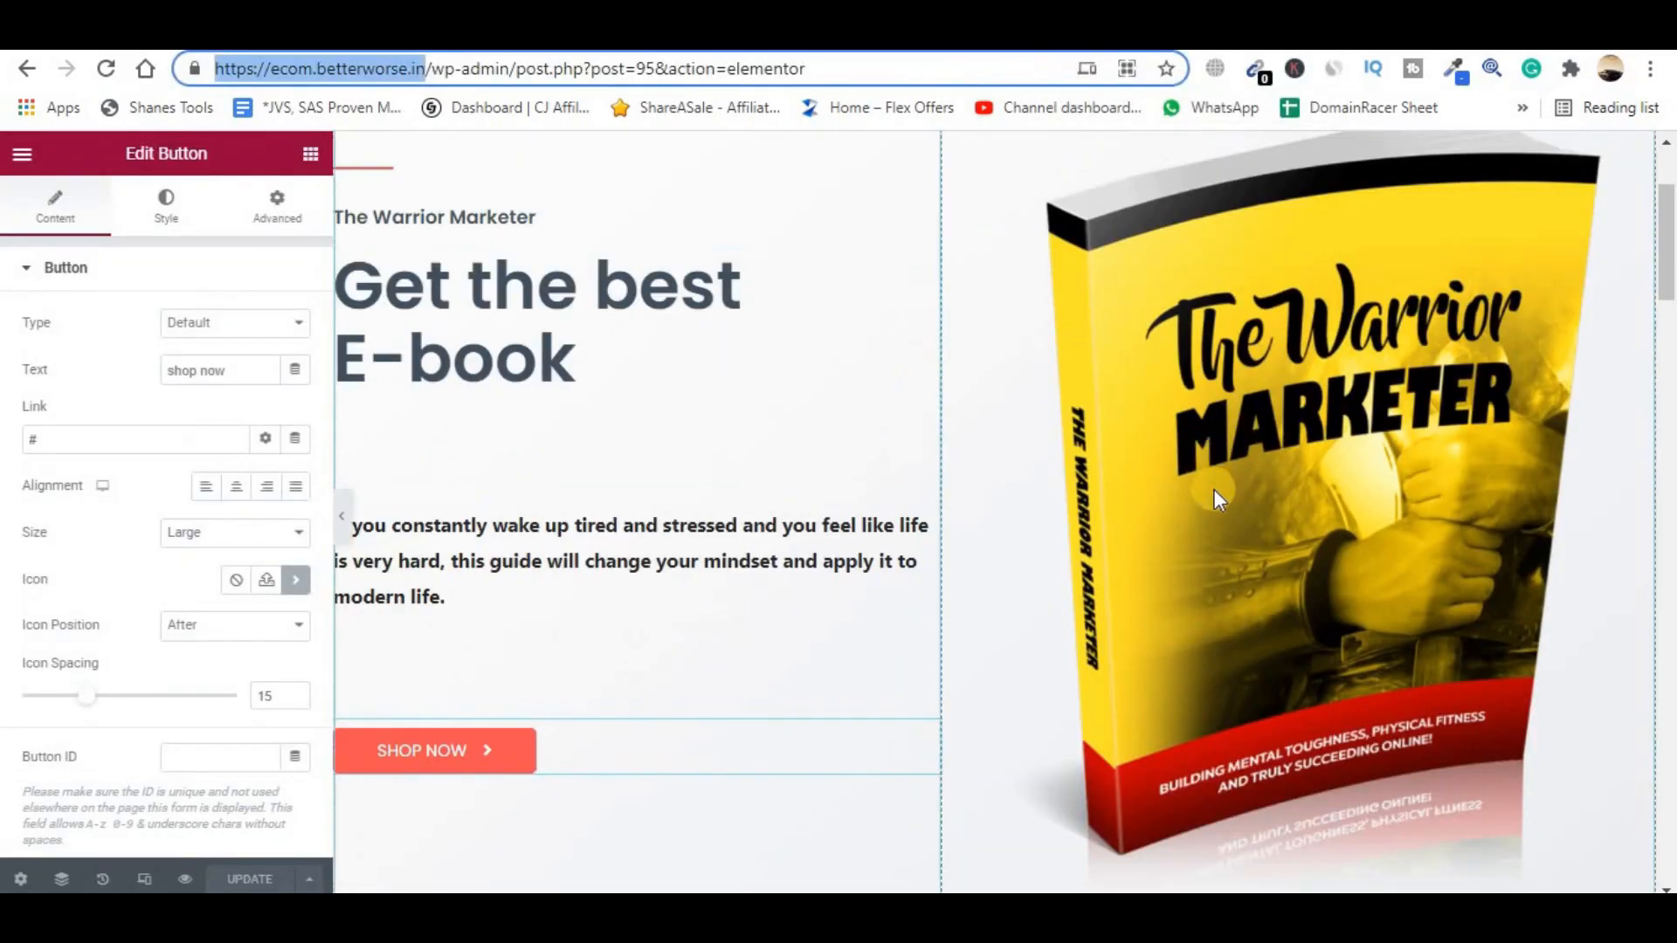
- Delete the T-shirt designs, "Our Featured Products", "Deal of the Day!" and "Most Loved Products" sections below the hero
scroll(1213, 489, down, 7)
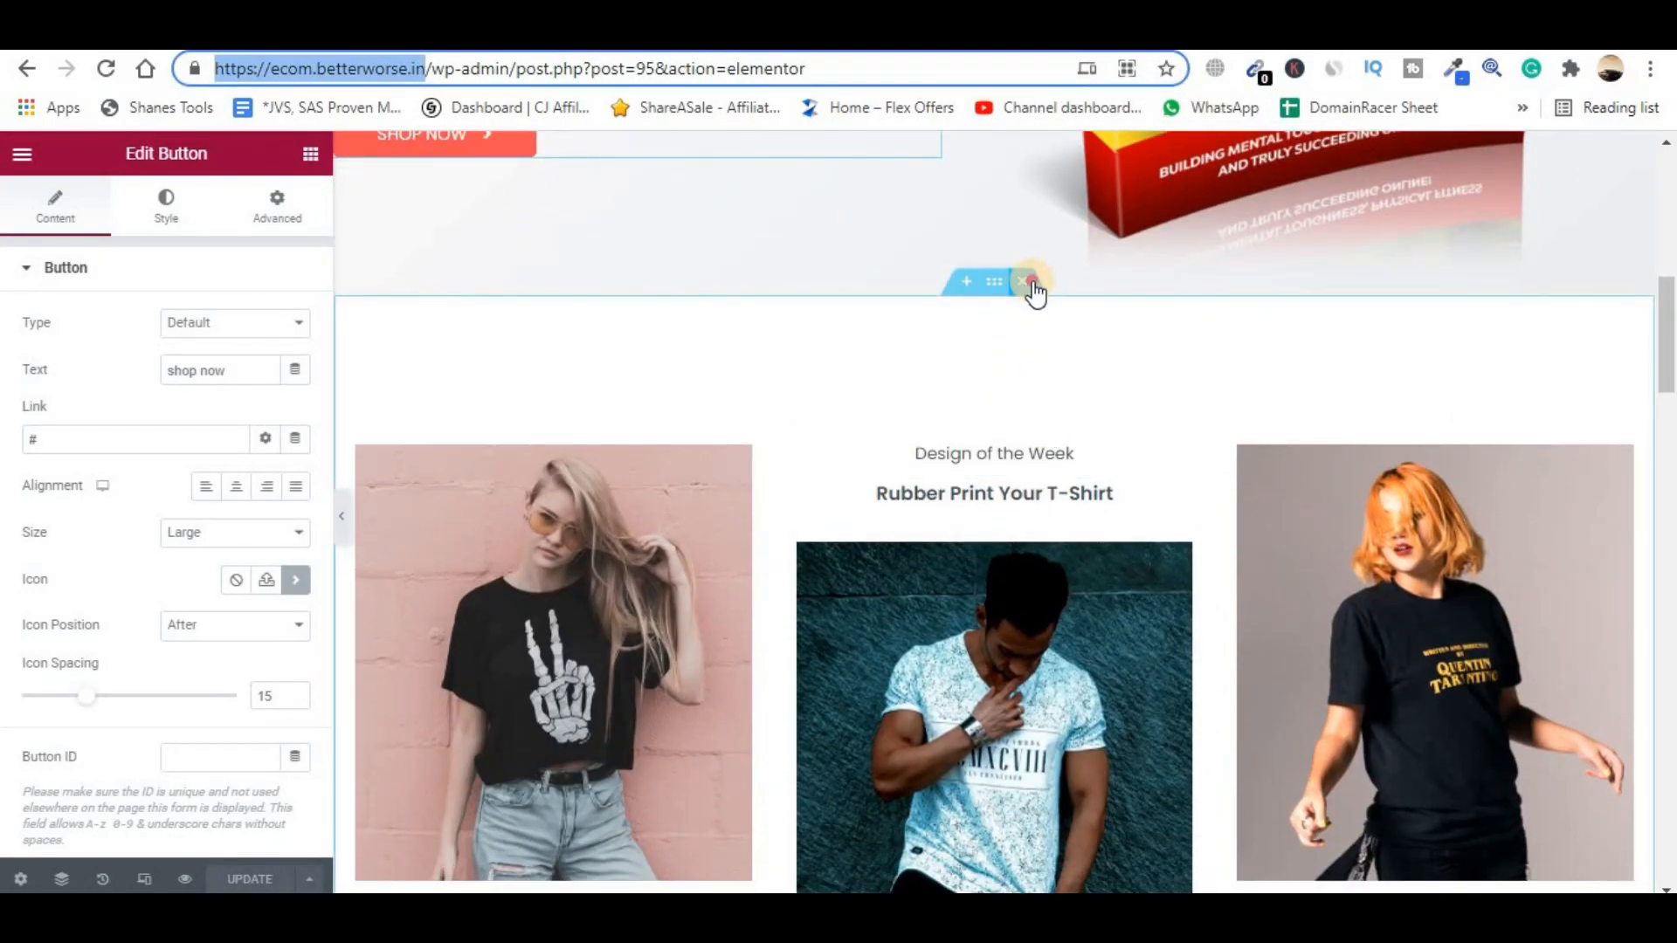
click(1029, 283)
scroll(1025, 348, down, 1)
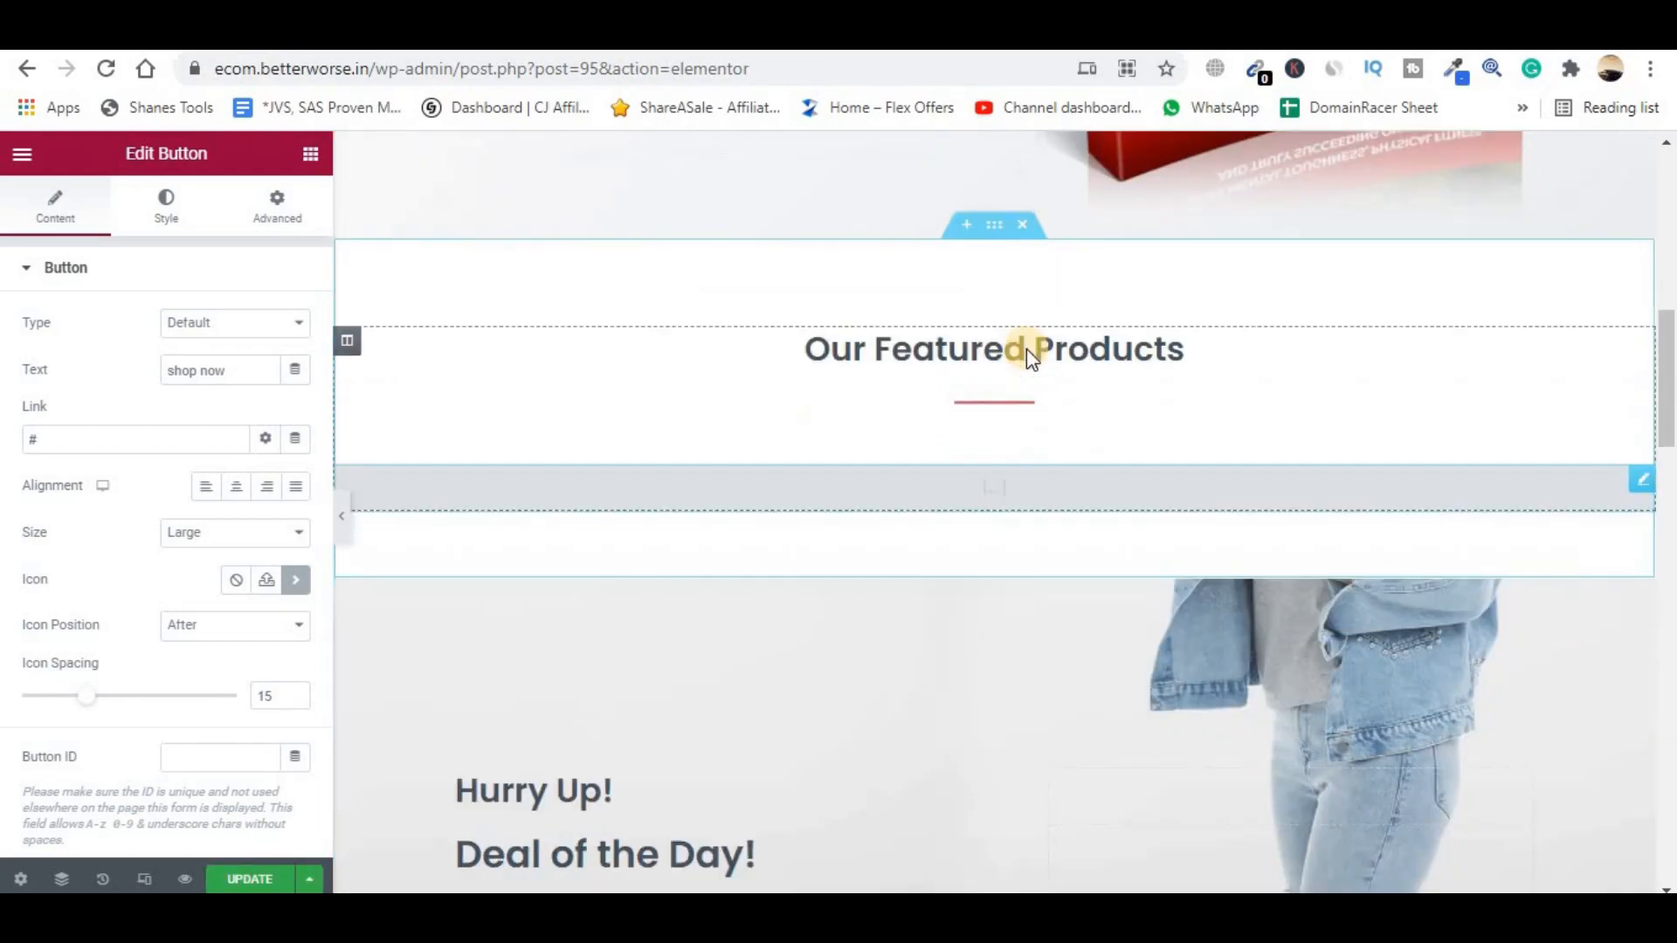
scroll(1050, 311, up, 1)
click(1030, 283)
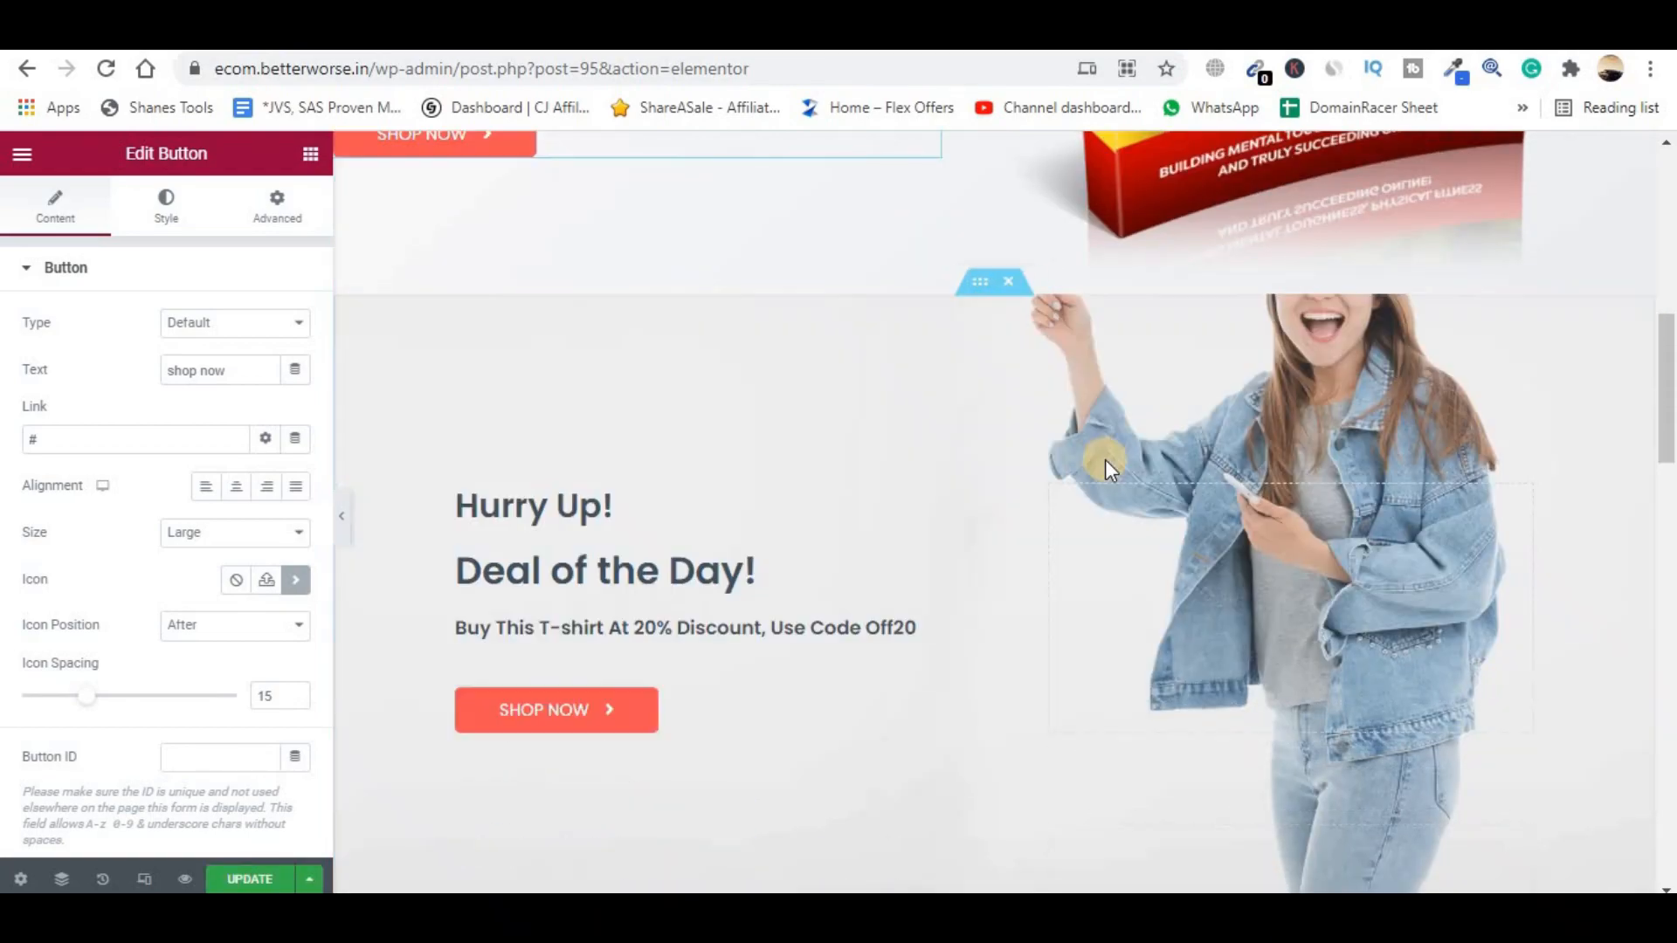
click(1013, 280)
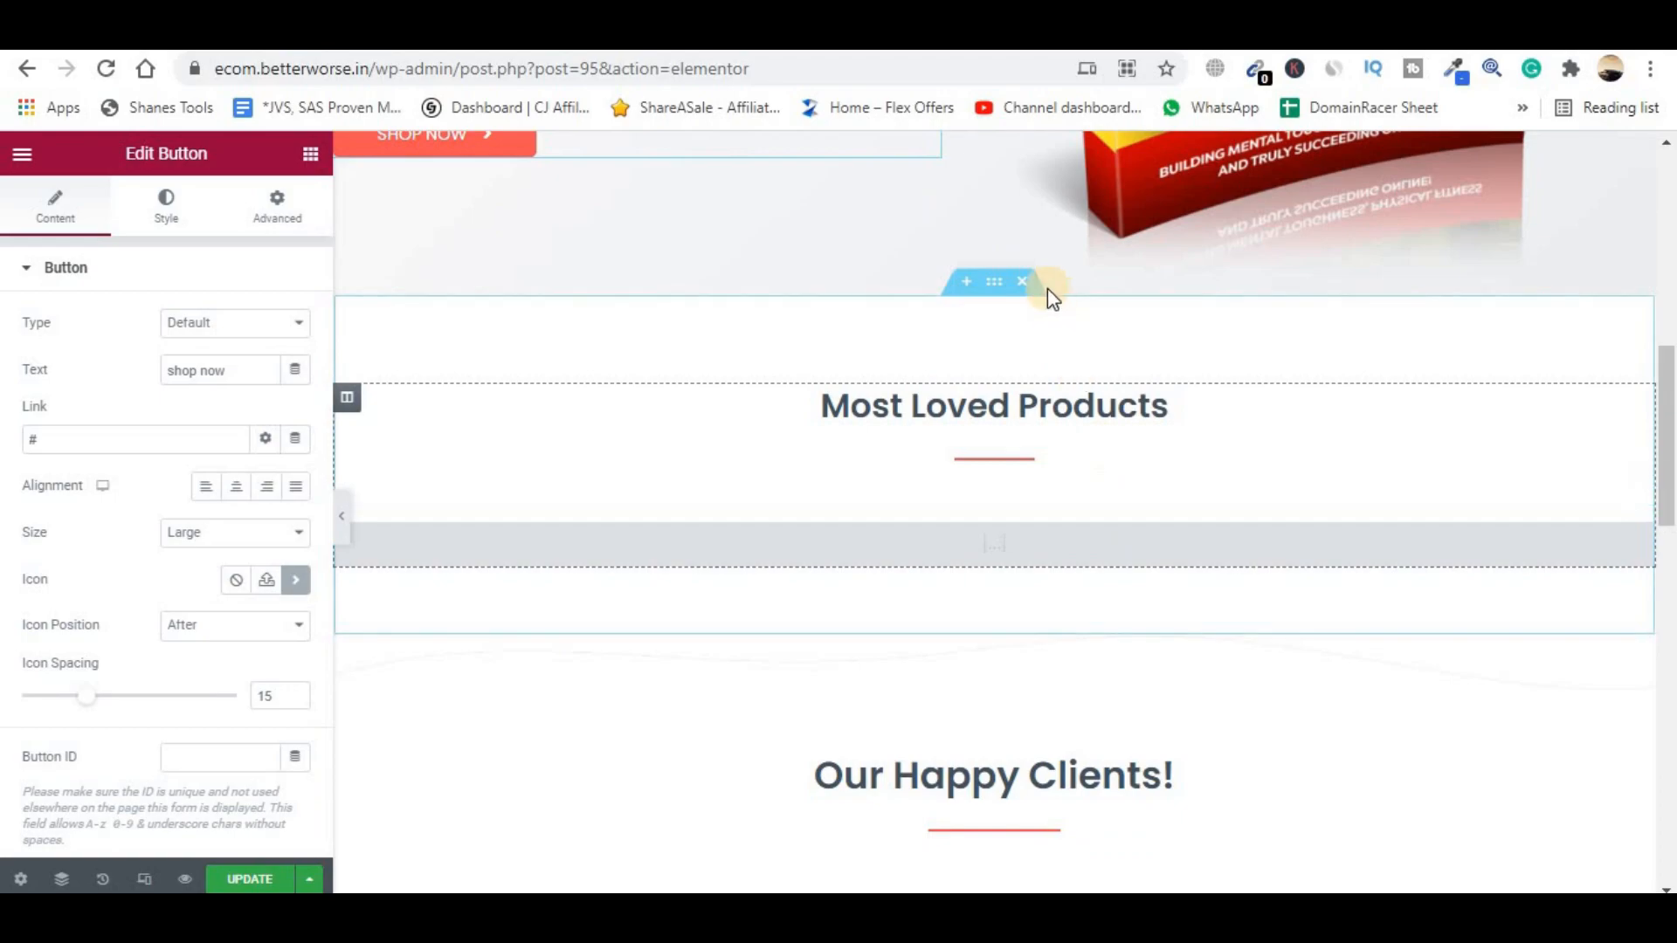
click(1023, 282)
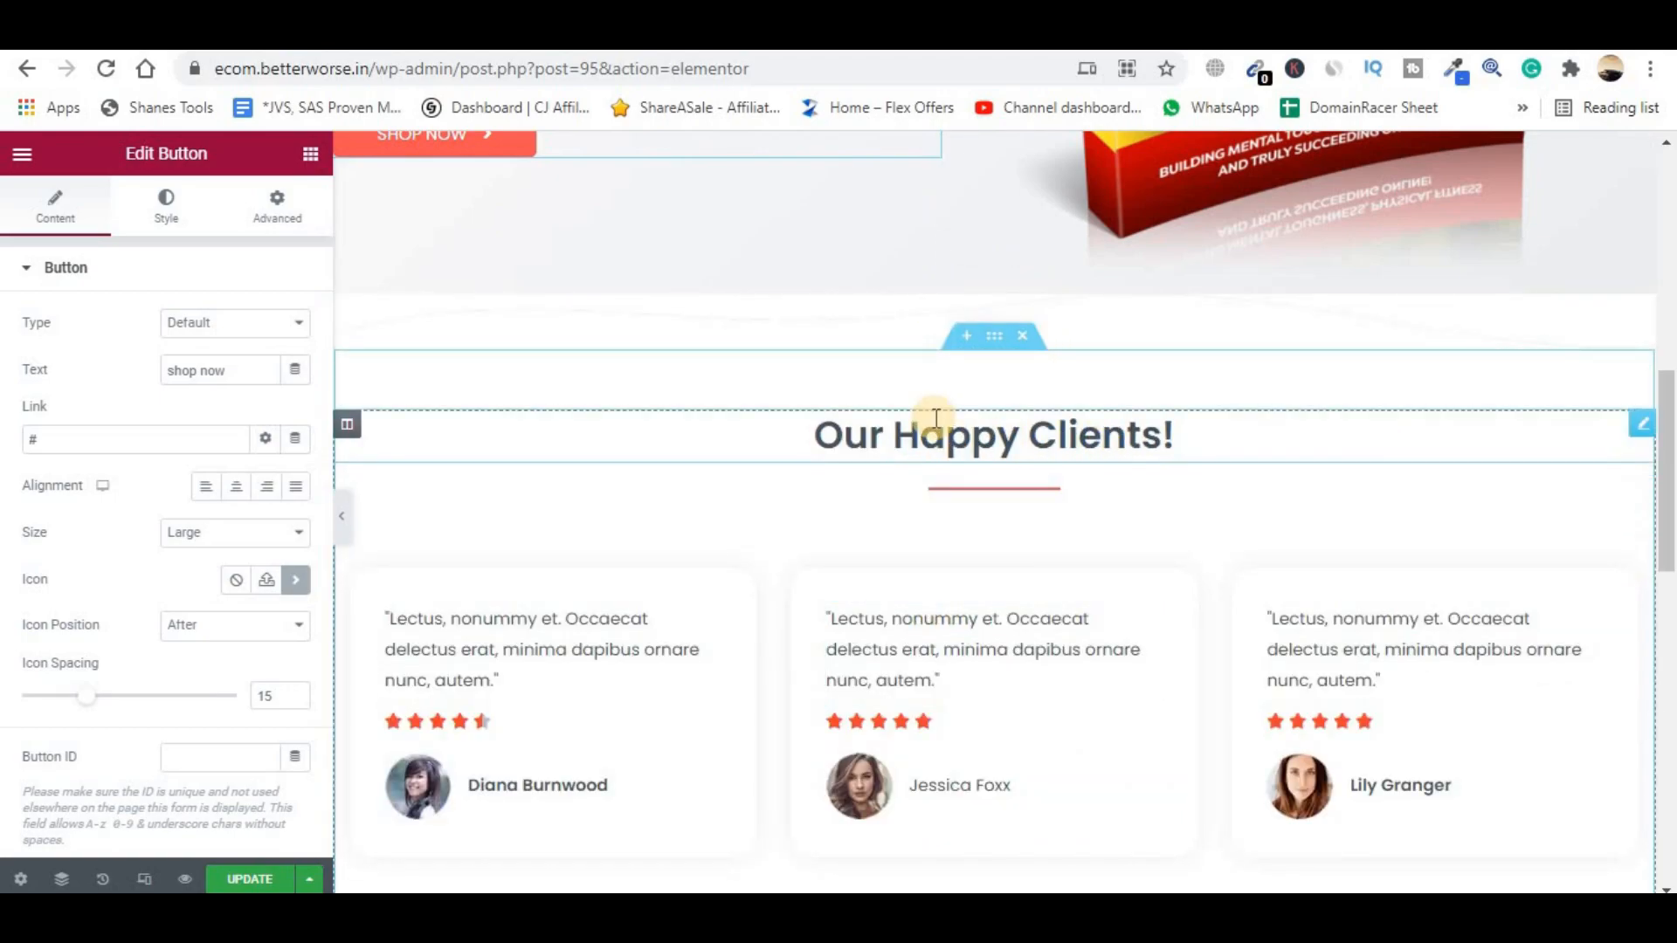
- Append the sample text "kfkmnkfmgbl;fdm;kn" to the middle testimonial under "Our Happy Clients!"
scroll(932, 428, down, 1)
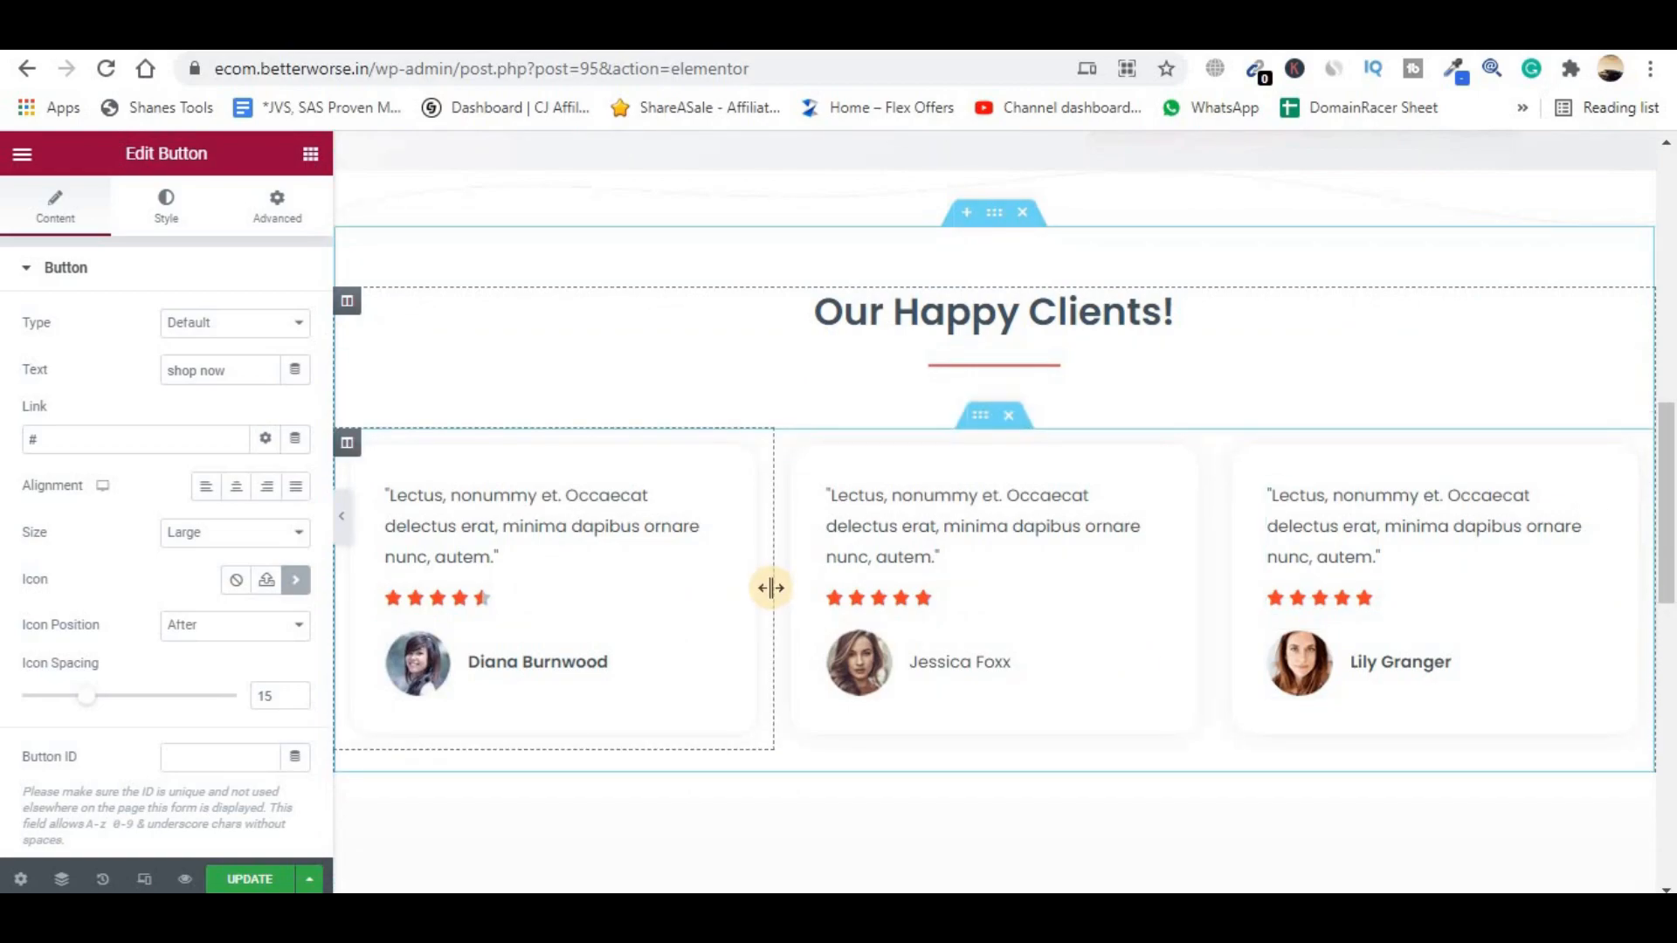
scroll(1037, 636, down, 1)
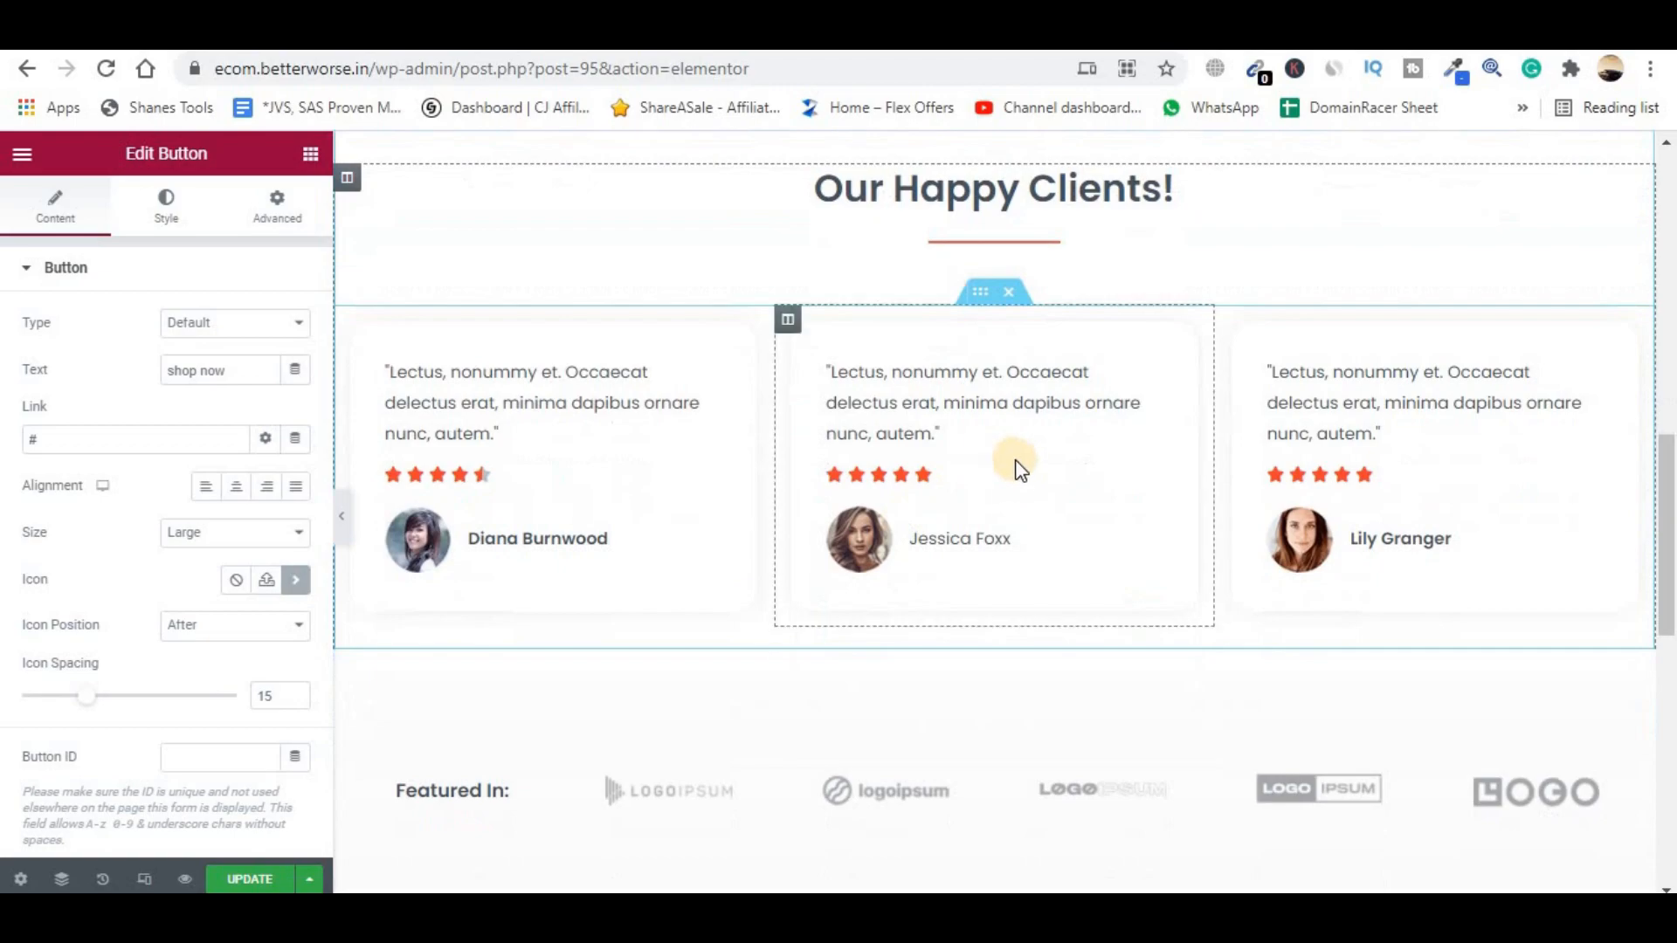
drag(914, 421, 843, 377)
text(kfkmnkfmgbl;fdm;kn)
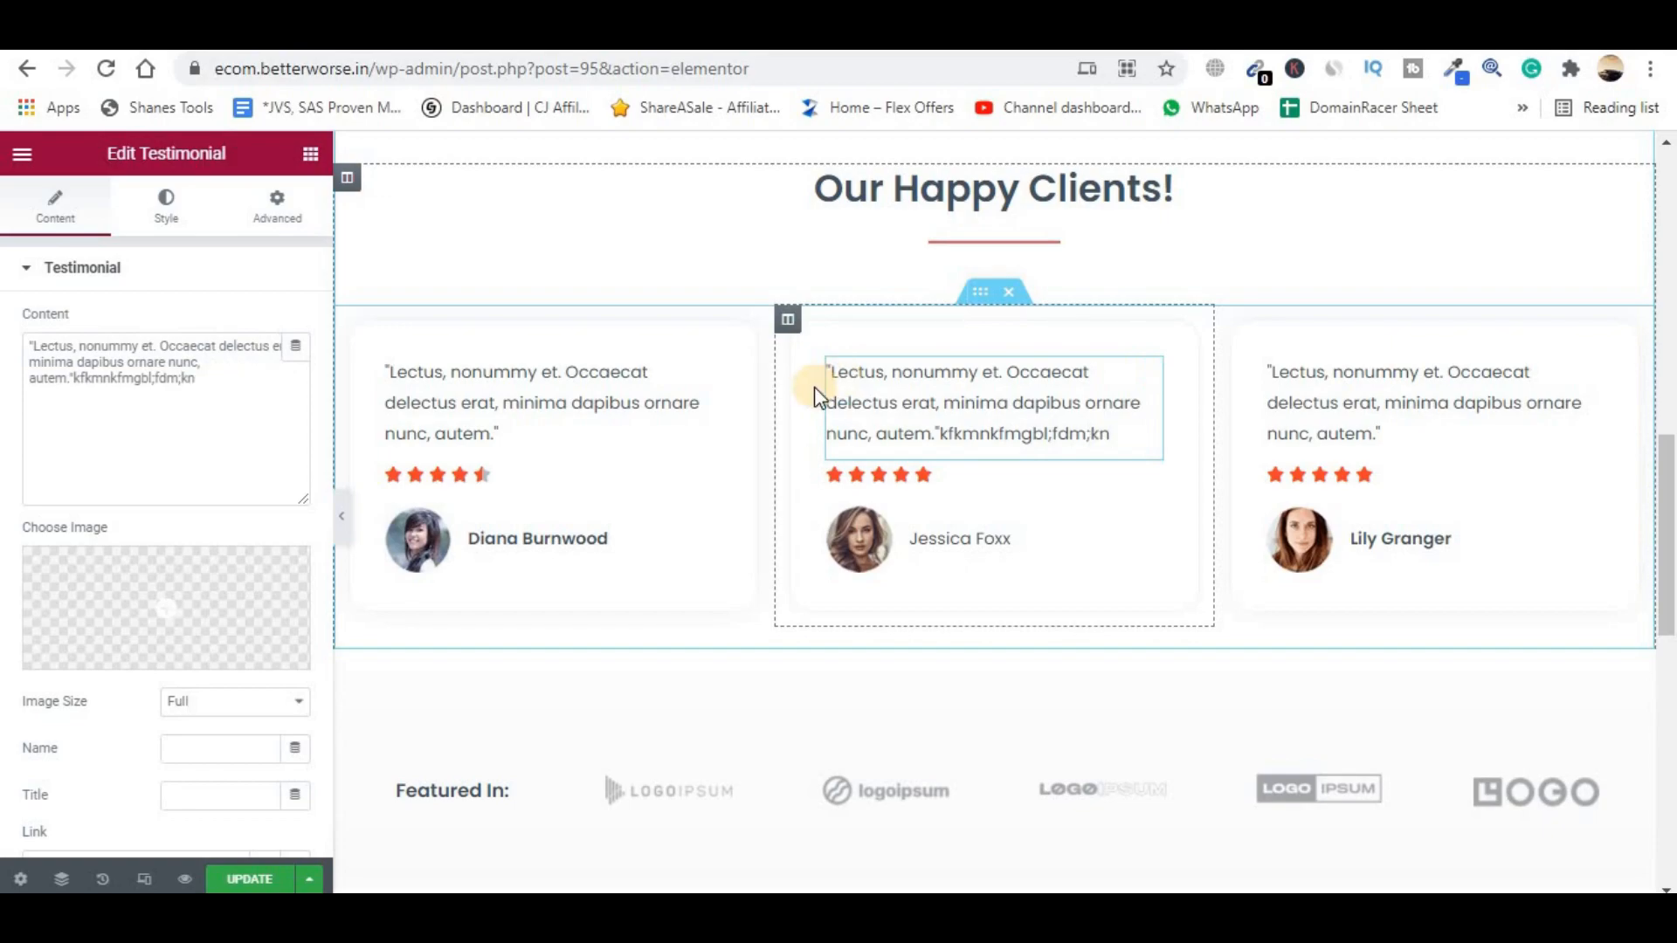
- Delete the "Featured In" logo section and append the sample text "hthngtjnj" to the first testimonial
scroll(1091, 547, down, 2)
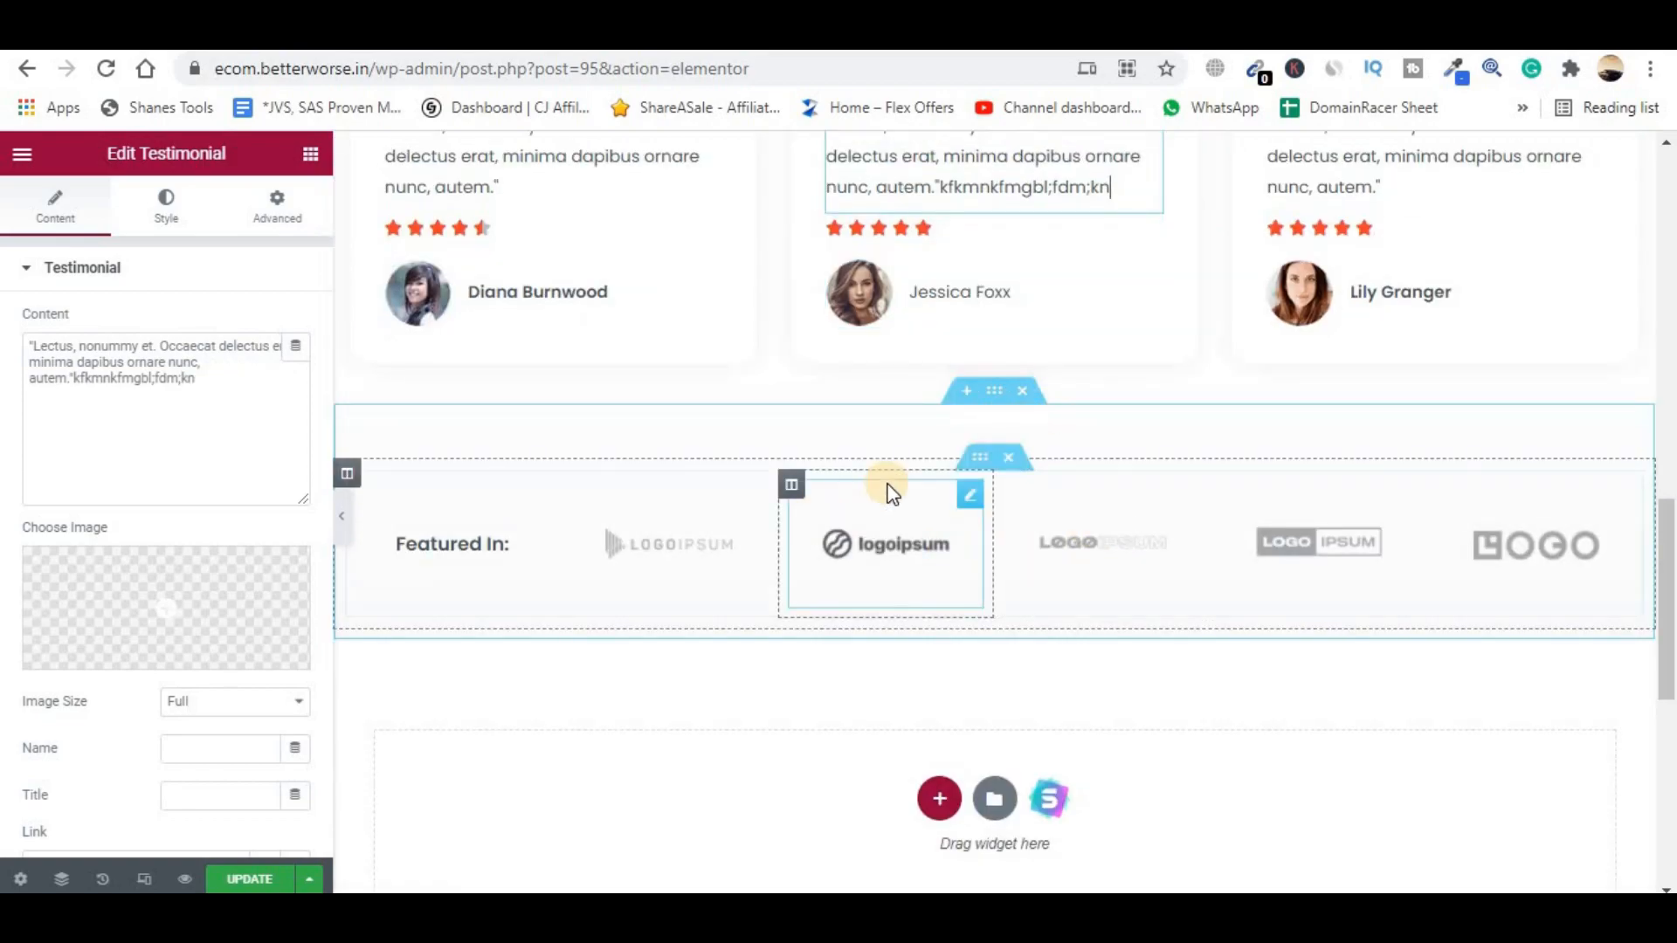
click(1033, 391)
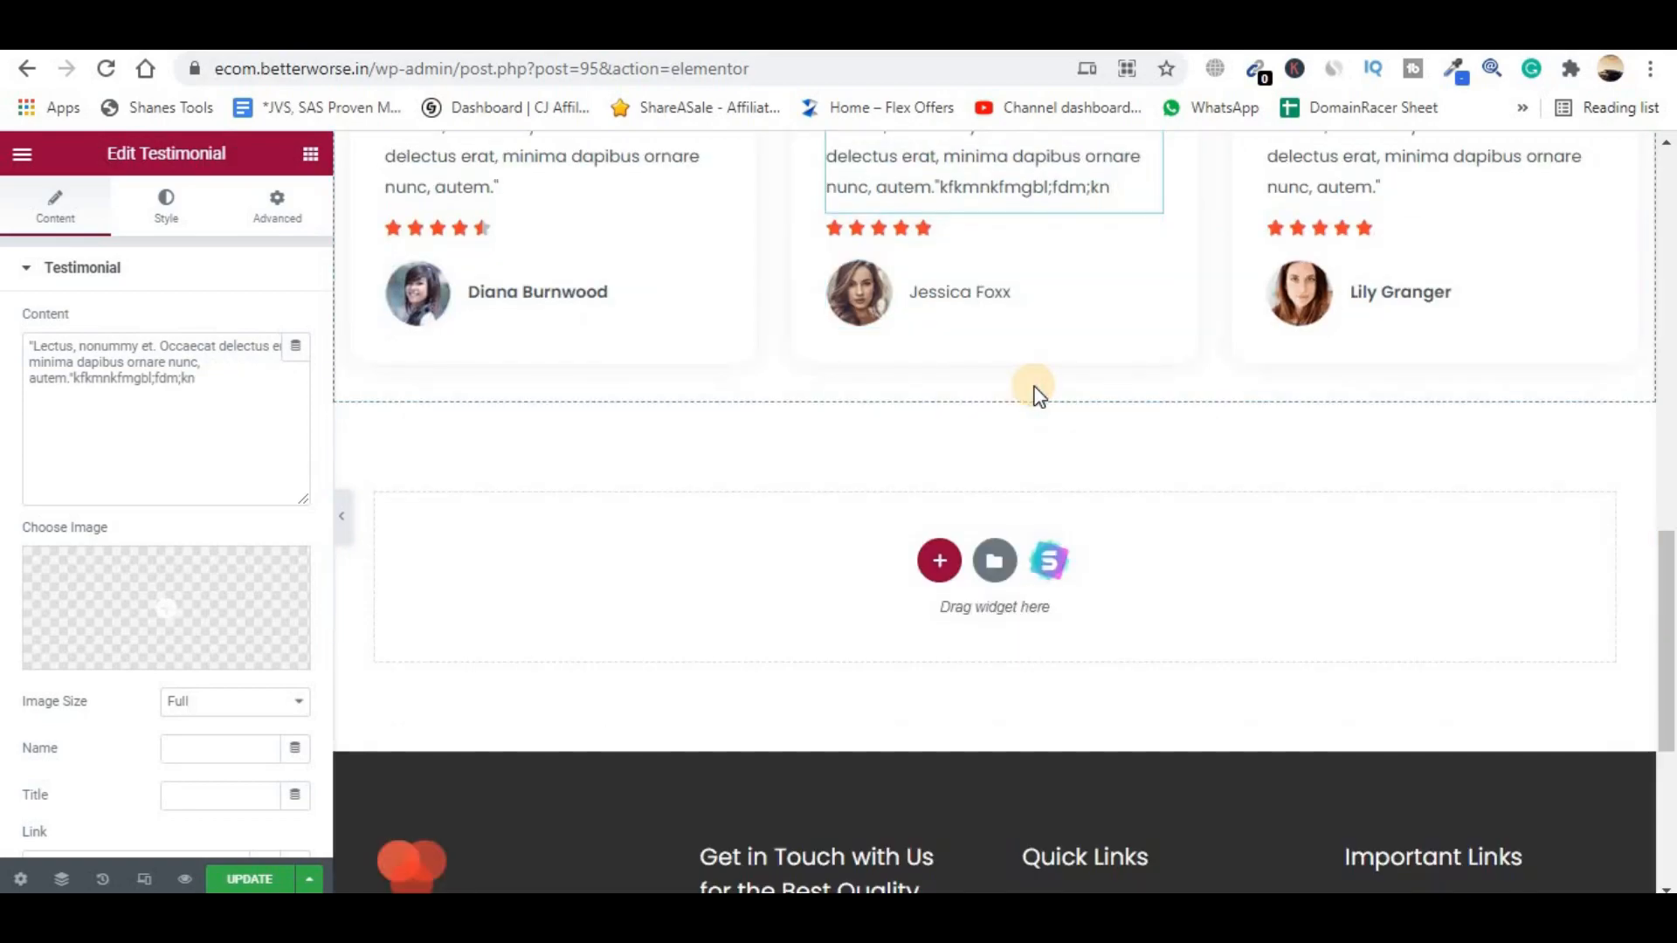
scroll(1213, 493, up, 3)
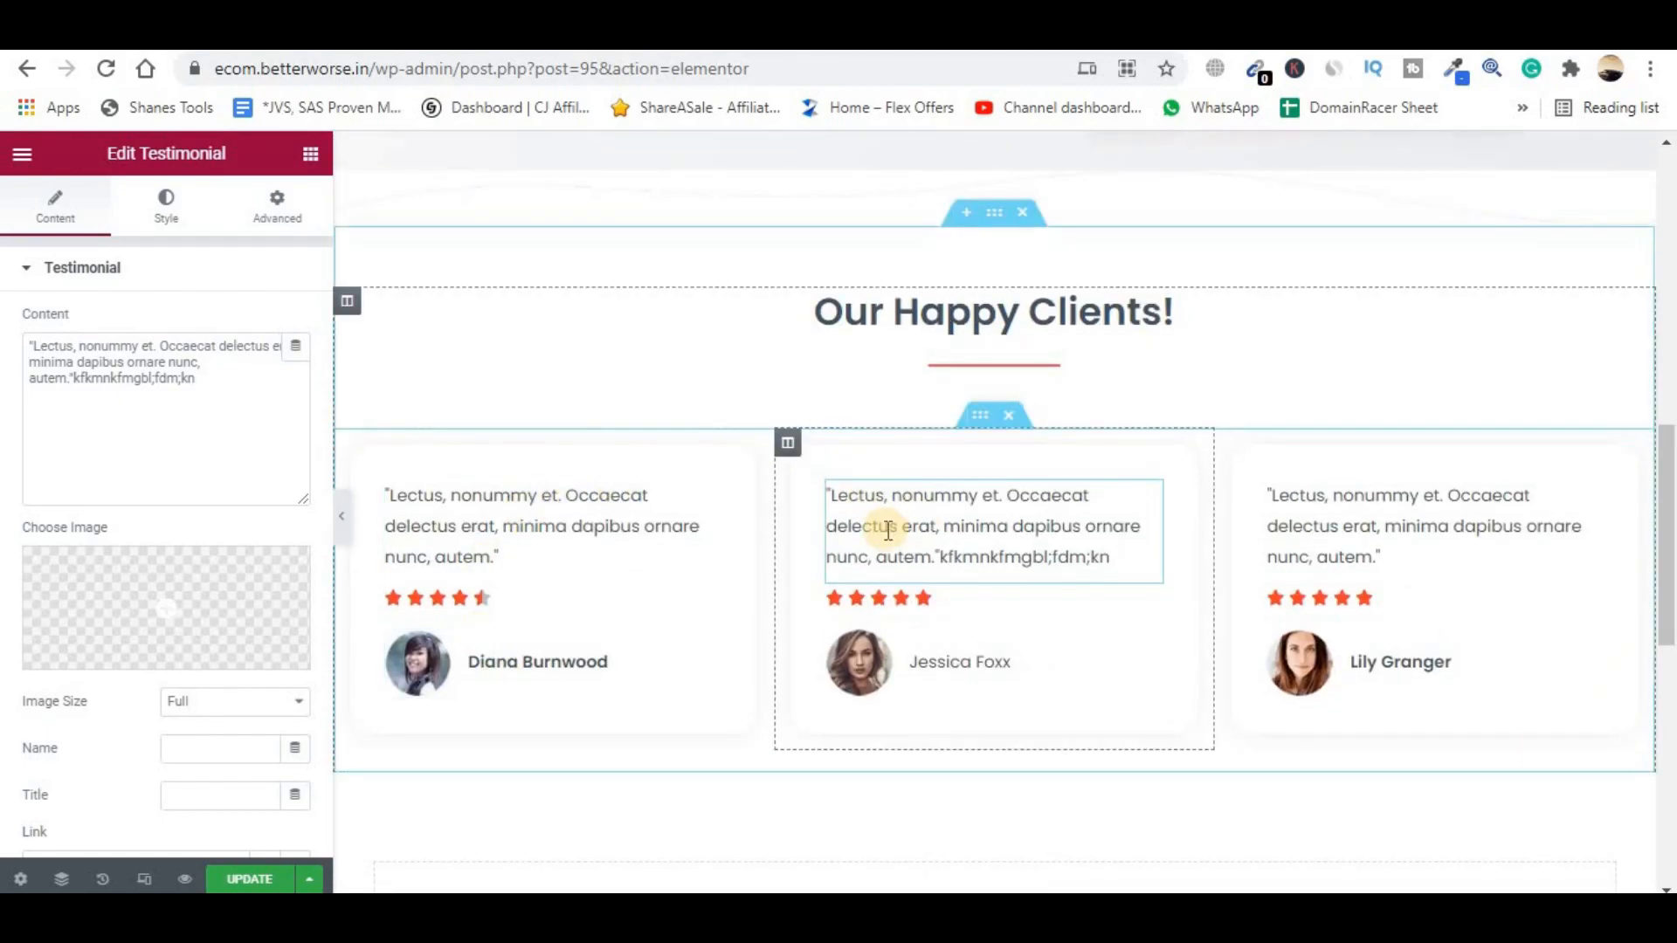
click(578, 547)
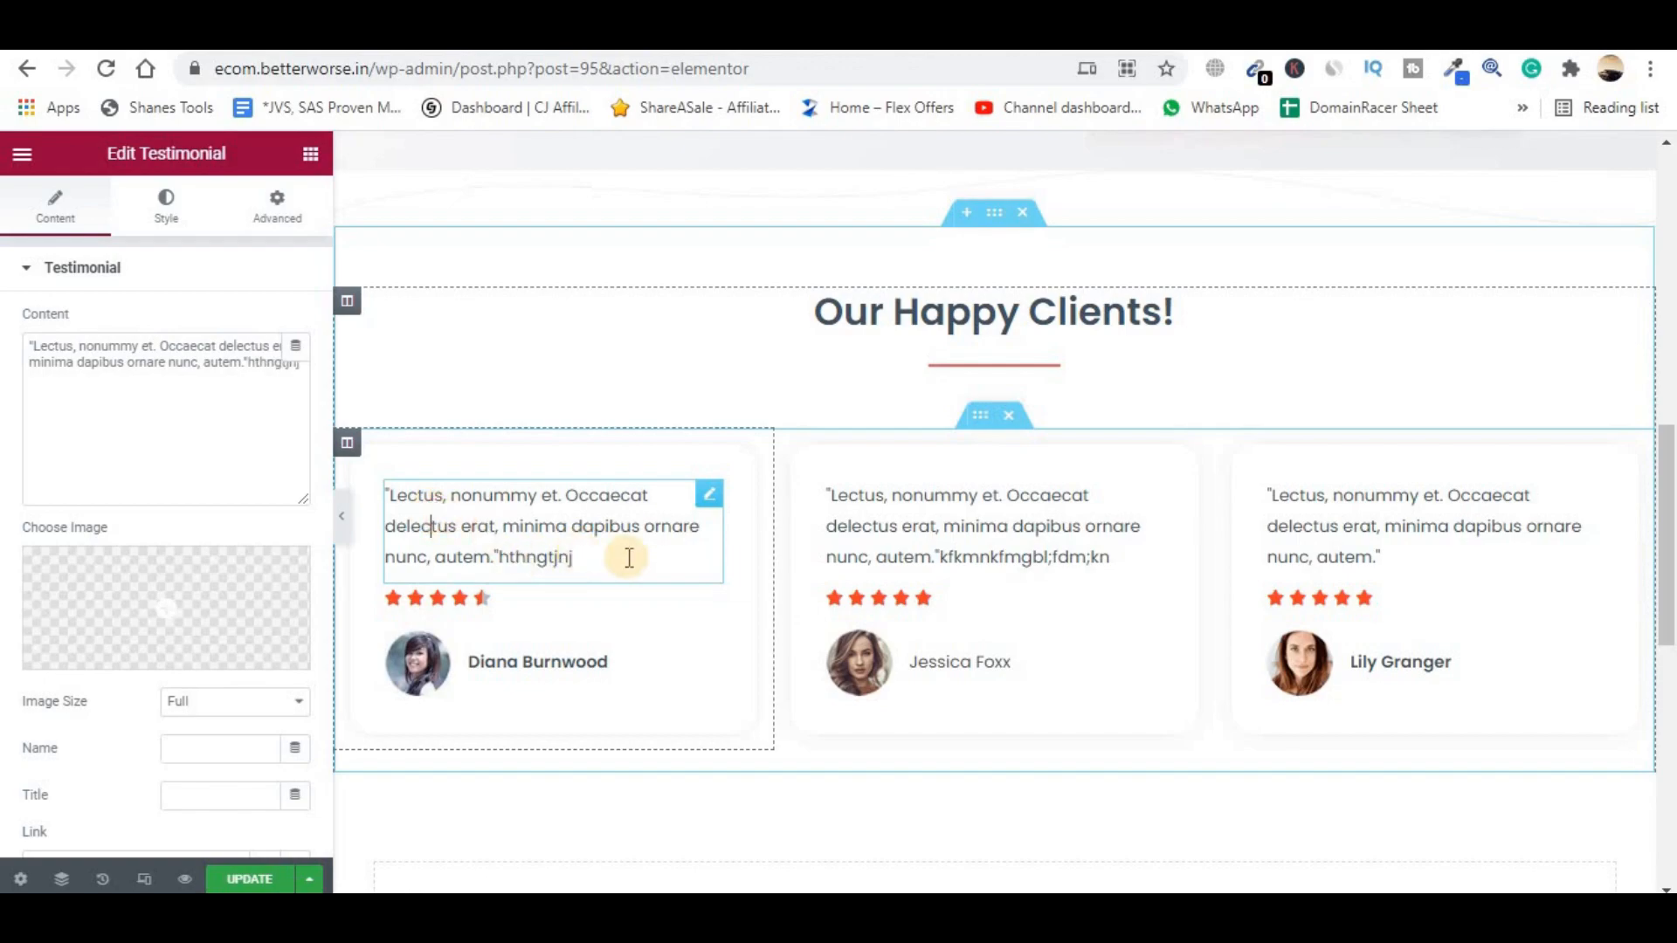
- Add a new single-column section below the testimonials
scroll(629, 557, down, 1)
scroll(629, 559, down, 2)
scroll(629, 561, down, 5)
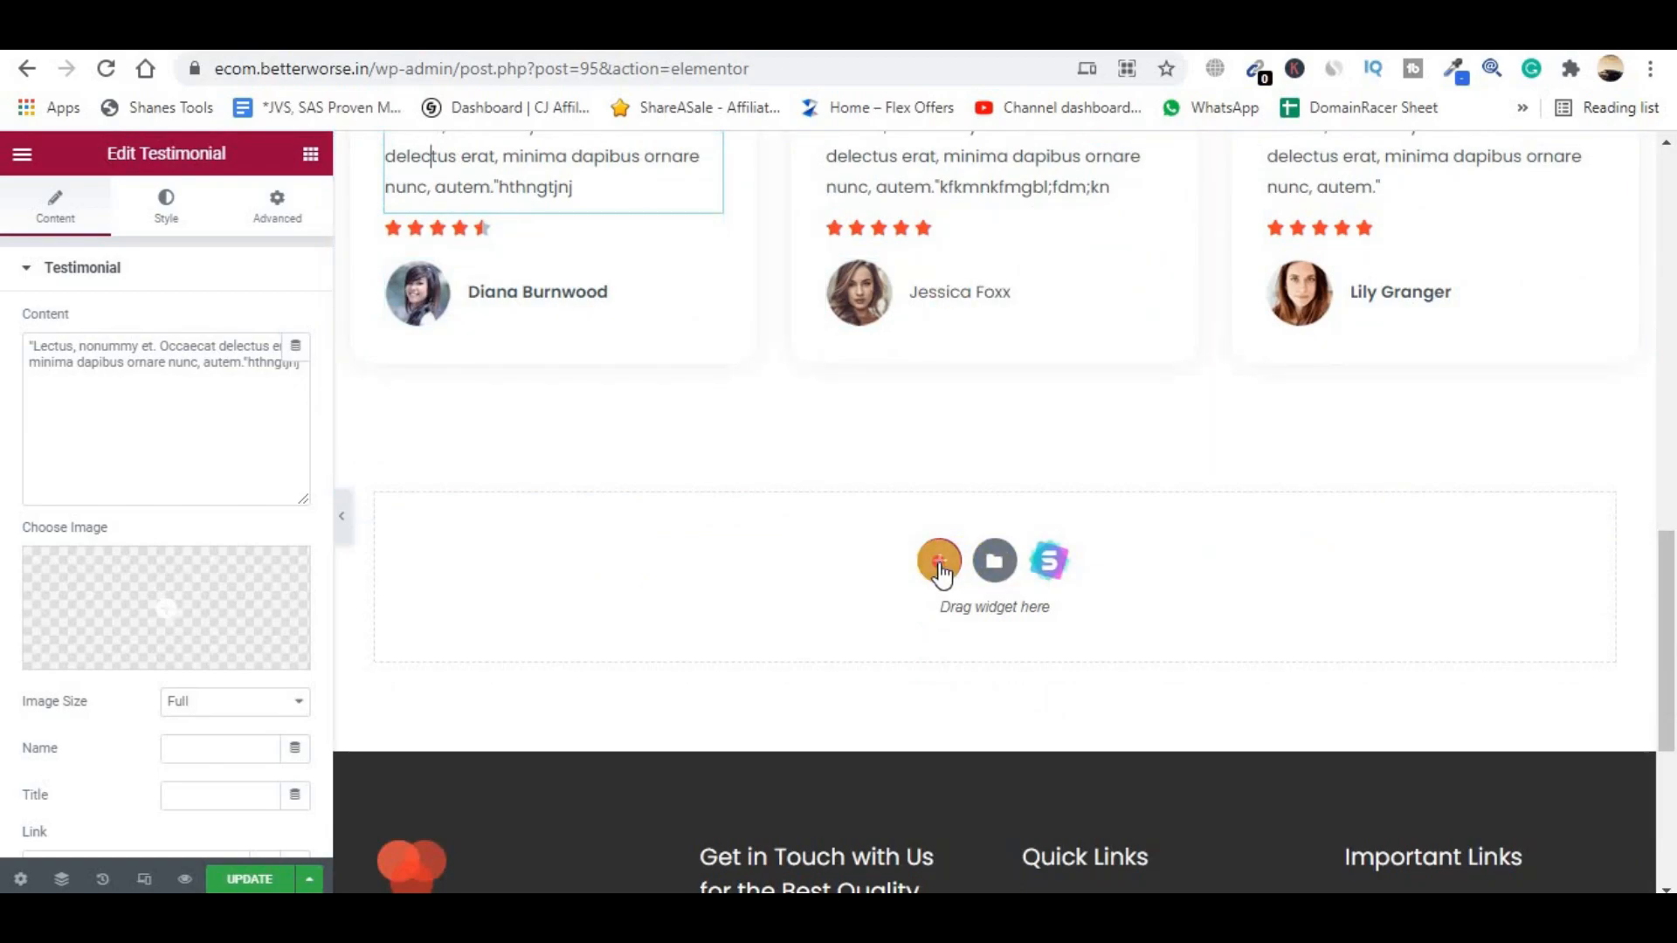
click(939, 563)
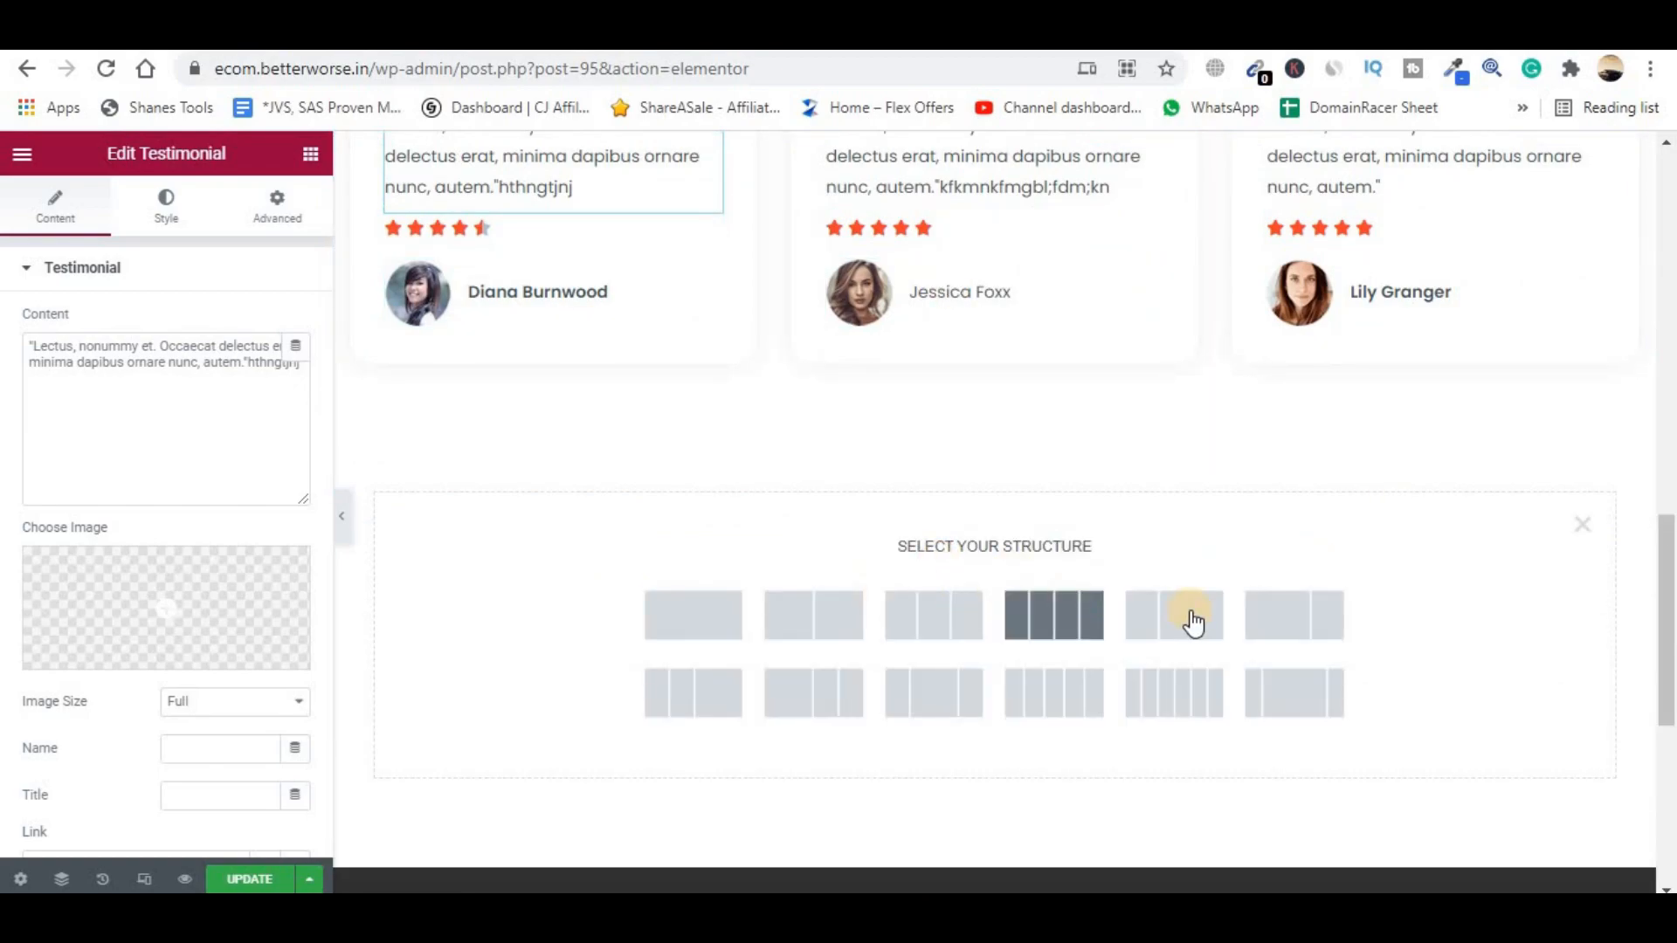
click(685, 621)
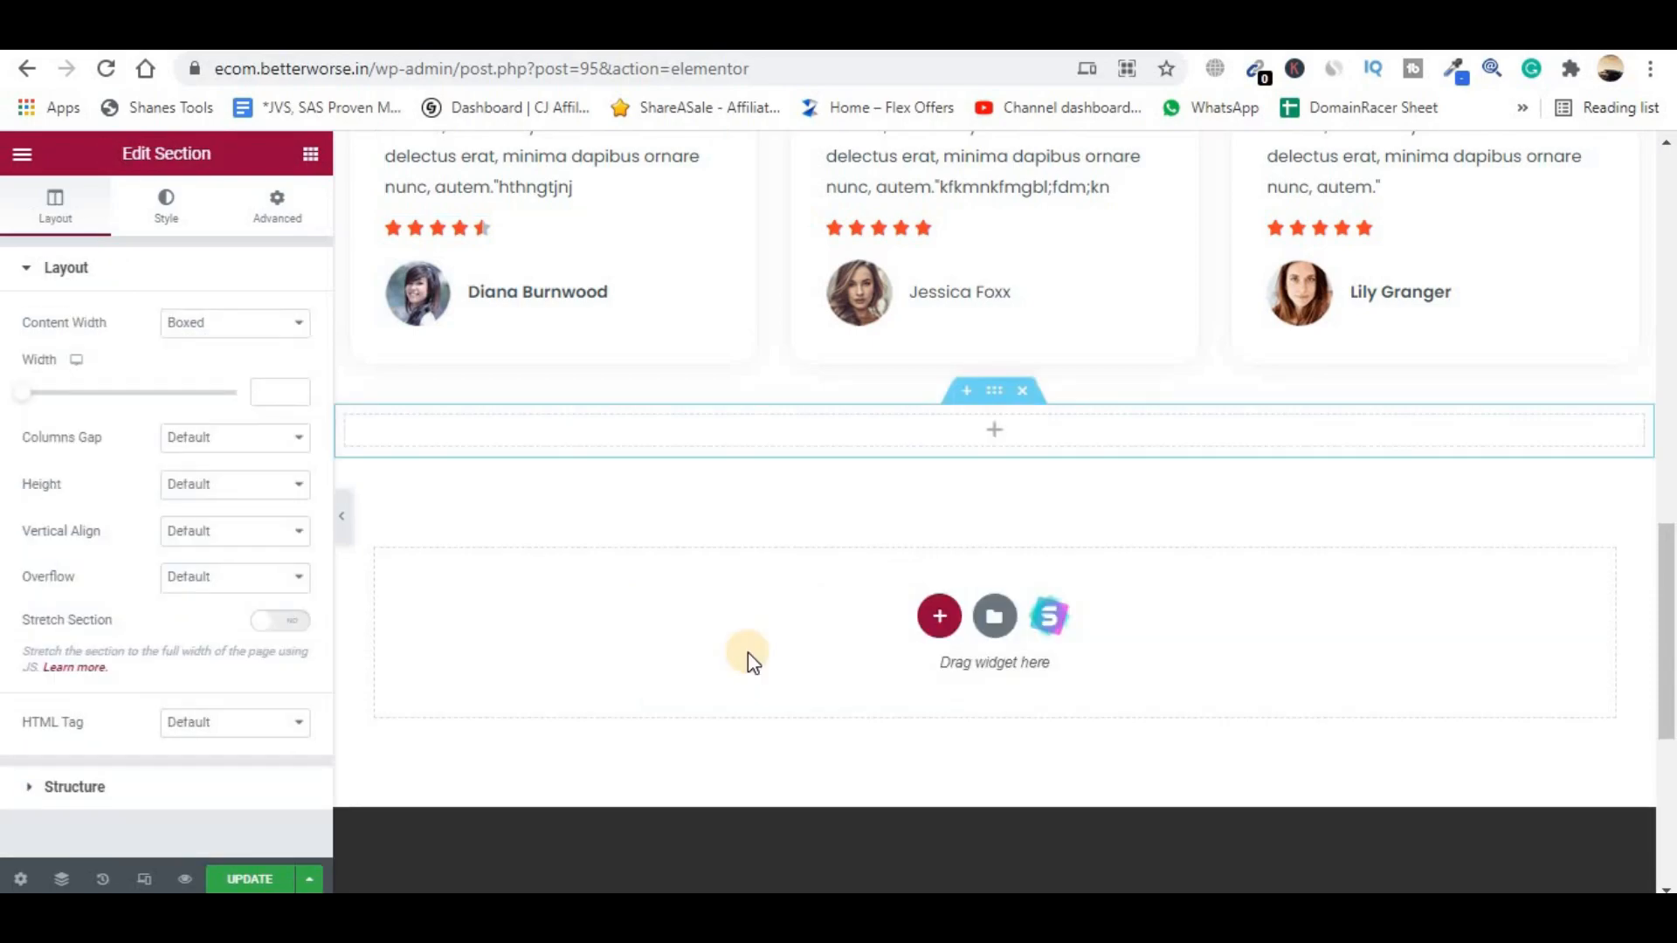
- Find the Shortcode widget by searching for "short" and place it in the new empty section
click(987, 431)
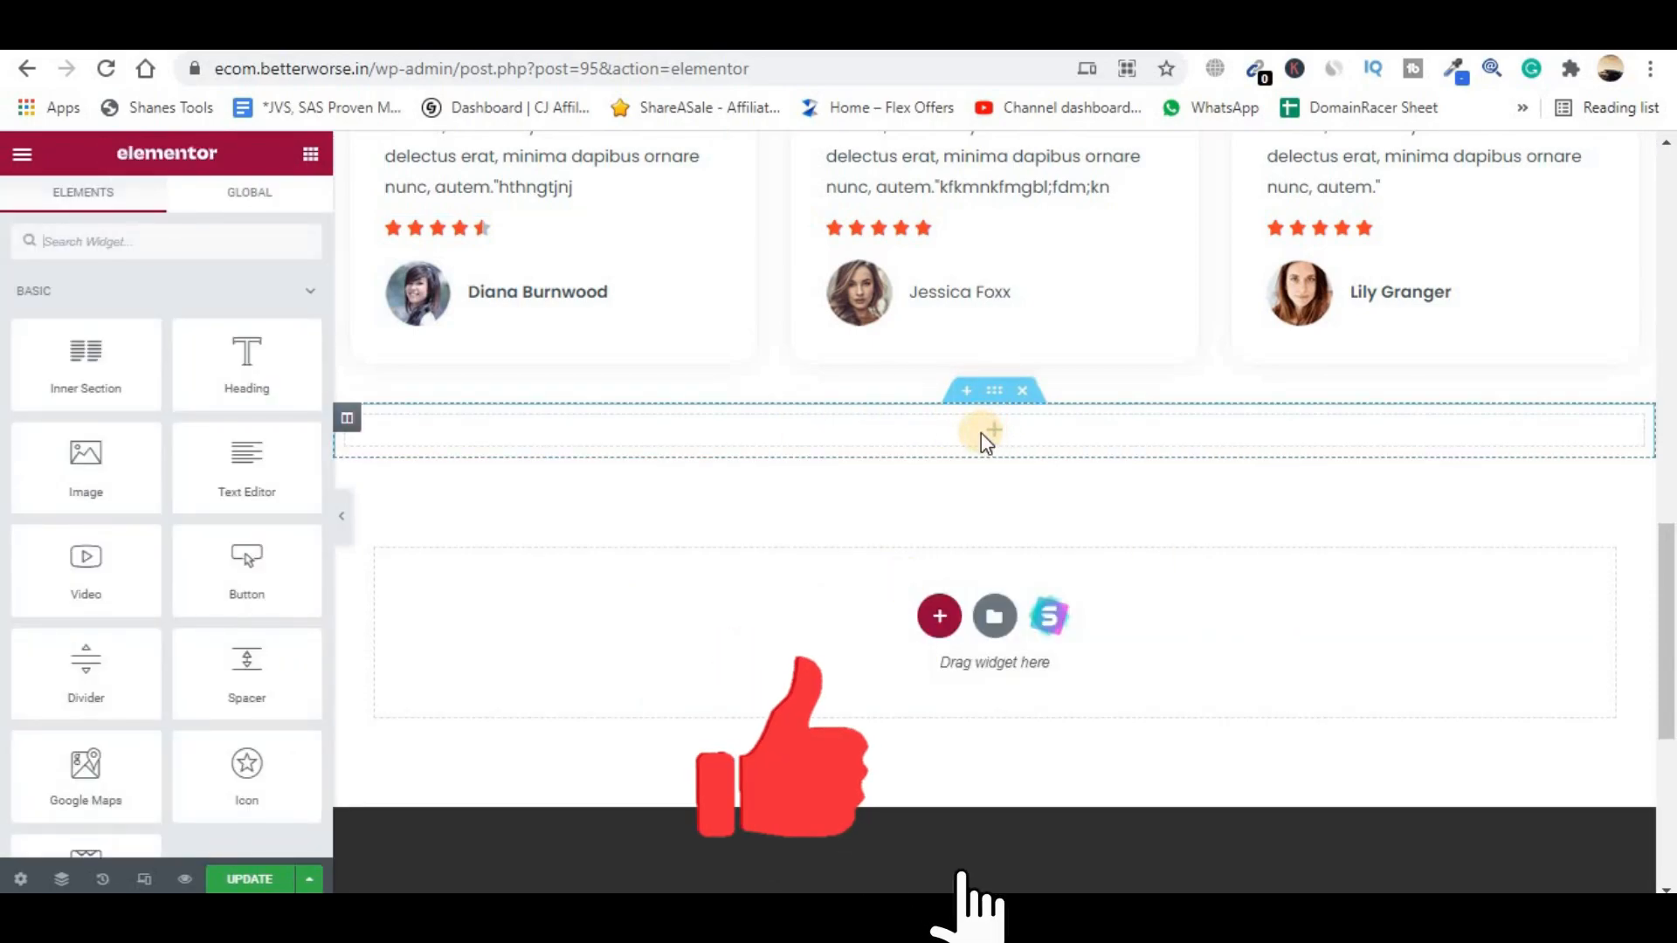
click(106, 238)
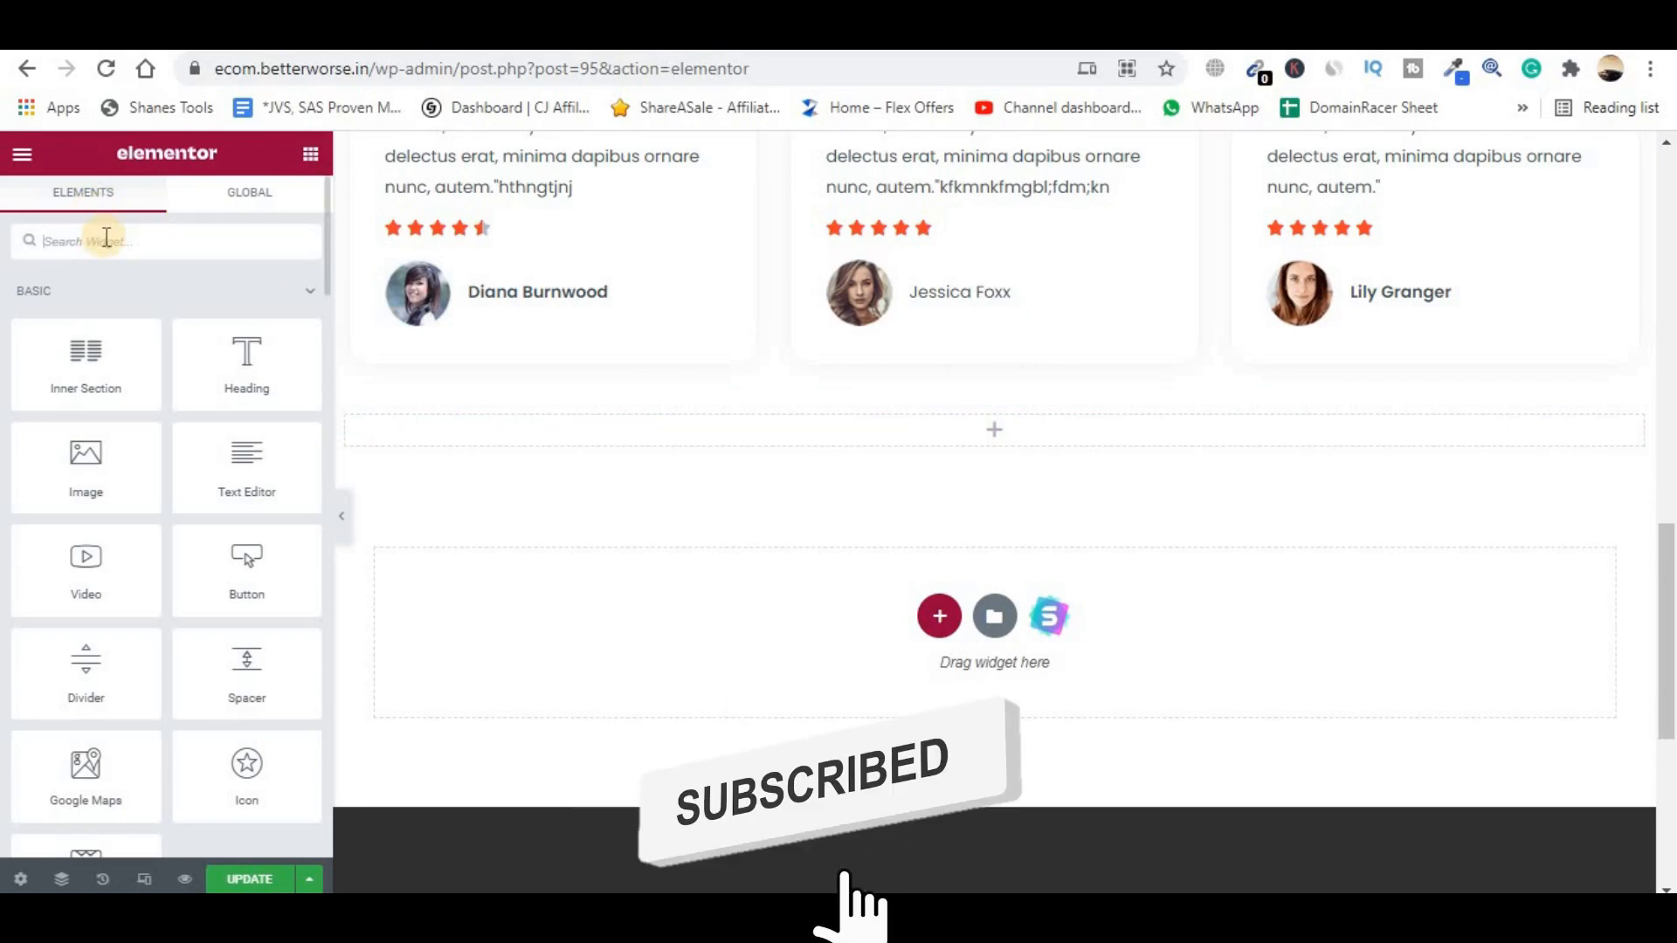
text(short)
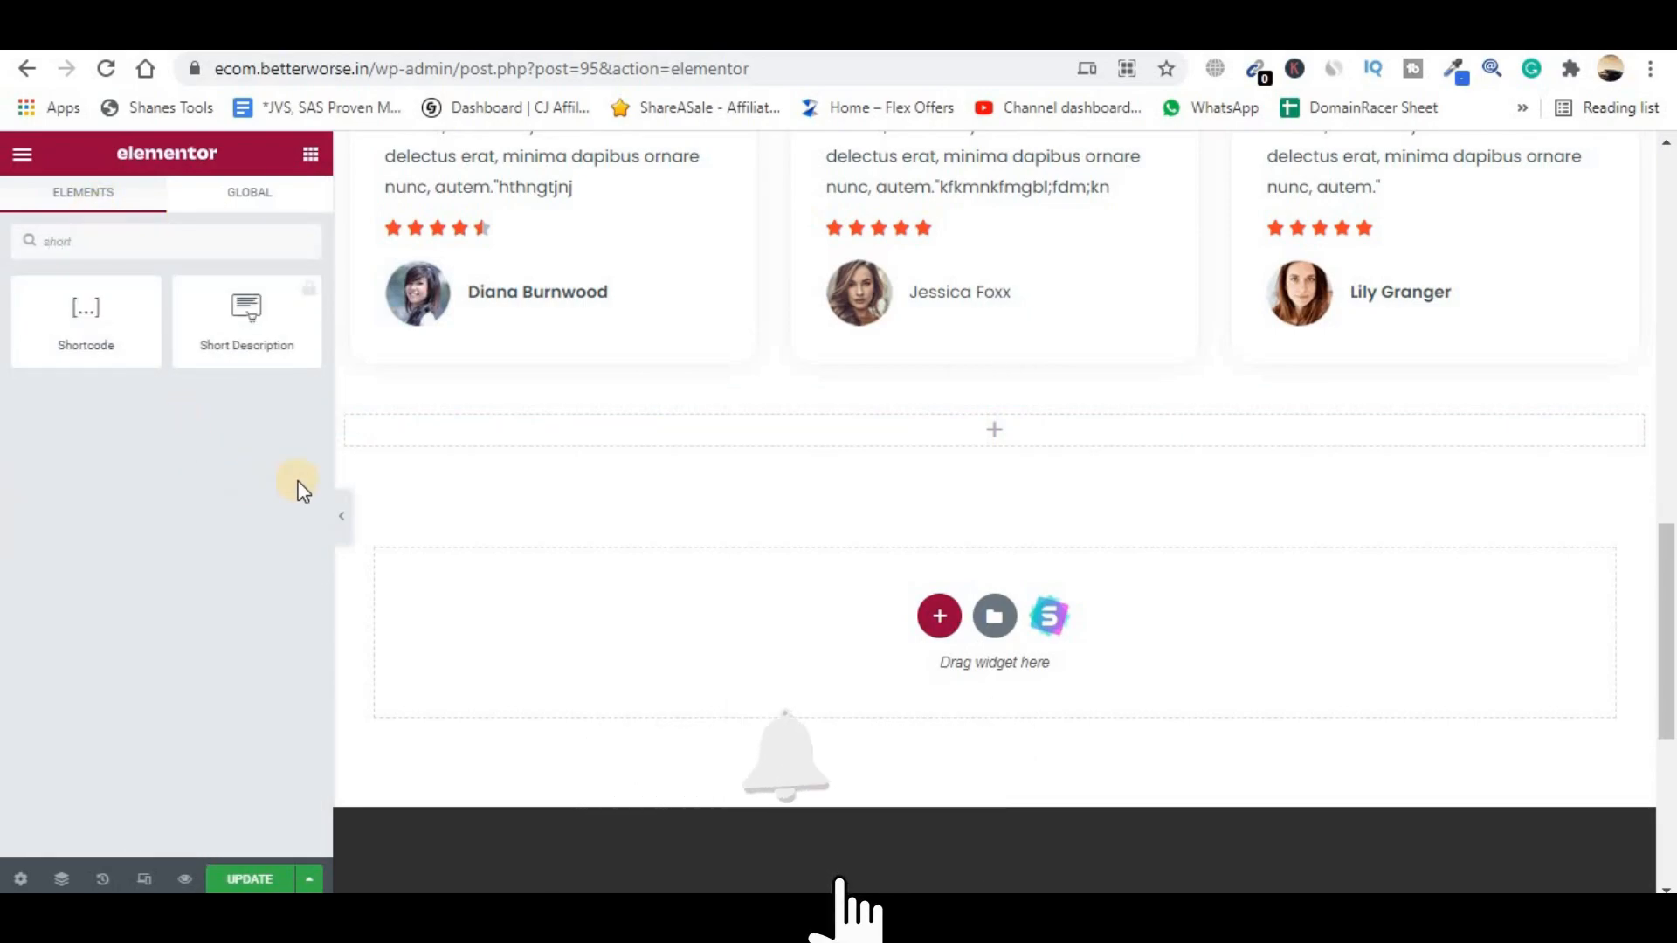
drag(88, 314, 981, 438)
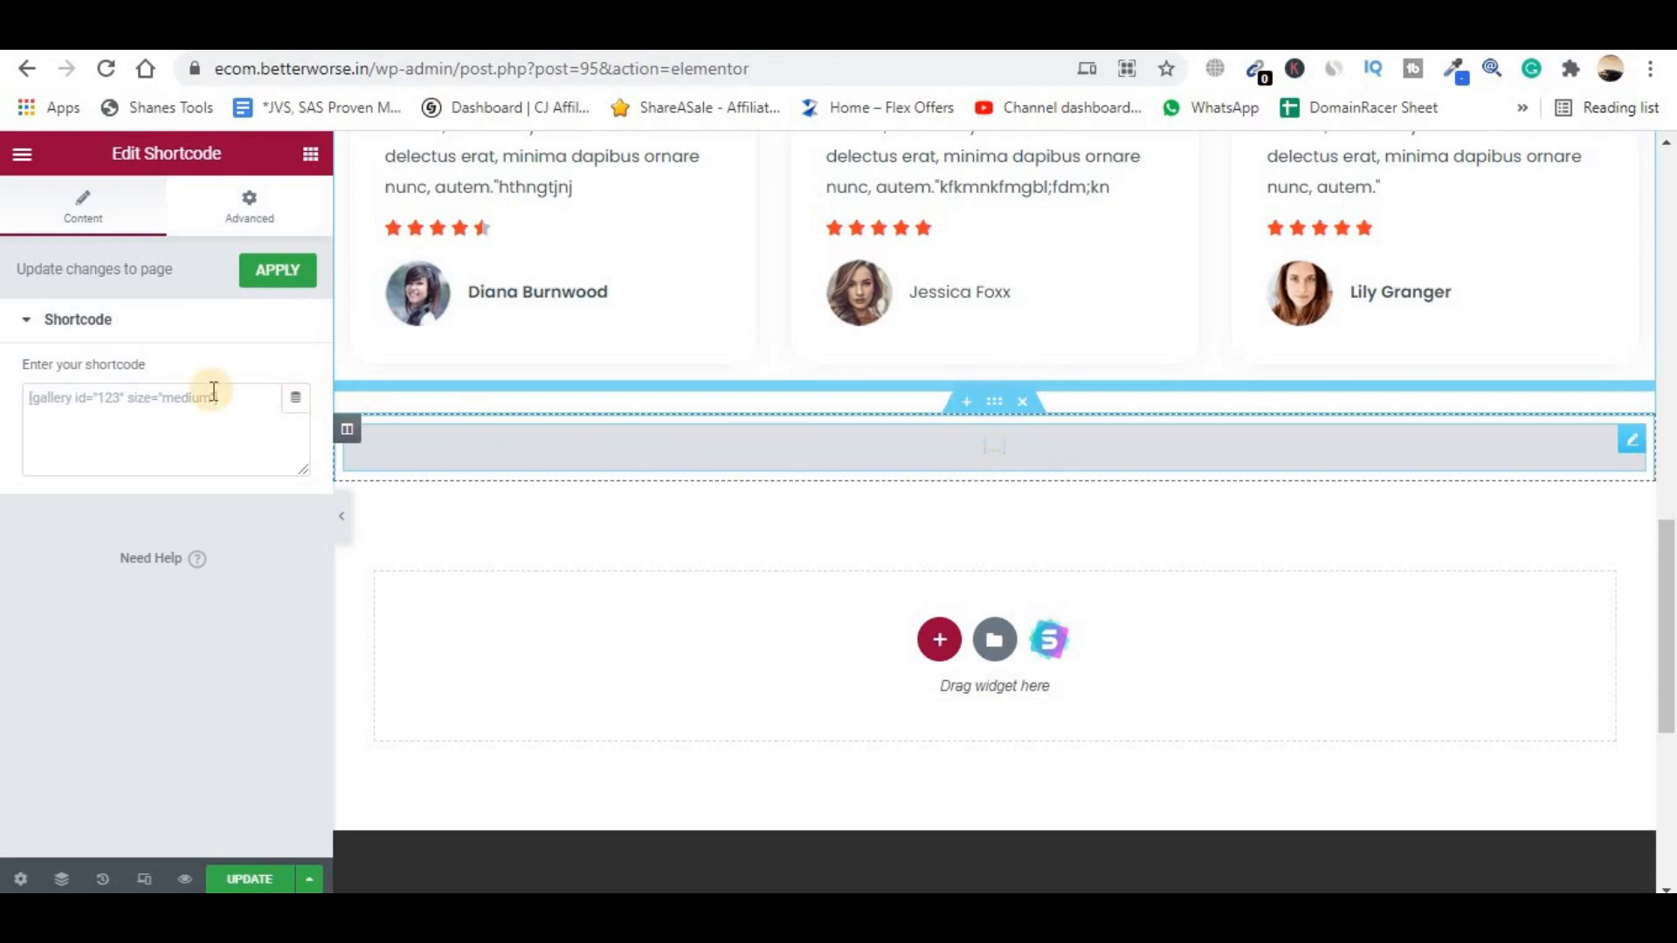
- Enter the shortcode [products] in the Shortcode widget to list the store's products
click(164, 395)
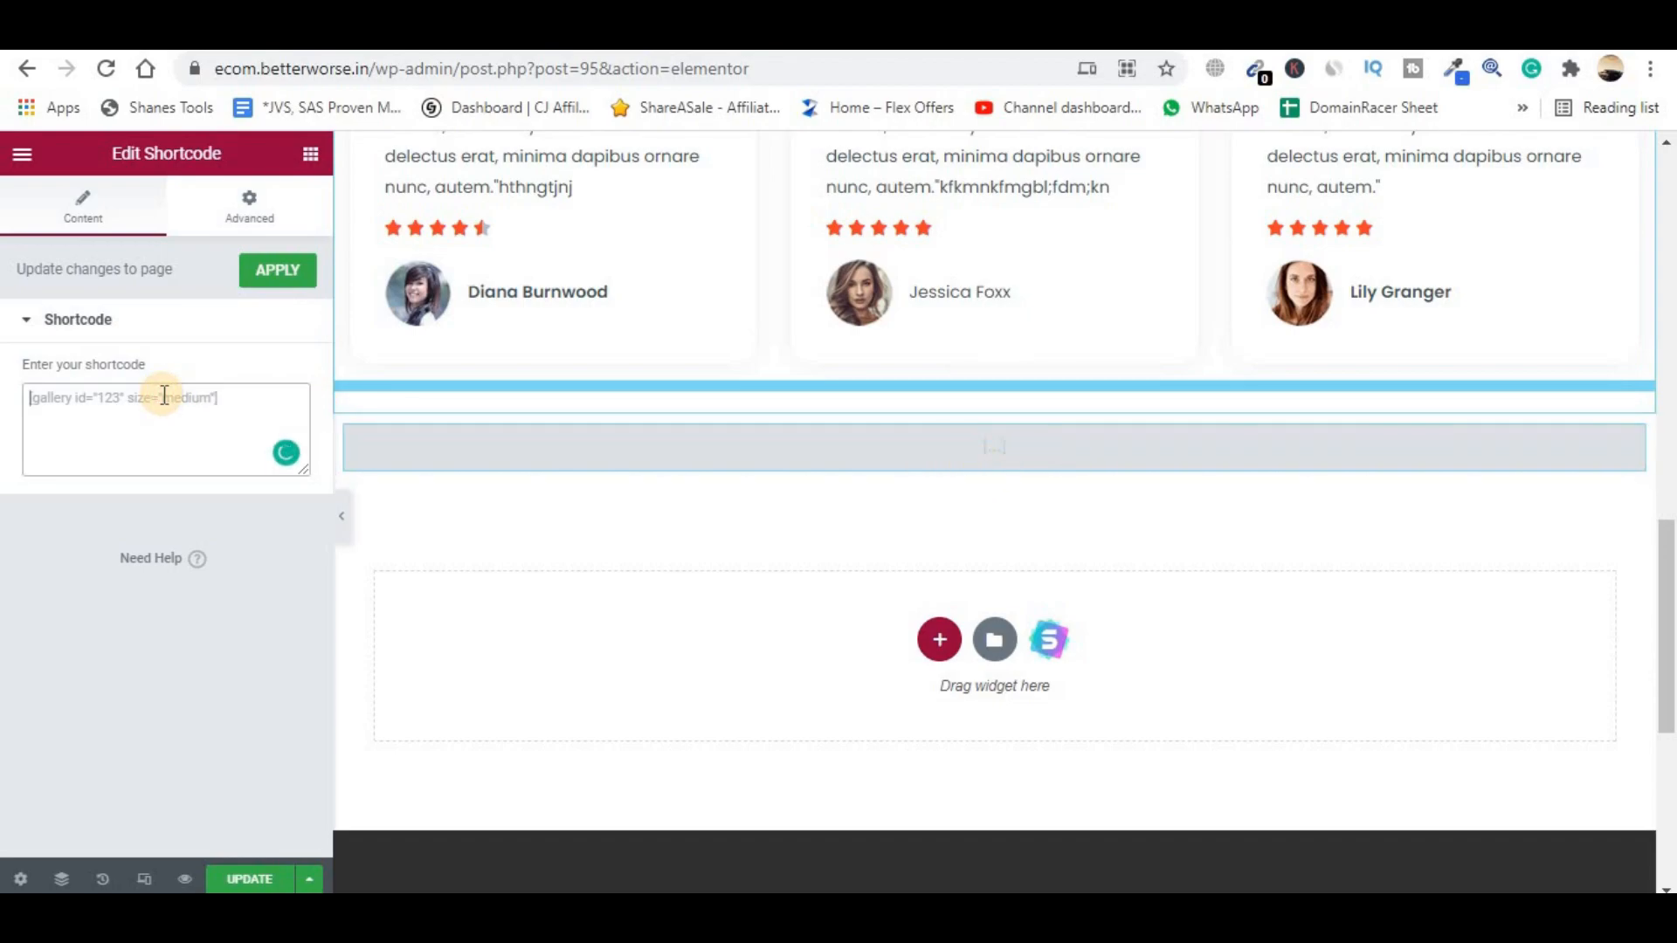
text([)
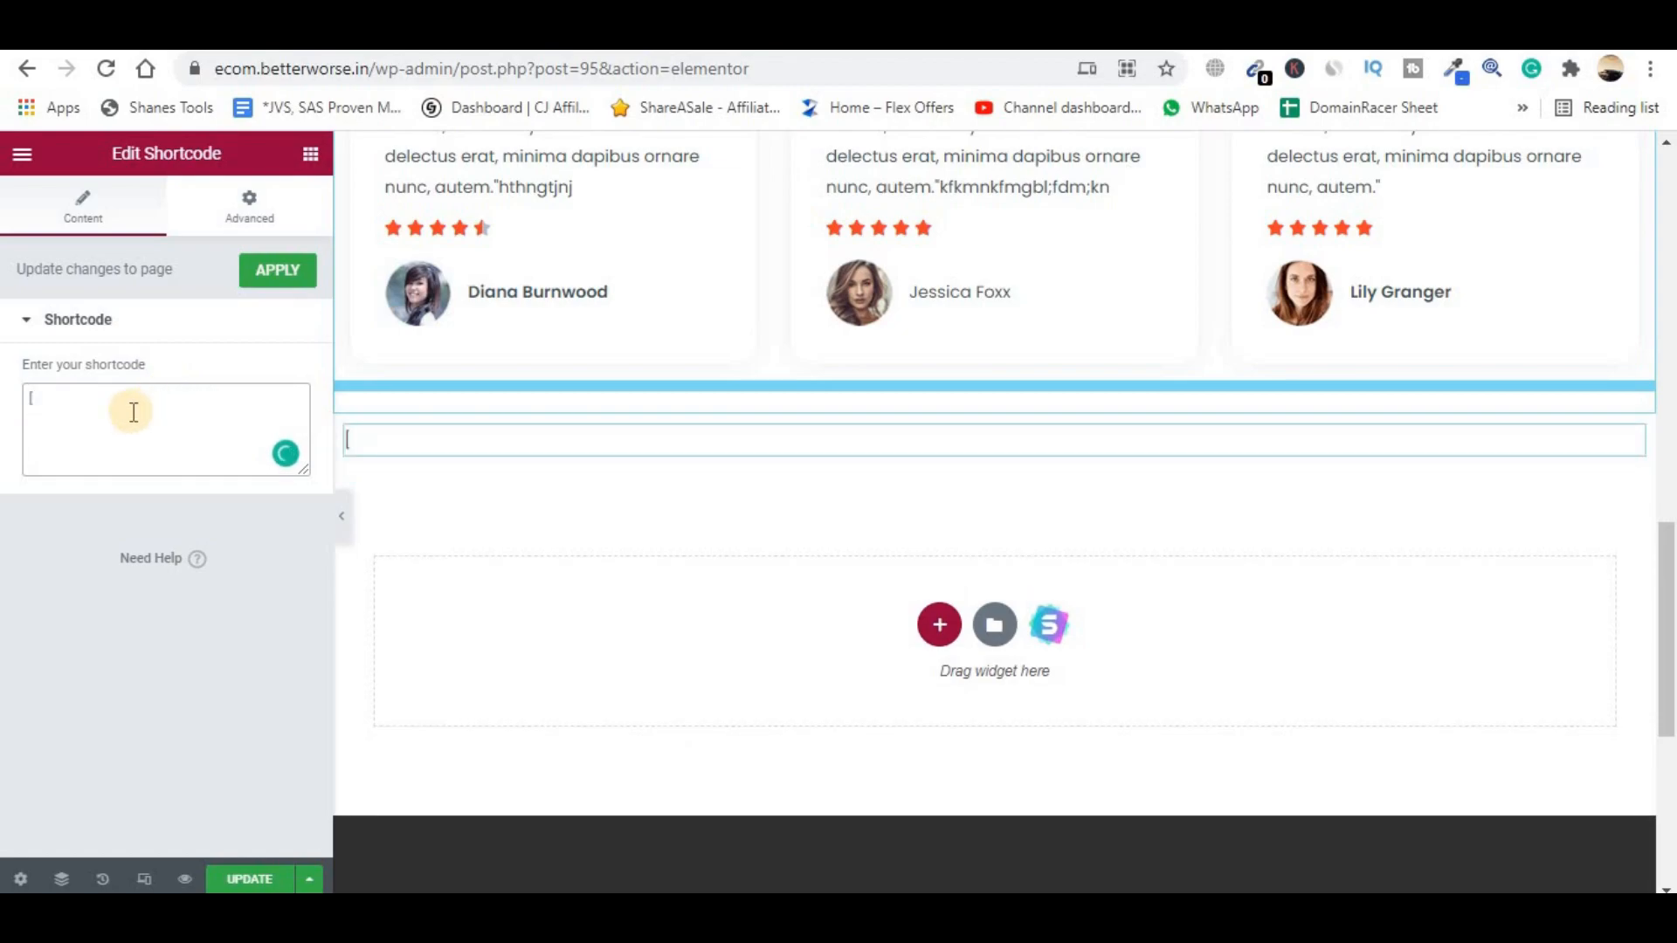
text(products)
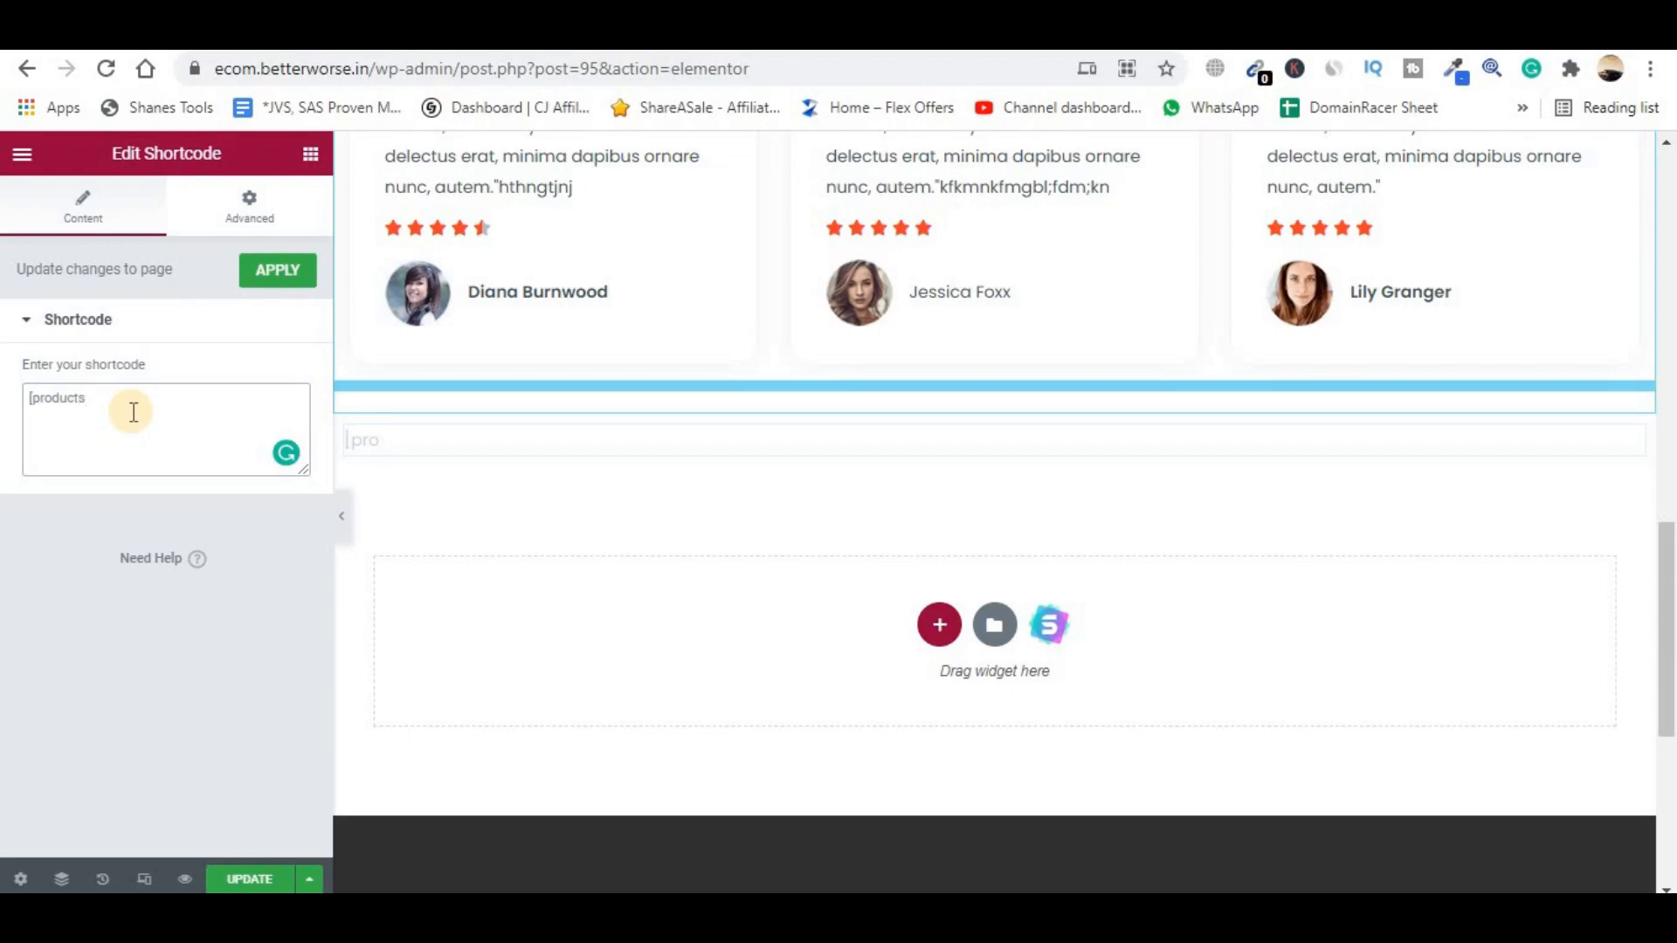
text(])
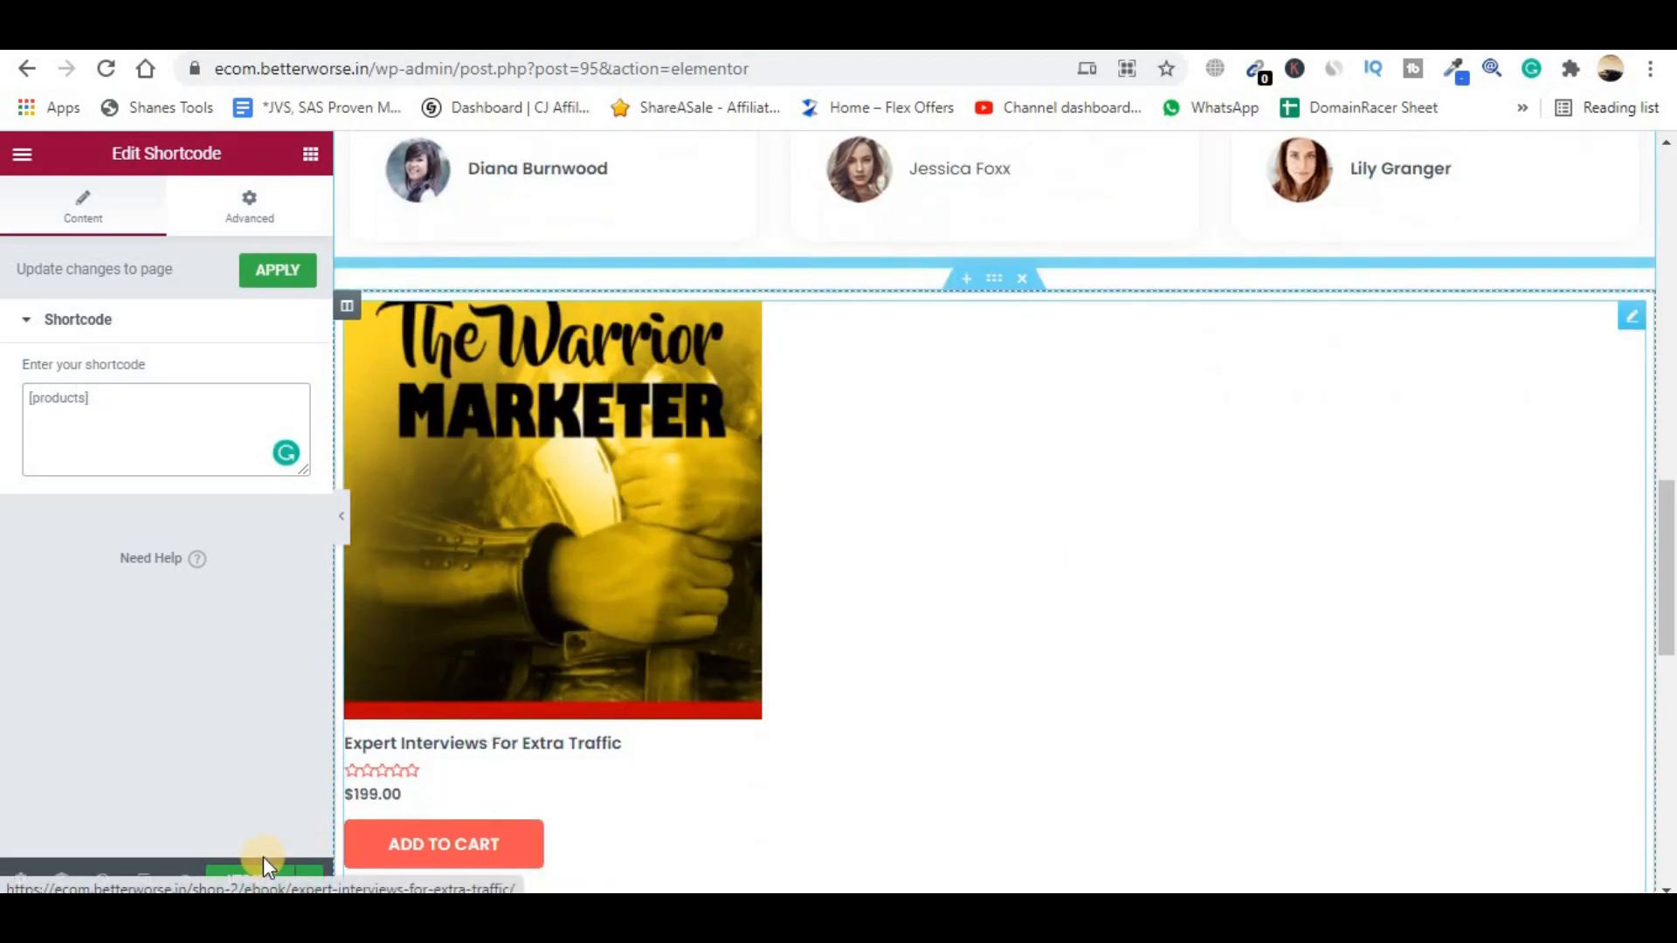
- Update the page and check the product listing below the testimonials on the reloaded live home page
click(259, 879)
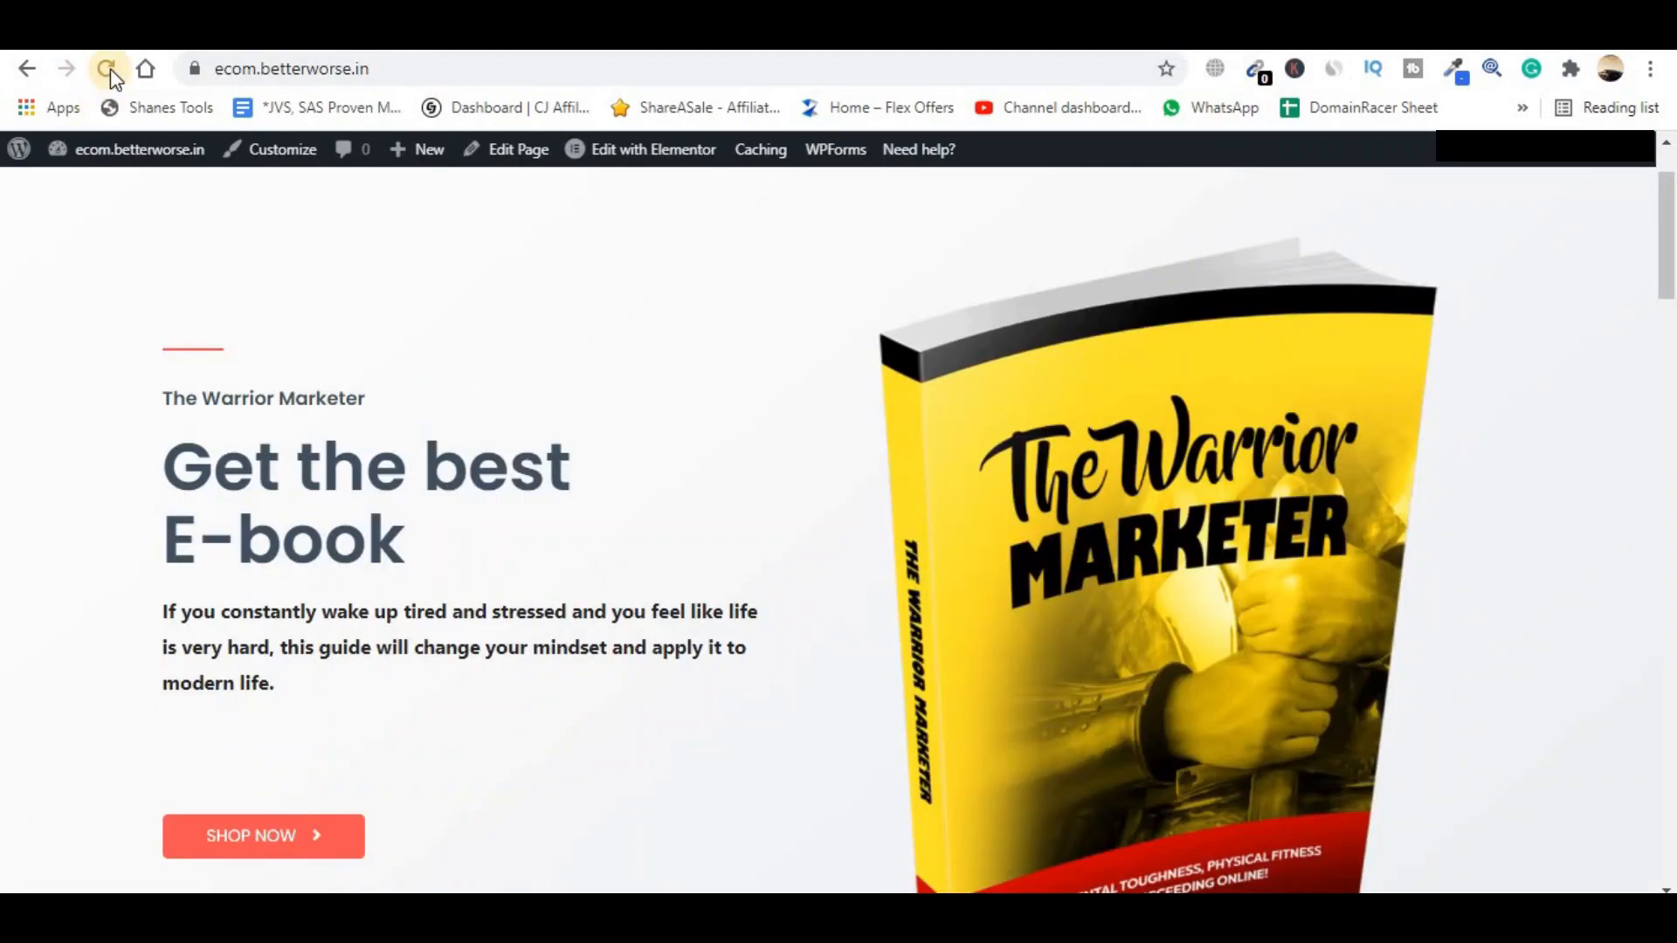
click(107, 68)
scroll(952, 611, down, 15)
scroll(950, 640, up, 2)
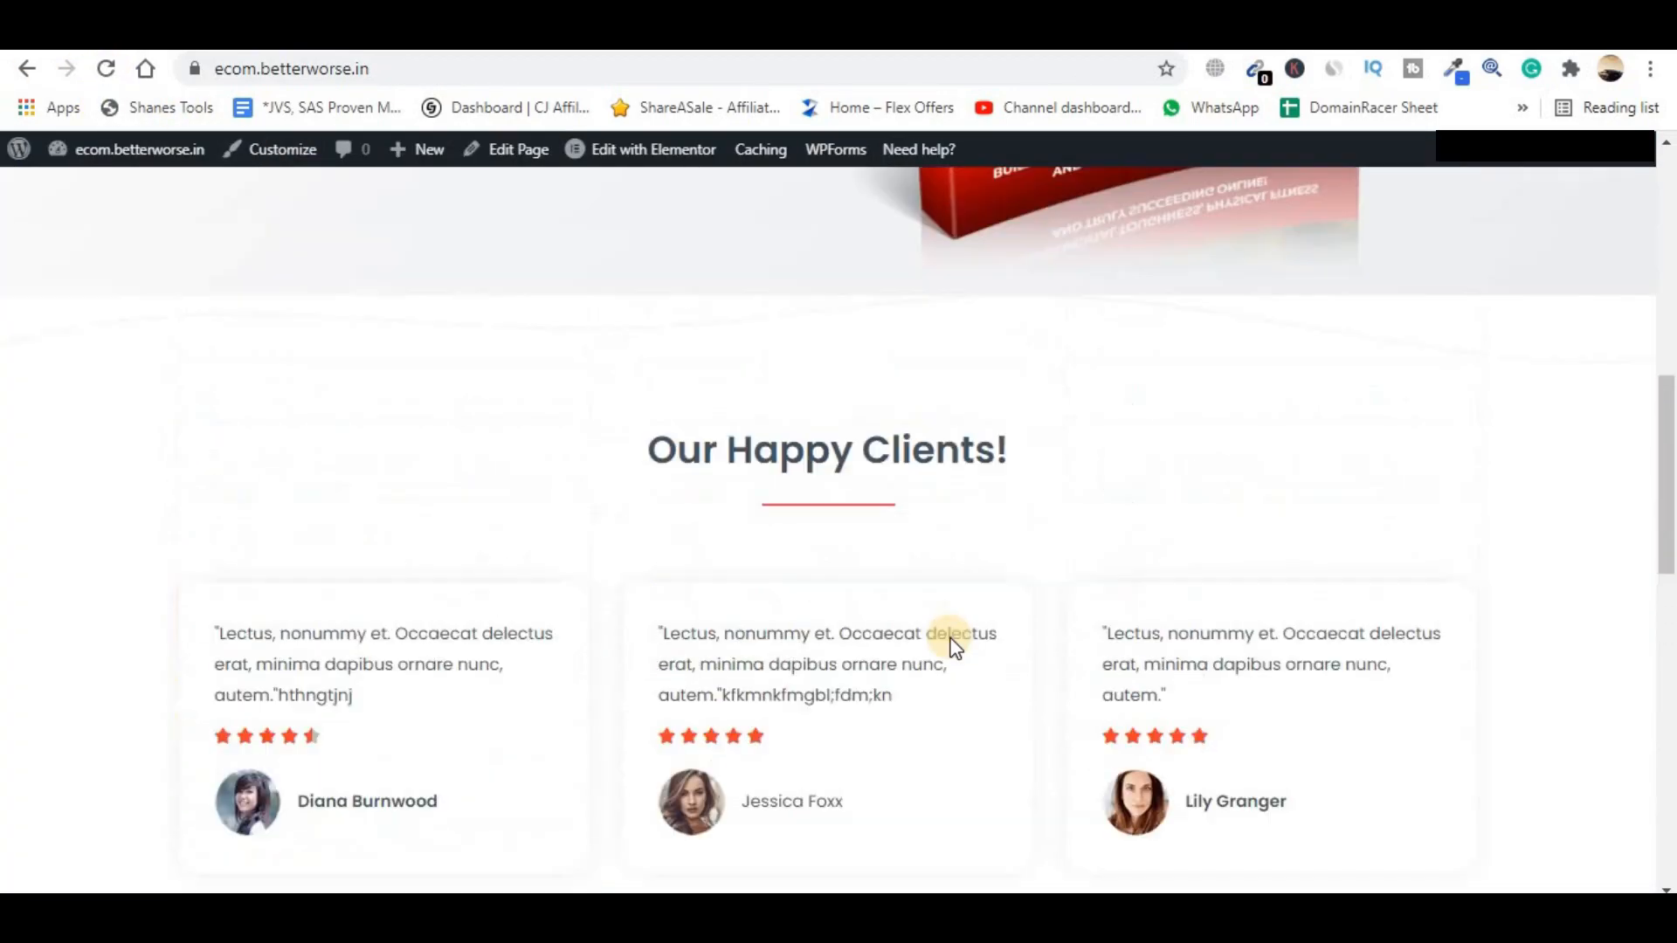
scroll(948, 644, down, 1)
scroll(1113, 712, down, 6)
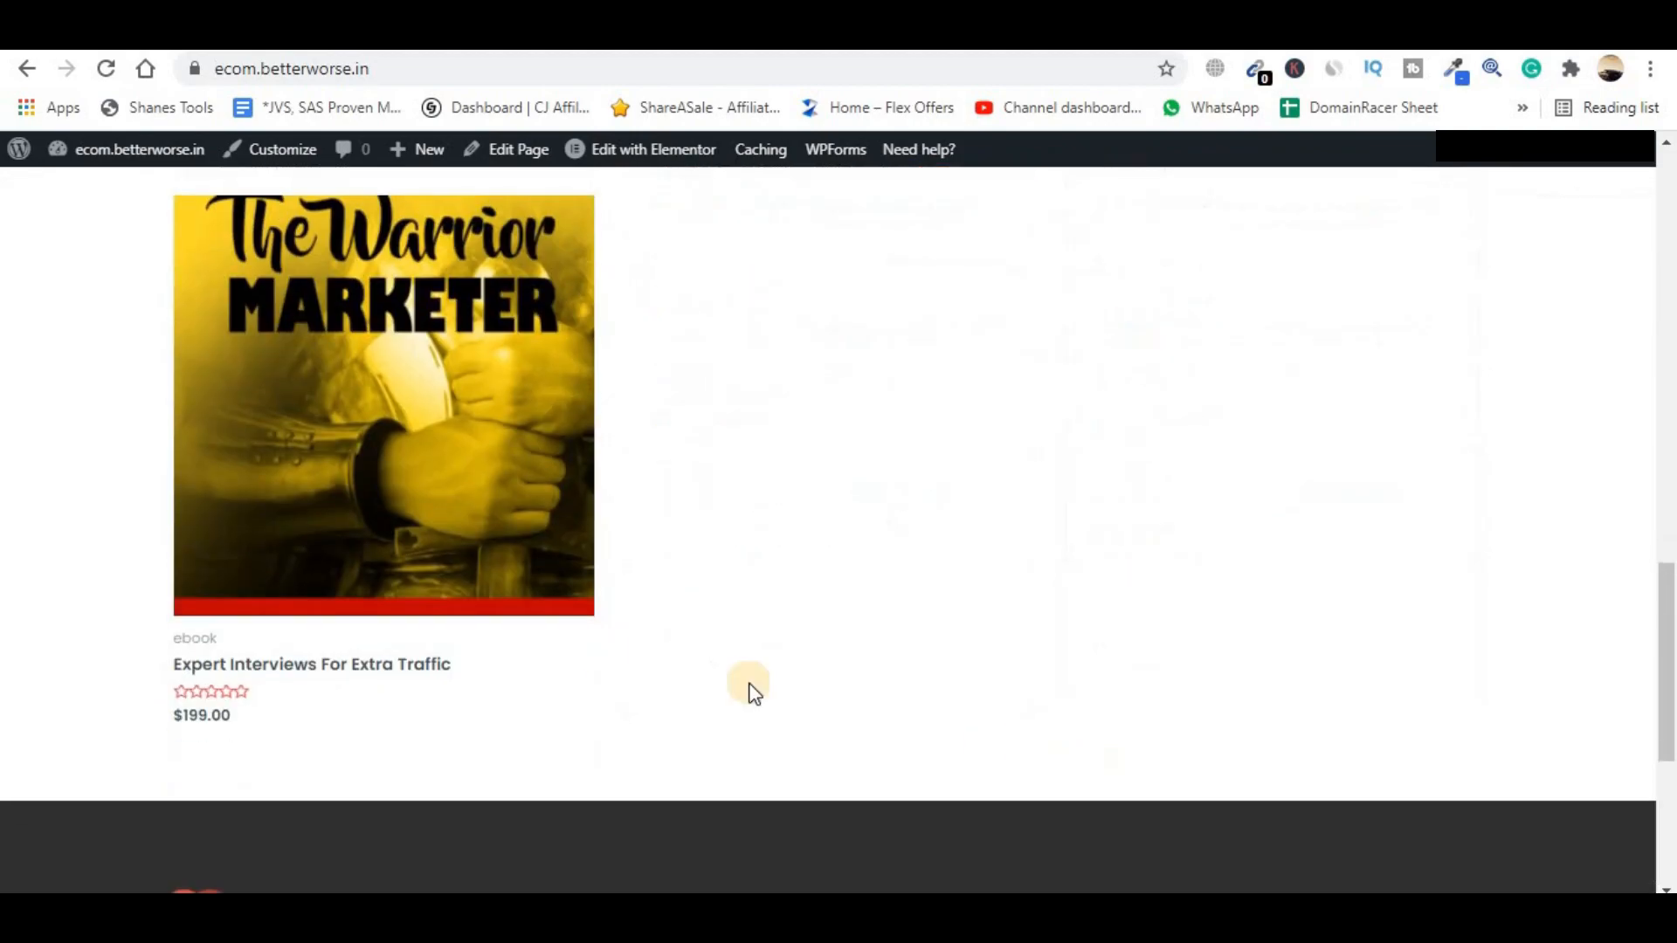
scroll(431, 516, up, 10)
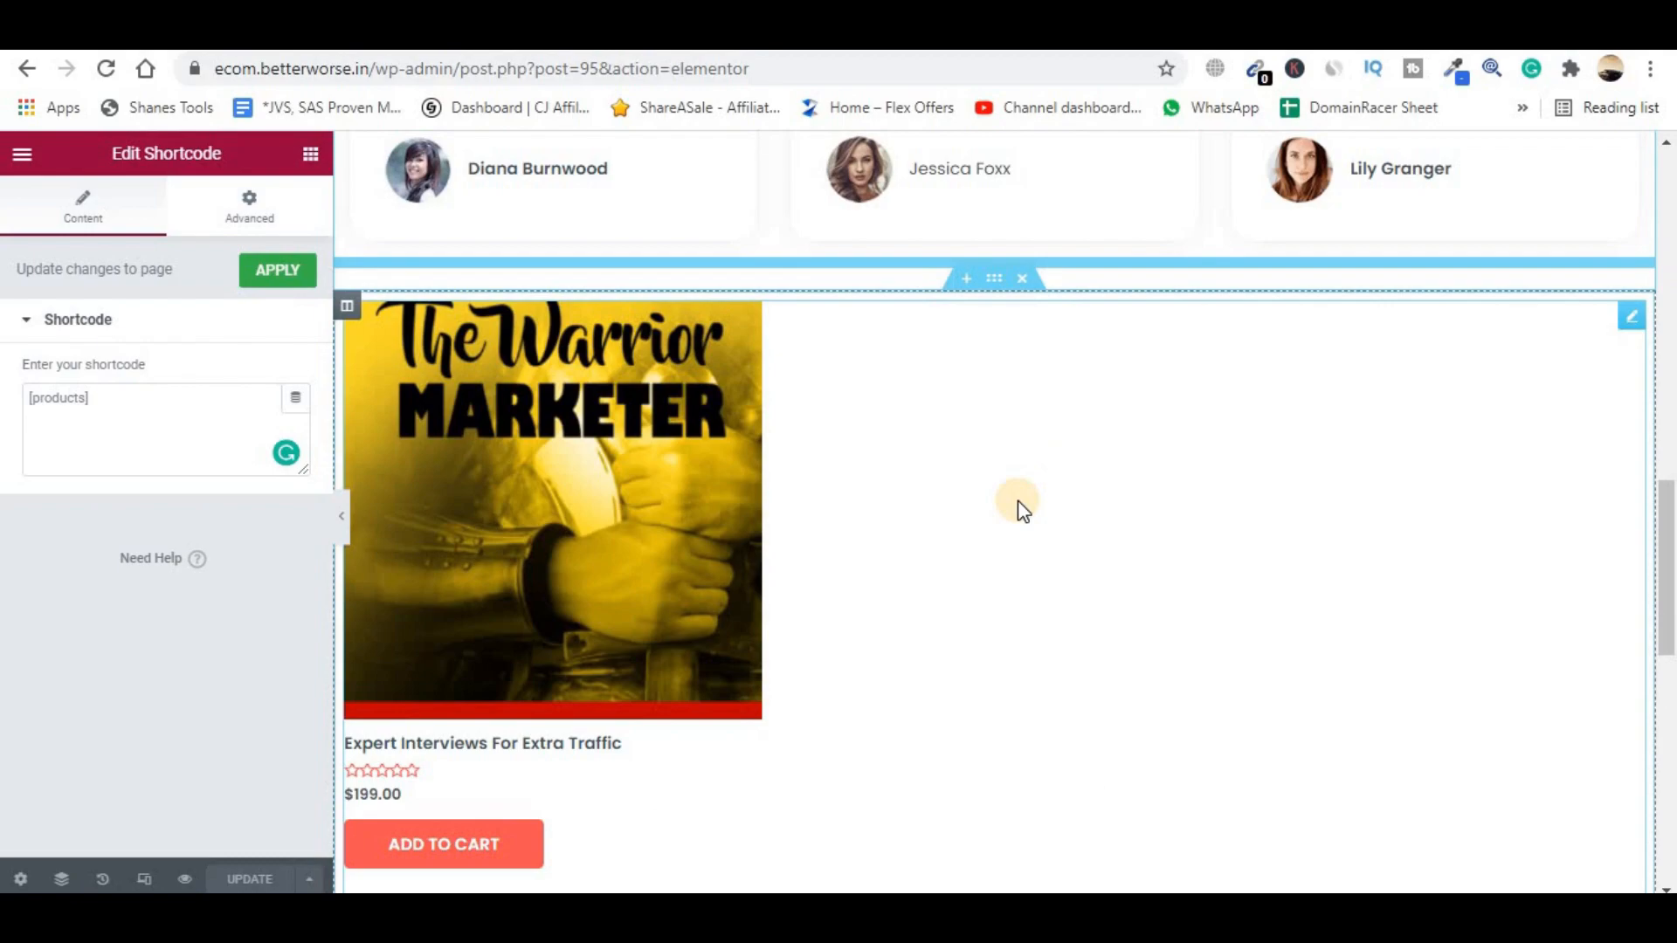
- Move the products shortcode section above the "Our Happy Clients!" testimonials and update the page
scroll(1018, 500, up, 8)
scroll(1014, 503, down, 4)
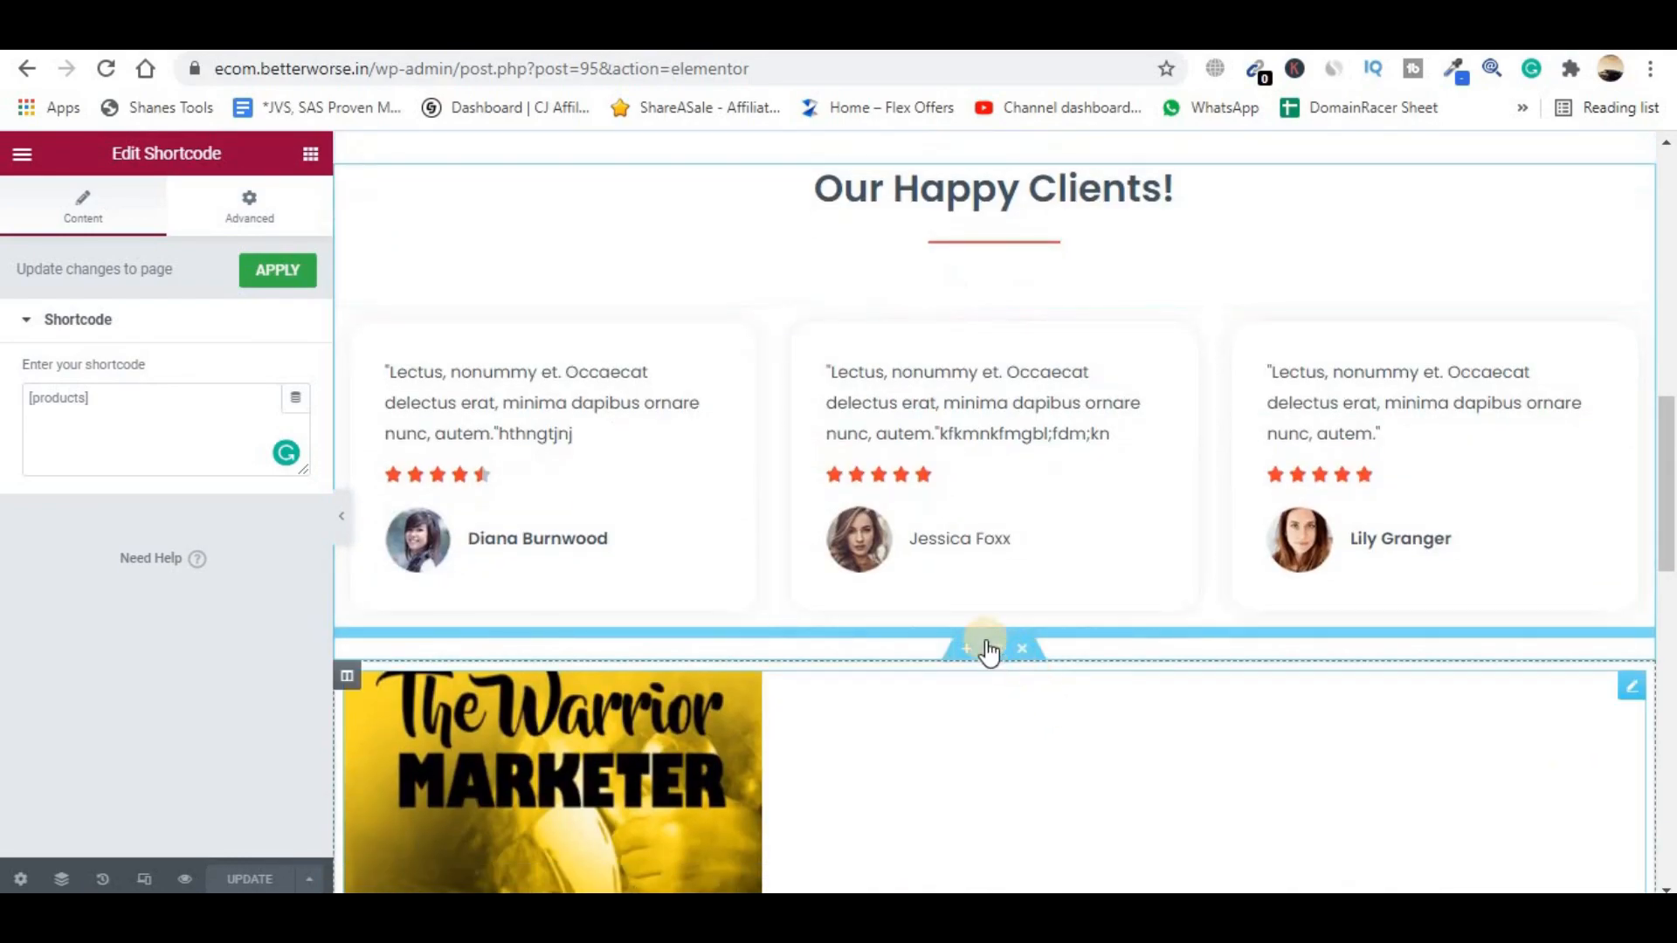
drag(997, 651, 983, 325)
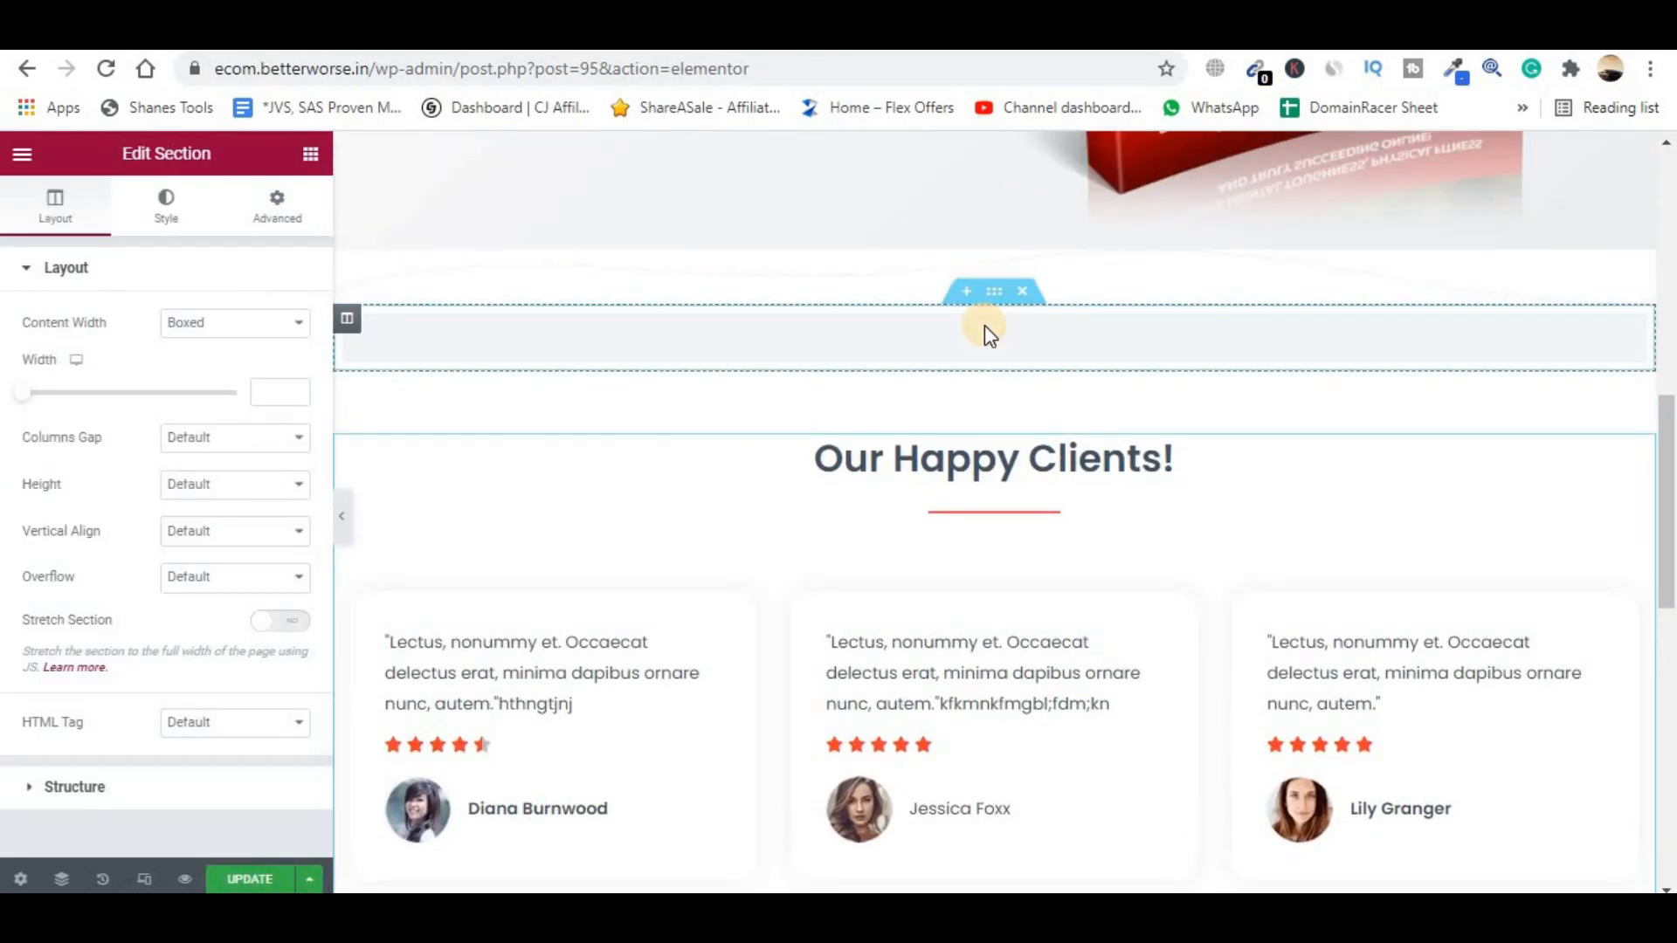
scroll(960, 393, down, 7)
click(249, 879)
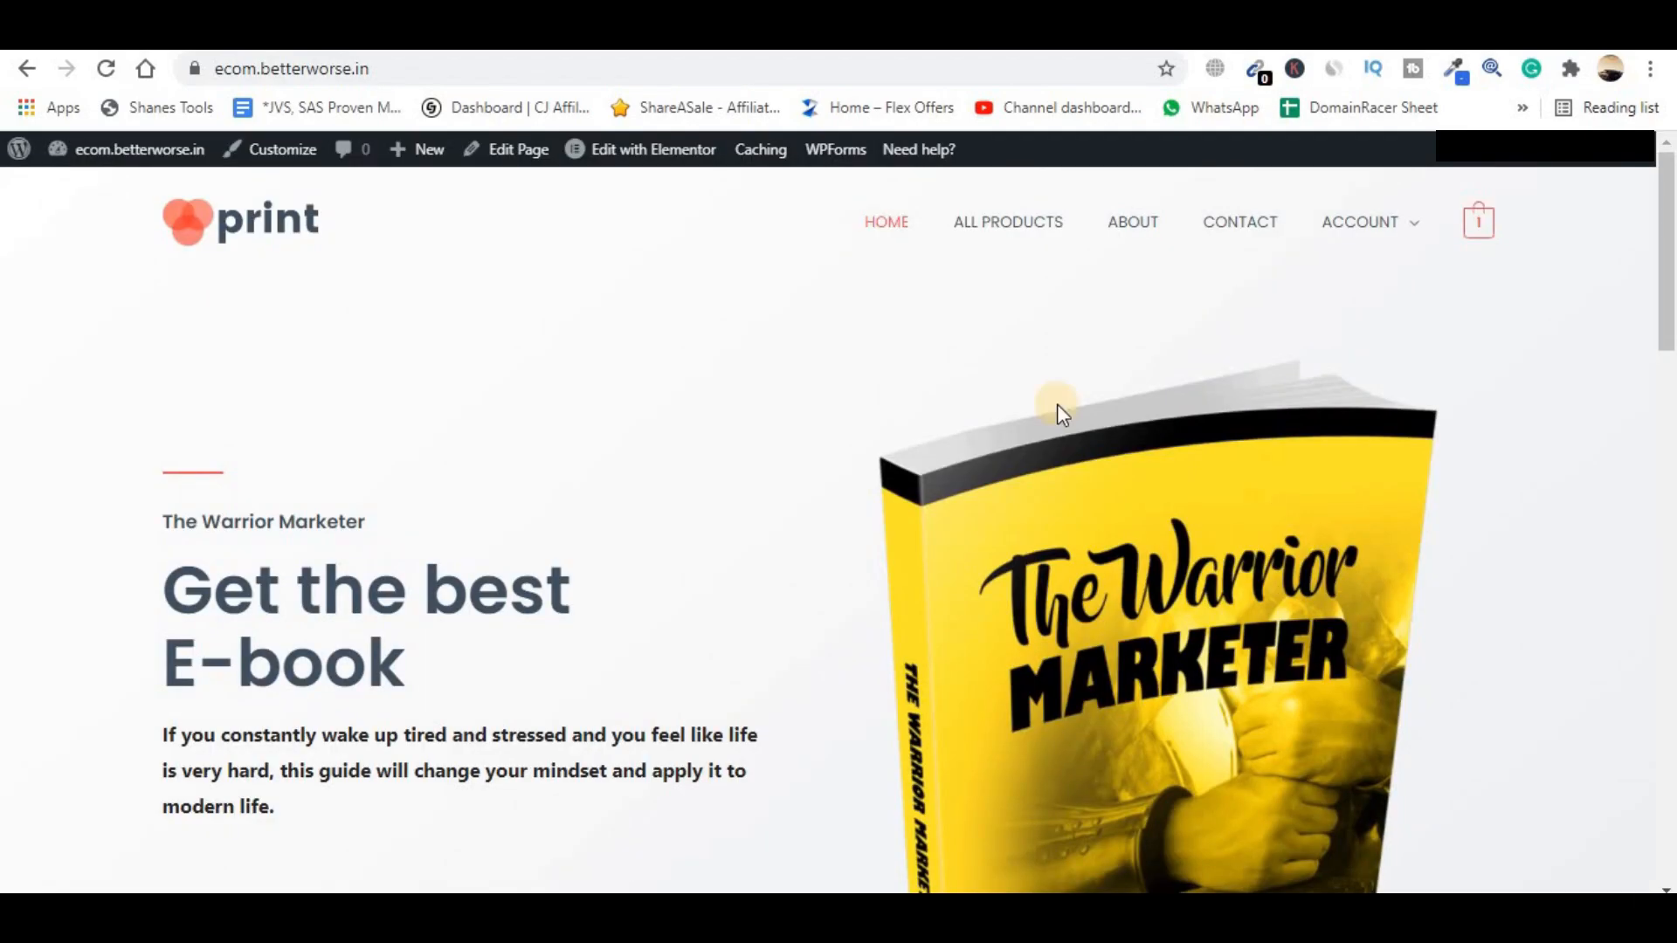
- Reload the live home page and review the order of the hero, product and testimonial sections
click(106, 68)
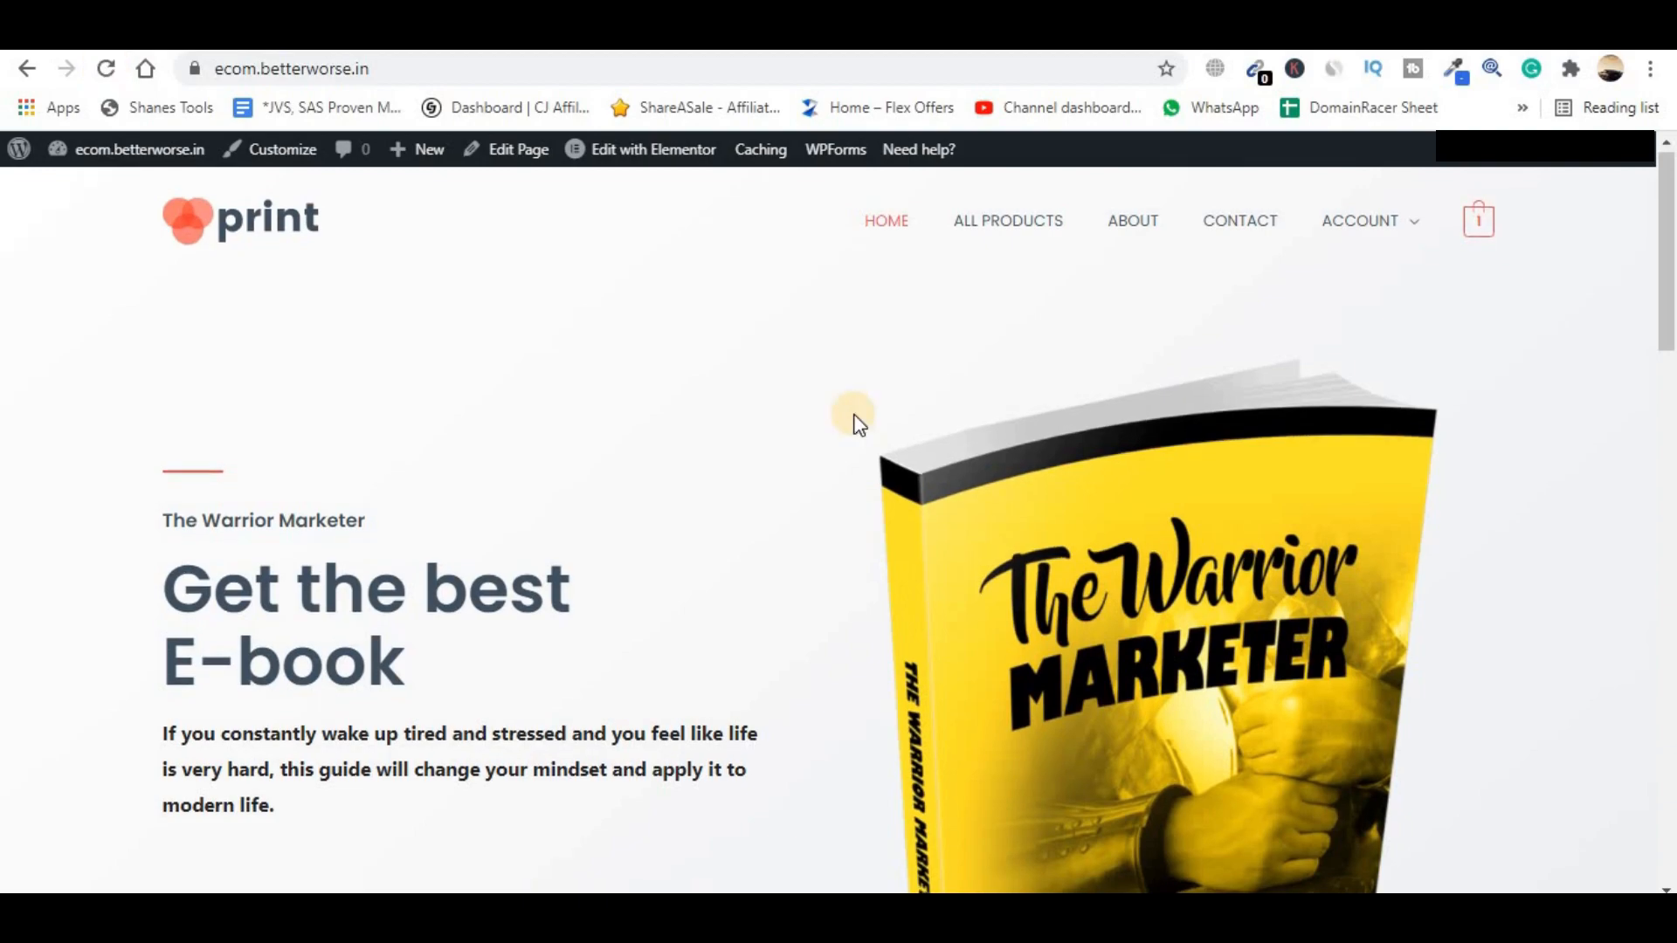
scroll(856, 421, down, 7)
scroll(856, 421, up, 3)
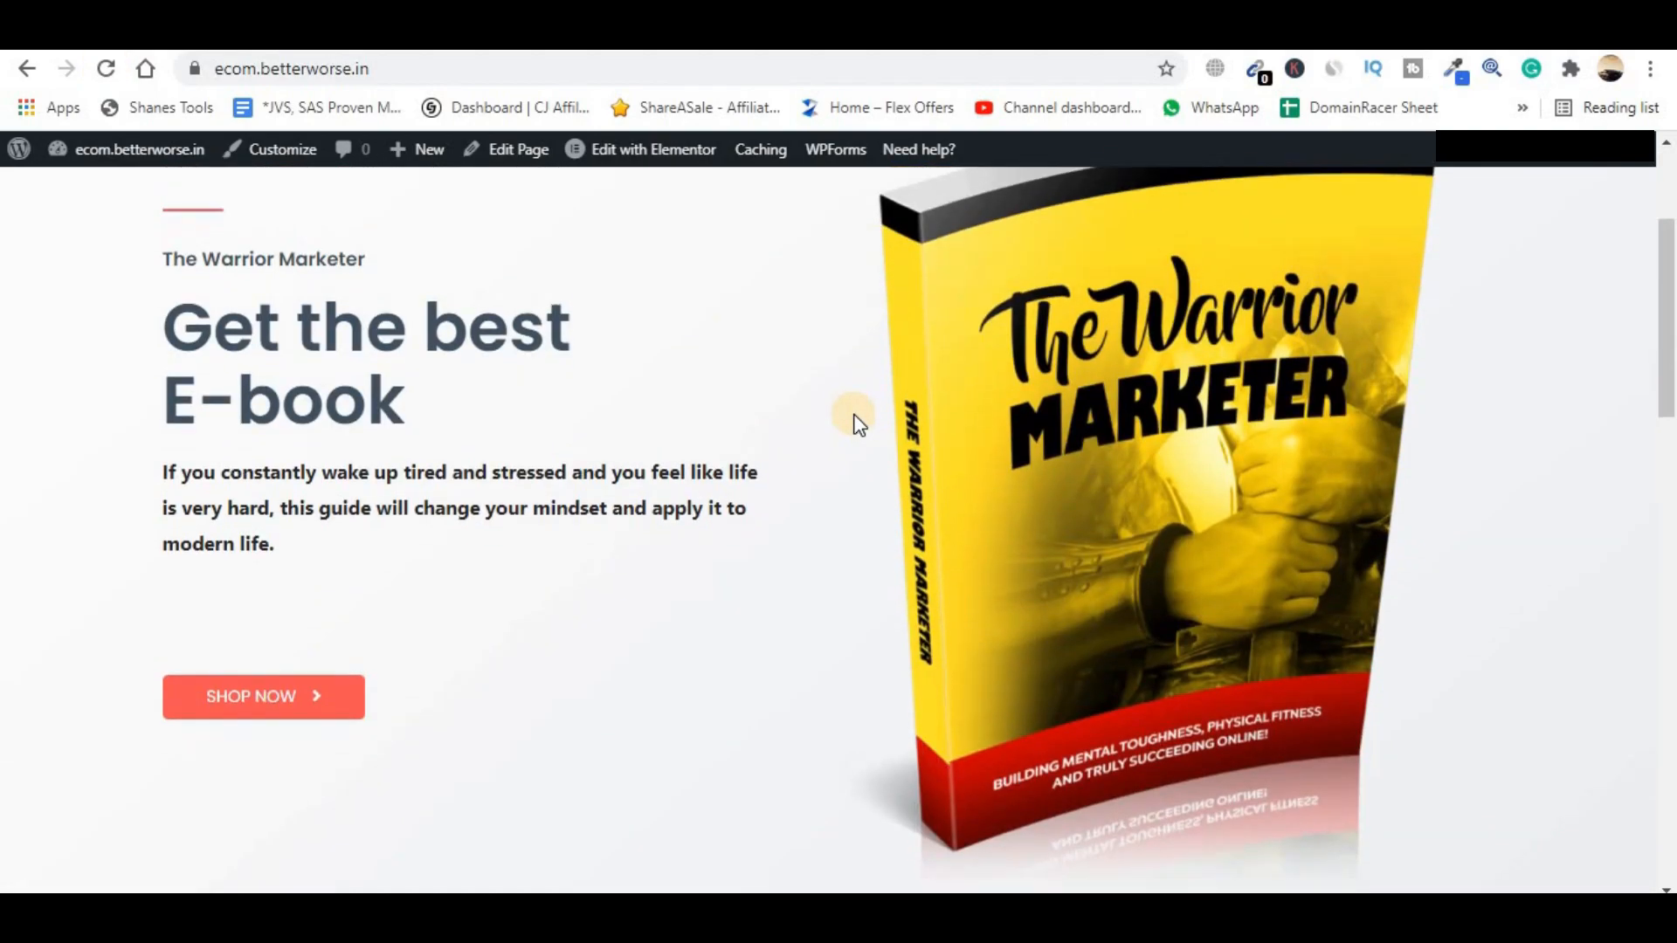
scroll(853, 419, down, 7)
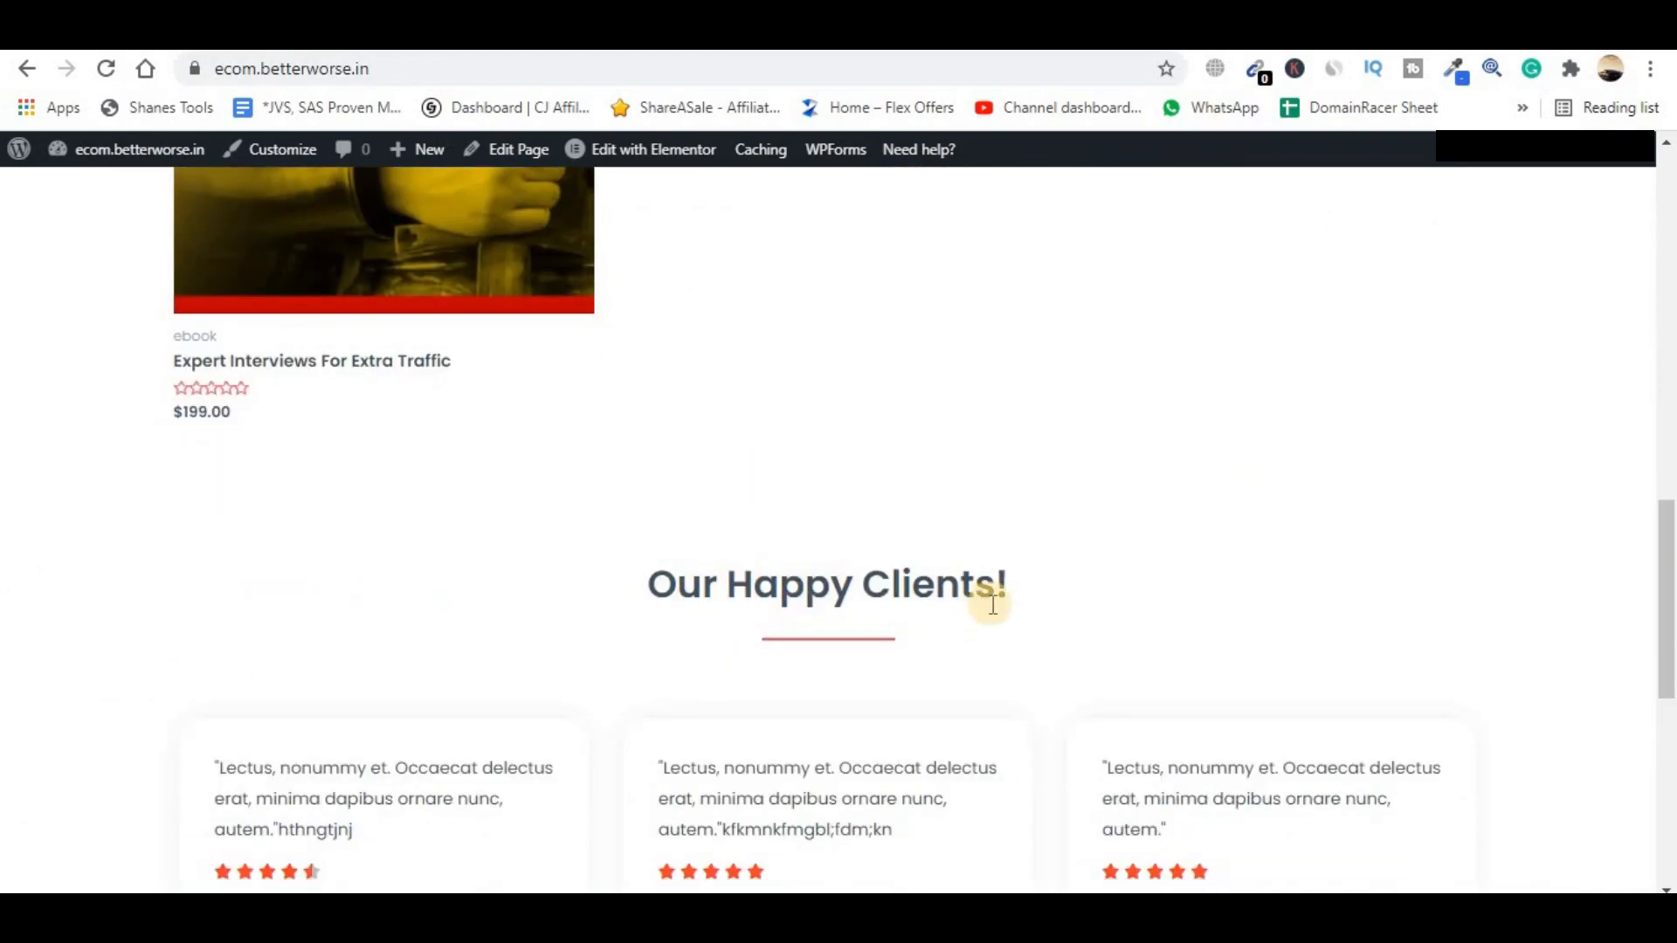
scroll(1266, 619, down, 5)
scroll(1268, 615, up, 2)
scroll(748, 625, up, 10)
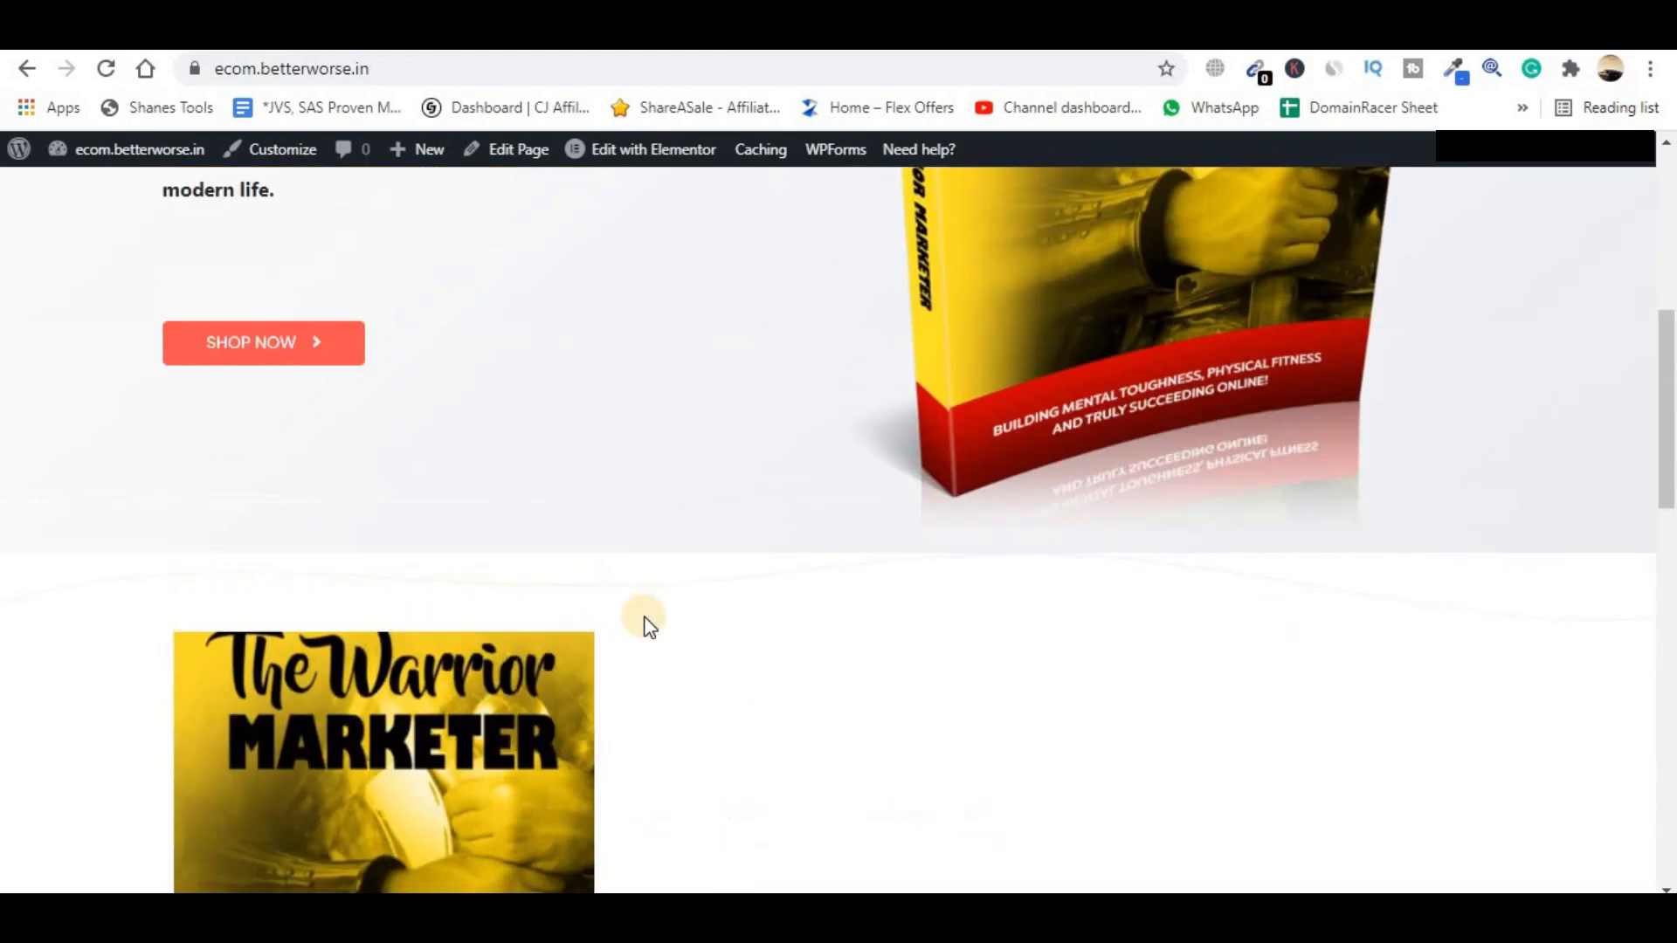
scroll(914, 524, down, 4)
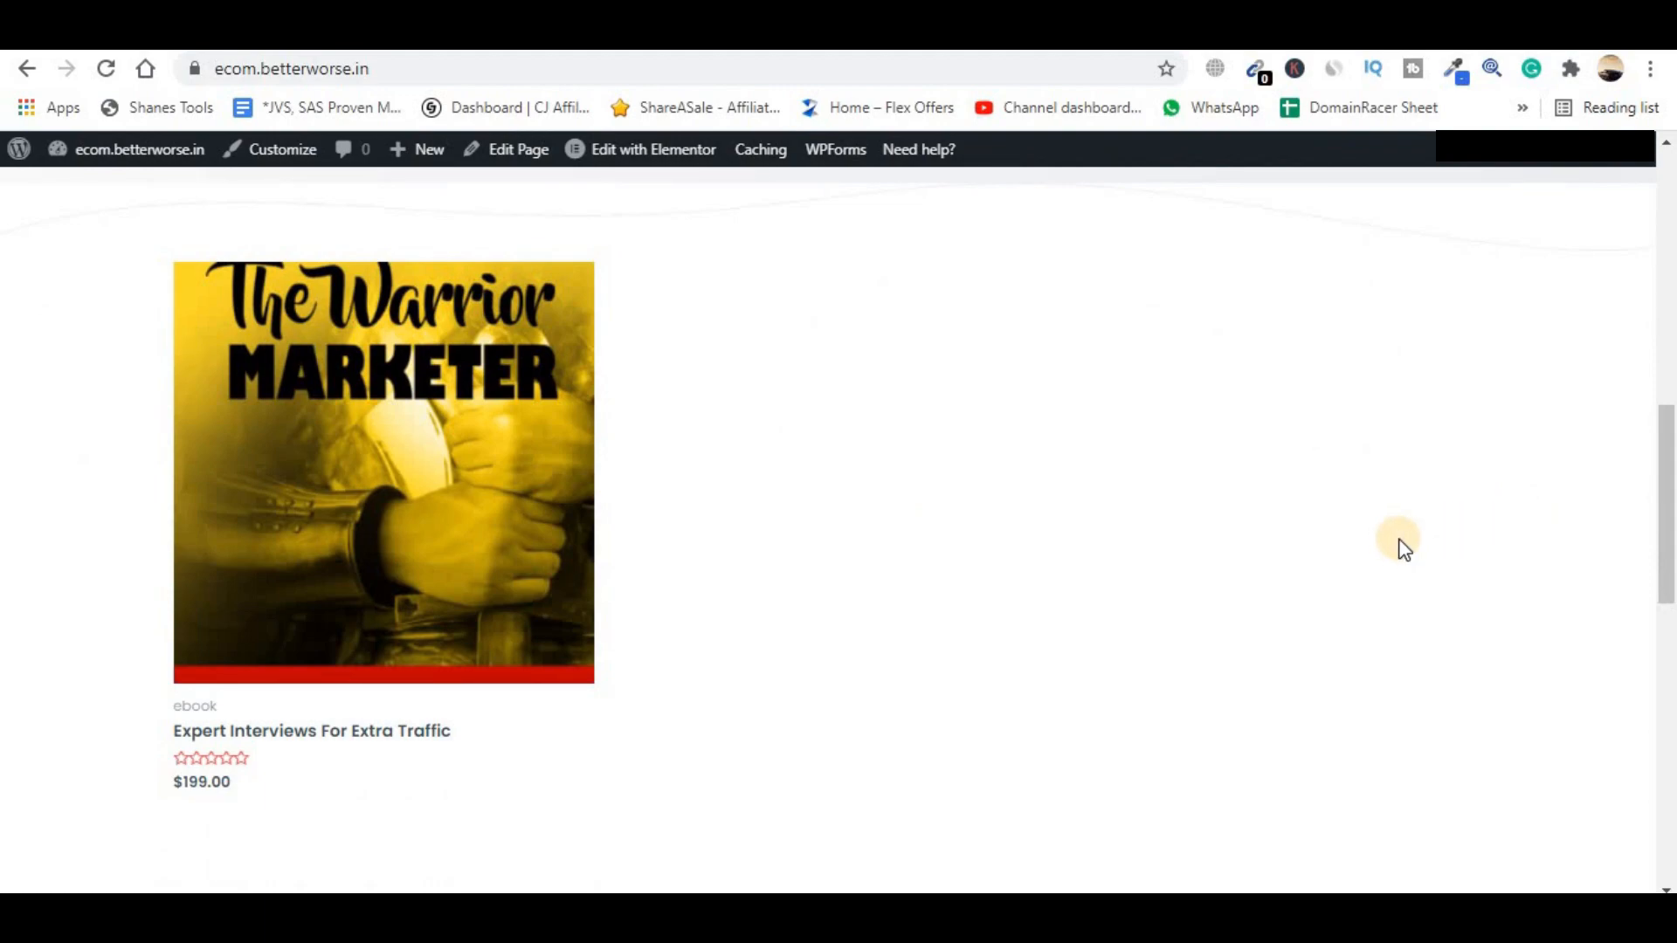
scroll(1399, 546, up, 1)
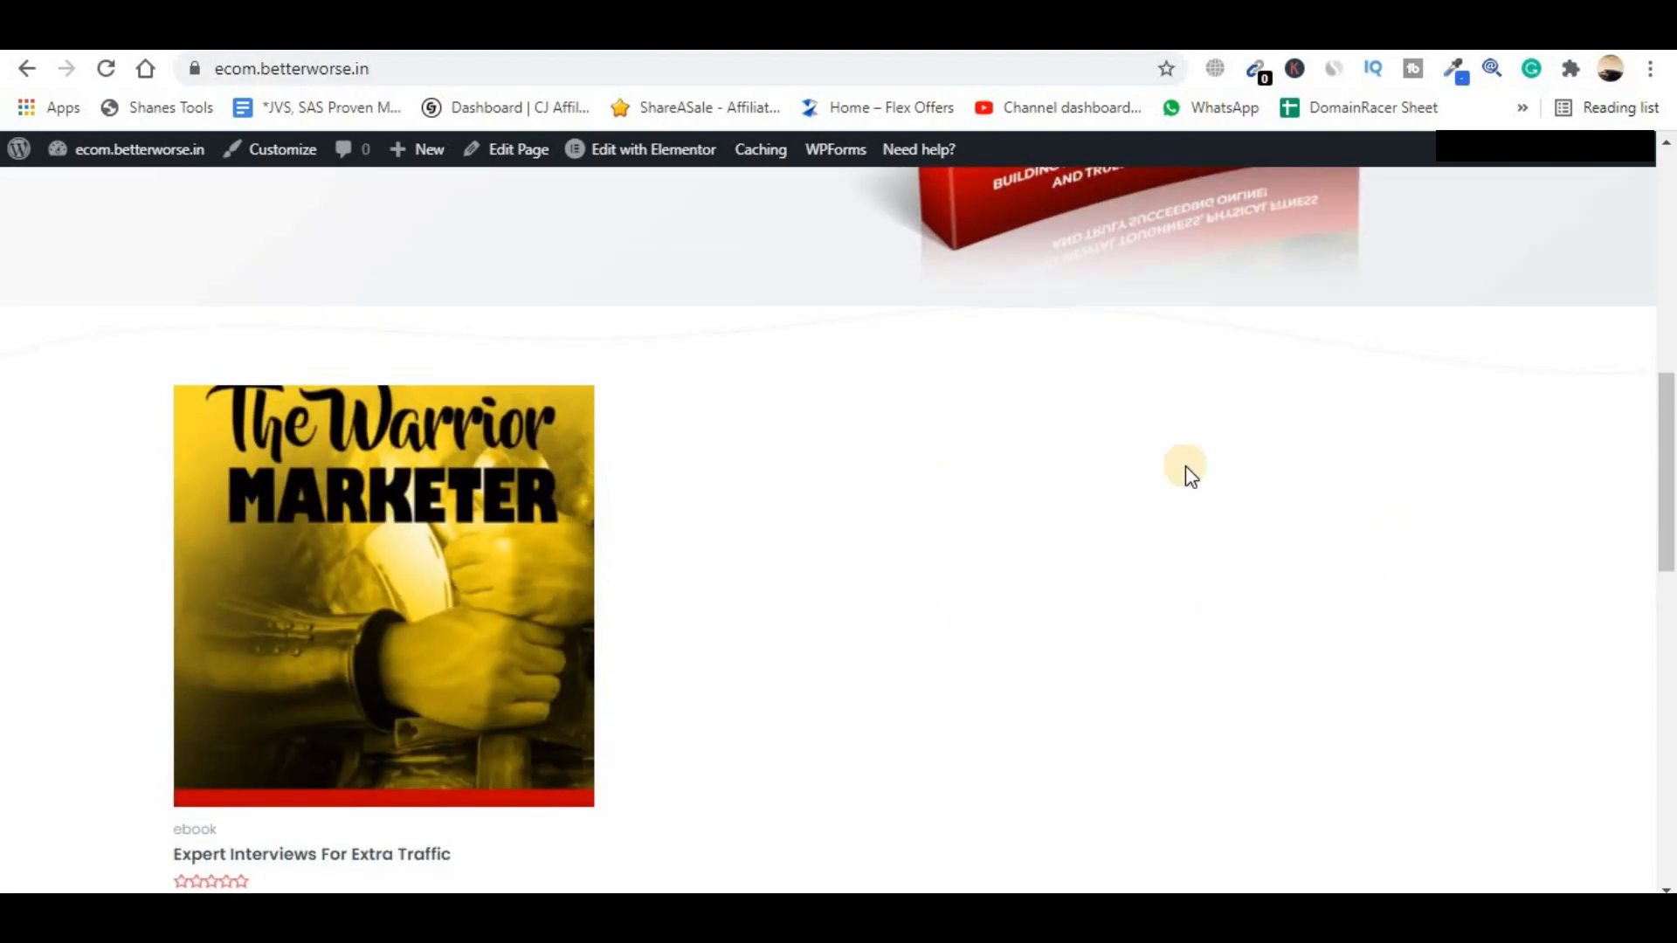
scroll(1672, 555, down, 2)
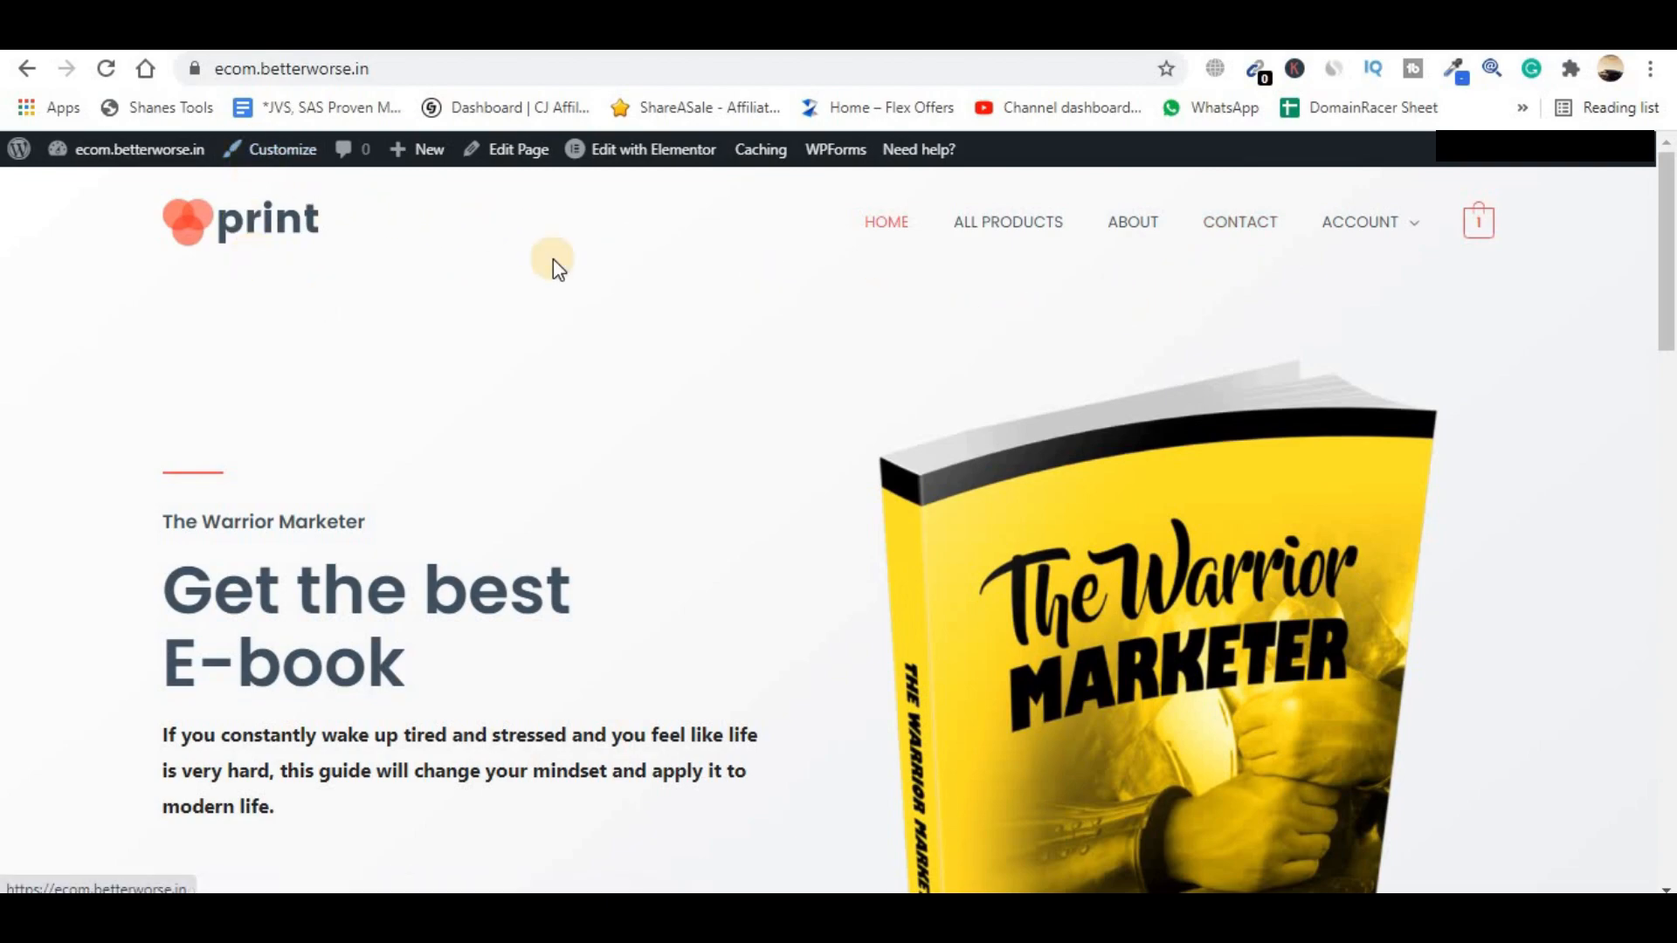
scroll(1485, 677, down, 5)
scroll(1327, 567, up, 5)
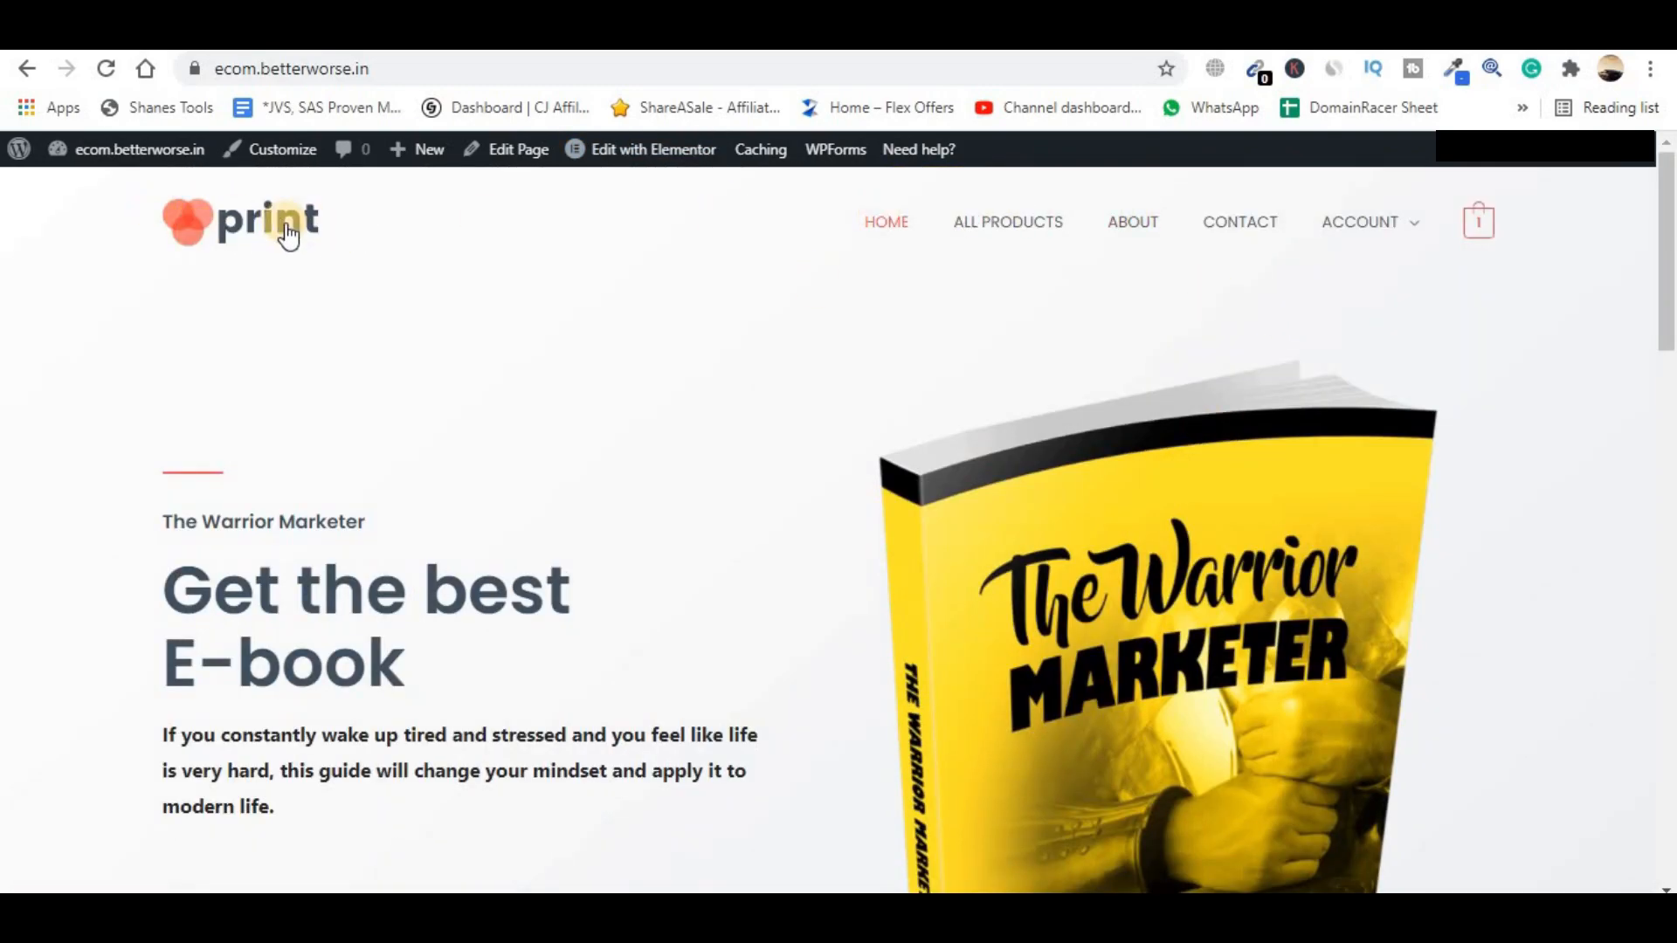
- Open the theme customizer's logo settings from the live page, remove the print logo and enable the site title display
click(277, 153)
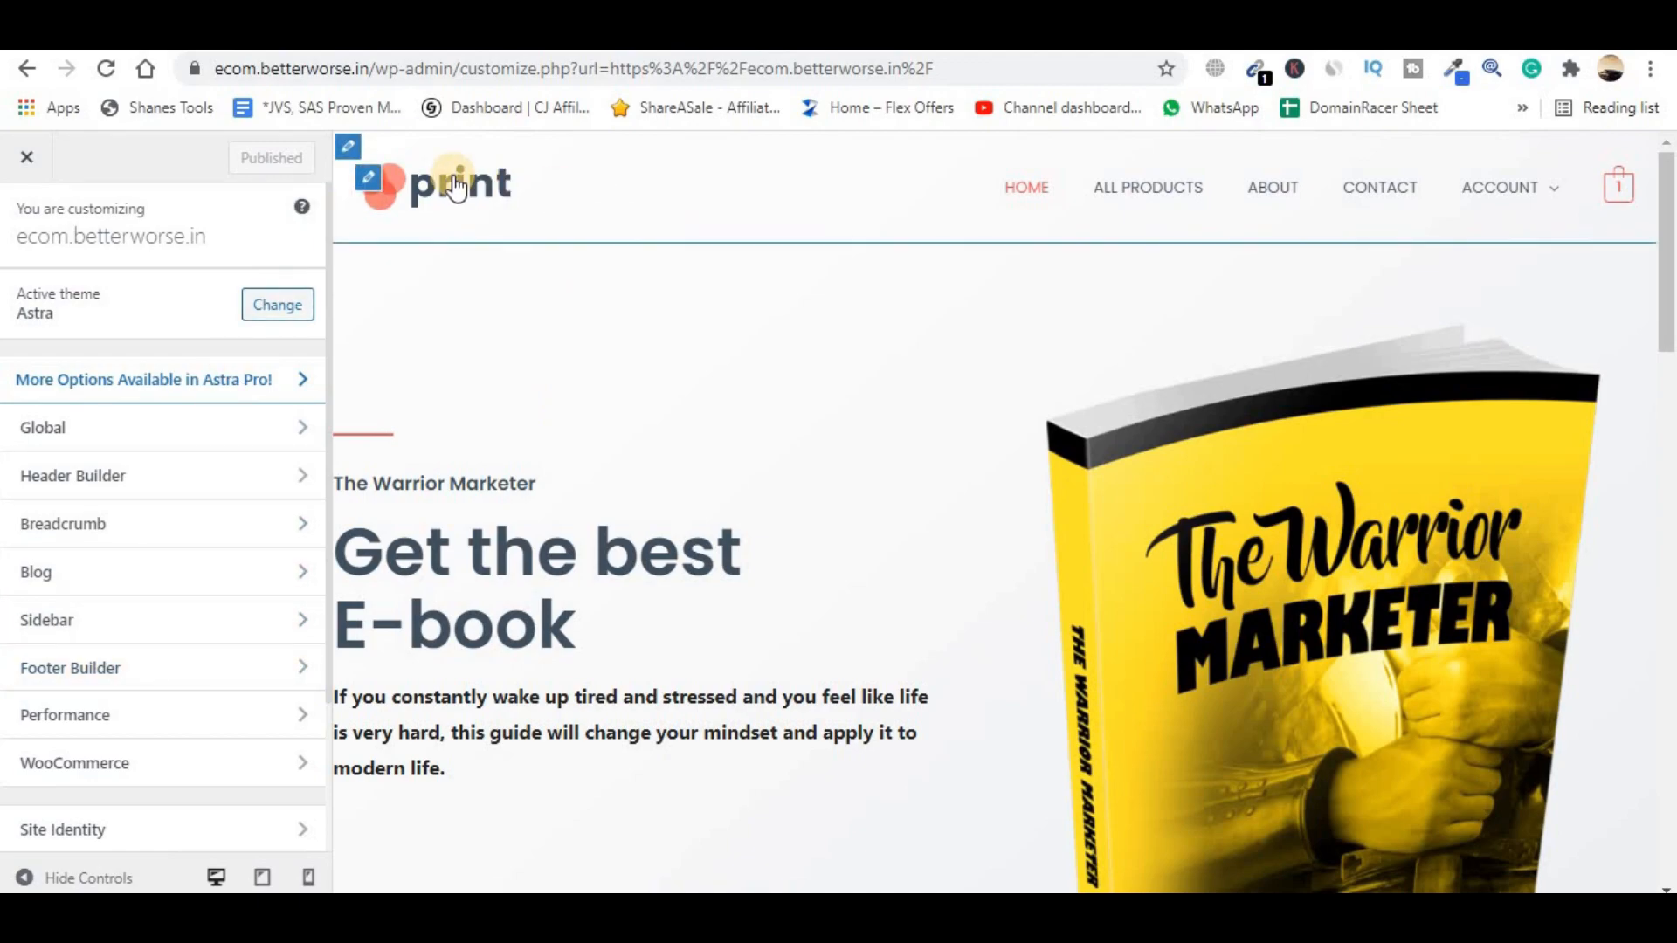
click(367, 189)
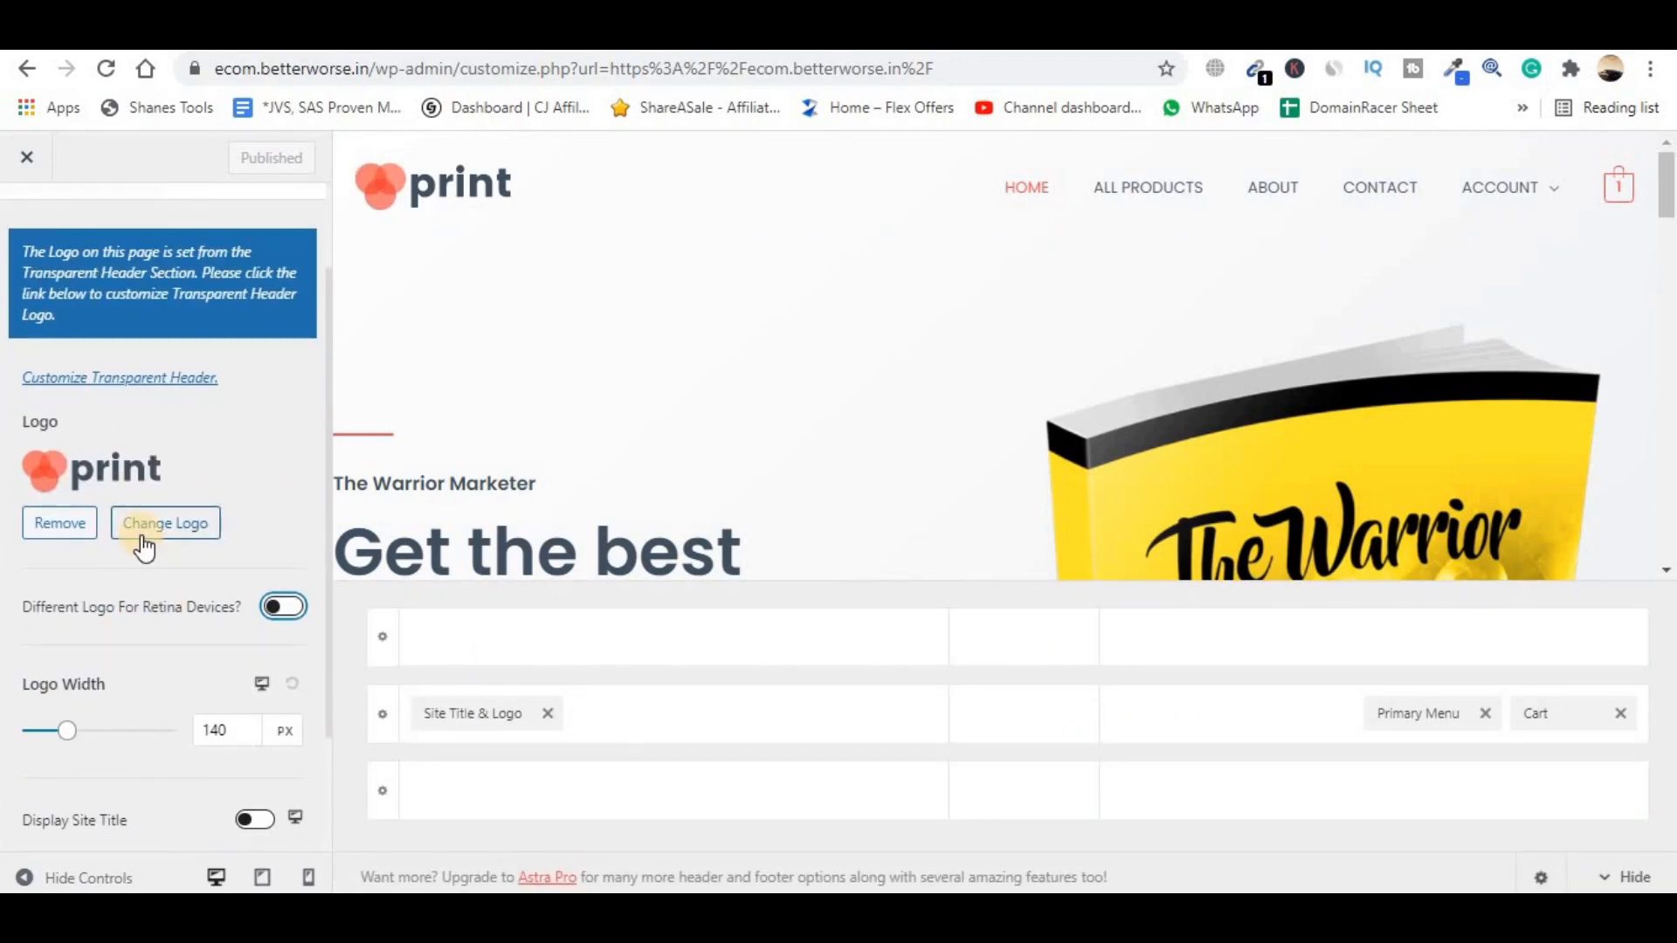
click(78, 517)
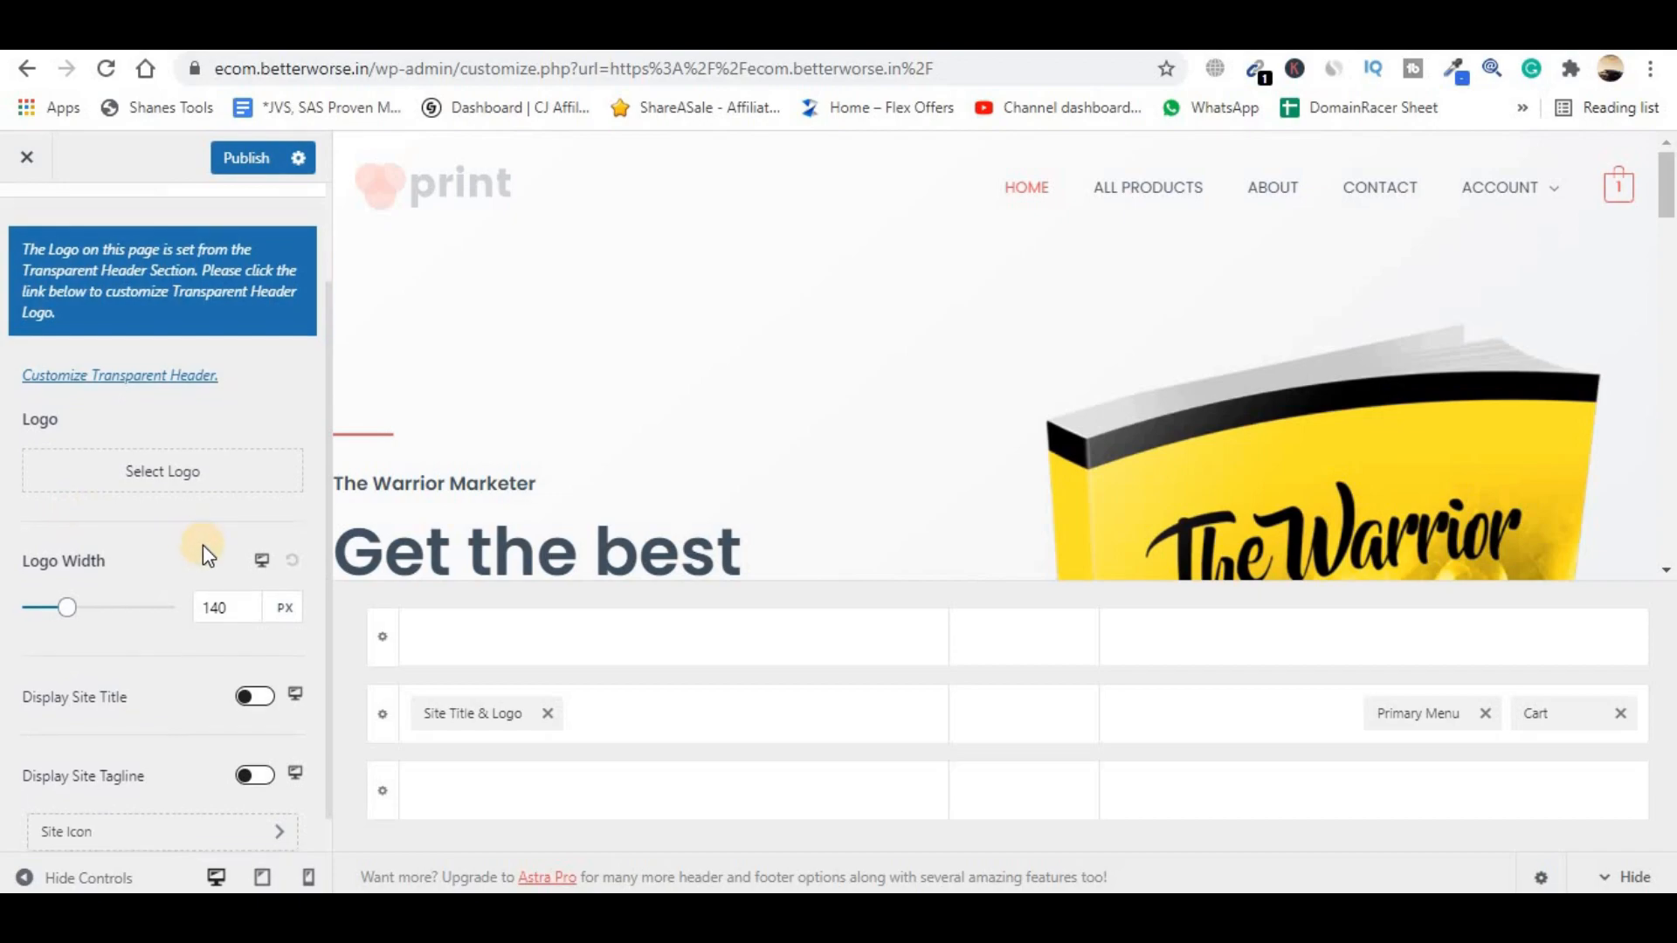
scroll(142, 681, down, 1)
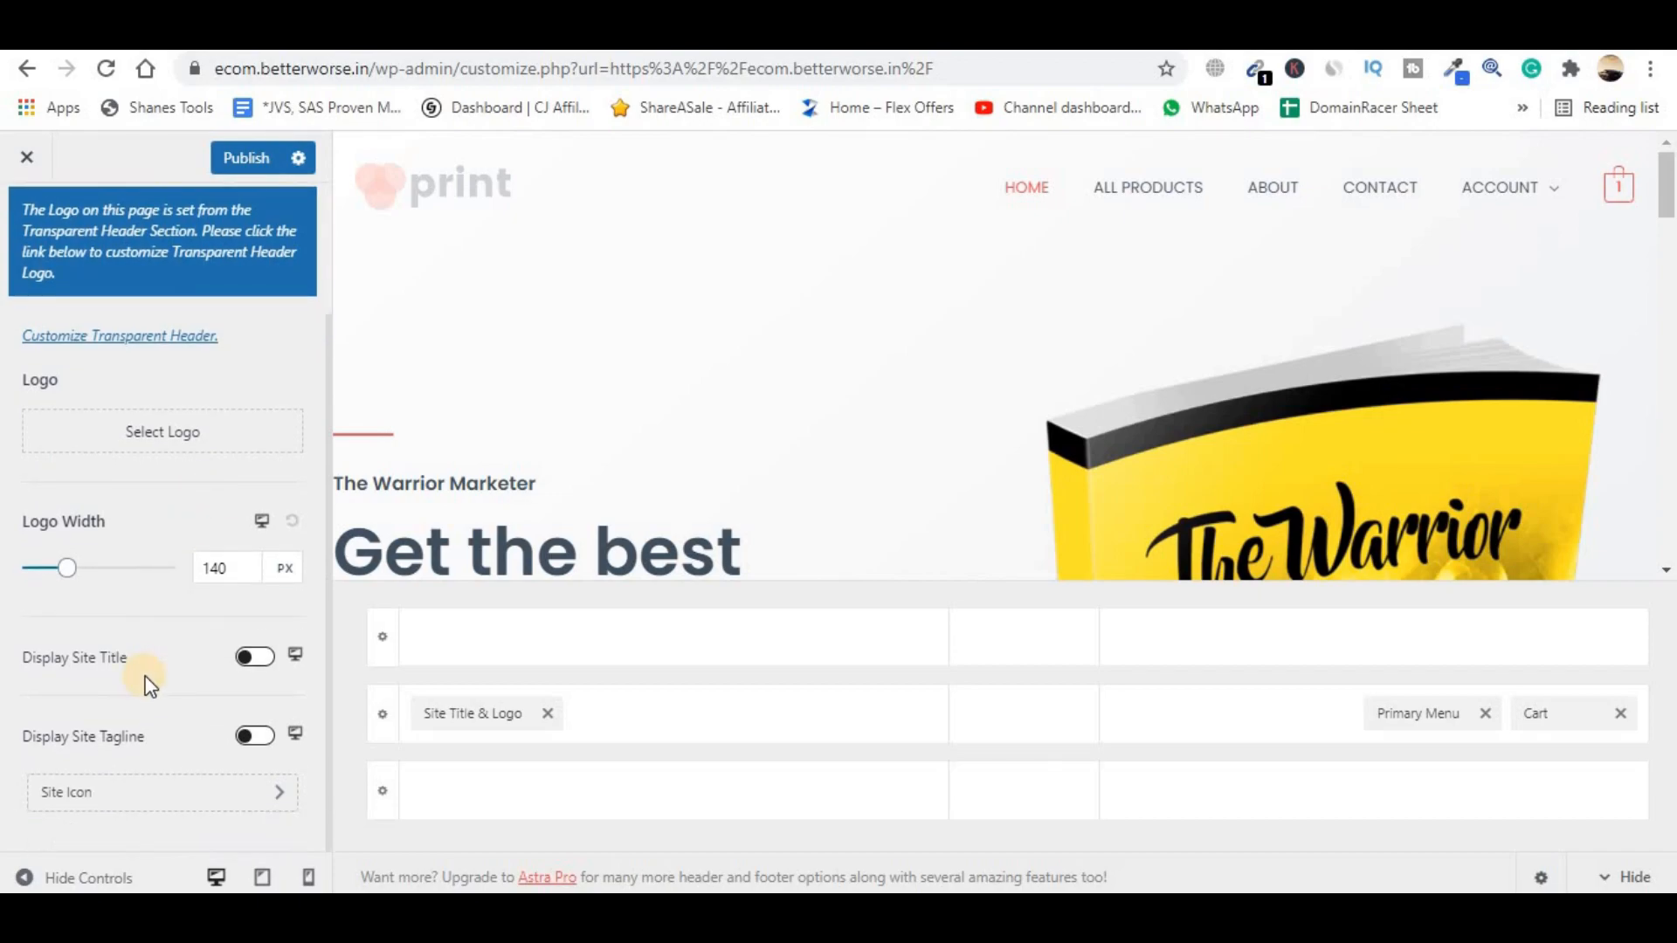
click(254, 668)
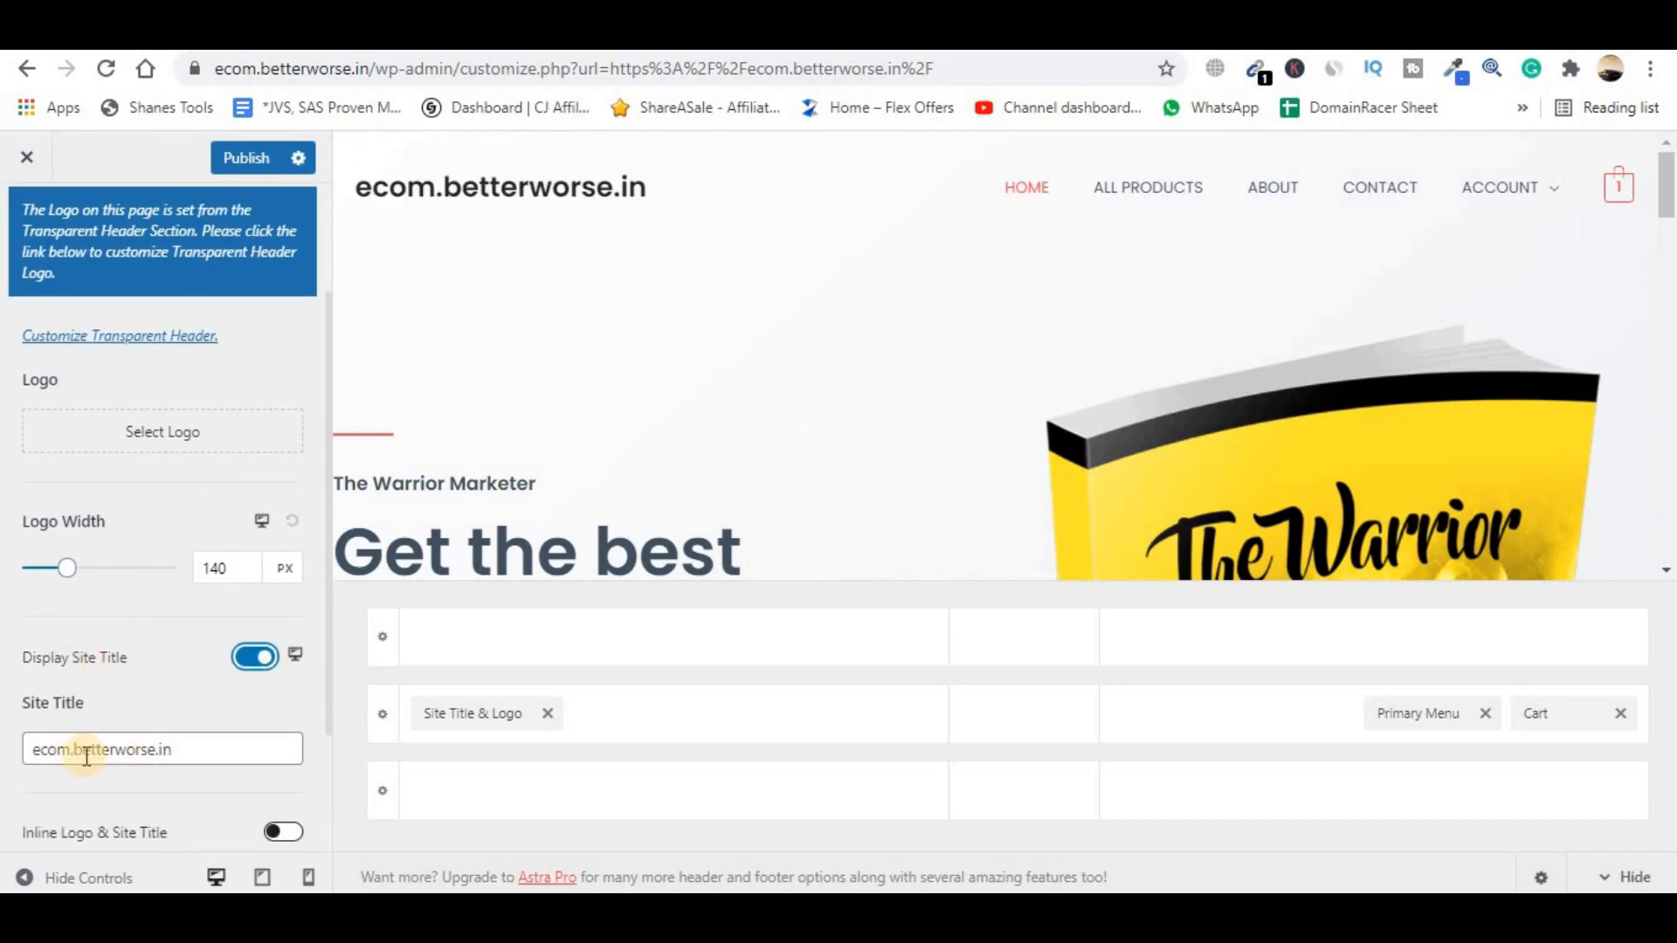
- Change the site title to "Betterworse.in" and publish the change
drag(77, 752, 86, 758)
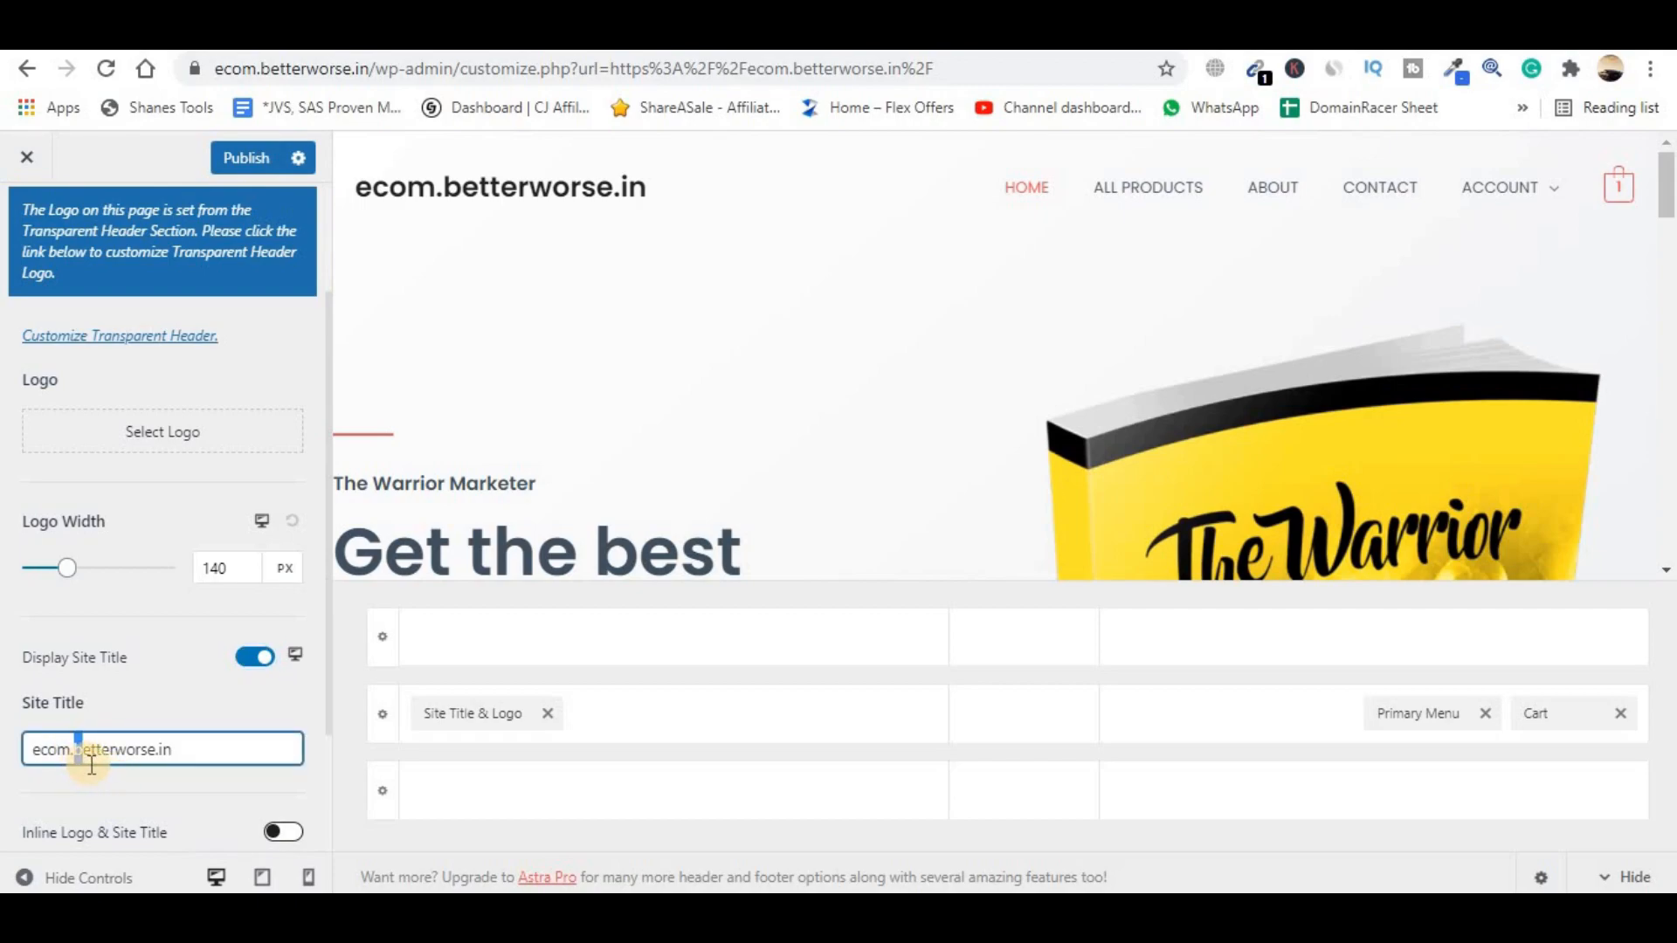
key(BackSpace)
key(BackSpace)
key(BackSpace)
key(BackSpace)
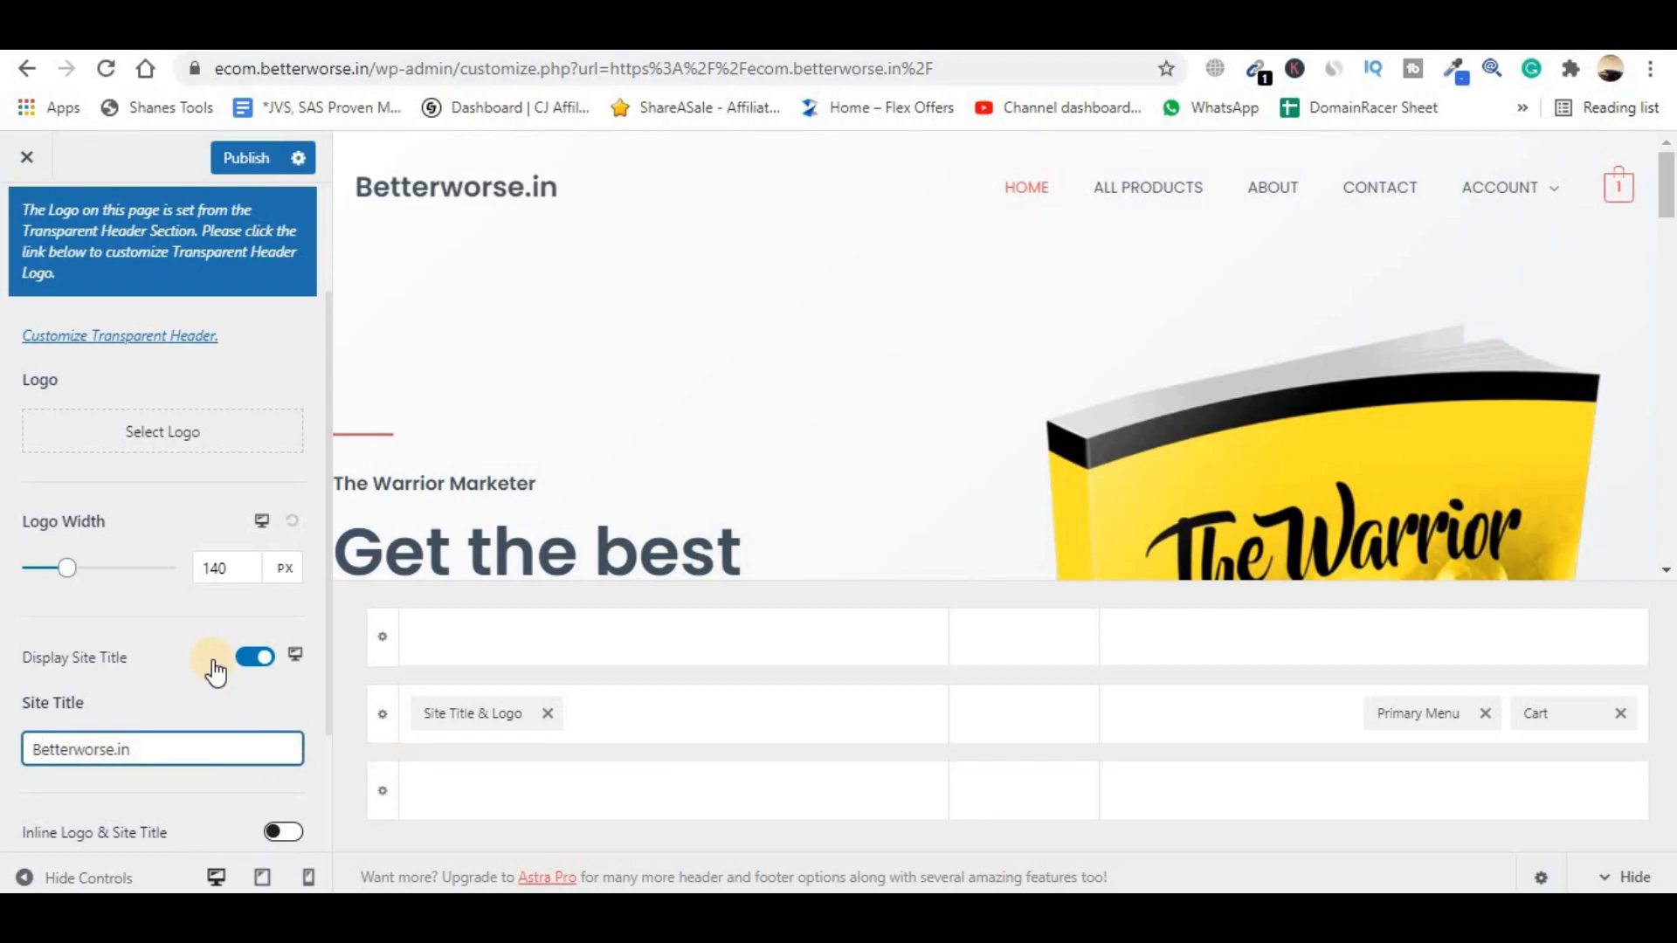
scroll(210, 646, down, 2)
scroll(243, 314, up, 4)
click(245, 157)
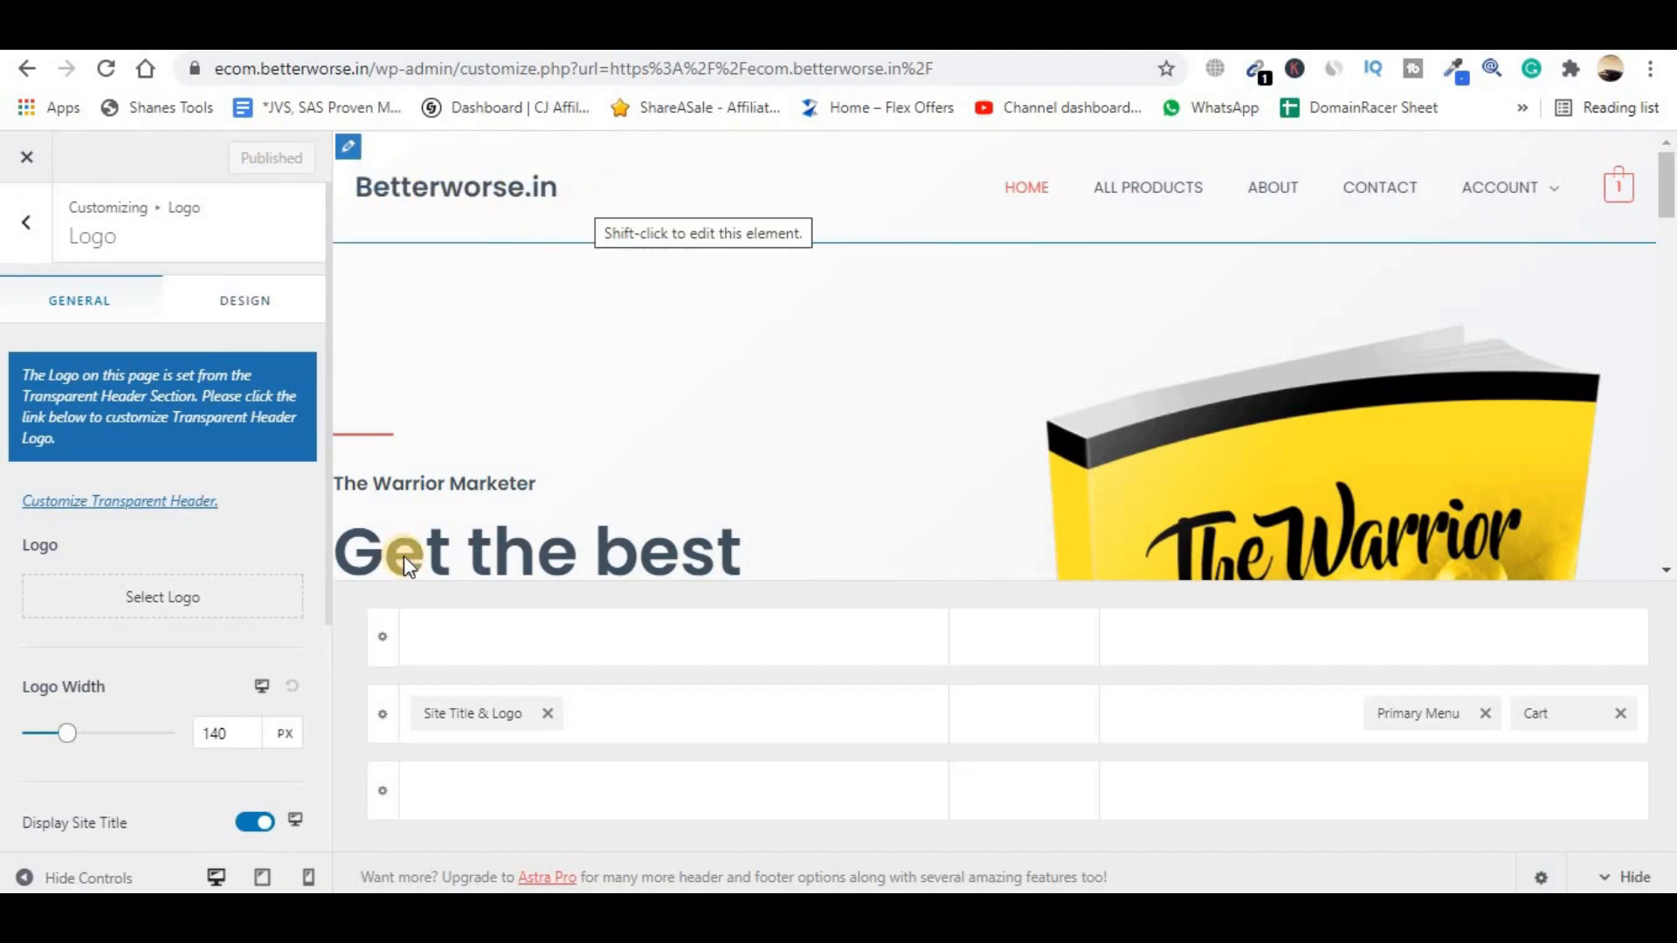
- Shorten the site title to "Betterworse" and publish it
scroll(234, 657, down, 1)
scroll(234, 657, down, 2)
click(202, 679)
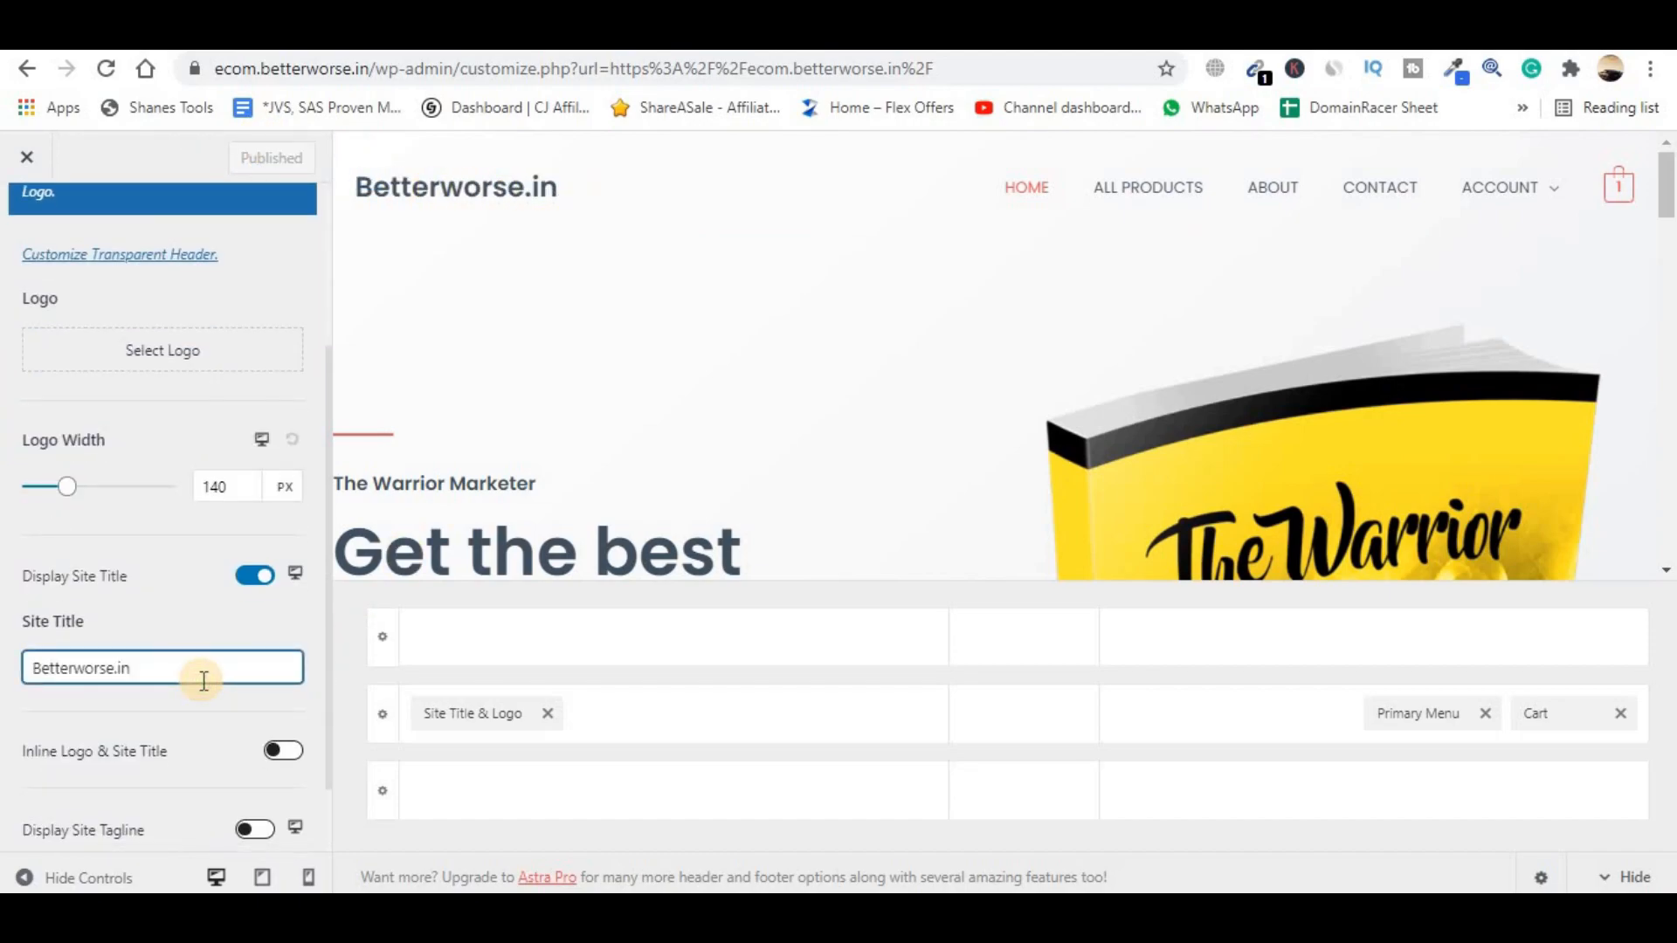
key(BackSpace)
key(BackSpace)
key(BackSpace)
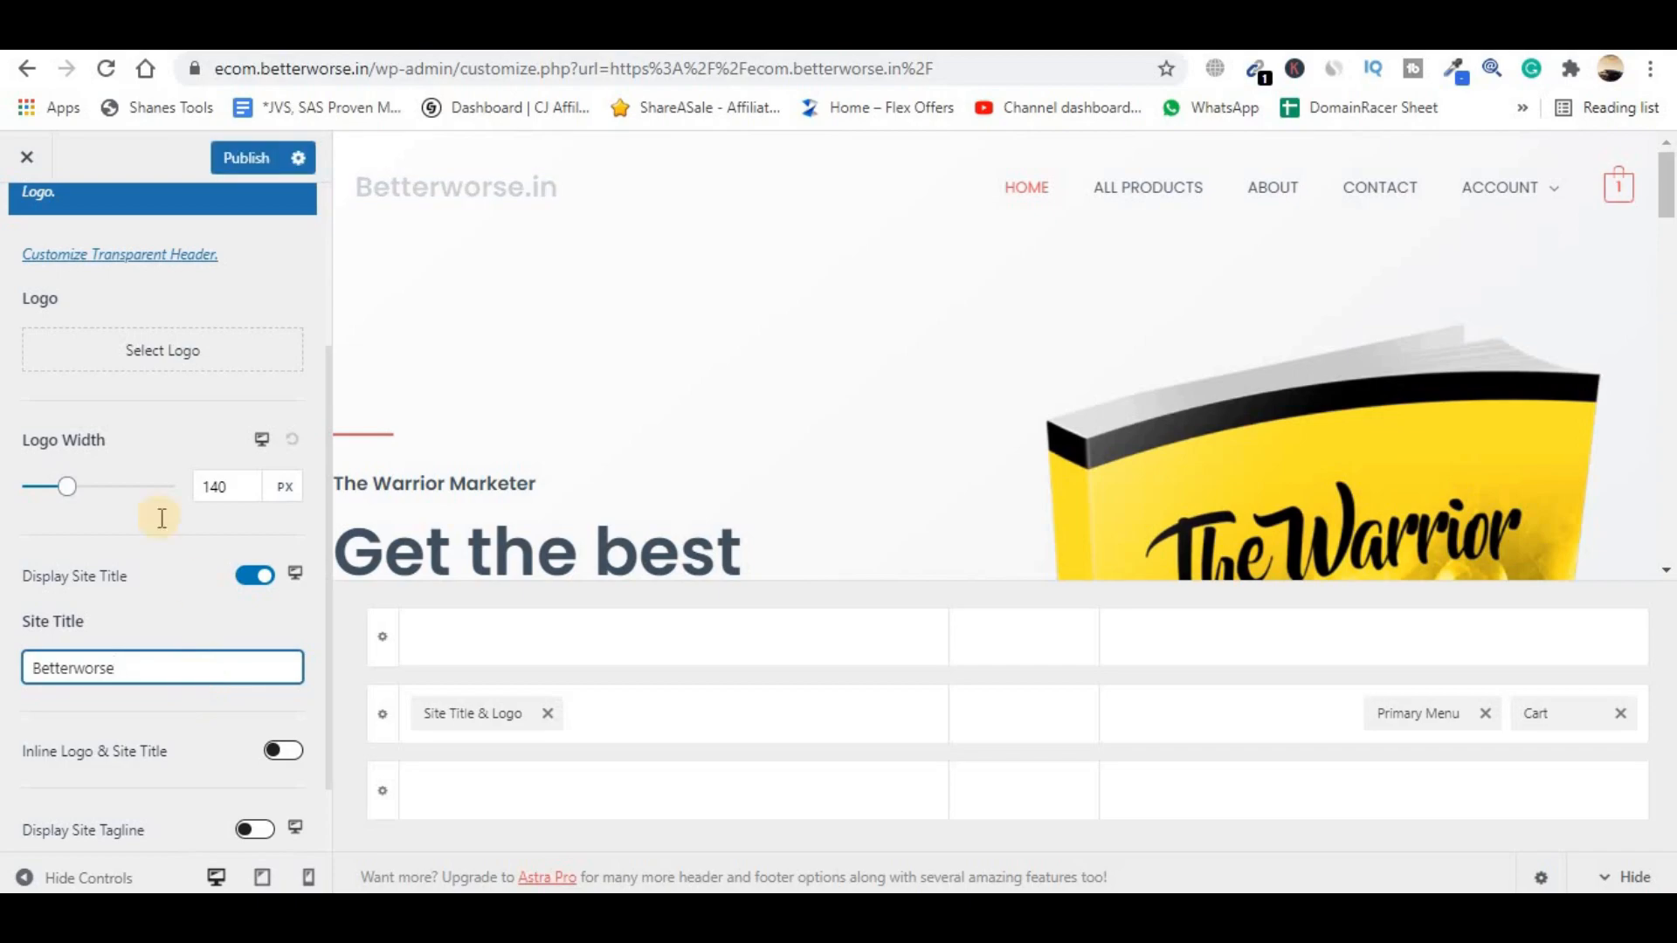
scroll(159, 520, up, 3)
click(211, 154)
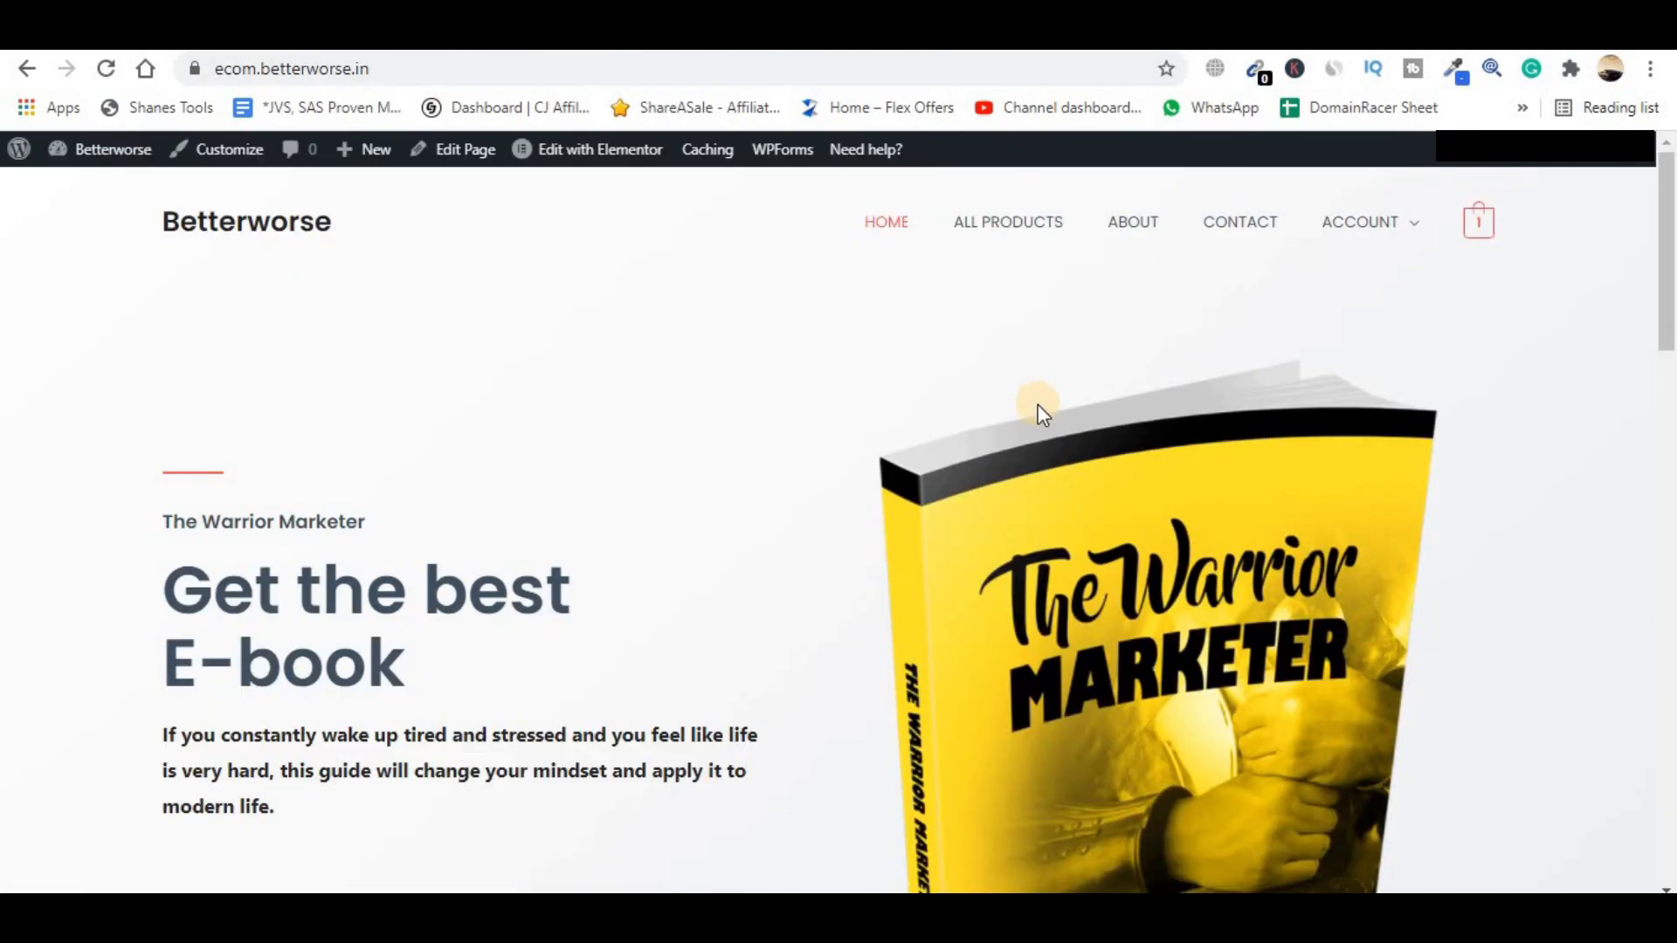
- Check the header title and the hero and product sections on the live home page
scroll(1037, 405, down, 5)
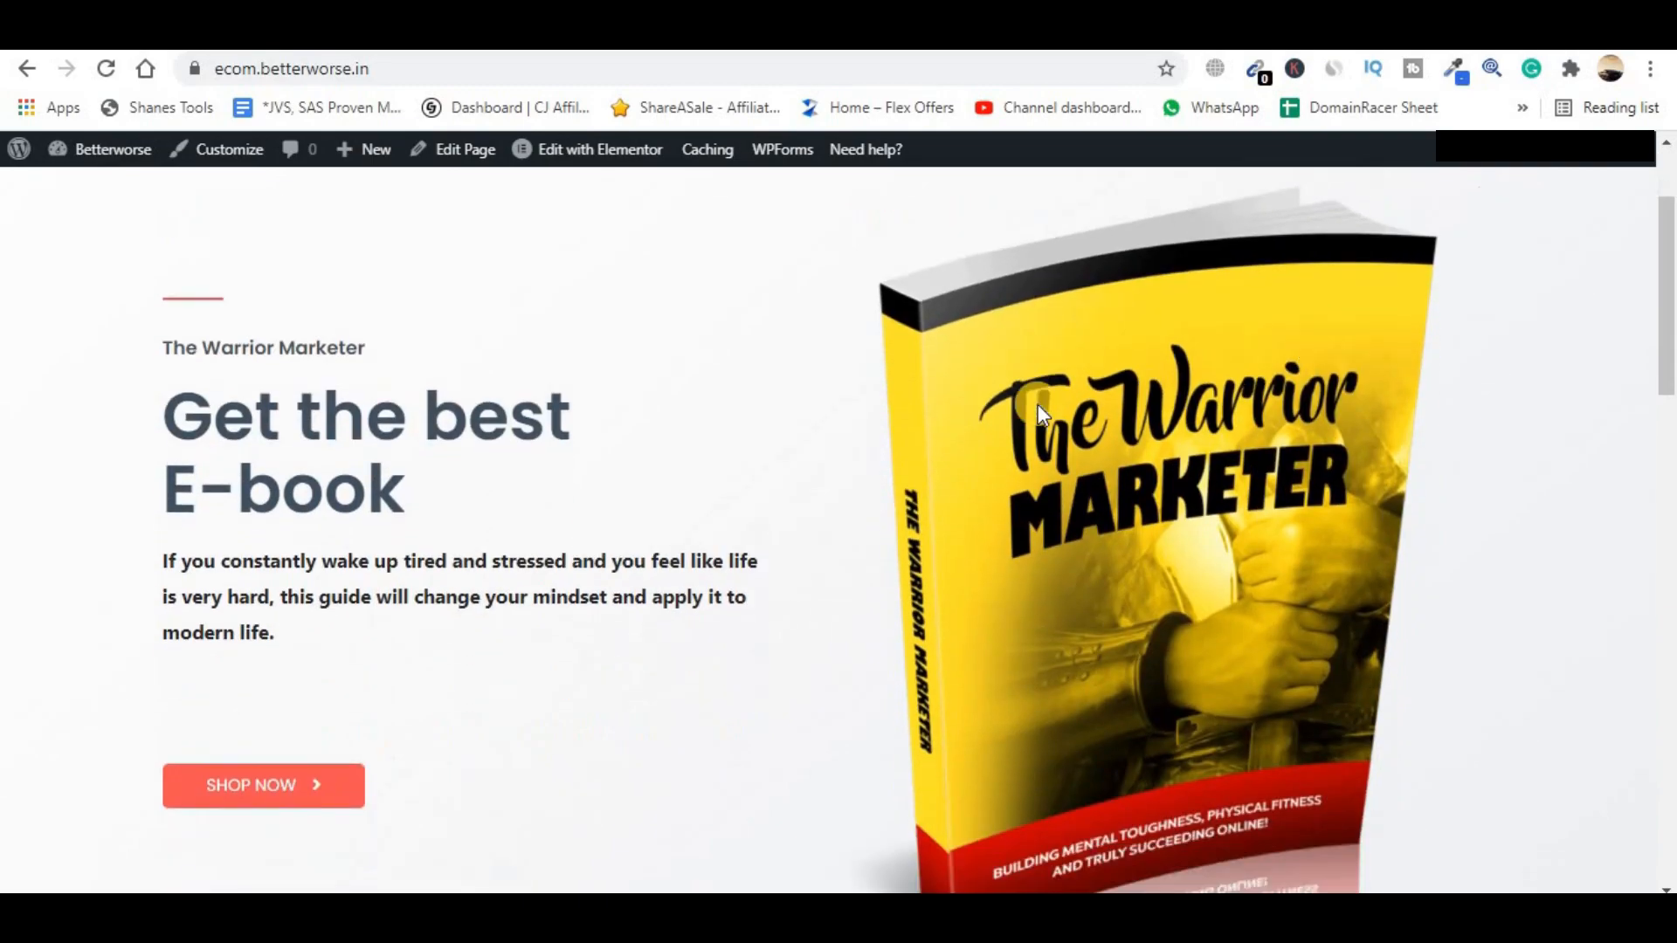
scroll(1037, 406, up, 5)
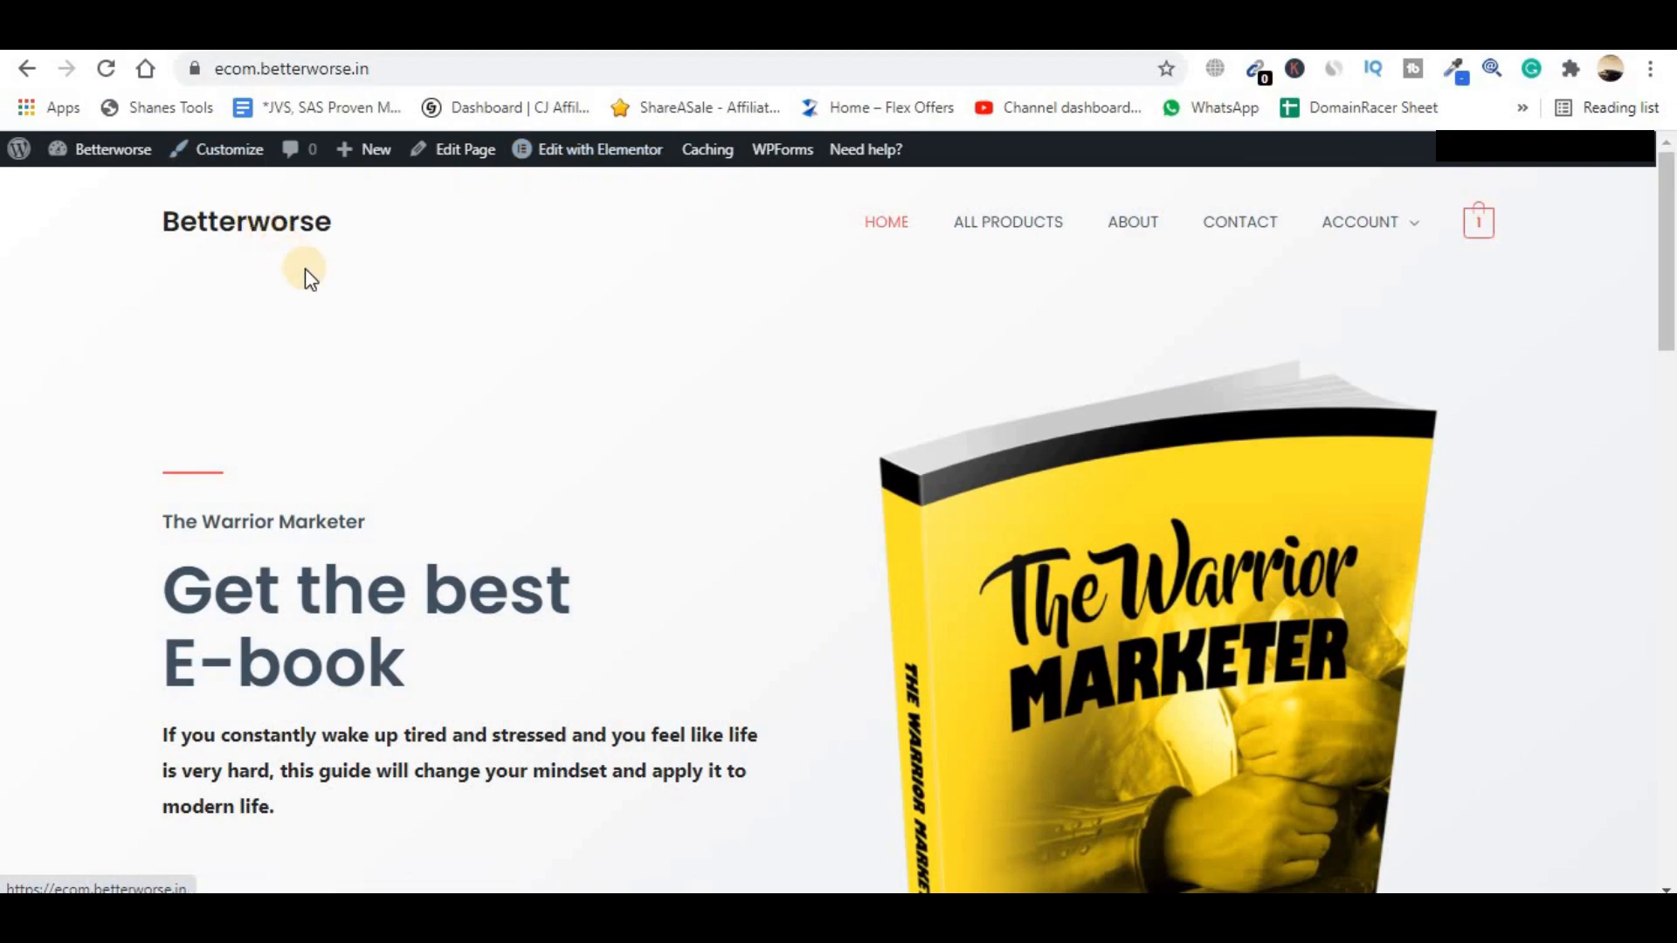
scroll(322, 280, down, 6)
scroll(966, 521, up, 2)
scroll(898, 760, down, 3)
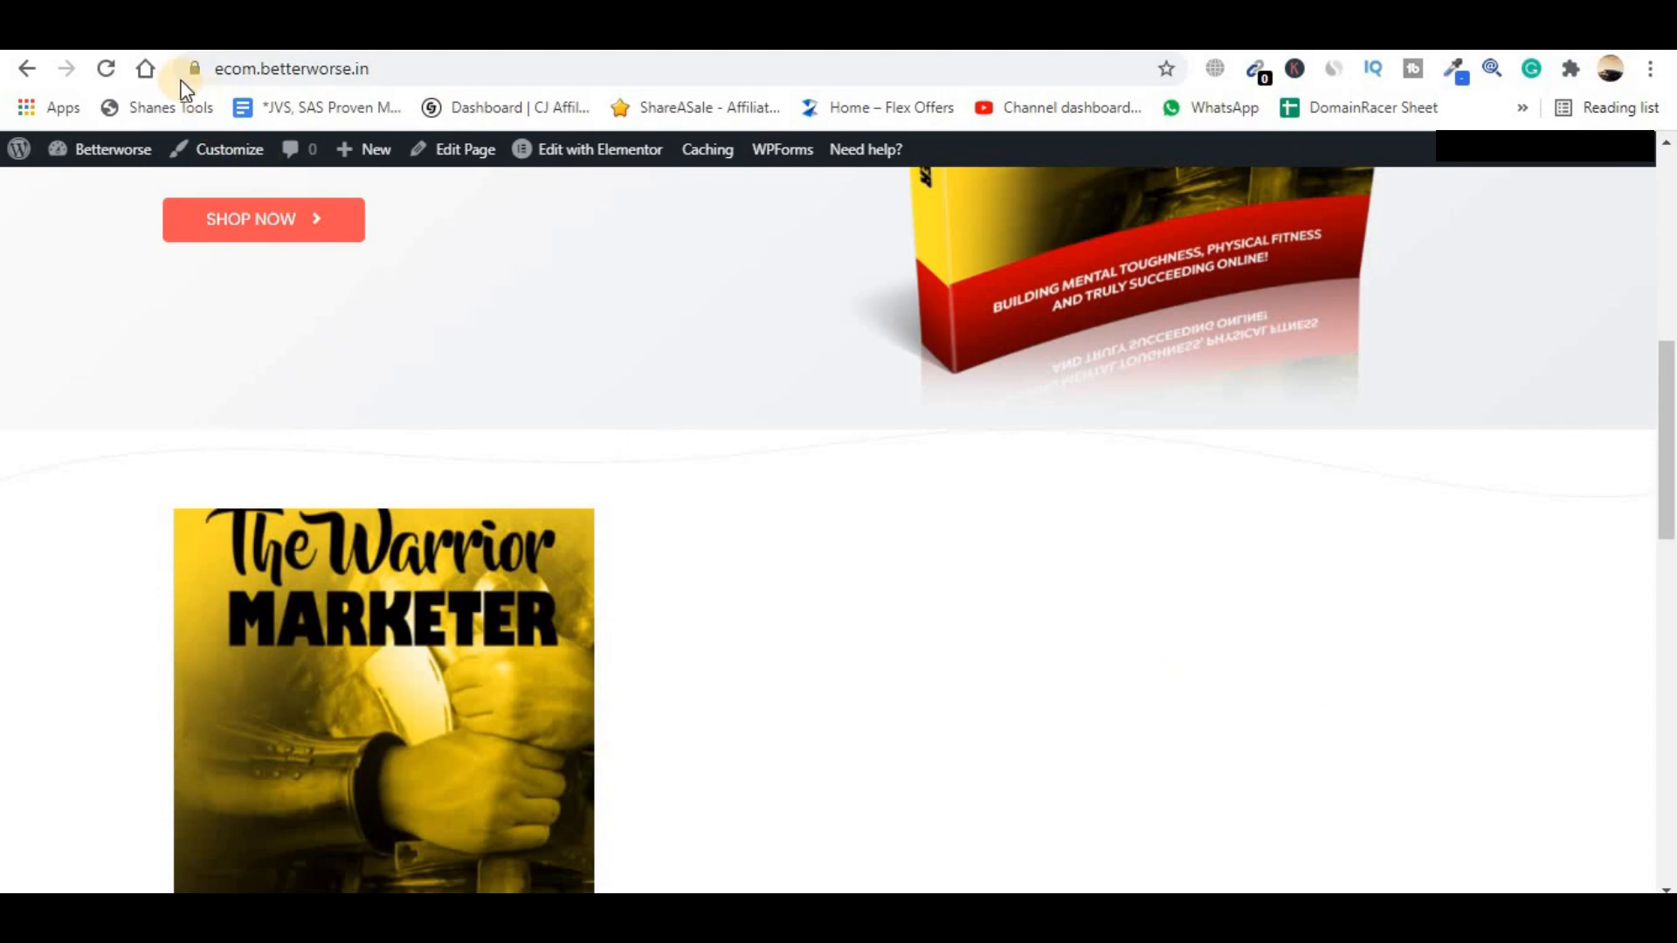
- Switch to the betterworse.in reference site and examine the e-book listings on its home page and Shop page
click(166, 31)
scroll(906, 515, up, 20)
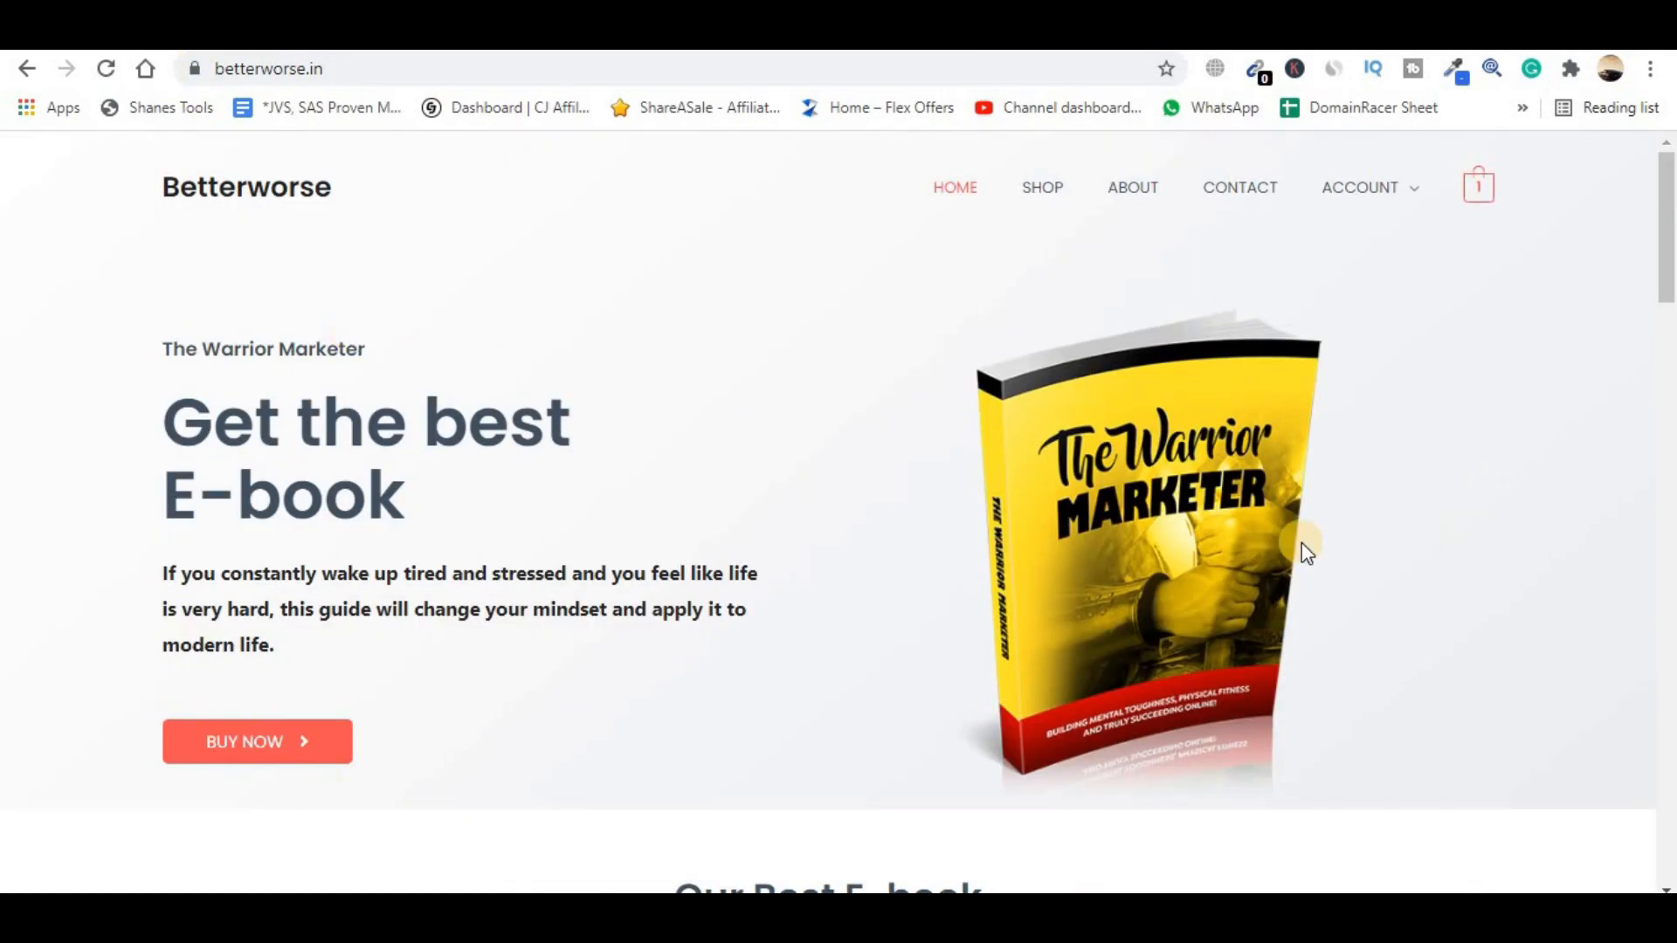
scroll(1277, 646, down, 9)
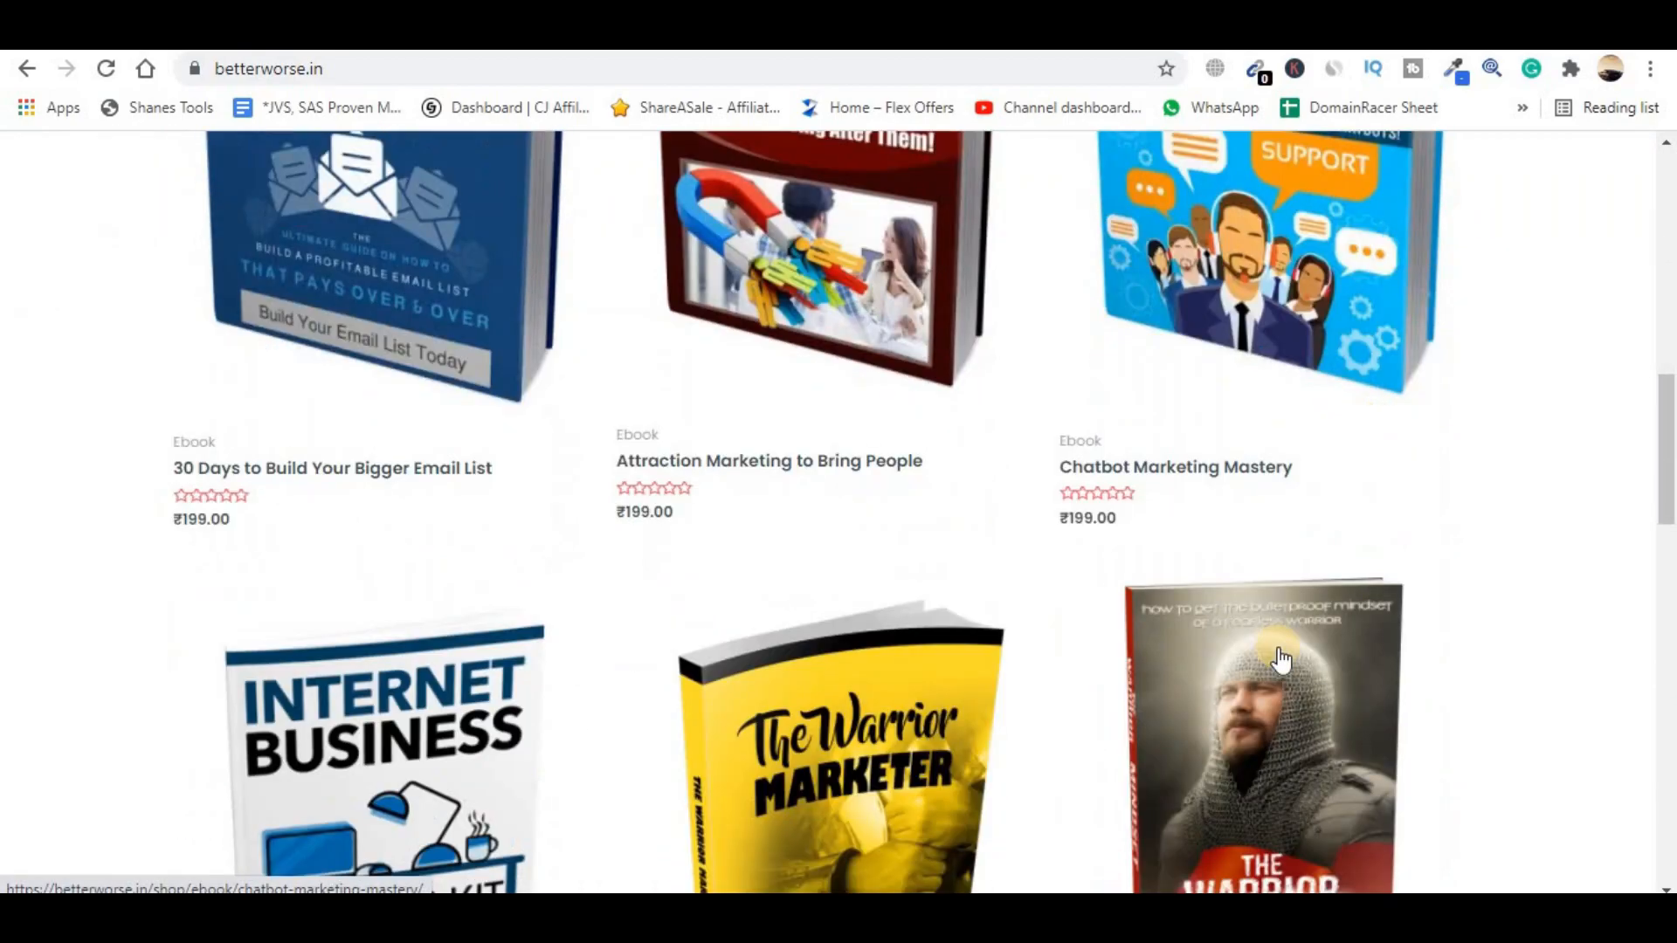
scroll(1277, 658, down, 6)
scroll(1276, 655, up, 15)
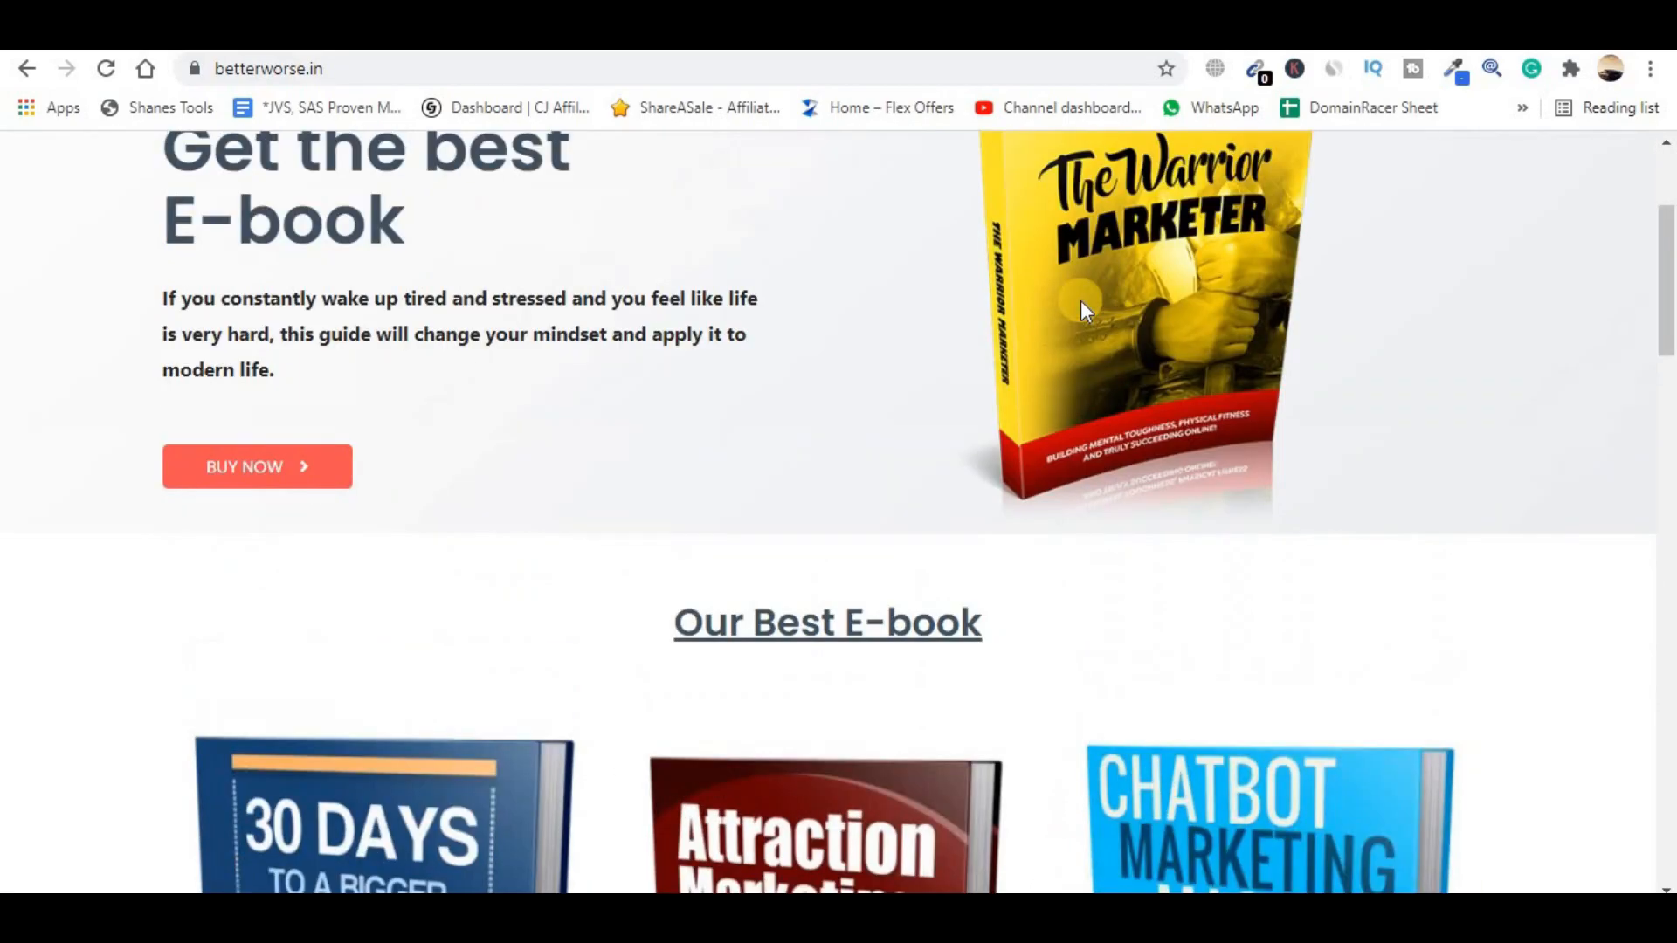
scroll(1081, 306, up, 3)
click(1042, 192)
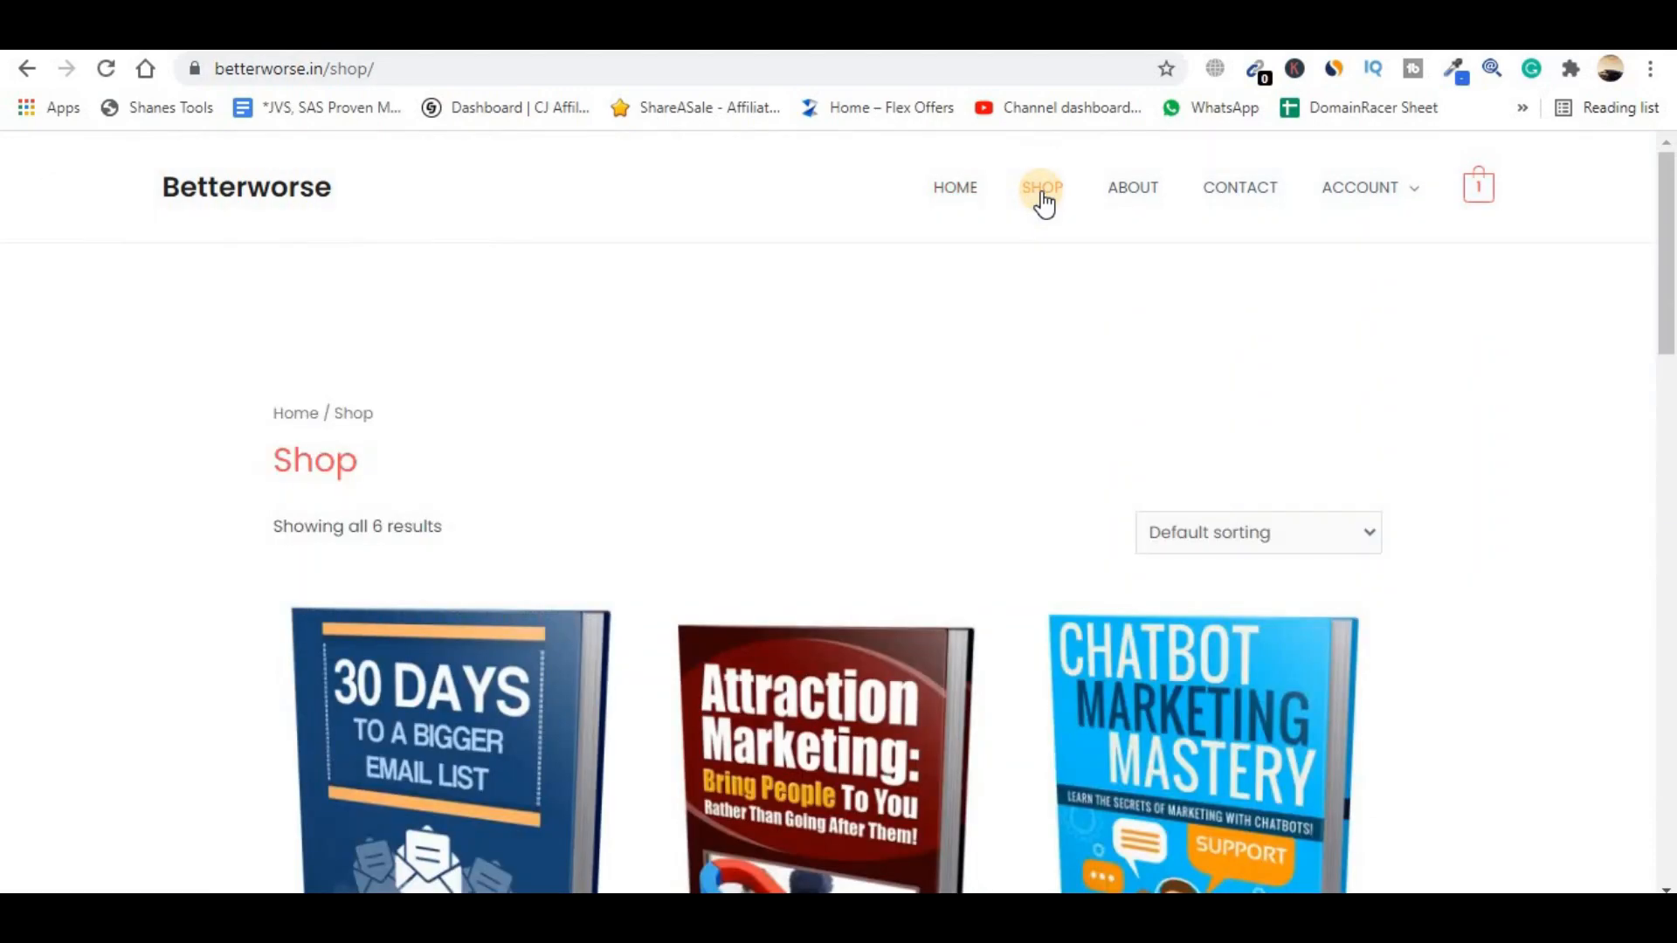
scroll(700, 344, down, 7)
scroll(1486, 401, down, 4)
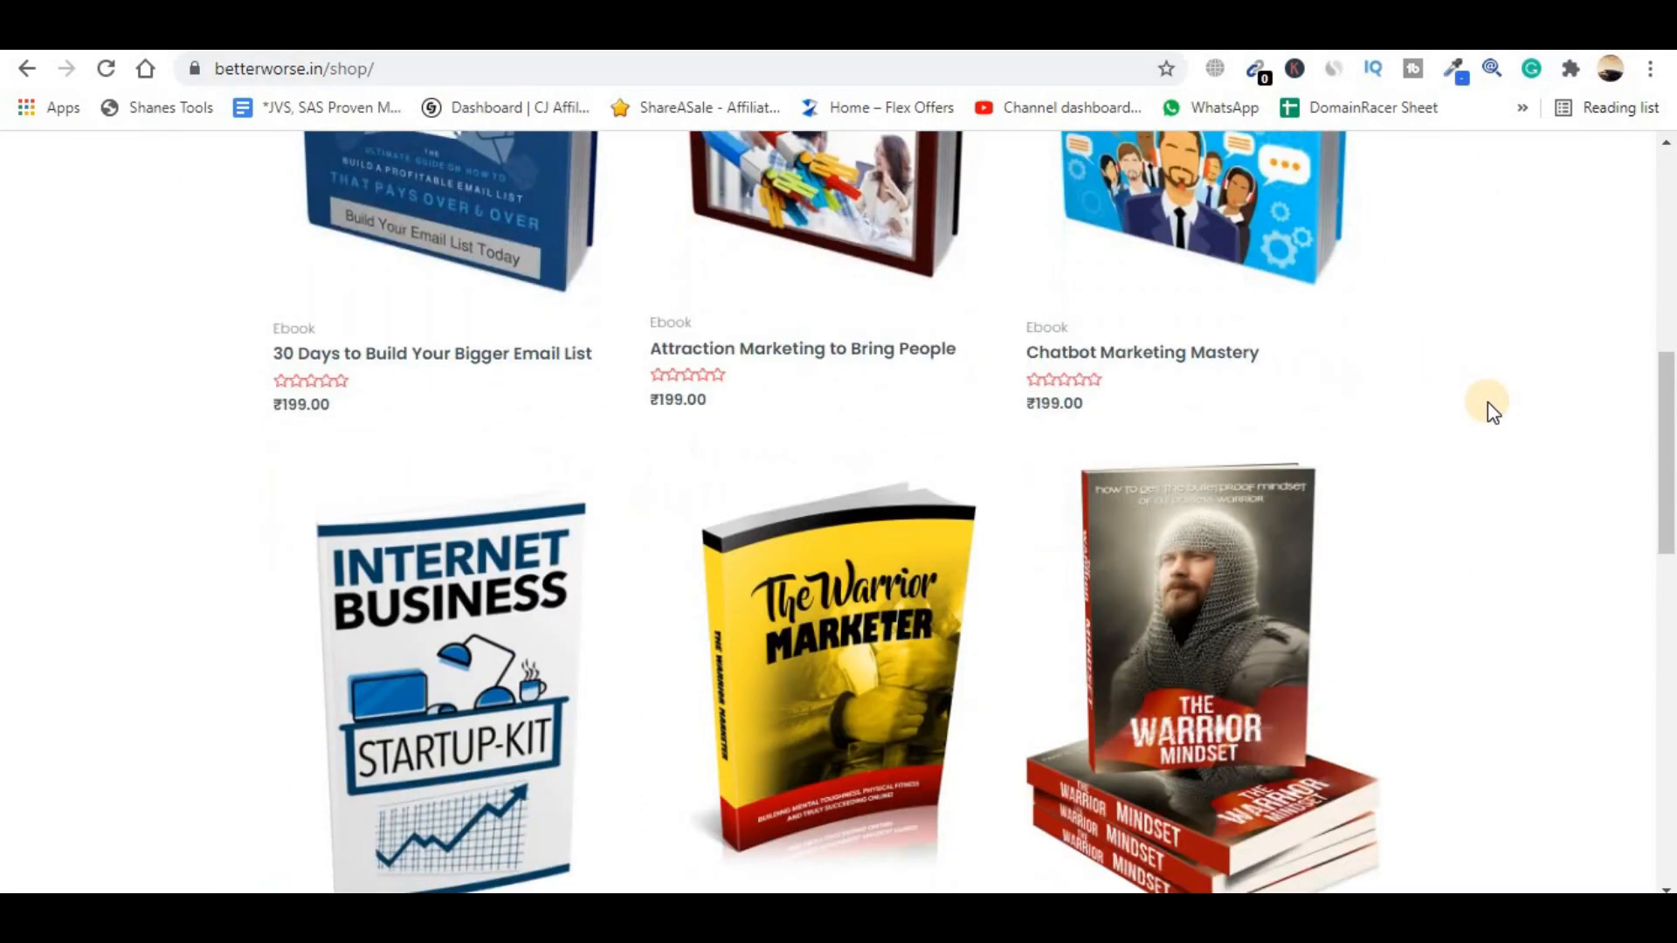
scroll(1484, 411, up, 3)
scroll(1488, 425, up, 4)
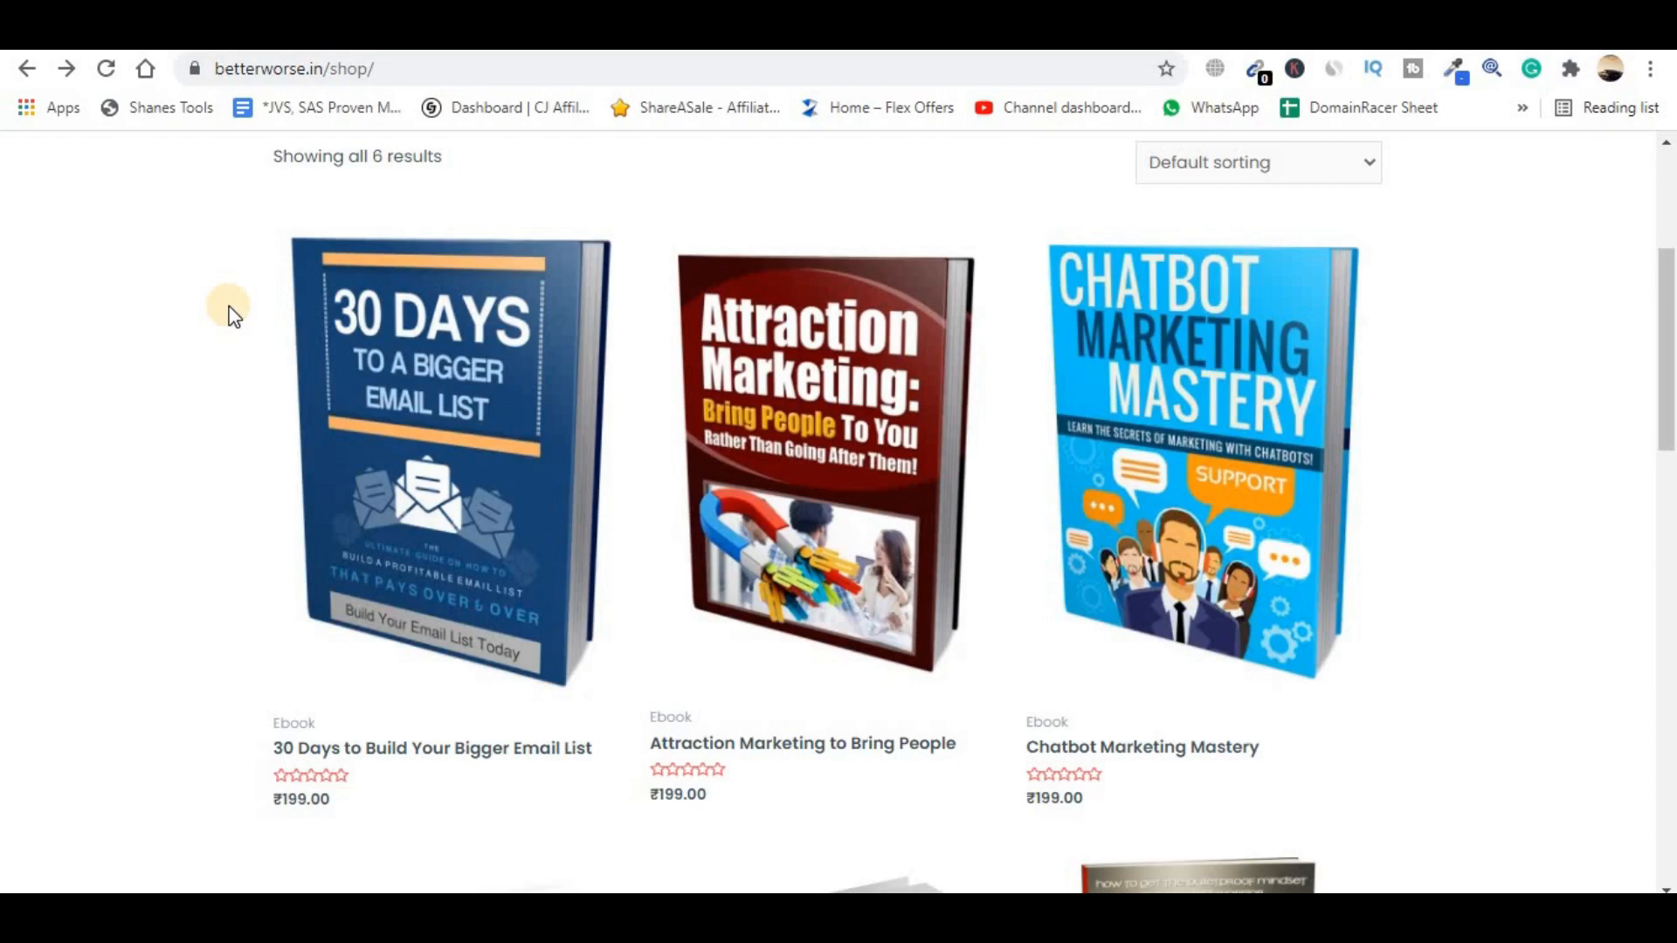
- Switch from the reference shop back to the ecom.betterworse.in store and review the header and hero section of its home page
scroll(234, 316, down, 3)
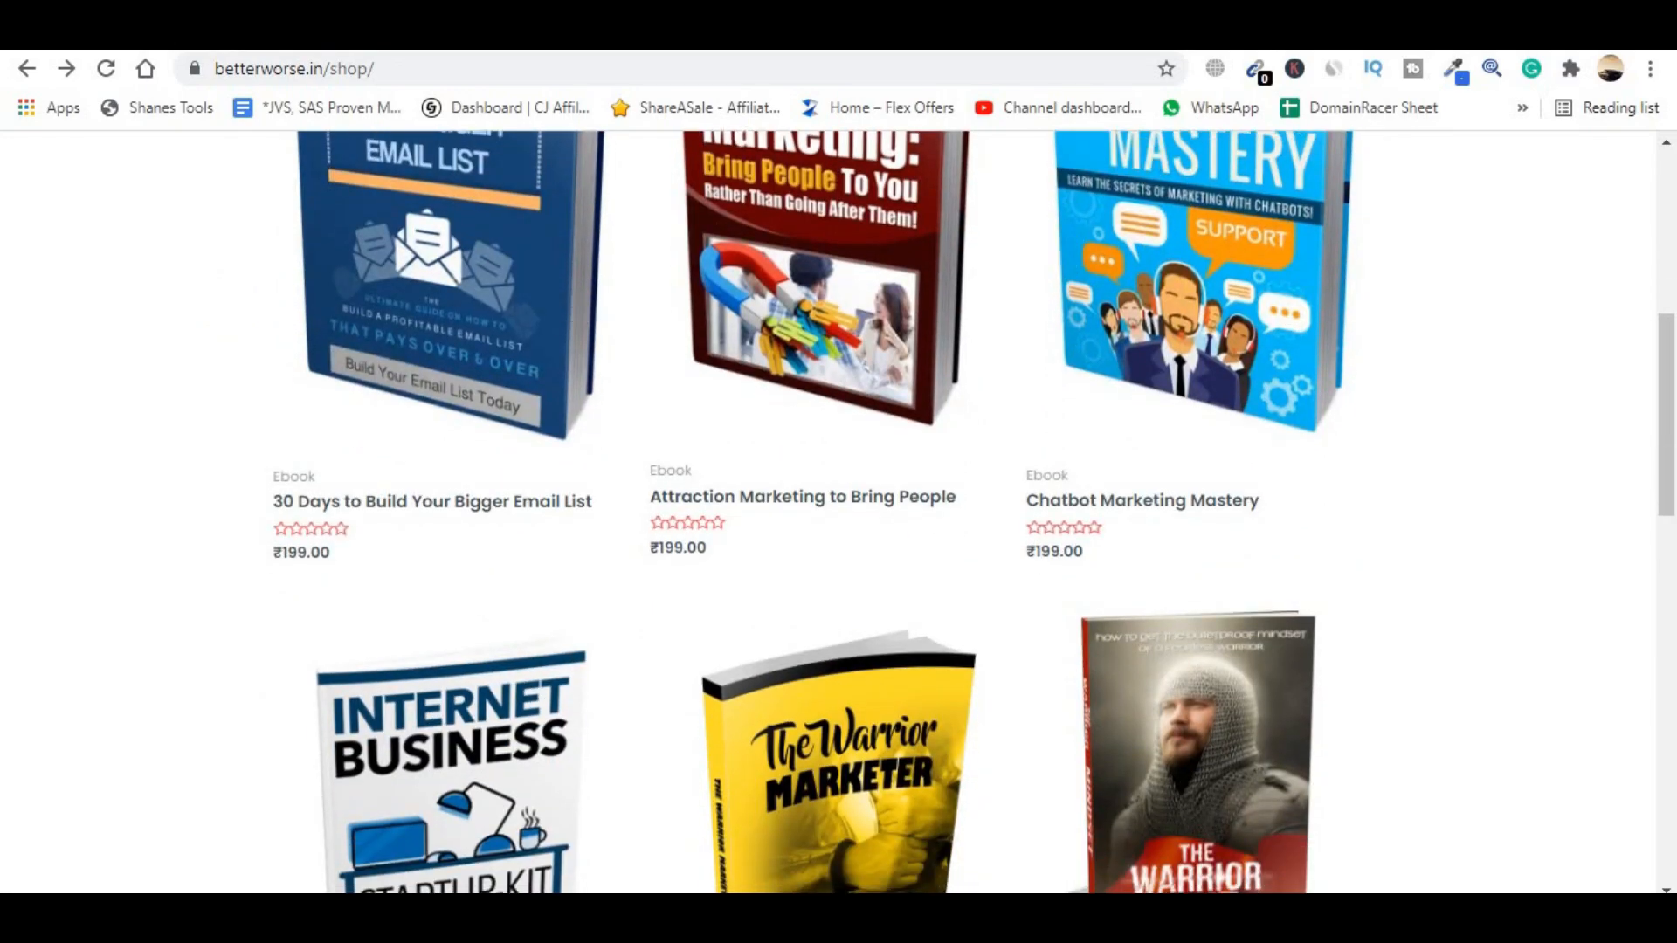
click(1331, 33)
scroll(1109, 393, up, 6)
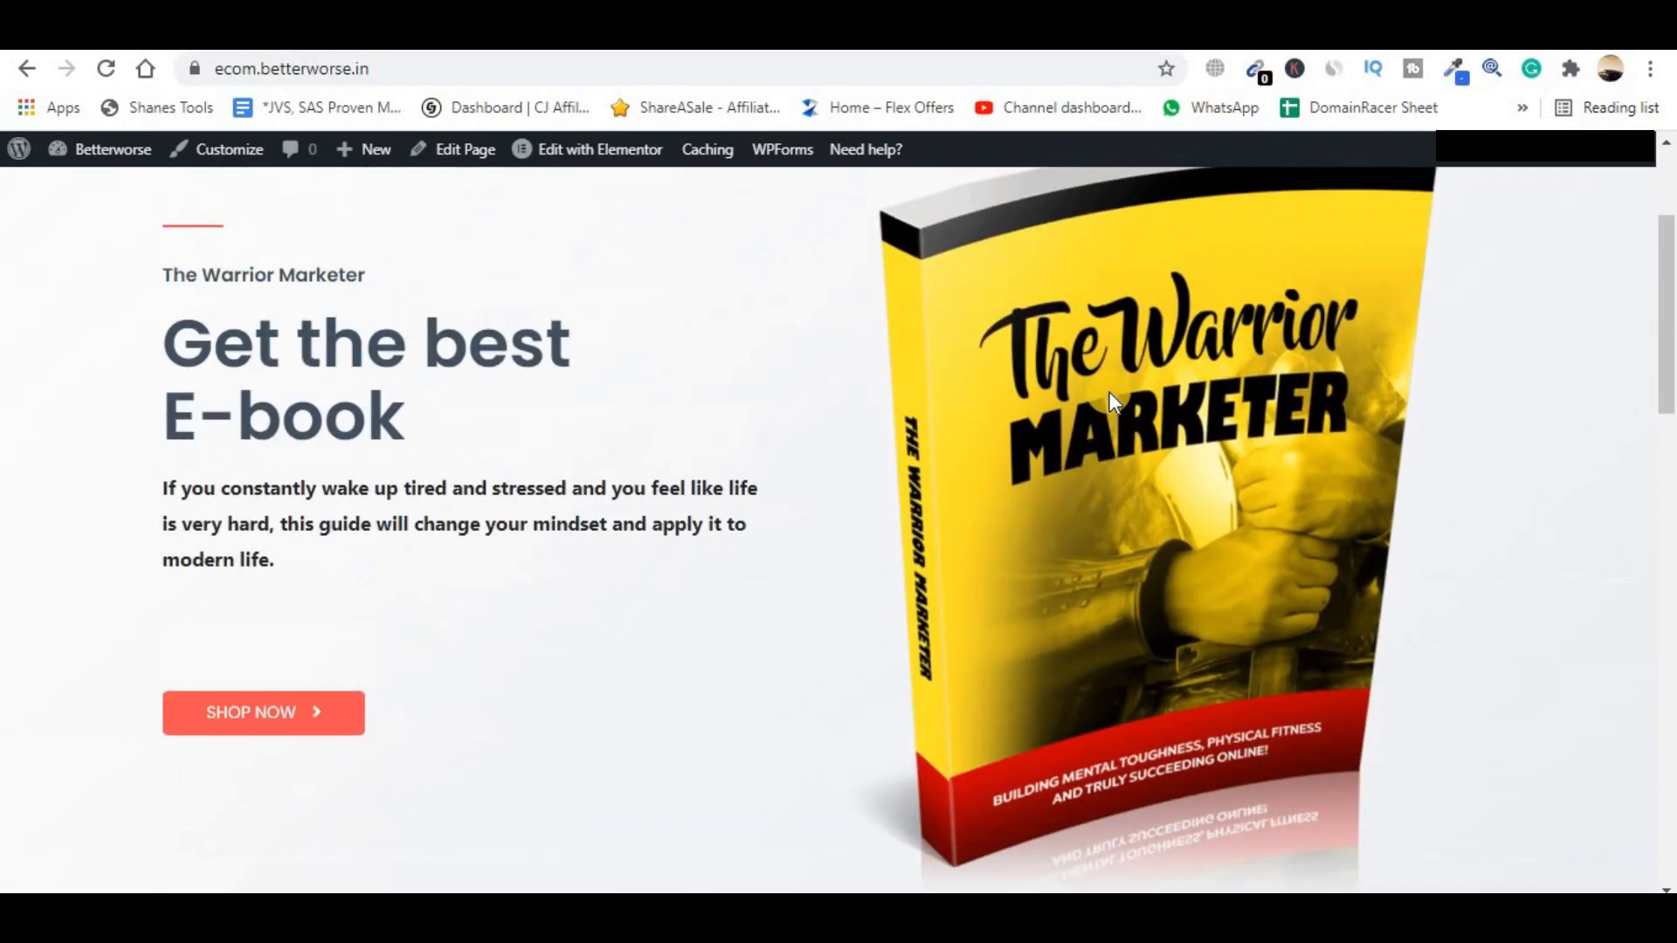
scroll(1108, 398, up, 3)
scroll(1109, 397, down, 3)
scroll(1109, 397, up, 3)
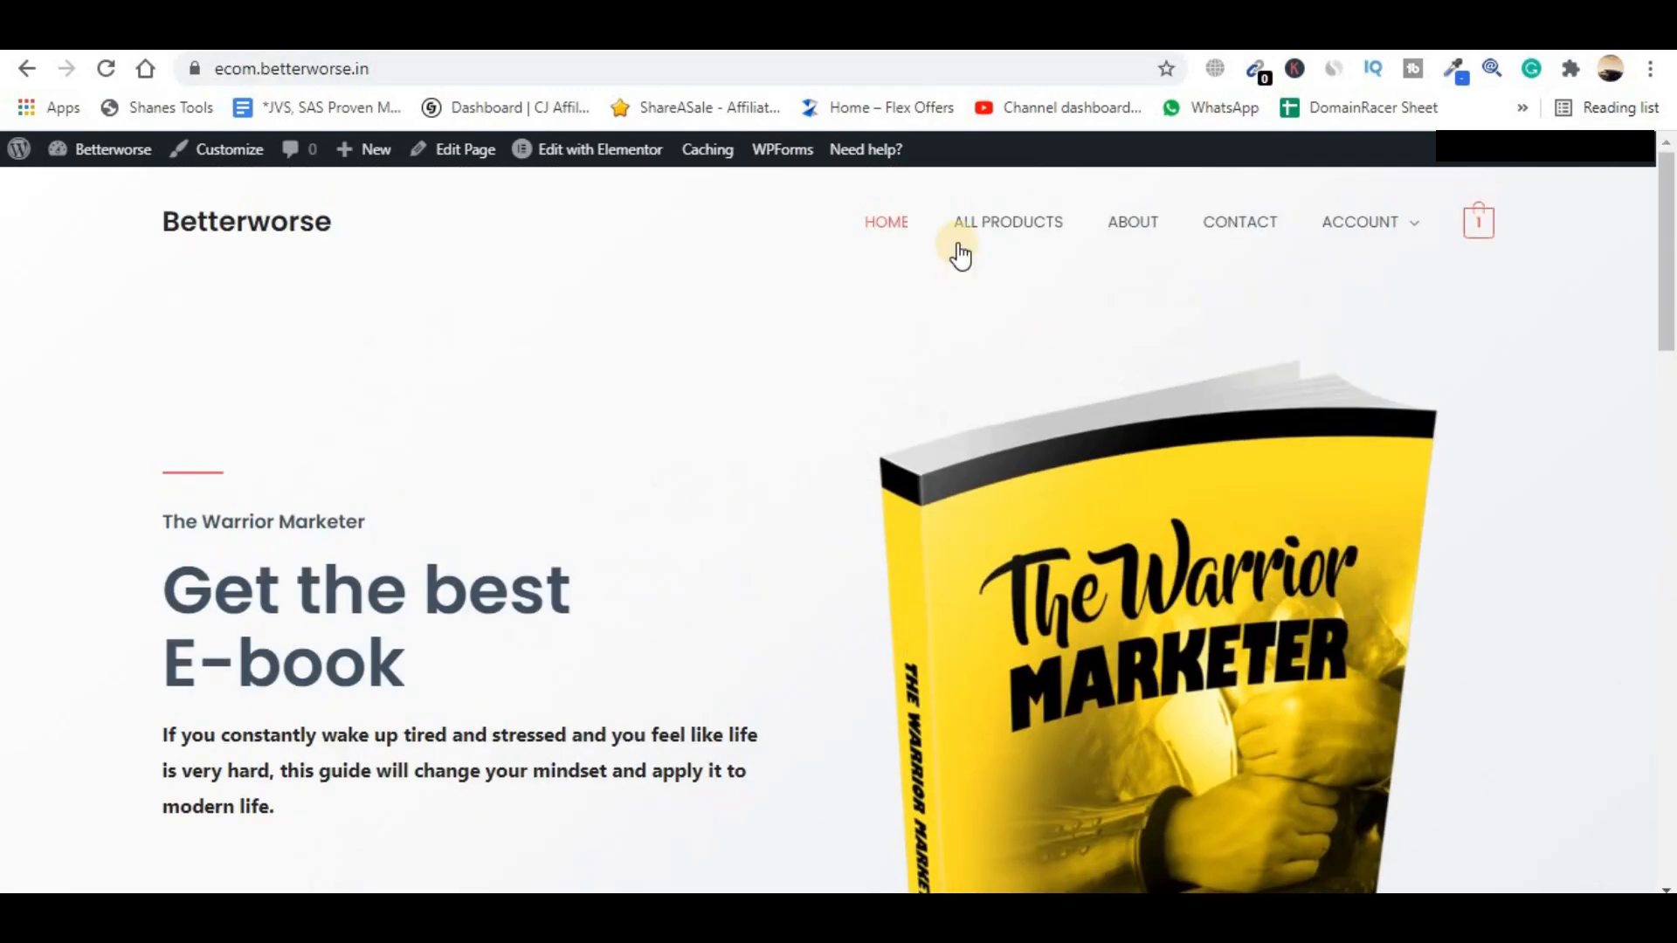
- Open the store's All Products page and look through its product listing
click(979, 241)
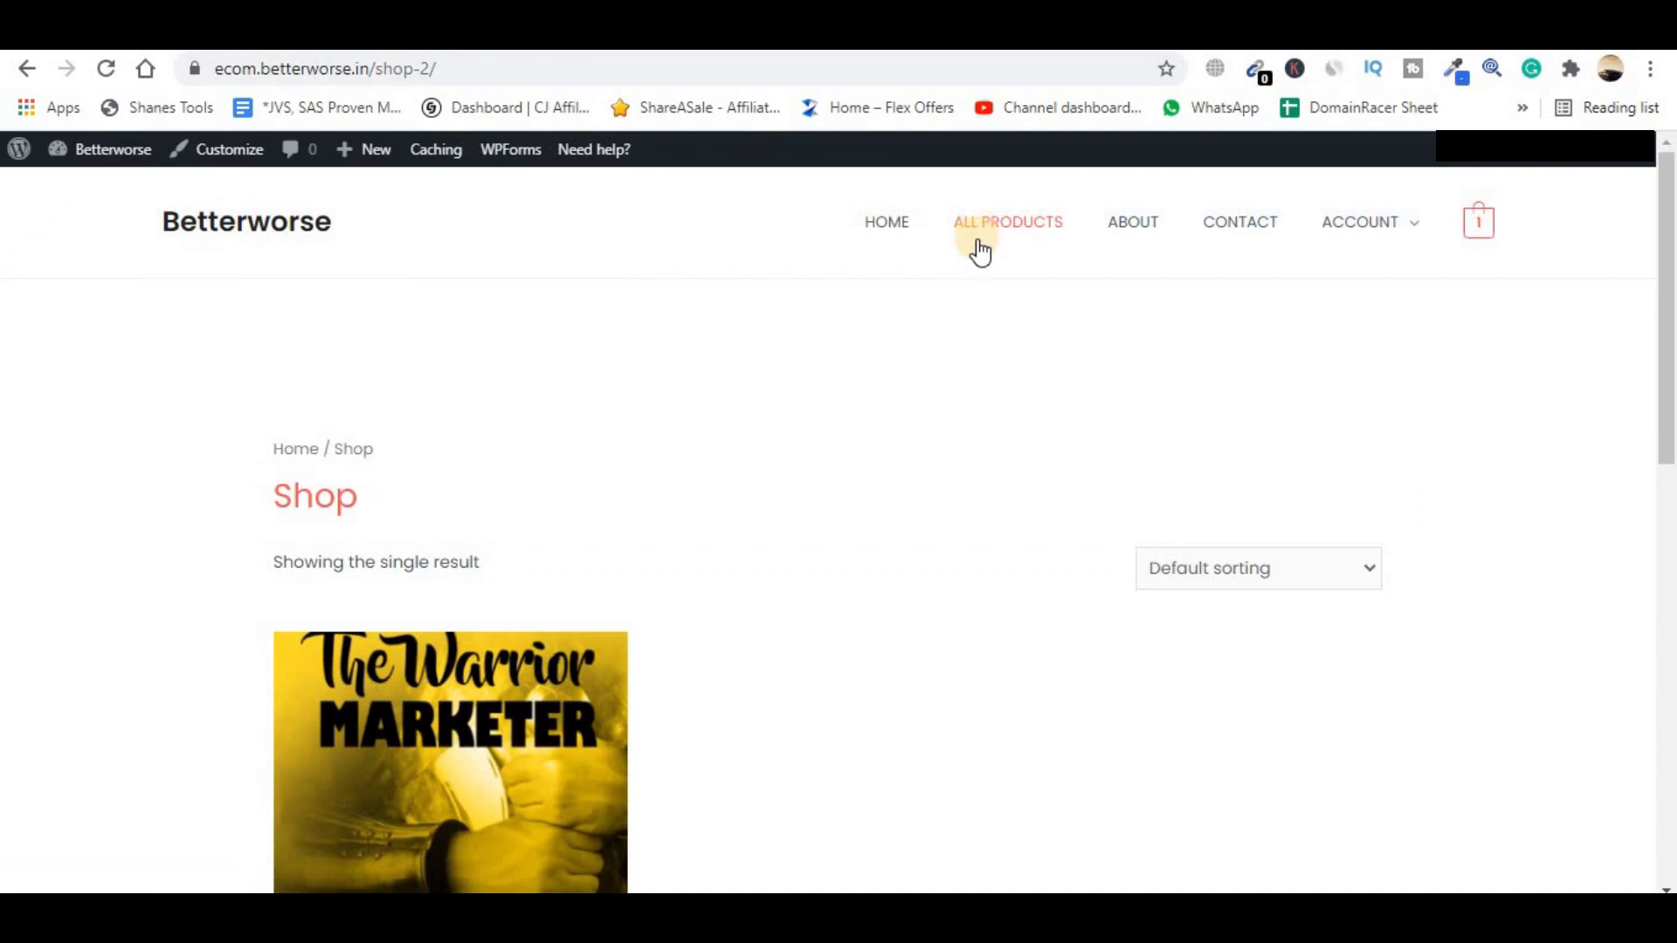
scroll(978, 262, down, 3)
scroll(807, 454, up, 3)
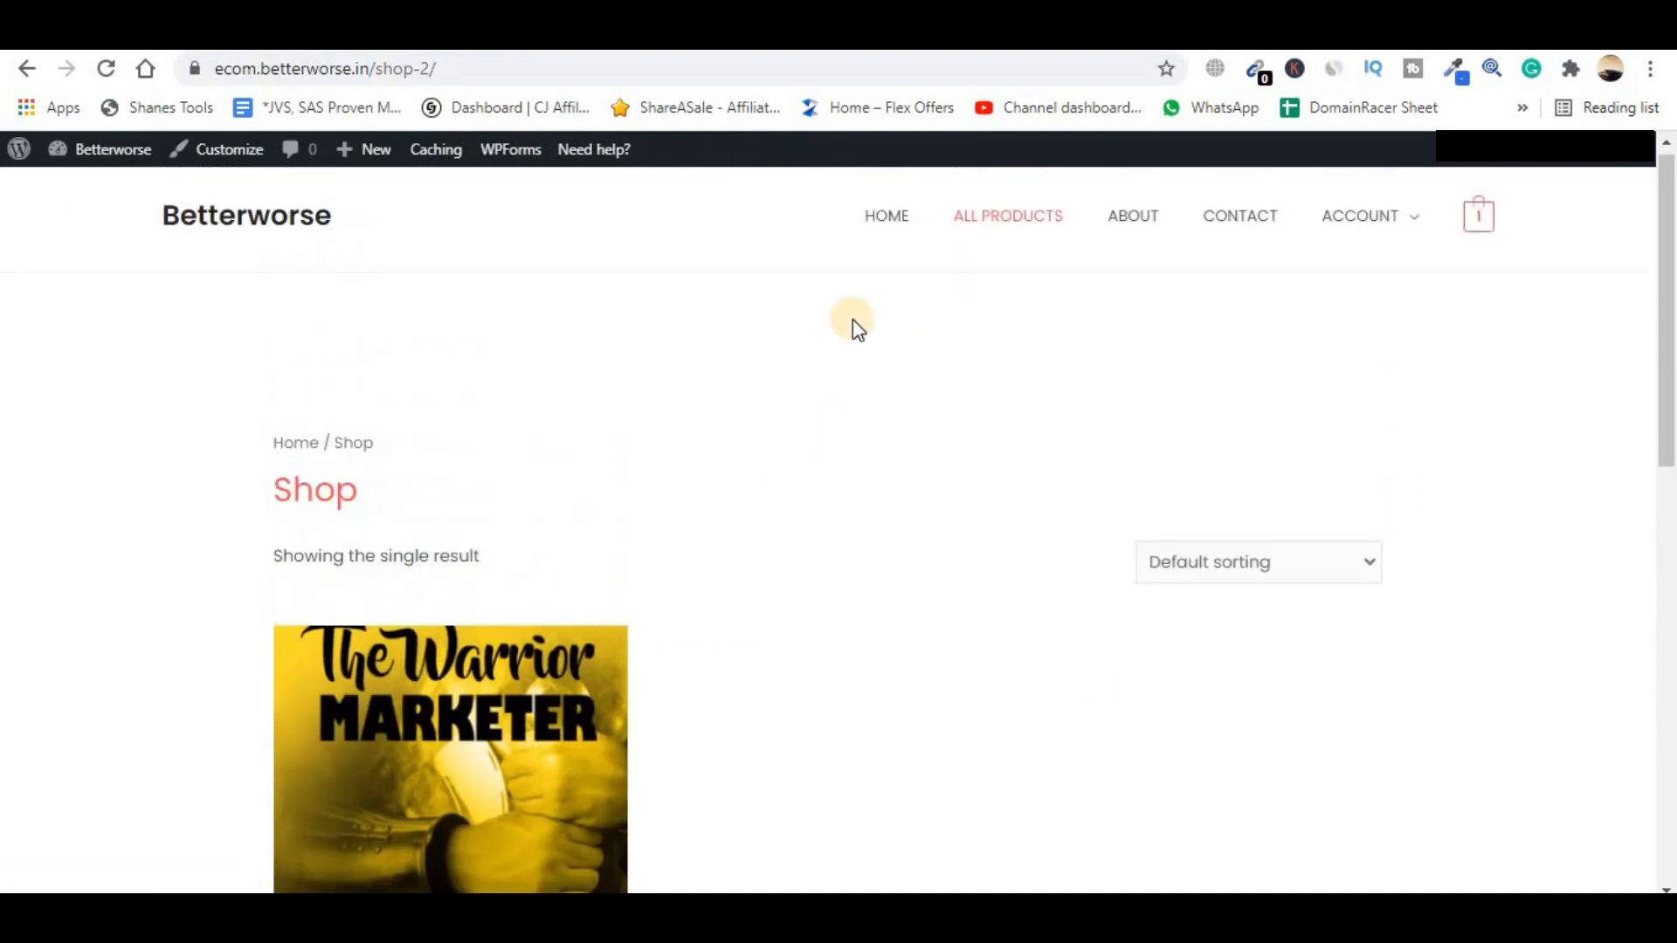
scroll(909, 269, down, 3)
- Open the listed e-book's product page and examine its image, price, description and add-to-cart area
click(374, 555)
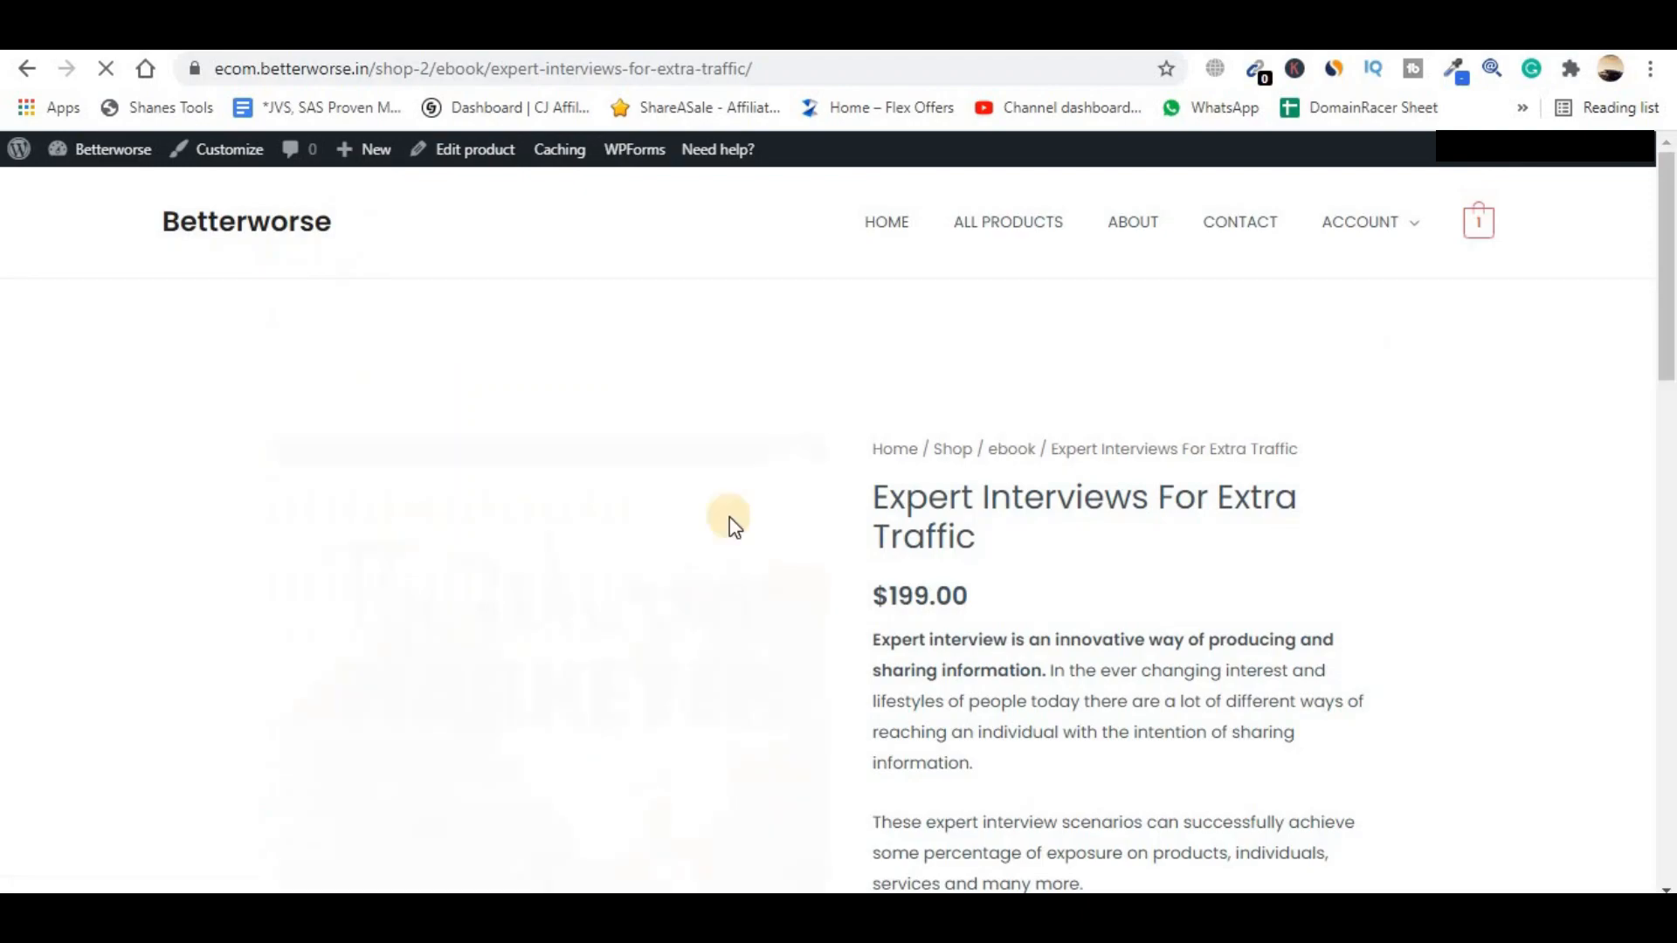
scroll(1018, 546, down, 3)
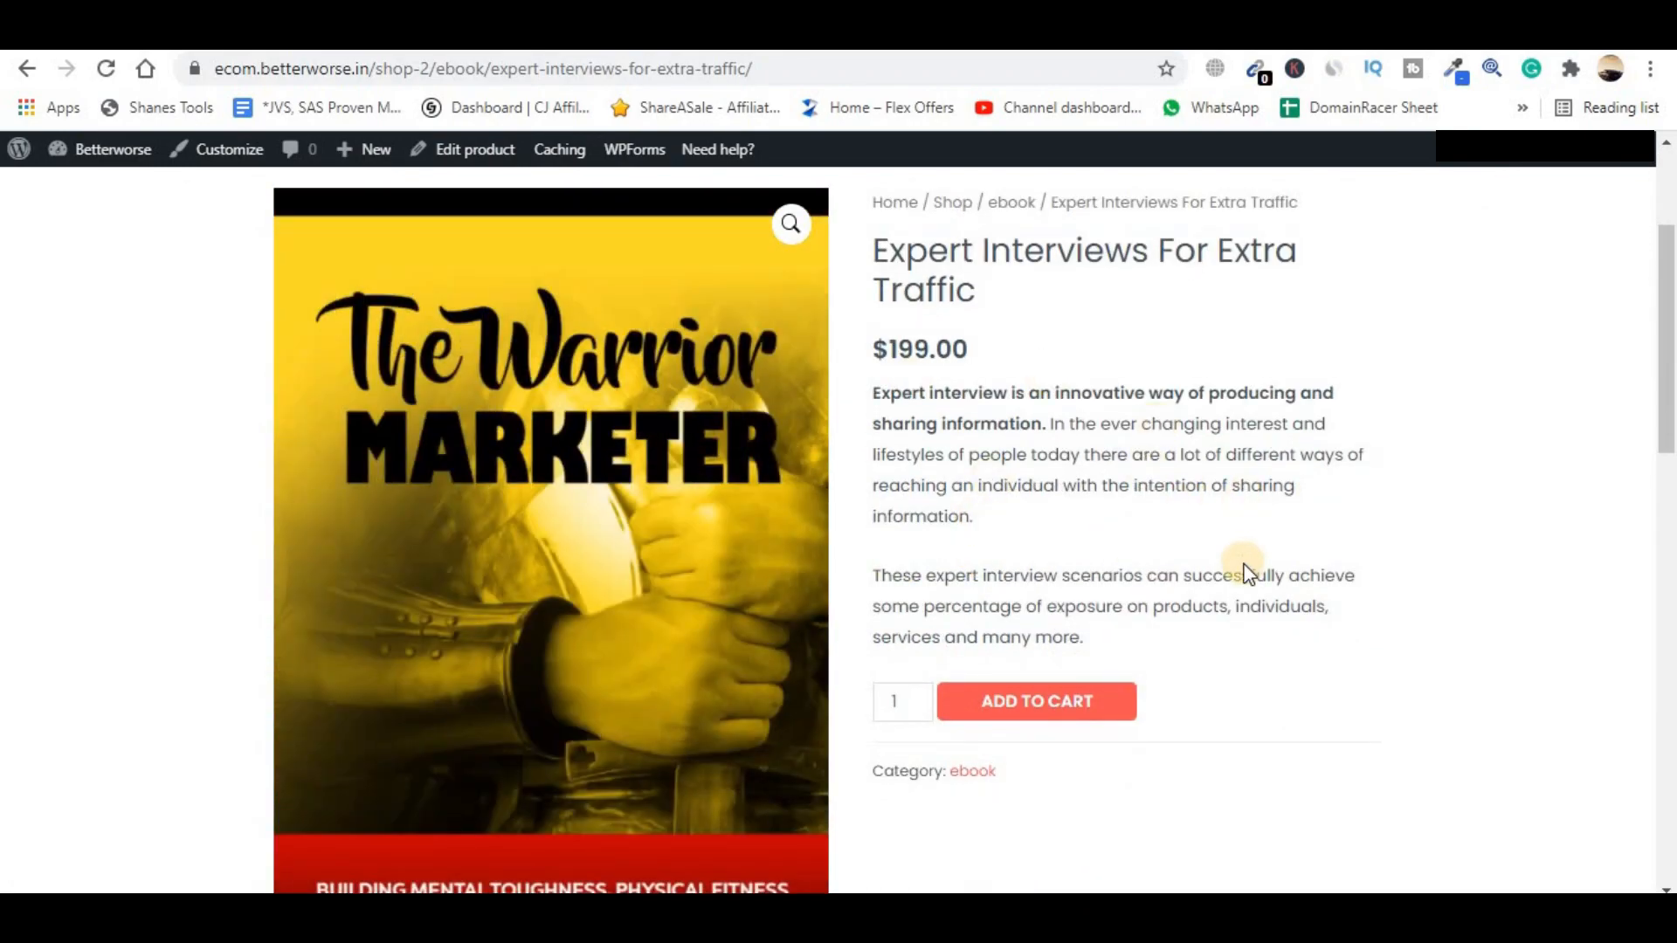
scroll(1205, 524, up, 3)
scroll(1081, 681, down, 4)
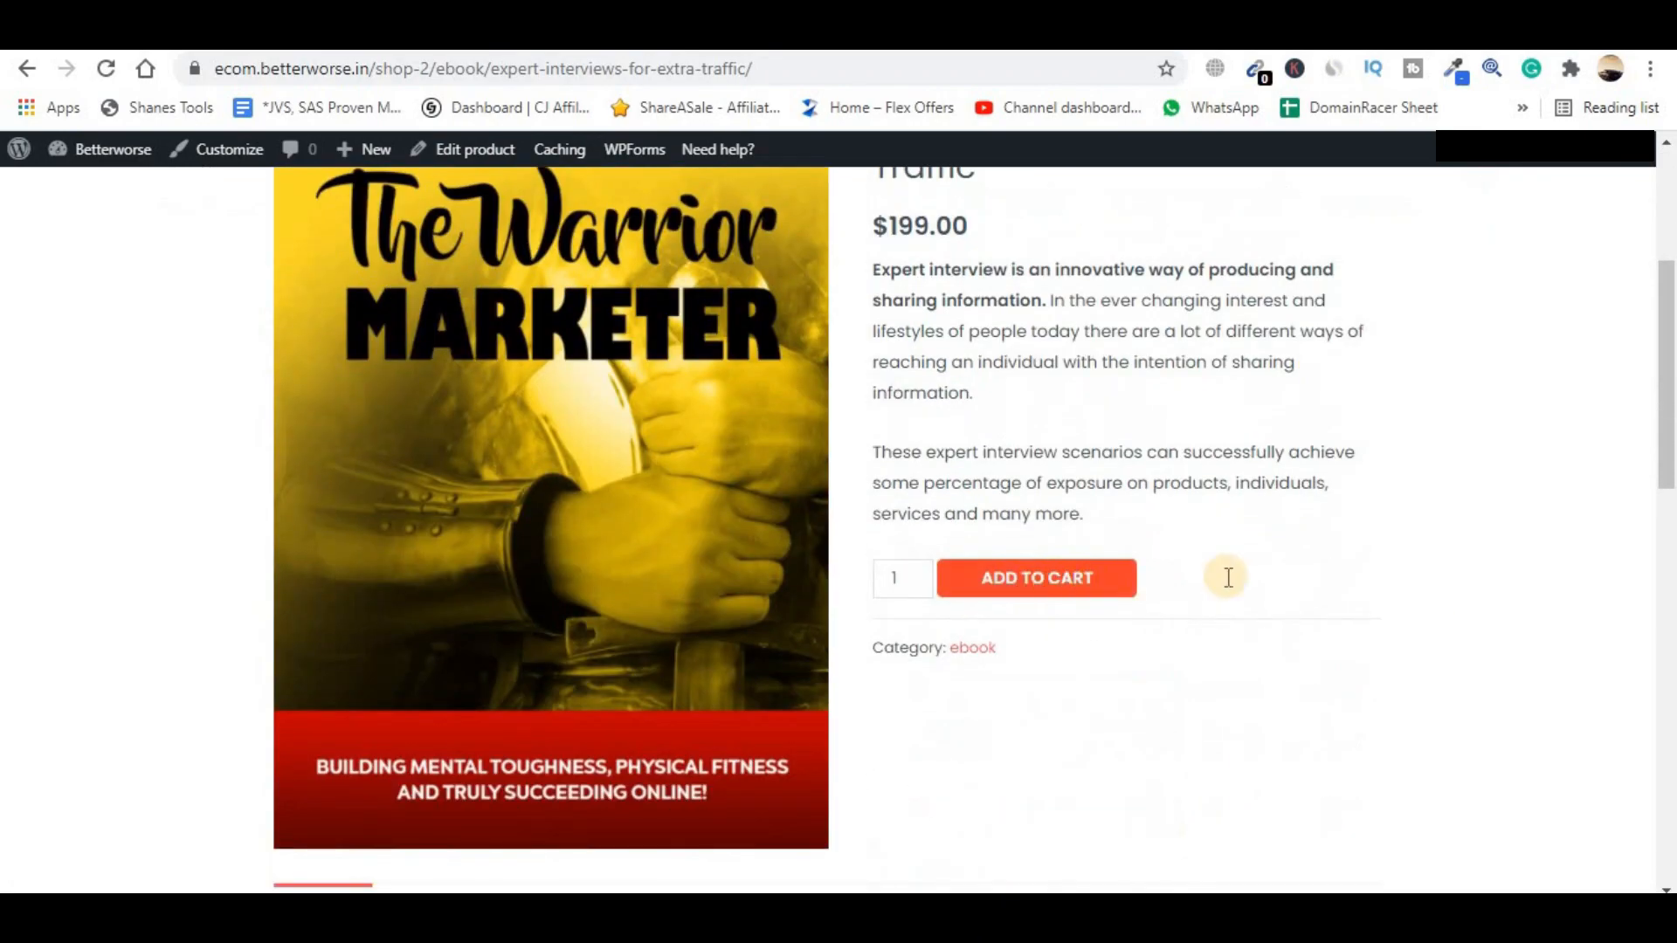
scroll(1228, 577, up, 4)
- View the cart containing the e-book and proceed to checkout
mouse_move(1479, 225)
click(1359, 462)
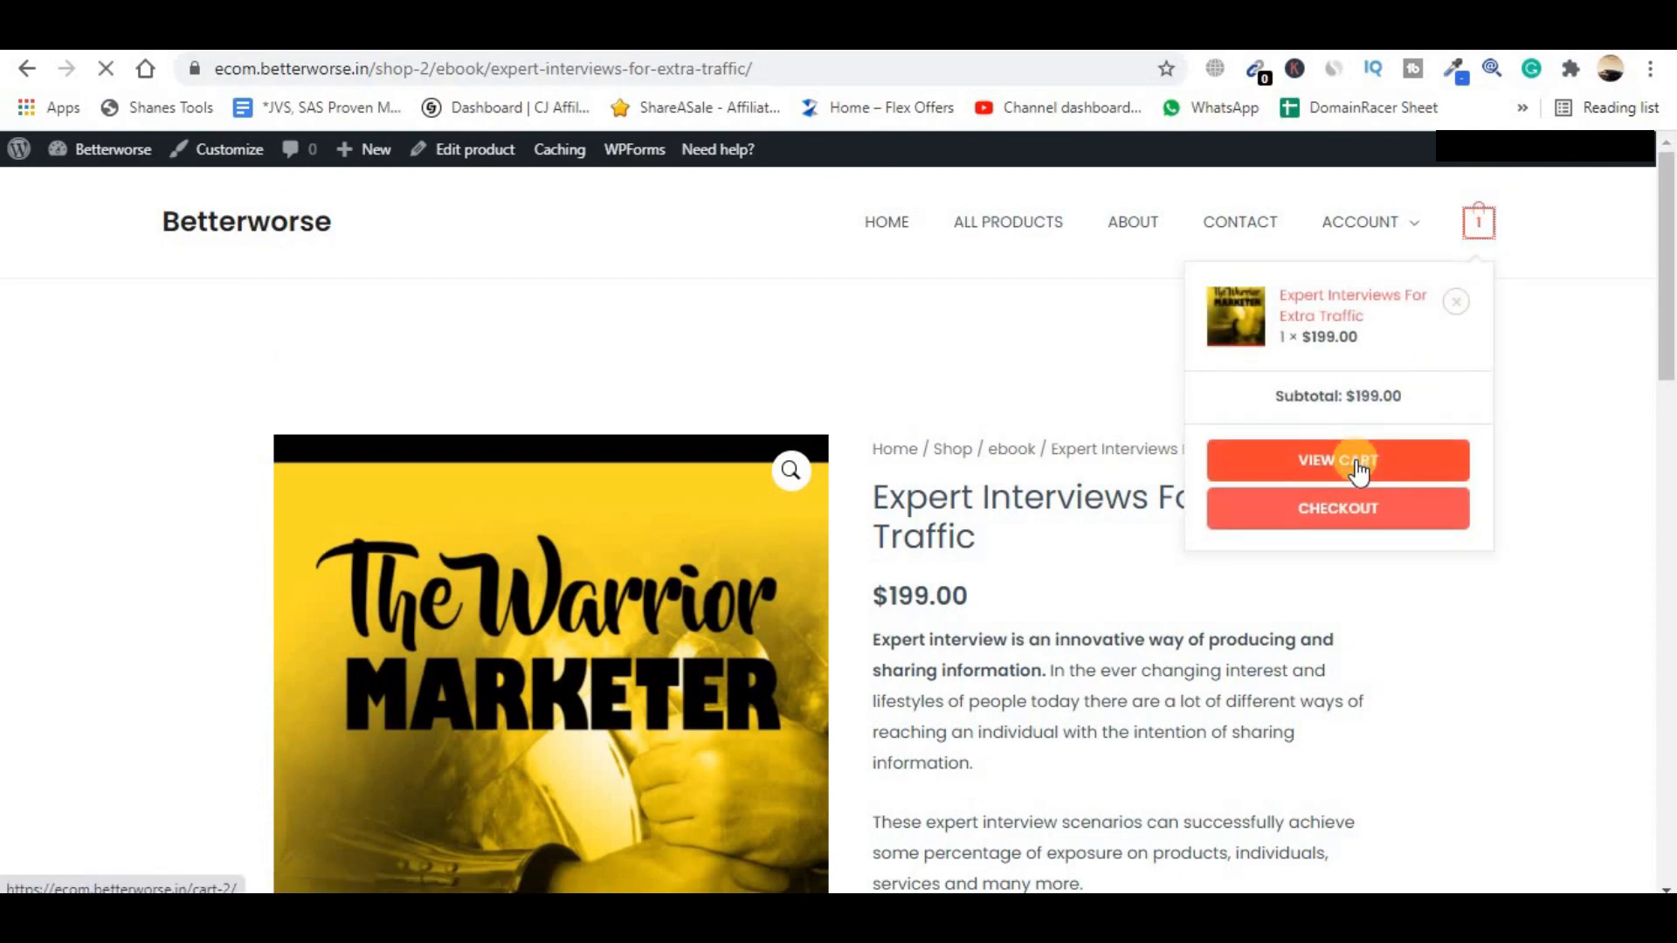
scroll(1170, 577, down, 4)
click(1137, 568)
- Examine the checkout page's billing fields, order summary and Instamojo payment option
scroll(443, 700, down, 2)
click(554, 592)
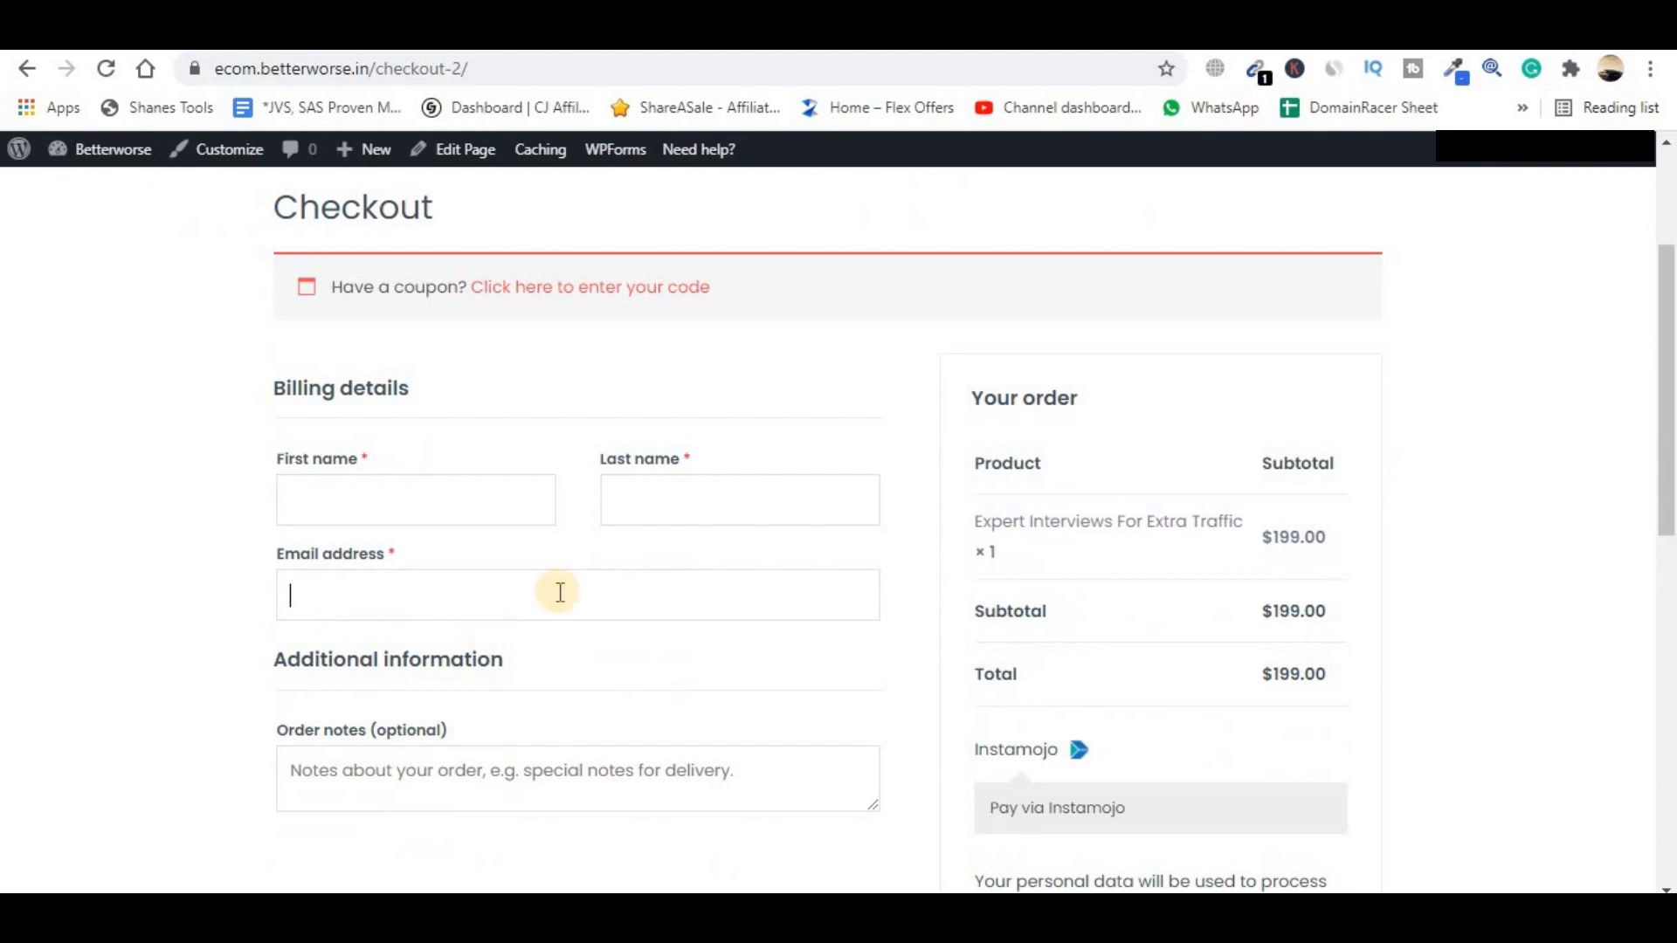
scroll(1402, 611, down, 1)
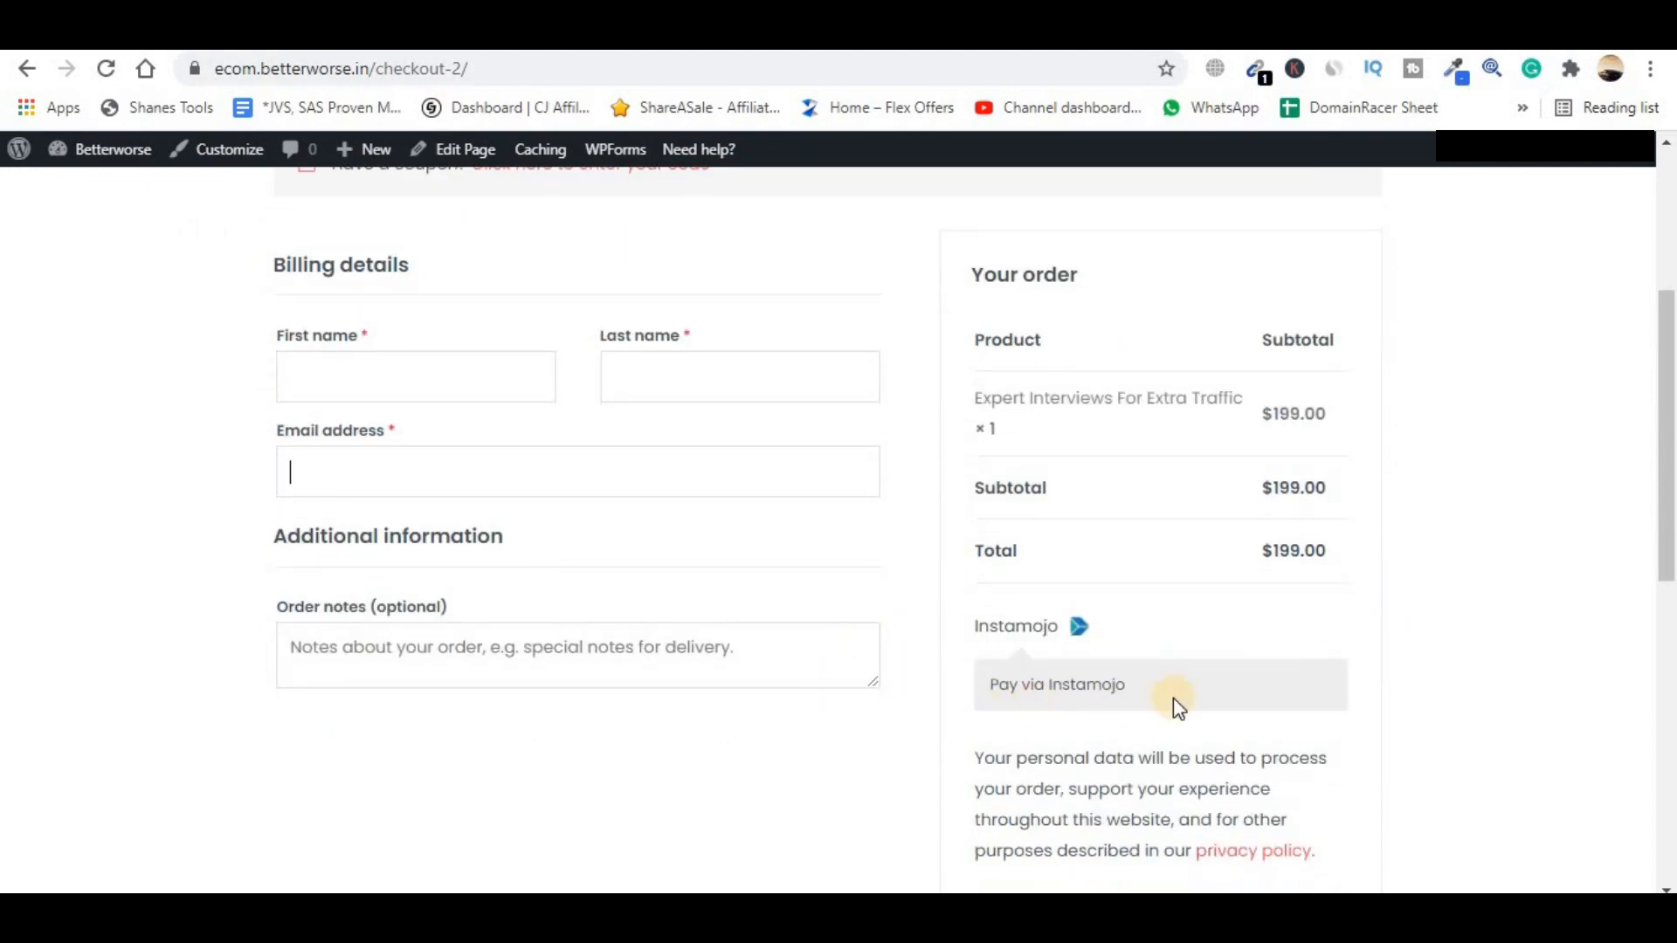
scroll(1092, 704, down, 1)
scroll(442, 514, up, 2)
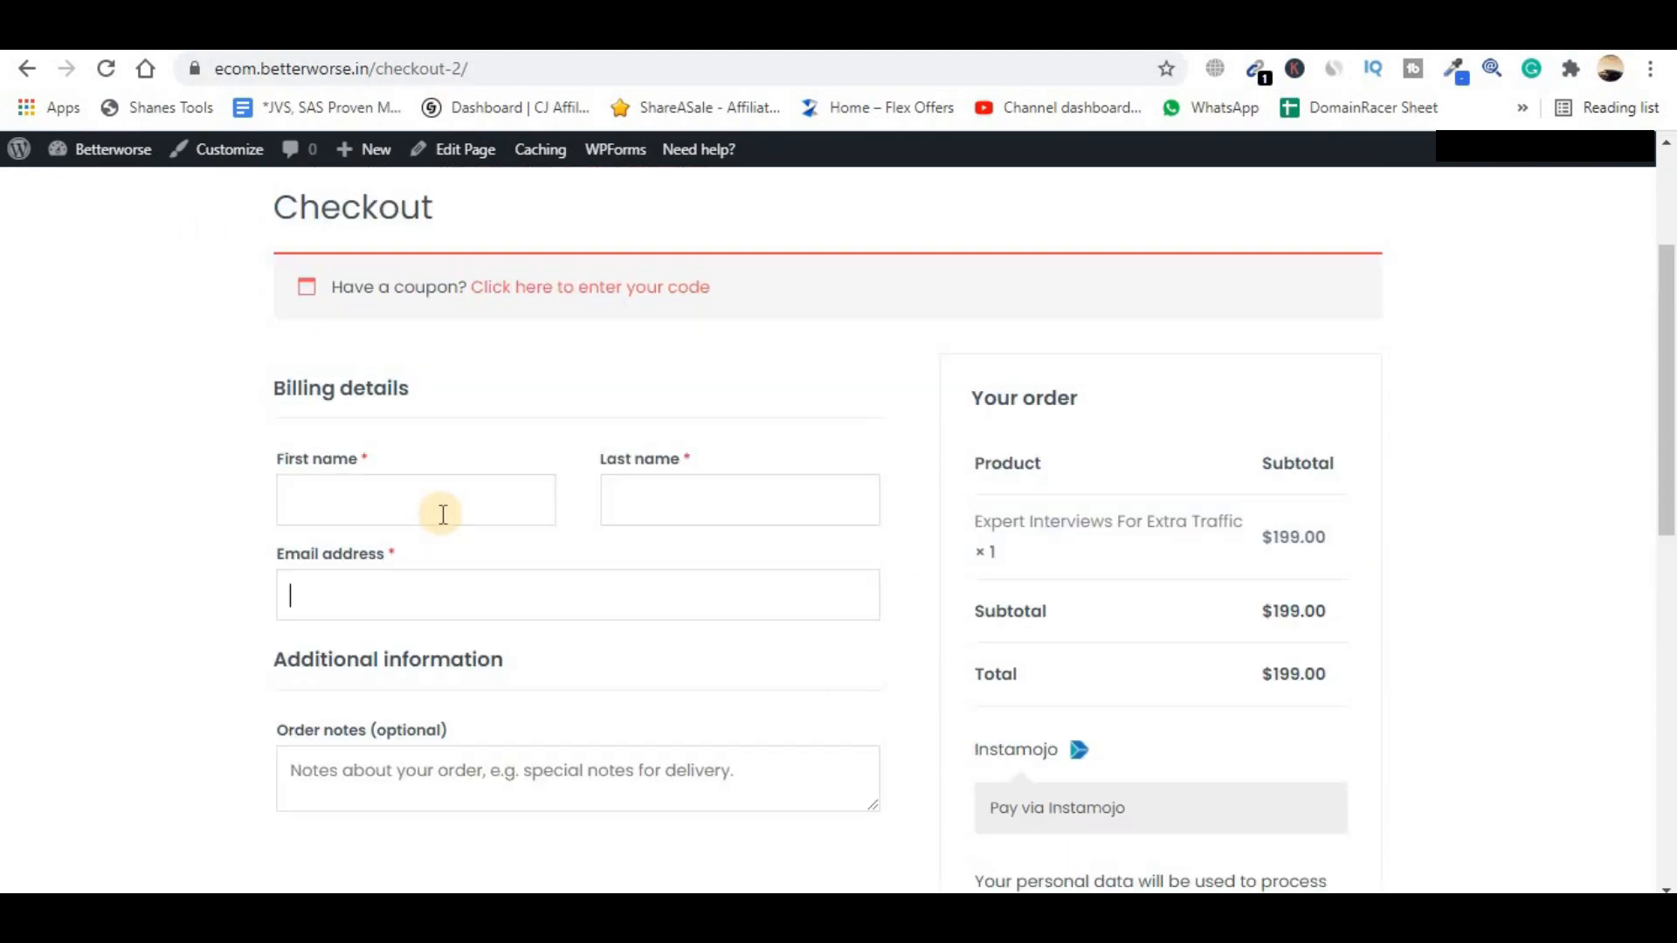
scroll(1168, 647, down, 2)
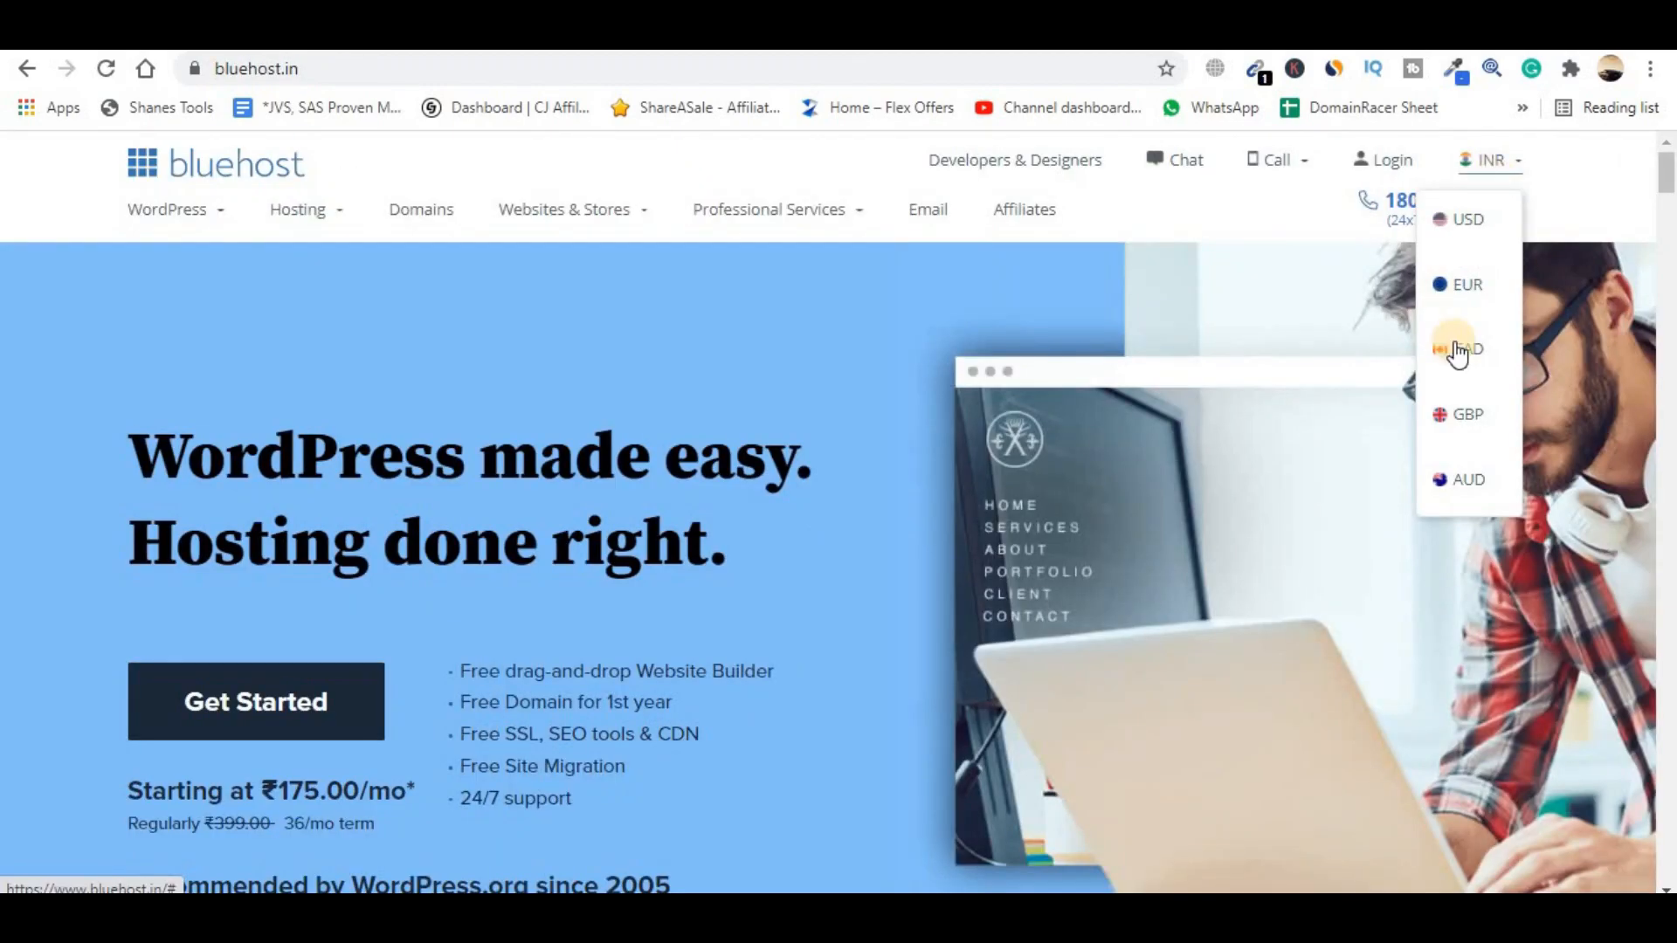
click(1456, 349)
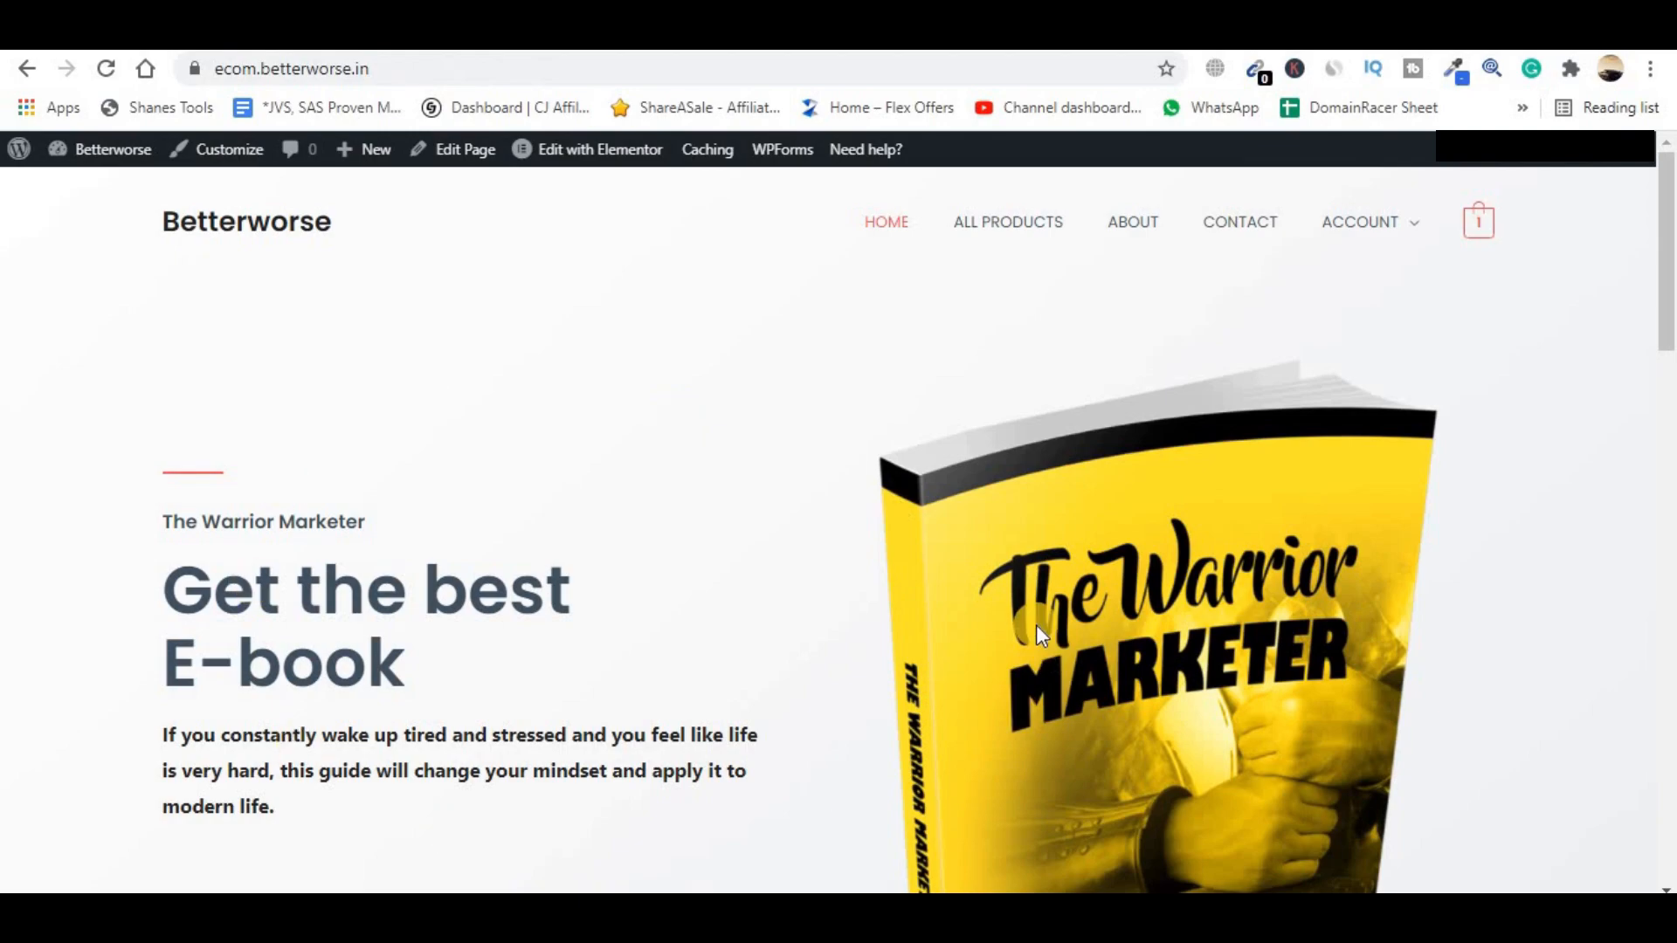
scroll(1036, 625, down, 3)
scroll(1035, 625, up, 3)
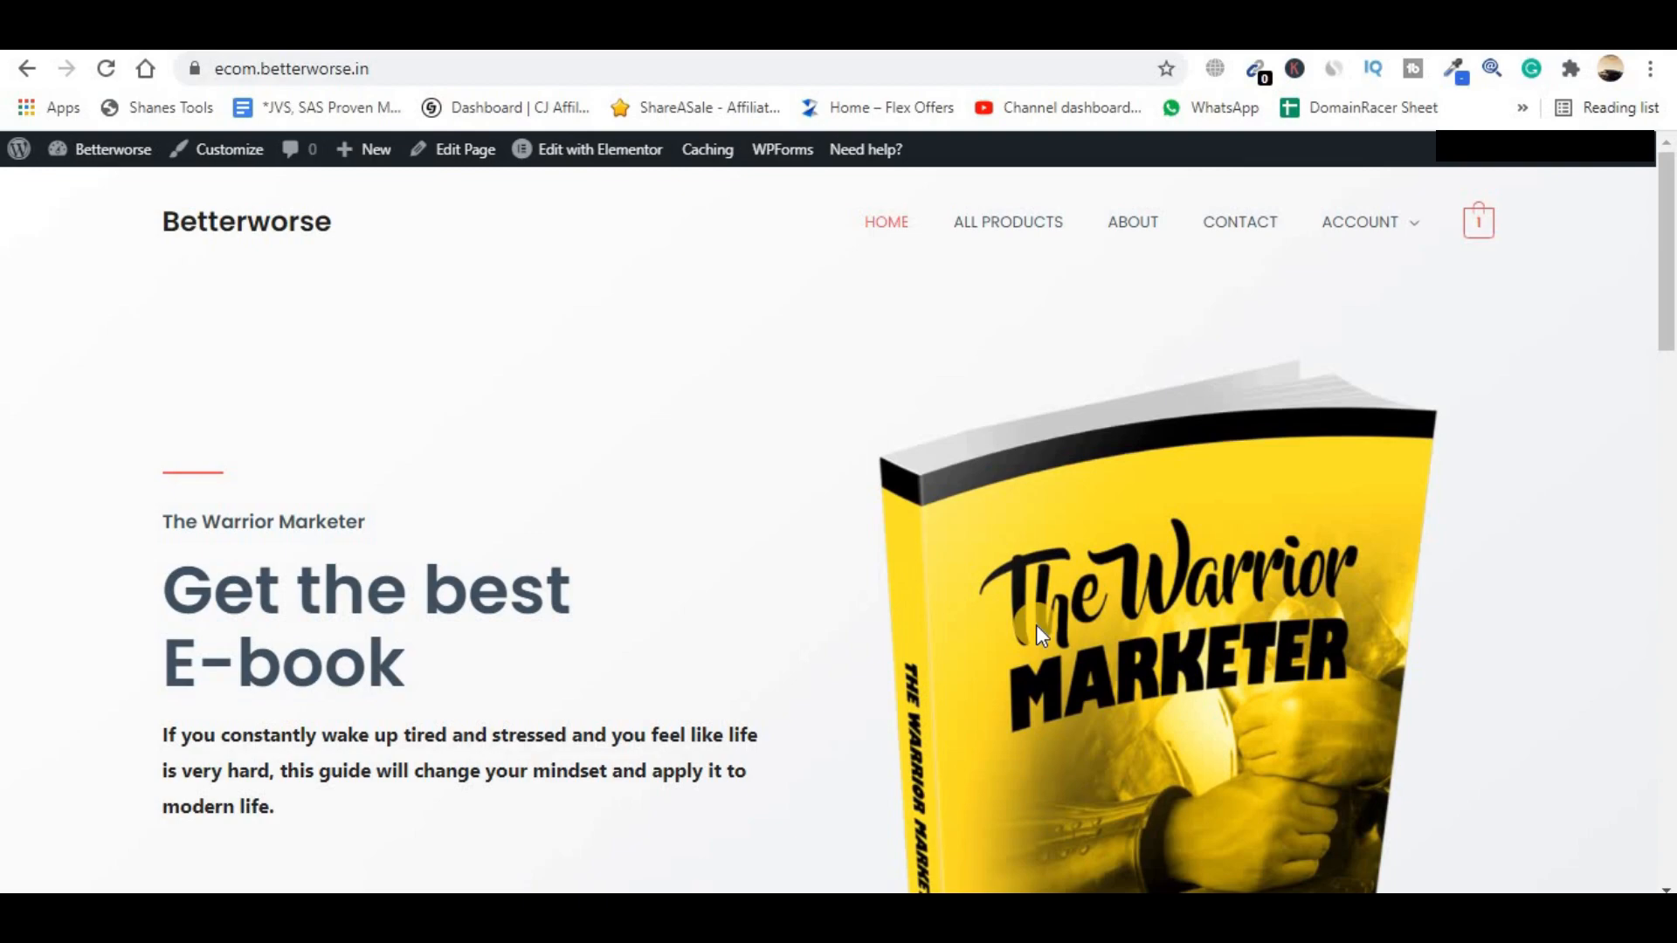